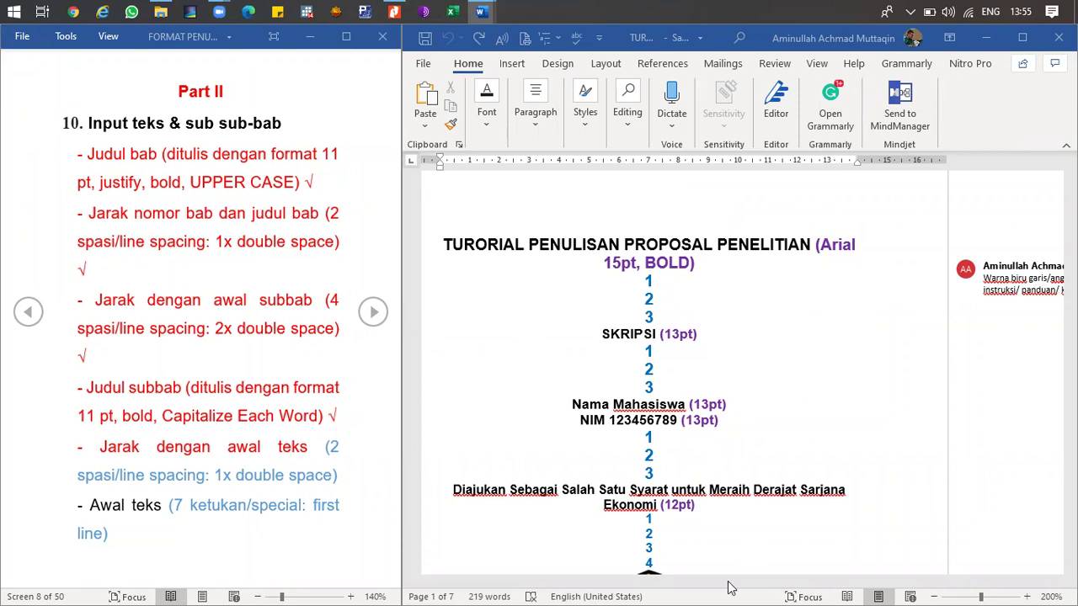
- Review the cover page's comment about the blue helper numbers and the section break types available for its last line
{"action": "mouse_move", "coordinate": [729, 586]}
{"action": "left_mouse_down"}
{"action": "mouse_move", "coordinate": [748, 584]}
{"action": "mouse_move", "coordinate": [733, 585]}
{"action": "left_mouse_up"}
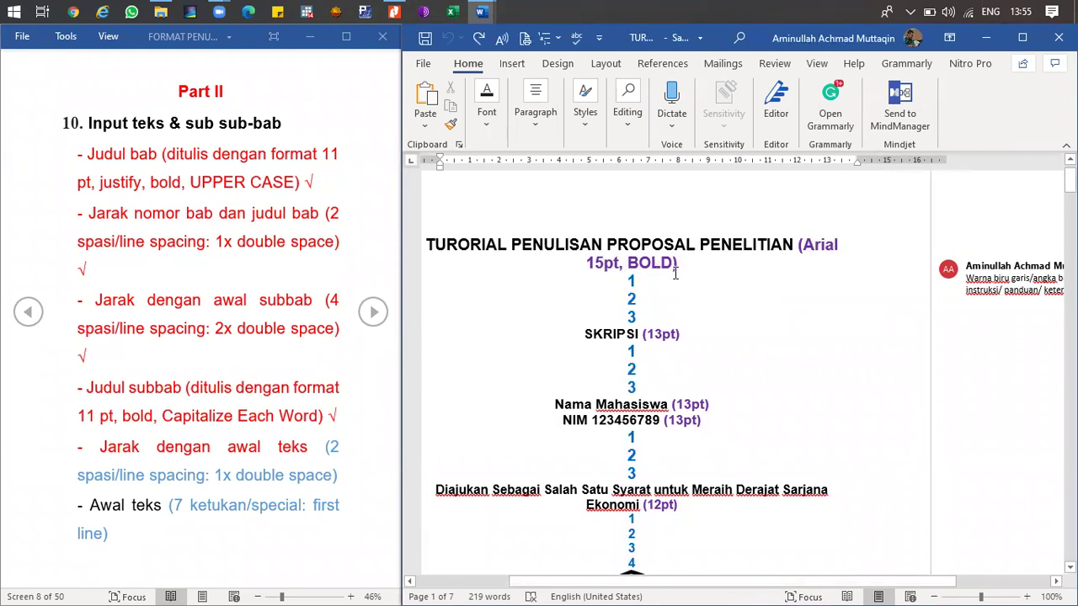
{"action": "left_click_drag", "start_coordinate": [695, 585], "coordinate": [772, 584]}
{"action": "left_click", "coordinate": [924, 306]}
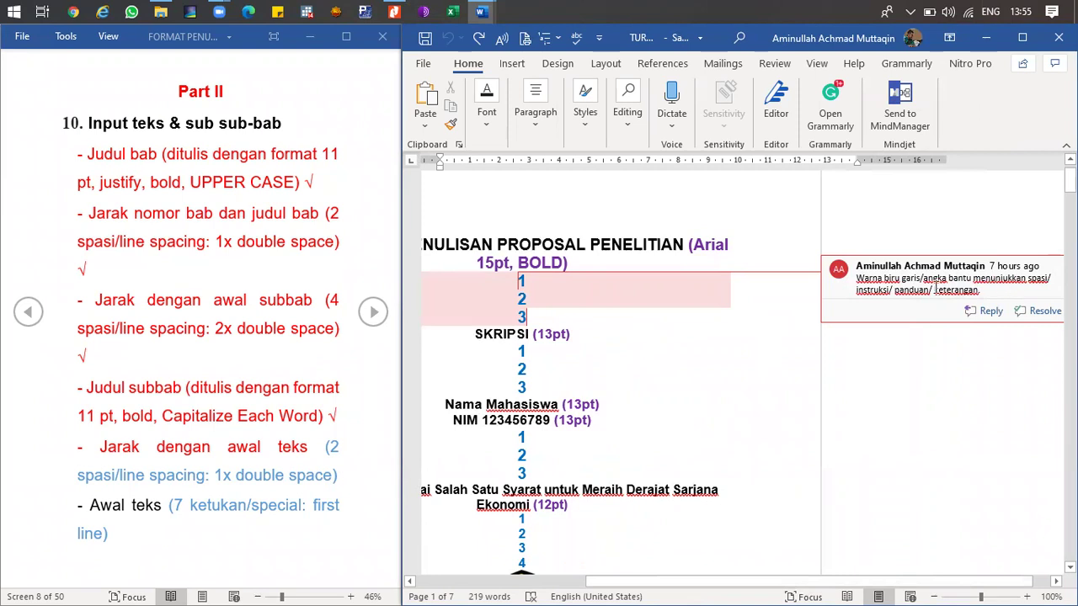
{"action": "left_click", "coordinate": [676, 363]}
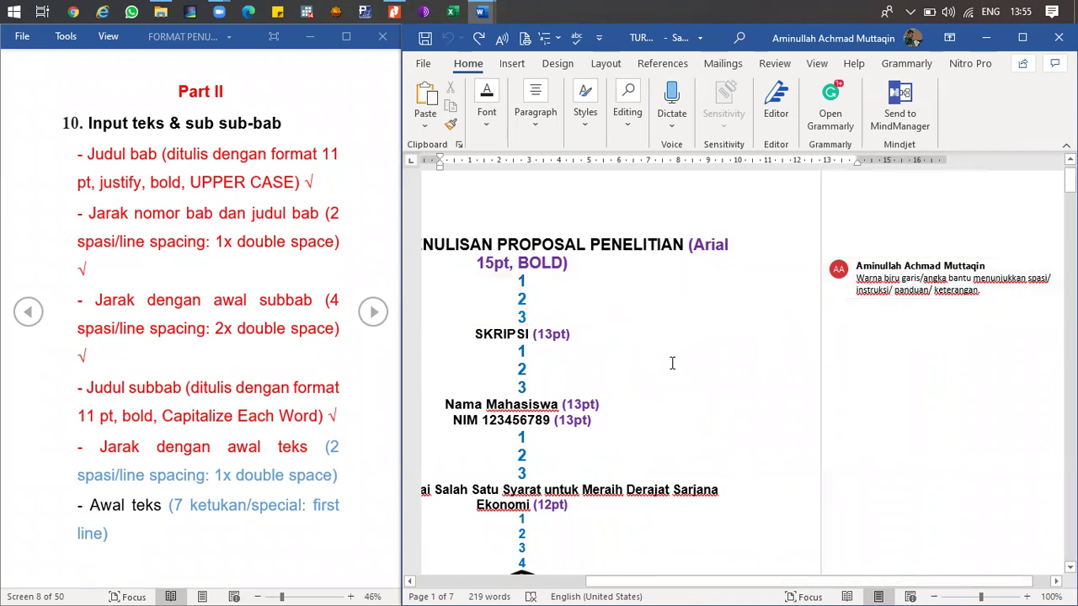
{"action": "left_click_drag", "start_coordinate": [707, 584], "coordinate": [646, 585]}
{"action": "scroll", "coordinate": [661, 429], "scroll_direction": "down", "scroll_amount": 3}
{"action": "scroll", "coordinate": [661, 430], "scroll_direction": "down", "scroll_amount": 1}
{"action": "scroll", "coordinate": [654, 353], "scroll_direction": "down", "scroll_amount": 8}
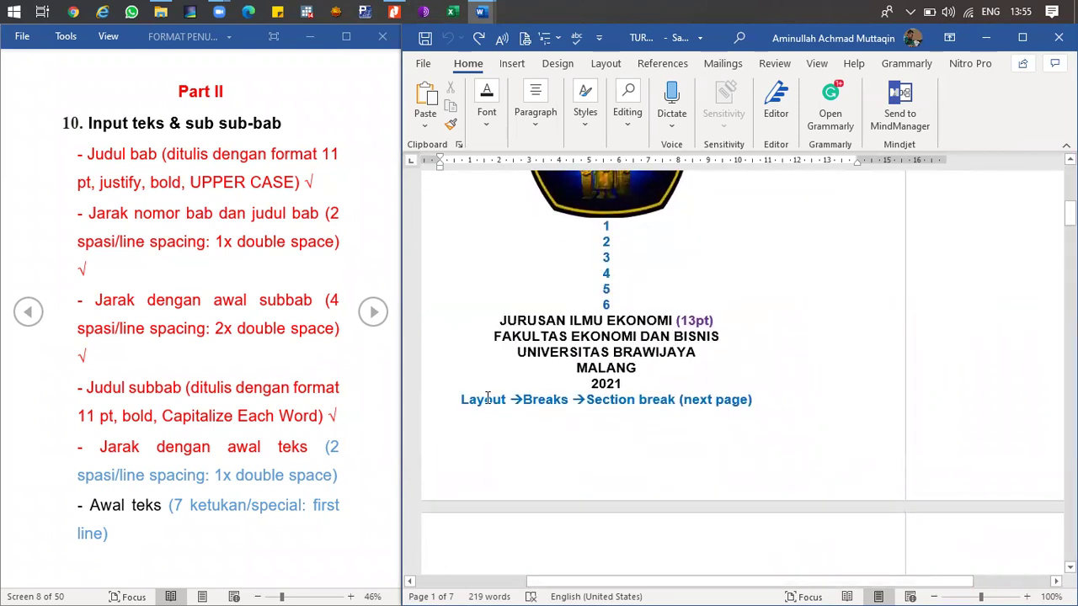
{"action": "left_click", "coordinate": [598, 63]}
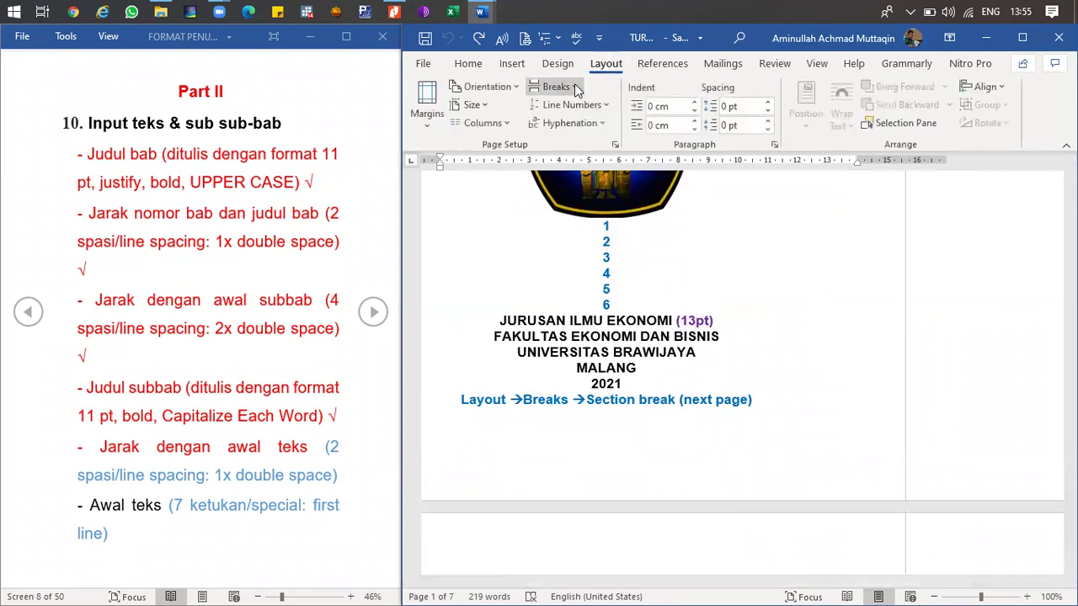
{"action": "left_click", "coordinate": [574, 86]}
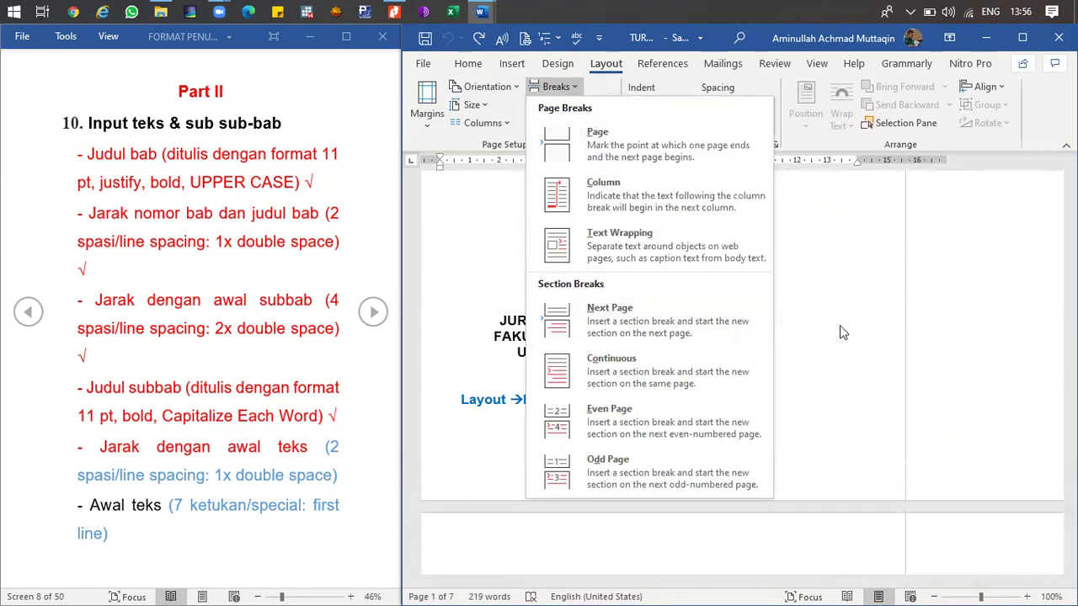
{"action": "left_click", "coordinate": [744, 404]}
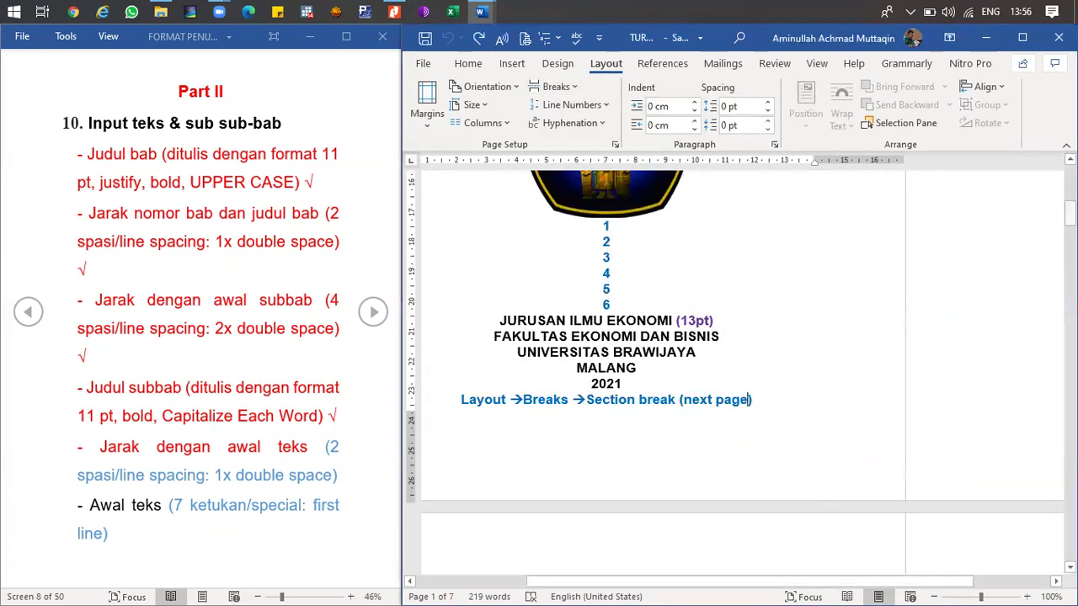
- Go to the BAB I PENDAHULUAN page of the proposal and widen the proposal window beside the guide
{"action": "scroll", "coordinate": [741, 337], "scroll_direction": "down", "scroll_amount": 5}
{"action": "scroll", "coordinate": [741, 371], "scroll_direction": "down", "scroll_amount": 10}
{"action": "scroll", "coordinate": [741, 370], "scroll_direction": "down", "scroll_amount": 5}
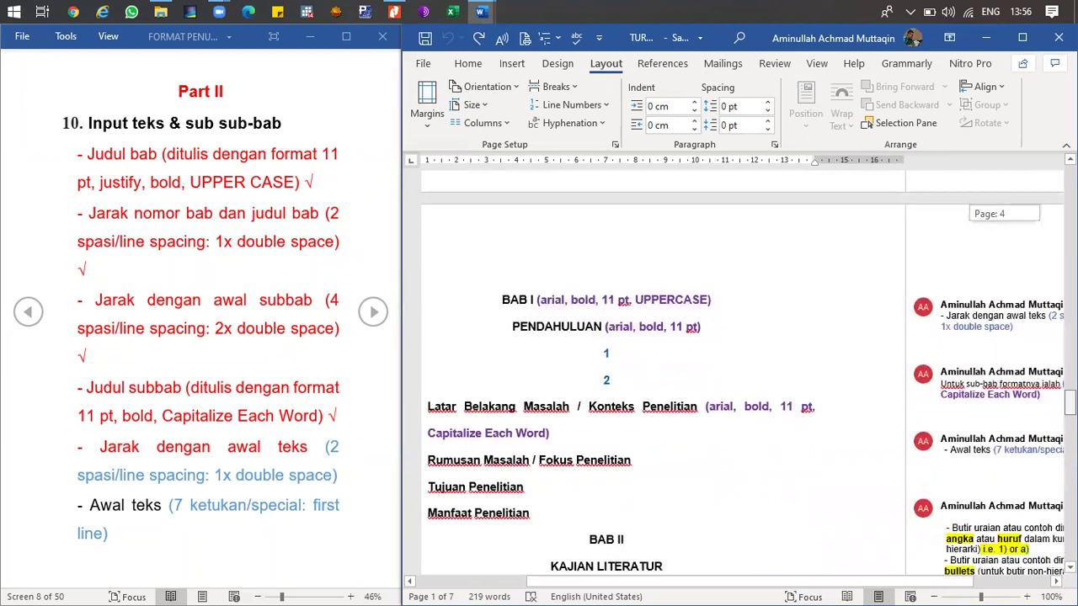
{"action": "scroll", "coordinate": [741, 370], "scroll_direction": "down", "scroll_amount": 1}
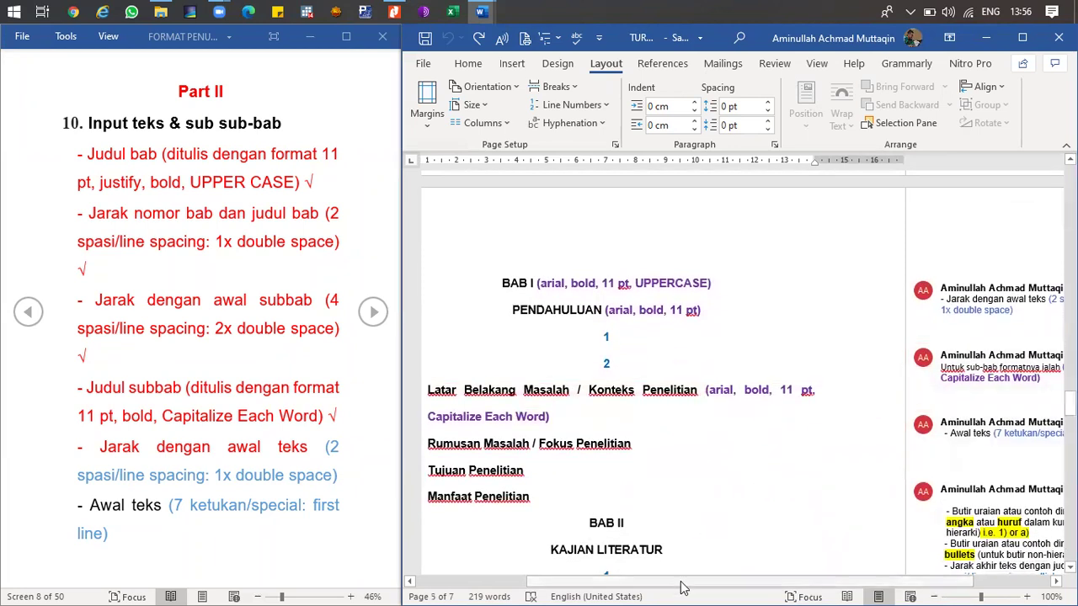
{"action": "left_click_drag", "start_coordinate": [682, 588], "coordinate": [648, 588]}
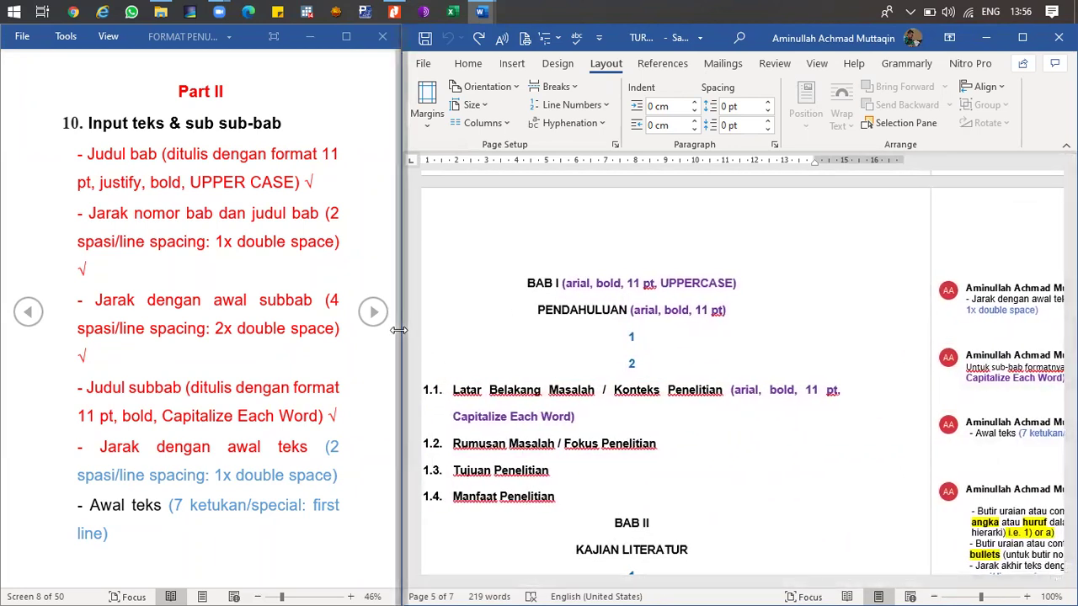
{"action": "left_click_drag", "start_coordinate": [399, 331], "coordinate": [329, 331]}
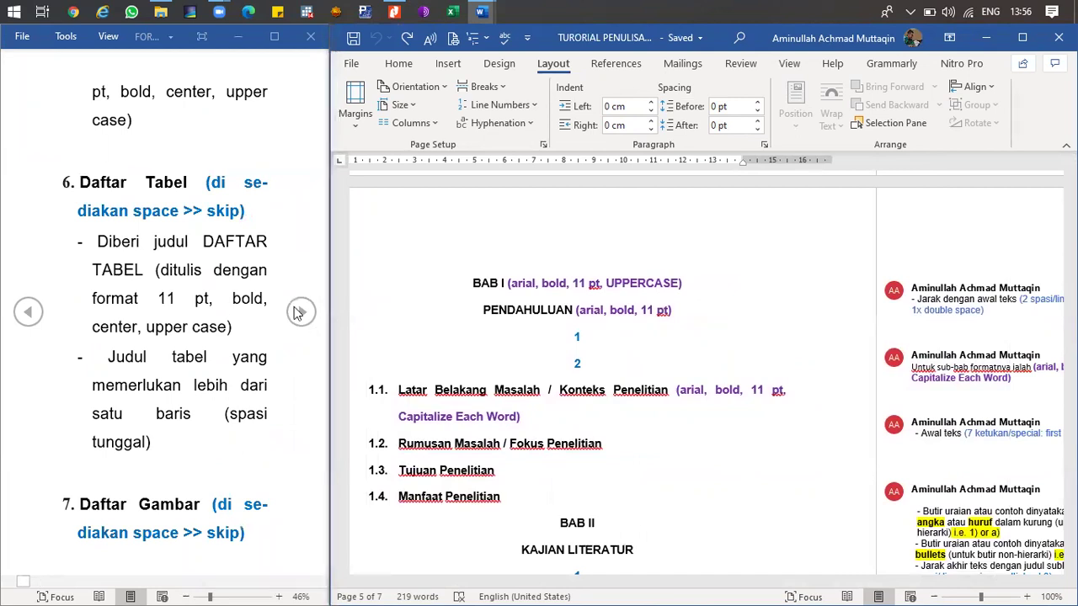
- Page through the guide to Part II, item 10, and read its rules for subchapter titles and the start of text
{"action": "left_click", "coordinate": [300, 312]}
{"action": "left_click", "coordinate": [26, 312]}
{"action": "left_click", "coordinate": [26, 312]}
{"action": "left_click", "coordinate": [296, 326]}
{"action": "left_click", "coordinate": [296, 327]}
{"action": "left_click", "coordinate": [295, 326]}
{"action": "left_click", "coordinate": [295, 327]}
{"action": "left_click", "coordinate": [295, 327]}
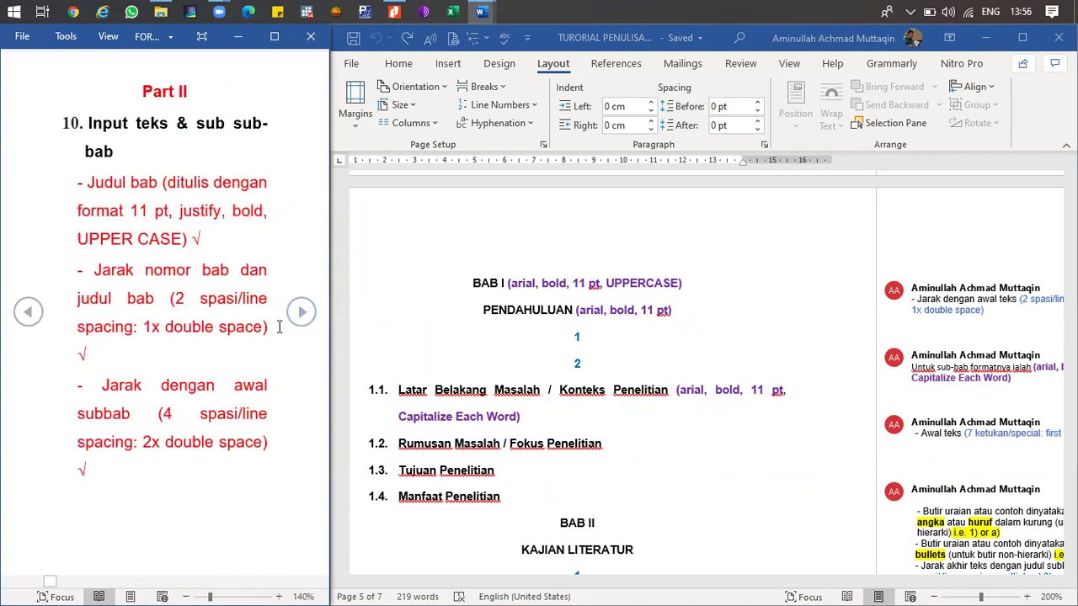
{"action": "left_click", "coordinate": [297, 325]}
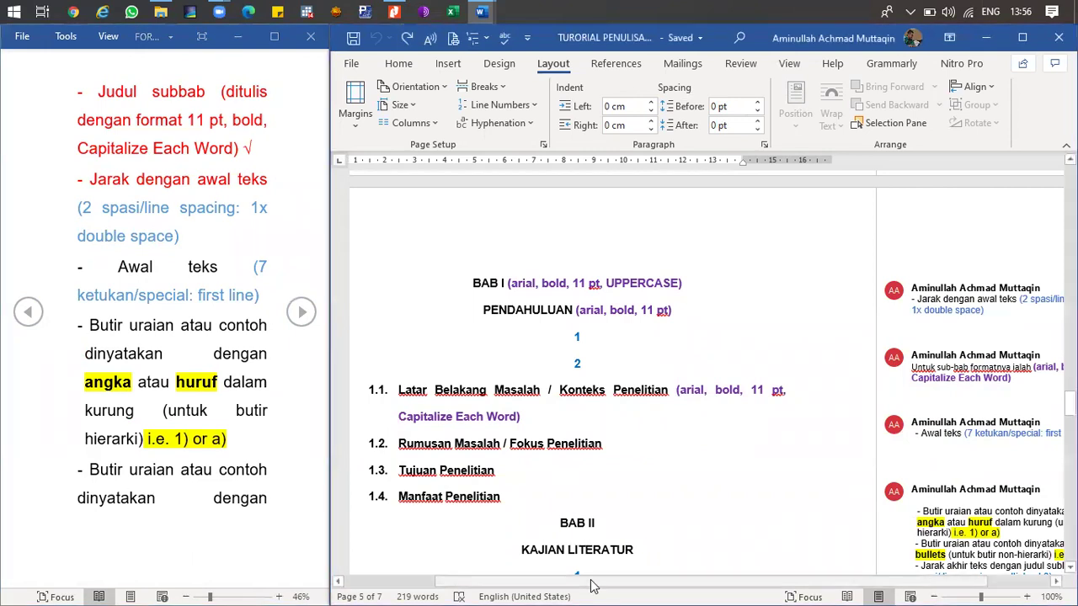
- Delete the helper number 2 and its line between PENDAHULUAN and heading 1.1
{"action": "mouse_move", "coordinate": [590, 585]}
{"action": "left_mouse_down"}
{"action": "mouse_move", "coordinate": [642, 587]}
{"action": "mouse_move", "coordinate": [591, 587]}
{"action": "left_mouse_up"}
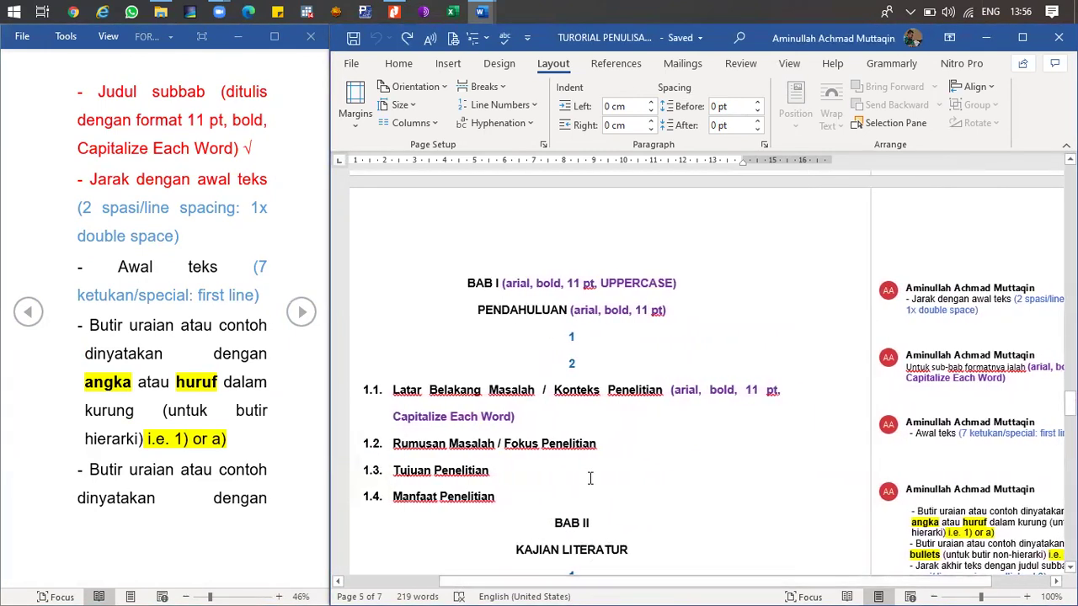
{"action": "left_click", "coordinate": [589, 363]}
{"action": "key", "text": "BackSpace"}
{"action": "key", "text": "BackSpace"}
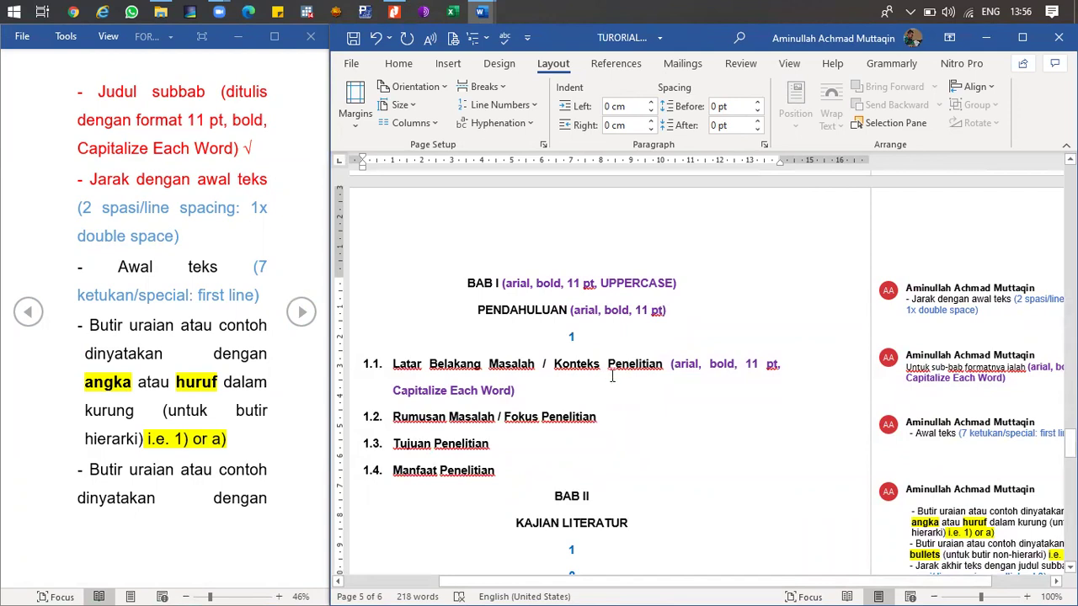
- Check the comment on heading 1.1's text start and add an unnumbered paragraph below that heading
{"action": "left_click_drag", "start_coordinate": [603, 582], "coordinate": [579, 585]}
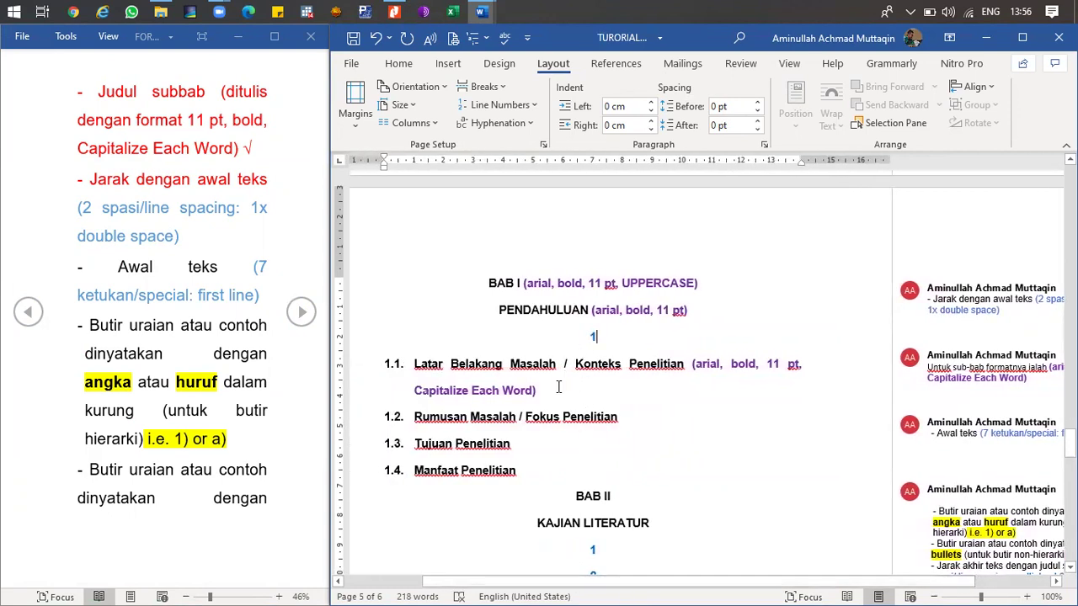
{"action": "left_click", "coordinate": [926, 459]}
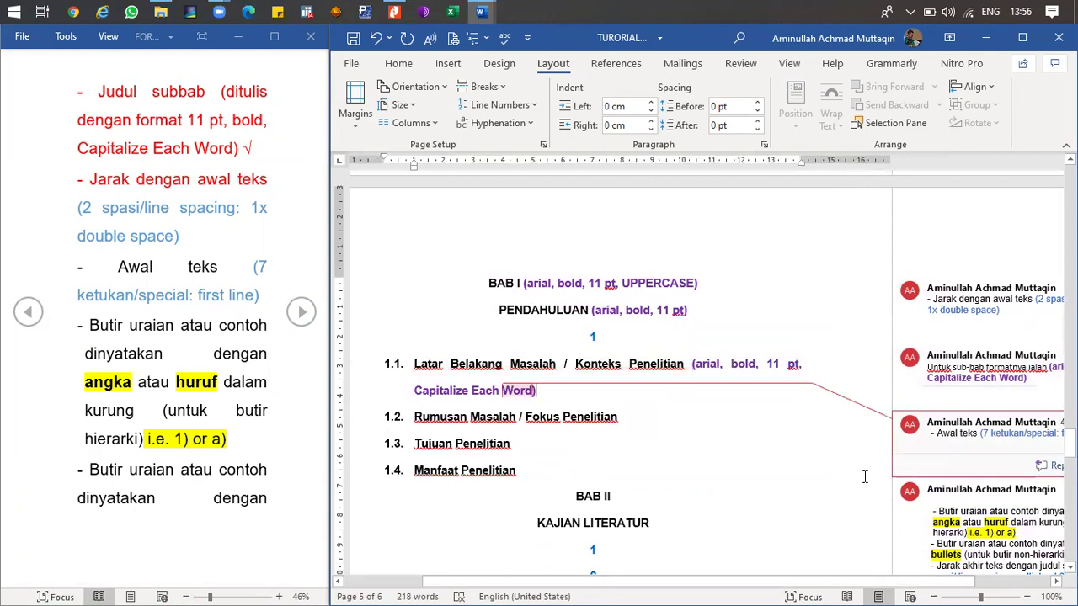
{"action": "left_click_drag", "start_coordinate": [760, 582], "coordinate": [789, 587]}
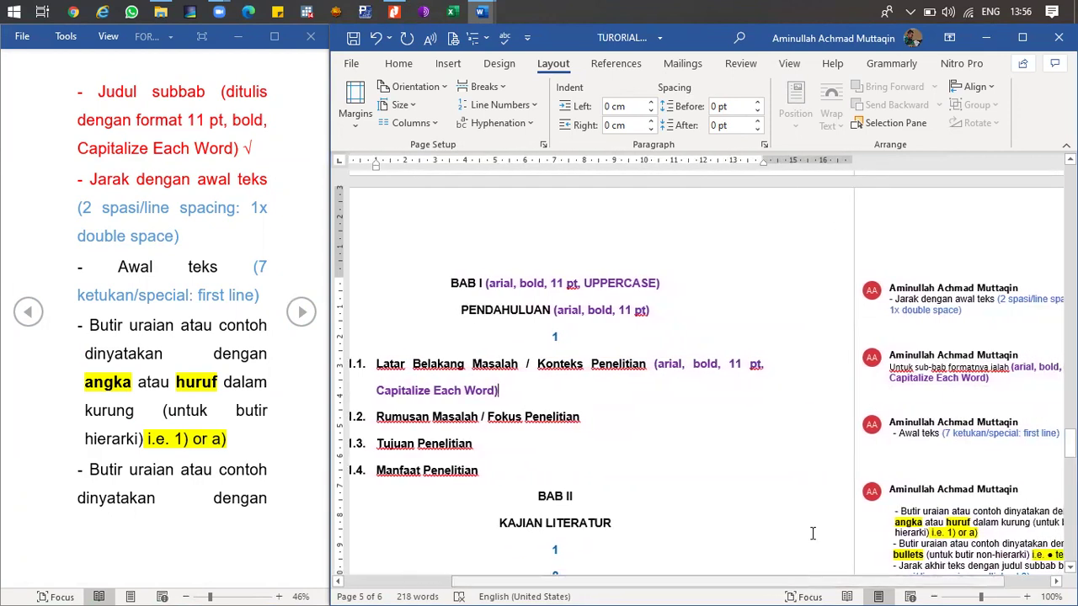
{"action": "left_click_drag", "start_coordinate": [800, 586], "coordinate": [736, 573]}
{"action": "left_click", "coordinate": [634, 403]}
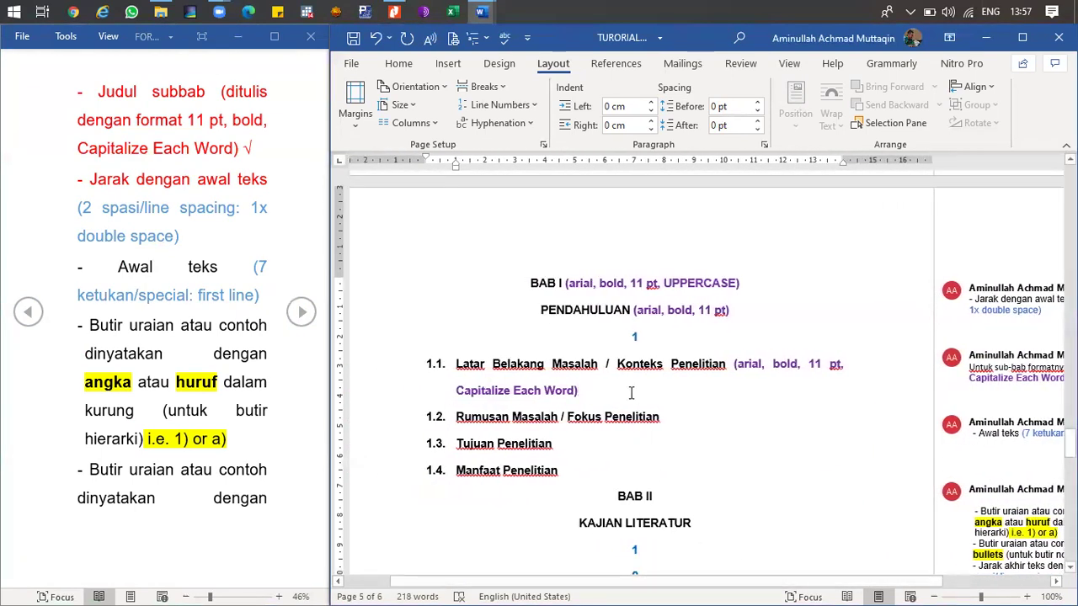
{"action": "key", "text": "Return"}
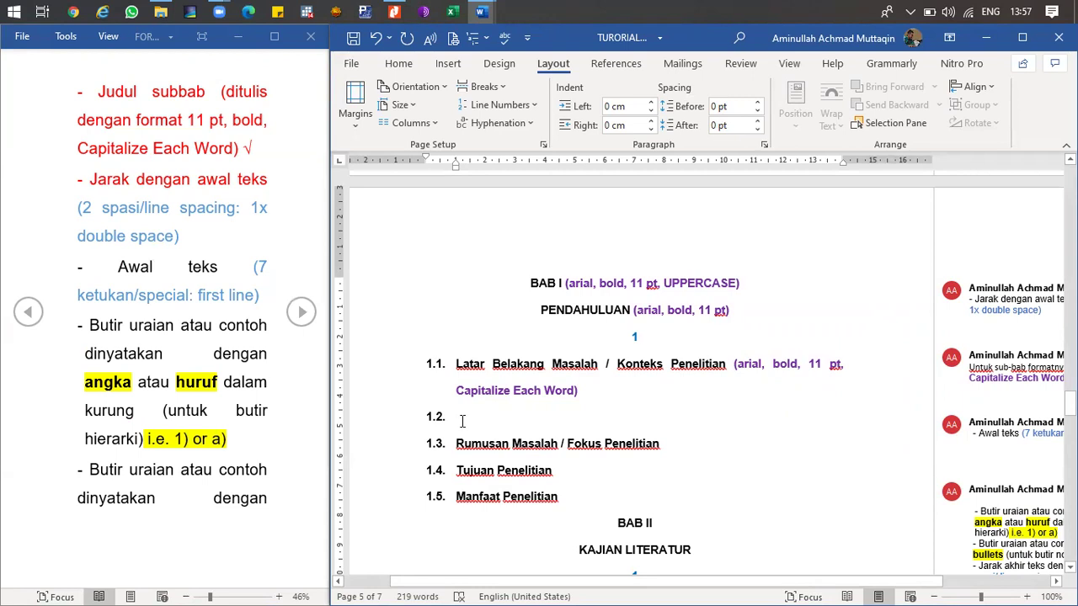
{"action": "key", "text": "BackSpace"}
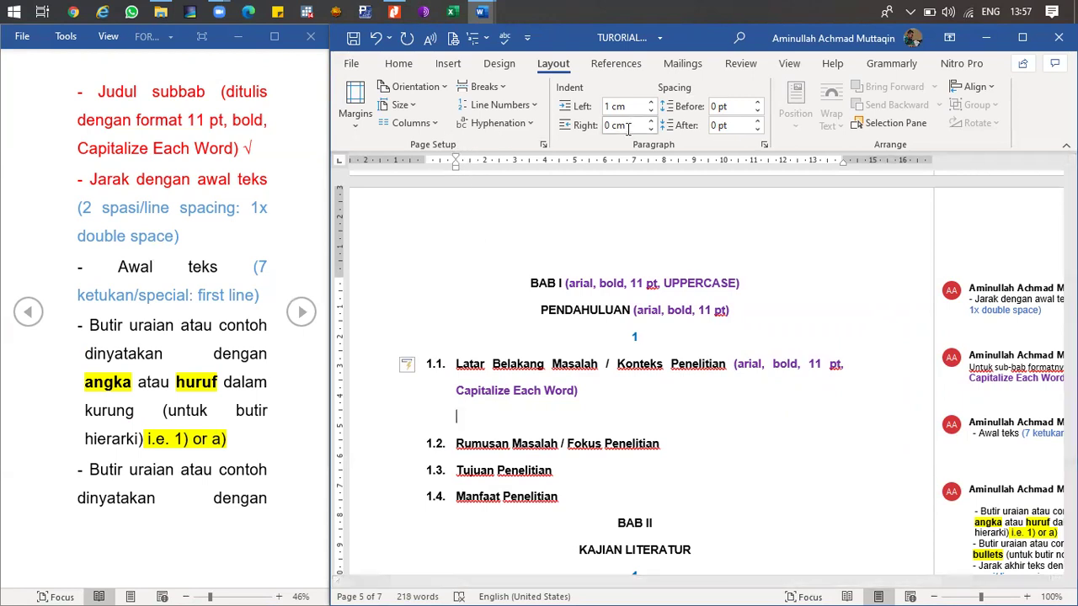
- Give the new paragraph under heading 1.1 a first-line indent of 1.27 cm and turn off bold
{"action": "left_click", "coordinate": [409, 67]}
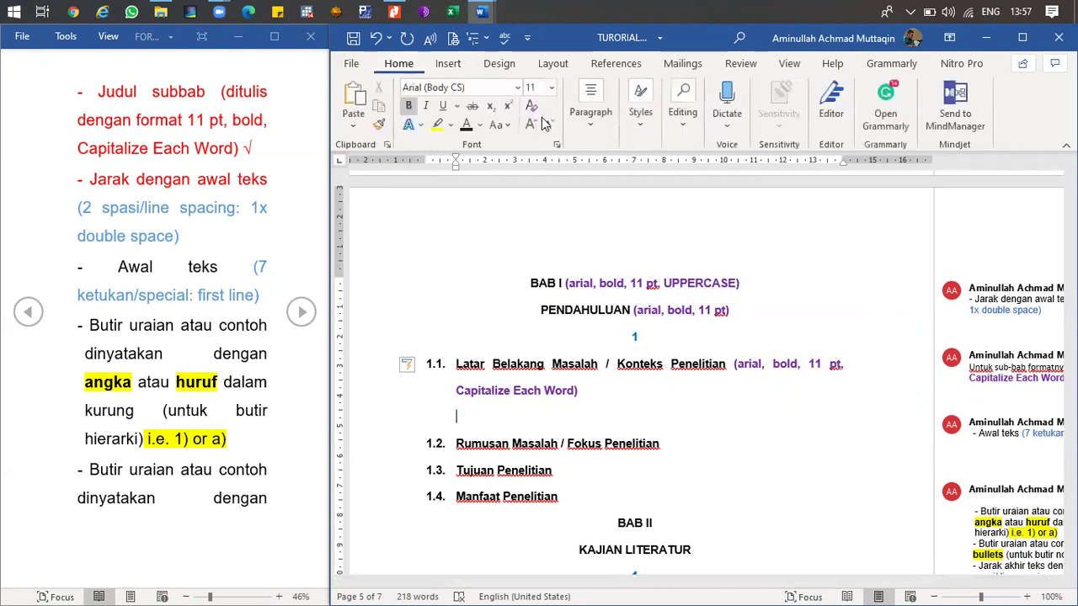
{"action": "left_click", "coordinate": [589, 114]}
{"action": "left_click", "coordinate": [787, 219]}
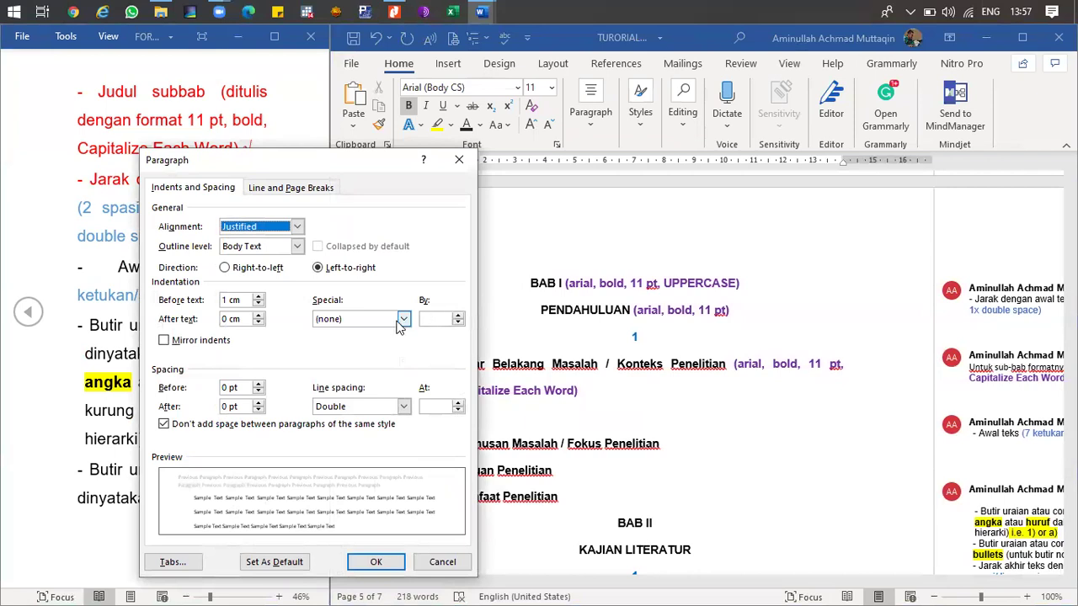
{"action": "left_click", "coordinate": [403, 319]}
{"action": "left_click", "coordinate": [389, 341]}
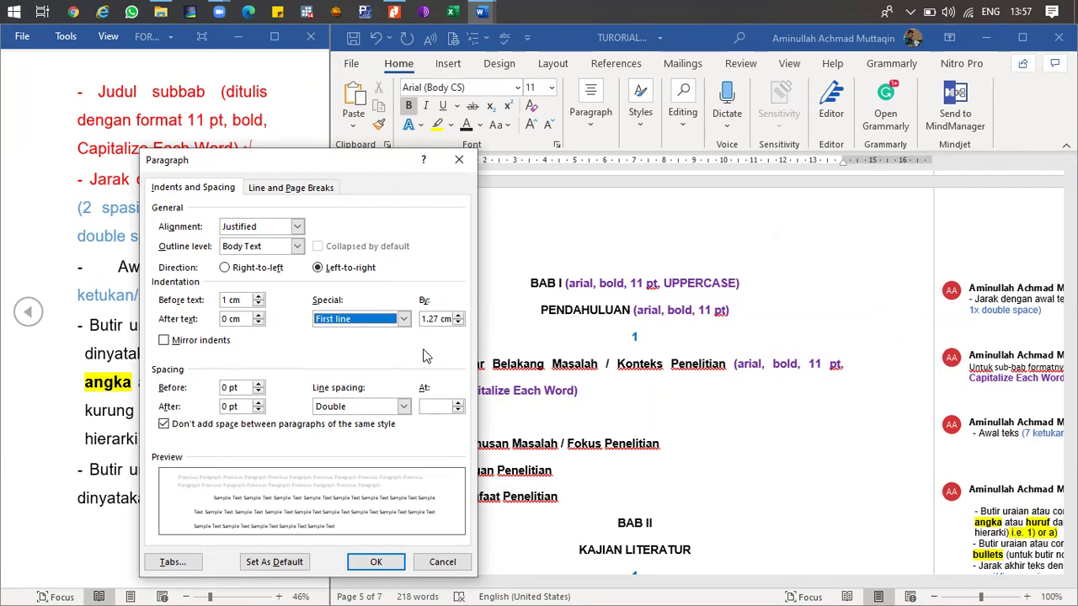
{"action": "left_click", "coordinate": [376, 562]}
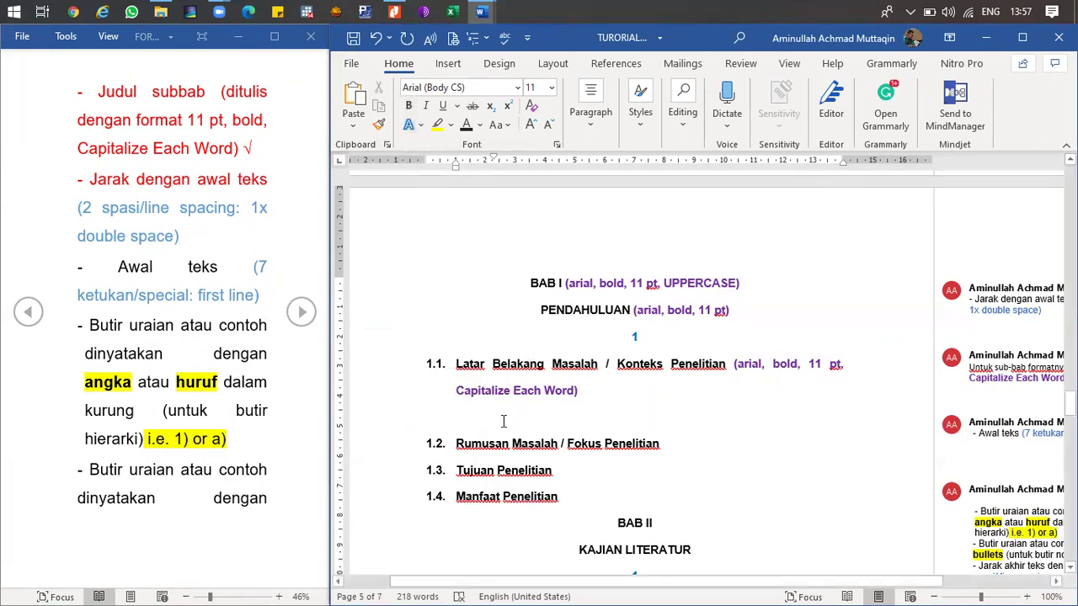
- Copy the "Text here text here" placeholder passage from the guide's next page
{"action": "left_click", "coordinate": [300, 313]}
{"action": "left_click", "coordinate": [302, 313]}
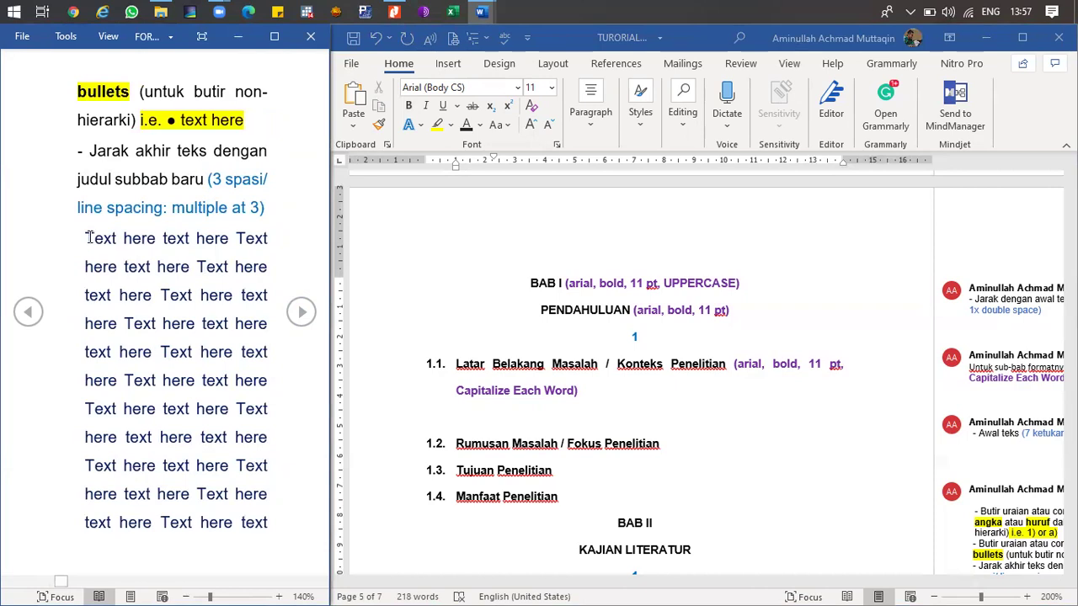
{"action": "left_click_drag", "start_coordinate": [85, 238], "coordinate": [271, 523]}
{"action": "key", "text": "super+c"}
{"action": "left_click_drag", "start_coordinate": [286, 448], "coordinate": [250, 519]}
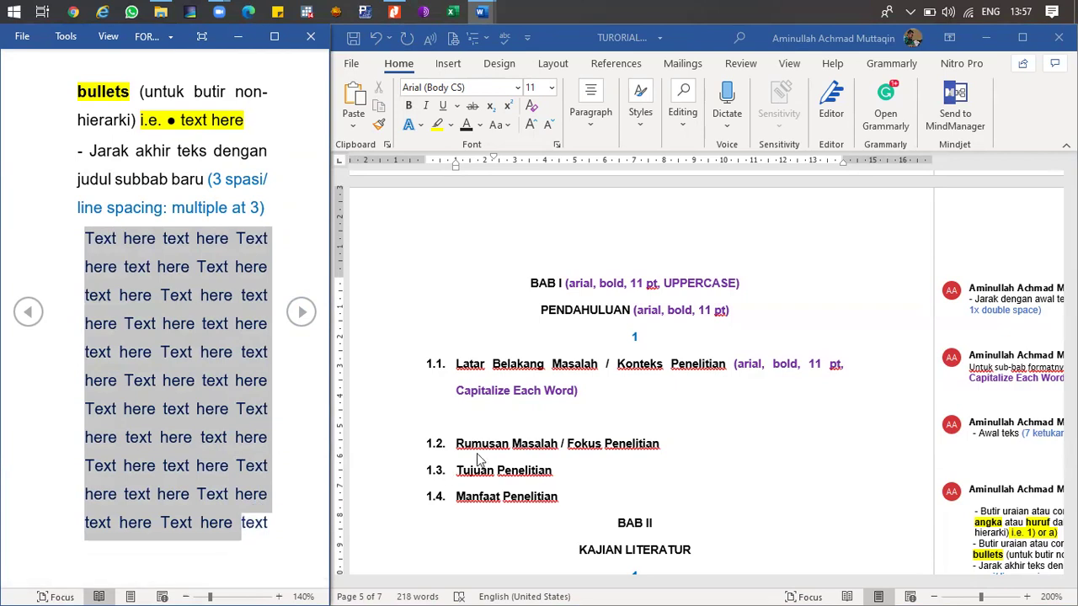
- Fill the paragraph under heading 1.1 with the copied text, pasted as text only and ending in a period, and add an empty paragraph below
{"action": "left_click", "coordinate": [512, 412]}
{"action": "right_click", "coordinate": [507, 413]}
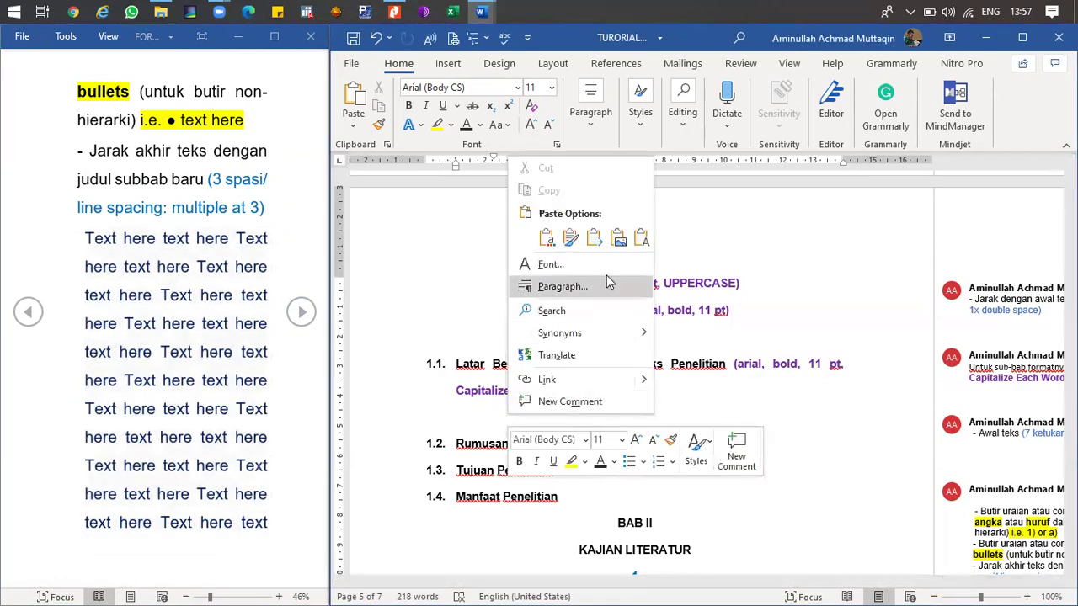
{"action": "left_click", "coordinate": [640, 241]}
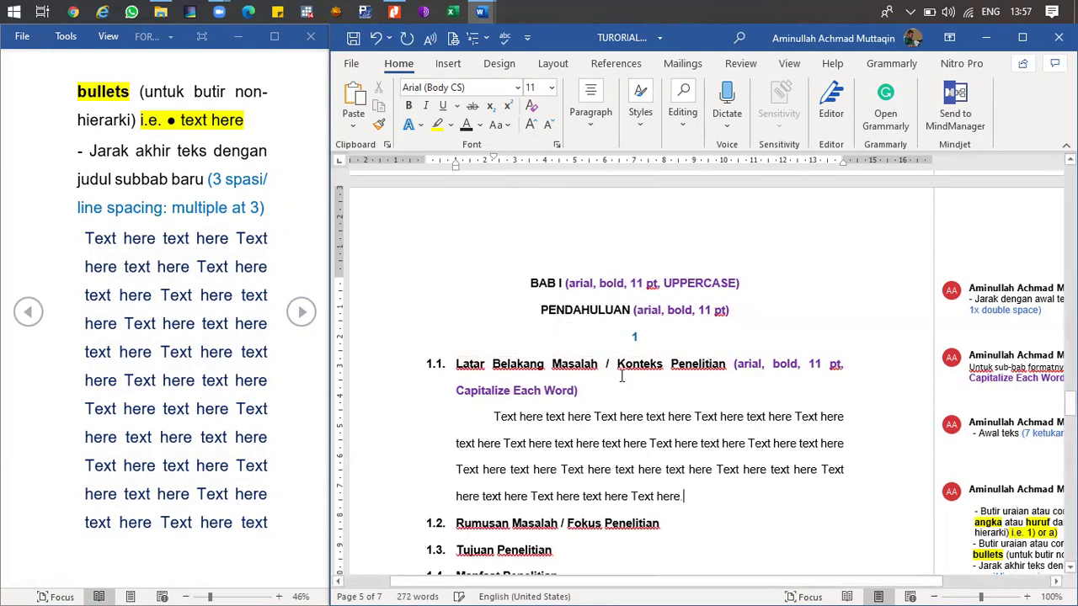
{"action": "type", "text": "."}
{"action": "scroll", "coordinate": [694, 443], "scroll_direction": "down", "scroll_amount": 1}
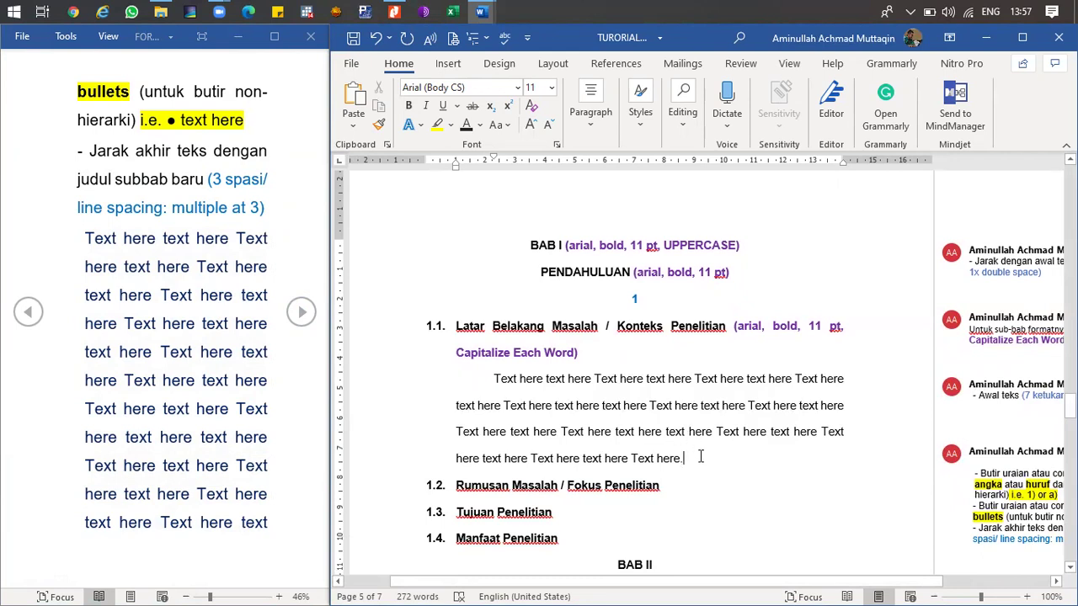
{"action": "key", "text": "Return"}
- Copy the guide's Latar Belakang Masalah passage, from "Dalam perkembangan" to the end of the title ending in "PT Bank Muamalat)”."
{"action": "left_click", "coordinate": [304, 313]}
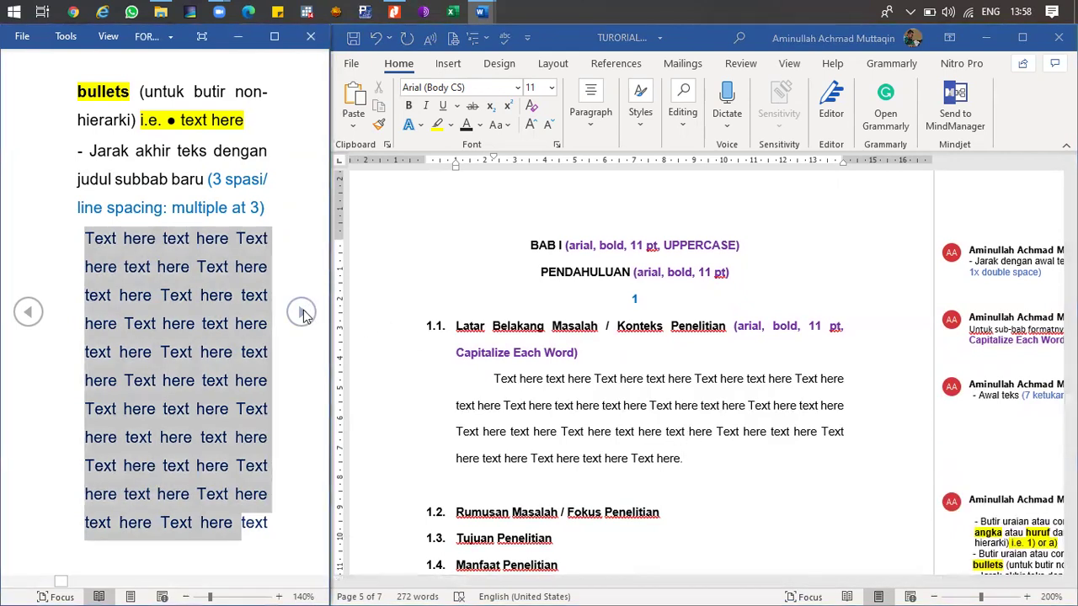
{"action": "left_click", "coordinate": [301, 312]}
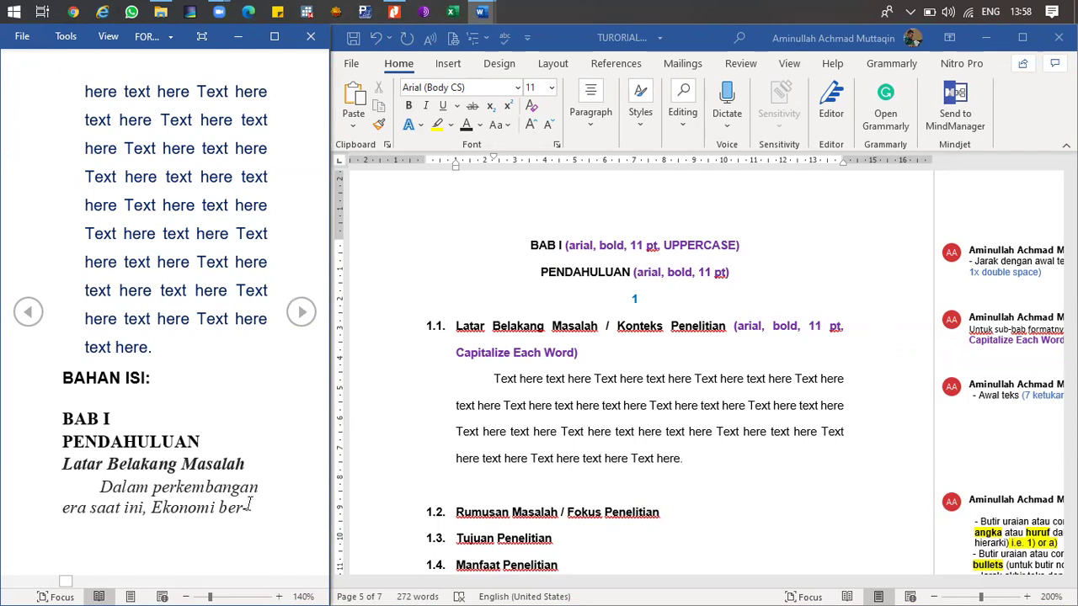
{"action": "left_click_drag", "start_coordinate": [112, 491], "coordinate": [238, 505]}
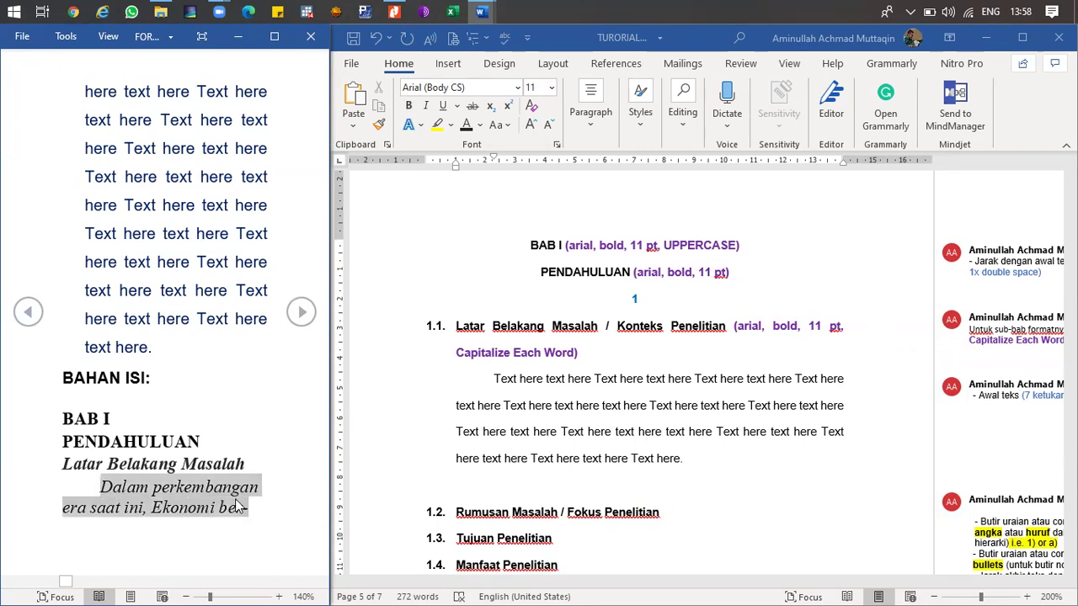
{"action": "left_click", "coordinate": [300, 314]}
{"action": "left_click", "coordinate": [255, 543], "text": "shift"}
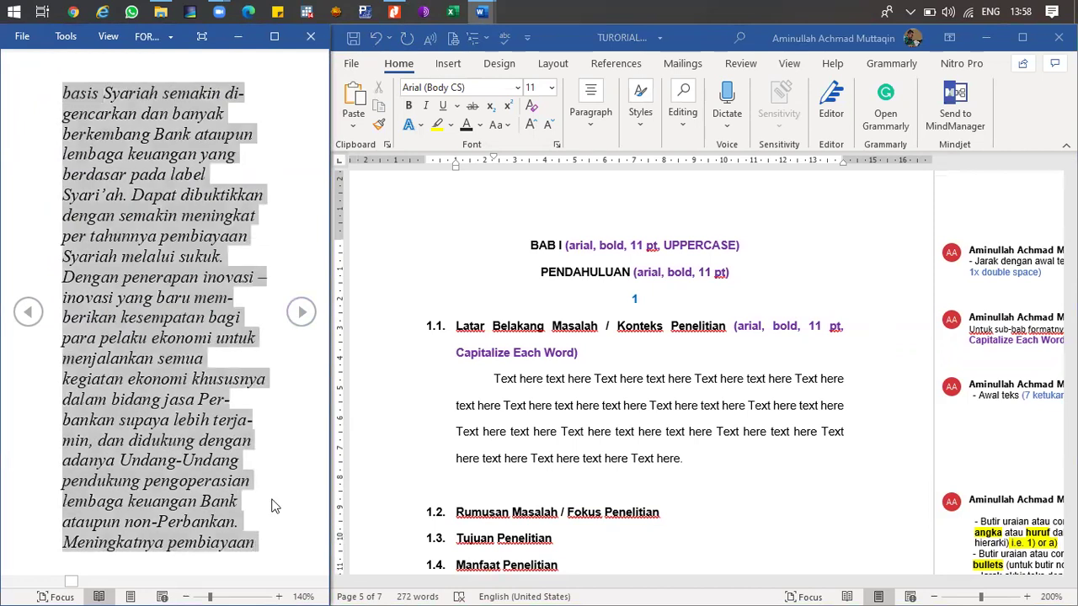
{"action": "left_click", "coordinate": [301, 311]}
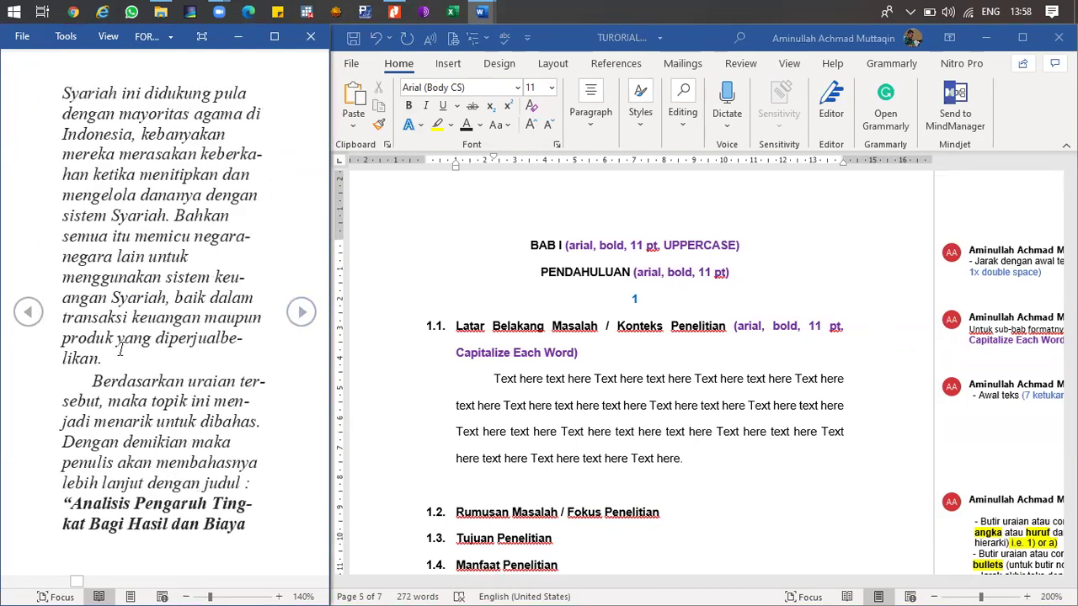
{"action": "left_click", "coordinate": [302, 311]}
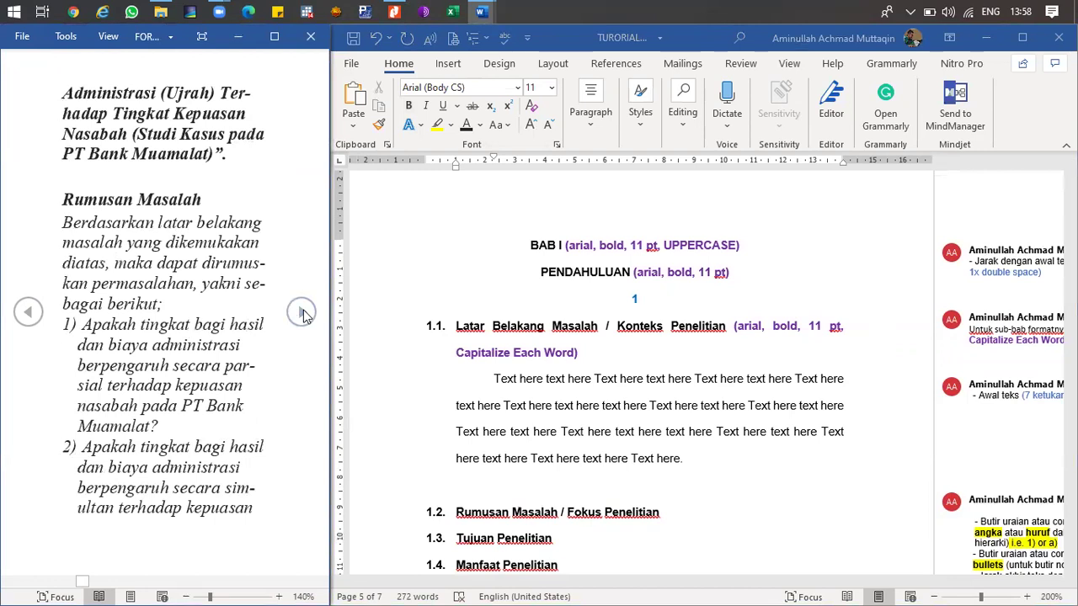
{"action": "triple_click", "coordinate": [234, 160]}
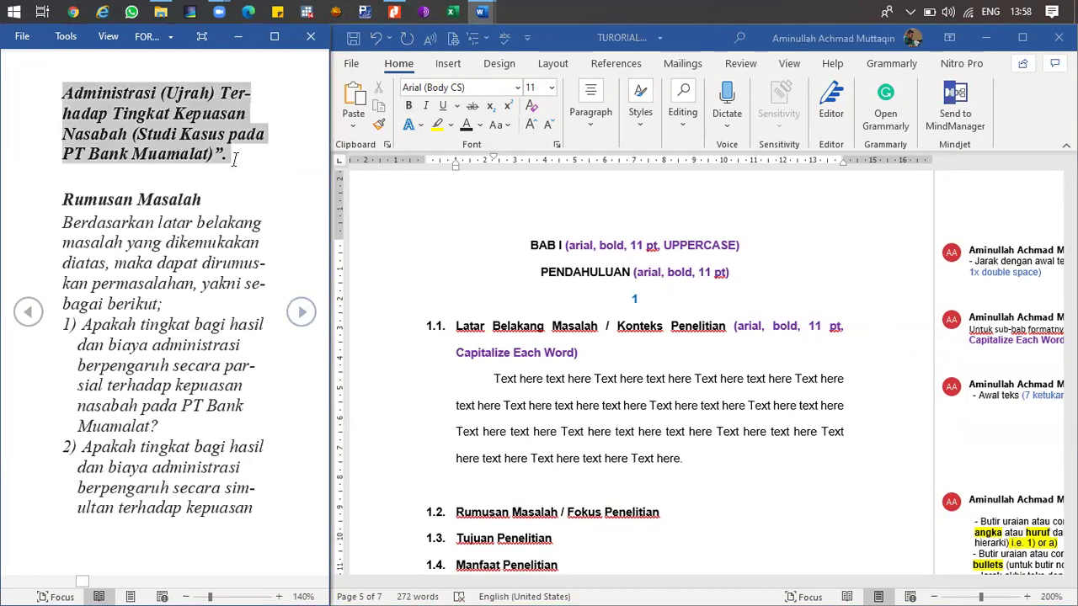
- Paste the copied background passage as text only into the empty paragraph below the placeholder text of heading 1.1
{"action": "left_click", "coordinate": [497, 485]}
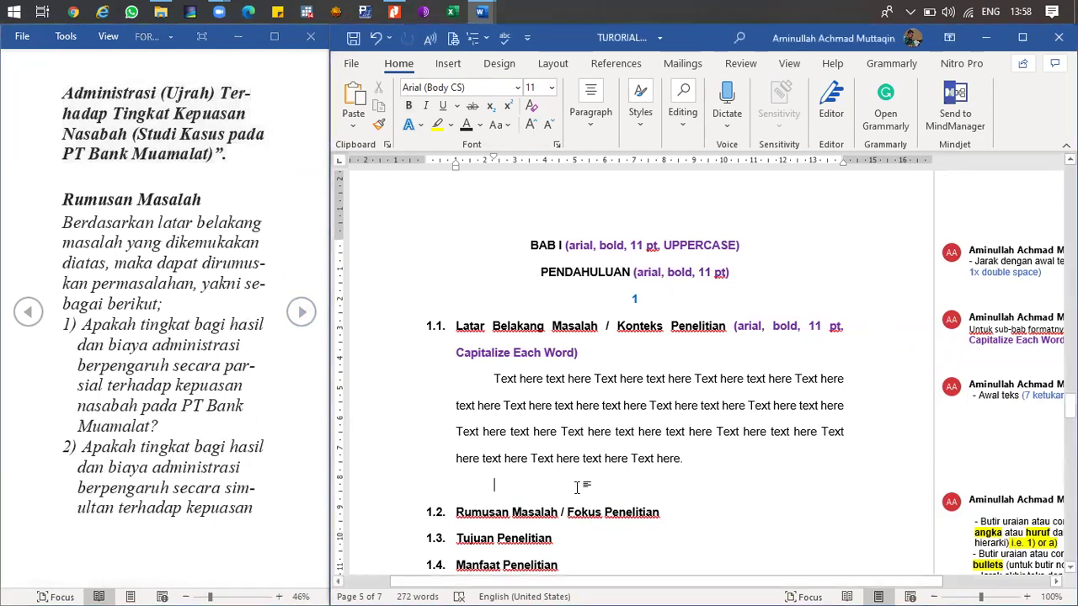
{"action": "right_click", "coordinate": [565, 490]}
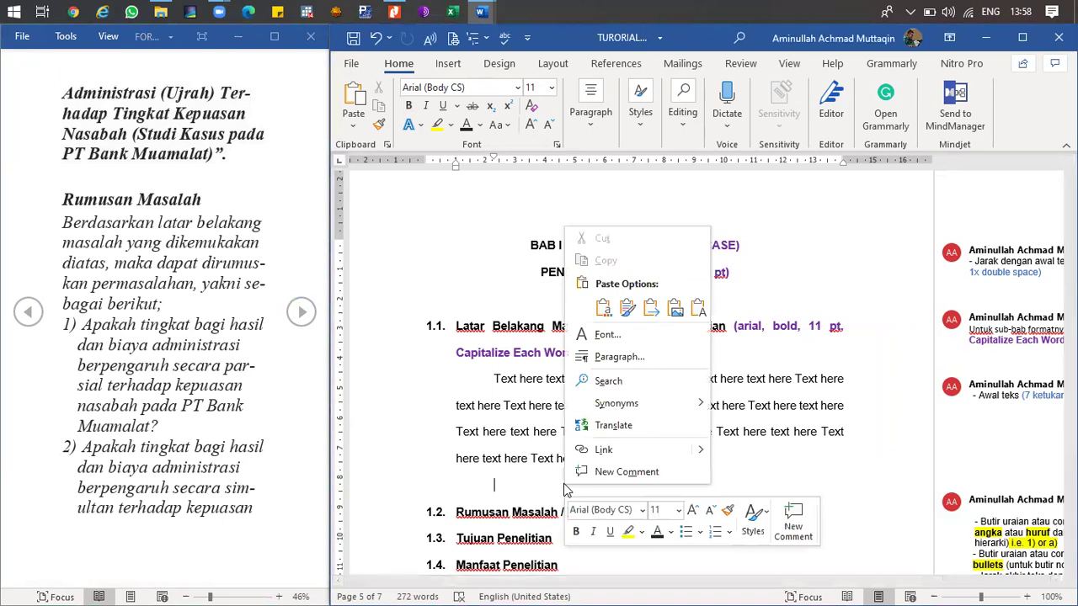
{"action": "left_click", "coordinate": [698, 307]}
- Check the justification setting of the placeholder paragraph under heading 1.1
{"action": "scroll", "coordinate": [650, 340], "scroll_direction": "up", "scroll_amount": 7}
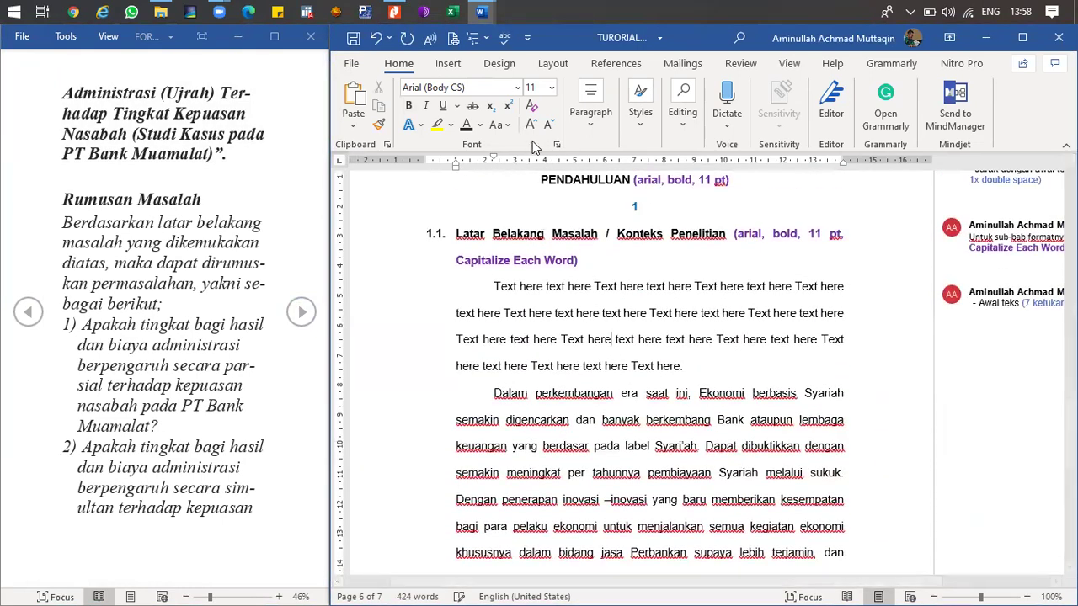
{"action": "left_click", "coordinate": [589, 122]}
{"action": "left_click", "coordinate": [641, 193]}
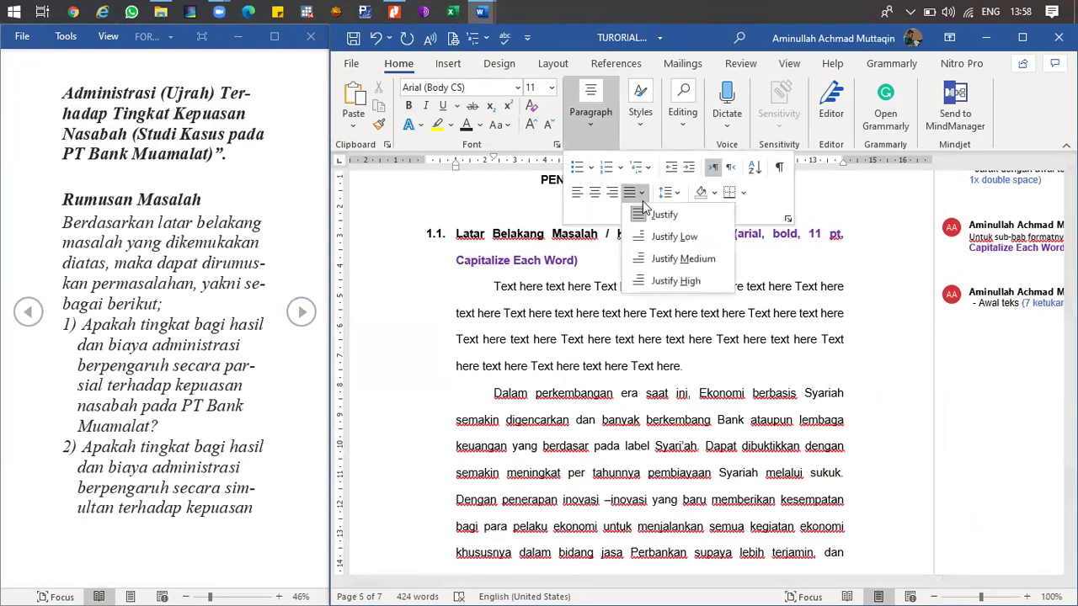
{"action": "left_click", "coordinate": [637, 341]}
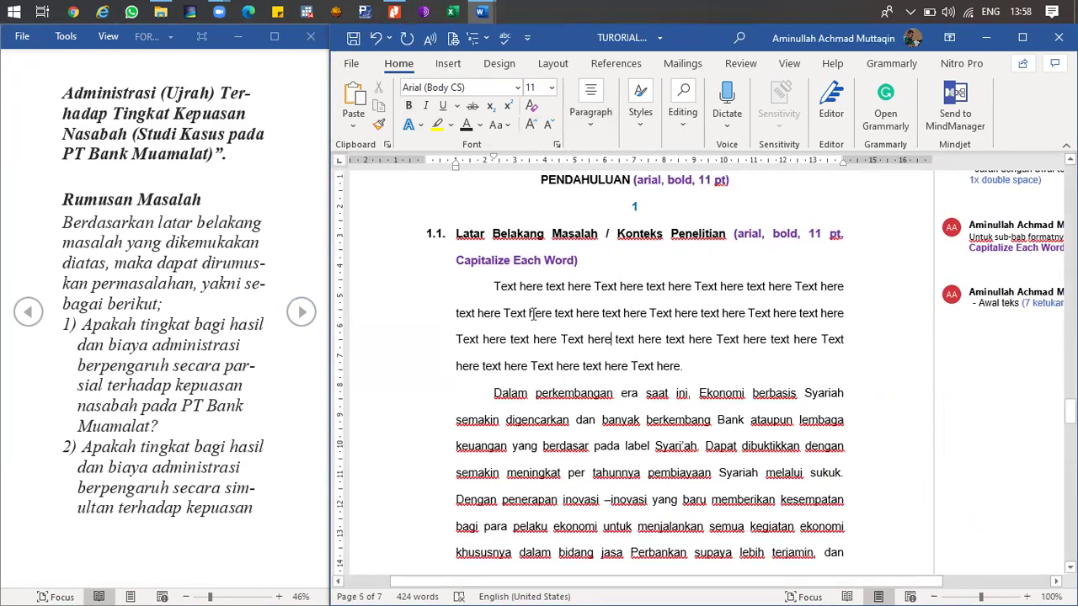
- Colour the pasted background passage under heading 1.1 dark blue and add an empty paragraph after it
{"action": "scroll", "coordinate": [562, 371], "scroll_direction": "down", "scroll_amount": 3}
{"action": "scroll", "coordinate": [562, 371], "scroll_direction": "up", "scroll_amount": 10}
{"action": "scroll", "coordinate": [547, 328], "scroll_direction": "down", "scroll_amount": 12}
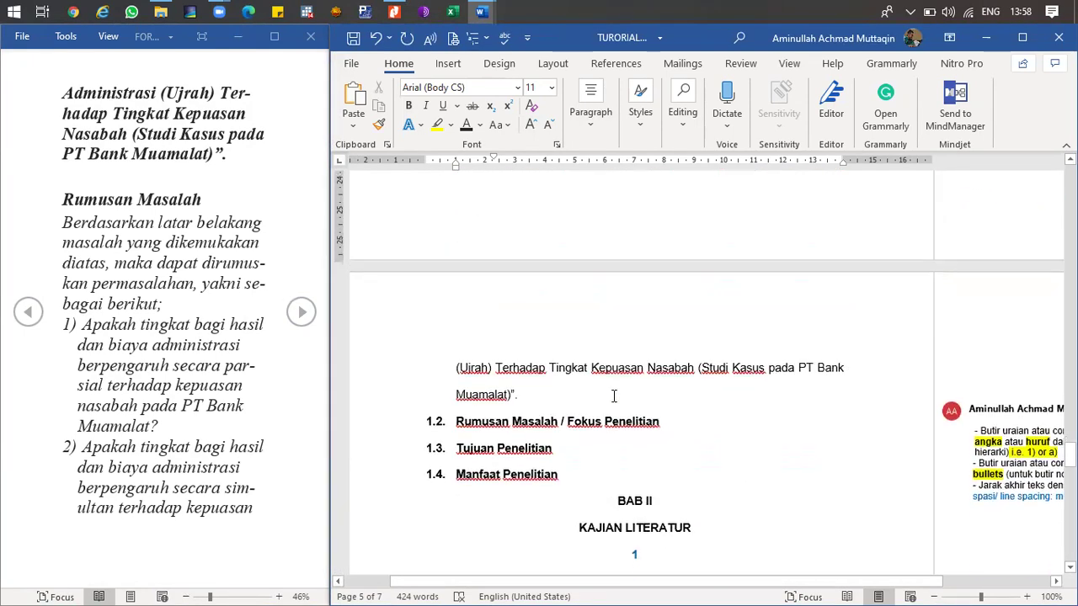
{"action": "left_click", "coordinate": [527, 355], "text": "shift"}
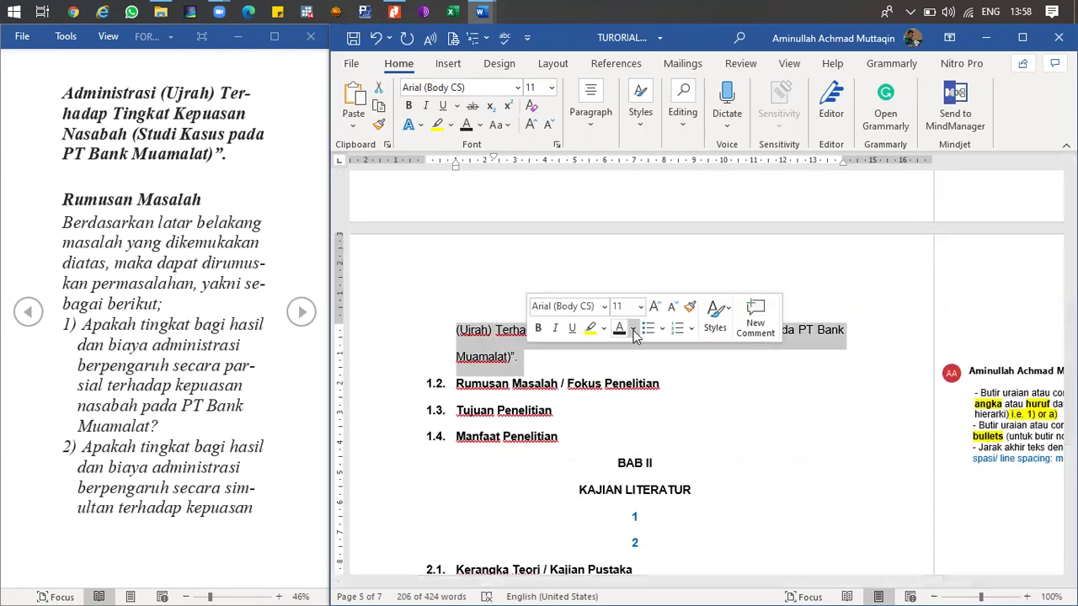
{"action": "left_click", "coordinate": [633, 329]}
{"action": "left_click", "coordinate": [724, 501]}
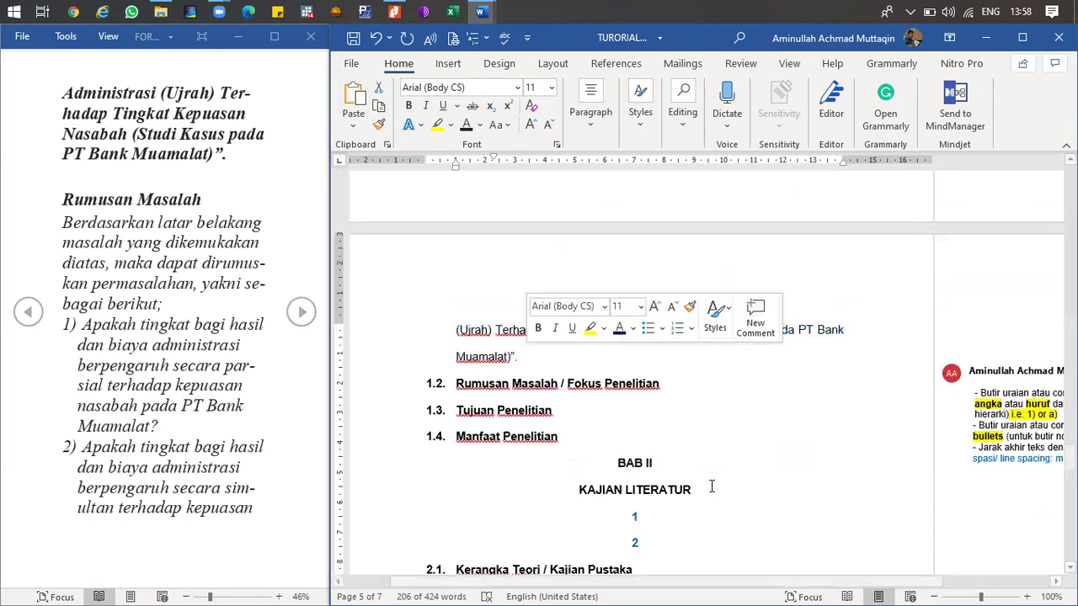
{"action": "left_click", "coordinate": [567, 364]}
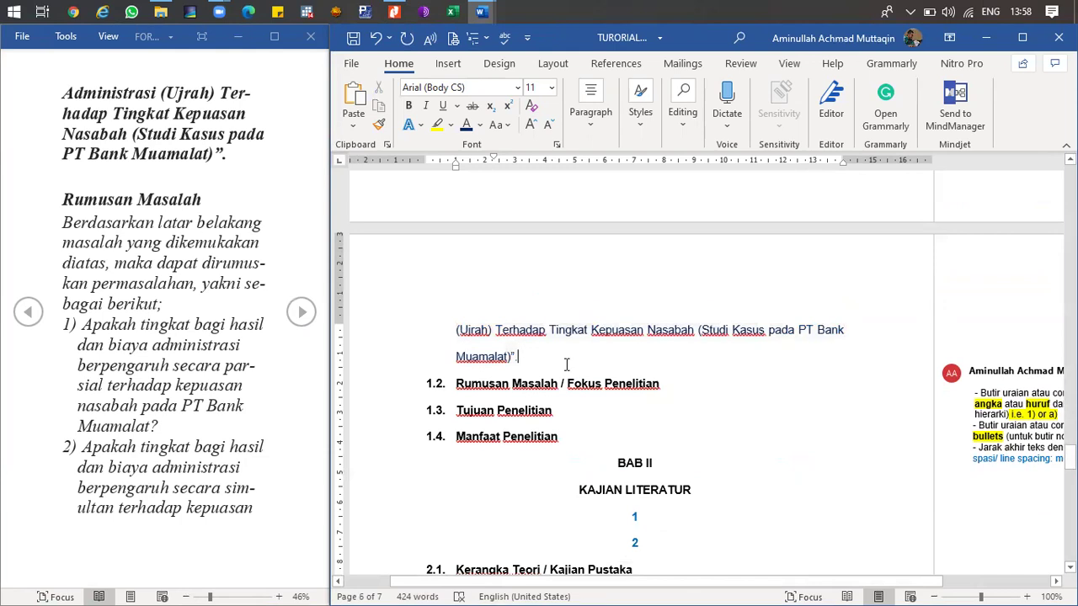
{"action": "key", "text": "Return"}
- Copy the guide's Rumusan Masalah passage, from "Berdasarkan latar belakang" through the third numbered question
{"action": "left_click", "coordinate": [149, 255]}
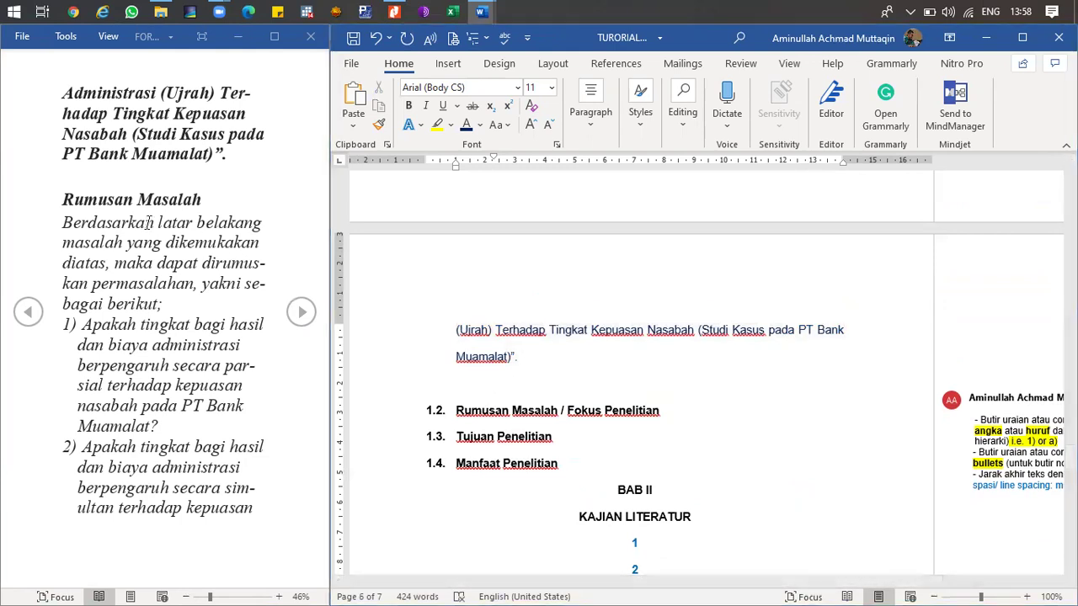
{"action": "left_click", "coordinate": [68, 208]}
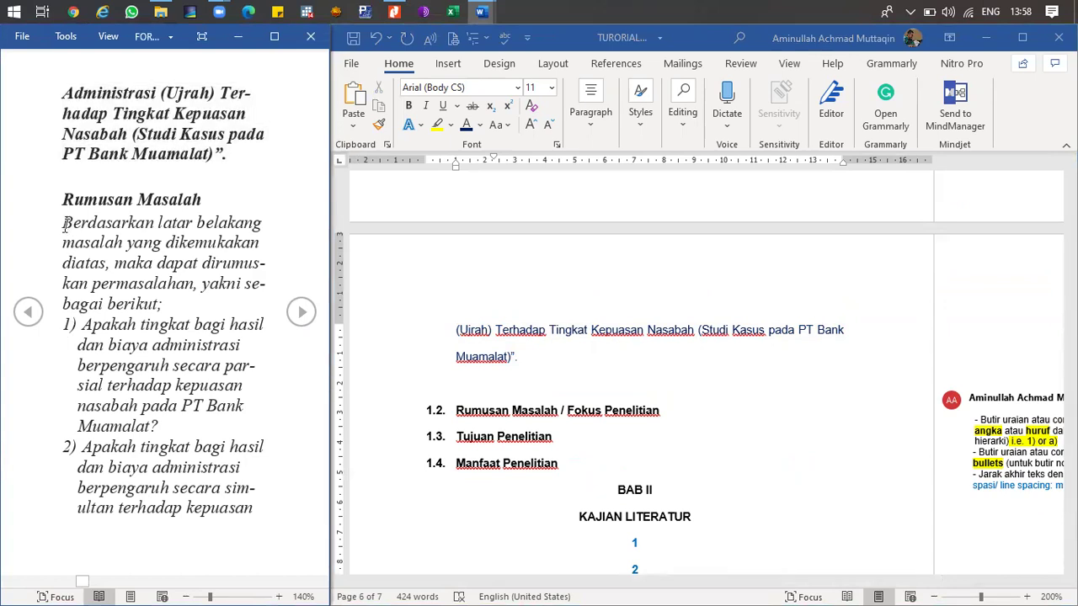
{"action": "left_click_drag", "start_coordinate": [64, 222], "coordinate": [253, 507]}
{"action": "left_click_drag", "start_coordinate": [287, 353], "coordinate": [190, 225]}
{"action": "key", "text": "super+c"}
- Add an unnumbered paragraph below heading 1.2, Rumusan Masalah / Fokus Penelitian
{"action": "left_click", "coordinate": [512, 371]}
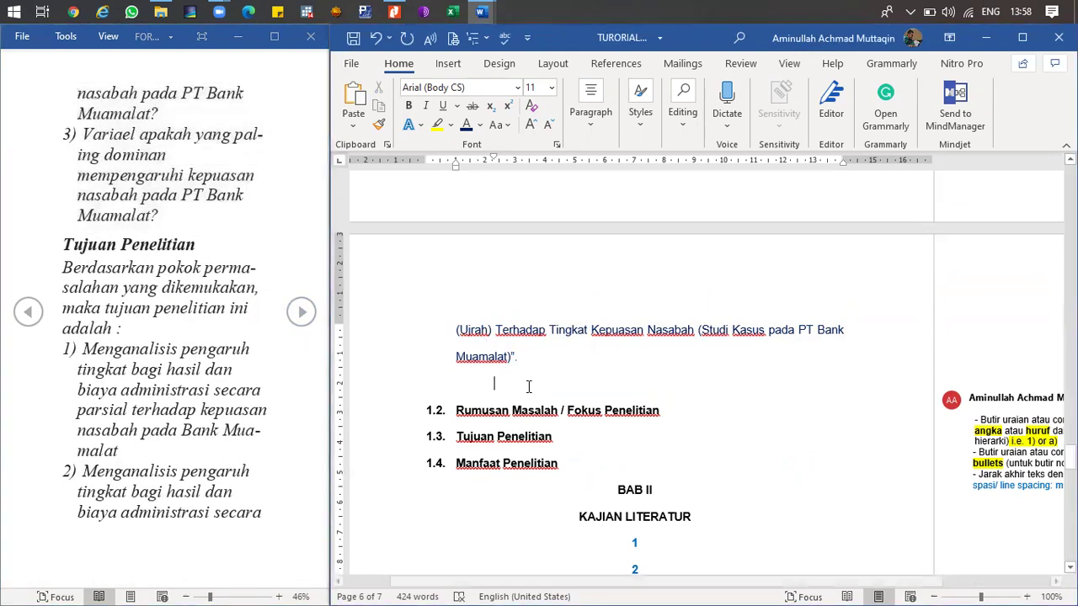
{"action": "left_click", "coordinate": [679, 412]}
{"action": "key", "text": "Return"}
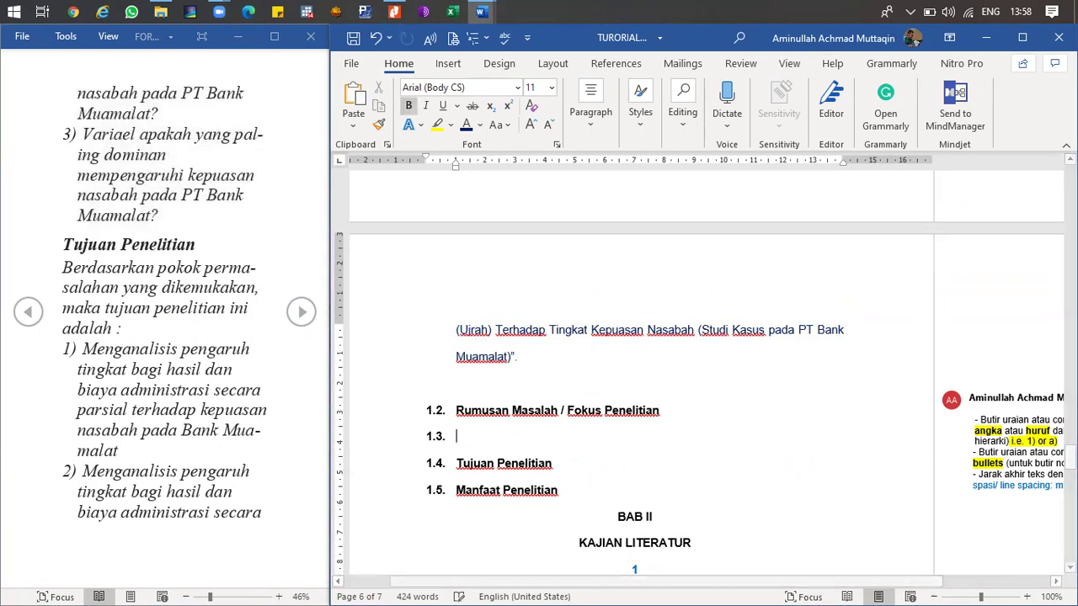
{"action": "key", "text": "BackSpace"}
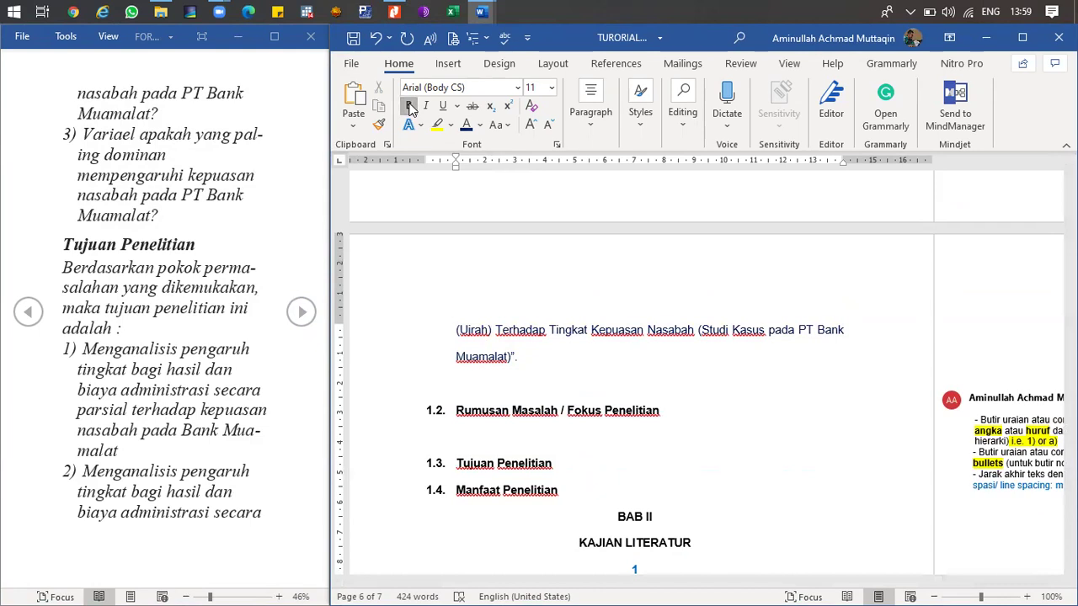
- Turn off bold in the new paragraph under heading 1.2 and give it a first-line indent of 1.27 cm
{"action": "left_click", "coordinate": [592, 127]}
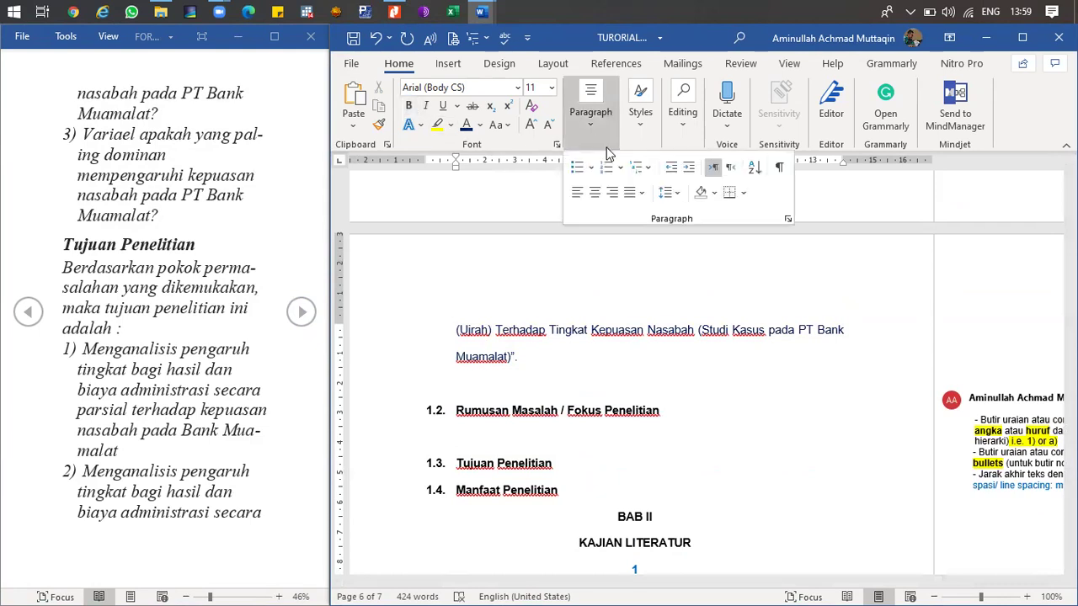
{"action": "left_click", "coordinate": [787, 219]}
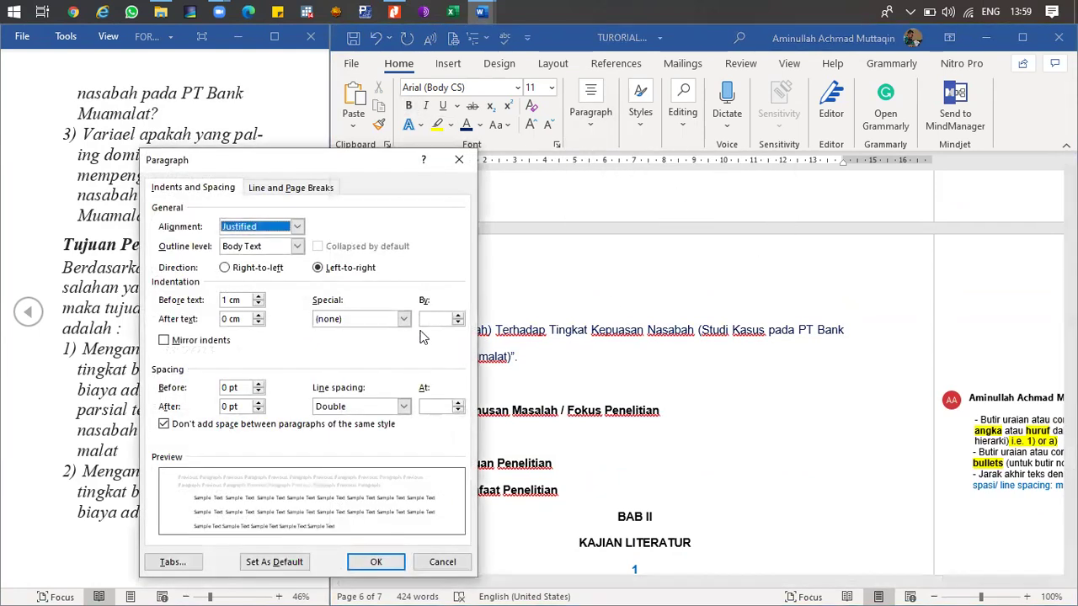
{"action": "left_click", "coordinate": [404, 319]}
{"action": "left_click", "coordinate": [400, 342]}
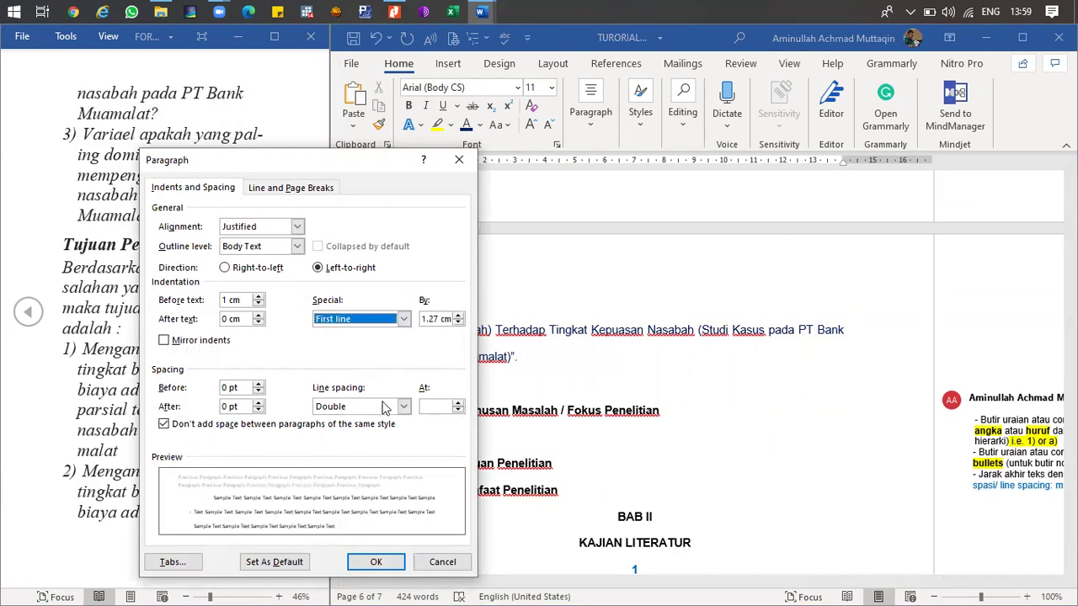
{"action": "left_click", "coordinate": [377, 561]}
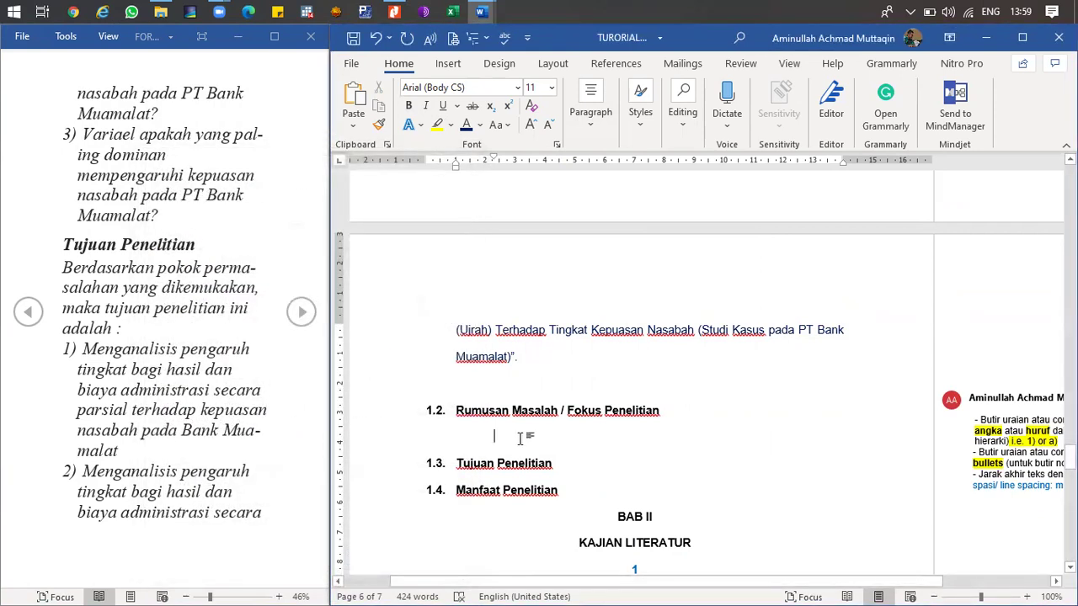
- Paste the copied passage as text only under heading 1.2 and delete the plain-text "1)" before the first question
{"action": "right_click", "coordinate": [509, 437]}
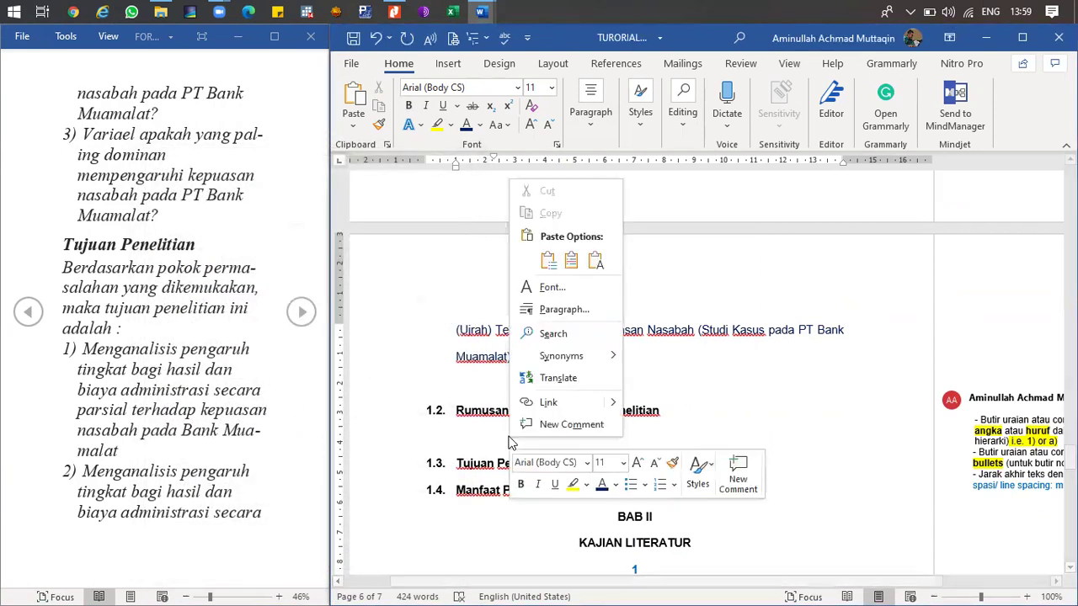
{"action": "left_click", "coordinate": [595, 259]}
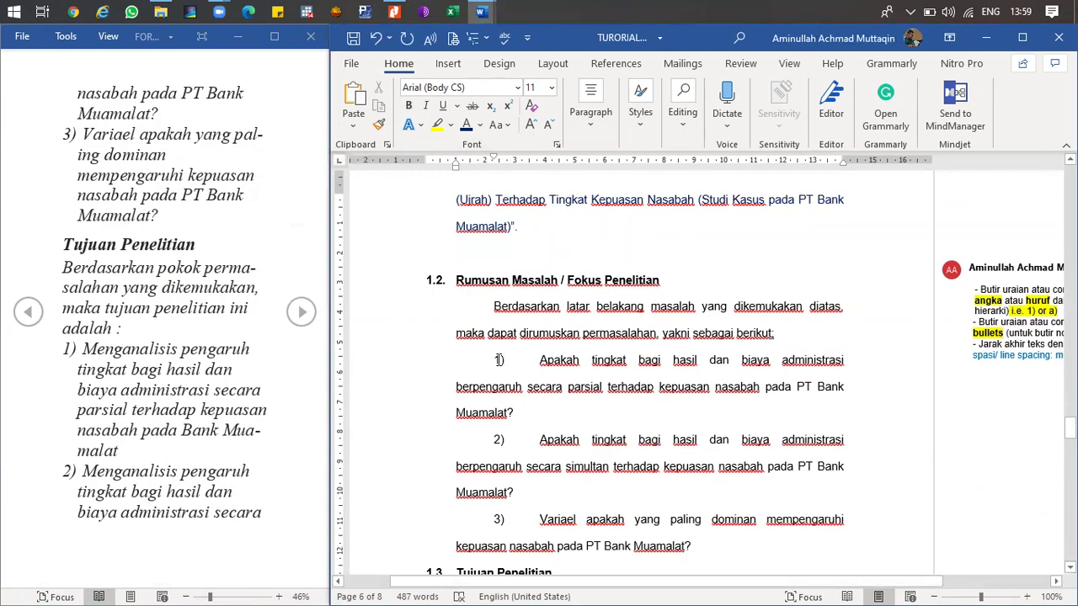
{"action": "key", "text": "BackSpace"}
{"action": "key", "text": "BackSpace"}
{"action": "key", "text": "BackSpace"}
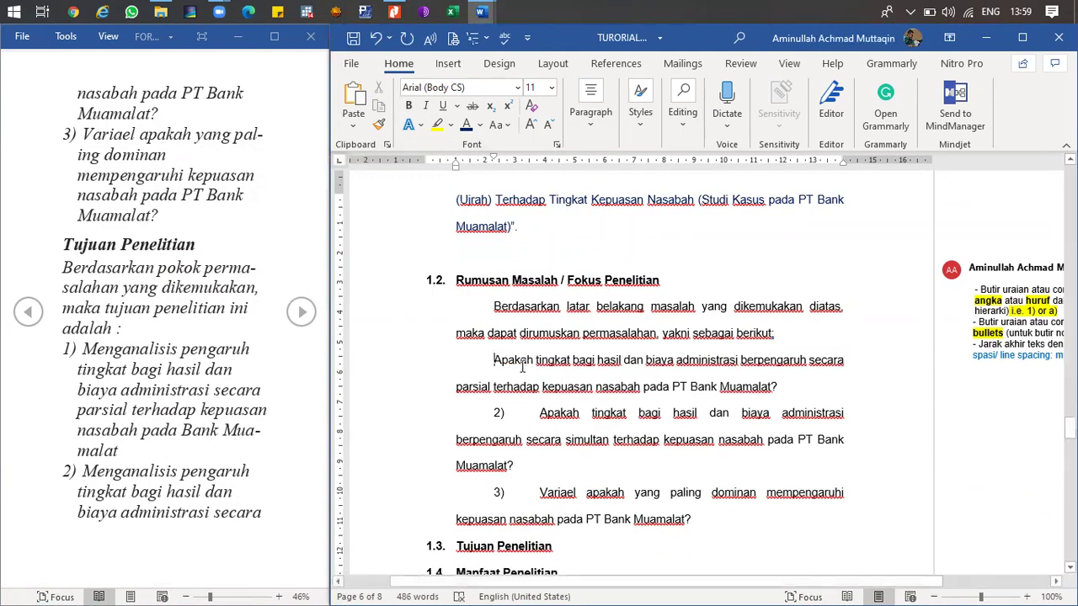
- Examine the comment on numbered and bulleted items beside heading 1.2 and look at the matching bullet and numbering options
{"action": "left_click_drag", "start_coordinate": [685, 582], "coordinate": [799, 576]}
{"action": "left_click", "coordinate": [982, 543]}
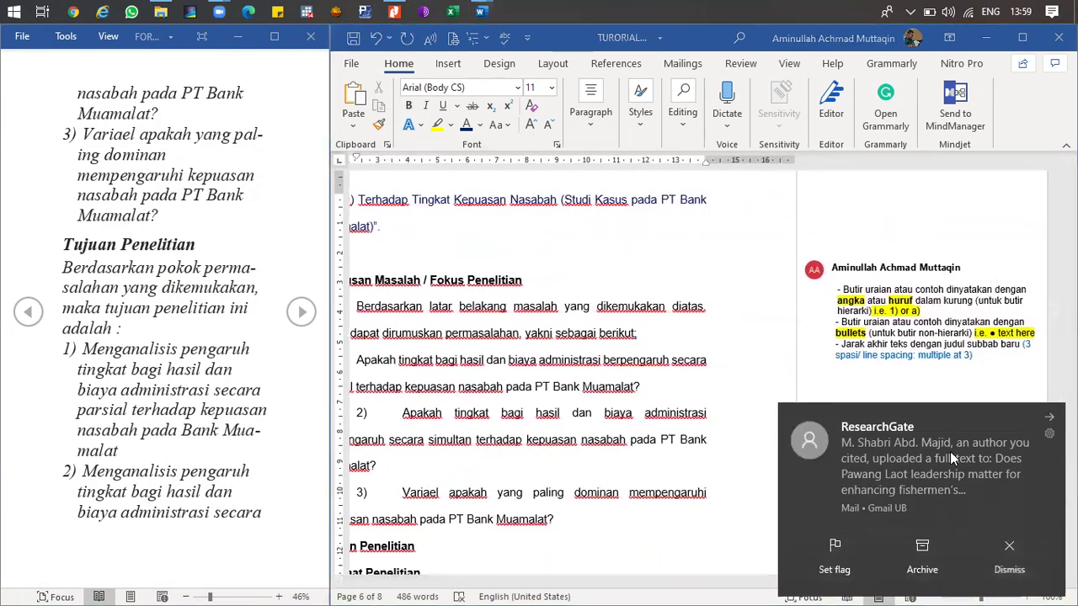
{"action": "mouse_move", "coordinate": [926, 295]}
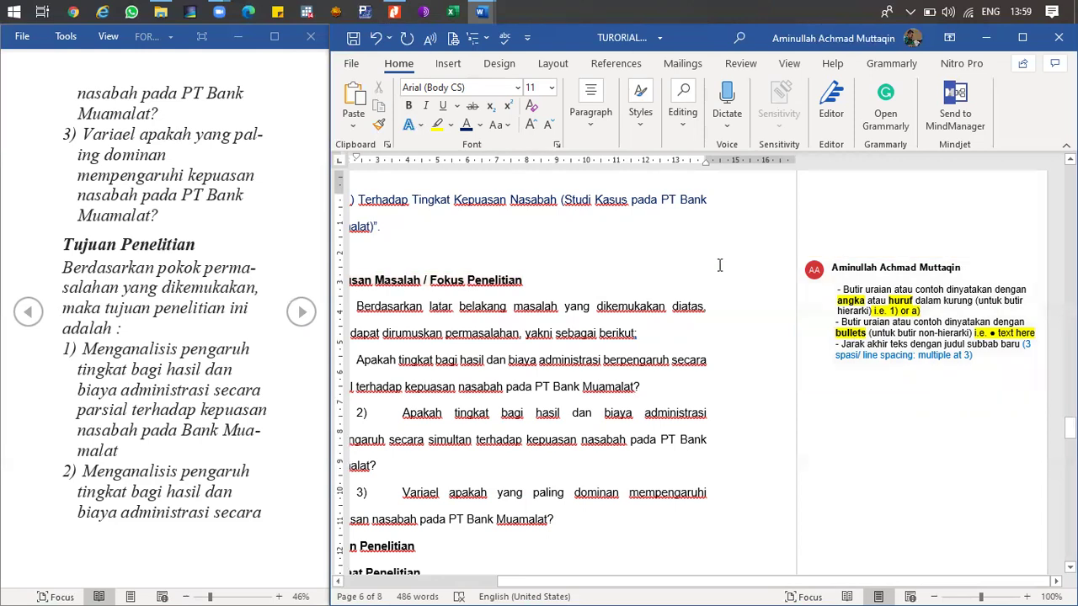
{"action": "left_click", "coordinate": [589, 118]}
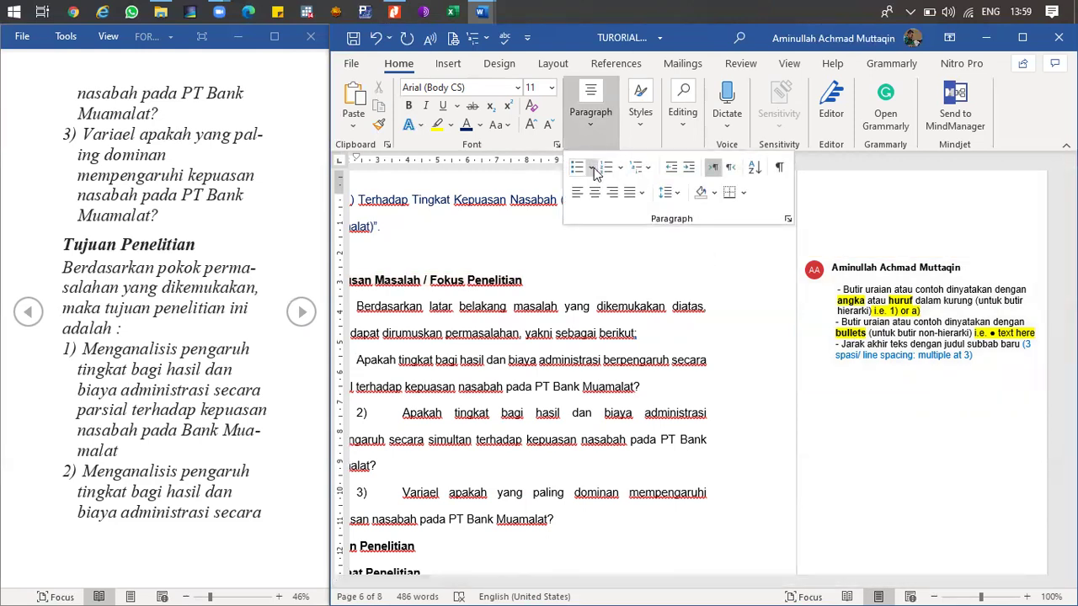
{"action": "left_click", "coordinate": [593, 168]}
{"action": "left_click", "coordinate": [591, 167]}
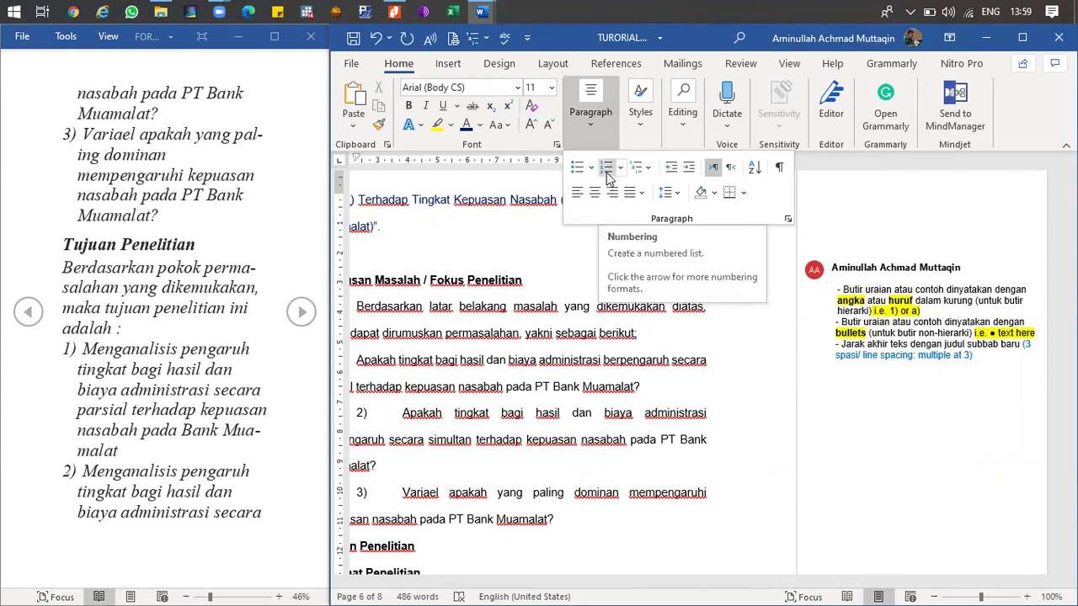
{"action": "left_click", "coordinate": [894, 330]}
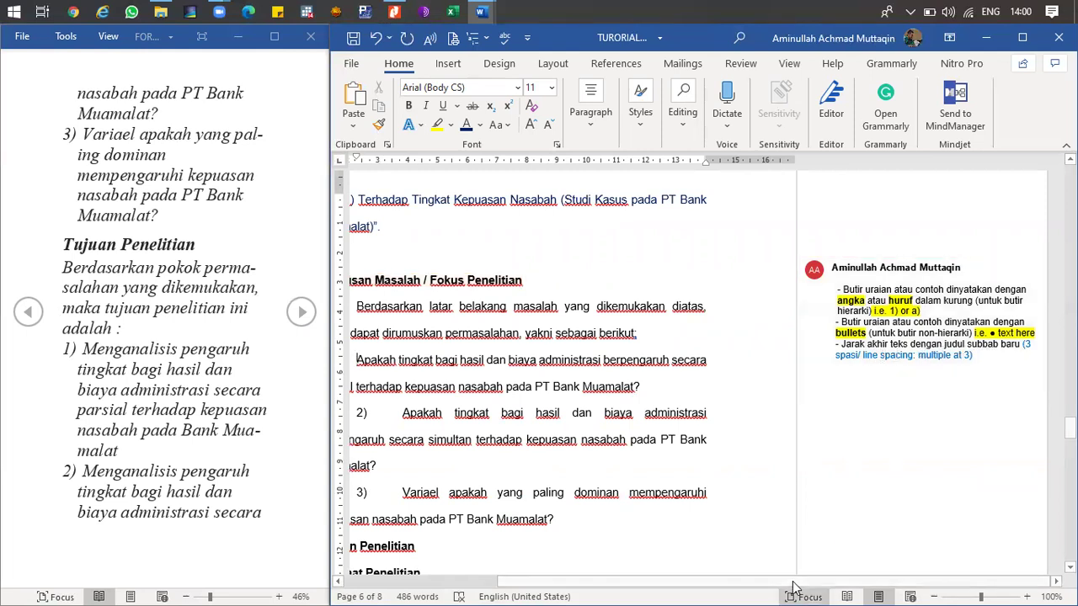
- Apply the 1) number format to the first question under heading 1.2 and align its number with the body text's left edge
{"action": "left_click_drag", "start_coordinate": [784, 583], "coordinate": [662, 587]}
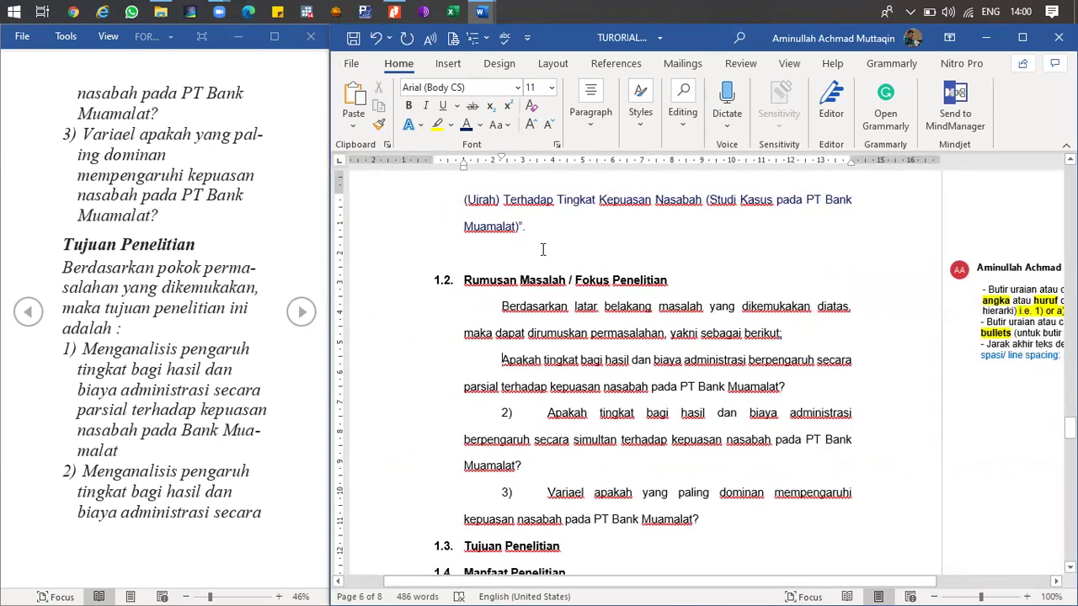
{"action": "left_click", "coordinate": [590, 105]}
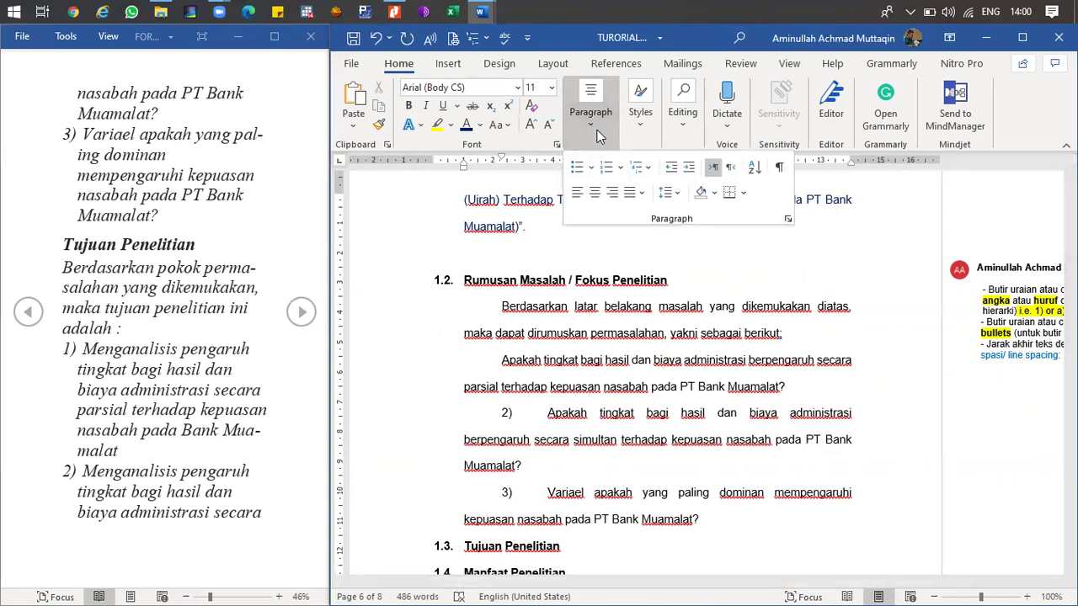
{"action": "left_click", "coordinate": [621, 171]}
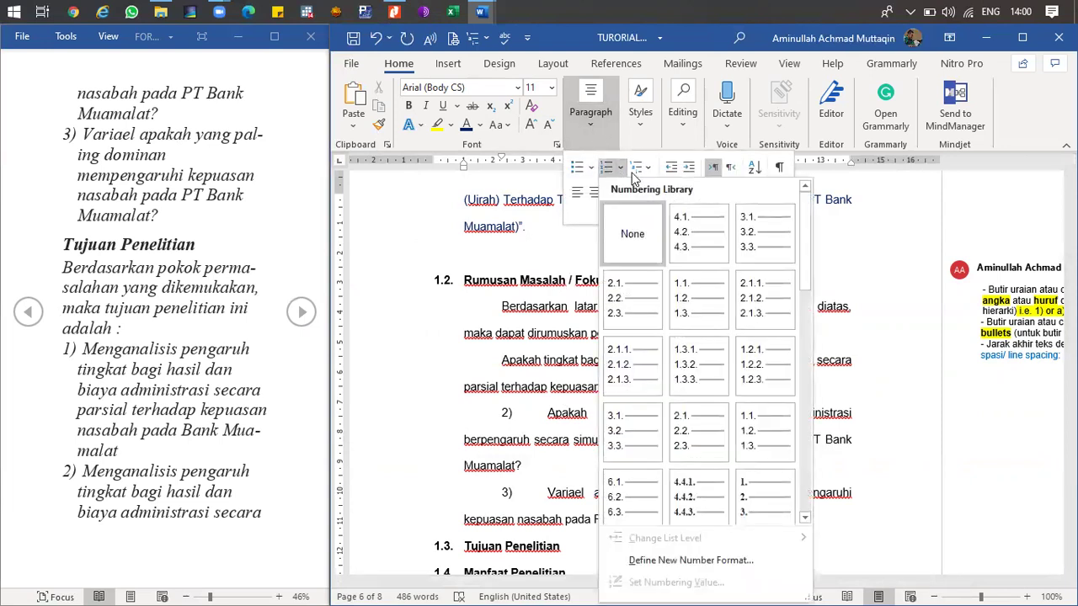
{"action": "scroll", "coordinate": [703, 429], "scroll_direction": "down", "scroll_amount": 3}
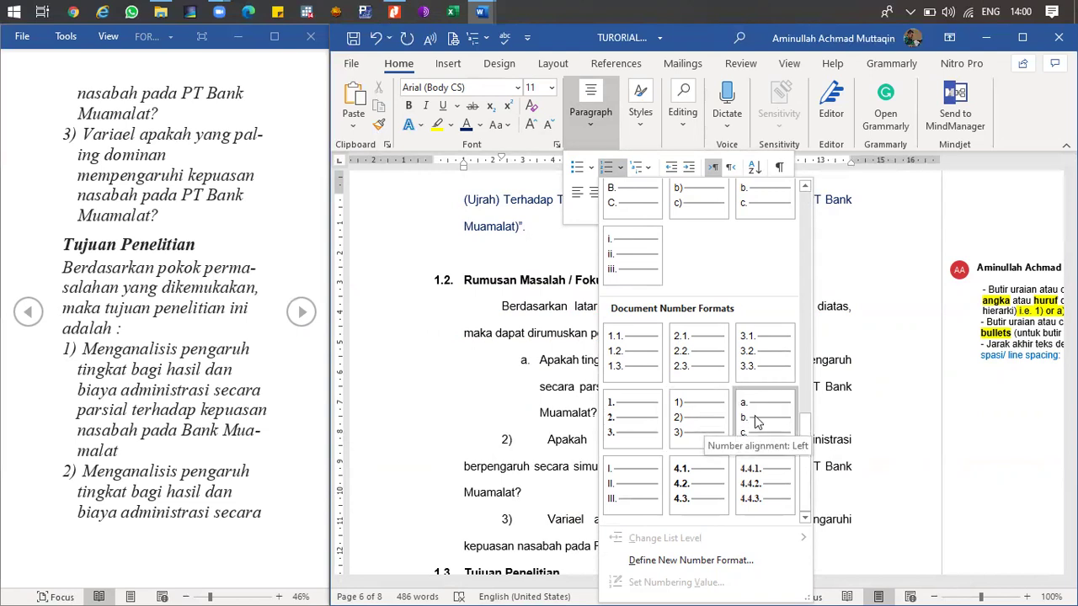
{"action": "left_click", "coordinate": [706, 418]}
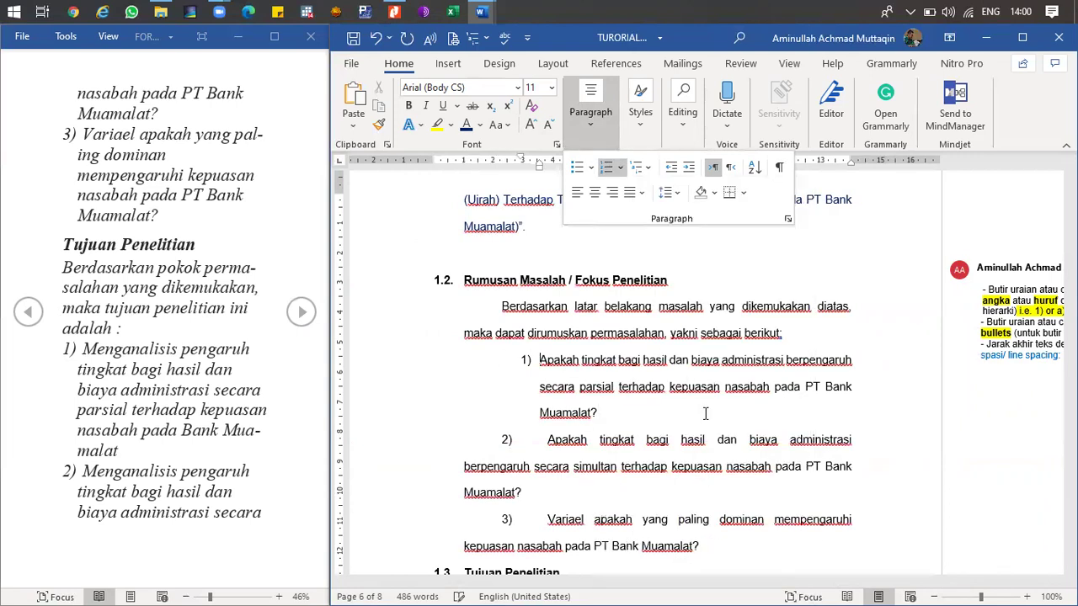
{"action": "left_click", "coordinate": [542, 360]}
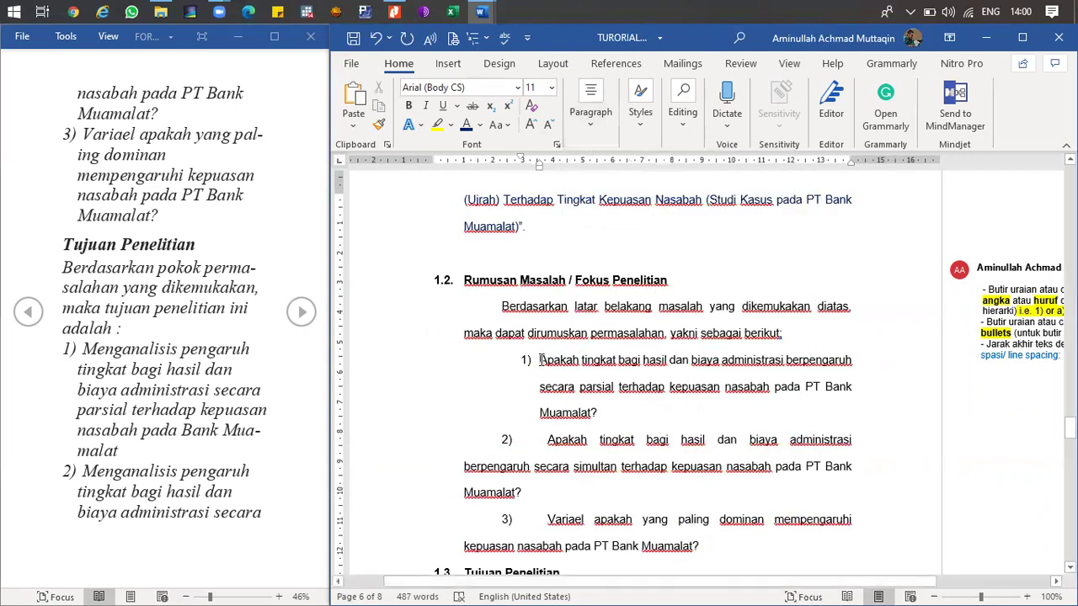
{"action": "mouse_move", "coordinate": [538, 168]}
{"action": "left_mouse_down"}
{"action": "mouse_move", "coordinate": [485, 174]}
{"action": "mouse_move", "coordinate": [463, 157]}
{"action": "mouse_move", "coordinate": [479, 168]}
{"action": "left_mouse_up"}
- Replace the plain-text "2)" before the second question under heading 1.2 with the automatic list number 2)
{"action": "left_click", "coordinate": [550, 412]}
{"action": "key", "text": "BackSpace"}
{"action": "key", "text": "BackSpace"}
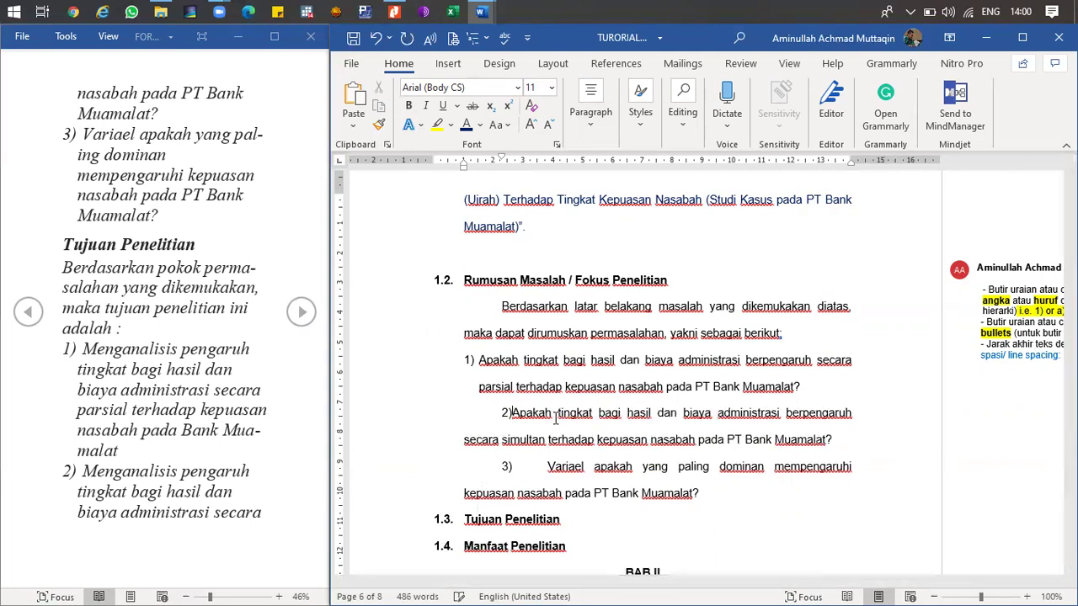
{"action": "key", "text": "BackSpace"}
{"action": "key", "text": "BackSpace"}
{"action": "key", "text": "BackSpace"}
{"action": "key", "text": "BackSpace"}
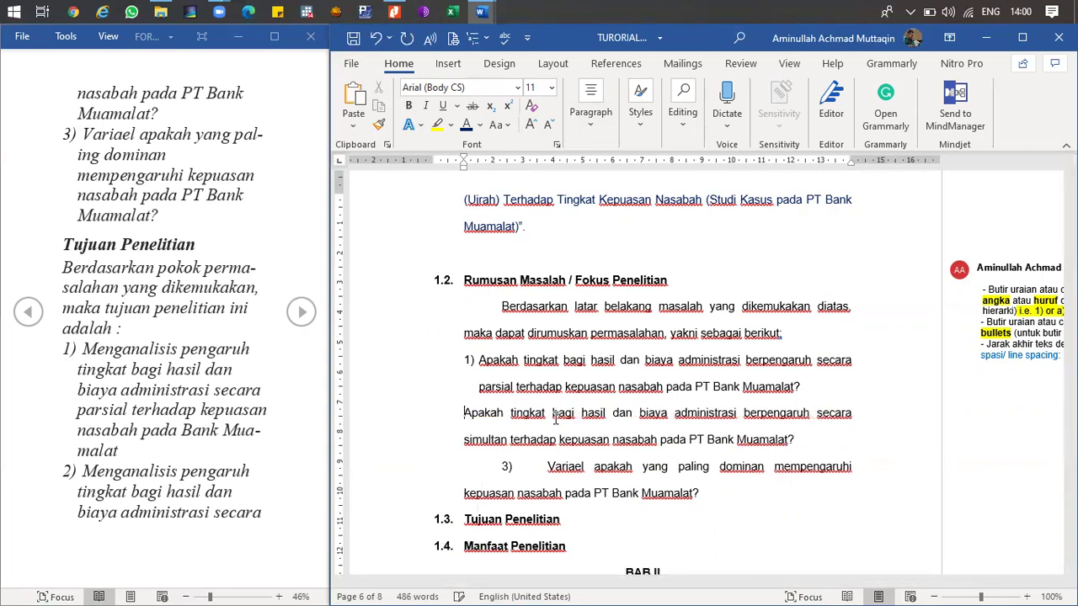
{"action": "key", "text": "Return"}
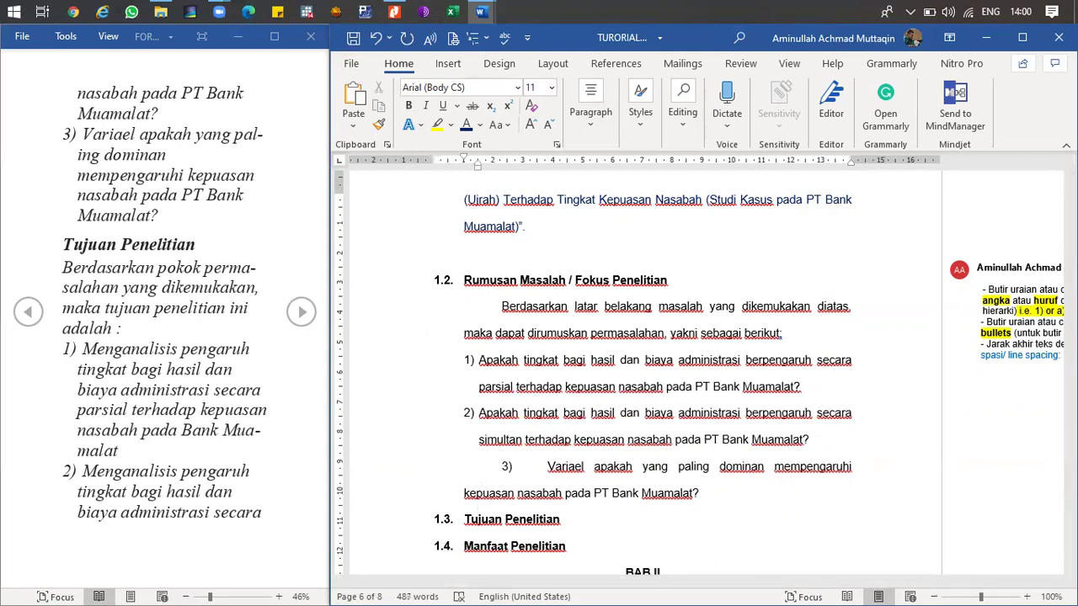
- Remove the plain-text "3)" before the third question under heading 1.2 and make the question list item 3)
{"action": "left_click_drag", "start_coordinate": [544, 466], "coordinate": [494, 461]}
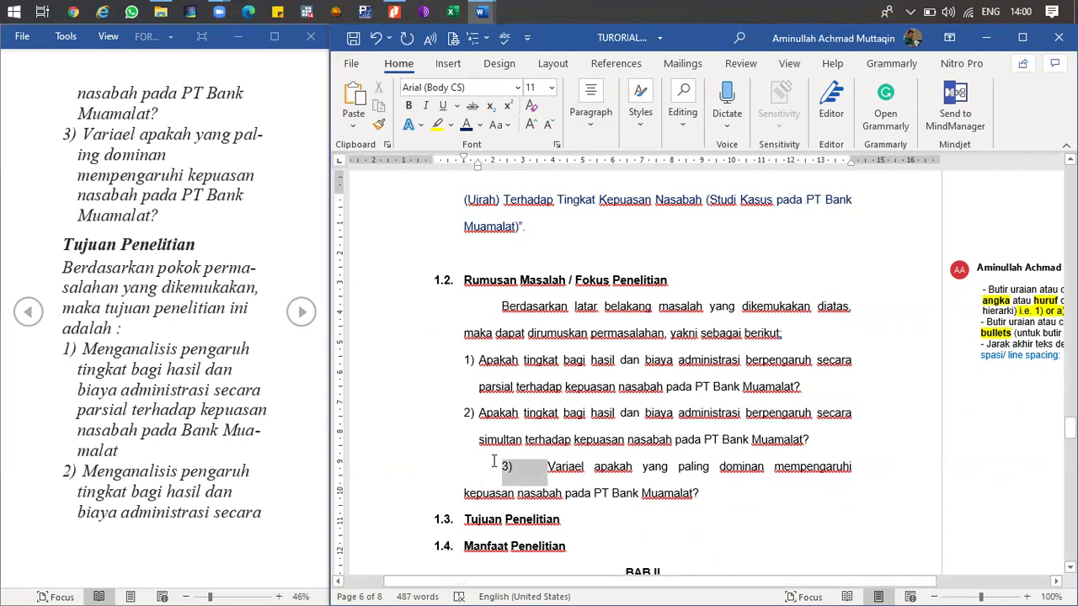
{"action": "key", "text": "BackSpace"}
{"action": "key", "text": "BackSpace"}
{"action": "key", "text": "BackSpace"}
{"action": "key", "text": "BackSpace"}
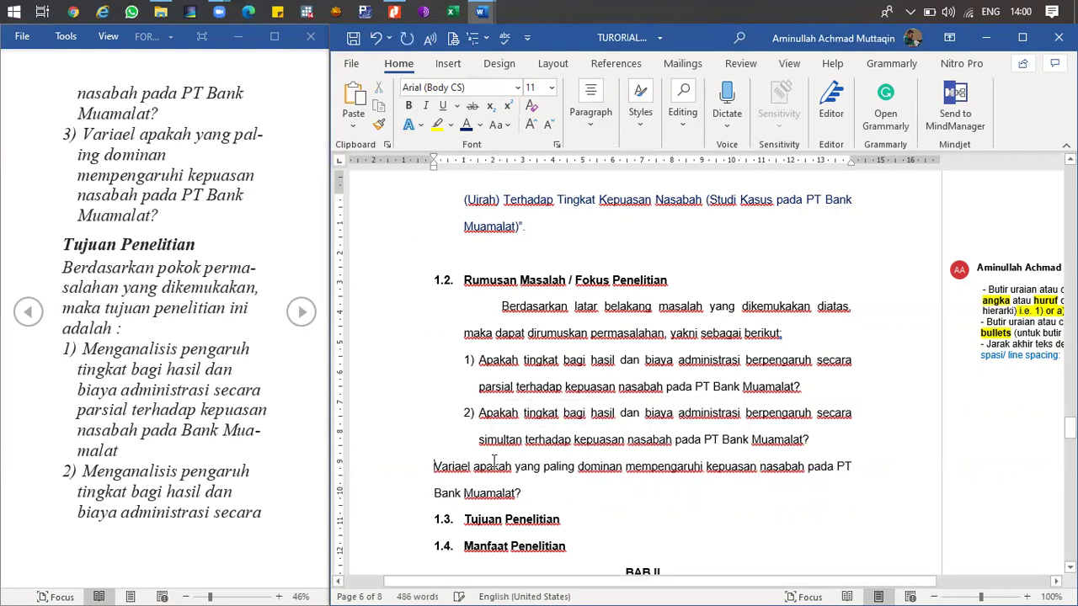
{"action": "key", "text": "Return"}
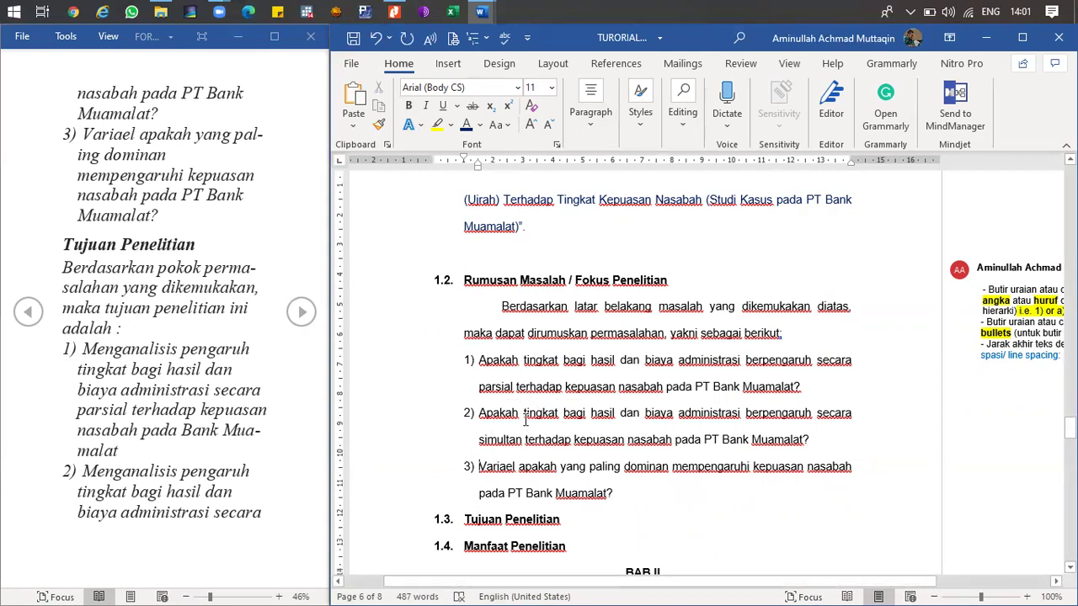
- Add an unnumbered, non-bold paragraph with a first-line indent below heading 1.3, Tujuan Penelitian
{"action": "scroll", "coordinate": [567, 446], "scroll_direction": "down", "scroll_amount": 2}
{"action": "left_click", "coordinate": [594, 449]}
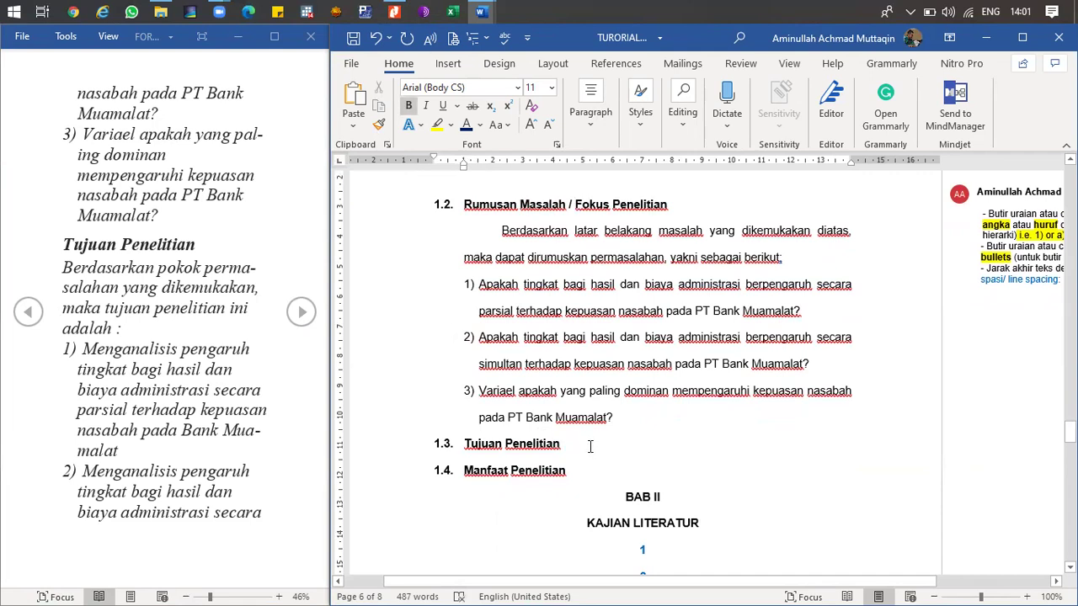
{"action": "key", "text": "Return"}
{"action": "key", "text": "BackSpace"}
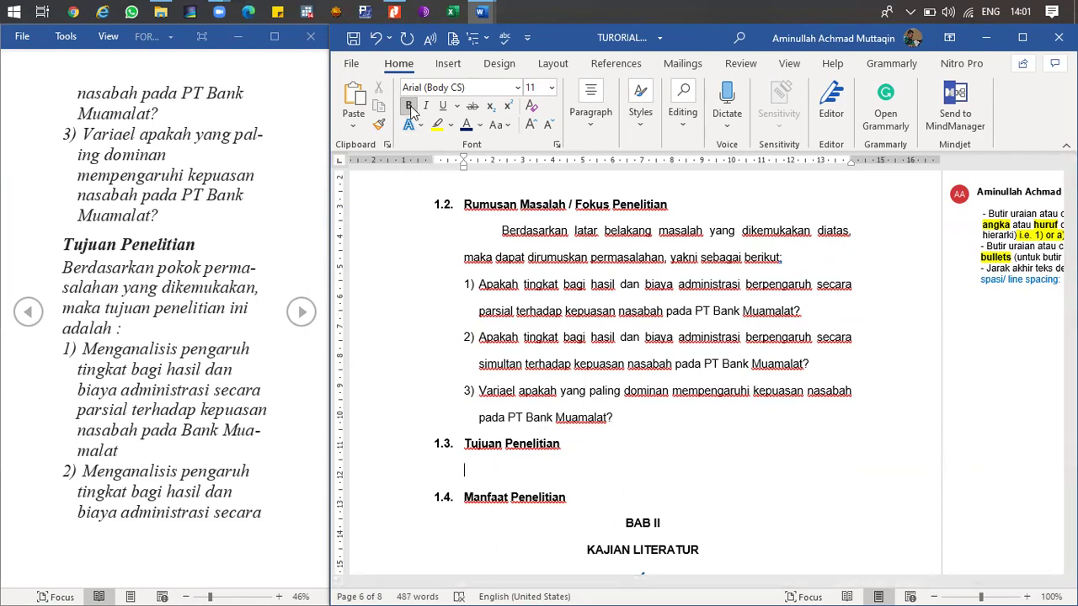
{"action": "left_click", "coordinate": [592, 118]}
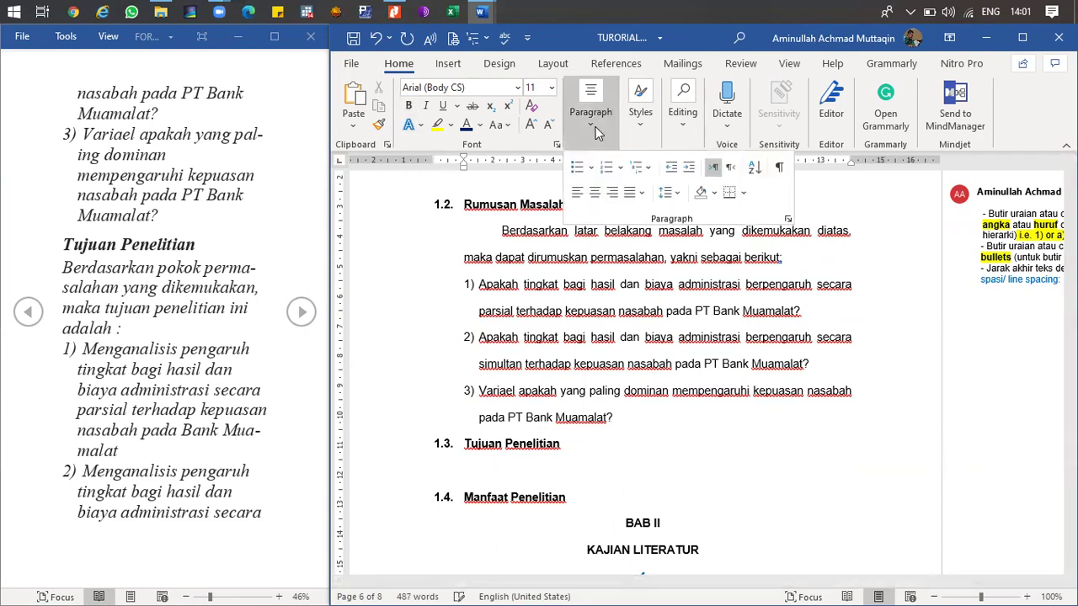
{"action": "left_click", "coordinate": [789, 222]}
{"action": "left_click", "coordinate": [402, 319]}
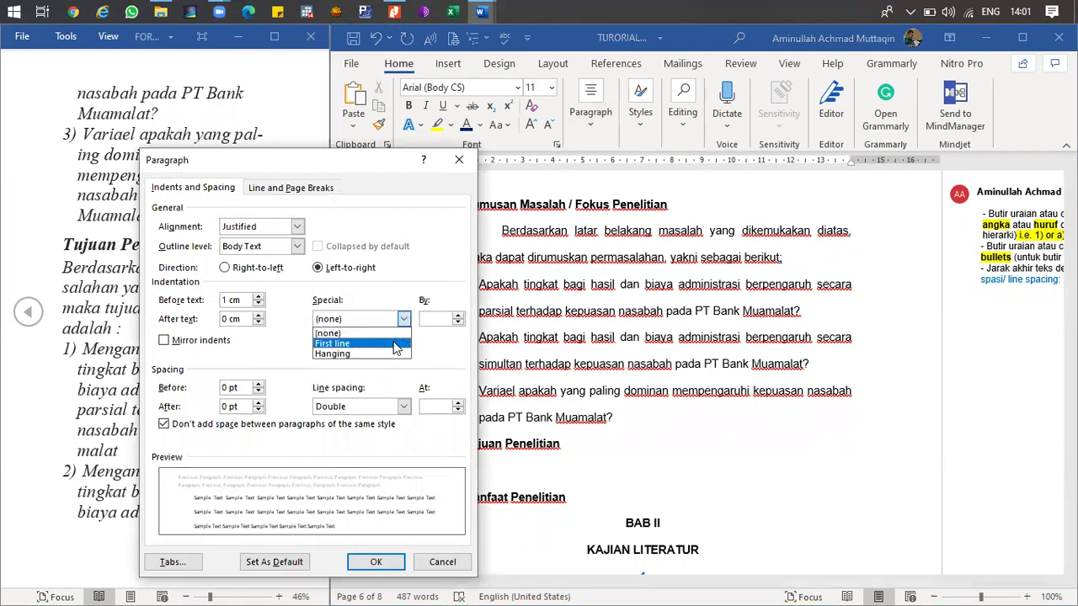
{"action": "left_click", "coordinate": [396, 341]}
{"action": "left_click", "coordinate": [389, 567]}
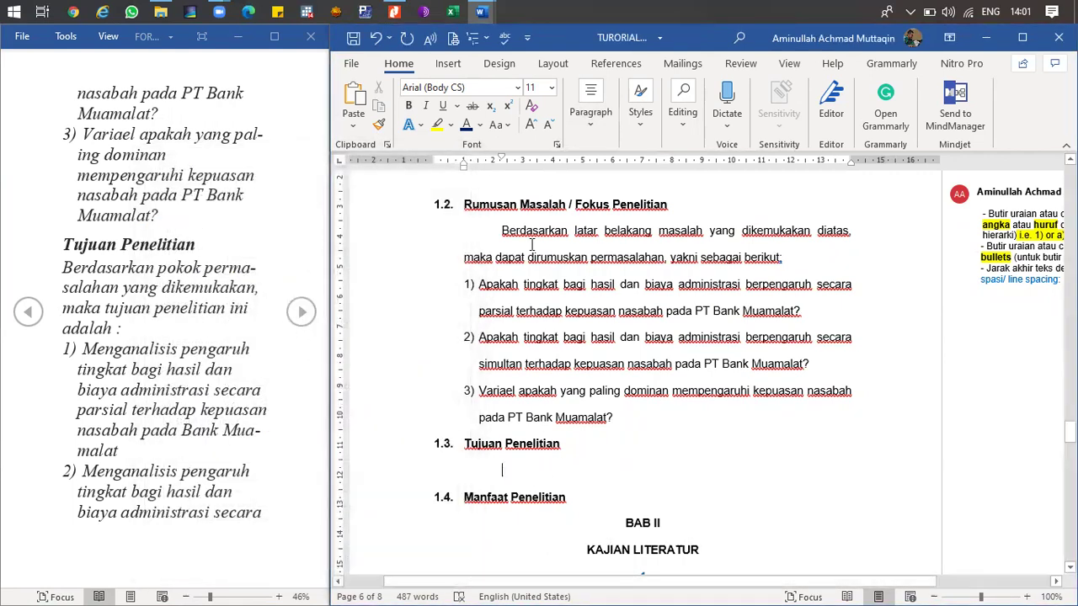
- Copy the "Text here text here" placeholder paragraph from under heading 1.1 and paste it below heading 1.3
{"action": "scroll", "coordinate": [526, 245], "scroll_direction": "up", "scroll_amount": 8}
{"action": "scroll", "coordinate": [522, 250], "scroll_direction": "up", "scroll_amount": 7}
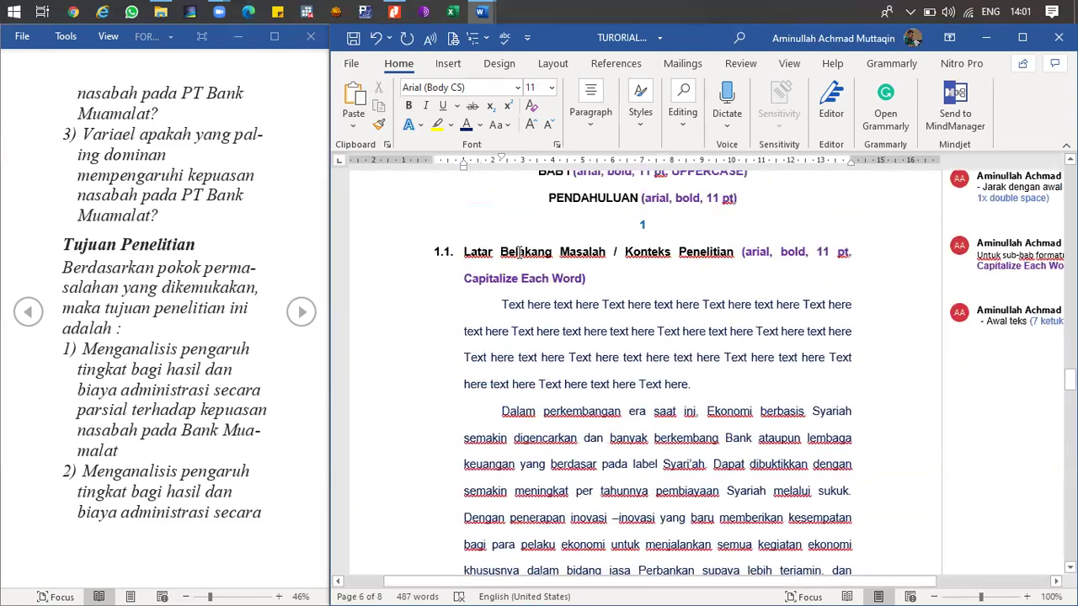
{"action": "left_click", "coordinate": [502, 347]}
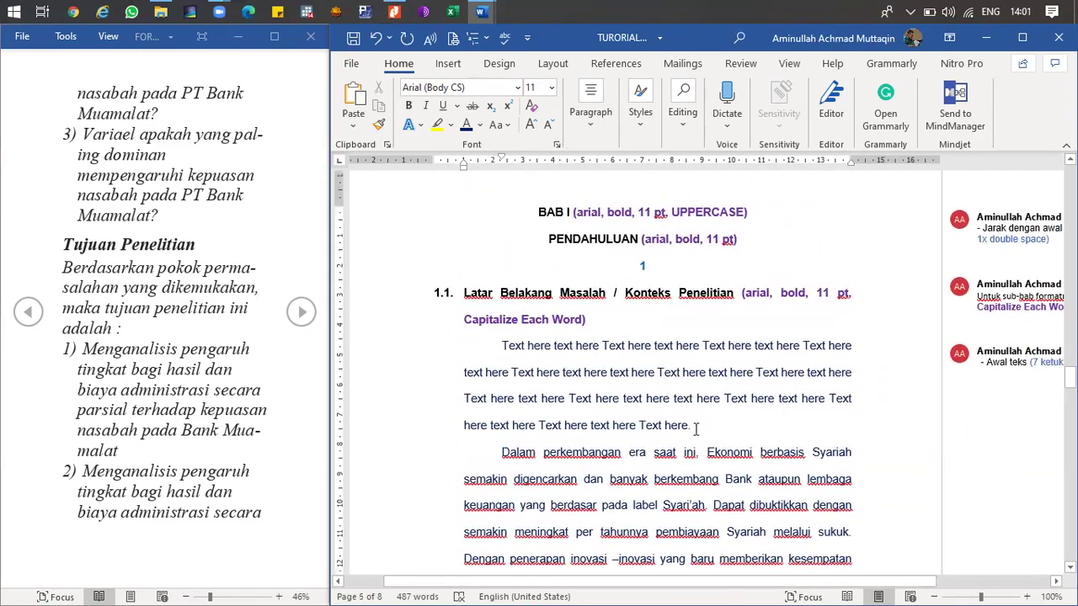
{"action": "left_click", "coordinate": [695, 429], "text": "shift"}
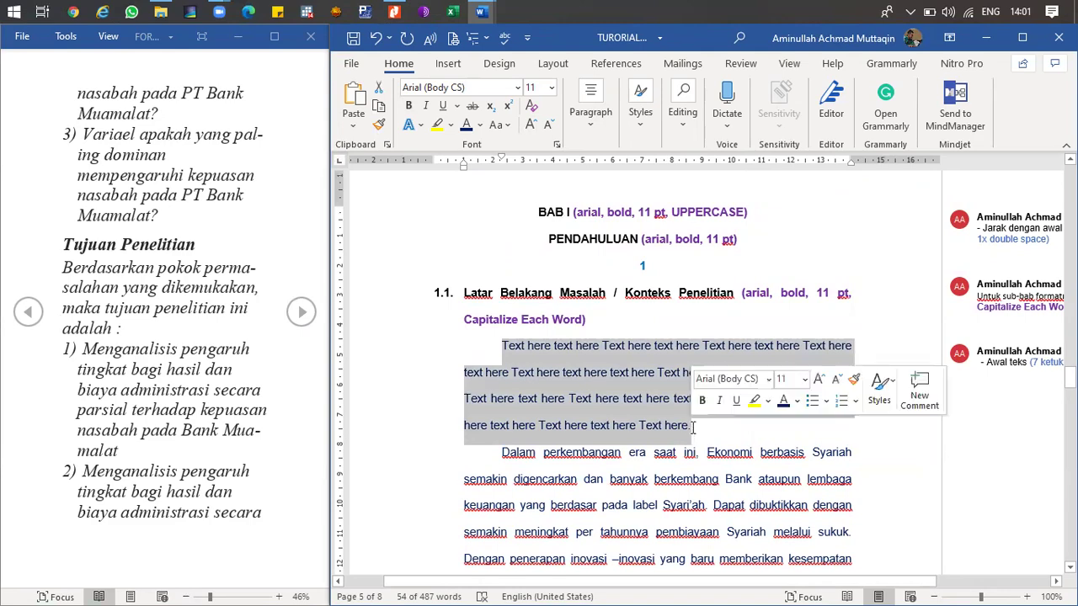
{"action": "scroll", "coordinate": [585, 412], "scroll_direction": "down", "scroll_amount": 7}
{"action": "scroll", "coordinate": [581, 404], "scroll_direction": "down", "scroll_amount": 5}
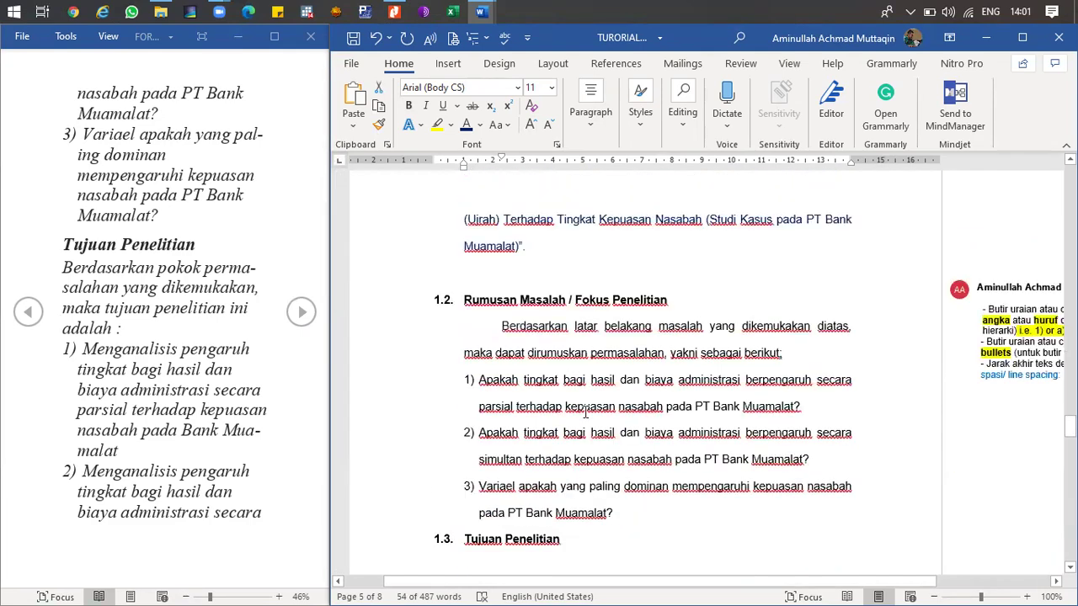
{"action": "left_click", "coordinate": [555, 390]}
{"action": "type", "text": "Text here text here Text here text here Text here text here Text here text here Text here text here text here Text here text here Text here text here Text here text here Text here text here Text here text here text here Text here text here Text here text here Text here text here Text here."}
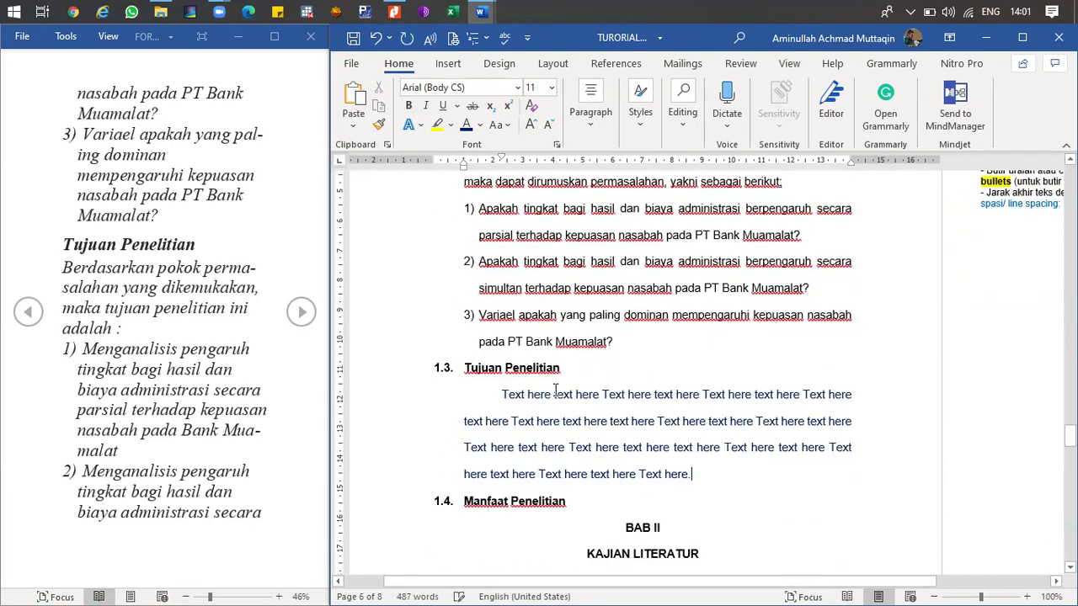
- Add an unnumbered, non-bold paragraph with a first-line indent below heading 1.4, Manfaat Penelitian, and paste the copied placeholder text into it
{"action": "scroll", "coordinate": [580, 427], "scroll_direction": "down", "scroll_amount": 1}
{"action": "left_click", "coordinate": [581, 425]}
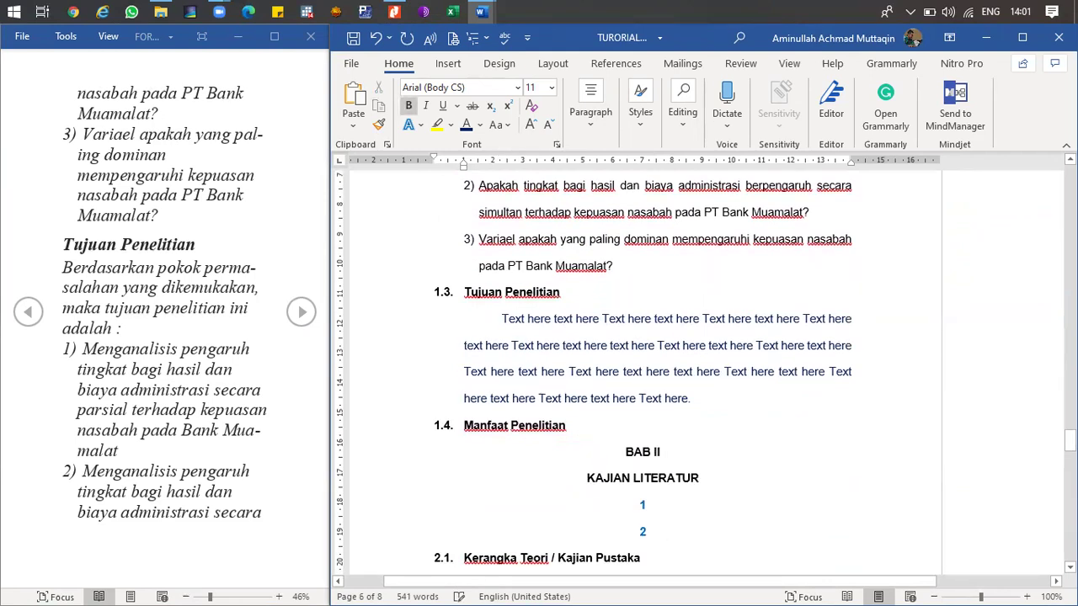
{"action": "key", "text": "Return"}
{"action": "key", "text": "BackSpace"}
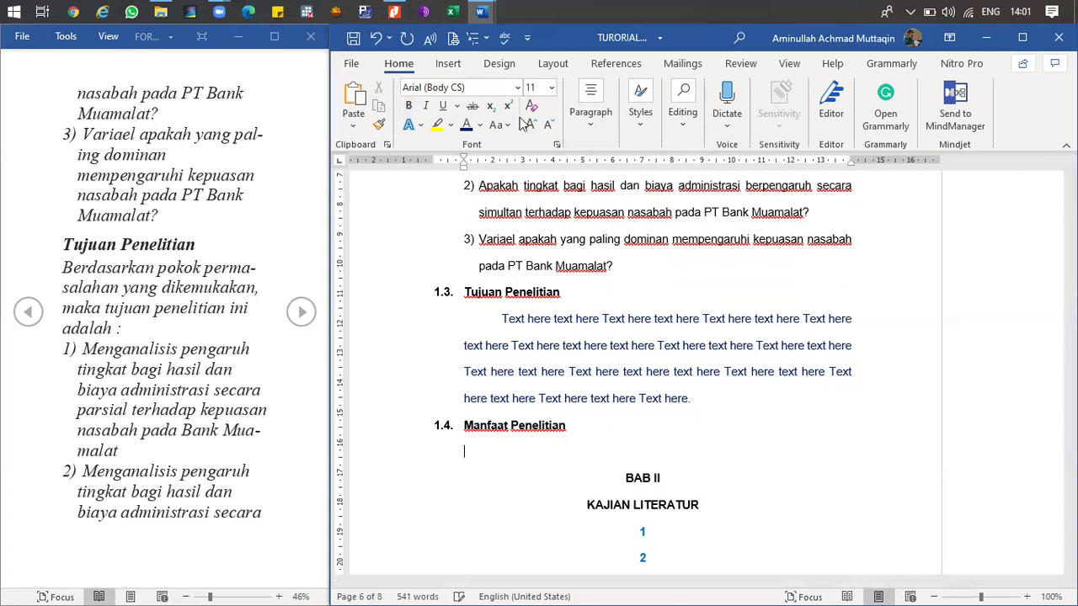
{"action": "left_click", "coordinate": [592, 127]}
{"action": "left_click", "coordinate": [785, 216]}
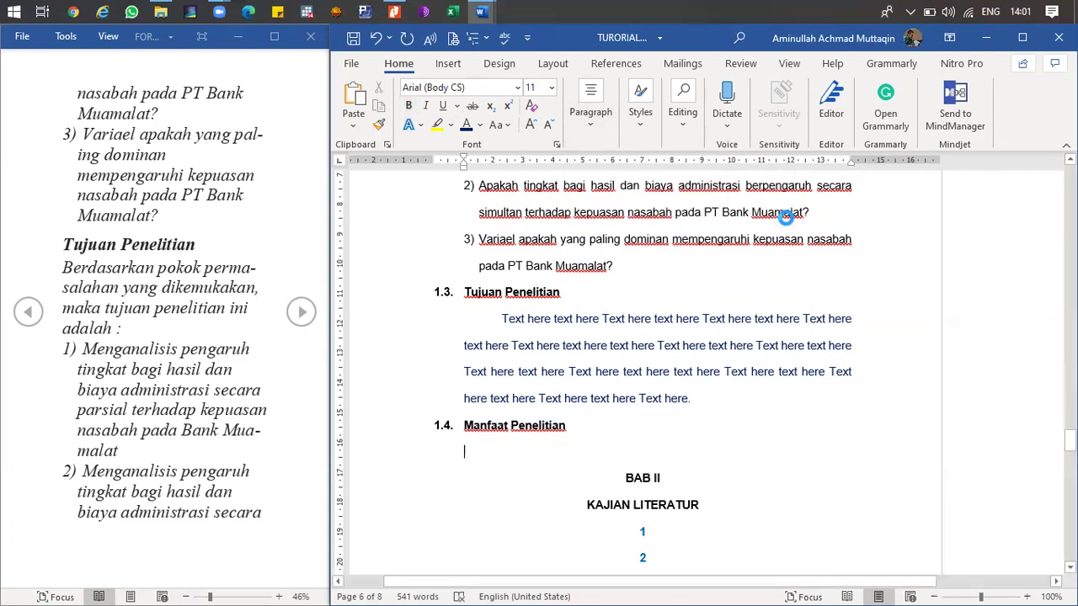
{"action": "left_click", "coordinate": [404, 319]}
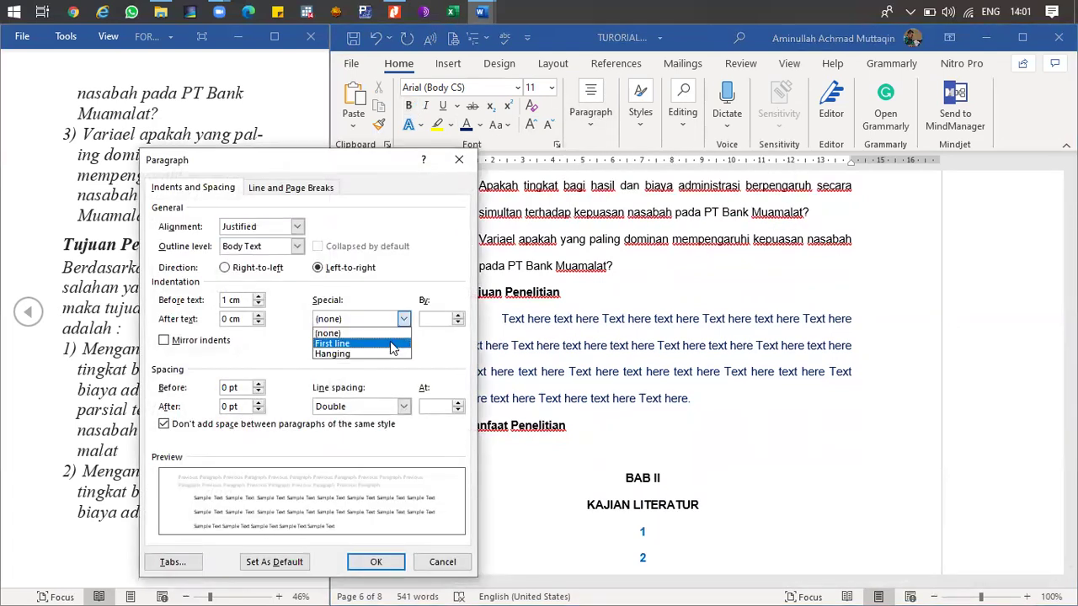
{"action": "left_click", "coordinate": [390, 343]}
{"action": "left_click", "coordinate": [375, 557]}
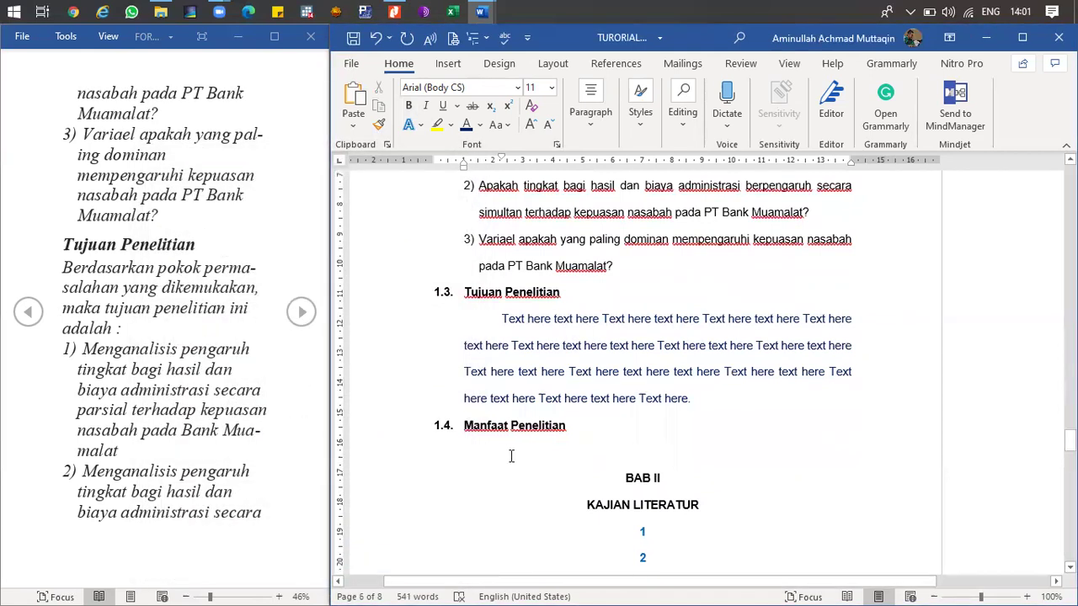
{"action": "type", "text": "Text here text here Text here text here Text here text here Text here text here Text here text here text here Text here text here Text here text here Text here text here Text here text here text here Text here text here Text here text here Text here text here Text here."}
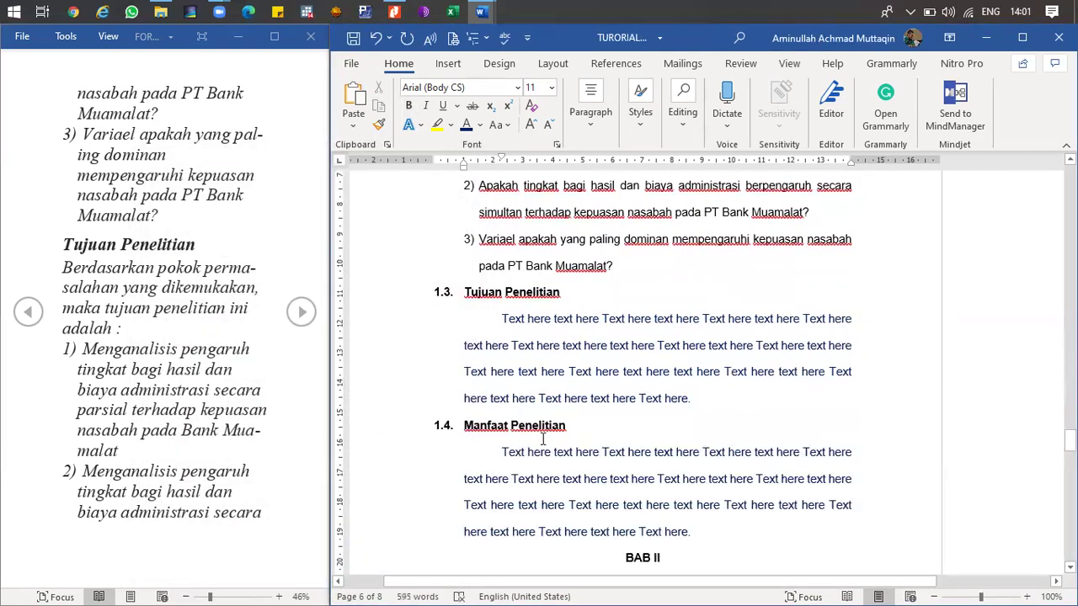
- Delete the "2" spacing marker line between the KAJIAN LITERATUR title and heading 2.1 in BAB II
{"action": "scroll", "coordinate": [543, 439], "scroll_direction": "down", "scroll_amount": 5}
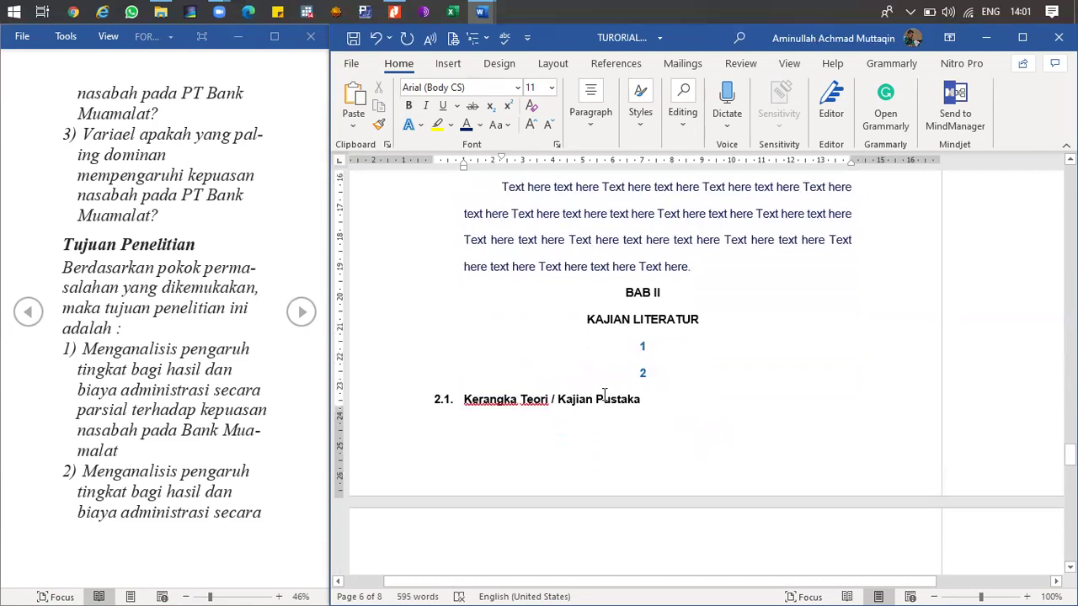
{"action": "left_click", "coordinate": [621, 291]}
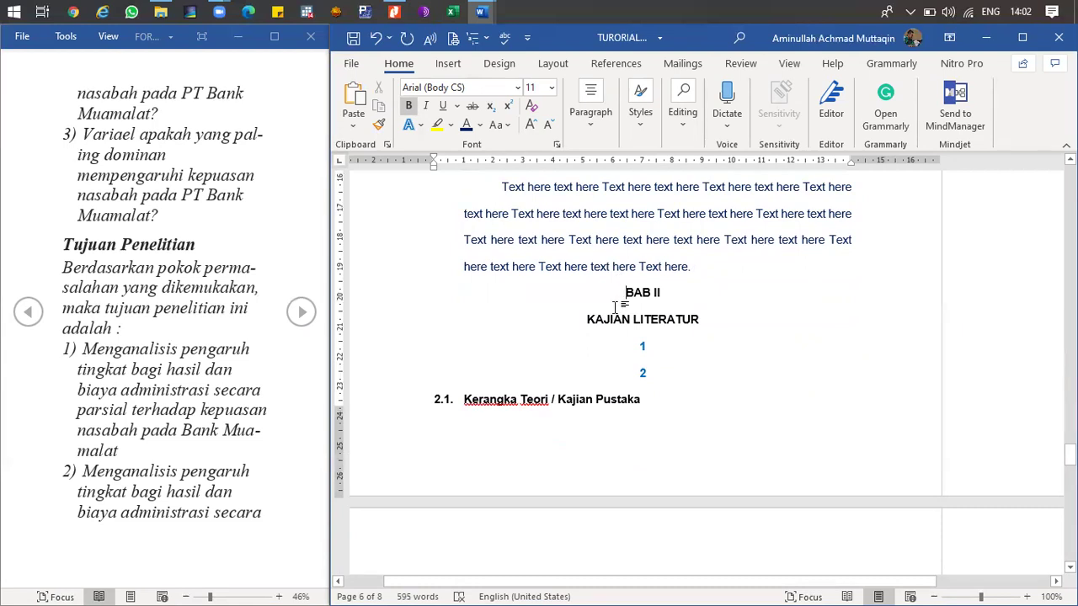
{"action": "left_click", "coordinate": [659, 374]}
{"action": "double_click", "coordinate": [659, 374]}
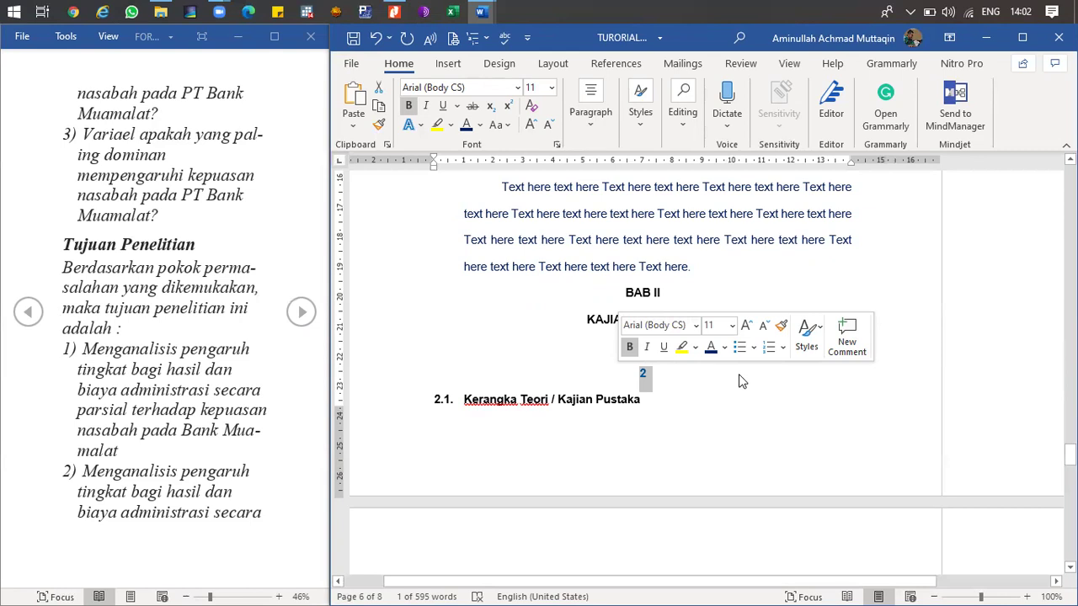
{"action": "key", "text": "Left"}
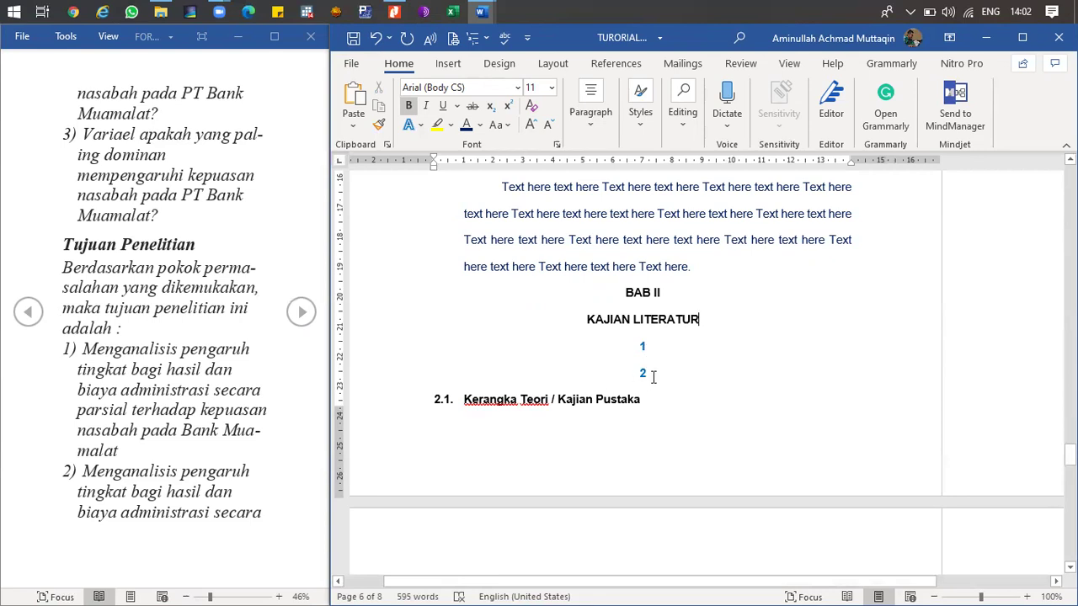
{"action": "key", "text": "Delete"}
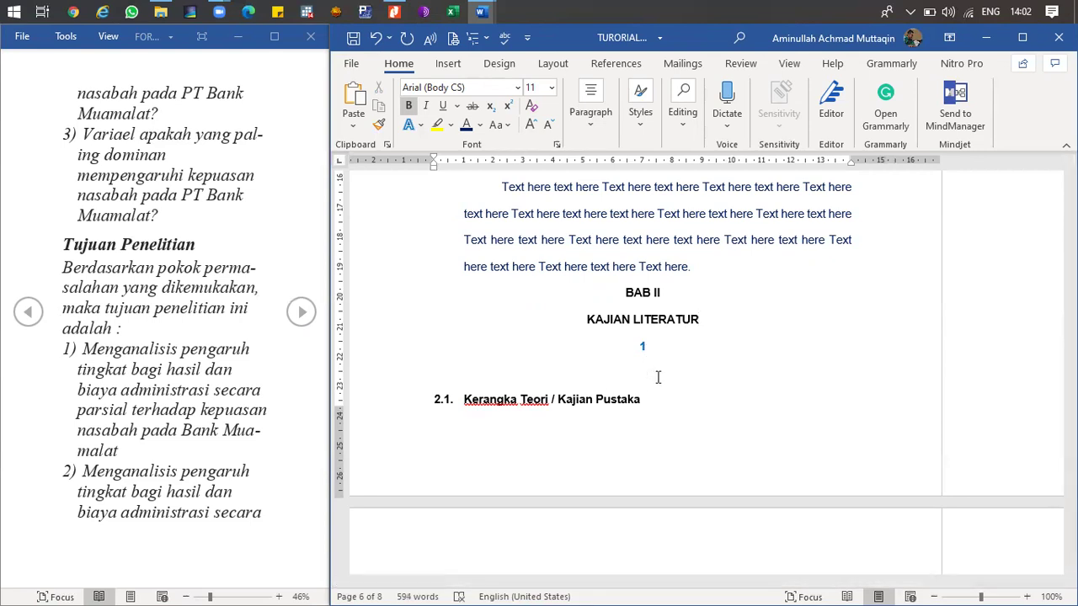
{"action": "key", "text": "Delete"}
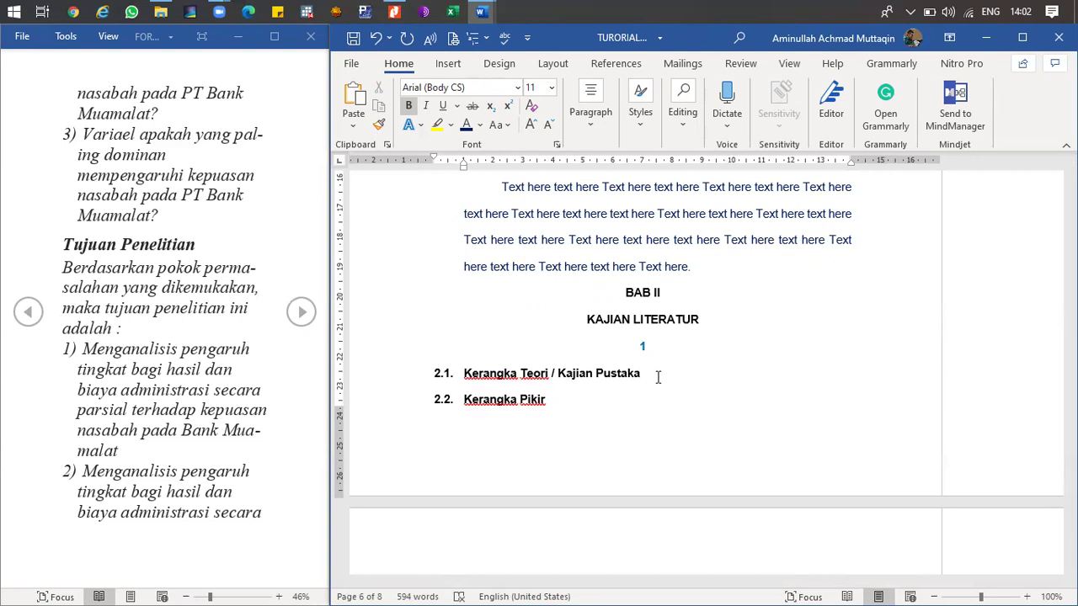
{"action": "left_click", "coordinate": [656, 372]}
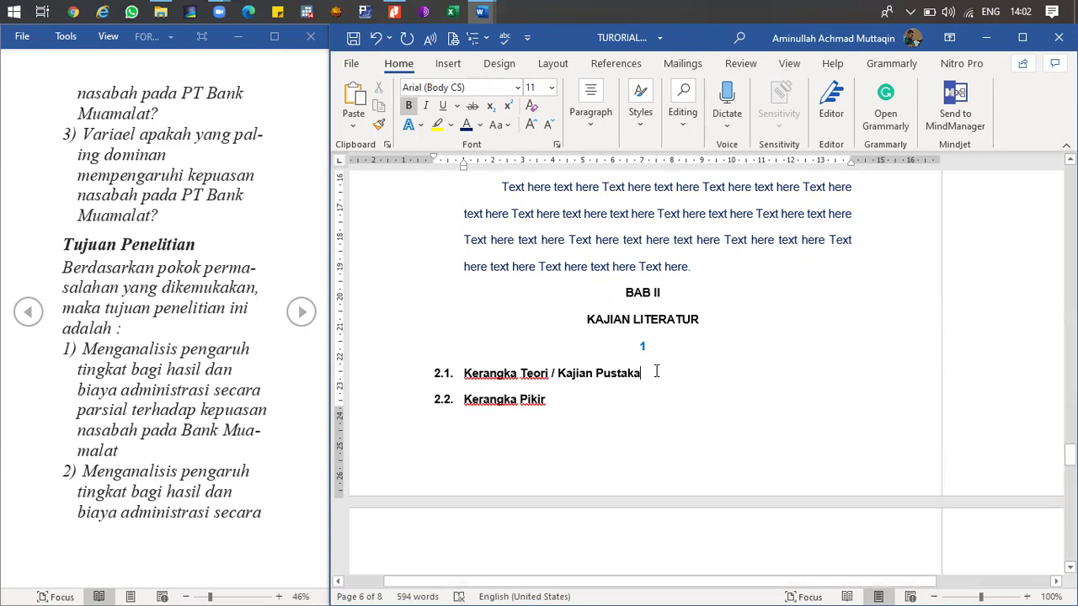
- Page back through the guide to the rule on spacing between the end of the text and a new subchapter title
{"action": "left_click", "coordinate": [18, 325]}
{"action": "left_click", "coordinate": [20, 324]}
{"action": "left_click", "coordinate": [23, 325]}
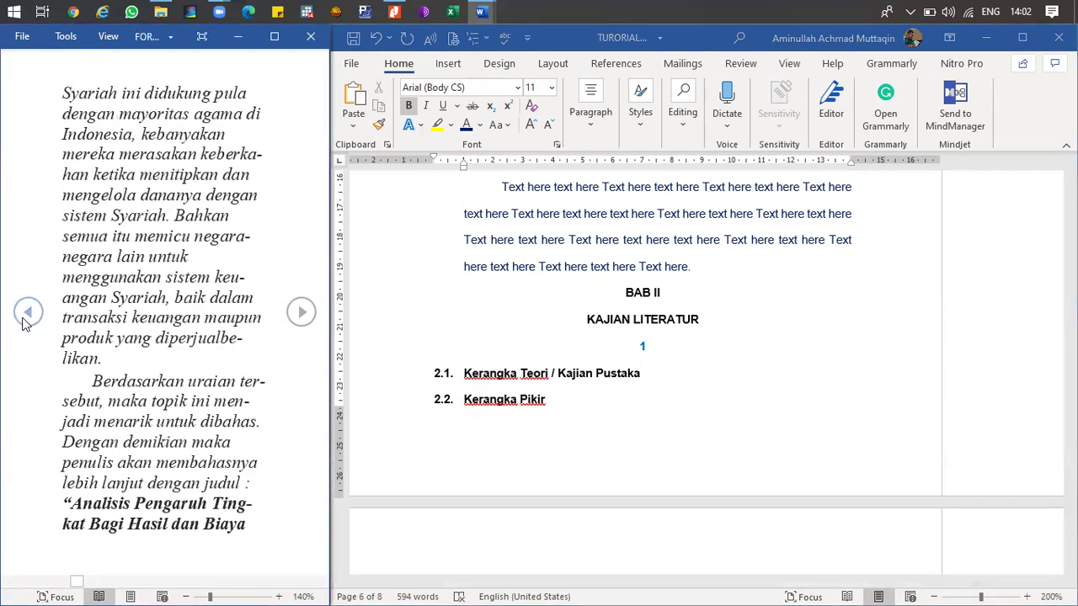
{"action": "left_click", "coordinate": [23, 325]}
{"action": "left_click", "coordinate": [23, 325]}
{"action": "left_click", "coordinate": [24, 325]}
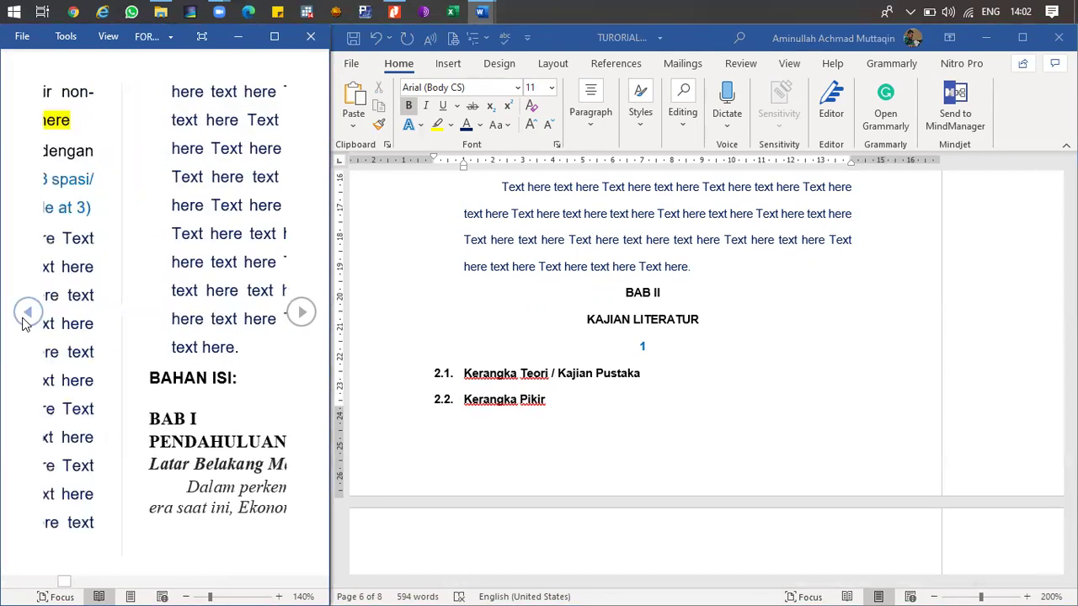
{"action": "left_click", "coordinate": [299, 324]}
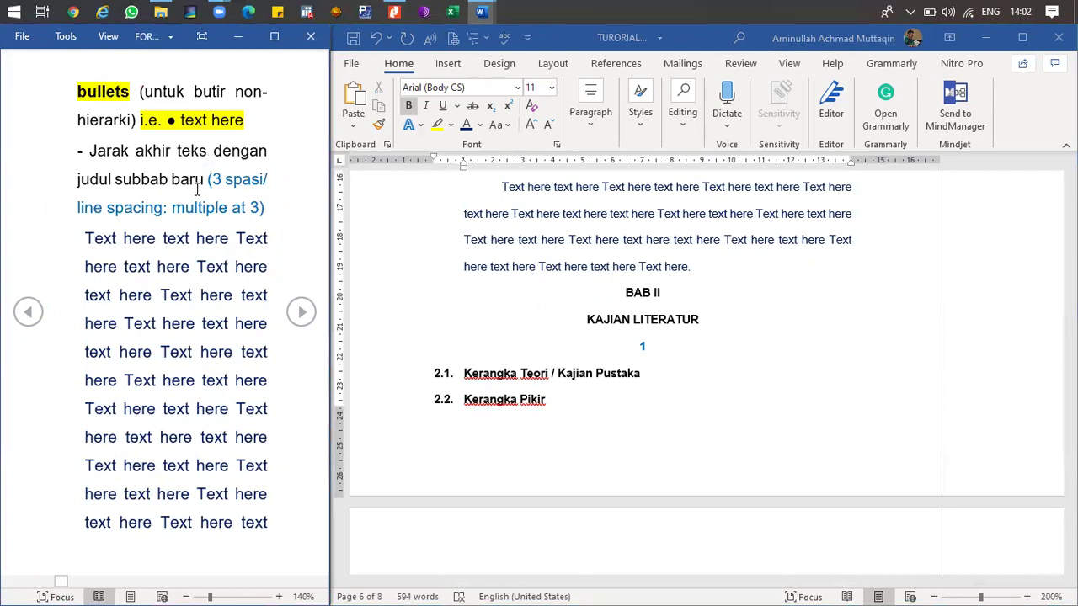
- Insert an empty line above heading 1.4, Manfaat Penelitian, and set its line spacing to 3.0
{"action": "left_click", "coordinate": [466, 293]}
{"action": "scroll", "coordinate": [481, 308], "scroll_direction": "up", "scroll_amount": 4}
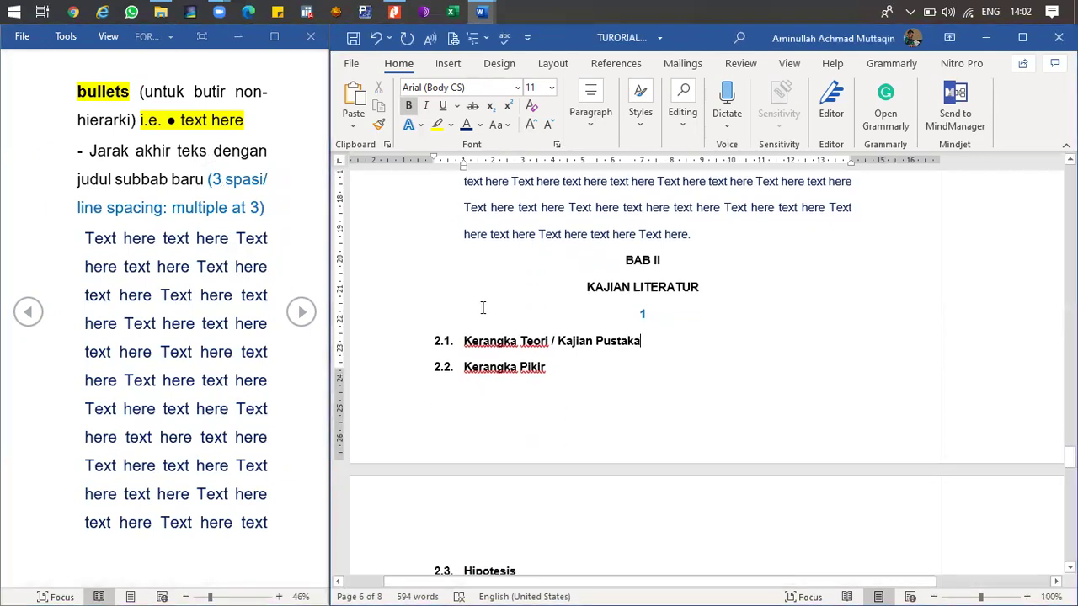
{"action": "left_click", "coordinate": [694, 399]}
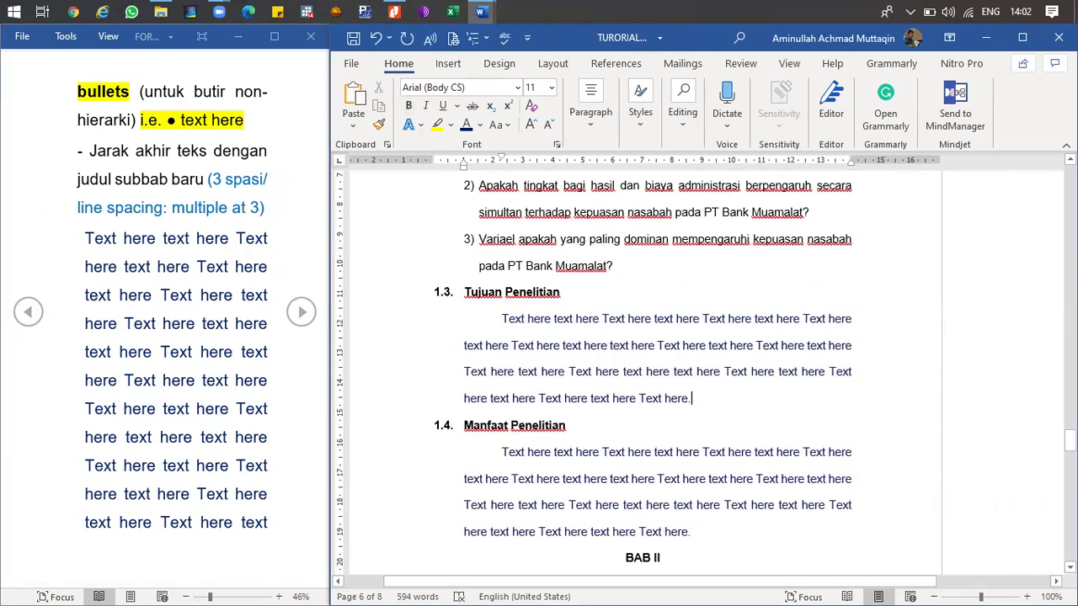
{"action": "key", "text": "Return"}
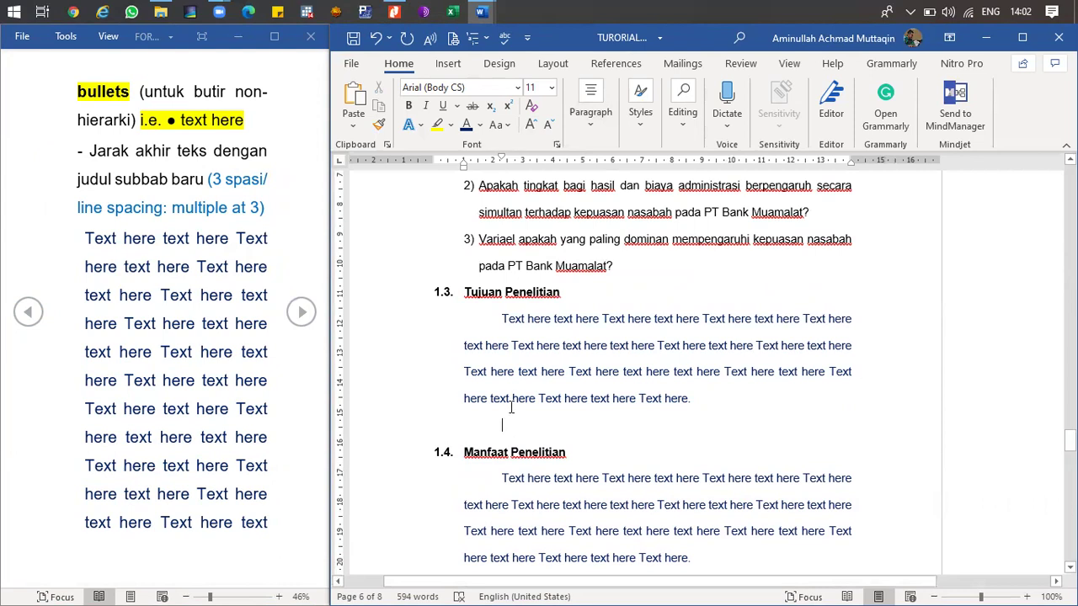
{"action": "left_click", "coordinate": [580, 127]}
{"action": "left_click", "coordinate": [680, 198]}
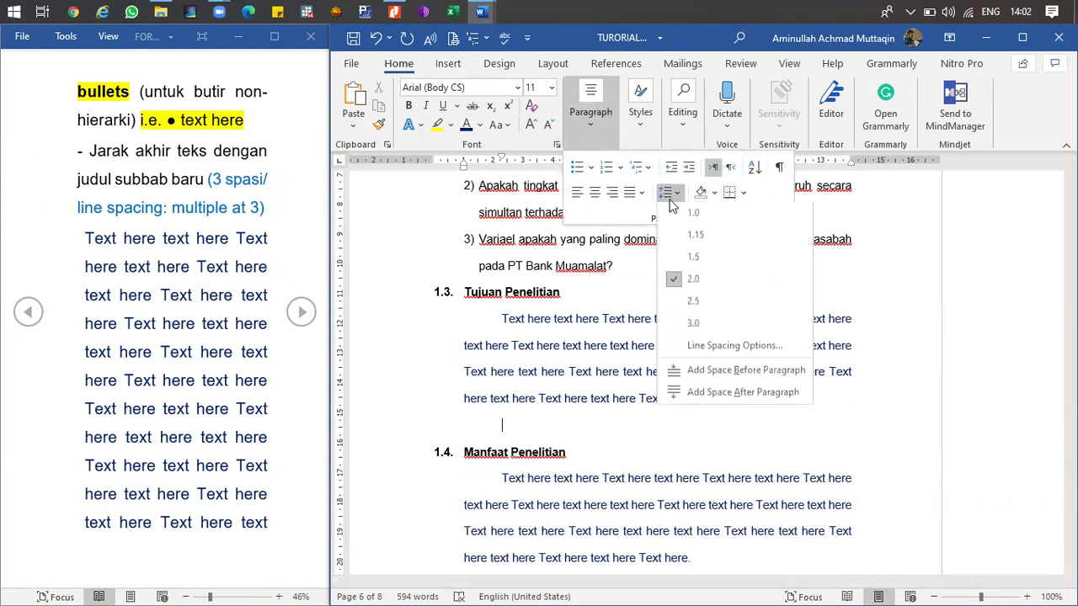
{"action": "left_click", "coordinate": [696, 325]}
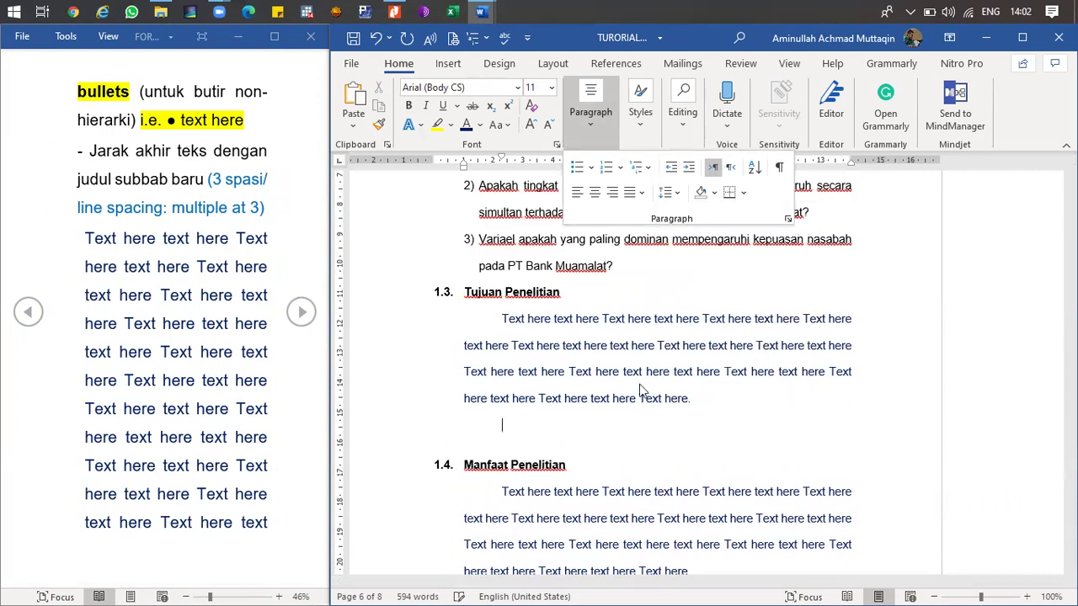
- Insert an empty line between list item 3) and heading 1.3, Tujuan Penelitian, with line spacing 3.0
{"action": "scroll", "coordinate": [555, 352], "scroll_direction": "up", "scroll_amount": 1}
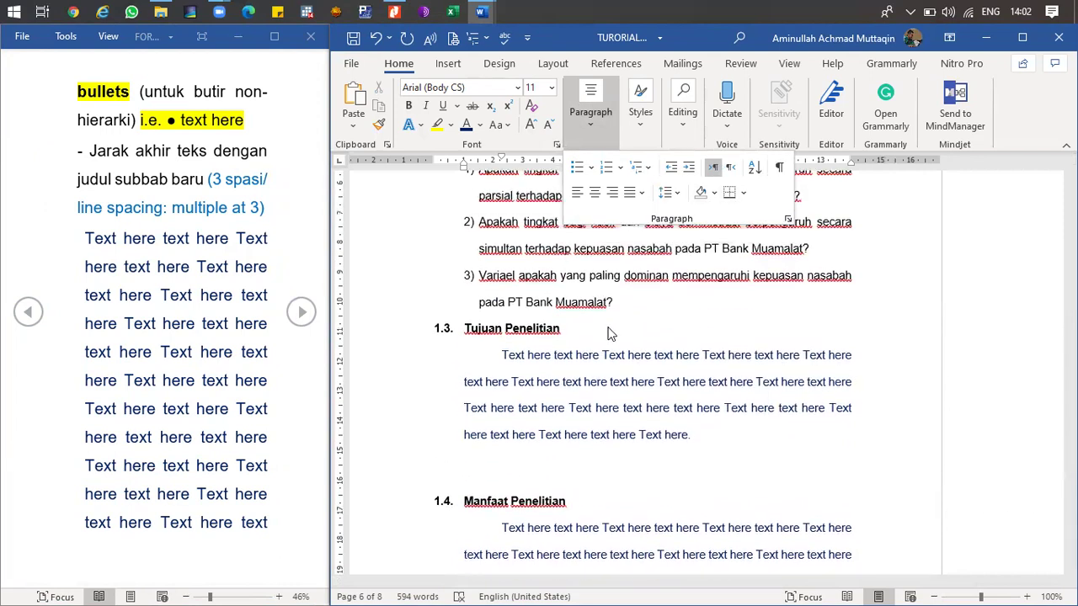
{"action": "left_click", "coordinate": [639, 303]}
{"action": "key", "text": "Return"}
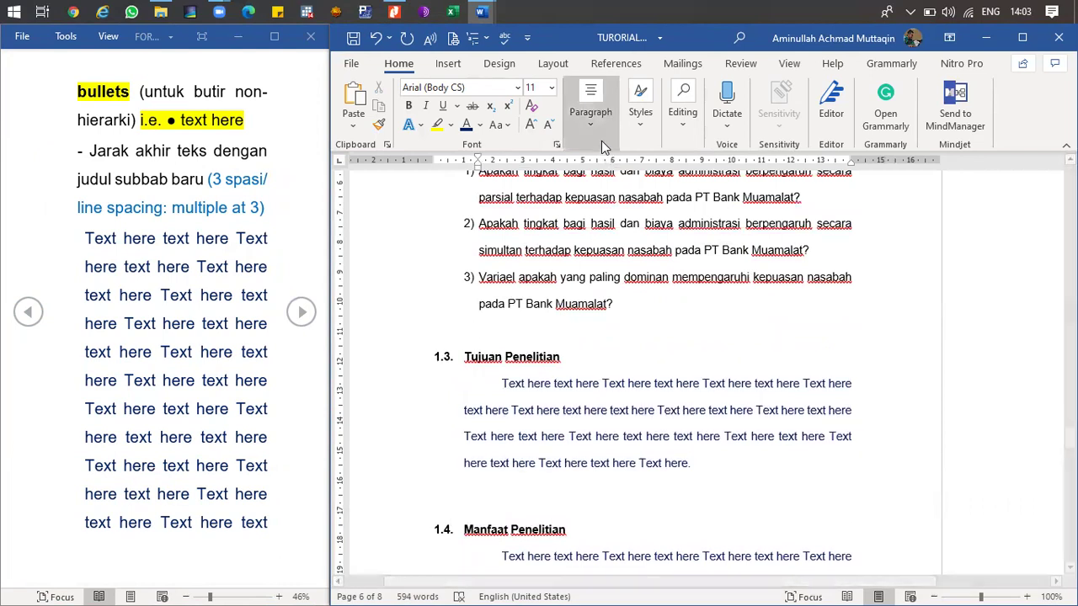
{"action": "left_click", "coordinate": [592, 118]}
{"action": "left_click", "coordinate": [680, 195]}
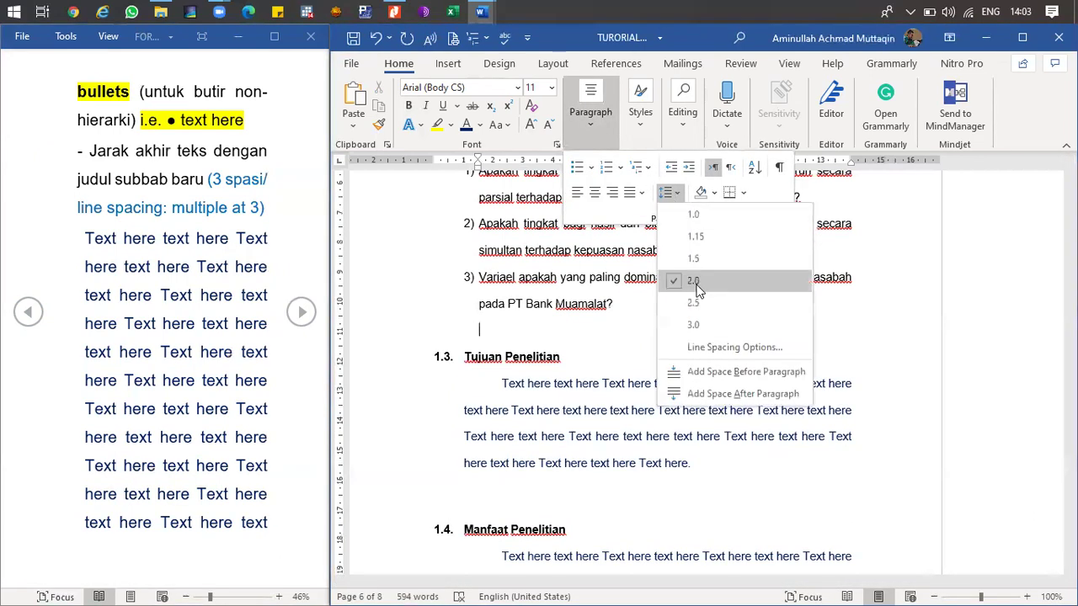
{"action": "left_click", "coordinate": [706, 328]}
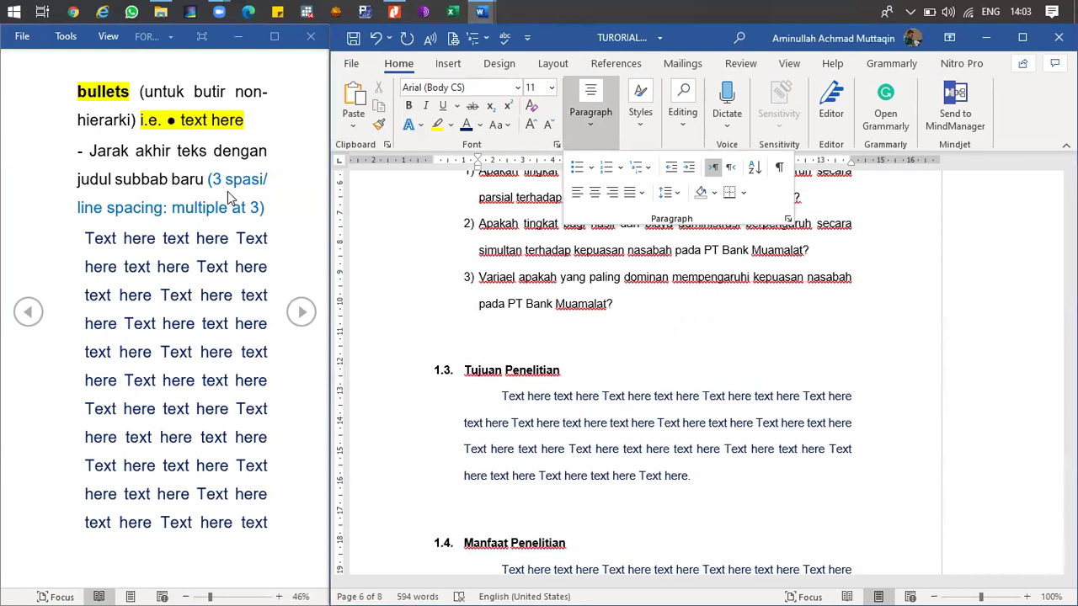
{"action": "left_click", "coordinate": [202, 173]}
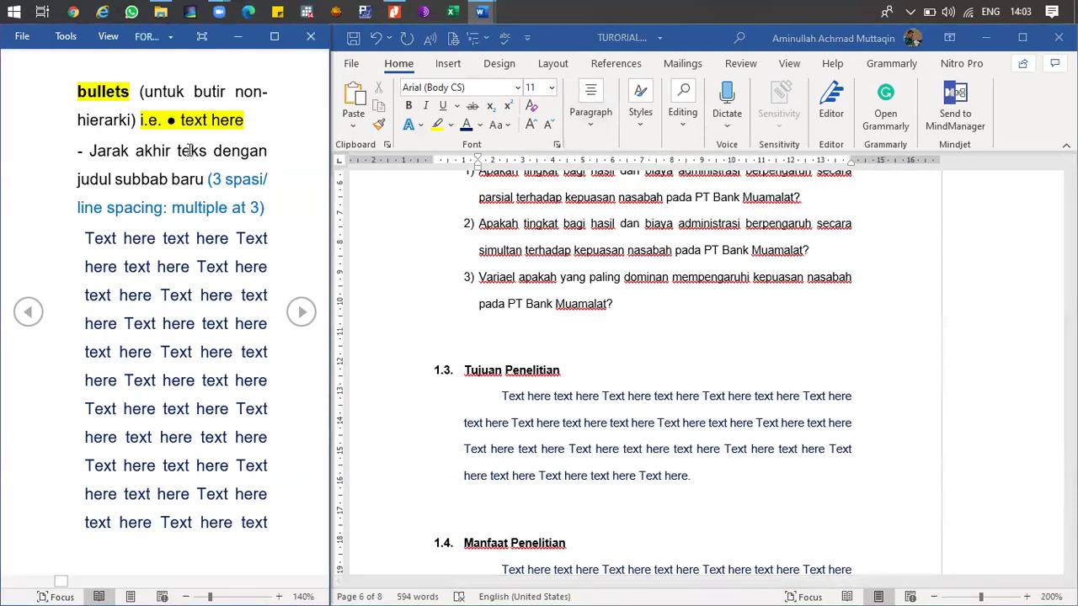
- Set the line spacing of the empty line above heading 1.2, Rumusan Masalah / Fokus Penelitian, to 3.0
{"action": "left_click", "coordinate": [492, 333]}
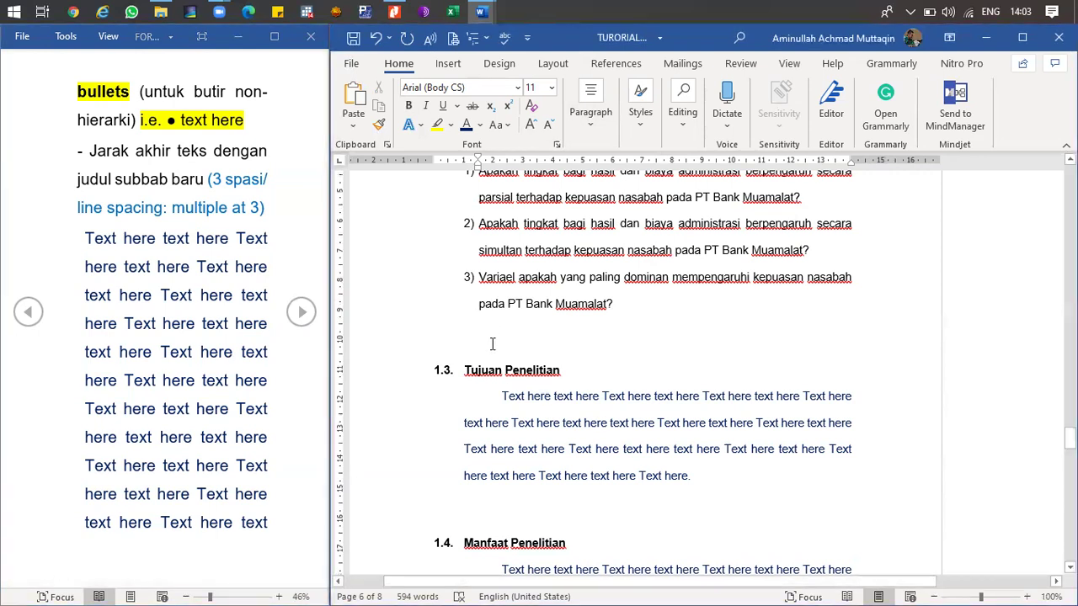
{"action": "scroll", "coordinate": [492, 331], "scroll_direction": "up", "scroll_amount": 6}
{"action": "left_click", "coordinate": [489, 329]}
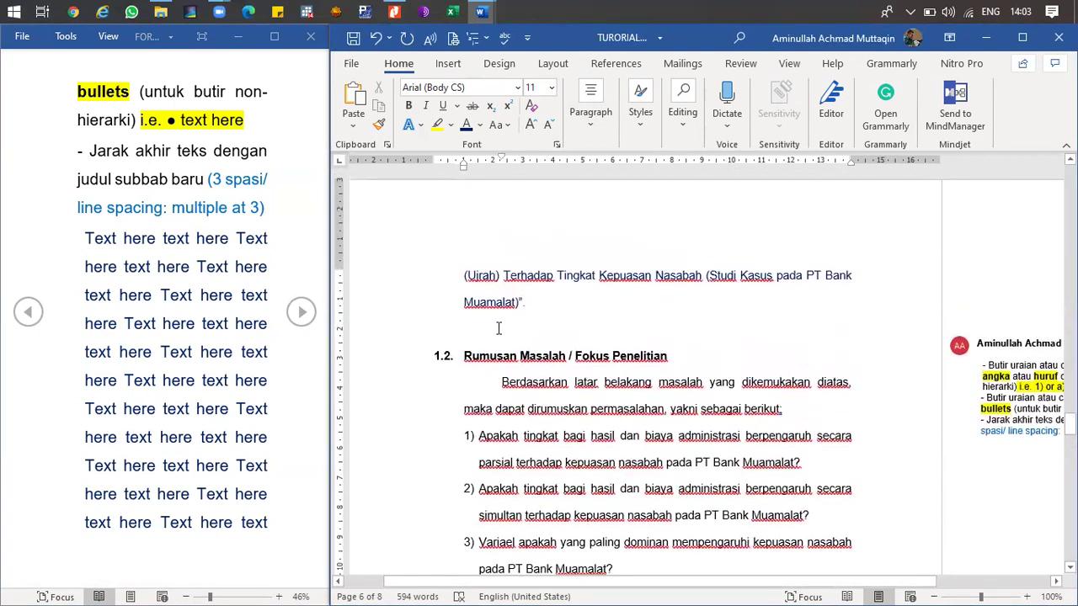
{"action": "left_click", "coordinate": [590, 105]}
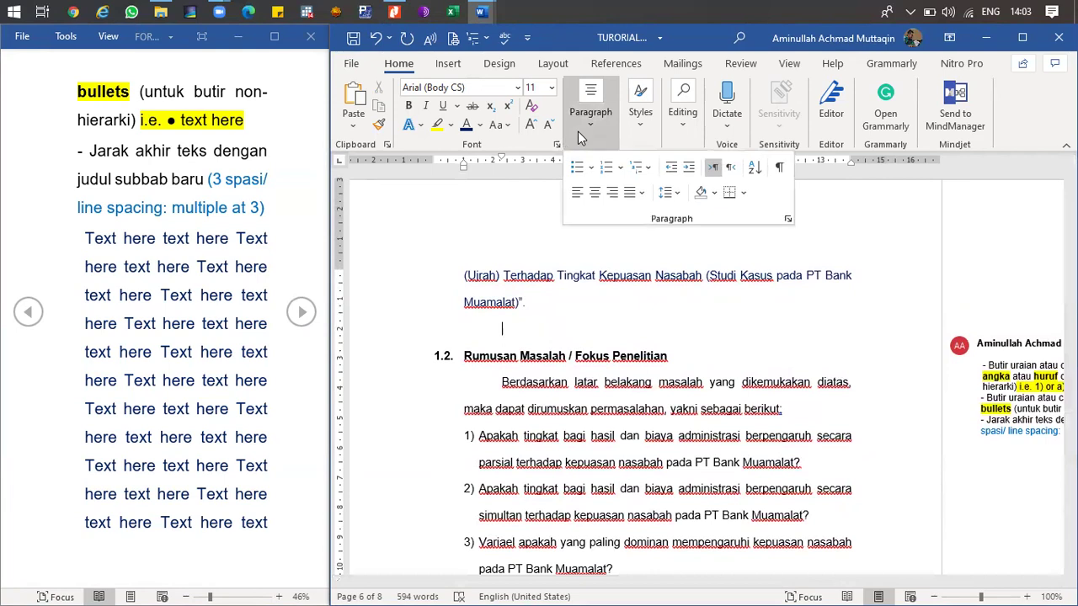
{"action": "left_click", "coordinate": [667, 192]}
{"action": "left_click", "coordinate": [697, 301]}
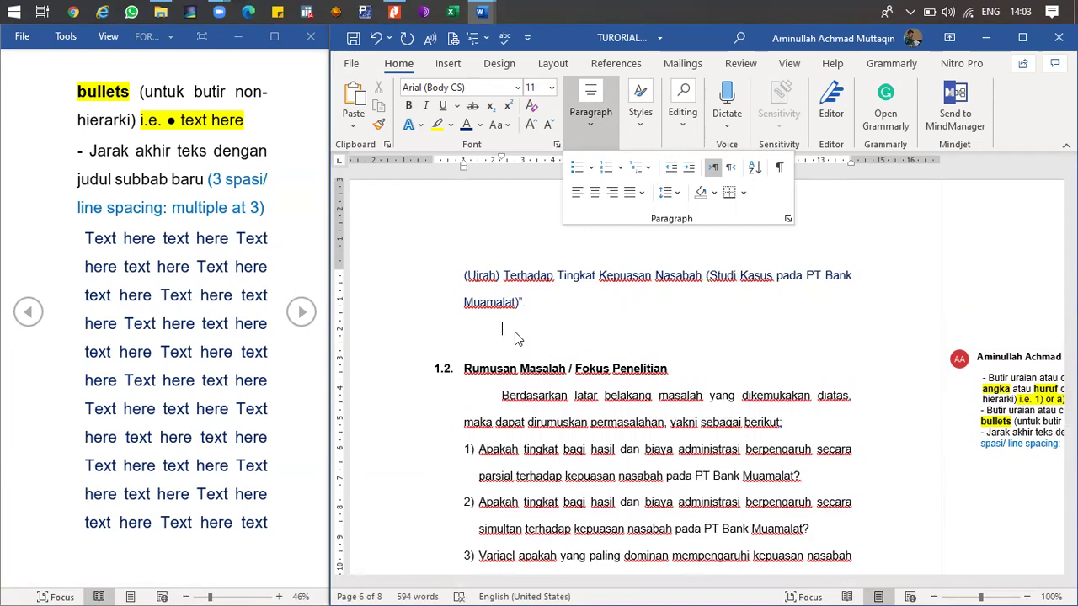
- Review the spacing throughout BAB I from the chapter title down to the start of BAB II
{"action": "scroll", "coordinate": [530, 346], "scroll_direction": "up", "scroll_amount": 5}
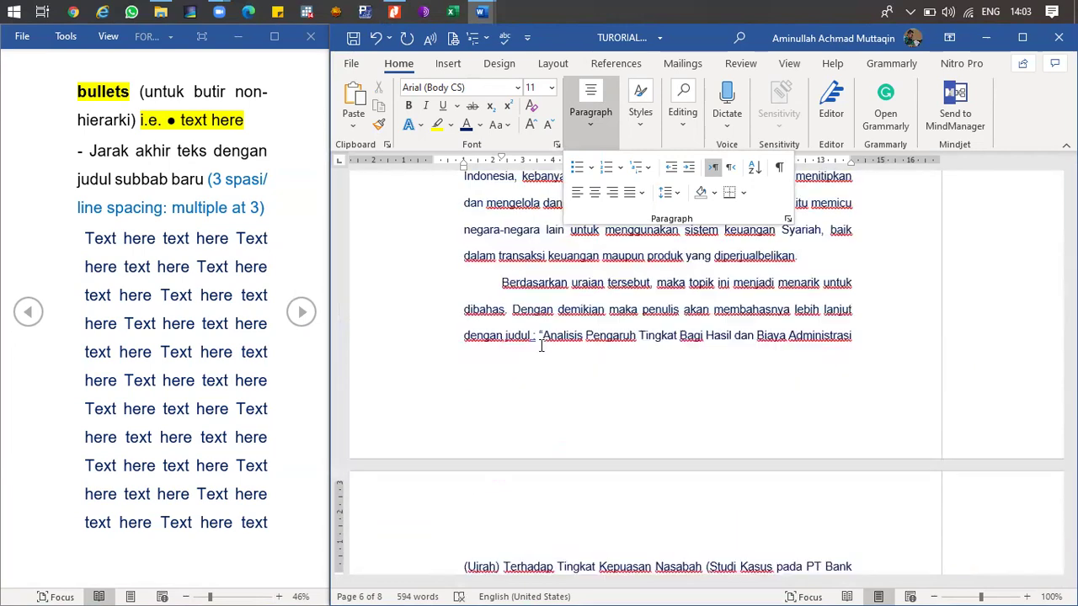
{"action": "scroll", "coordinate": [530, 353], "scroll_direction": "up", "scroll_amount": 10}
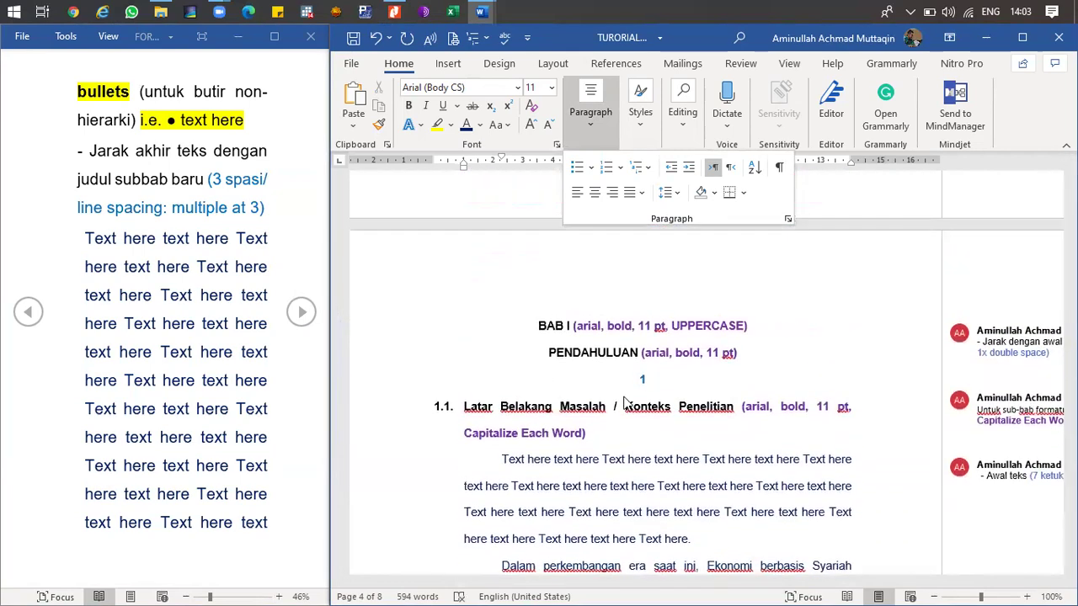
{"action": "left_click", "coordinate": [651, 383]}
{"action": "scroll", "coordinate": [539, 421], "scroll_direction": "down", "scroll_amount": 15}
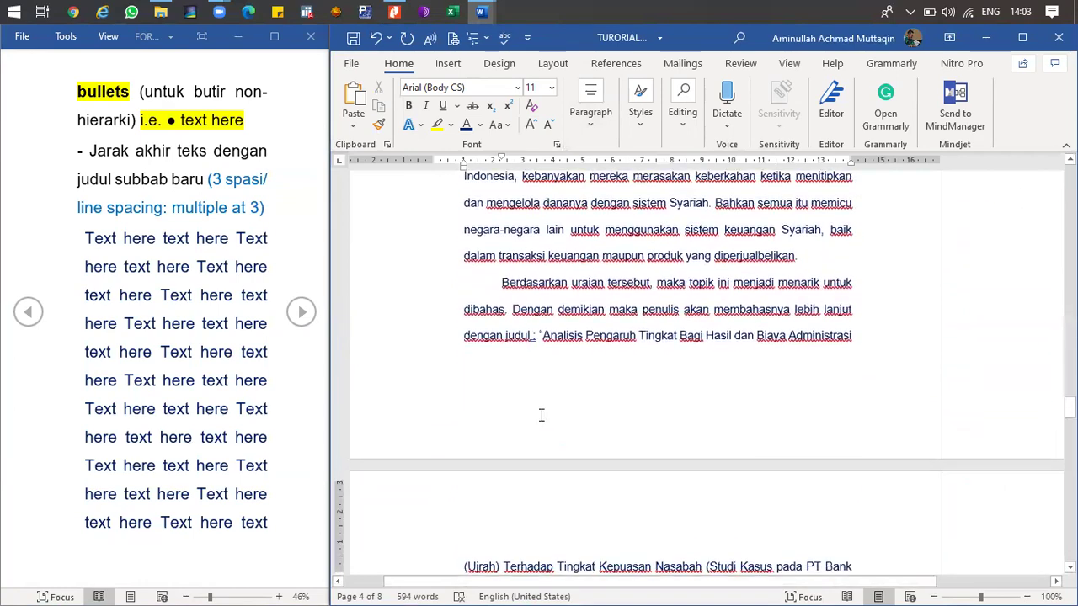
{"action": "scroll", "coordinate": [535, 427], "scroll_direction": "down", "scroll_amount": 3}
{"action": "scroll", "coordinate": [505, 345], "scroll_direction": "down", "scroll_amount": 10}
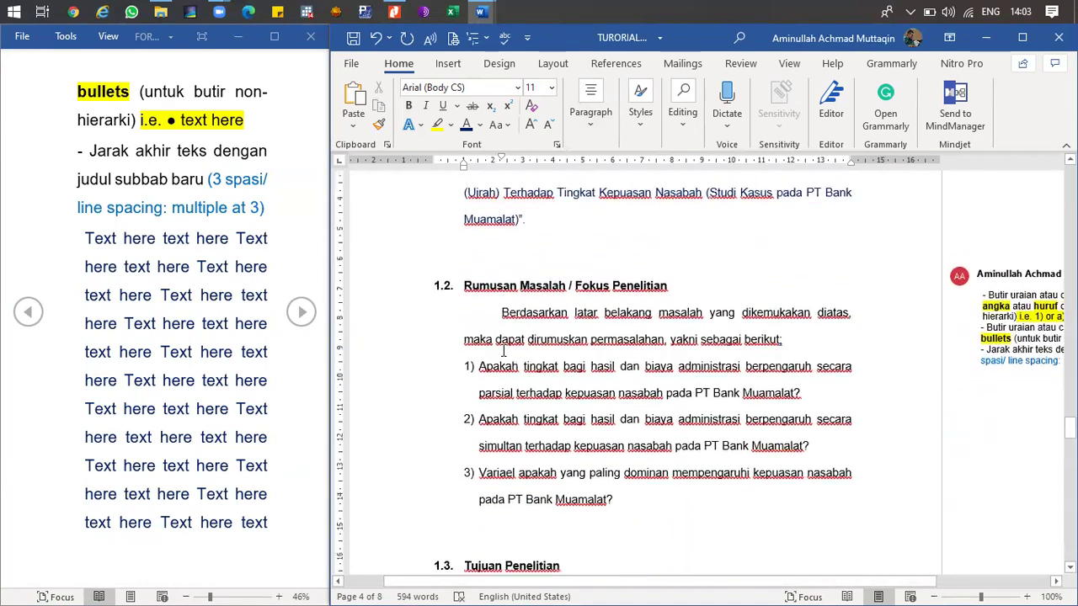
{"action": "scroll", "coordinate": [515, 359], "scroll_direction": "down", "scroll_amount": 9}
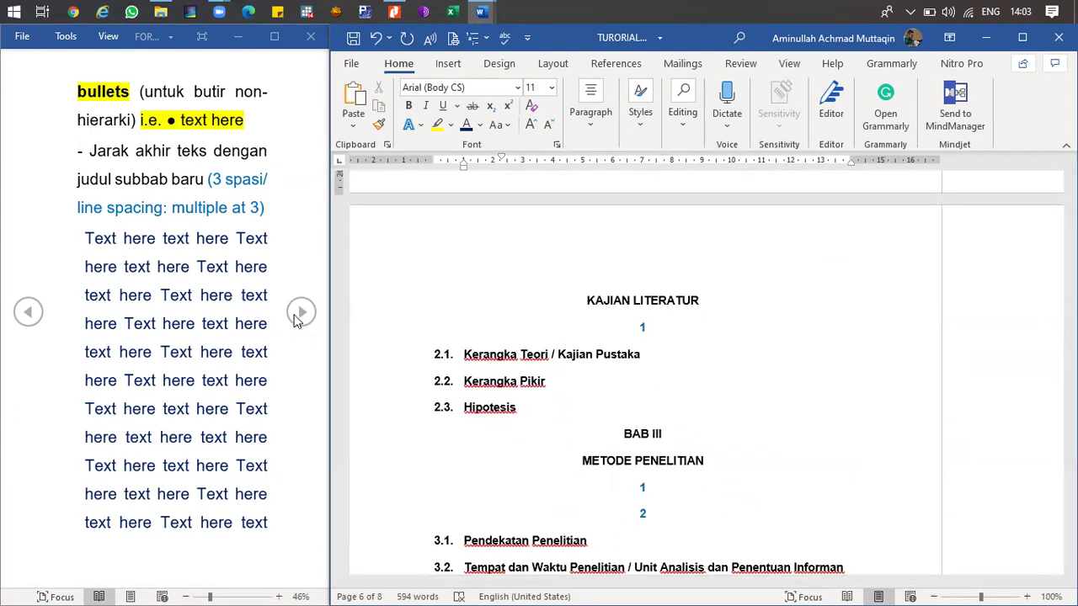
- Add an unnumbered paragraph with a first-line indent below heading 2.1, Kerangka Teori / Kajian Pustaka
{"action": "left_click", "coordinate": [557, 354]}
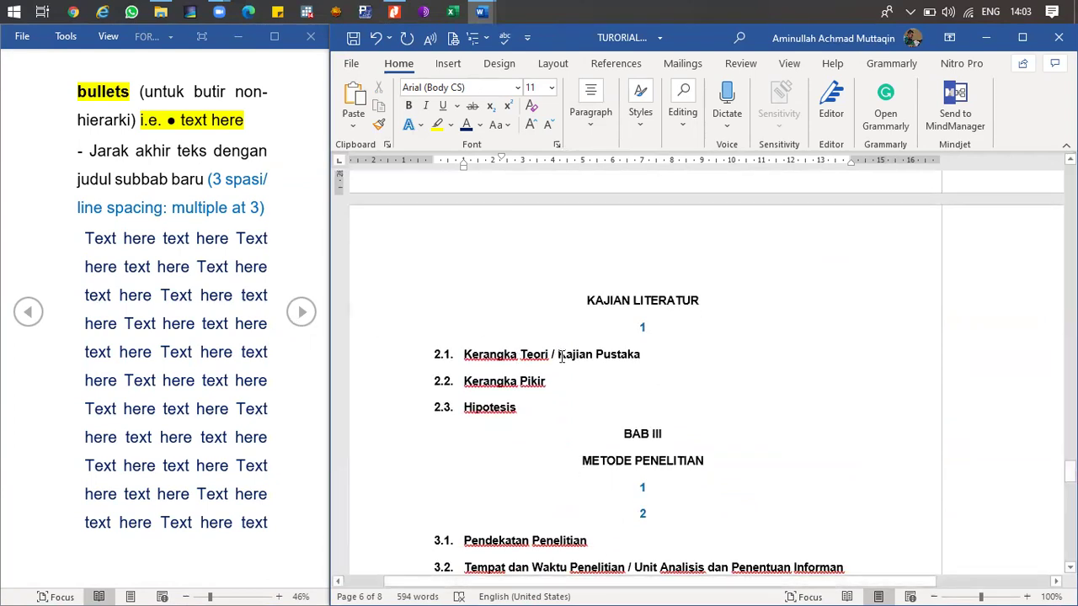
{"action": "left_click", "coordinate": [660, 353]}
{"action": "key", "text": "Return"}
{"action": "key", "text": "BackSpace"}
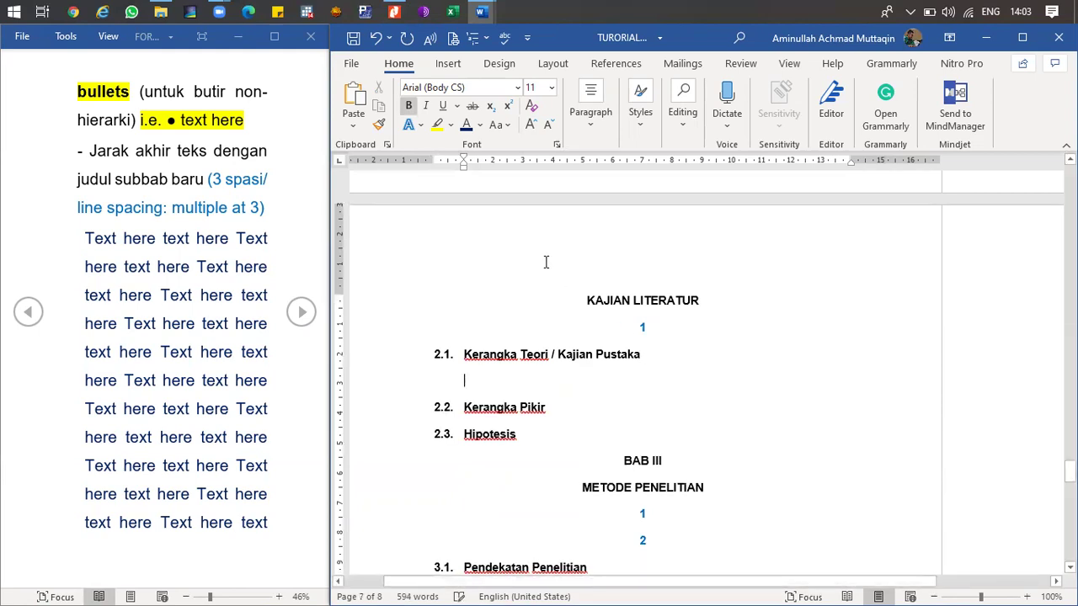
{"action": "left_click", "coordinate": [579, 127]}
{"action": "left_click", "coordinate": [783, 216]}
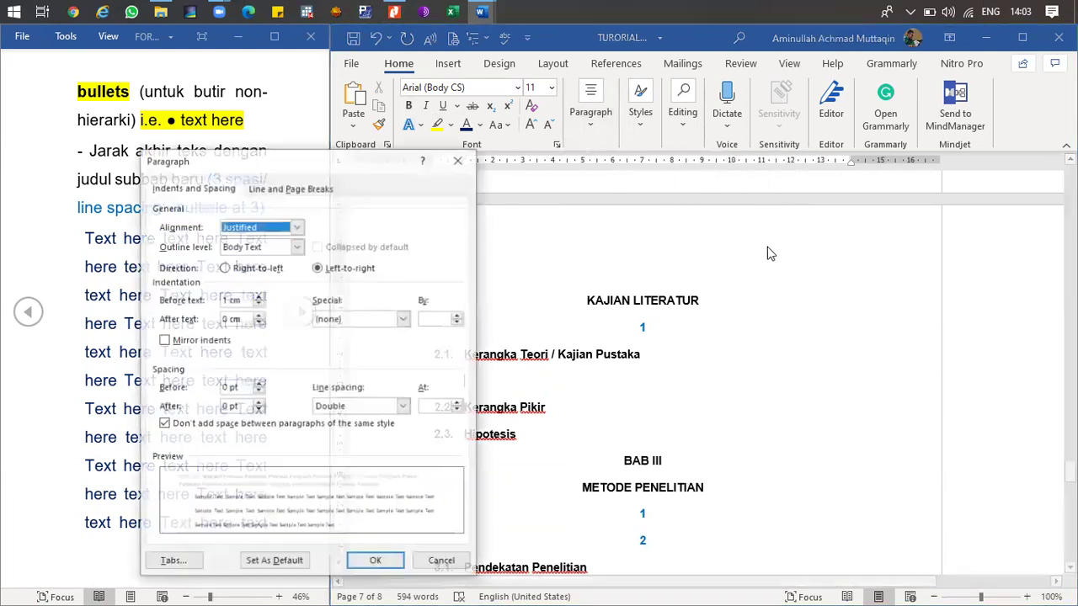
{"action": "left_click", "coordinate": [404, 319]}
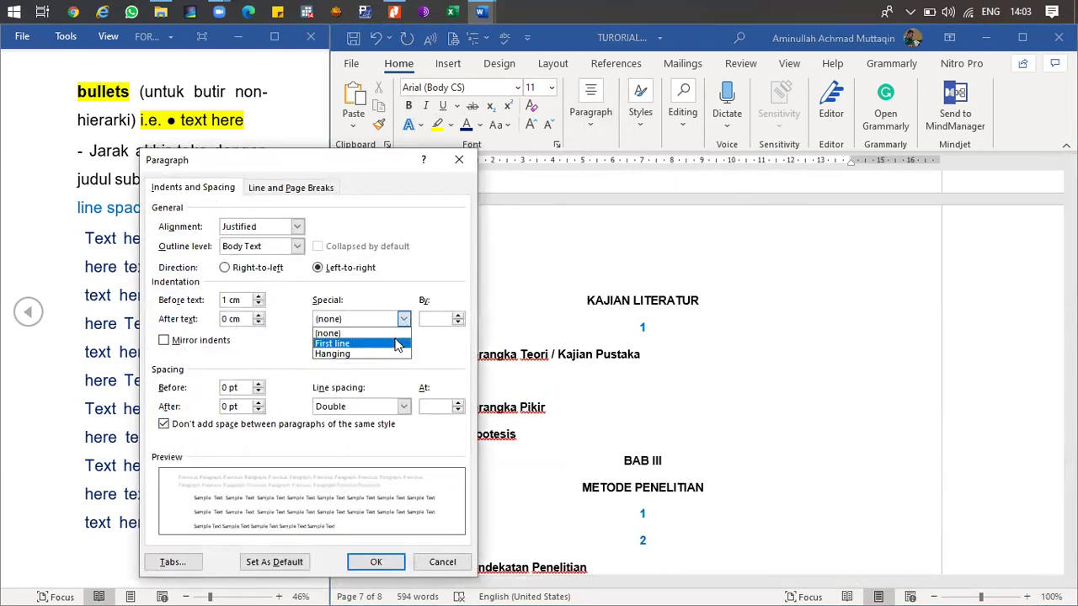
{"action": "left_click", "coordinate": [398, 345]}
{"action": "left_click", "coordinate": [371, 561]}
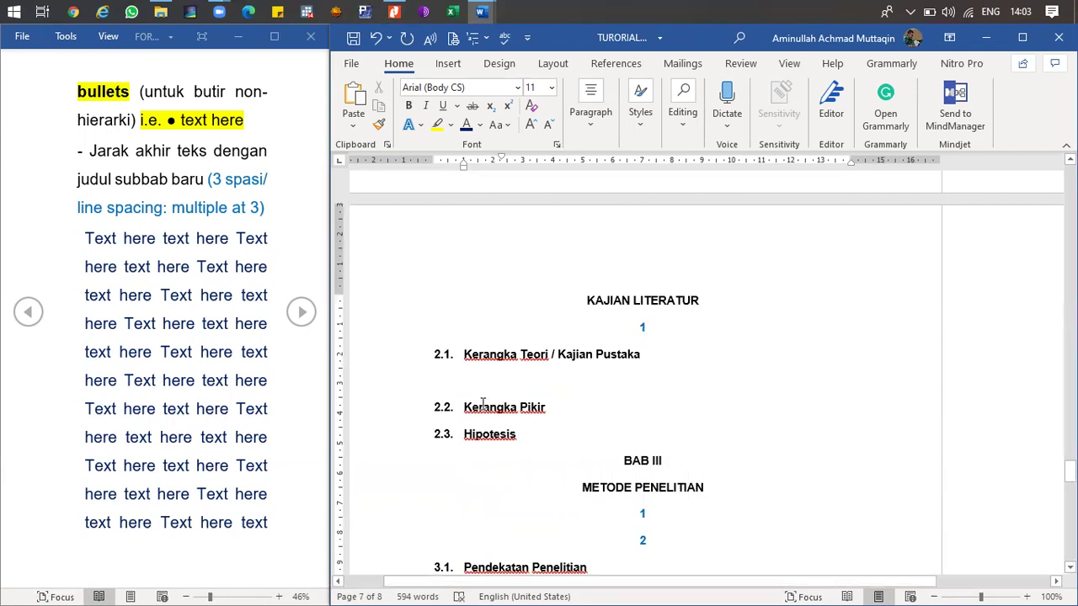
{"action": "left_click", "coordinate": [591, 133]}
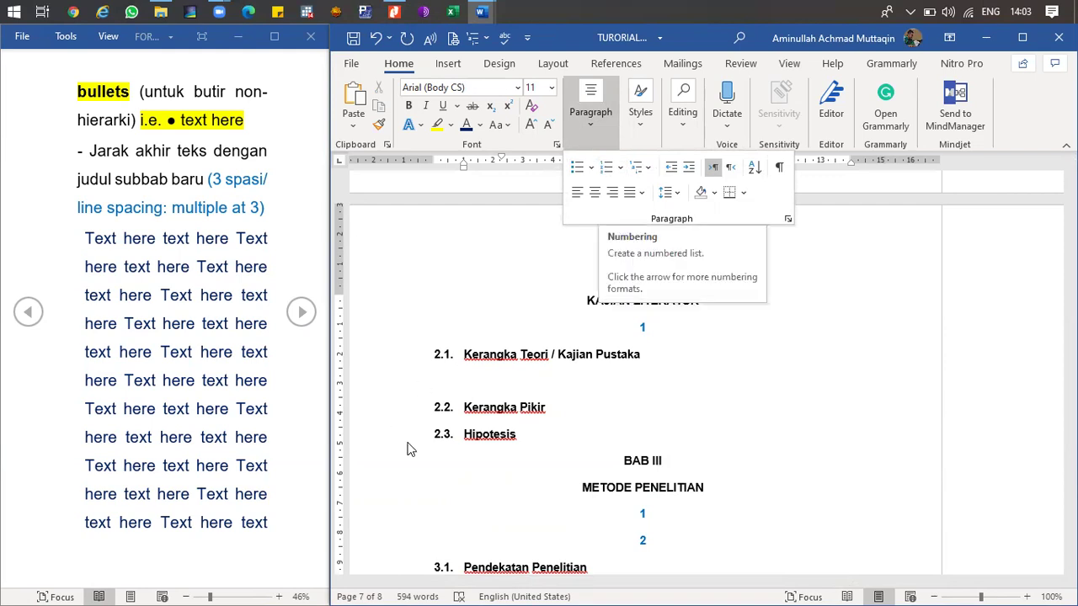
{"action": "left_click", "coordinate": [500, 379]}
- Delete the "2" spacing marker line between the METODE PENELITIAN title and heading 3.1 in BAB III
{"action": "left_click", "coordinate": [547, 407]}
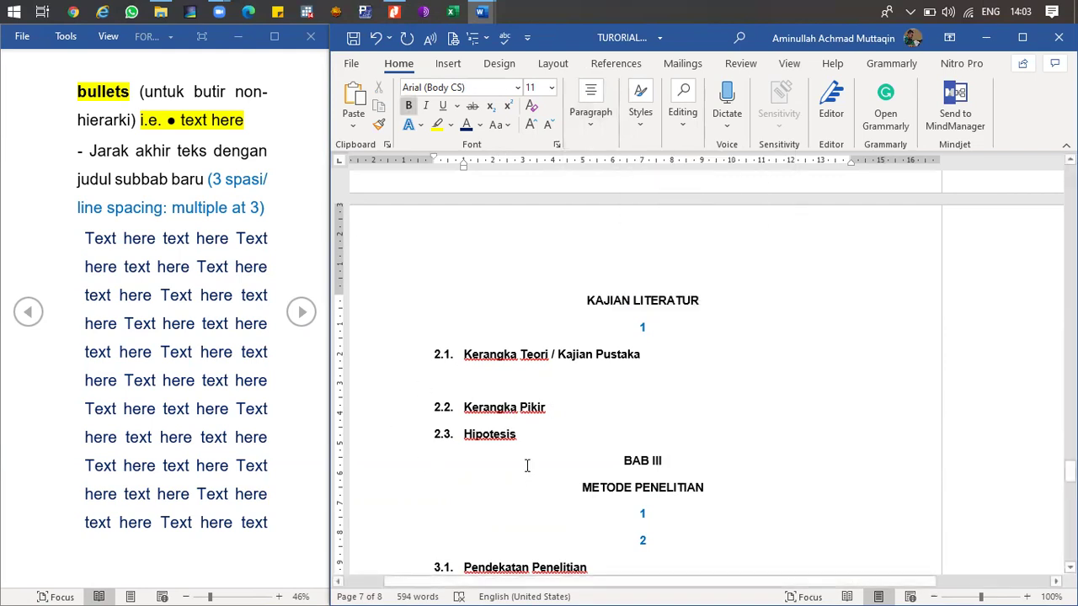
{"action": "scroll", "coordinate": [659, 436], "scroll_direction": "down", "scroll_amount": 3}
{"action": "left_click", "coordinate": [659, 436]}
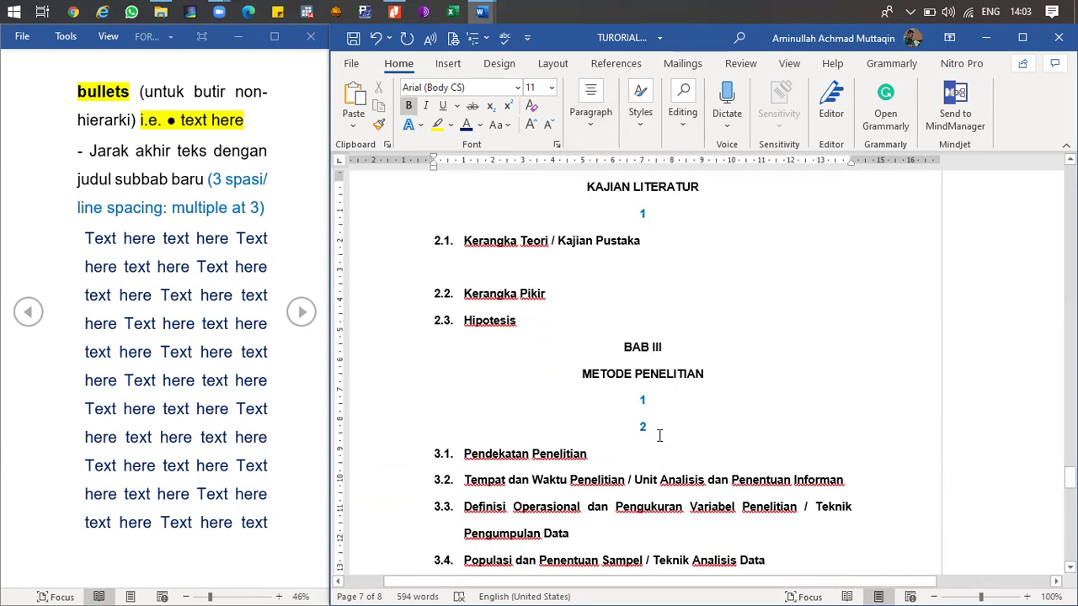
{"action": "key", "text": "BackSpace"}
{"action": "key", "text": "BackSpace"}
{"action": "key", "text": "BackSpace"}
- Check the rest of the BAB III headings and page forward through the guide to its BAB II KAJIAN PUSTAKA text
{"action": "scroll", "coordinate": [652, 434], "scroll_direction": "down", "scroll_amount": 3}
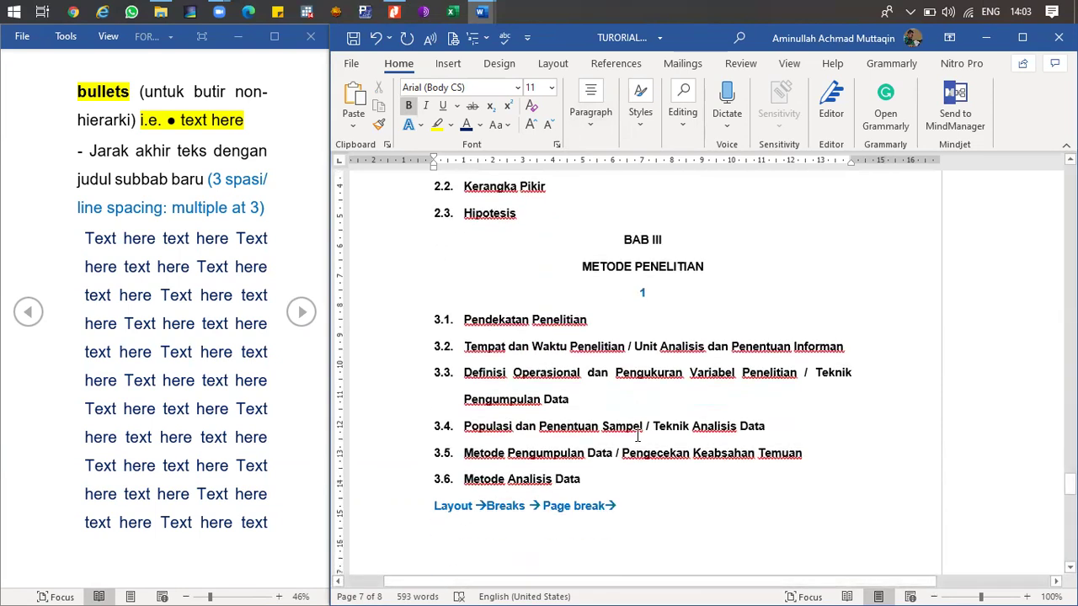
{"action": "scroll", "coordinate": [637, 436], "scroll_direction": "down", "scroll_amount": 2}
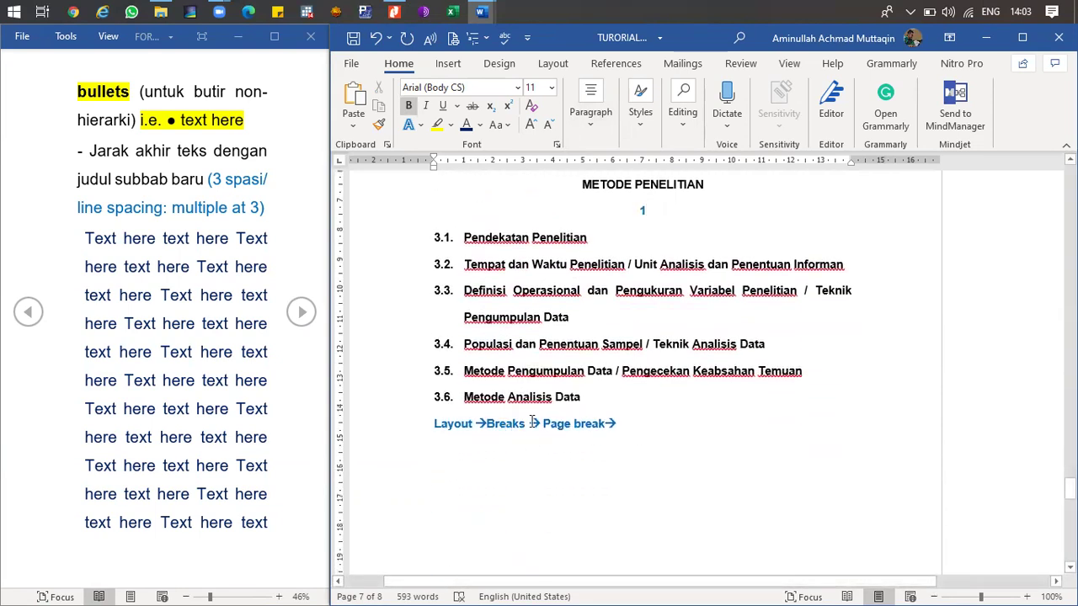
{"action": "left_click", "coordinate": [301, 313]}
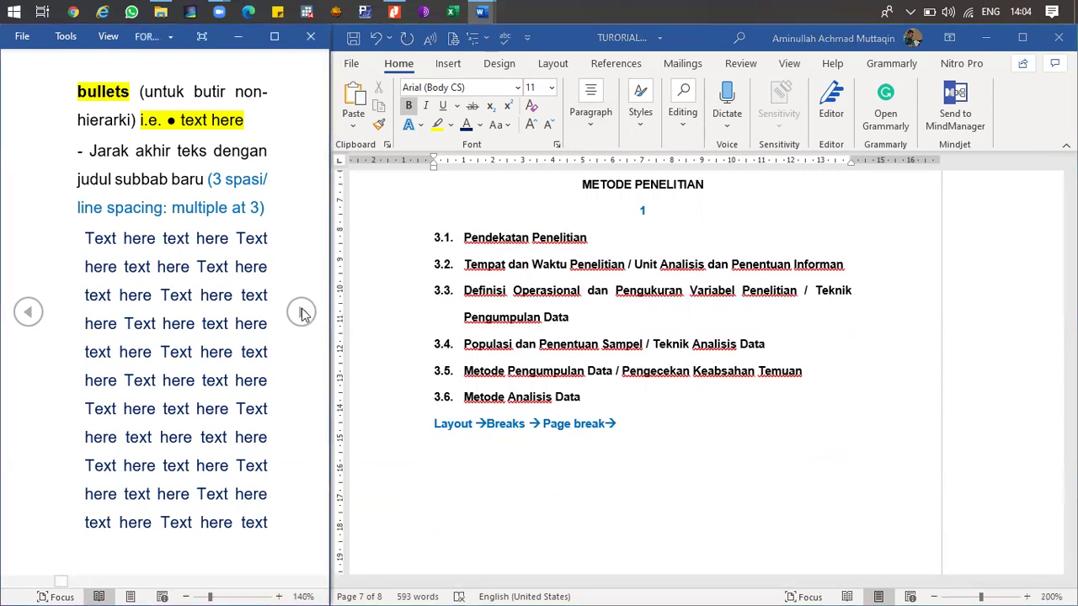
{"action": "left_click", "coordinate": [301, 312]}
{"action": "left_click", "coordinate": [302, 312]}
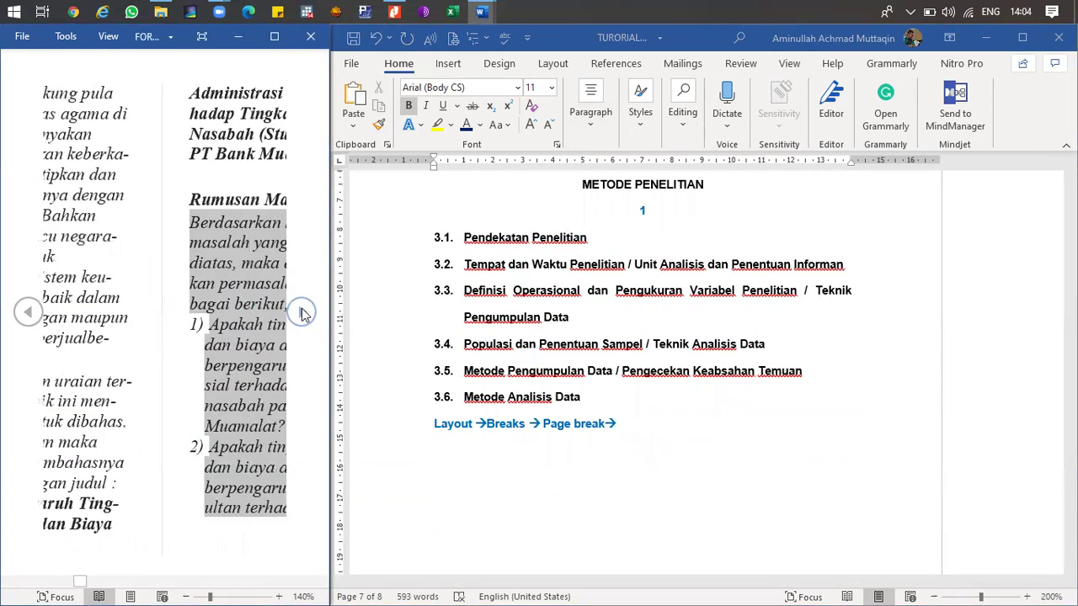
{"action": "left_click", "coordinate": [301, 313]}
{"action": "left_click", "coordinate": [301, 312]}
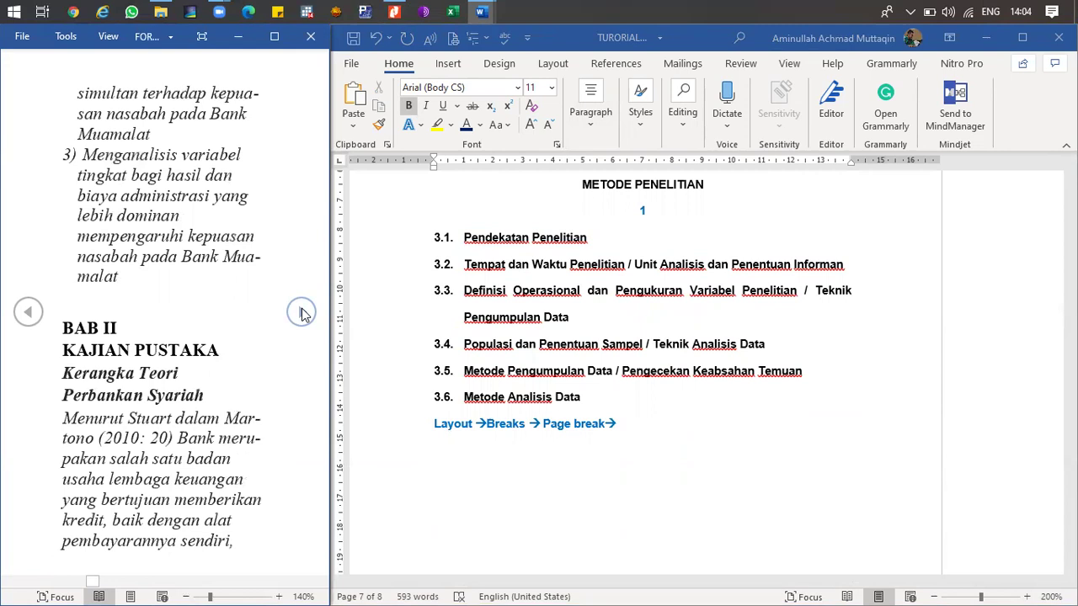
- Page through the rest of the guide's BAB II text and its BAB III METODE section on qualitative research
{"action": "left_click", "coordinate": [301, 312]}
{"action": "left_click", "coordinate": [301, 312]}
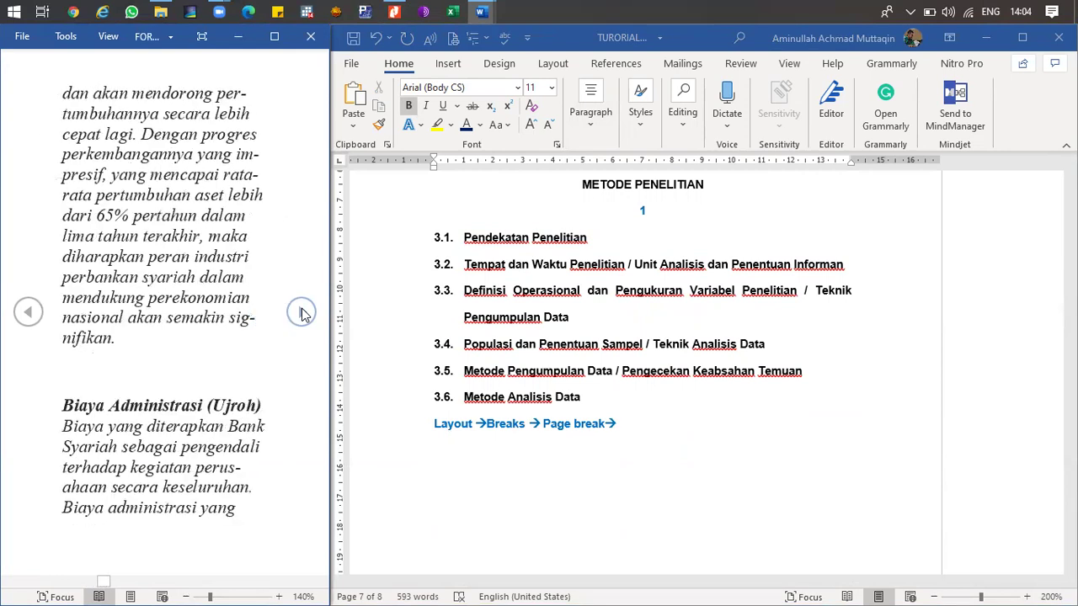
{"action": "left_click", "coordinate": [301, 312]}
{"action": "left_click", "coordinate": [301, 312]}
{"action": "left_click", "coordinate": [301, 312]}
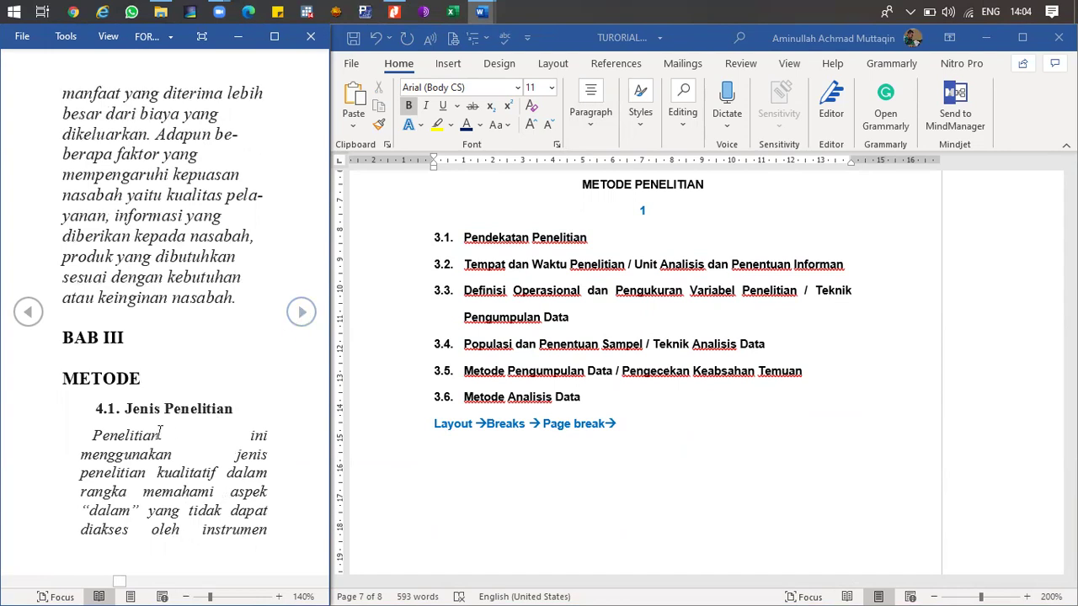
{"action": "scroll", "coordinate": [160, 433], "scroll_direction": "down", "scroll_amount": 4}
{"action": "scroll", "coordinate": [183, 408], "scroll_direction": "down", "scroll_amount": 2}
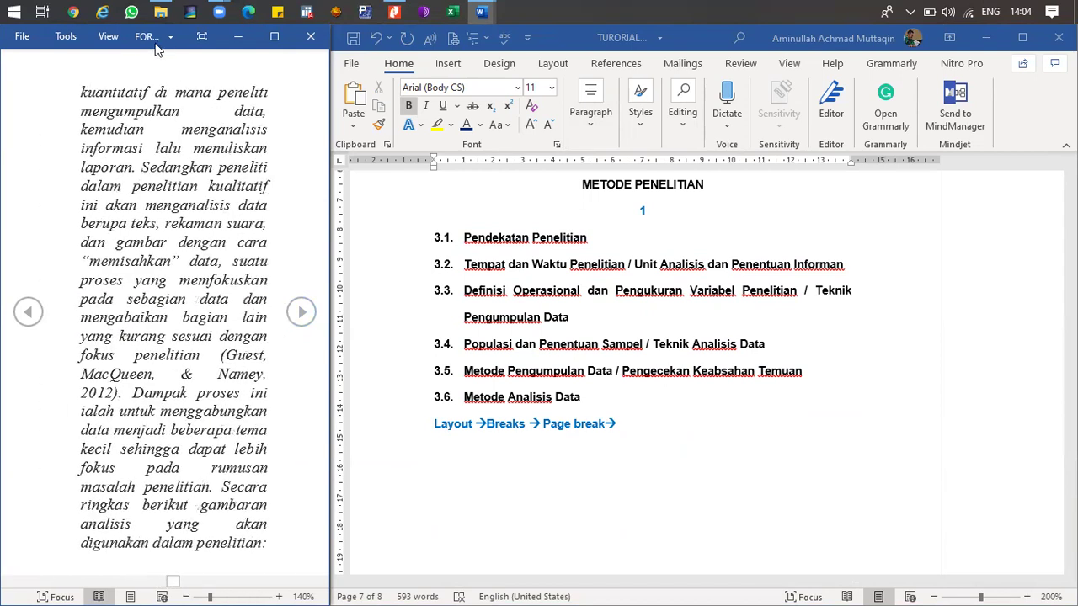
- Switch the guide document from reading view to editing, widen its window and bring up section 11, Sitasi
{"action": "left_click", "coordinate": [108, 36]}
{"action": "left_click", "coordinate": [147, 70]}
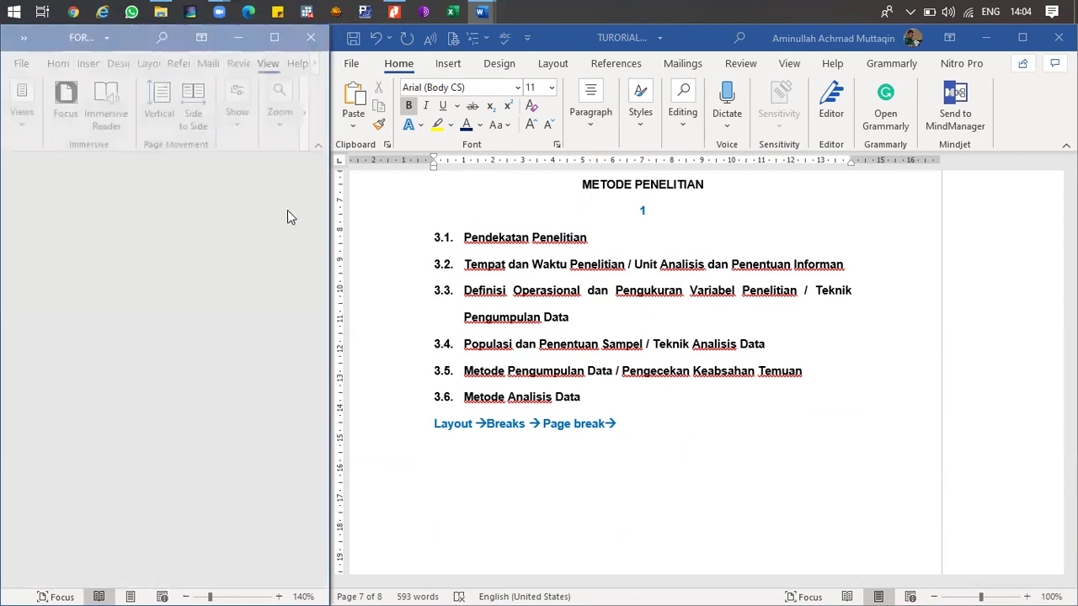
{"action": "left_click_drag", "start_coordinate": [330, 353], "coordinate": [390, 354]}
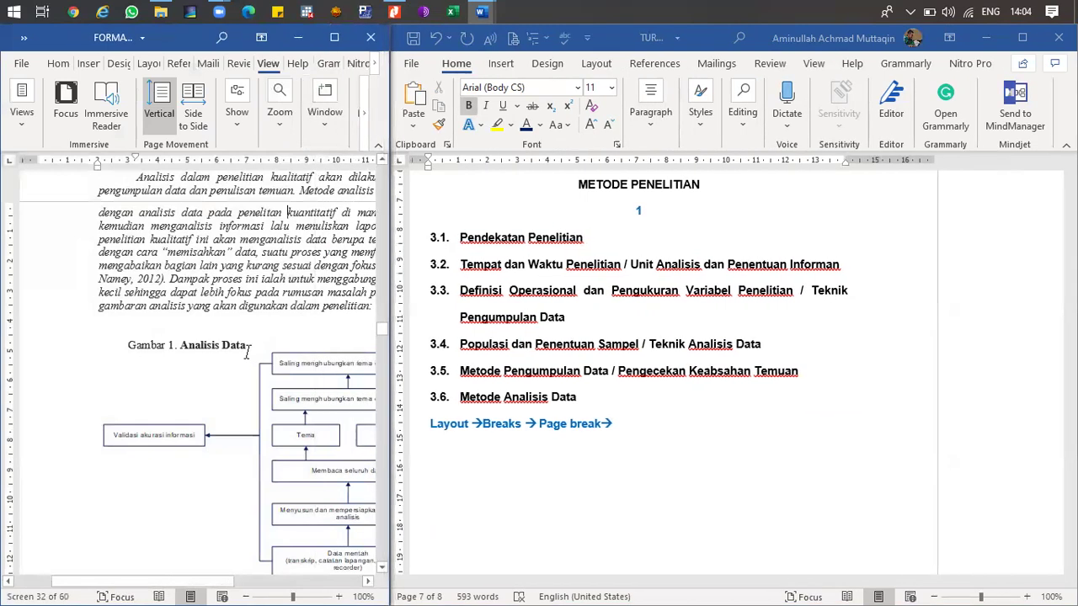
{"action": "scroll", "coordinate": [246, 352], "scroll_direction": "down", "scroll_amount": 15}
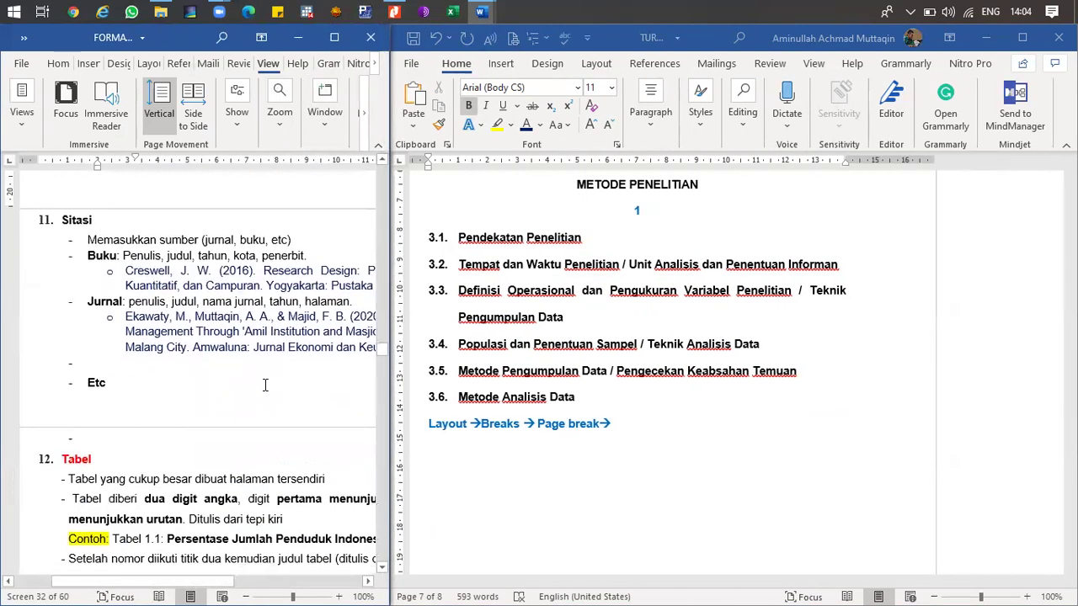
- Add an unnumbered paragraph below heading 3.1, Pendekatan Penelitian, with a 1.27 cm first-line indent
{"action": "left_click", "coordinate": [560, 368]}
{"action": "scroll", "coordinate": [560, 368], "scroll_direction": "up", "scroll_amount": 15}
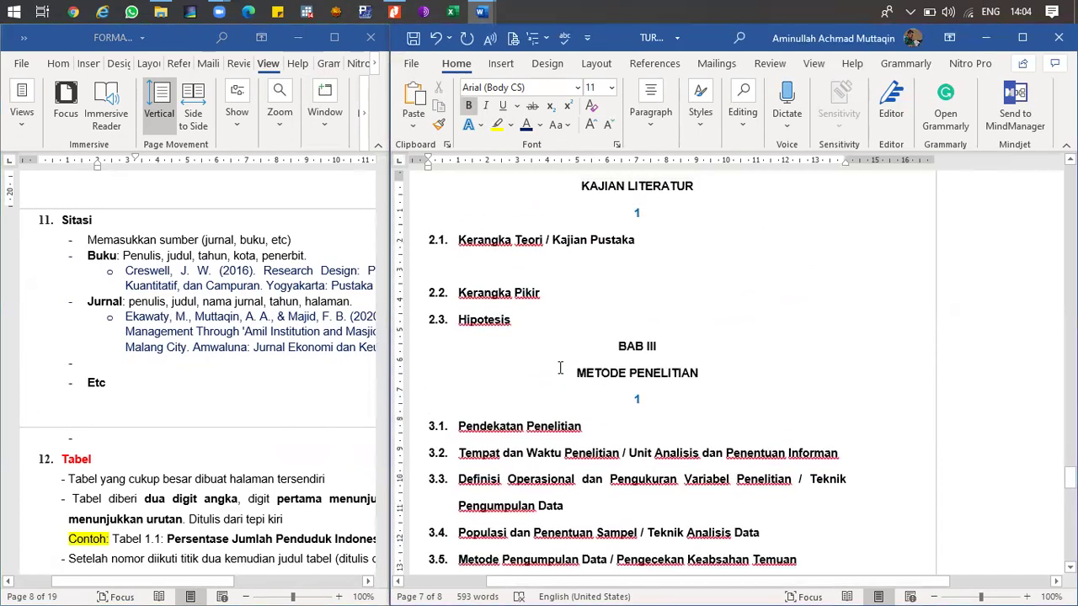
{"action": "scroll", "coordinate": [547, 379], "scroll_direction": "up", "scroll_amount": 3}
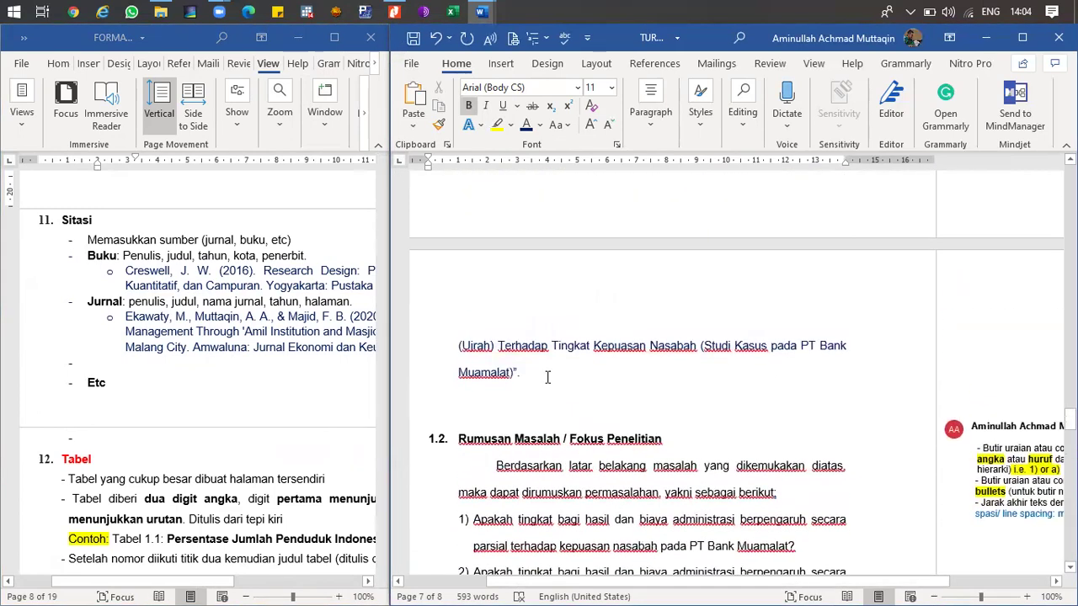
{"action": "scroll", "coordinate": [546, 383], "scroll_direction": "down", "scroll_amount": 8}
{"action": "scroll", "coordinate": [545, 383], "scroll_direction": "down", "scroll_amount": 10}
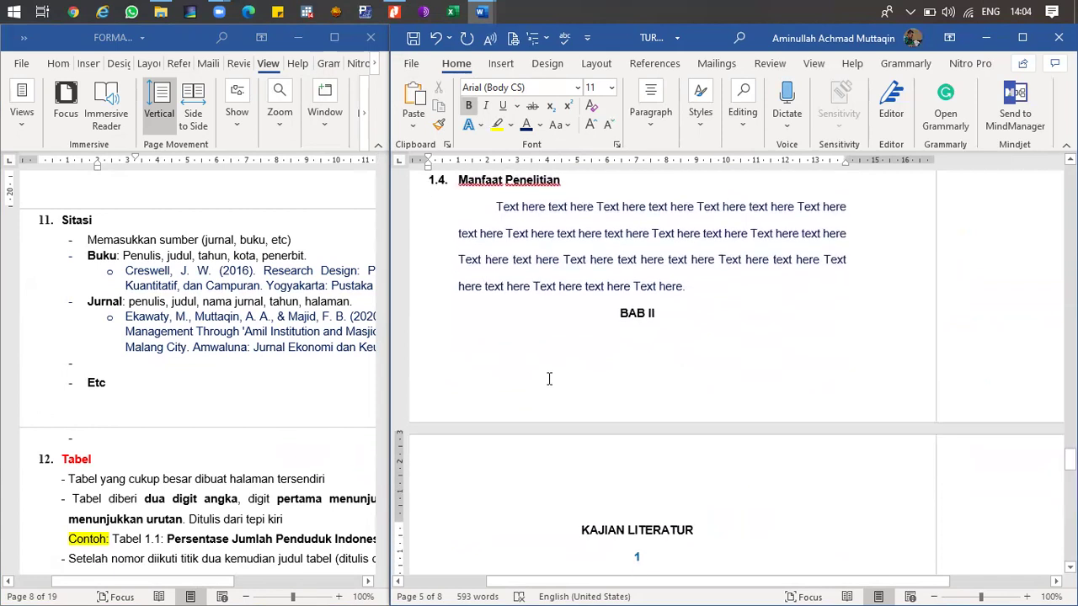
{"action": "scroll", "coordinate": [561, 373], "scroll_direction": "down", "scroll_amount": 1}
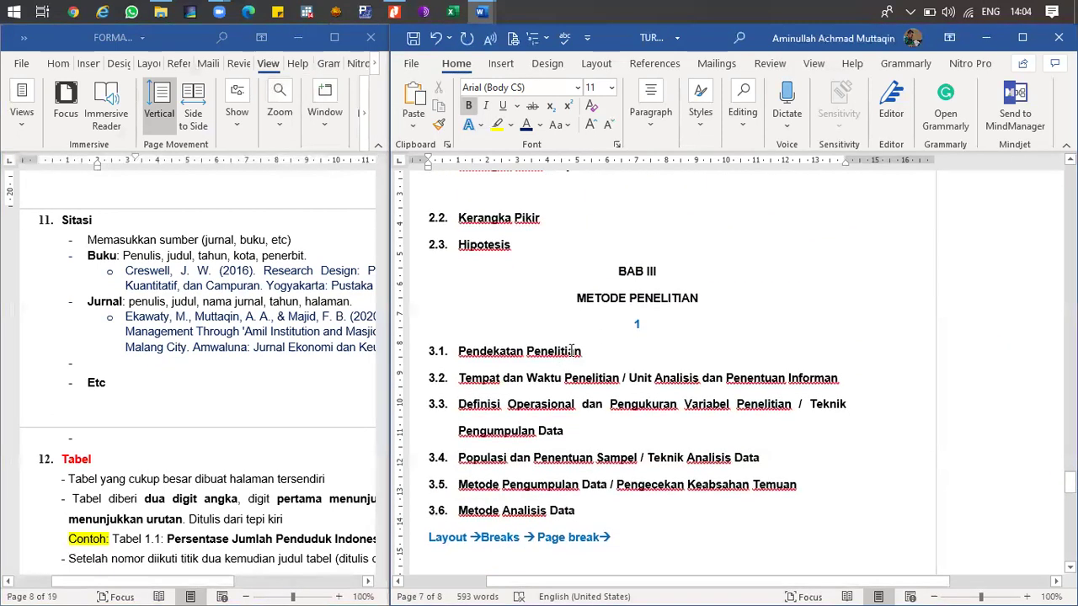
{"action": "left_click", "coordinate": [590, 352]}
{"action": "key", "text": "Return"}
{"action": "key", "text": "BackSpace"}
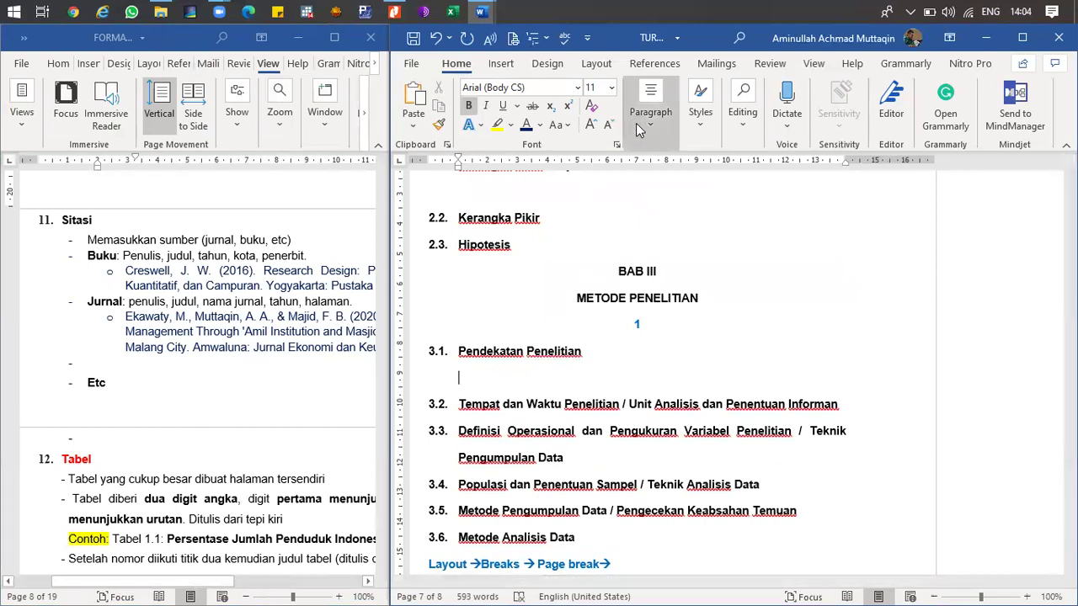
{"action": "left_click", "coordinate": [665, 132]}
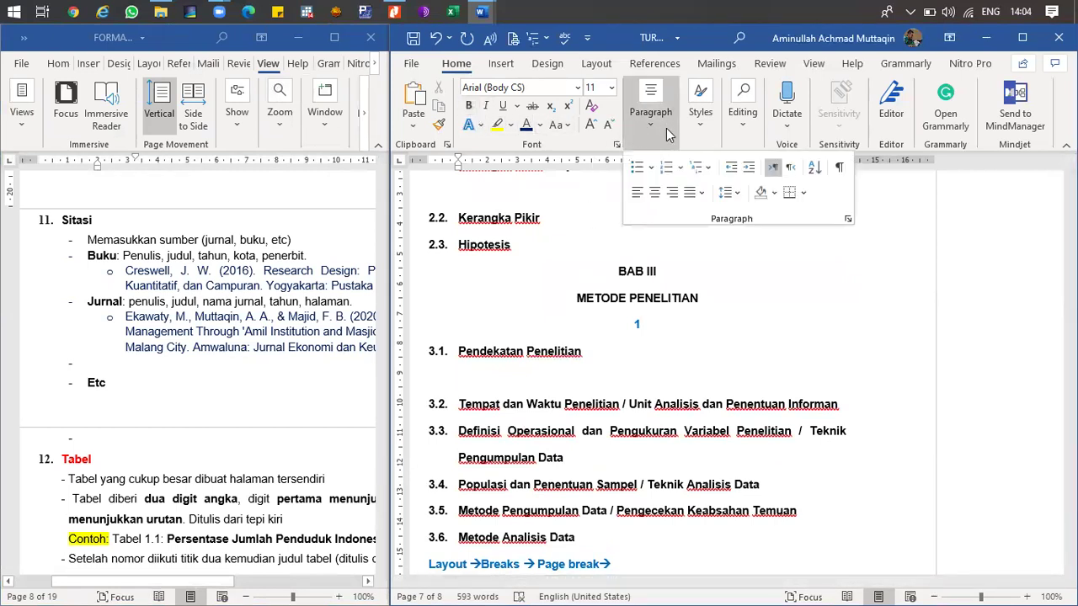
{"action": "left_click", "coordinate": [848, 219]}
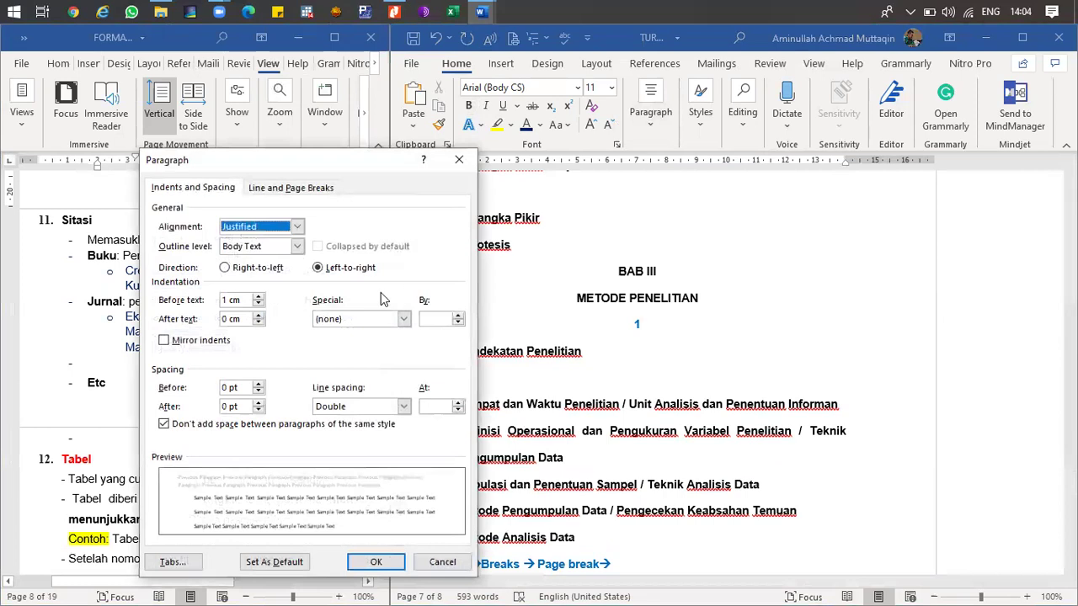
{"action": "left_click", "coordinate": [404, 318]}
{"action": "left_click", "coordinate": [396, 344]}
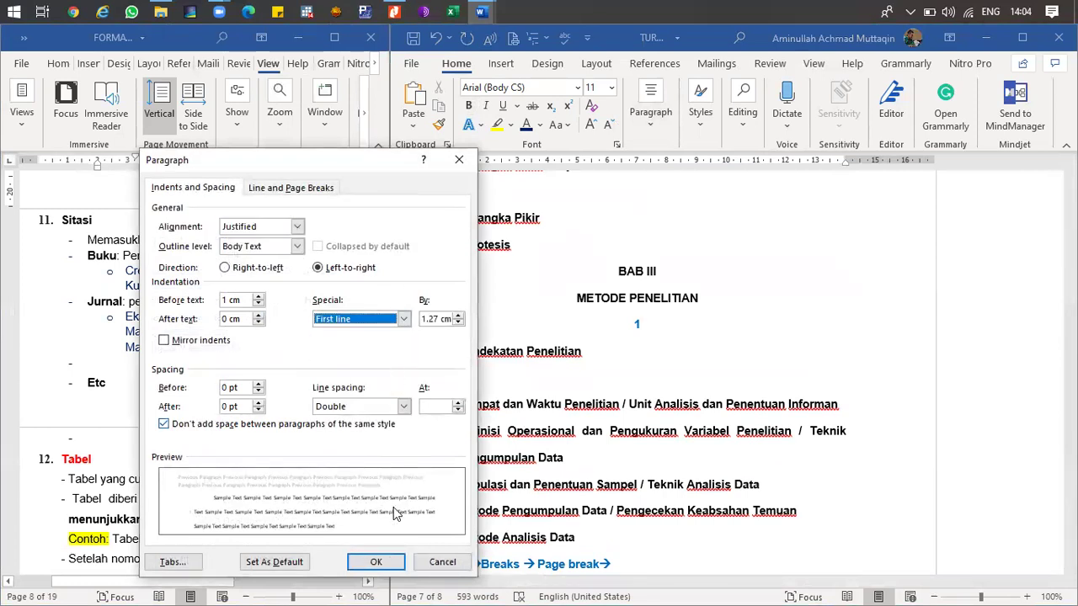
{"action": "left_click", "coordinate": [375, 562]}
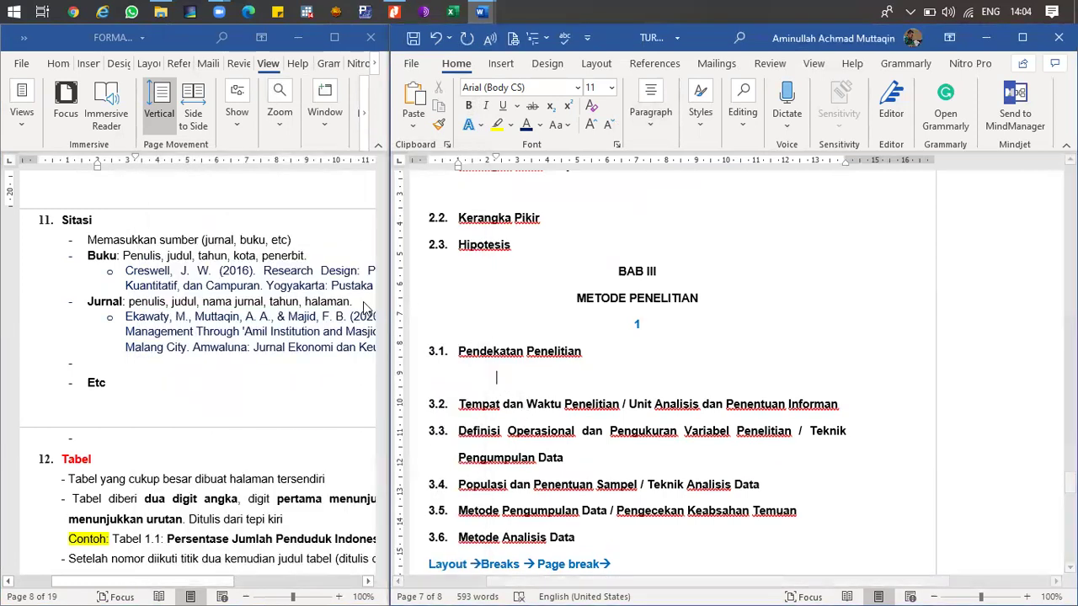
- Copy the guide's Validitas Data paragraph, without its closing citation, into the empty paragraph under heading 3.1, dropping the italic formatting
{"action": "scroll", "coordinate": [274, 345], "scroll_direction": "up", "scroll_amount": 10}
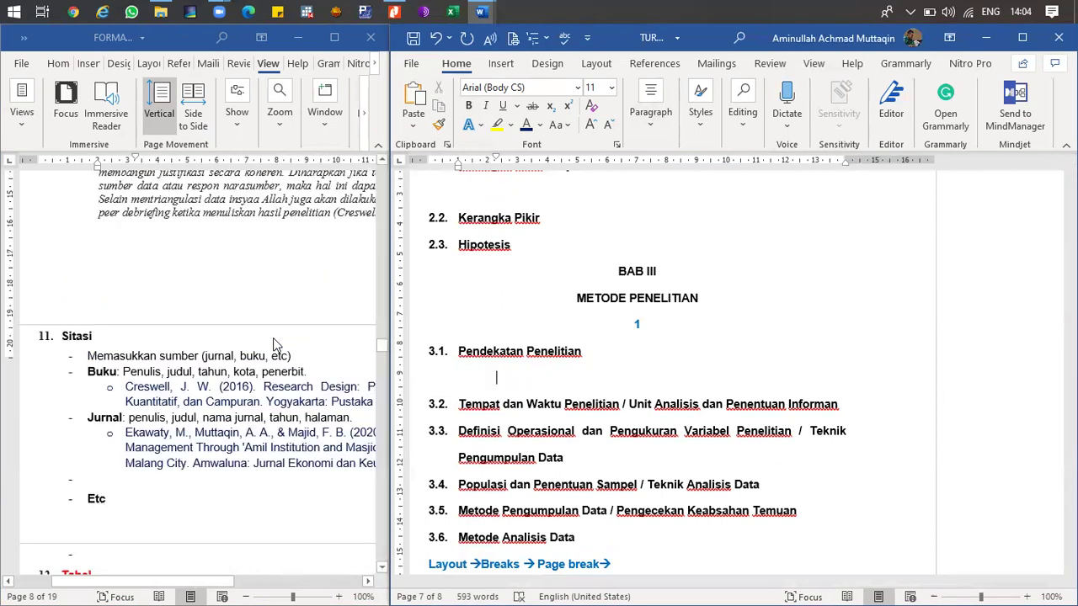
{"action": "left_click", "coordinate": [129, 381]}
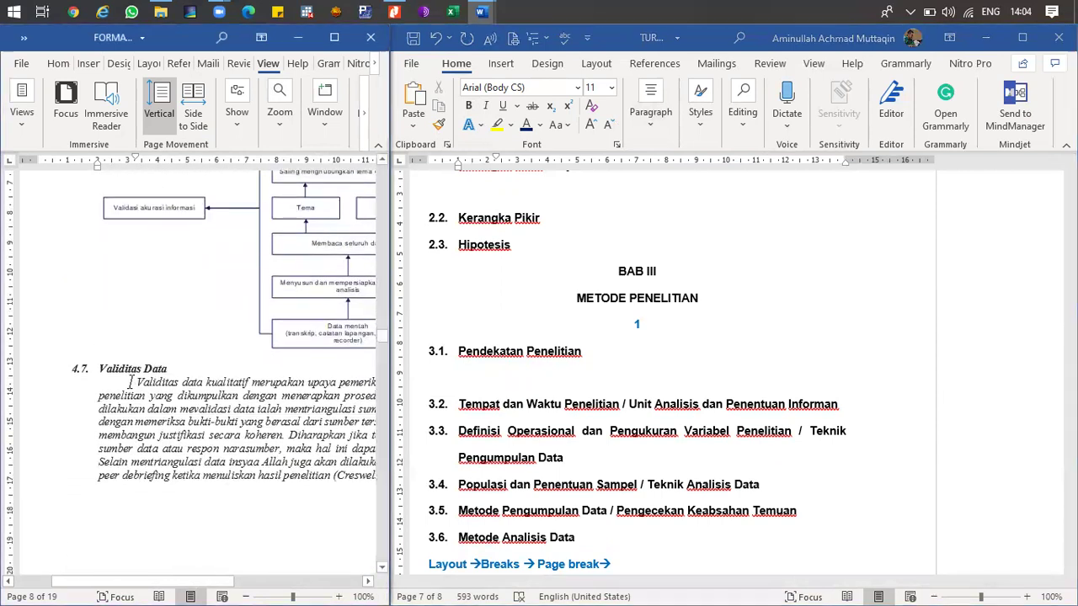
{"action": "left_click", "coordinate": [318, 476], "text": "shift"}
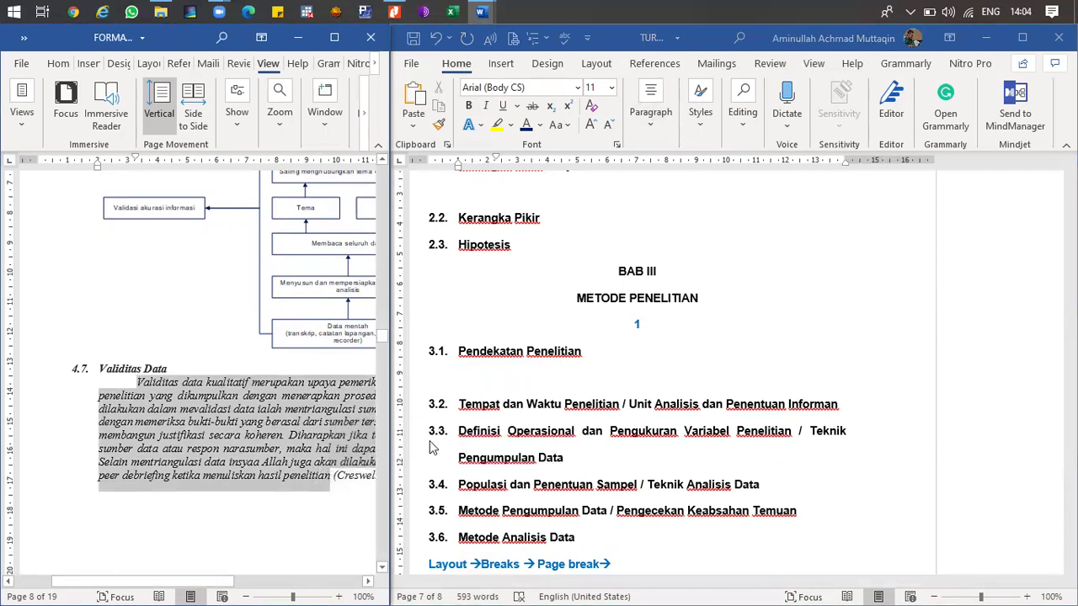
{"action": "left_click", "coordinate": [458, 379]}
{"action": "right_click", "coordinate": [498, 380]}
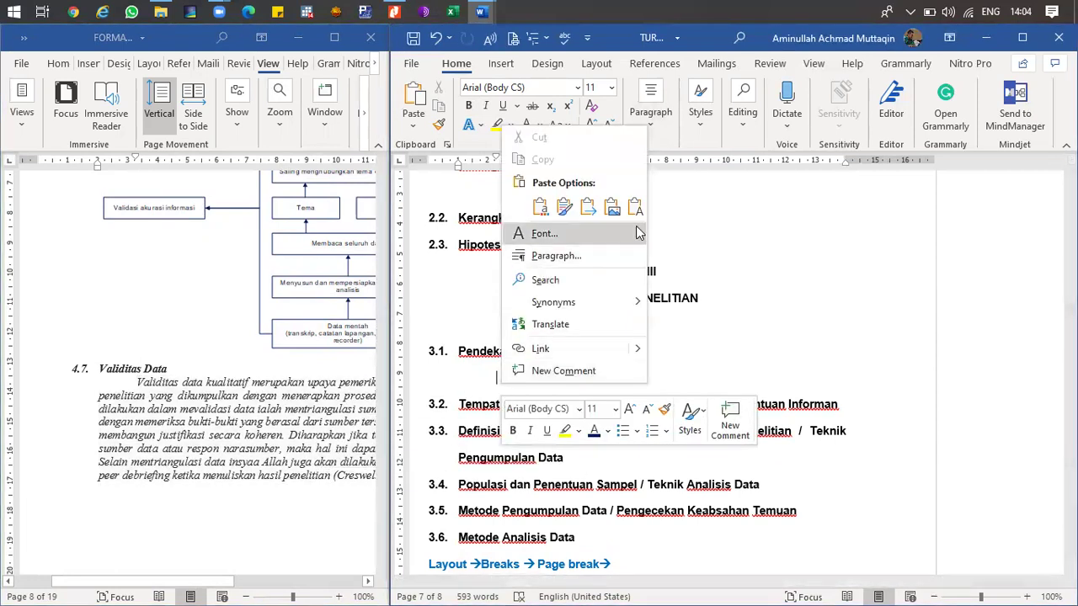
{"action": "left_click", "coordinate": [570, 167]}
{"action": "scroll", "coordinate": [637, 213], "scroll_direction": "down", "scroll_amount": 3}
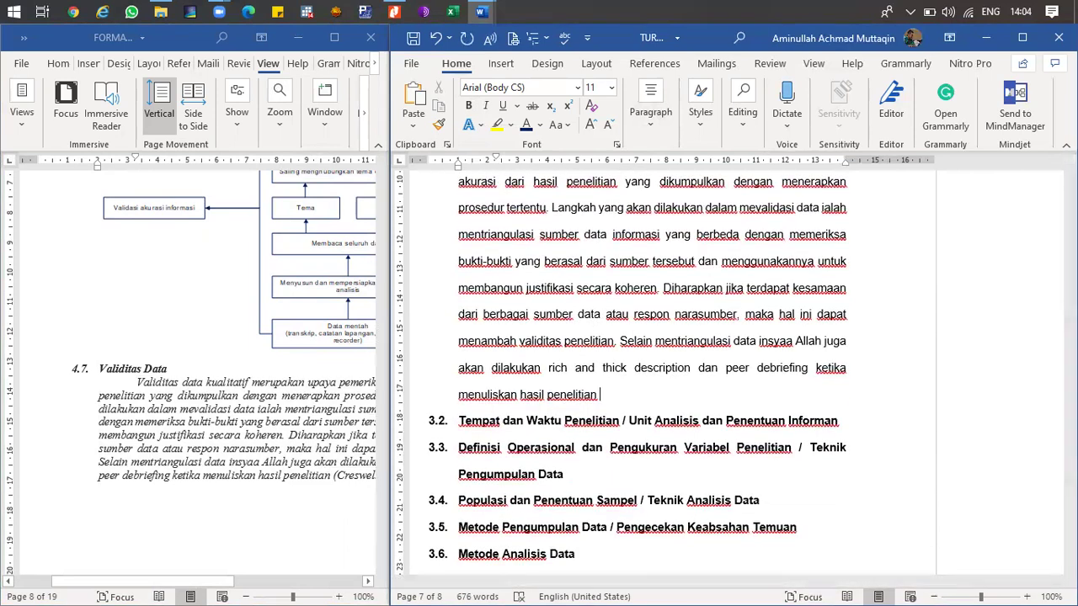
{"action": "left_click", "coordinate": [654, 65]}
{"action": "left_click", "coordinate": [679, 116]}
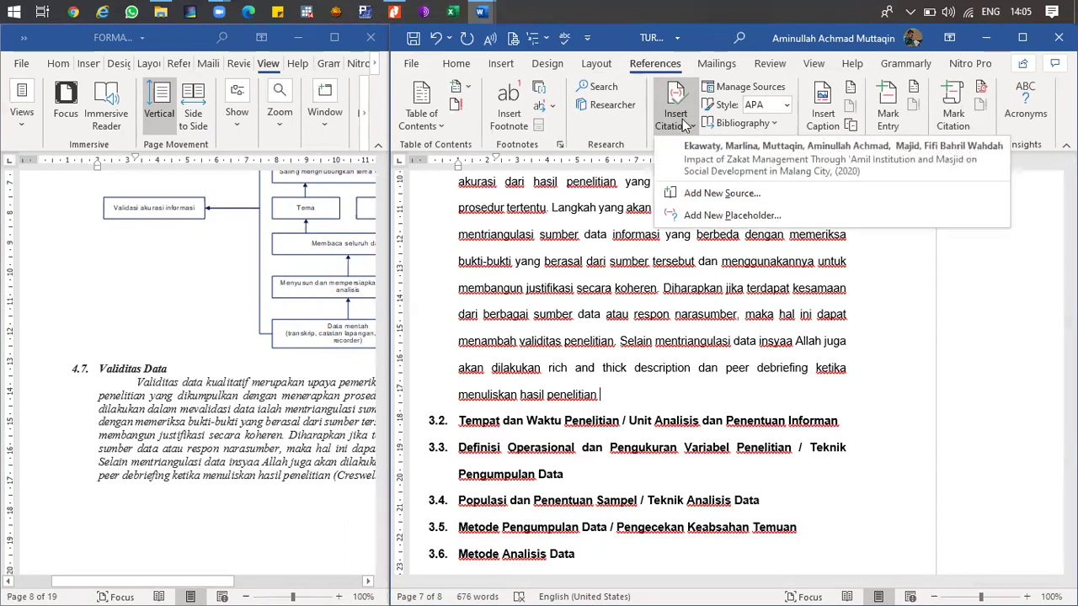
{"action": "left_click", "coordinate": [697, 199]}
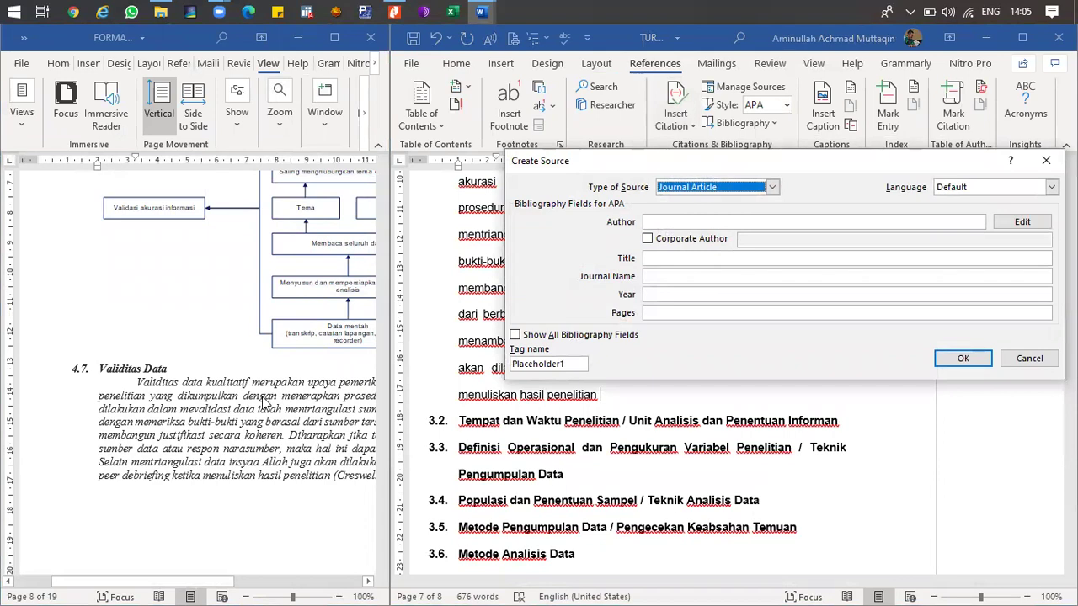
{"action": "left_click", "coordinate": [1025, 360]}
- Examine the book and journal reference examples in the guide's Sitasi section, zoomed out to 90%
{"action": "scroll", "coordinate": [330, 379], "scroll_direction": "down", "scroll_amount": 5}
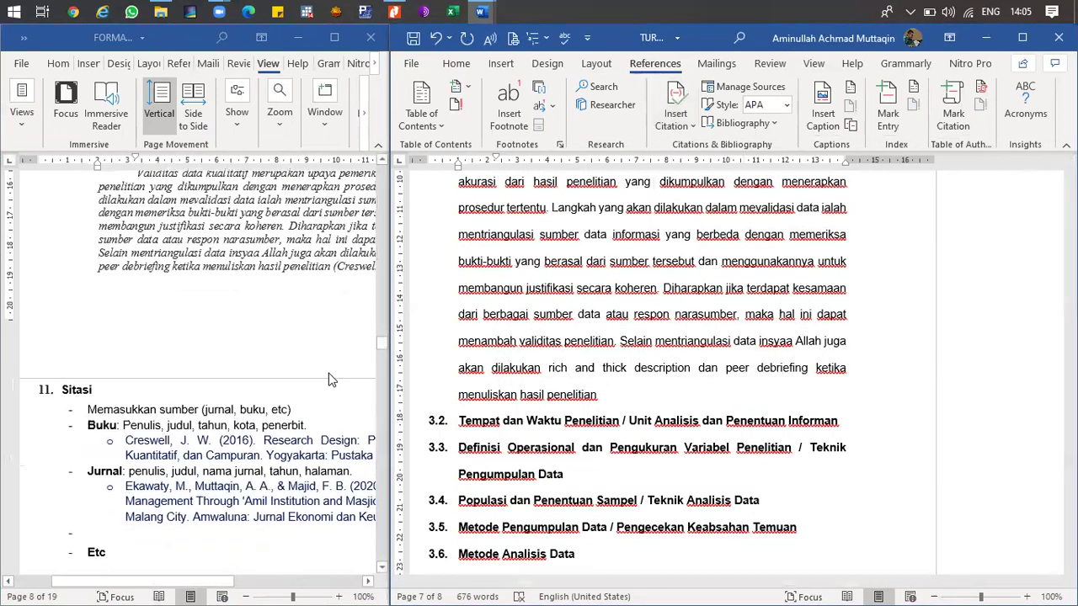
{"action": "scroll", "coordinate": [330, 380], "scroll_direction": "down", "scroll_amount": 3}
{"action": "left_click_drag", "start_coordinate": [230, 581], "coordinate": [265, 586]}
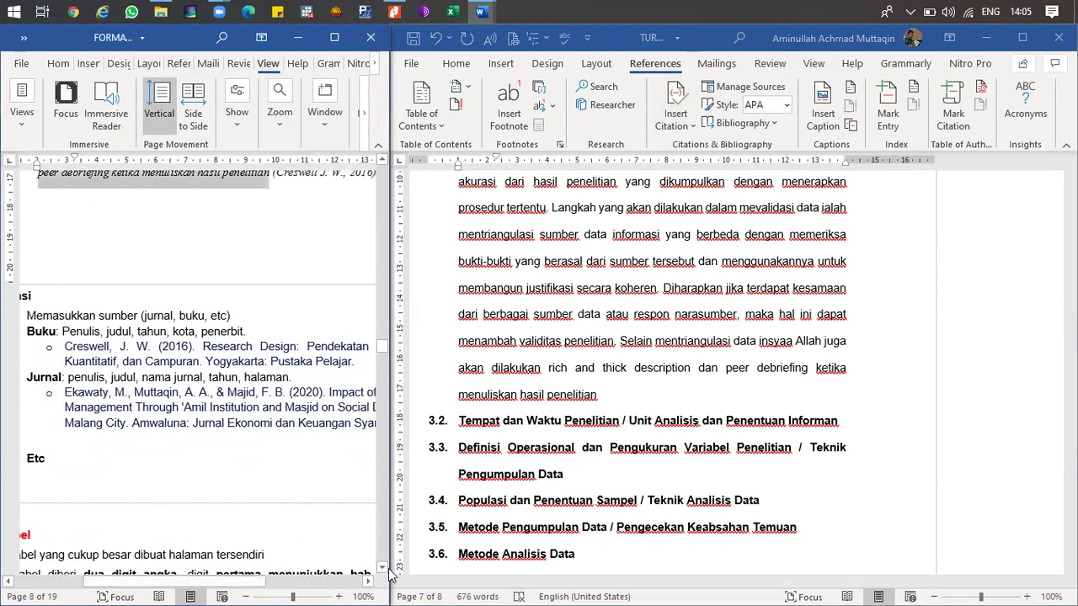
{"action": "left_click_drag", "start_coordinate": [389, 572], "coordinate": [394, 572]}
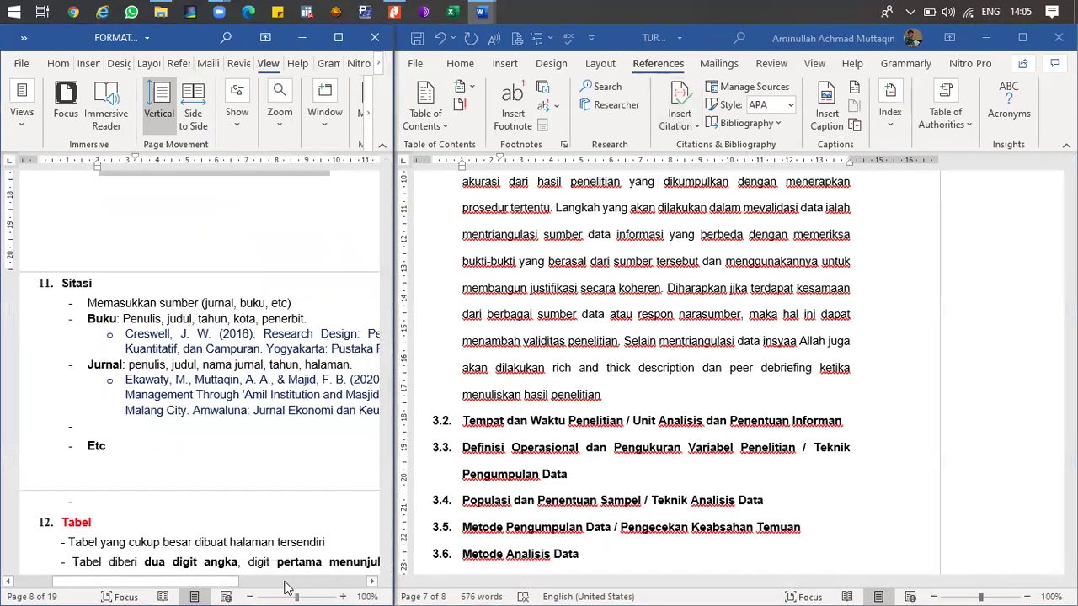
{"action": "left_click", "coordinate": [249, 595]}
{"action": "left_click_drag", "start_coordinate": [210, 579], "coordinate": [261, 586]}
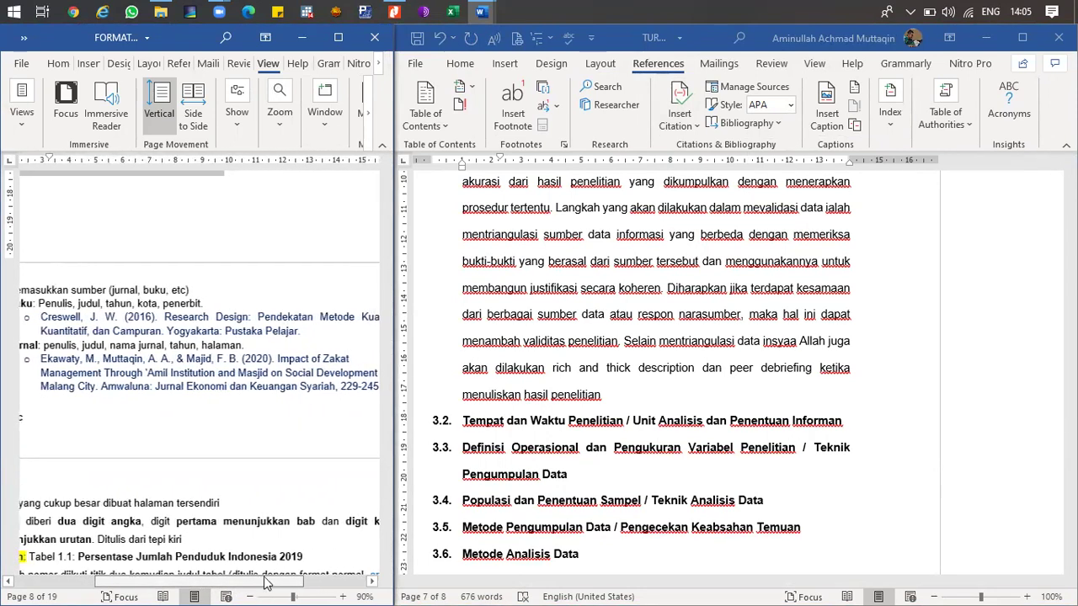
- Create a new citation source at the end of the 3.1 paragraph, entering the author's name and the title "Research Design"
{"action": "left_click", "coordinate": [564, 408]}
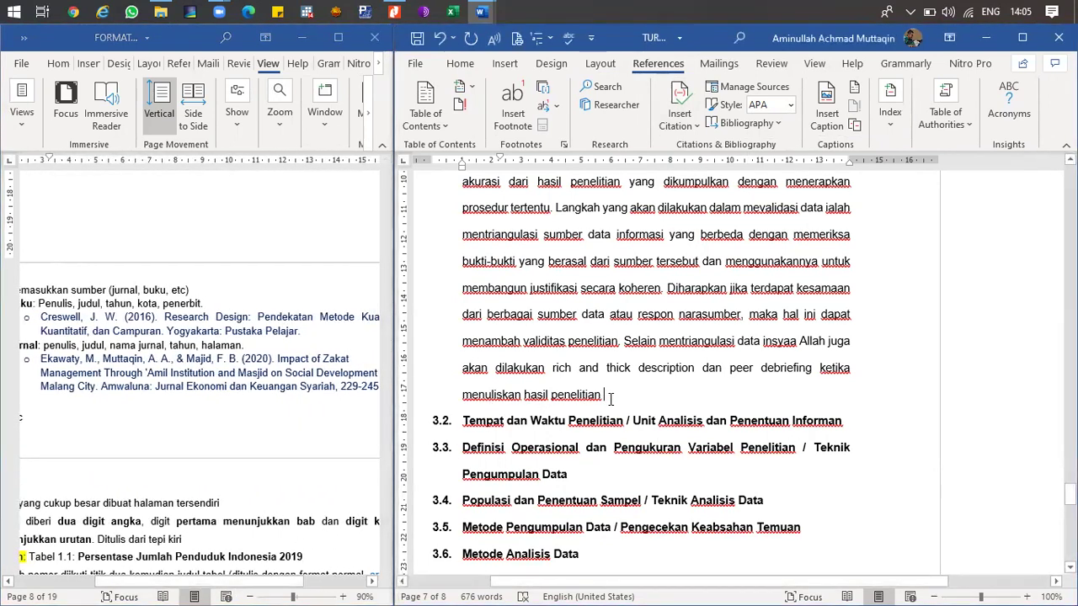
{"action": "left_click", "coordinate": [687, 125]}
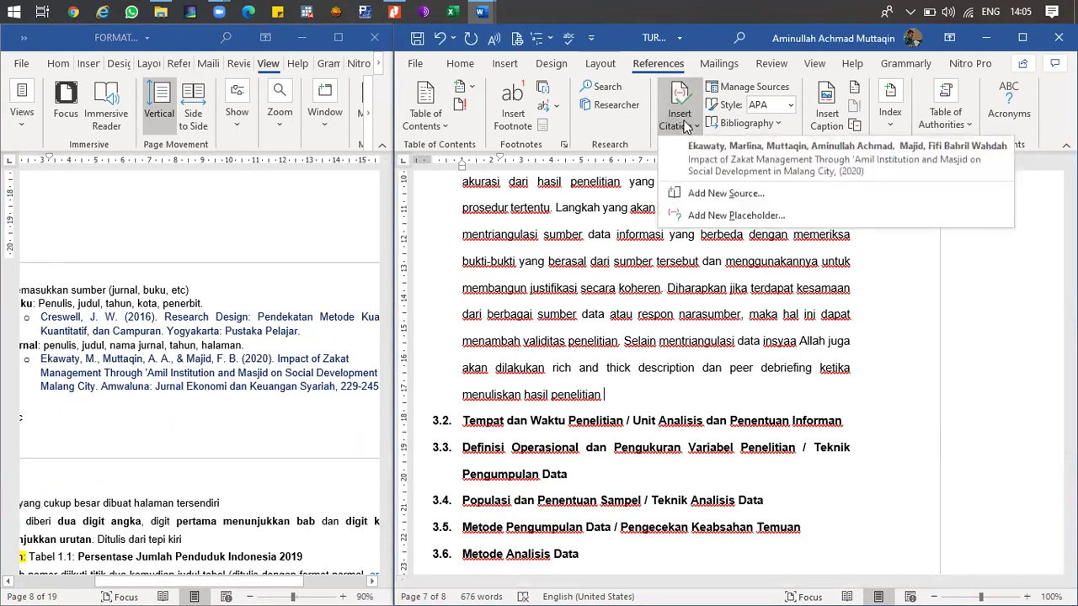
{"action": "left_click", "coordinate": [714, 195]}
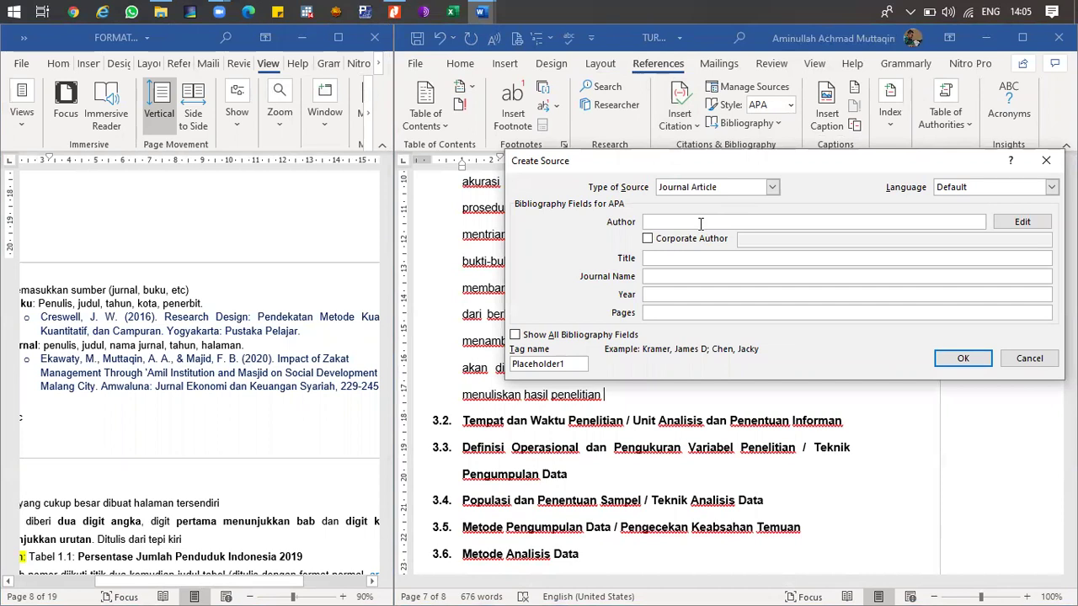
{"action": "type", "text": "J. W. Creswell"}
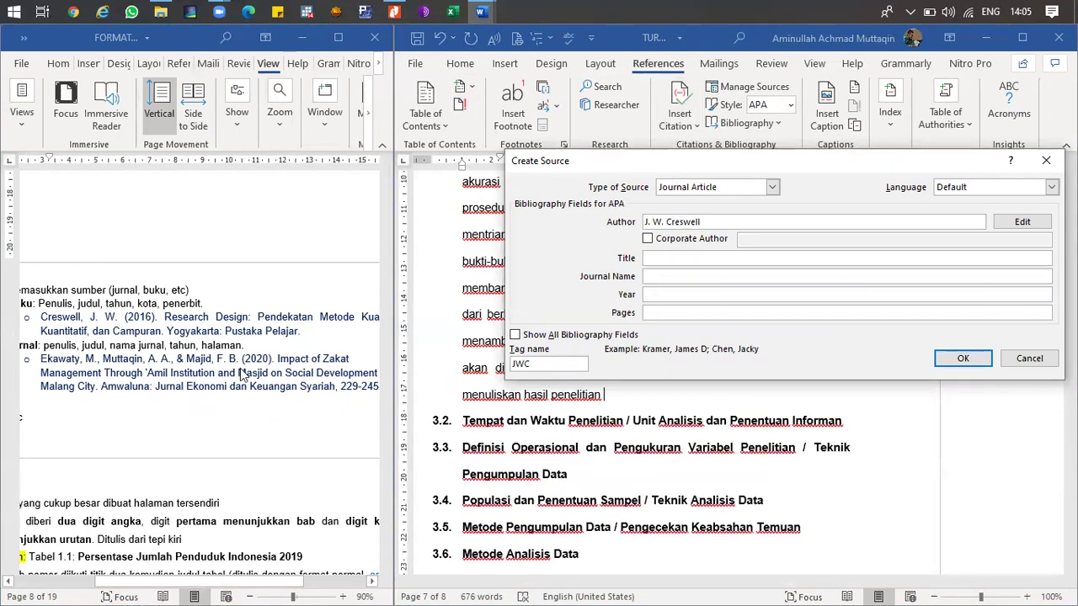
{"action": "left_click", "coordinate": [646, 258]}
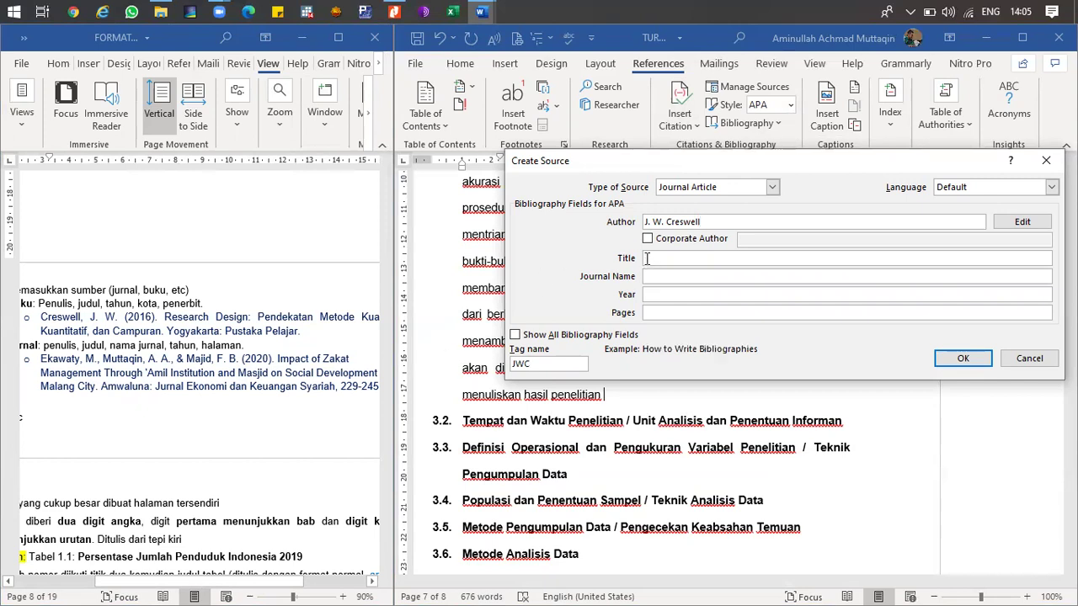
{"action": "type", "text": "Research Design"}
{"action": "left_click", "coordinate": [652, 277]}
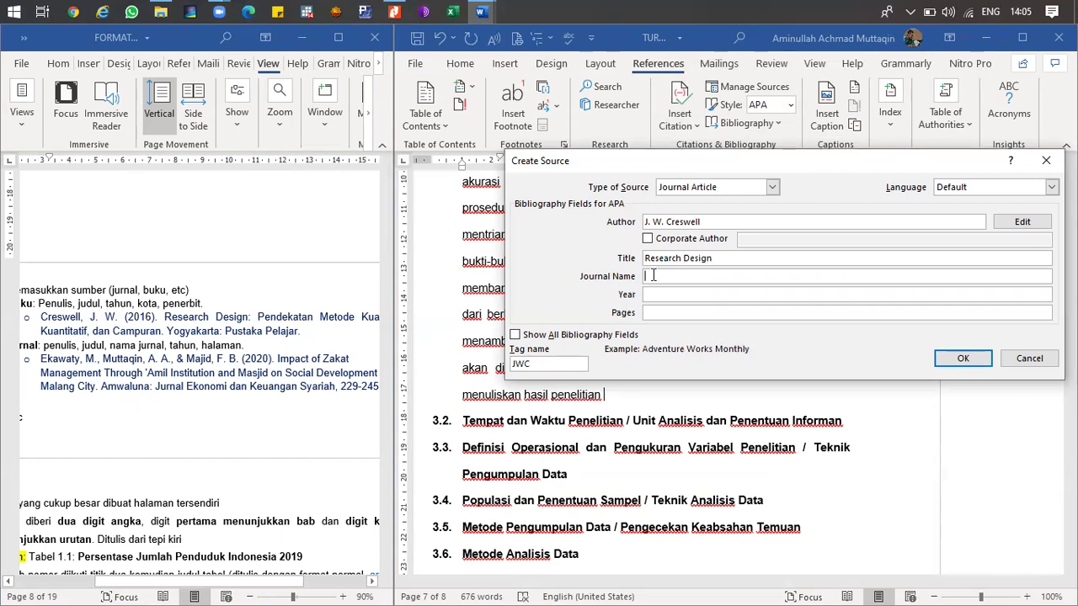
- Change the source type to Book and enter the year 2016, city Yogyakarta and publisher Pustaka Pelajar
{"action": "left_click", "coordinate": [772, 187]}
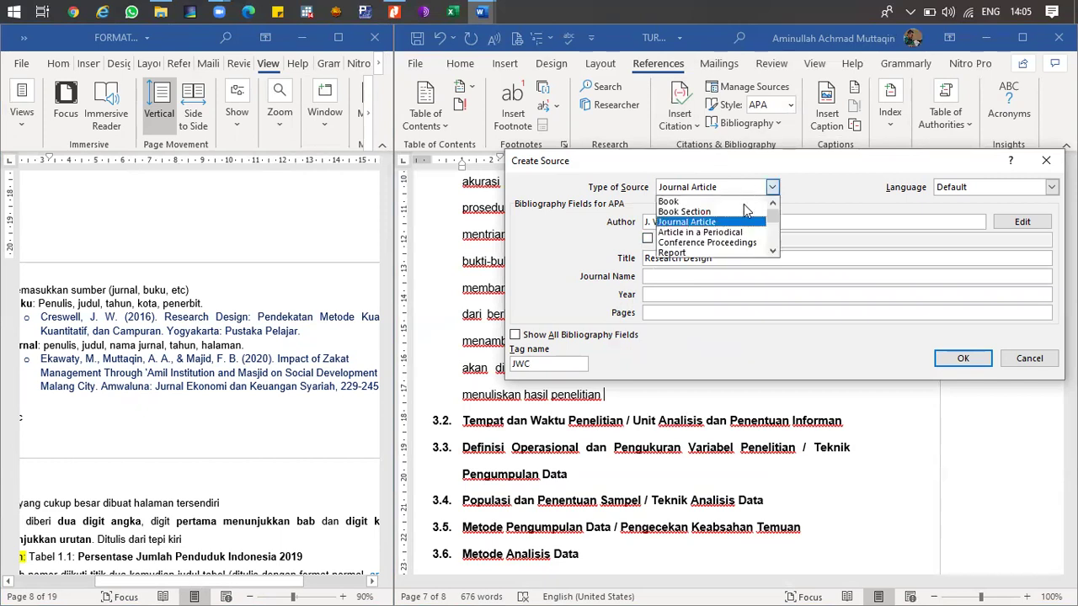
{"action": "left_click", "coordinate": [739, 202]}
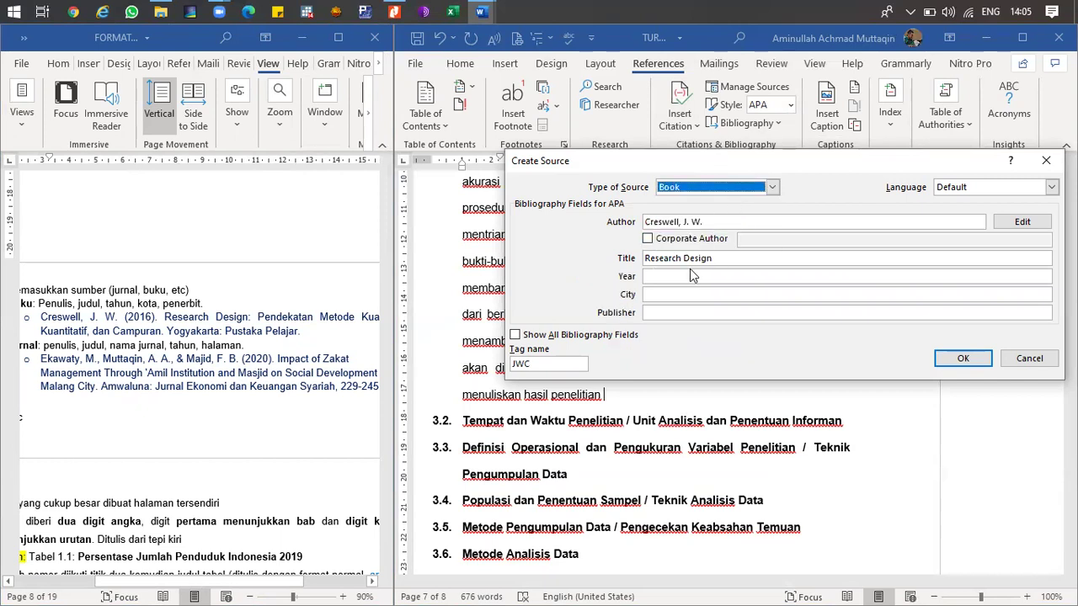
{"action": "left_click", "coordinate": [692, 276]}
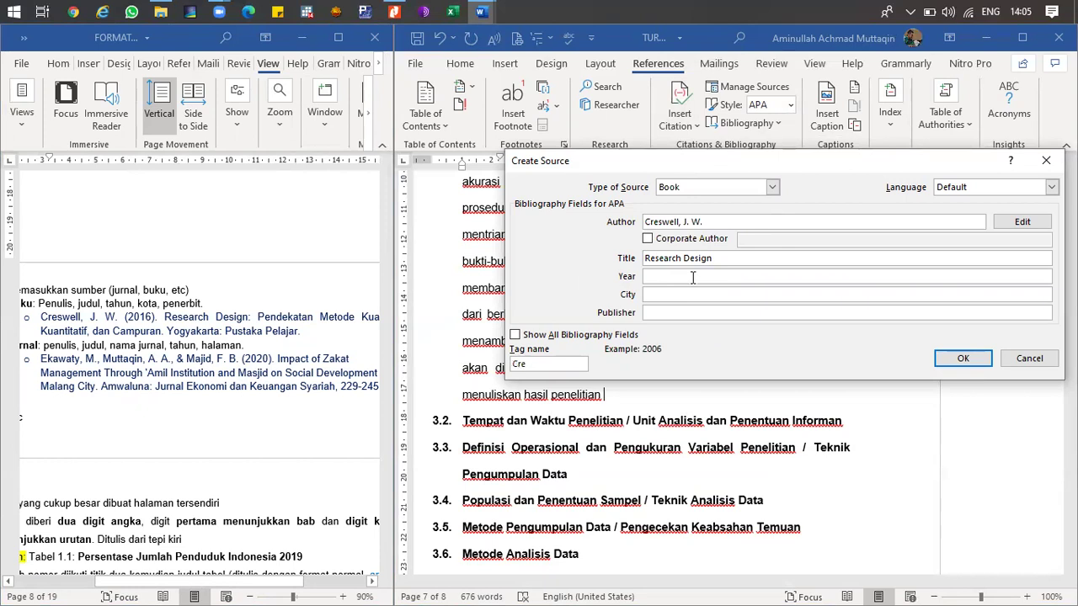
{"action": "type", "text": "2016"}
{"action": "left_click", "coordinate": [708, 295]}
{"action": "type", "text": "Yogyakarta"}
{"action": "left_click", "coordinate": [717, 312]}
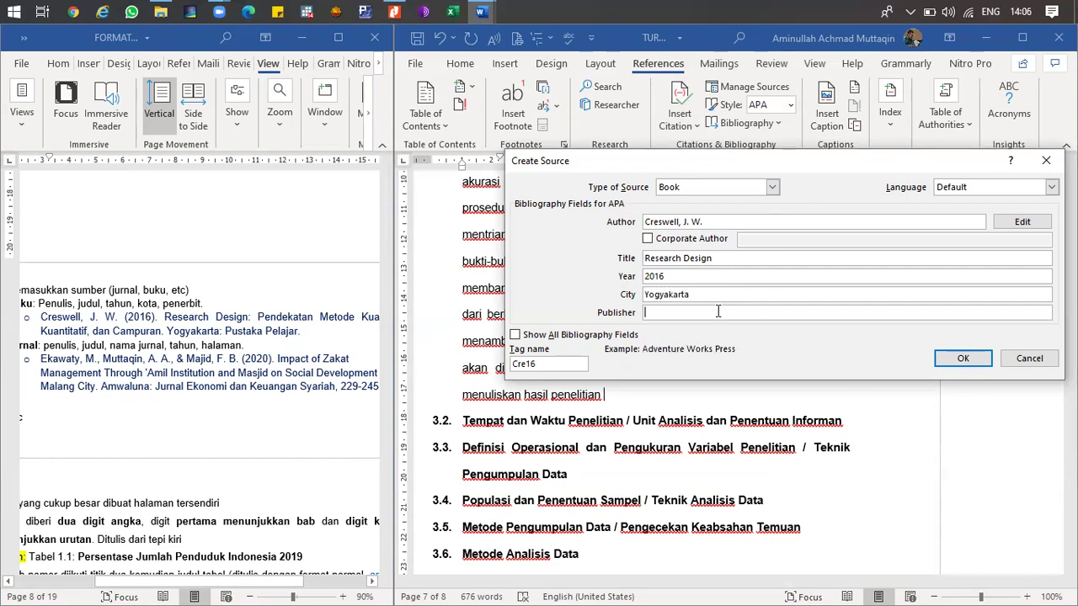
{"action": "type", "text": "Pustaka Pelajar"}
- Review each field of the book source and insert its citation at the end of the 3.1 paragraph
{"action": "left_click", "coordinate": [716, 223]}
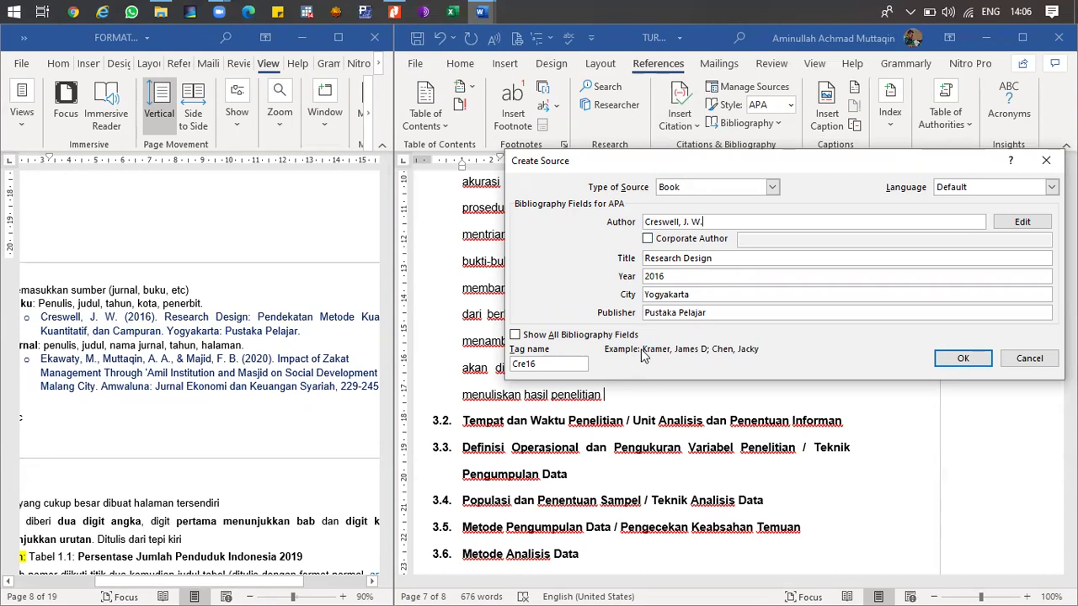
{"action": "left_click", "coordinate": [698, 262]}
{"action": "left_click", "coordinate": [694, 278]}
{"action": "left_click", "coordinate": [681, 296]}
{"action": "left_click", "coordinate": [681, 314]}
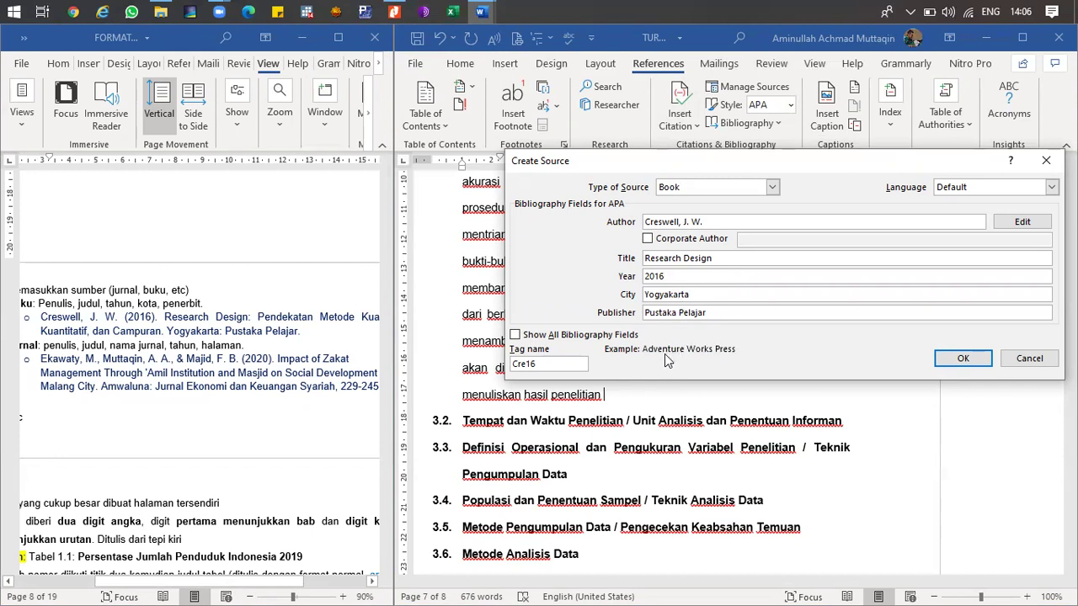
{"action": "left_click", "coordinate": [960, 358]}
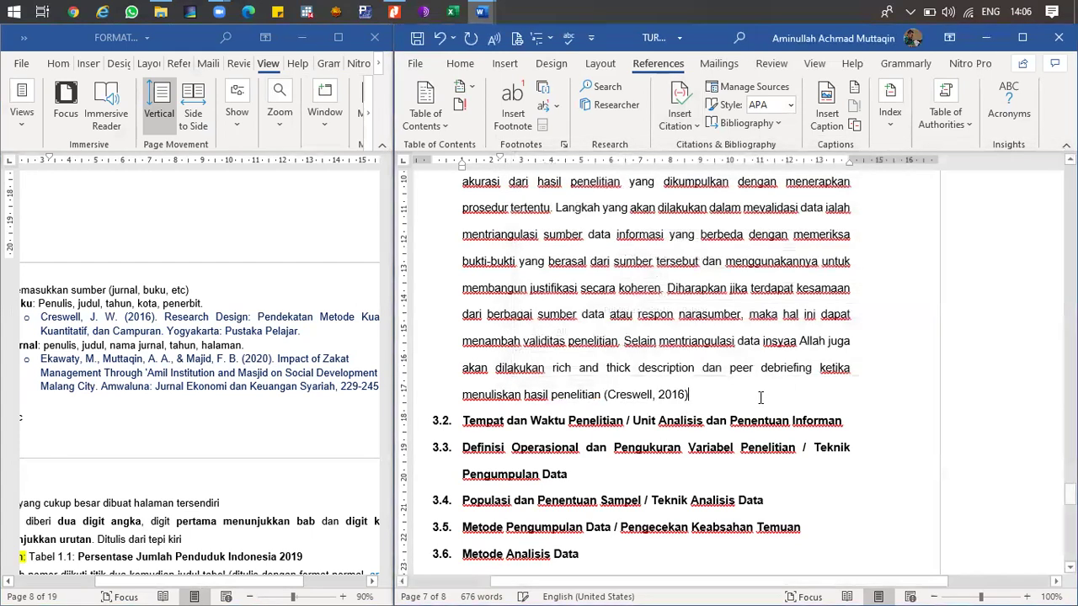
{"action": "left_click", "coordinate": [718, 396]}
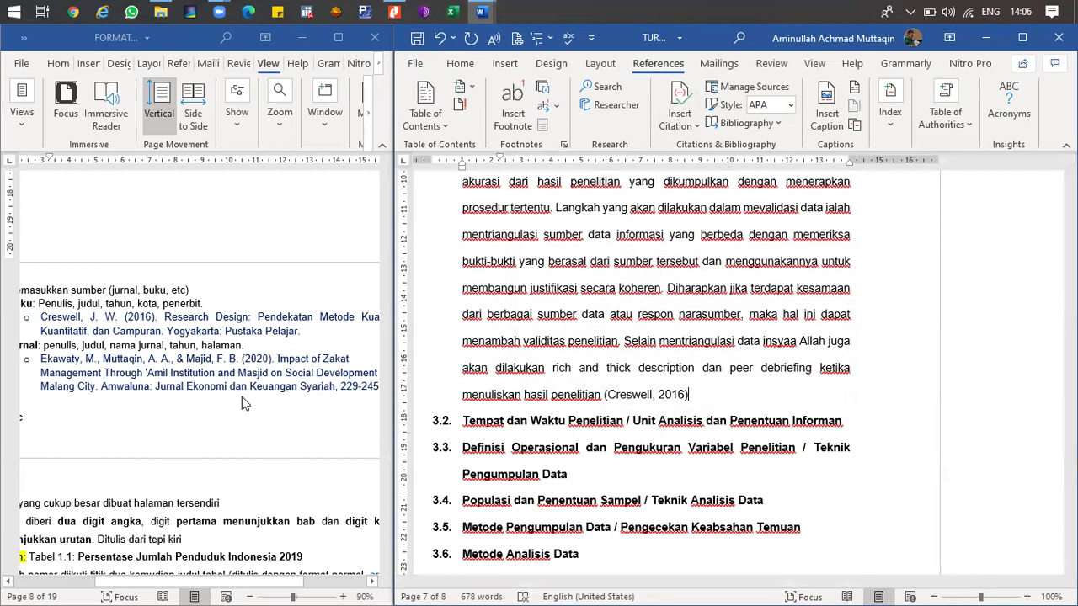
- Copy the guide's Analisis dan Interpretasi Data text from "Analisis dalam penelitian kualitatif" through "rumusan masalah penelitian"
{"action": "scroll", "coordinate": [256, 434], "scroll_direction": "up", "scroll_amount": 10}
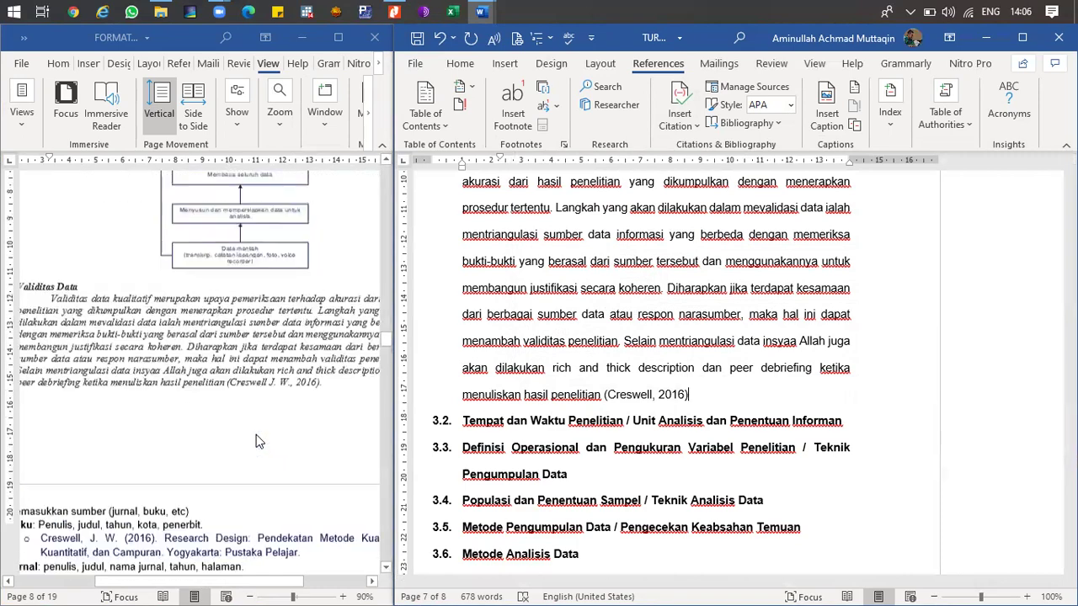
{"action": "scroll", "coordinate": [256, 435], "scroll_direction": "up", "scroll_amount": 5}
{"action": "left_click", "coordinate": [234, 379]}
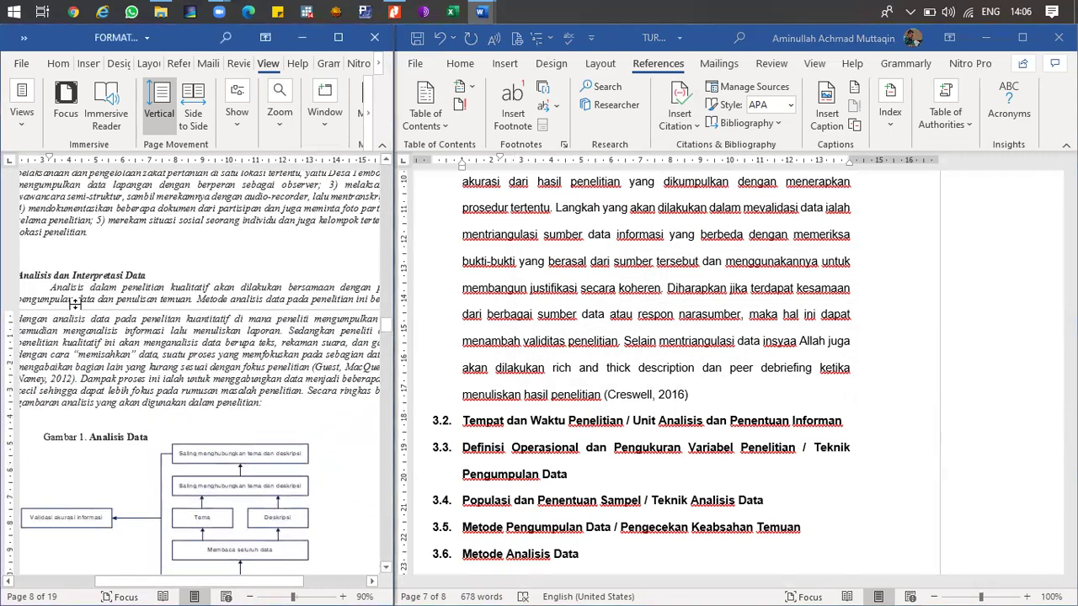
{"action": "left_click", "coordinate": [53, 288]}
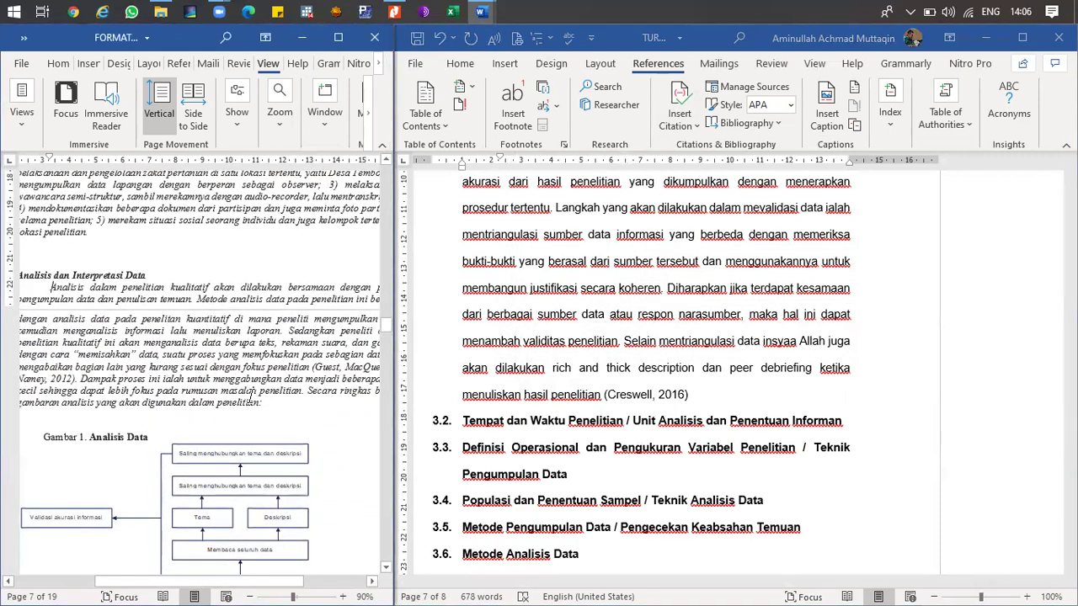
{"action": "left_click", "coordinate": [302, 394], "text": "shift"}
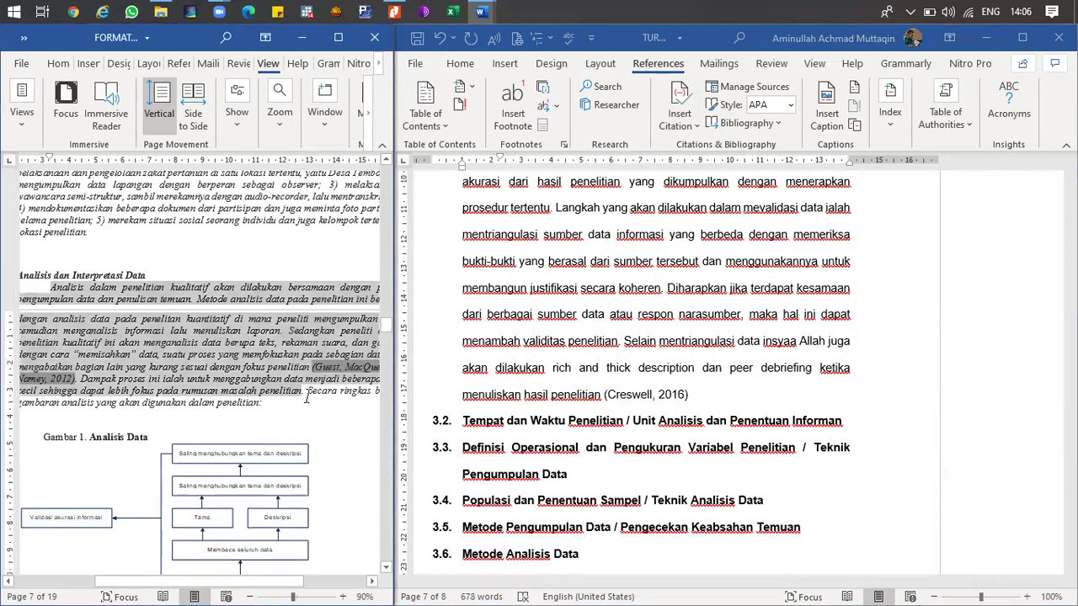
{"action": "left_click", "coordinate": [484, 423]}
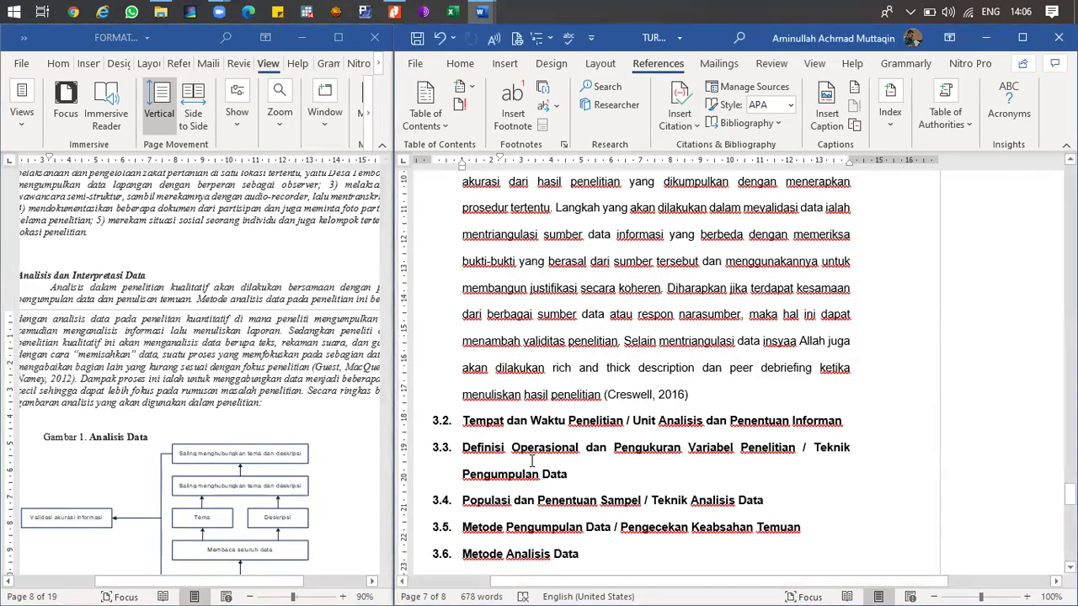
- Add an unnumbered, non-bold paragraph below heading 3.3 with a 1.27 cm first-line indent
{"action": "left_click", "coordinate": [609, 478]}
{"action": "key", "text": "Return"}
{"action": "key", "text": "BackSpace"}
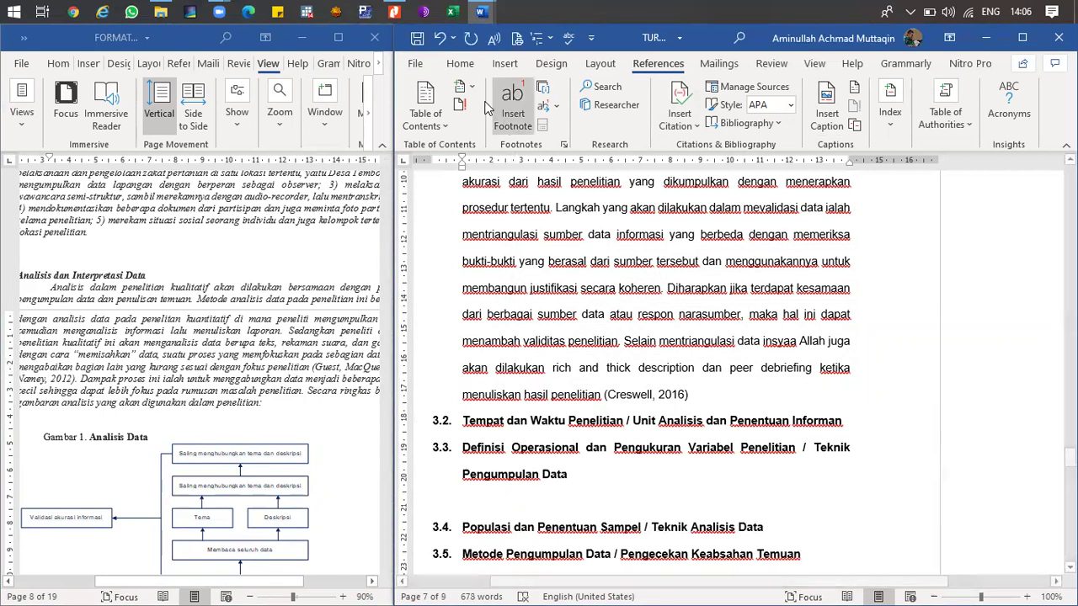
{"action": "left_click", "coordinate": [460, 64]}
{"action": "left_click", "coordinate": [479, 118]}
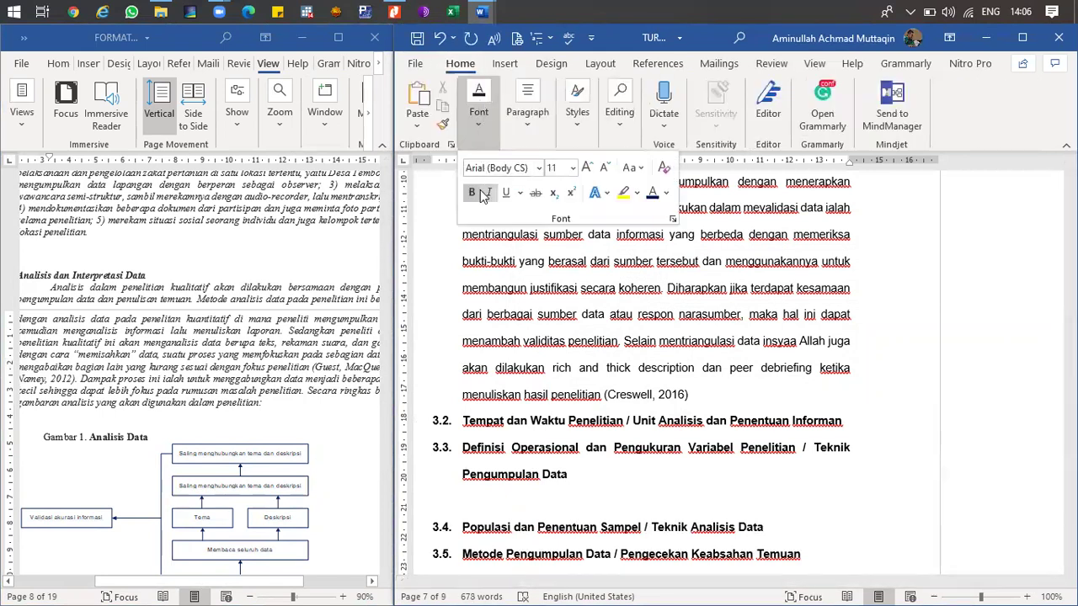
{"action": "left_click", "coordinate": [542, 139]}
{"action": "left_click", "coordinate": [542, 139]}
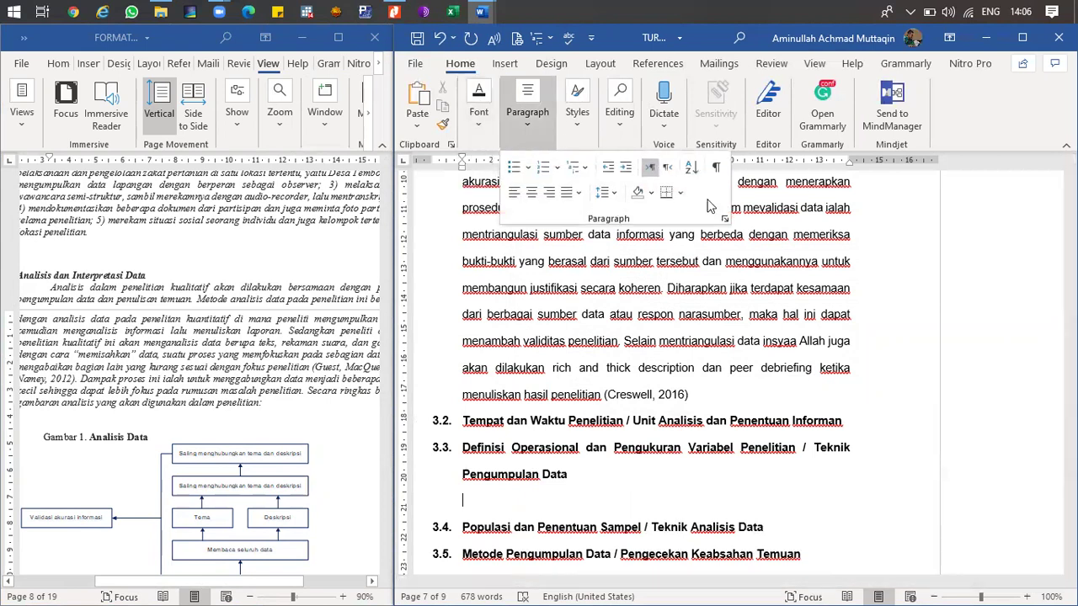
{"action": "left_click", "coordinate": [723, 218]}
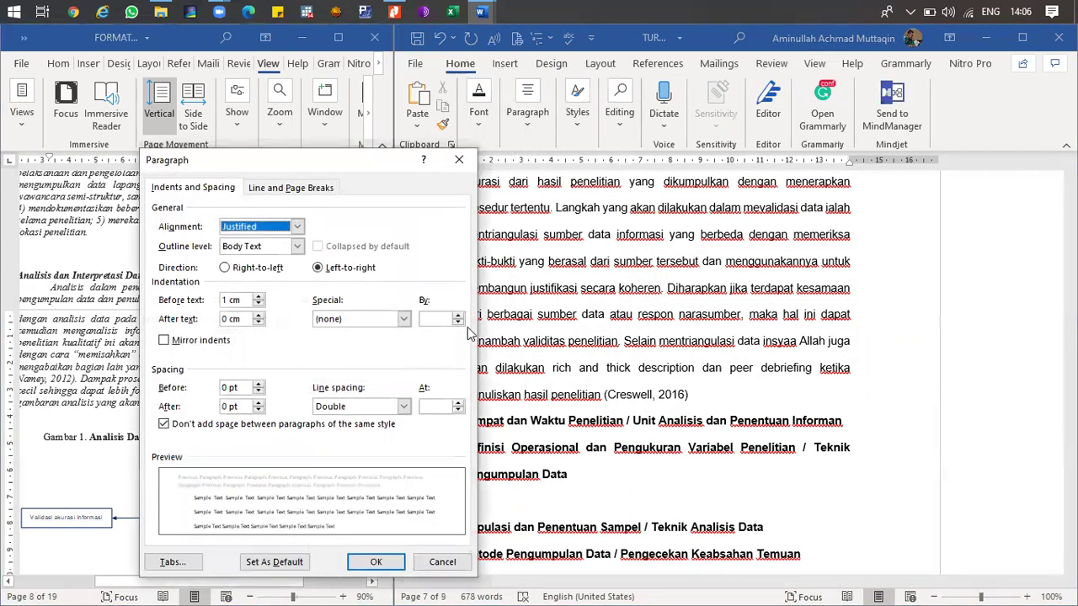
{"action": "left_click", "coordinate": [403, 318]}
{"action": "left_click", "coordinate": [354, 342]}
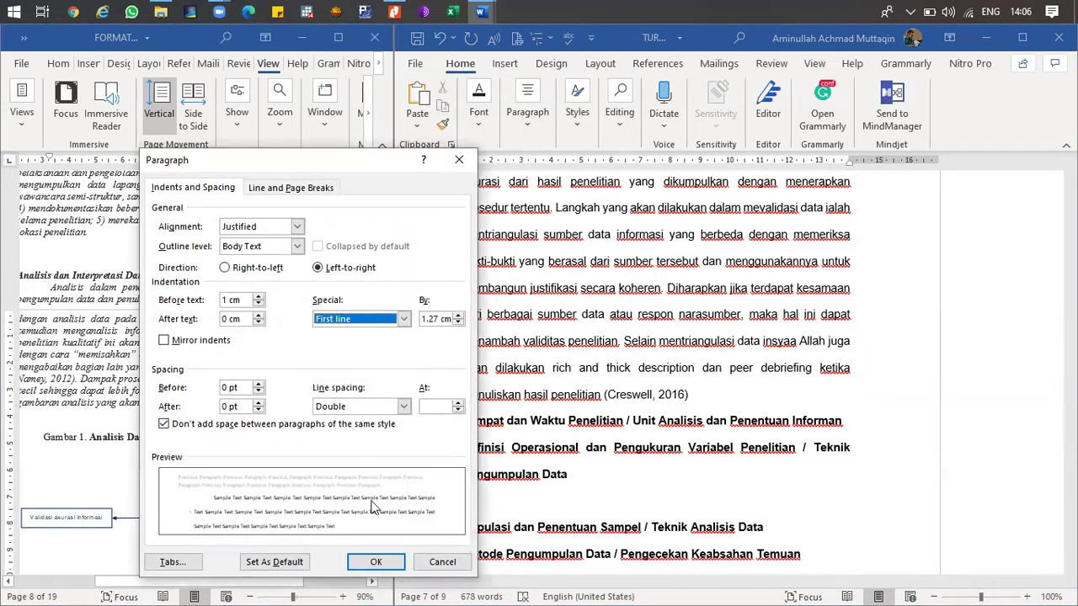
{"action": "left_click", "coordinate": [376, 562]}
- Paste the copied data analysis text into the empty paragraph under heading 3.3, dropping its italic formatting
{"action": "right_click", "coordinate": [509, 509]}
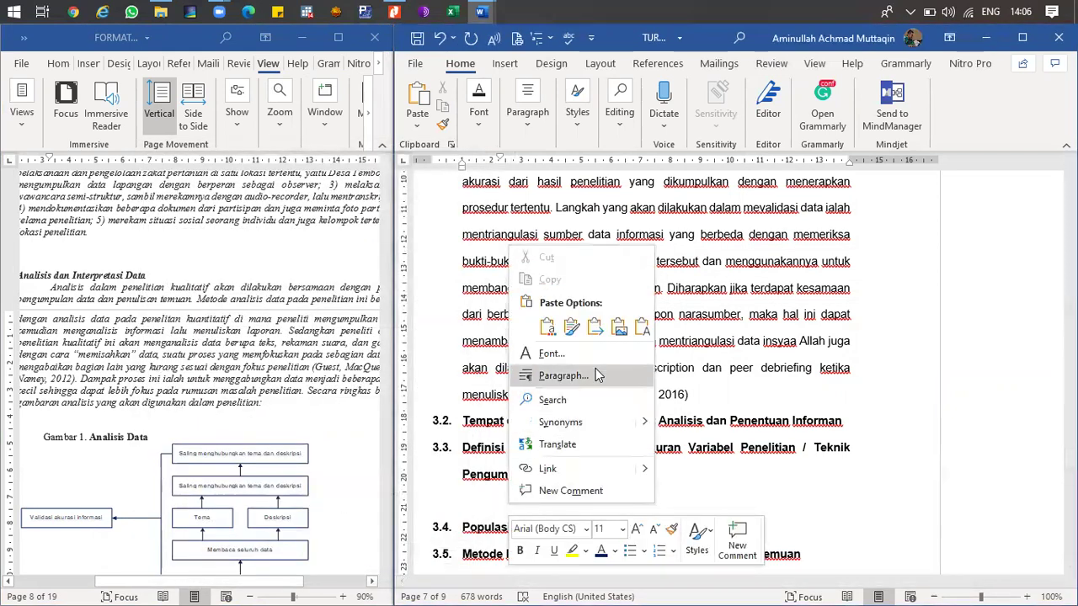
{"action": "left_click", "coordinate": [629, 307]}
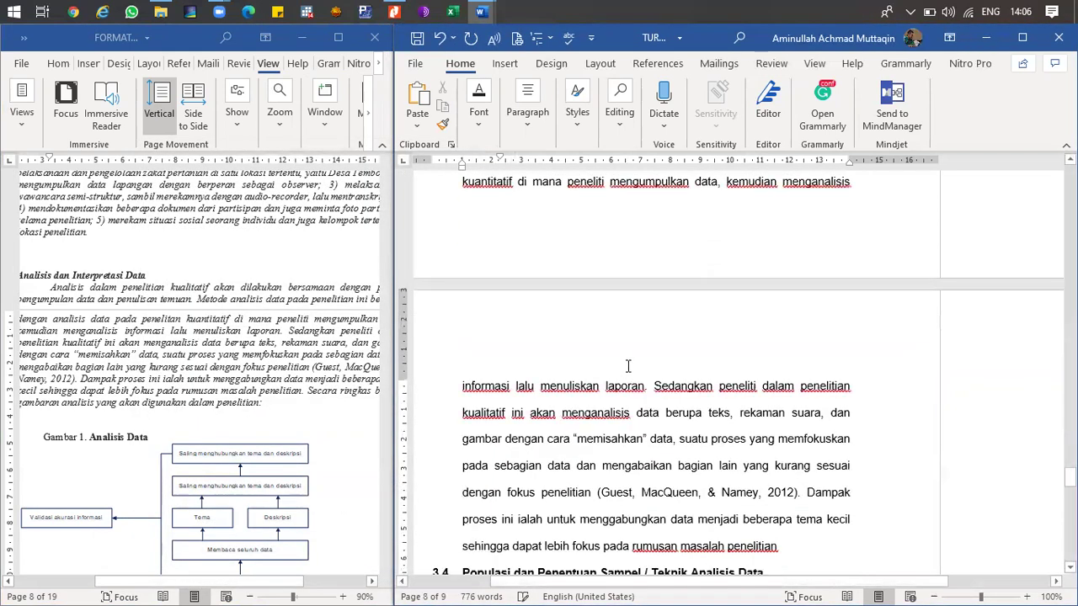
{"action": "scroll", "coordinate": [663, 495], "scroll_direction": "up", "scroll_amount": 4}
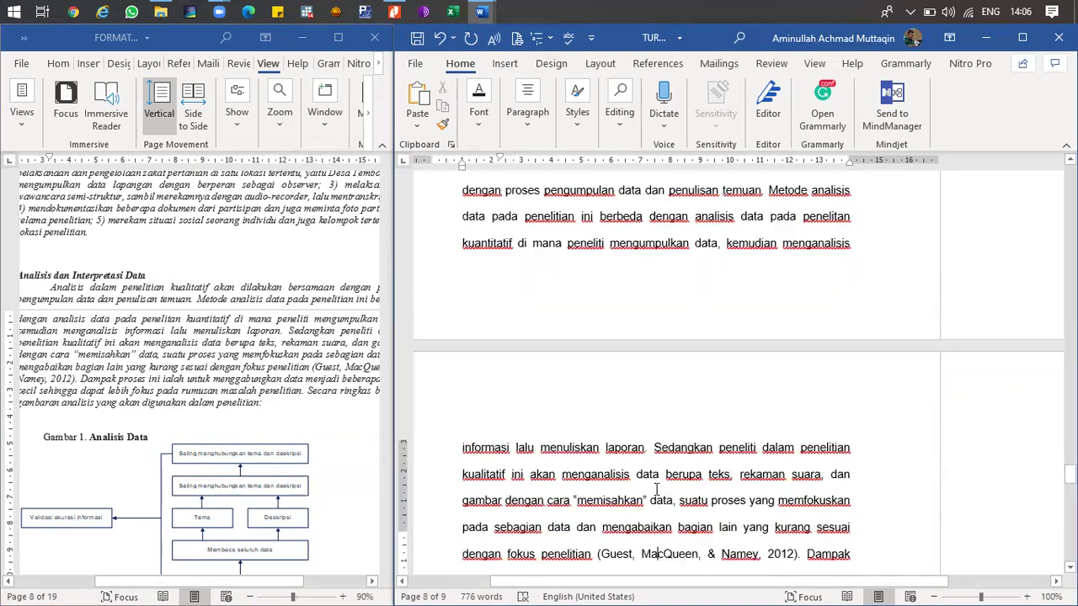
{"action": "scroll", "coordinate": [645, 404], "scroll_direction": "down", "scroll_amount": 5}
{"action": "scroll", "coordinate": [700, 421], "scroll_direction": "down", "scroll_amount": 4}
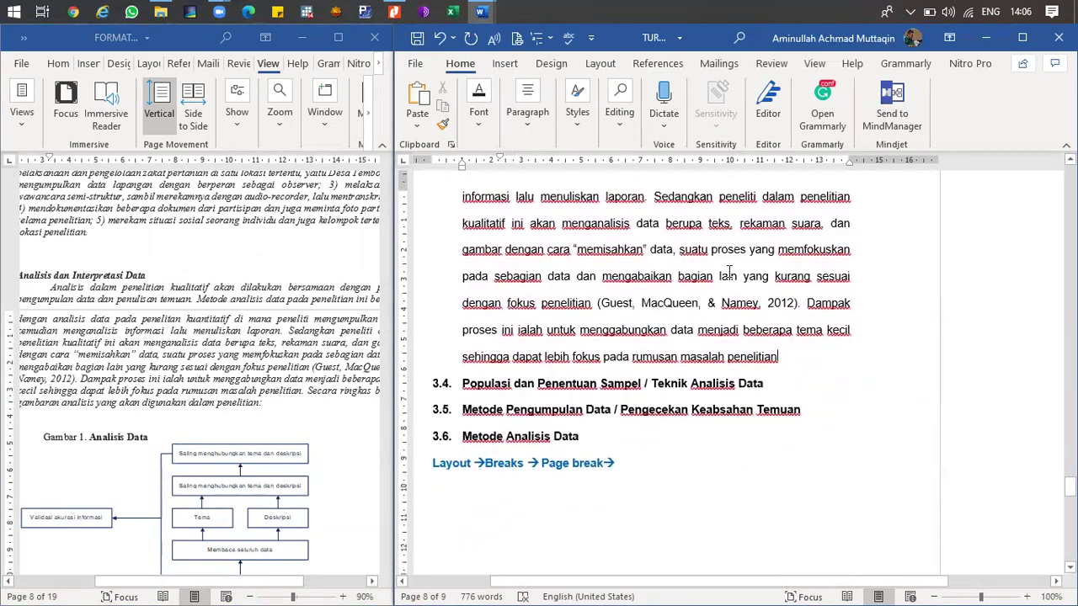
{"action": "left_click", "coordinate": [658, 64]}
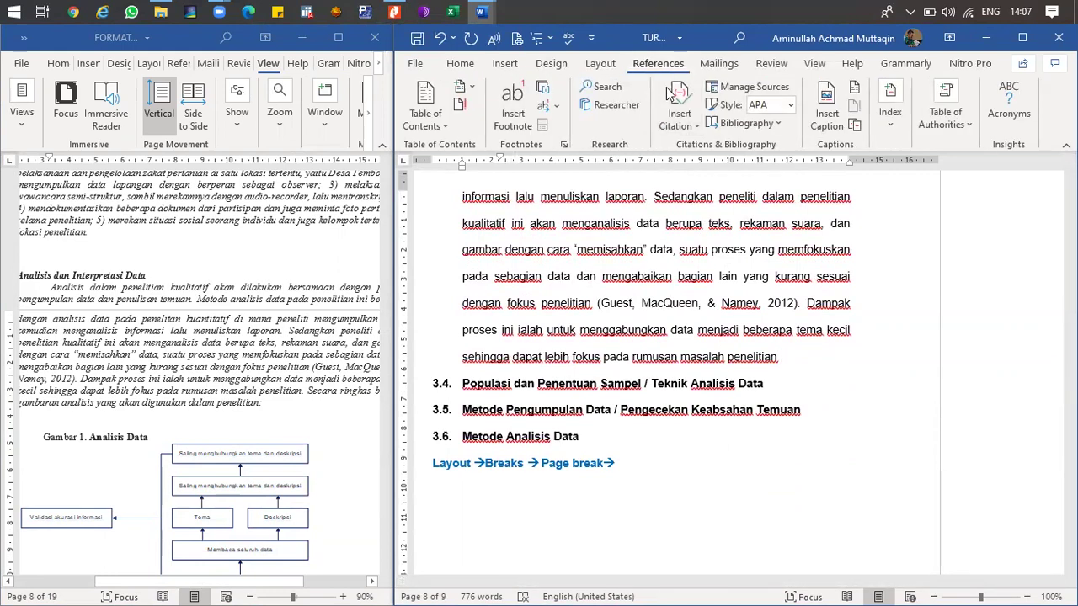
{"action": "left_click", "coordinate": [680, 114]}
{"action": "left_click", "coordinate": [731, 236]}
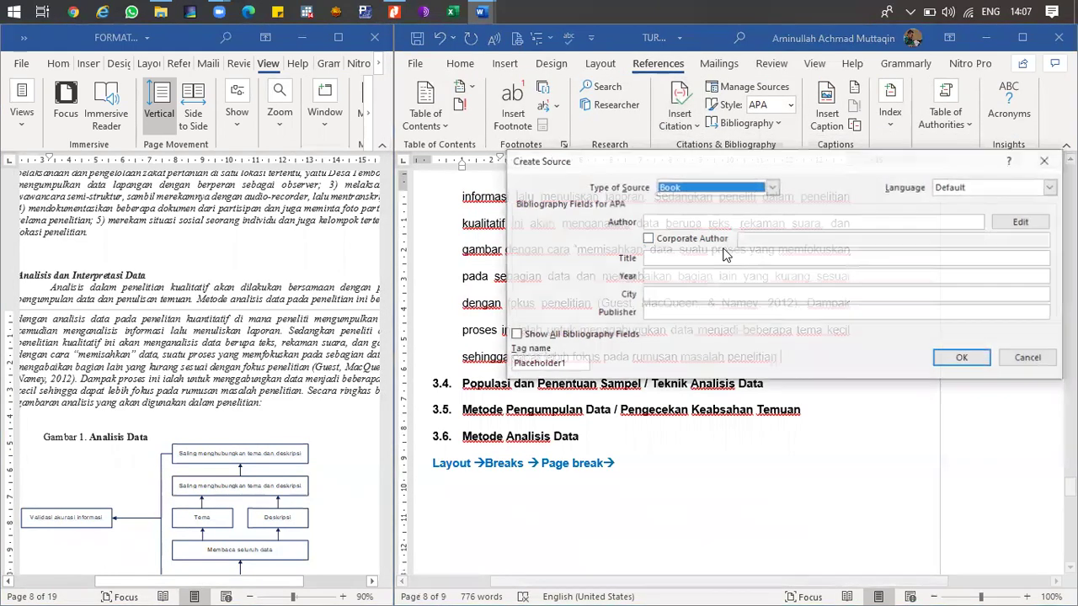
{"action": "left_click", "coordinate": [771, 187]}
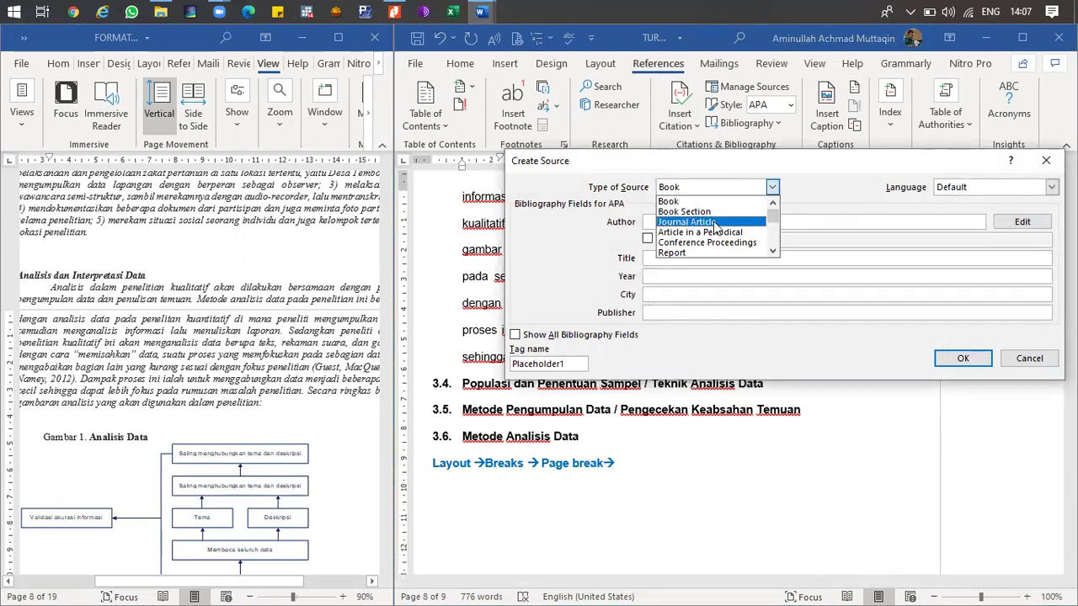
{"action": "scroll", "coordinate": [709, 238], "scroll_direction": "down", "scroll_amount": 2}
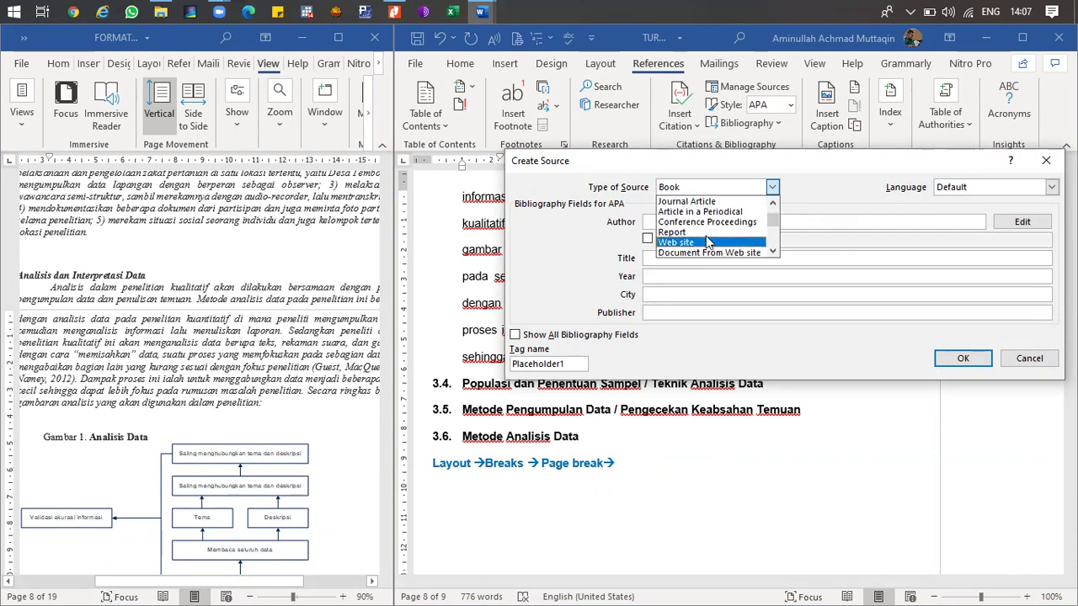
{"action": "scroll", "coordinate": [709, 253], "scroll_direction": "down", "scroll_amount": 4}
{"action": "scroll", "coordinate": [709, 255], "scroll_direction": "down", "scroll_amount": 5}
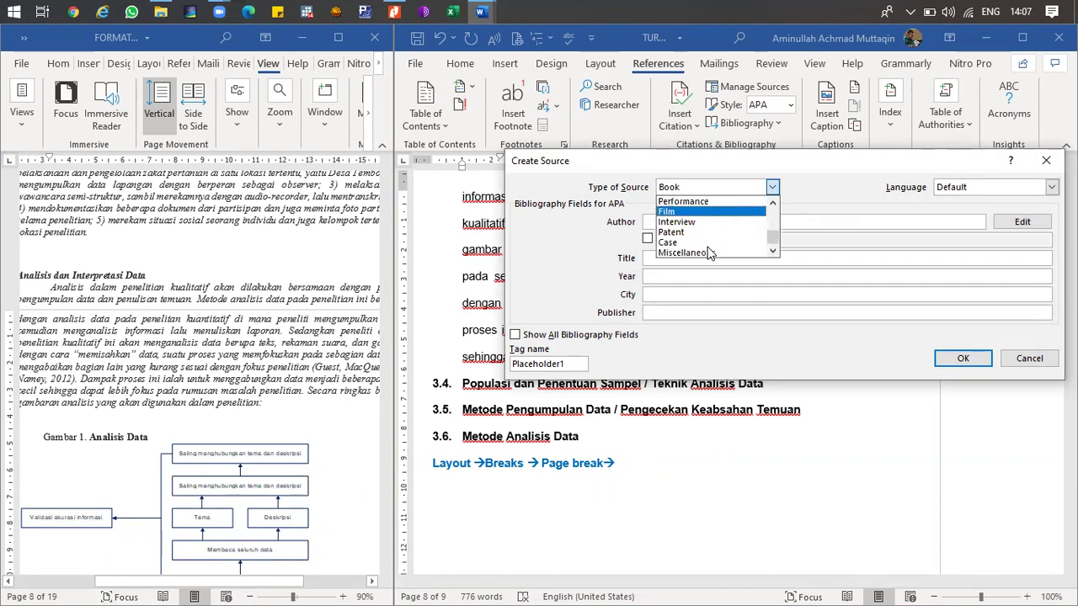
{"action": "scroll", "coordinate": [724, 240], "scroll_direction": "up", "scroll_amount": 11}
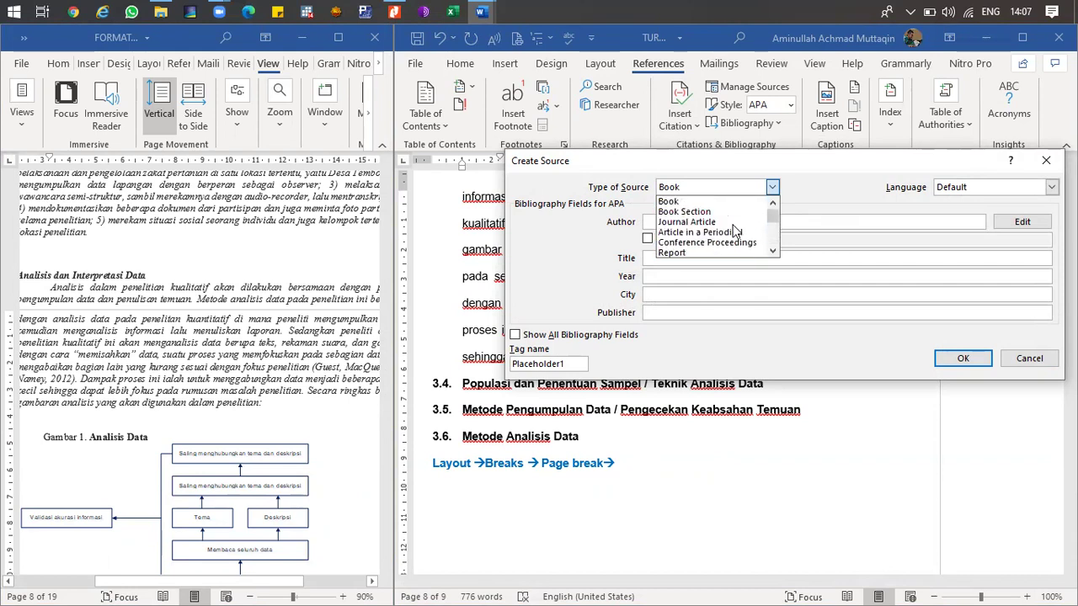
{"action": "left_click", "coordinate": [716, 222]}
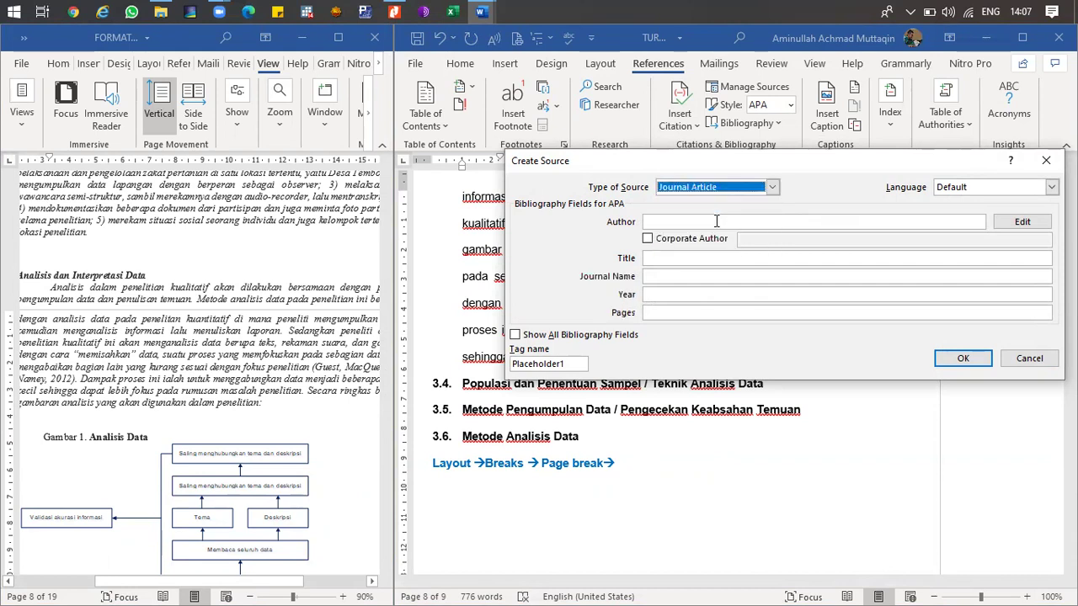
{"action": "left_click", "coordinate": [707, 223]}
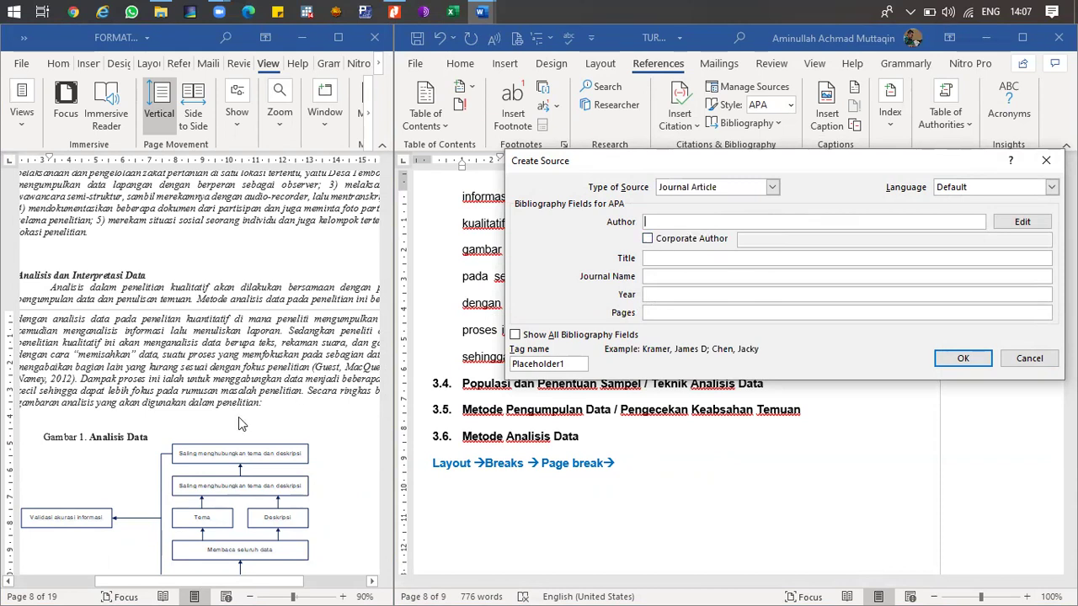
{"action": "left_click", "coordinate": [1029, 358]}
- Start a new Journal Article source for a citation at the end of the 3.3 paragraph and enter its three authors' names
{"action": "scroll", "coordinate": [278, 368], "scroll_direction": "down", "scroll_amount": 15}
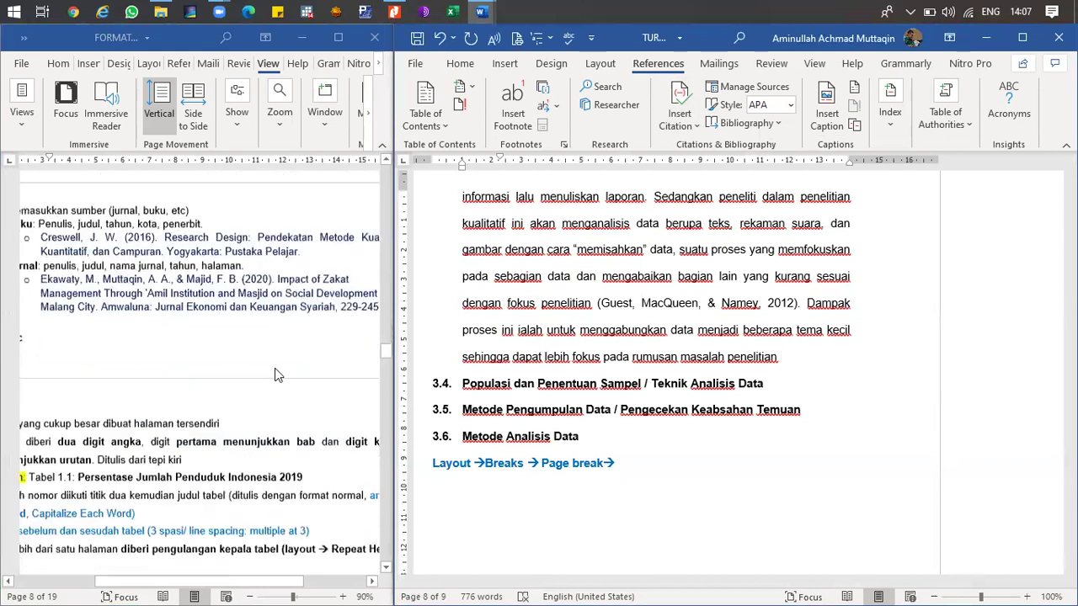
{"action": "left_click", "coordinate": [679, 114]}
{"action": "left_click", "coordinate": [729, 237]}
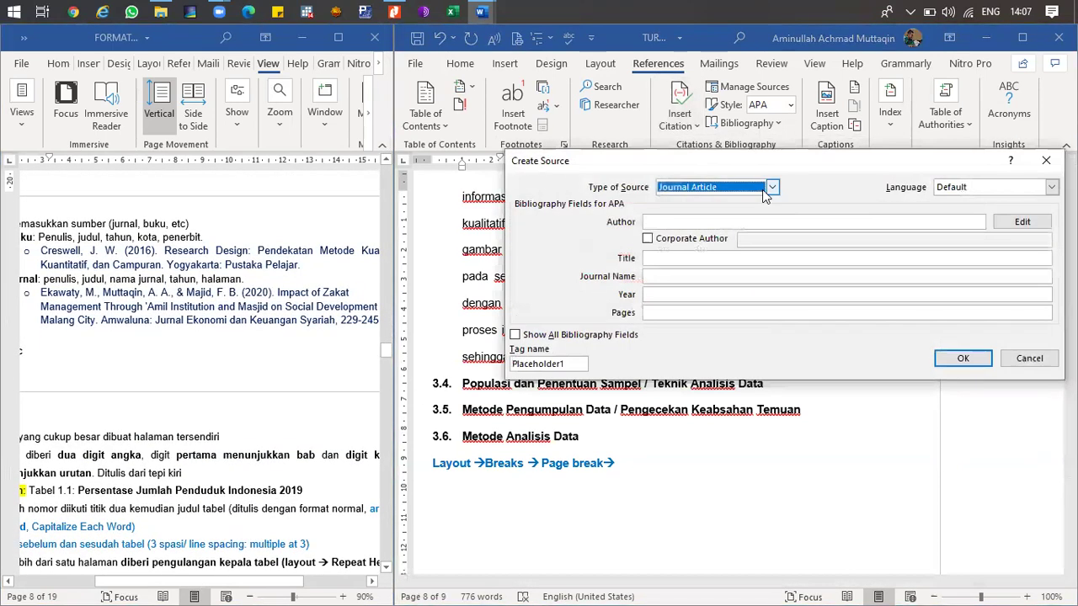
{"action": "left_click", "coordinate": [704, 221]}
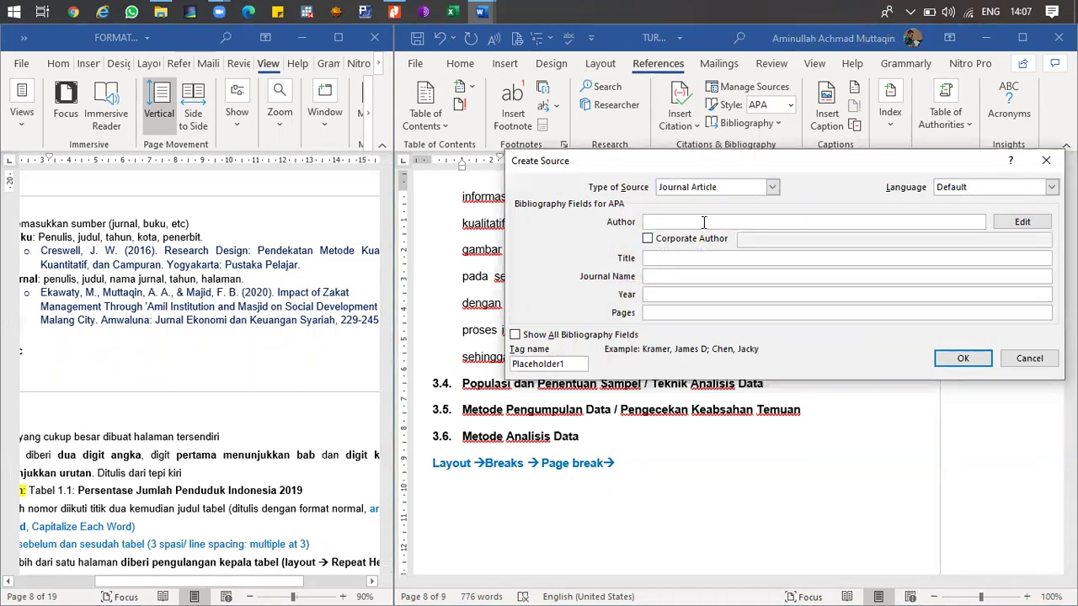
{"action": "type", "text": "Eka; Amin"}
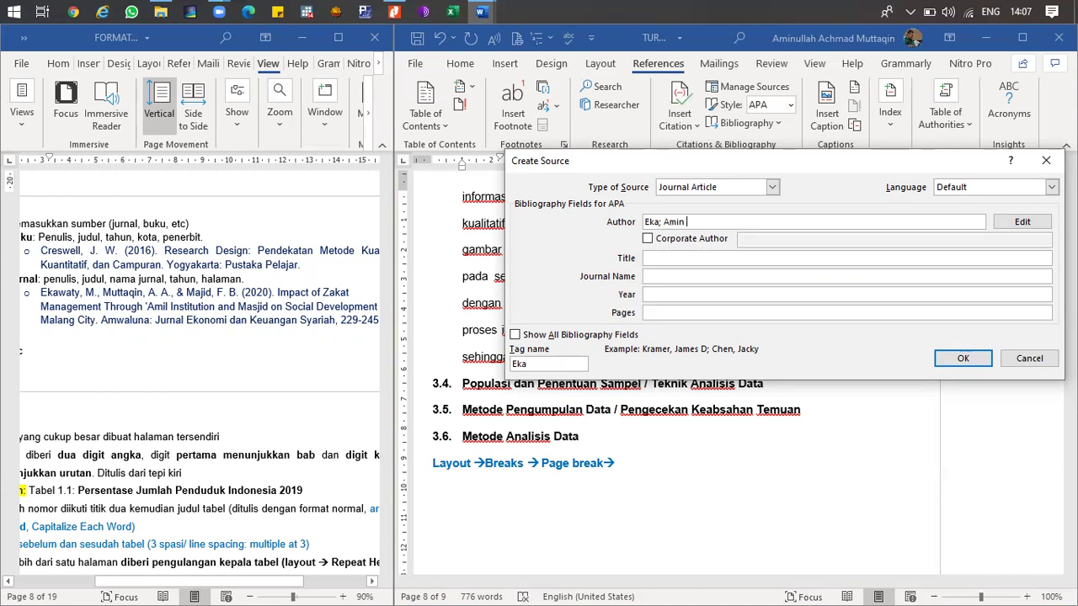
{"action": "type", "text": "mad"}
{"action": "type", "text": "; Fifi Majid"}
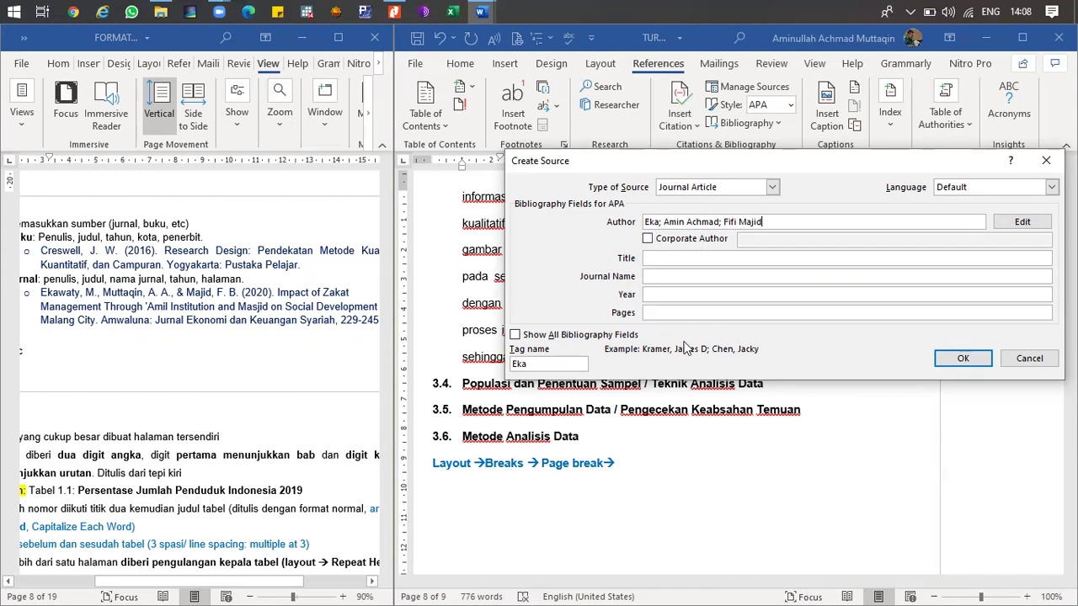
- Complete the journal source with title Zakat Infak Sedekah, journal Amwaluna, year 2020 and pages 229-245, and insert its citation
{"action": "left_click", "coordinate": [672, 259]}
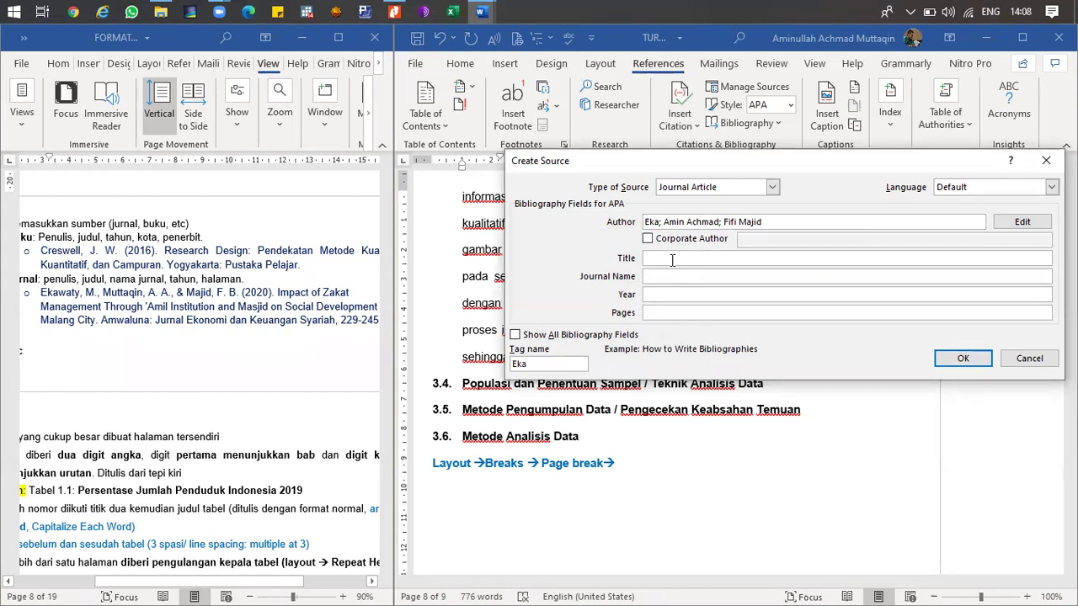
{"action": "type", "text": "Zakat"}
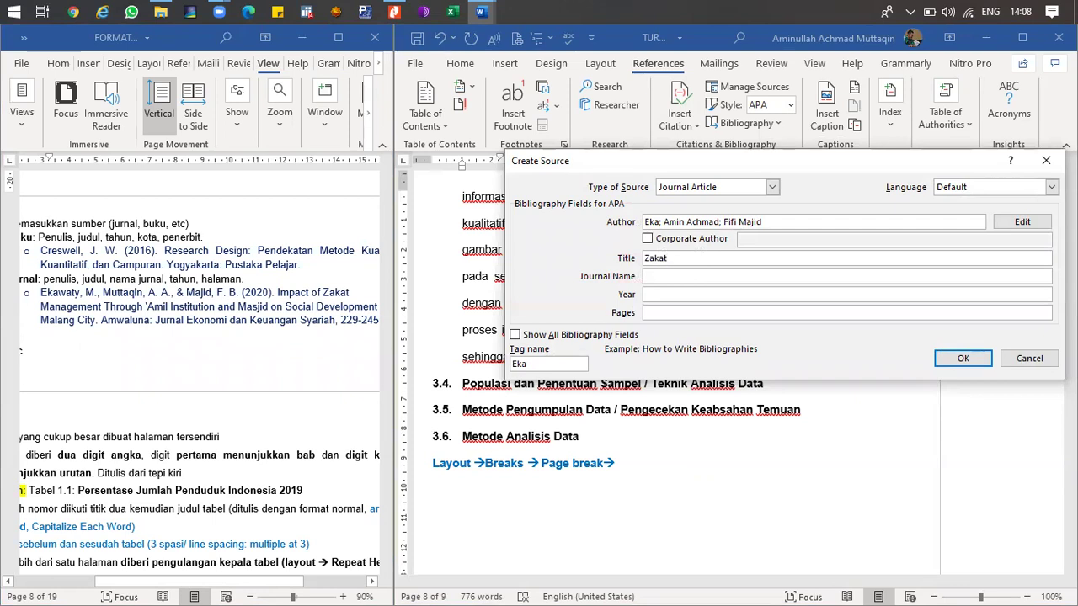
{"action": "type", "text": " Infak Sedekah"}
{"action": "left_click", "coordinate": [670, 278]}
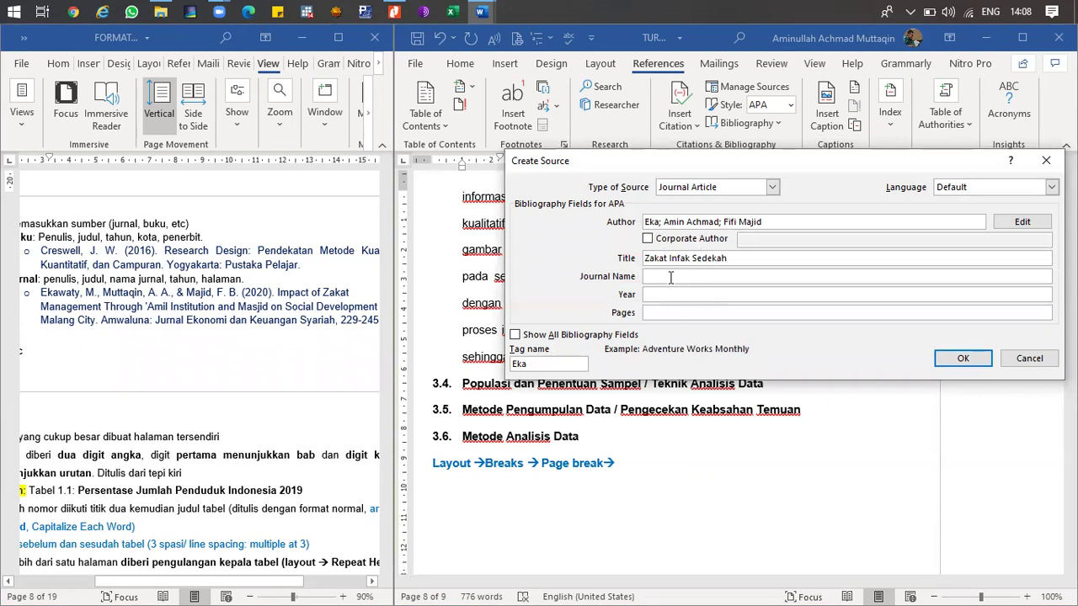
{"action": "type", "text": "Amwaluna"}
{"action": "left_click", "coordinate": [669, 294]}
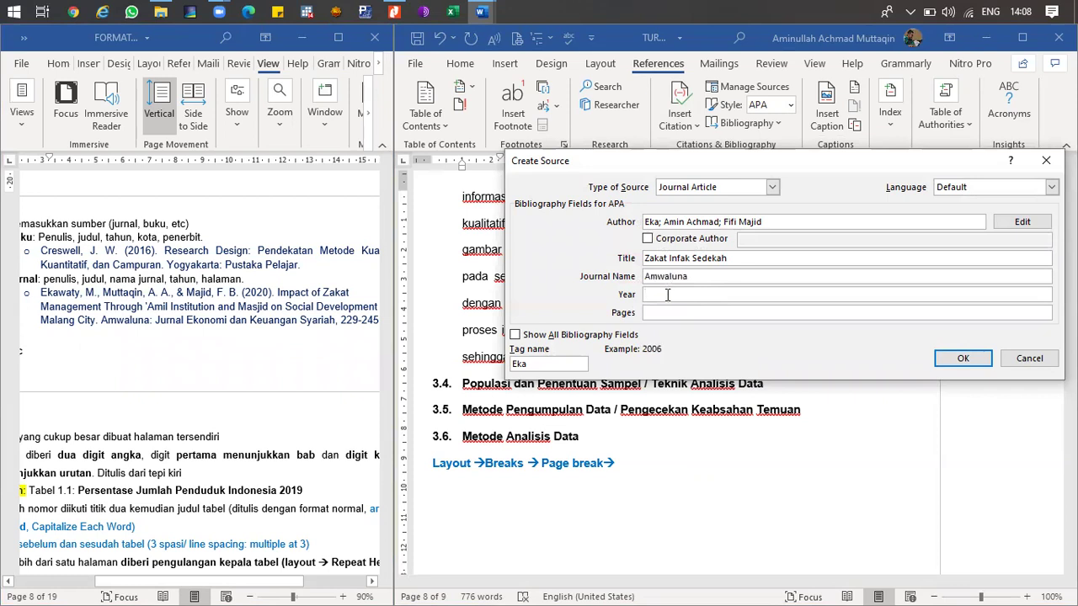
{"action": "left_click", "coordinate": [669, 311]}
{"action": "type", "text": "229-245"}
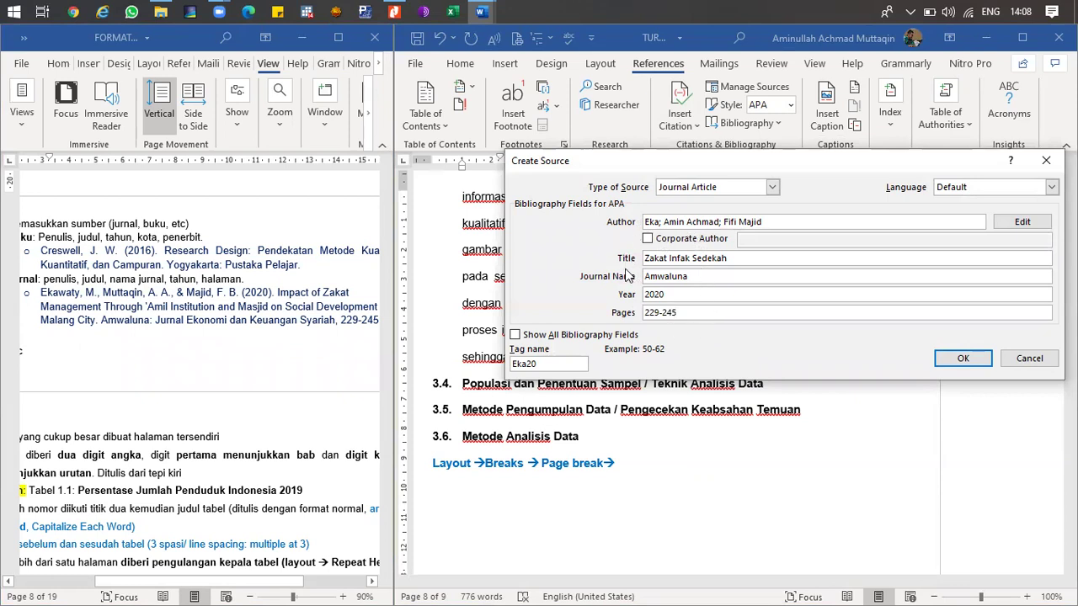
{"action": "left_click", "coordinate": [688, 312]}
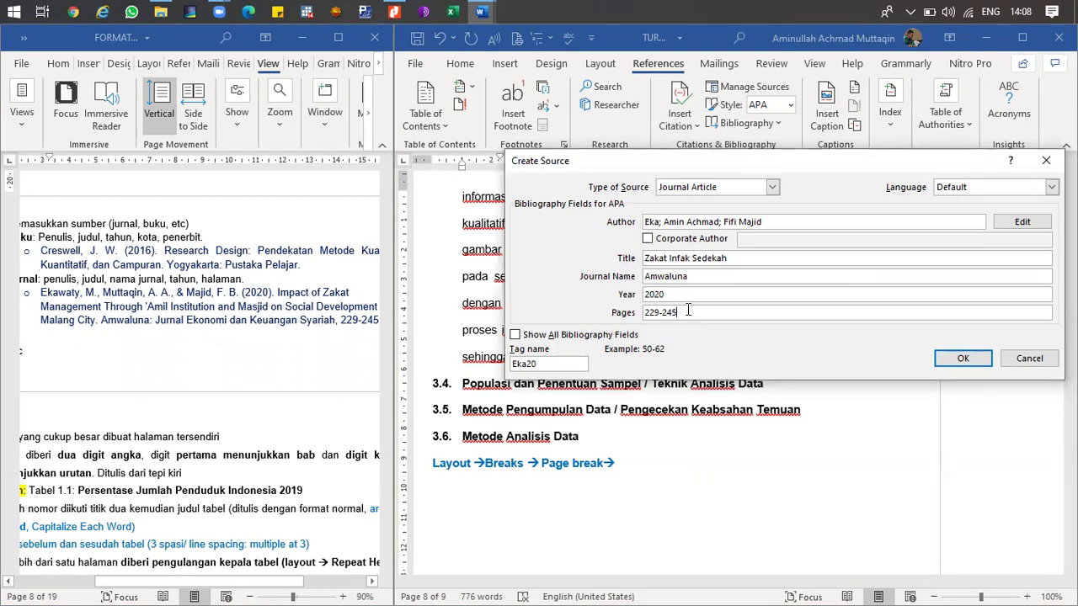
{"action": "left_click", "coordinate": [963, 359]}
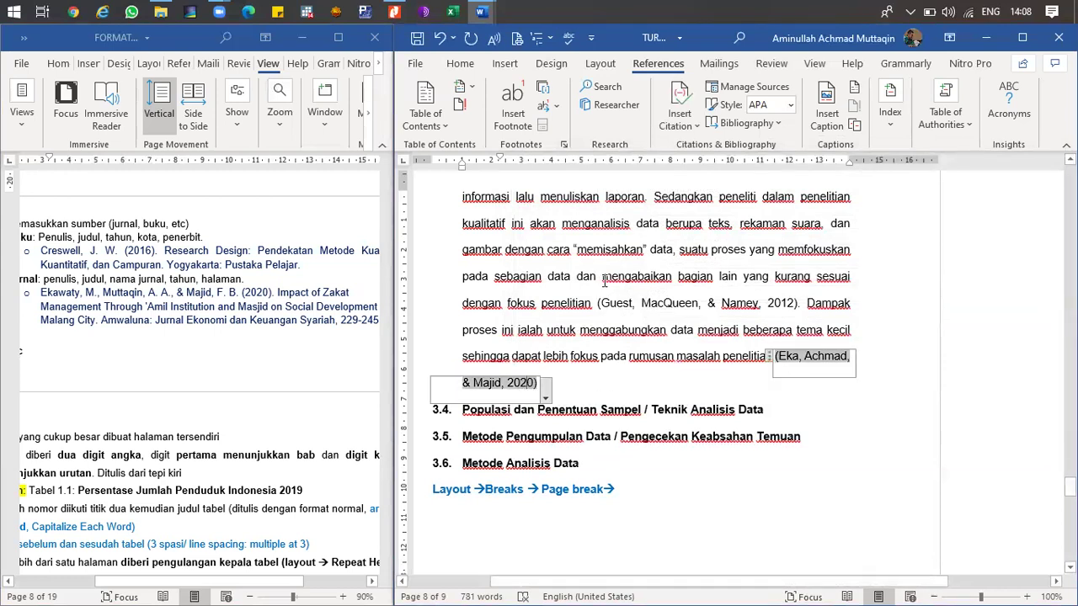
- Examine the sources available for citation and preview several master list entries in the Source Manager
{"action": "left_click", "coordinate": [679, 125]}
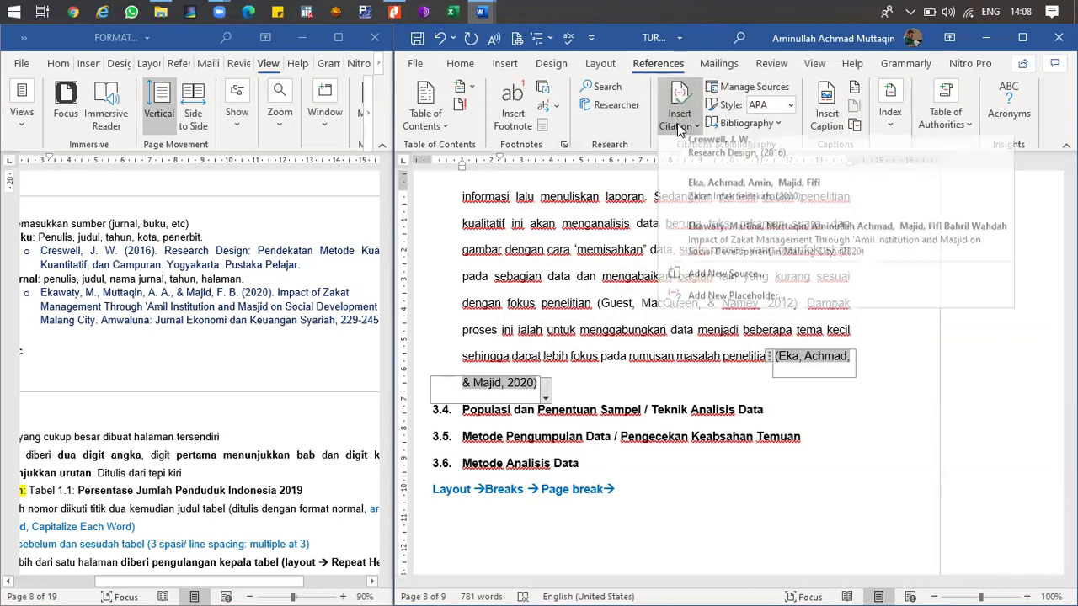
{"action": "left_click", "coordinate": [590, 253]}
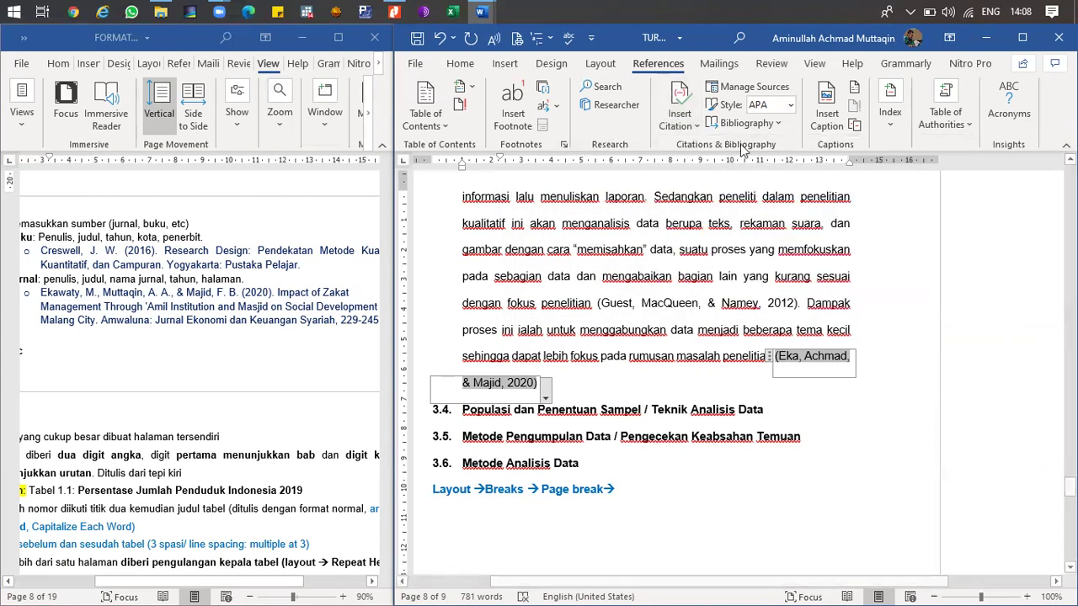
{"action": "left_click", "coordinate": [735, 91]}
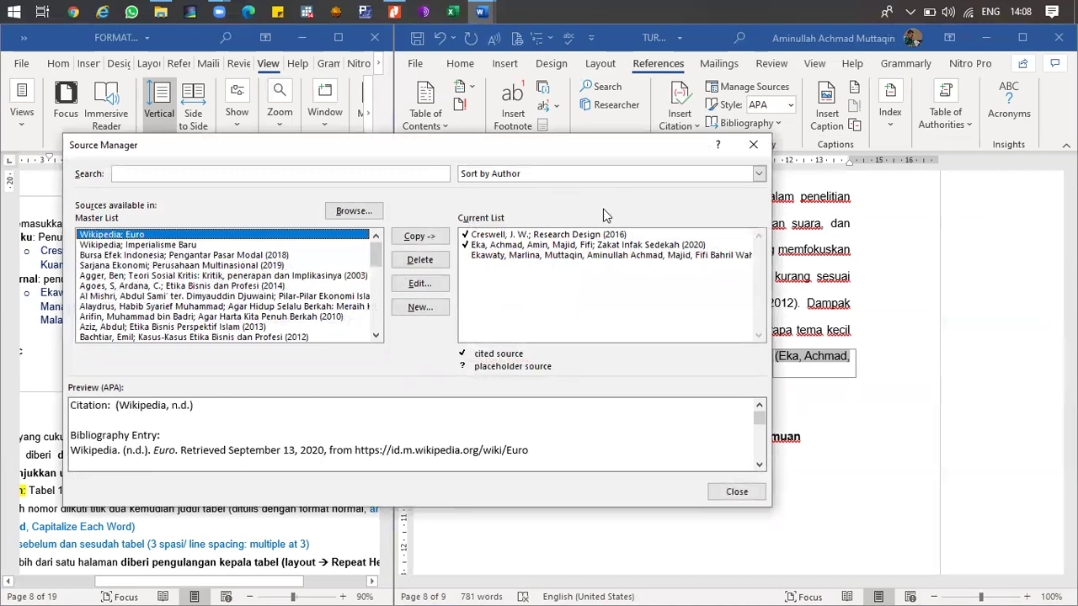
{"action": "left_click", "coordinate": [196, 267]}
{"action": "left_click", "coordinate": [209, 295]}
{"action": "scroll", "coordinate": [221, 303], "scroll_direction": "down", "scroll_amount": 12}
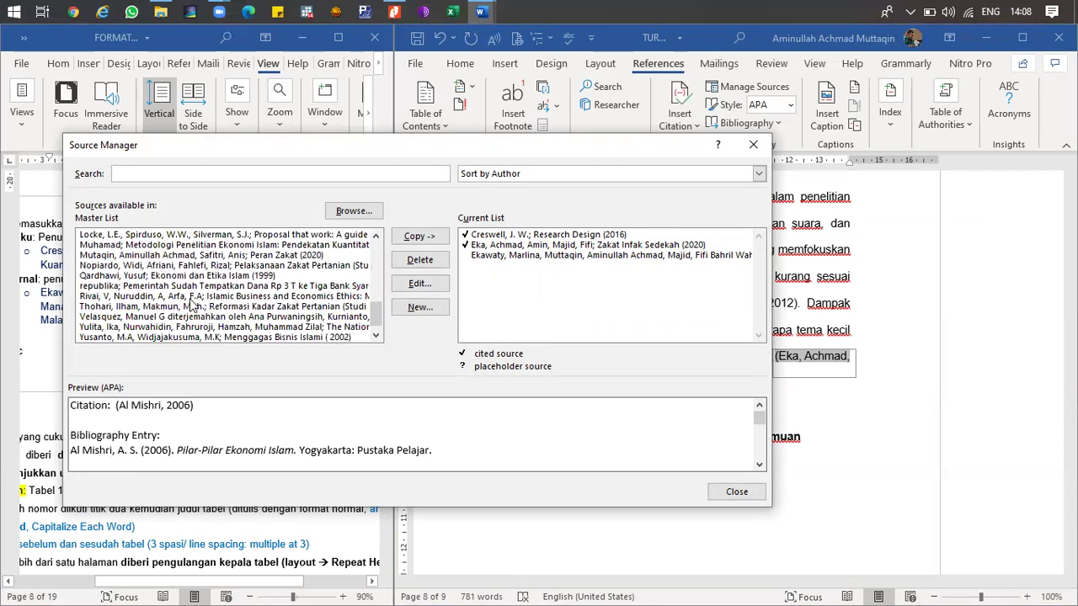
{"action": "left_click", "coordinate": [200, 298]}
{"action": "left_click", "coordinate": [282, 307]}
{"action": "scroll", "coordinate": [282, 308], "scroll_direction": "down", "scroll_amount": 1}
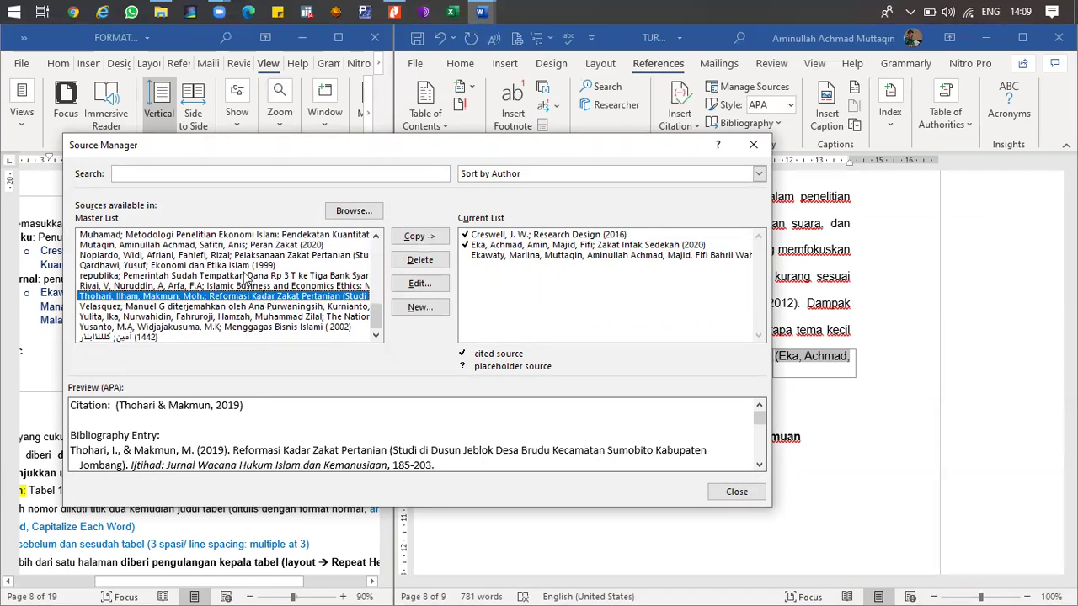
{"action": "left_click", "coordinate": [234, 245]}
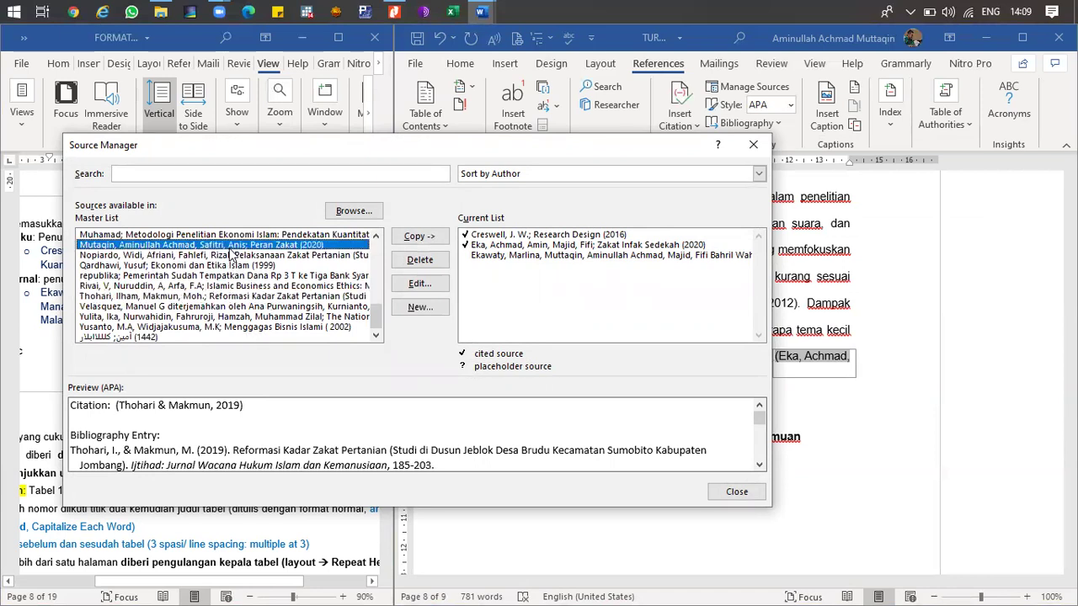
{"action": "left_click", "coordinate": [753, 145]}
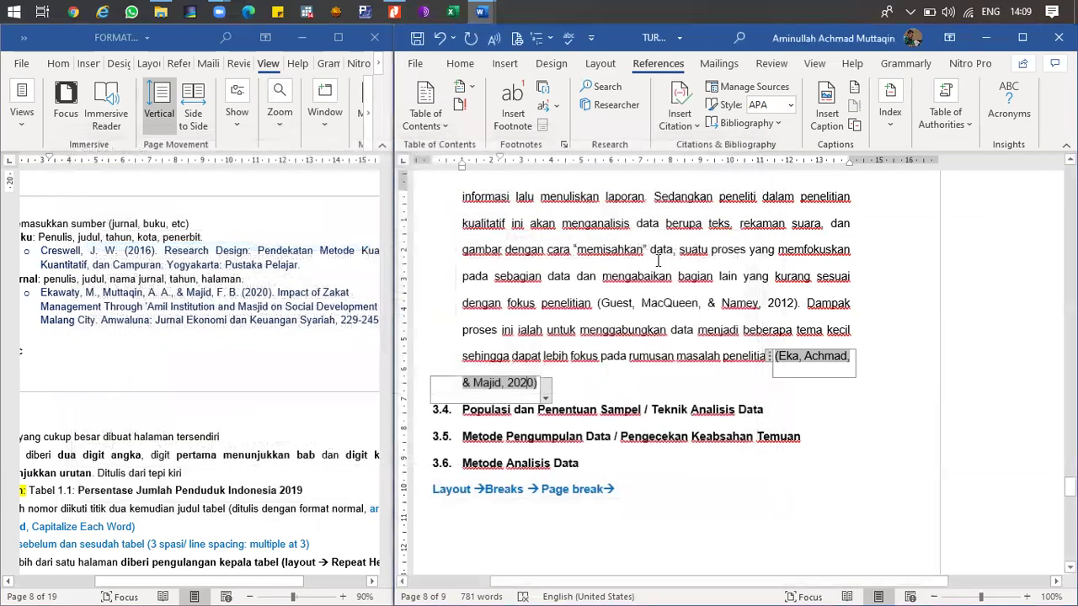
- Show the Tabel section of the formatting guide
{"action": "left_click", "coordinate": [213, 407]}
{"action": "mouse_move", "coordinate": [224, 583]}
{"action": "left_mouse_down"}
{"action": "mouse_move", "coordinate": [168, 582]}
{"action": "mouse_move", "coordinate": [212, 587]}
{"action": "left_mouse_up"}
{"action": "scroll", "coordinate": [202, 448], "scroll_direction": "down", "scroll_amount": 3}
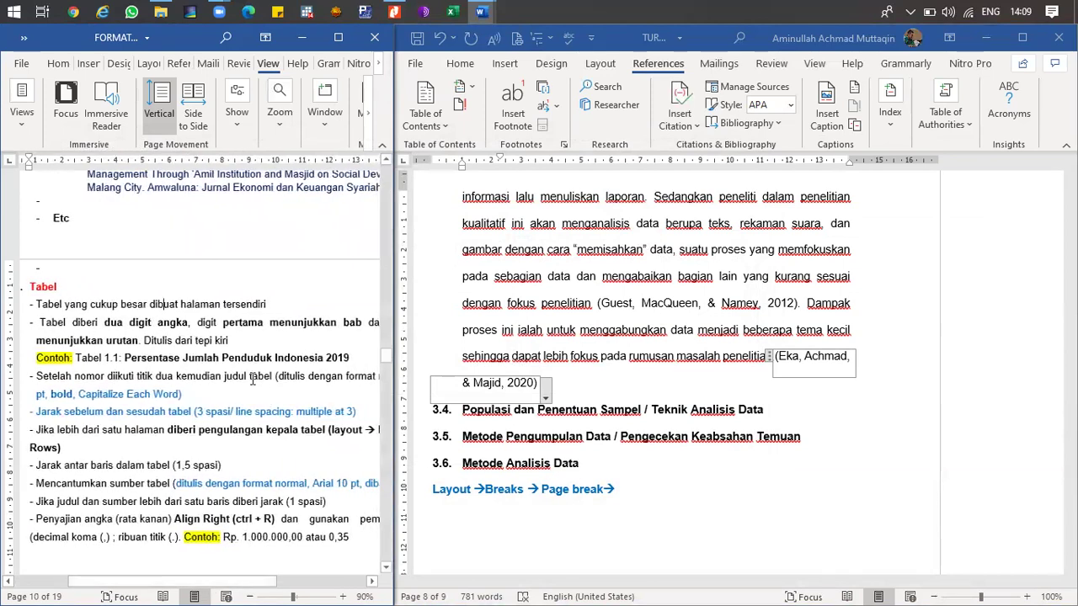
- Add an empty paragraph after the first "Text here" paragraph under heading 1.1
{"action": "left_click", "coordinate": [539, 341]}
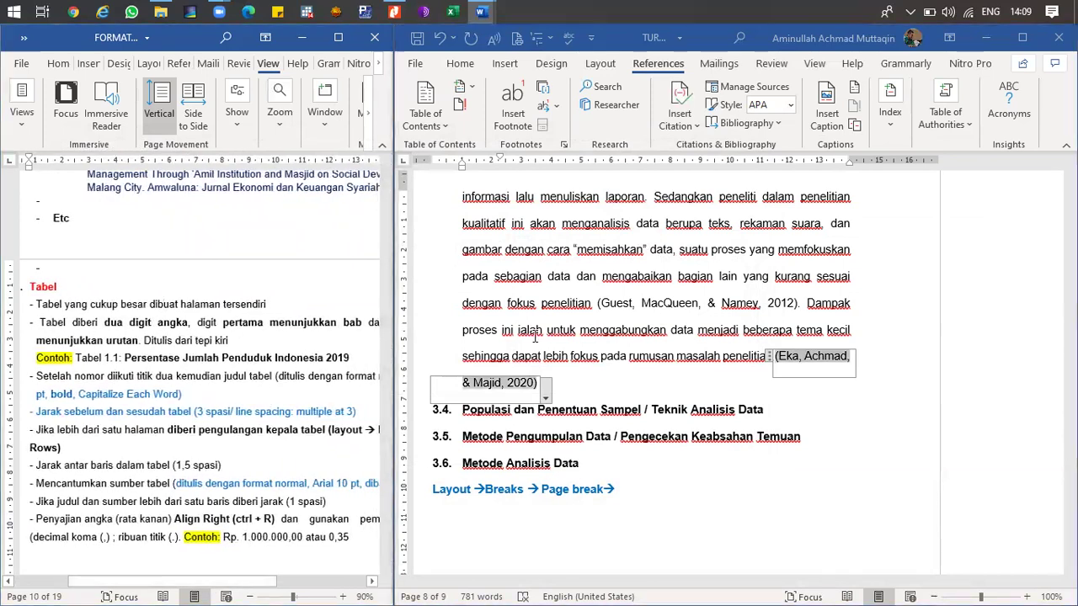
{"action": "left_click", "coordinate": [606, 385]}
{"action": "scroll", "coordinate": [599, 404], "scroll_direction": "up", "scroll_amount": 15}
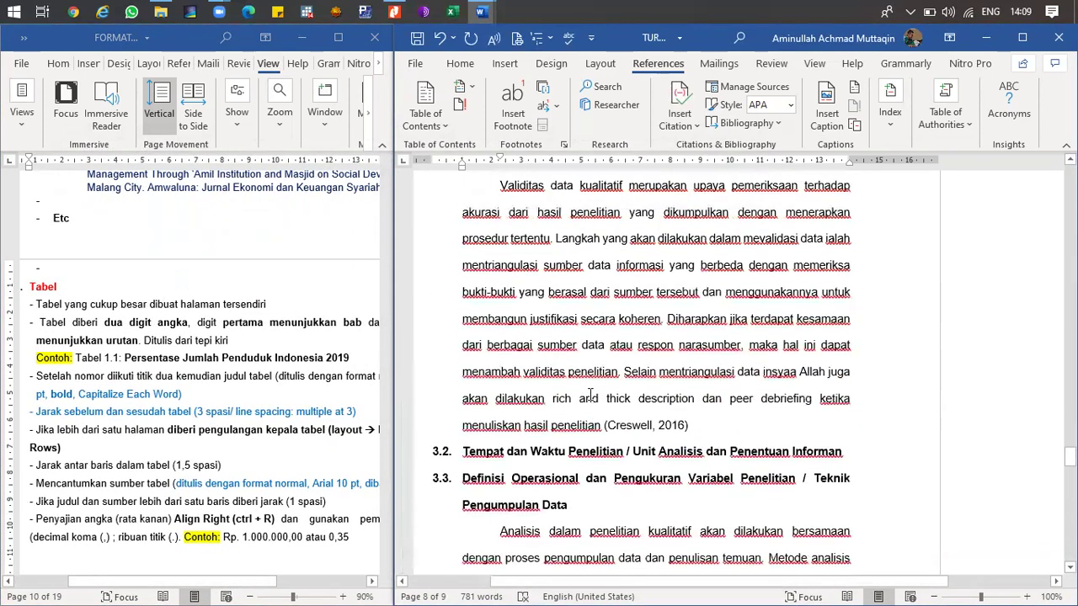
{"action": "scroll", "coordinate": [589, 394], "scroll_direction": "up", "scroll_amount": 12}
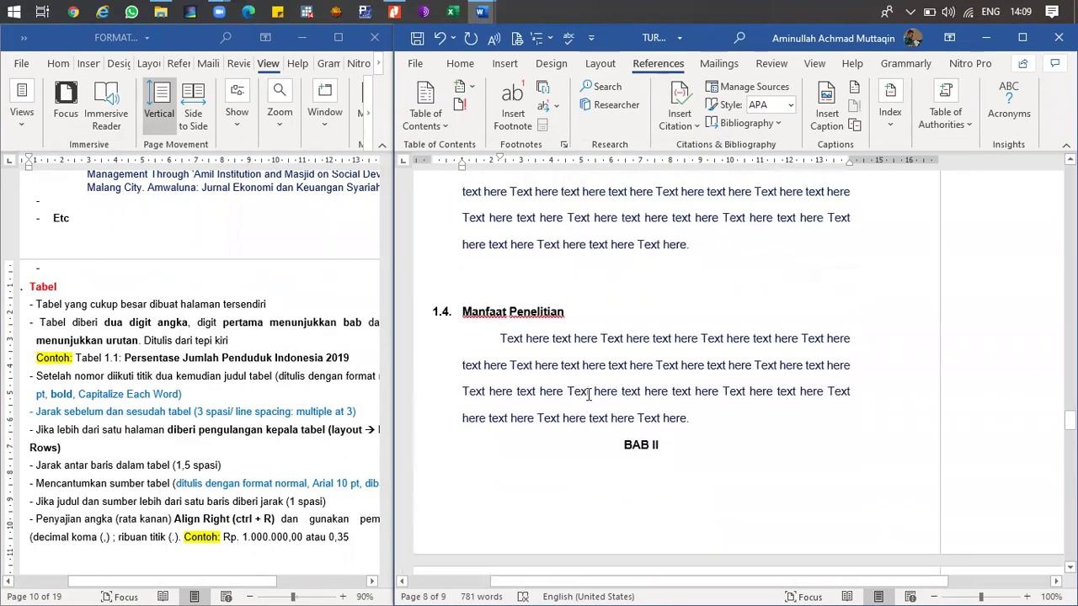
{"action": "scroll", "coordinate": [589, 394], "scroll_direction": "up", "scroll_amount": 10}
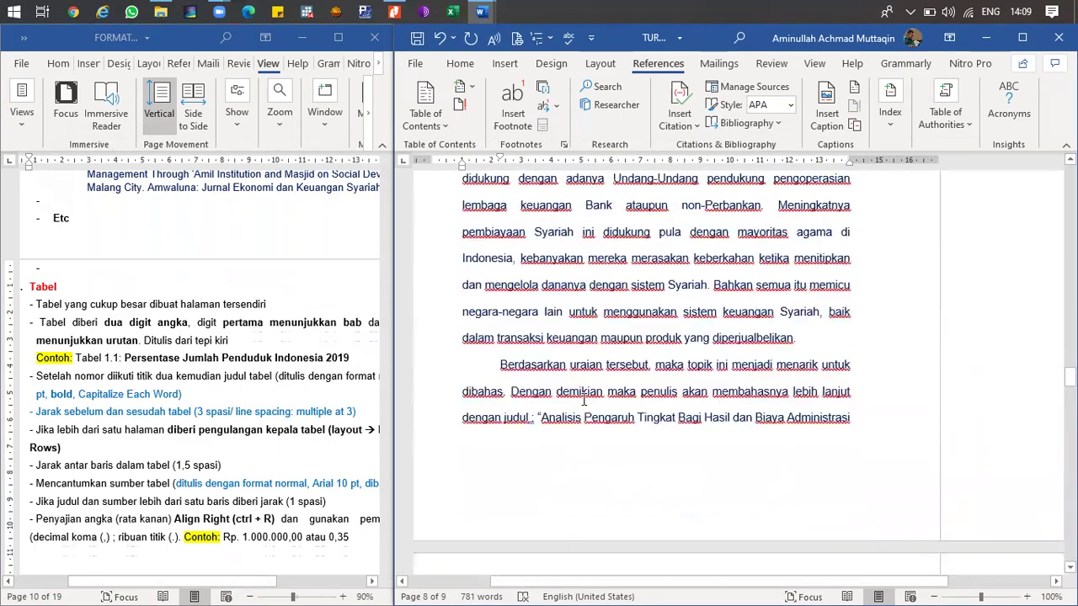
{"action": "scroll", "coordinate": [583, 398], "scroll_direction": "up", "scroll_amount": 1}
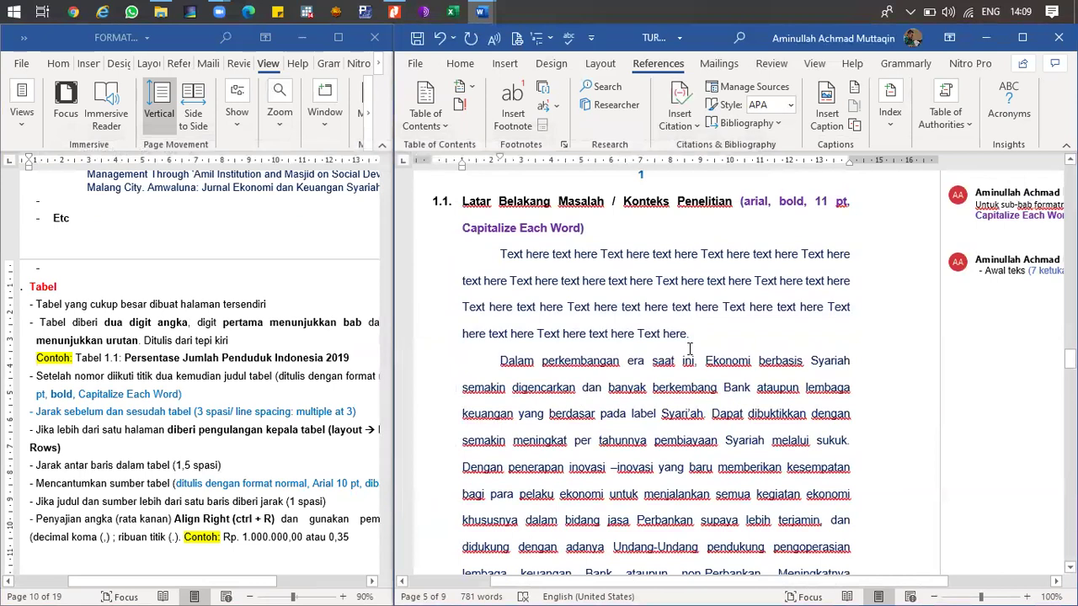
{"action": "left_click", "coordinate": [756, 329]}
{"action": "left_click_drag", "start_coordinate": [590, 371], "coordinate": [594, 413]}
{"action": "left_click", "coordinate": [460, 63]}
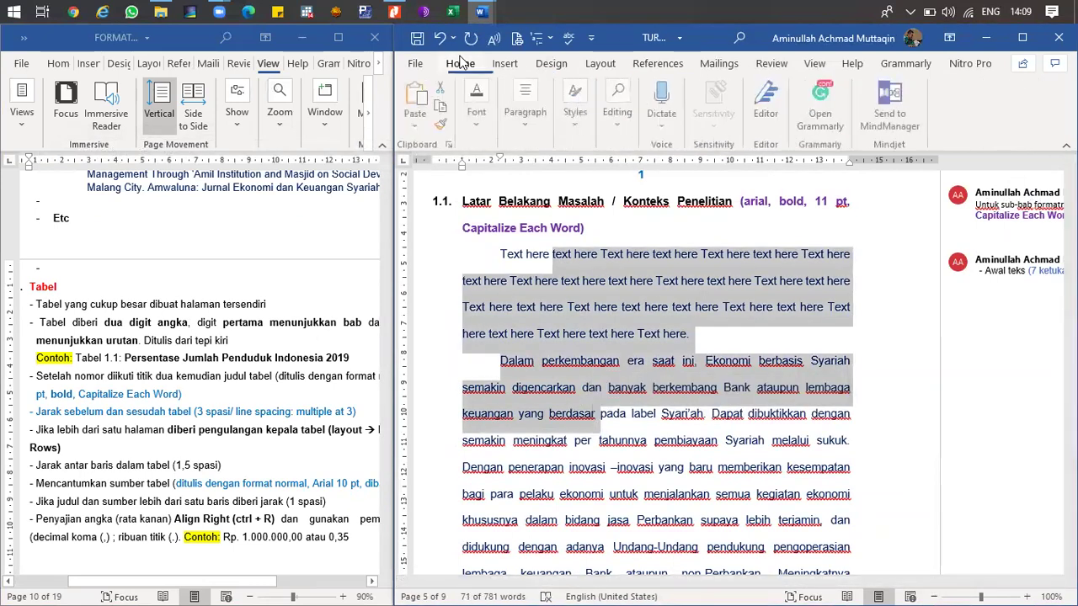
{"action": "left_click", "coordinate": [479, 105]}
{"action": "left_click", "coordinate": [716, 342]}
{"action": "left_click", "coordinate": [719, 333]}
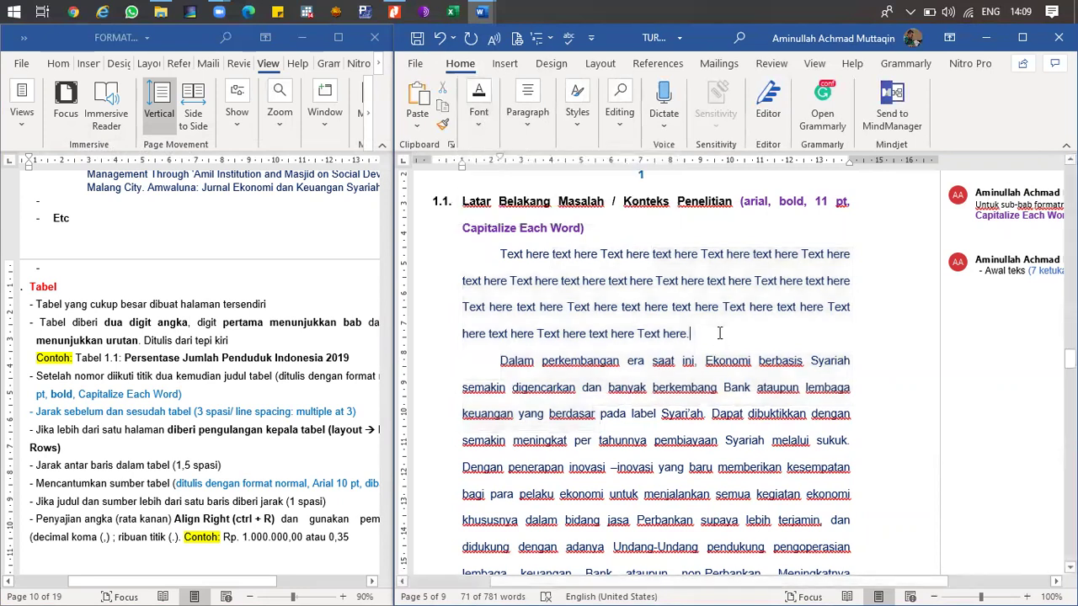
{"action": "key", "text": "Return"}
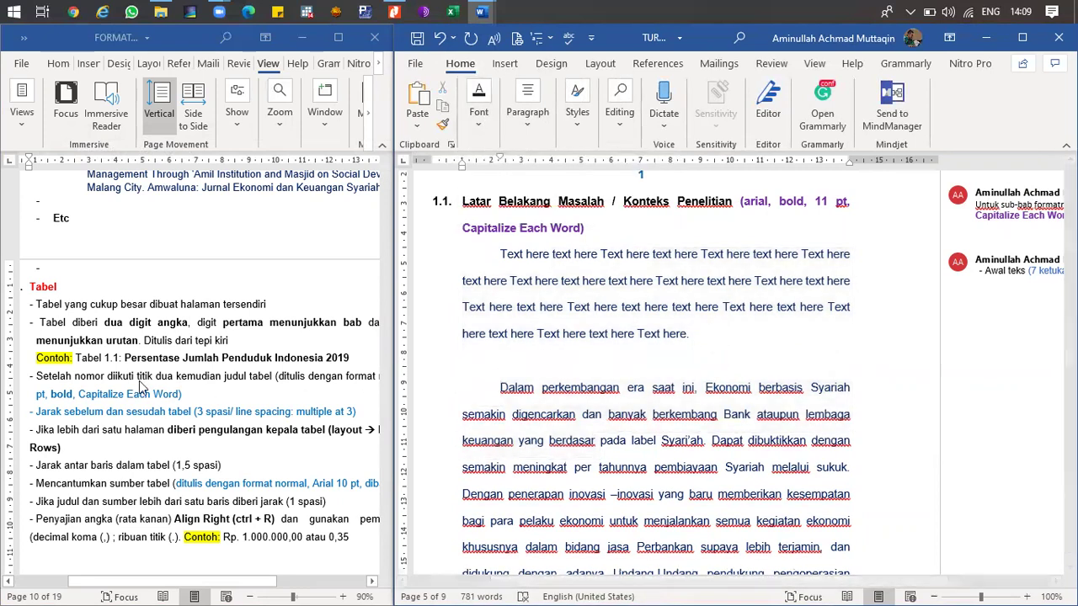
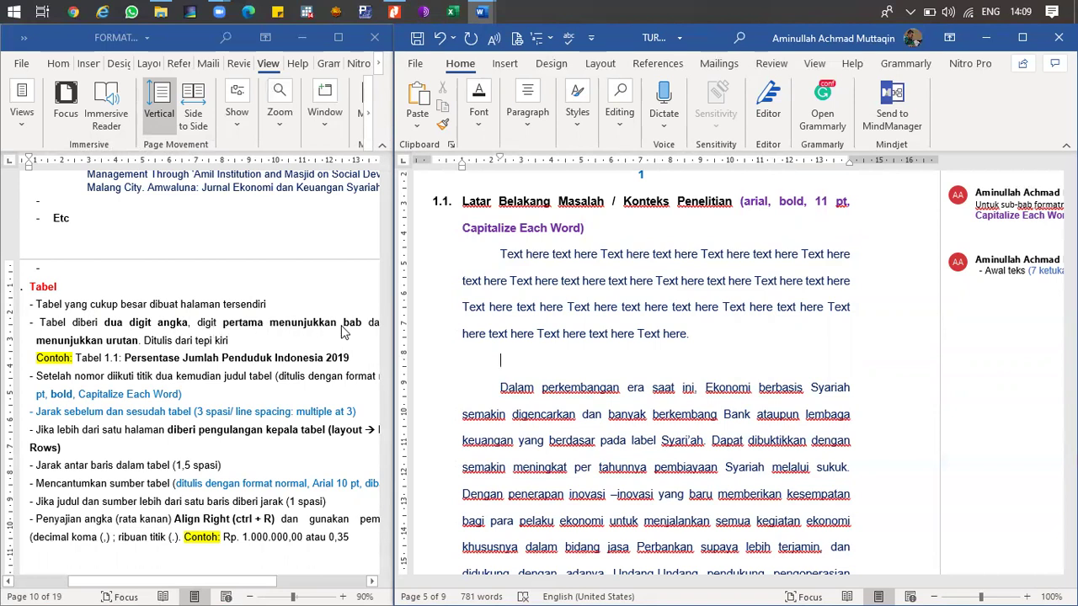
- Review the guide's Tabel rules on numbering, titles and spacing, and check the letter-case options, including Capitalize Each Word
{"action": "mouse_move", "coordinate": [232, 587]}
{"action": "left_mouse_down"}
{"action": "mouse_move", "coordinate": [329, 586]}
{"action": "mouse_move", "coordinate": [223, 587]}
{"action": "mouse_move", "coordinate": [235, 585]}
{"action": "left_mouse_up"}
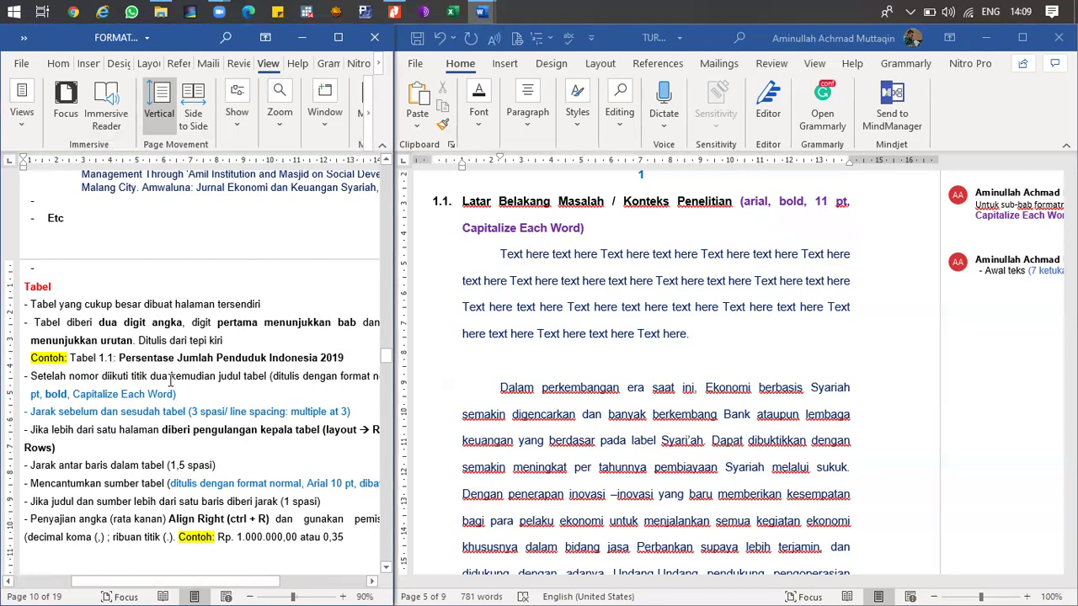
{"action": "mouse_move", "coordinate": [238, 581]}
{"action": "left_mouse_down"}
{"action": "mouse_move", "coordinate": [288, 586]}
{"action": "mouse_move", "coordinate": [227, 581]}
{"action": "left_mouse_up"}
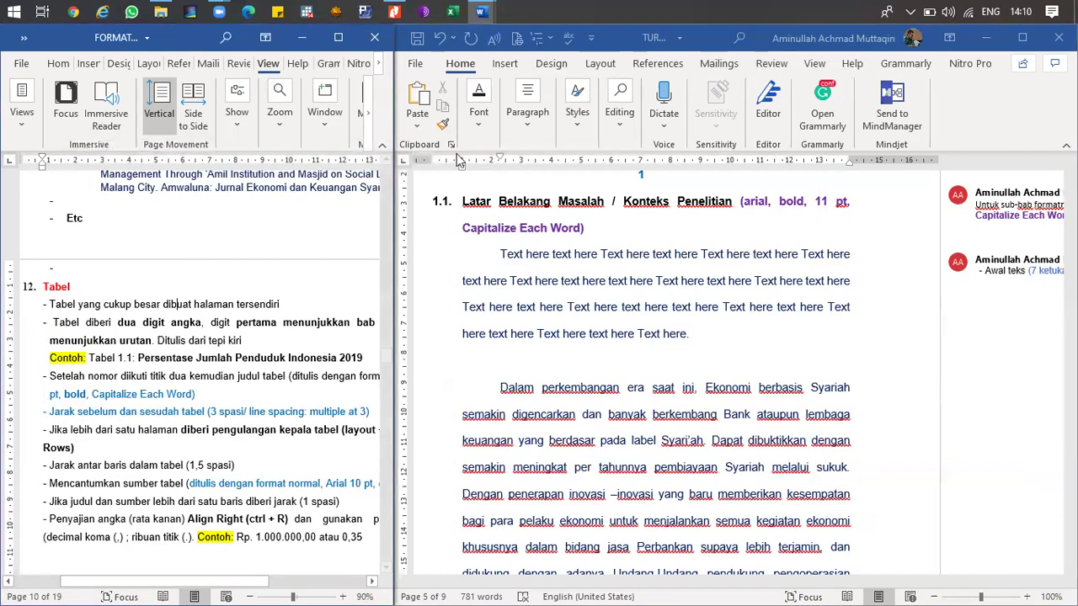
{"action": "left_click", "coordinate": [480, 133]}
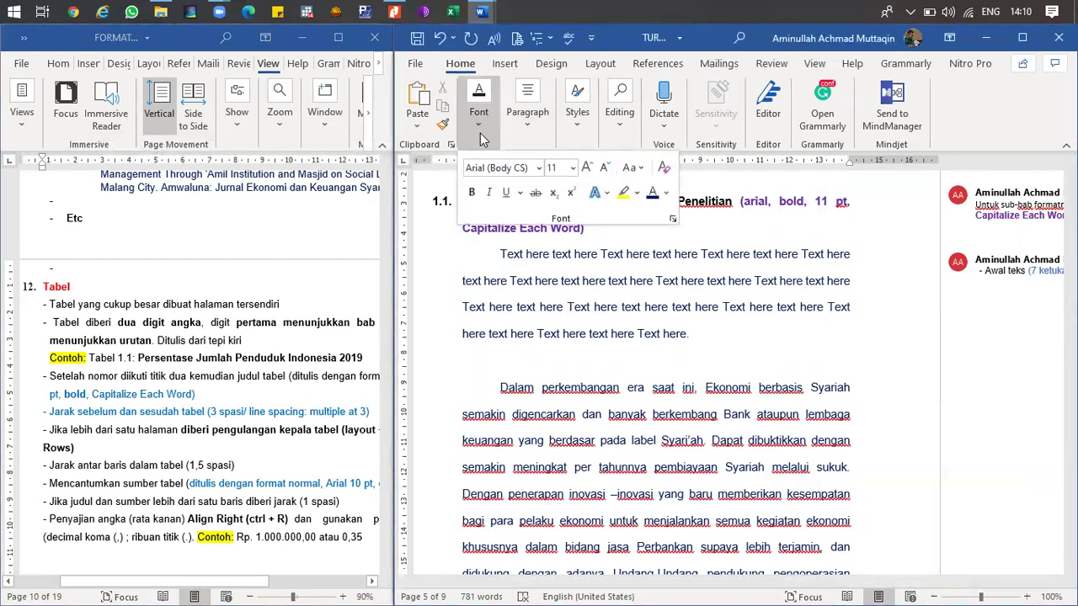
{"action": "left_click", "coordinate": [632, 169]}
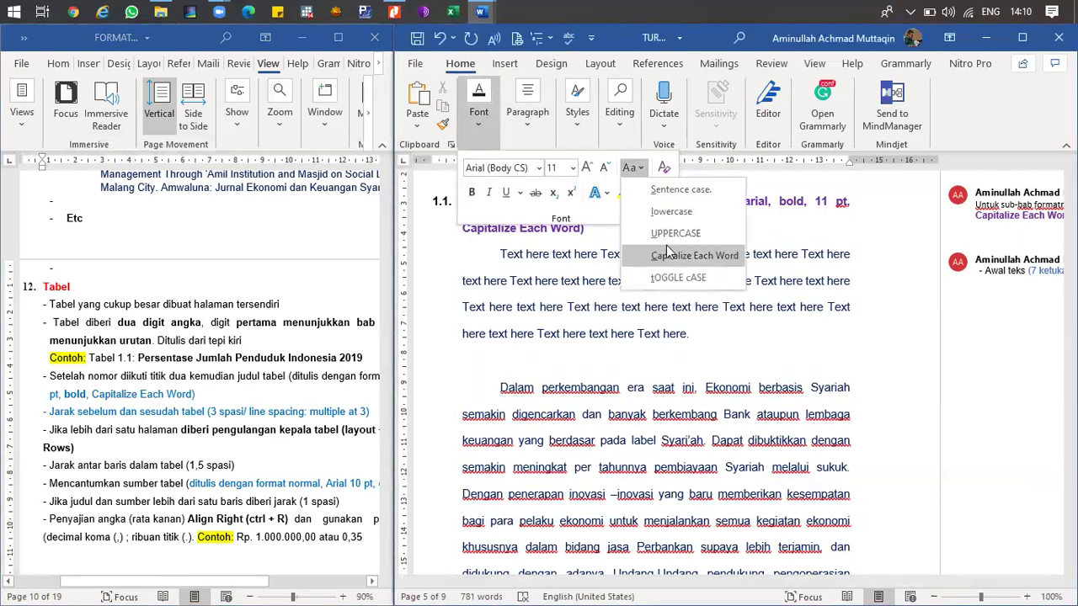
{"action": "left_click", "coordinate": [213, 405]}
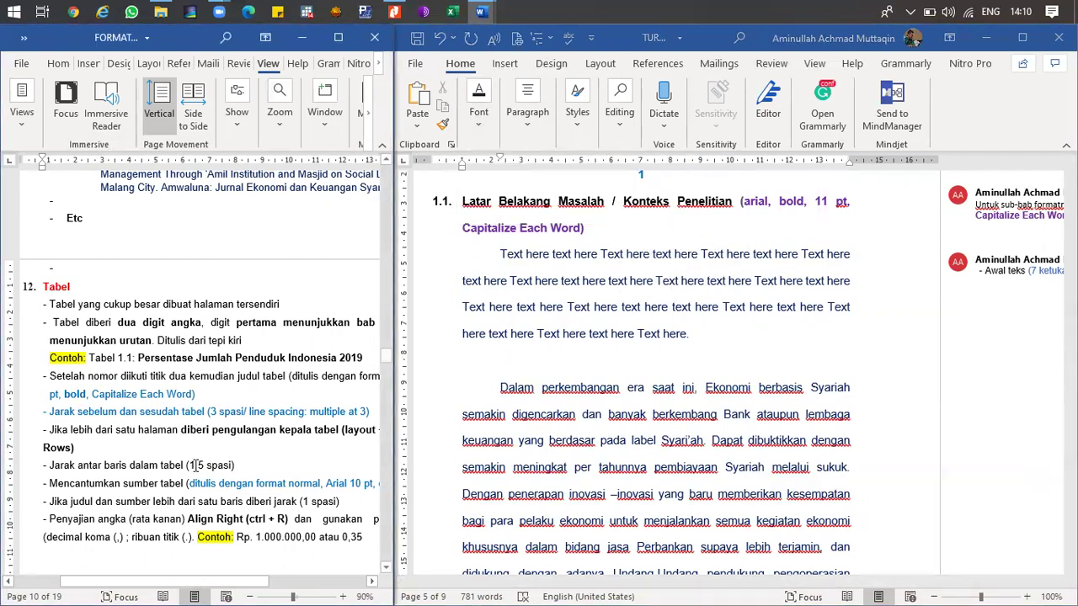
{"action": "mouse_move", "coordinate": [202, 582]}
{"action": "left_mouse_down"}
{"action": "mouse_move", "coordinate": [262, 581]}
{"action": "mouse_move", "coordinate": [206, 577]}
{"action": "left_mouse_up"}
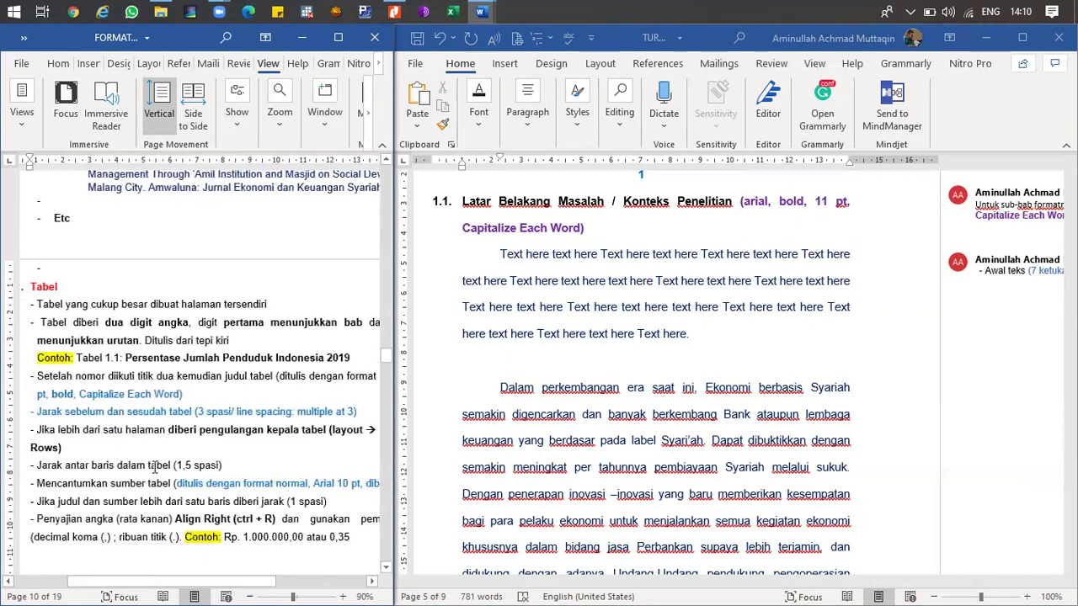
- Review the guide's remaining Tabel rules on row spacing, source lines and number alignment, down to the sample credit table
{"action": "scroll", "coordinate": [154, 469], "scroll_direction": "down", "scroll_amount": 3}
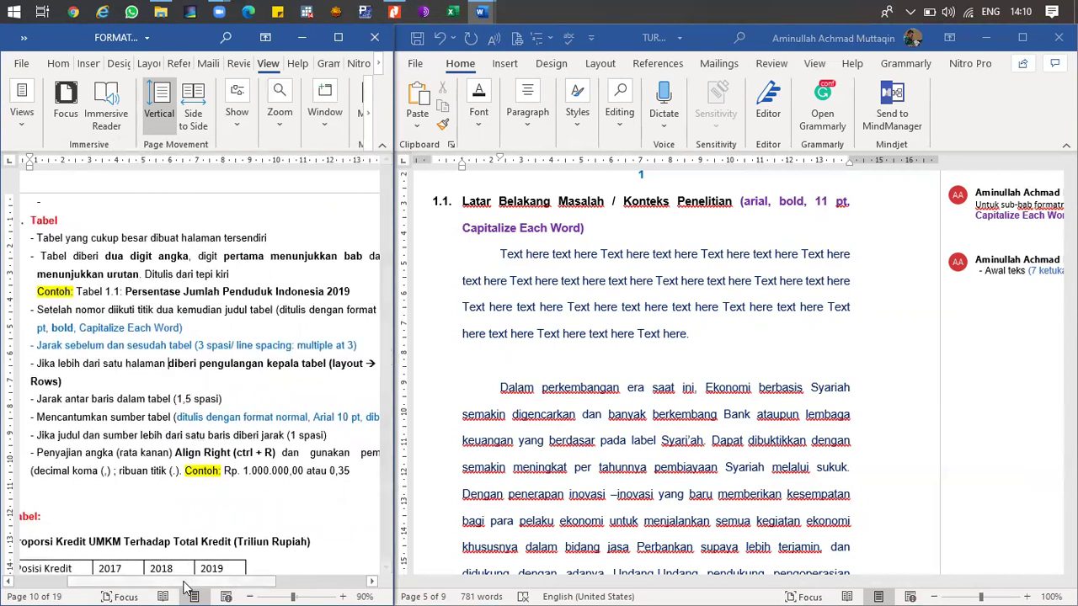
{"action": "mouse_move", "coordinate": [185, 581]}
{"action": "left_mouse_down"}
{"action": "mouse_move", "coordinate": [229, 586]}
{"action": "mouse_move", "coordinate": [189, 587]}
{"action": "left_mouse_up"}
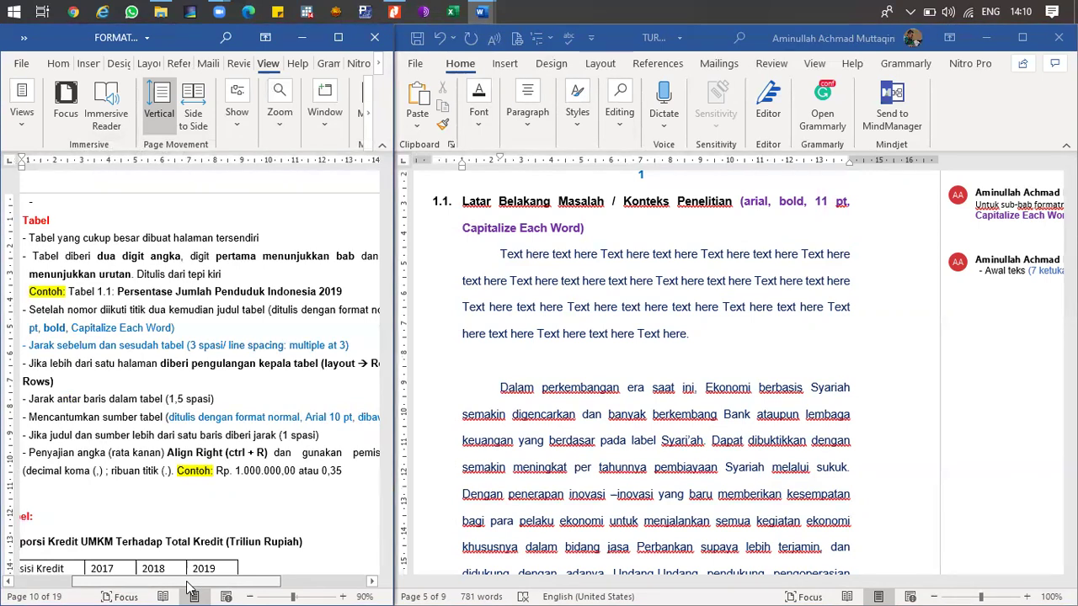
{"action": "mouse_move", "coordinate": [189, 587]}
{"action": "left_mouse_down"}
{"action": "mouse_move", "coordinate": [227, 587]}
{"action": "mouse_move", "coordinate": [183, 587]}
{"action": "left_mouse_up"}
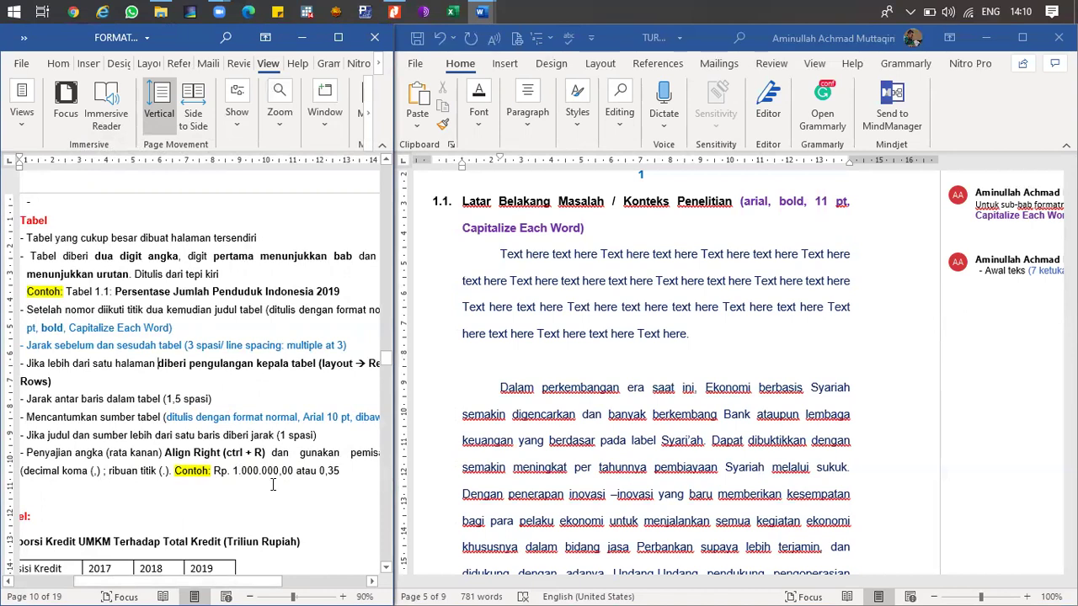
{"action": "left_click_drag", "start_coordinate": [241, 587], "coordinate": [184, 581]}
{"action": "scroll", "coordinate": [182, 485], "scroll_direction": "down", "scroll_amount": 4}
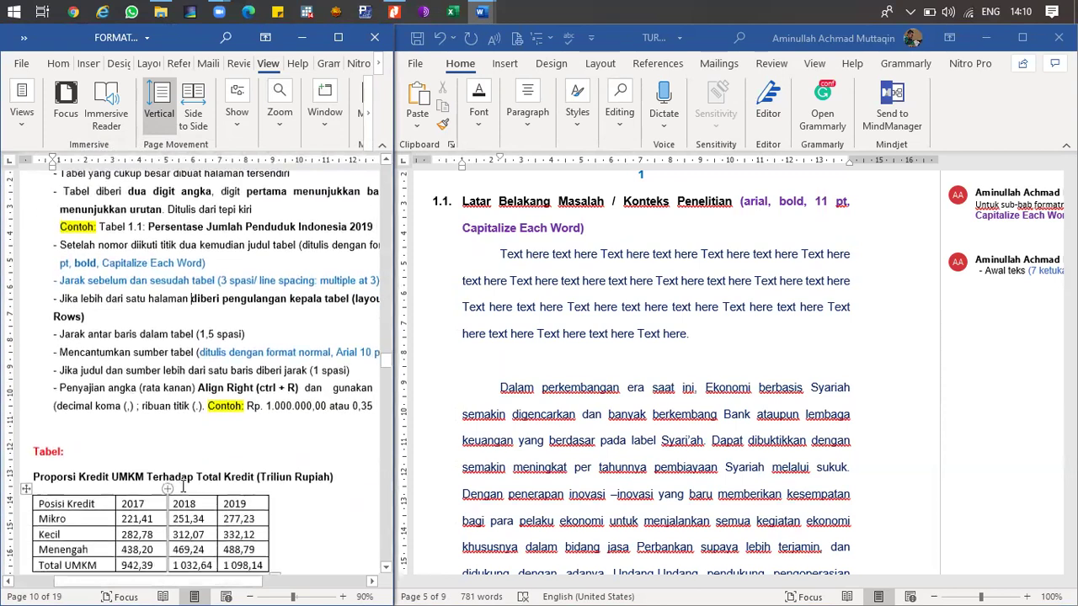
{"action": "scroll", "coordinate": [182, 486], "scroll_direction": "down", "scroll_amount": 1}
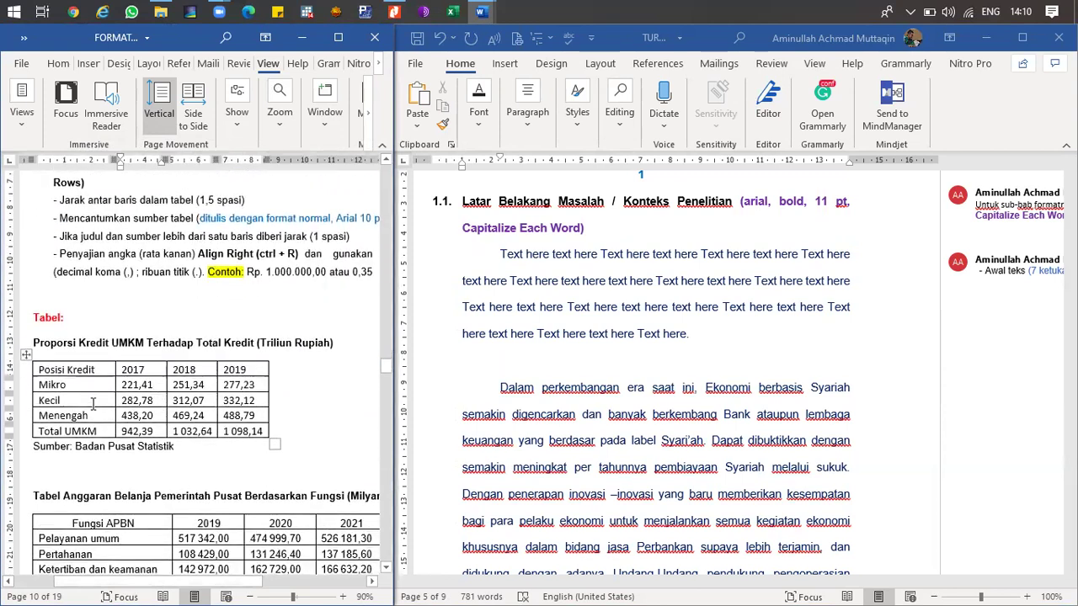
- Add two more empty paragraphs below the first "Text here" paragraph in section 1.1 to make room for the table
{"action": "left_click", "coordinate": [26, 356]}
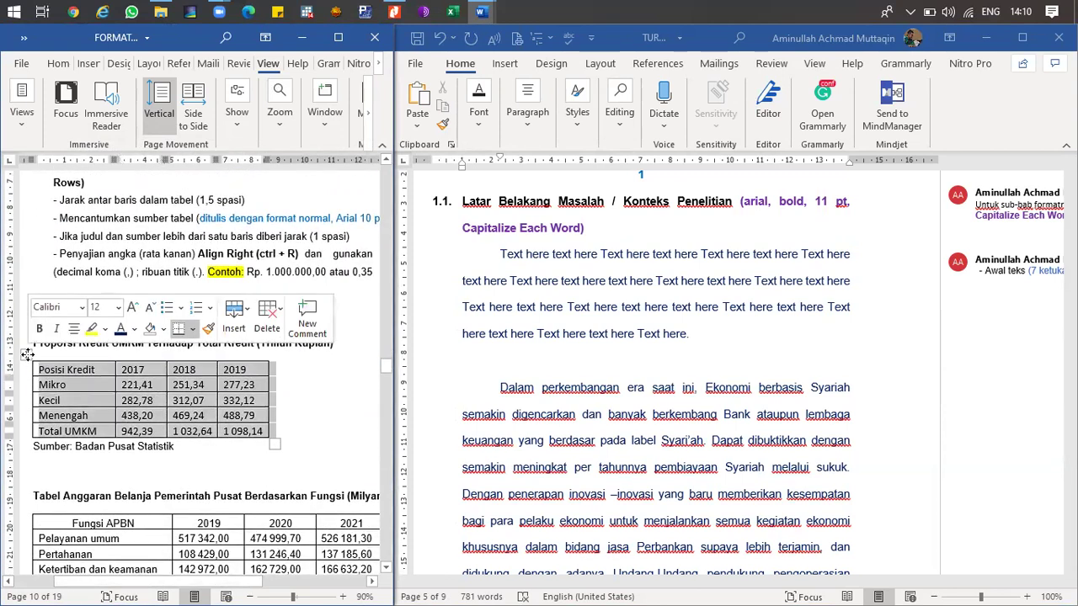
{"action": "left_click", "coordinate": [501, 355]}
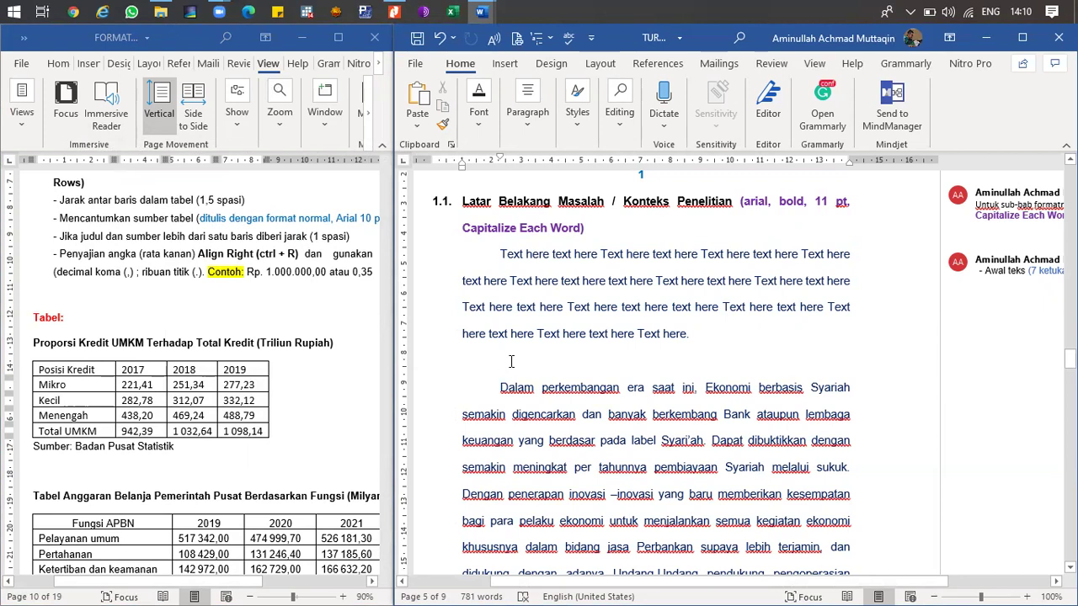
{"action": "left_click", "coordinate": [26, 355]}
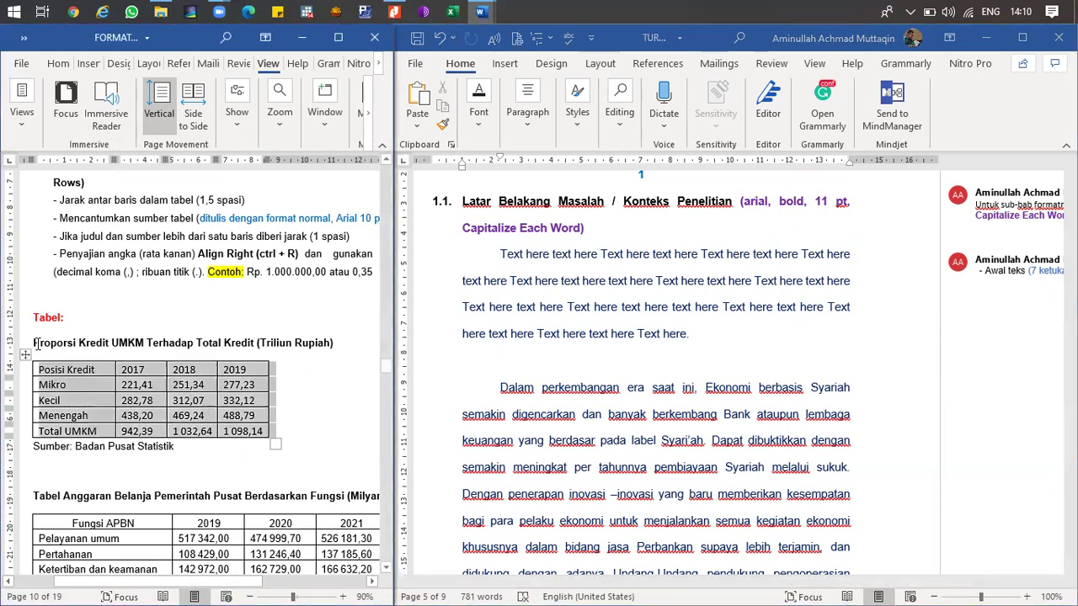
{"action": "left_click", "coordinate": [35, 343]}
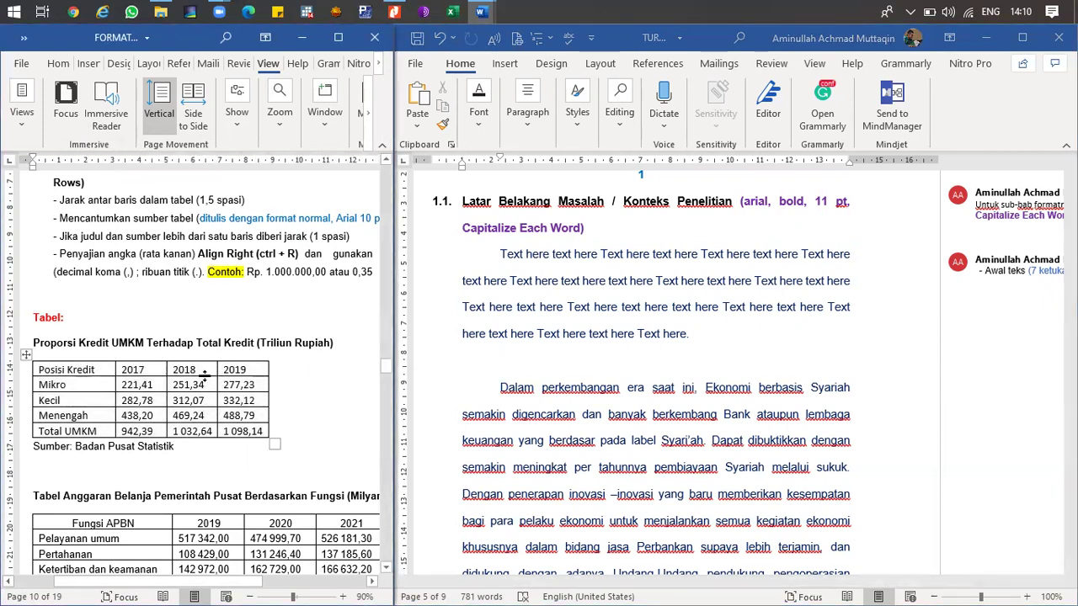
{"action": "left_click", "coordinate": [518, 357]}
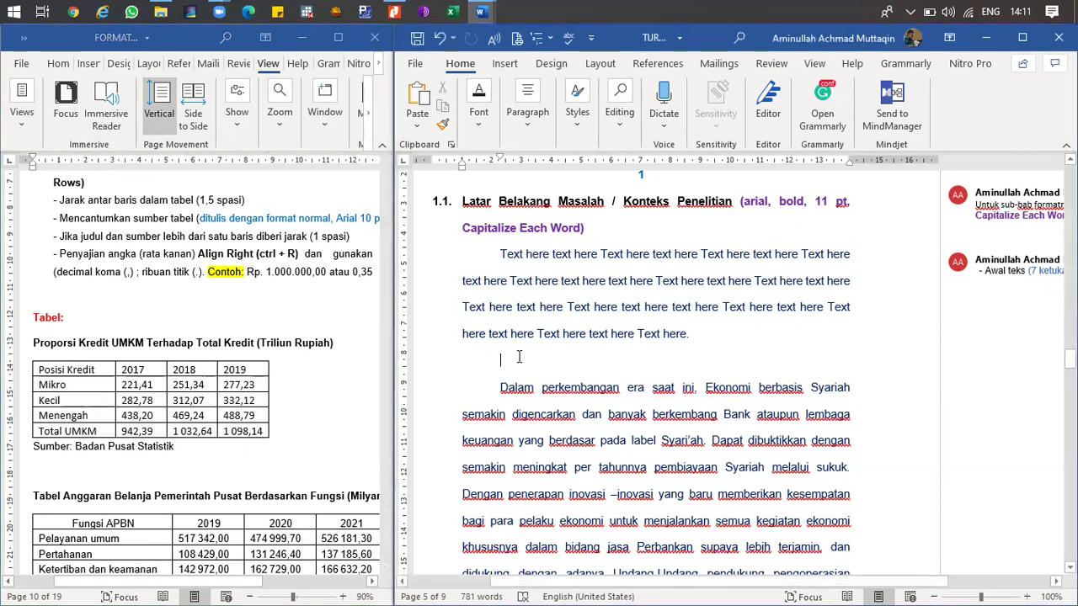
{"action": "key", "text": "Return"}
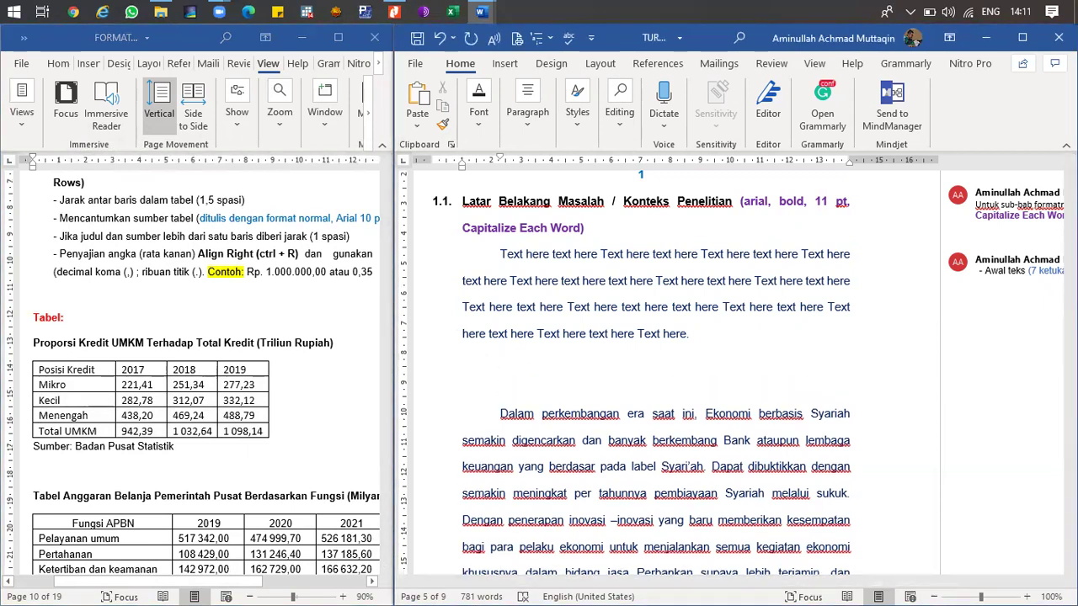
{"action": "key", "text": "Return"}
- Copy the guide's Proporsi Kredit UMKM table into the middle empty paragraph of section 1.1, keeping its source formatting
{"action": "left_click", "coordinate": [38, 377]}
{"action": "left_click", "coordinate": [28, 354]}
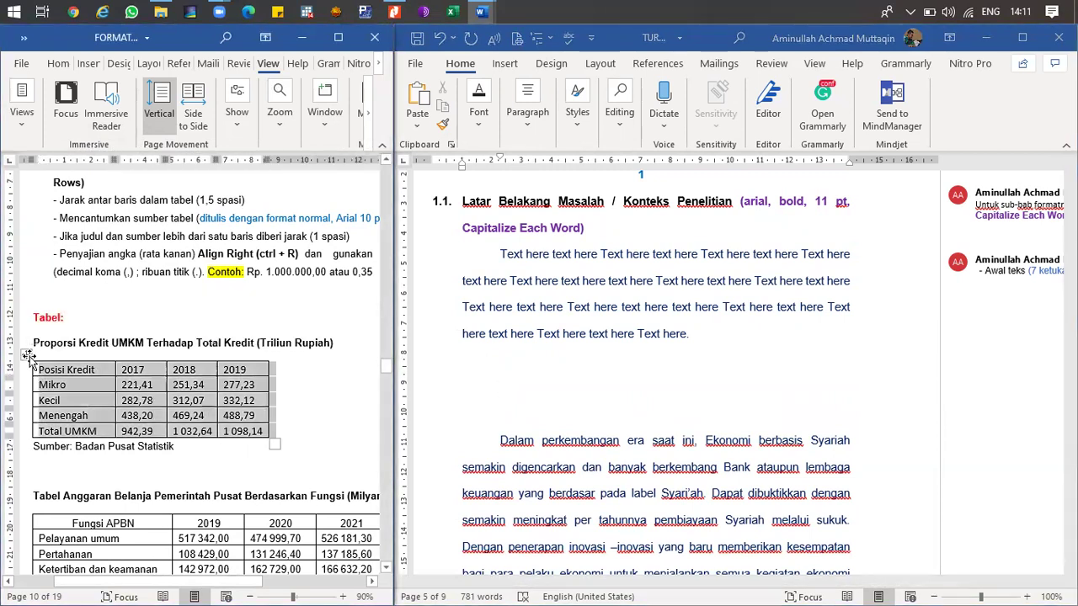
{"action": "left_click", "coordinate": [500, 387]}
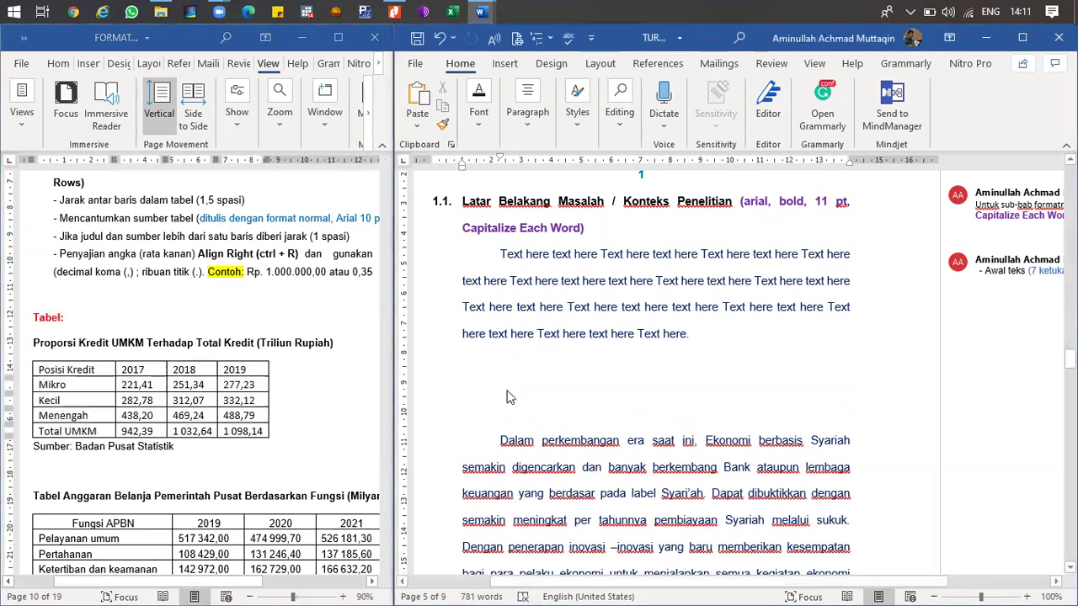
{"action": "right_click", "coordinate": [507, 395]}
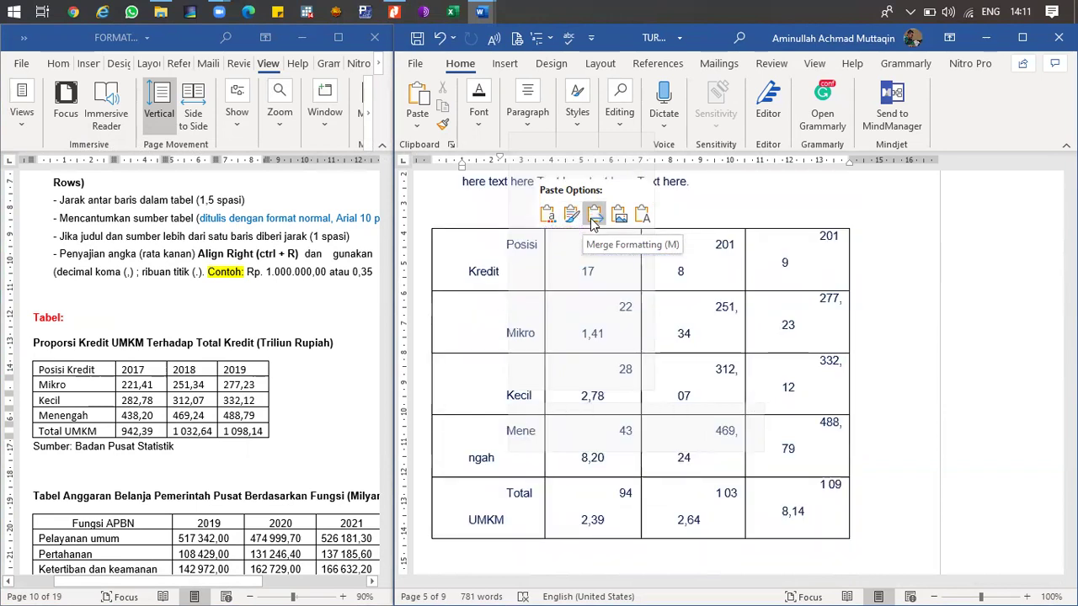
{"action": "left_click", "coordinate": [571, 215]}
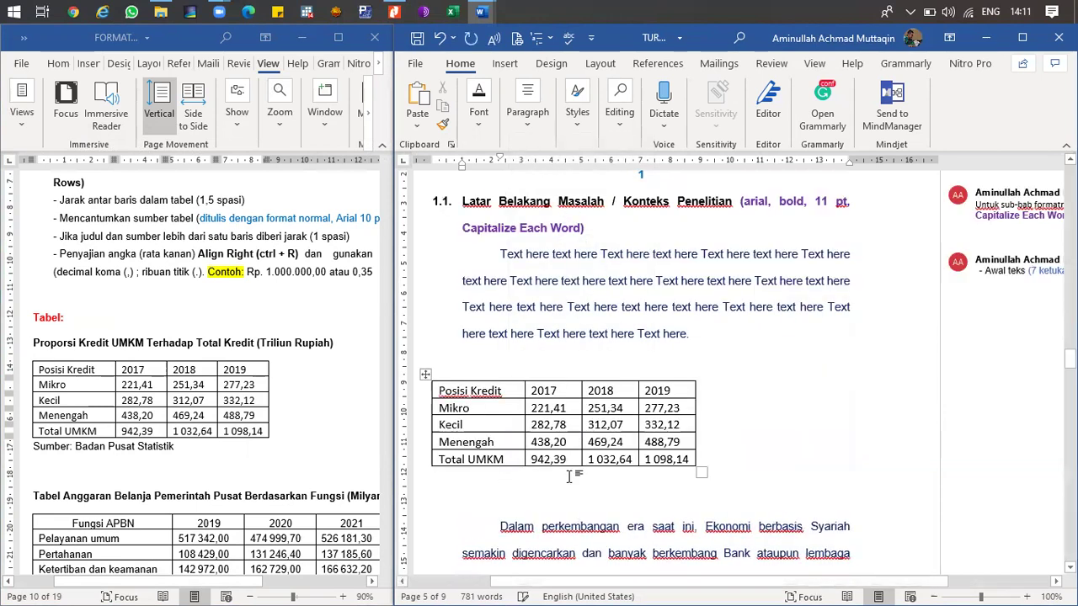
- Try AutoFit to Contents and AutoFit to Window on the pasted table
{"action": "left_click", "coordinate": [426, 376]}
{"action": "right_click", "coordinate": [426, 377]}
{"action": "mouse_move", "coordinate": [511, 285]}
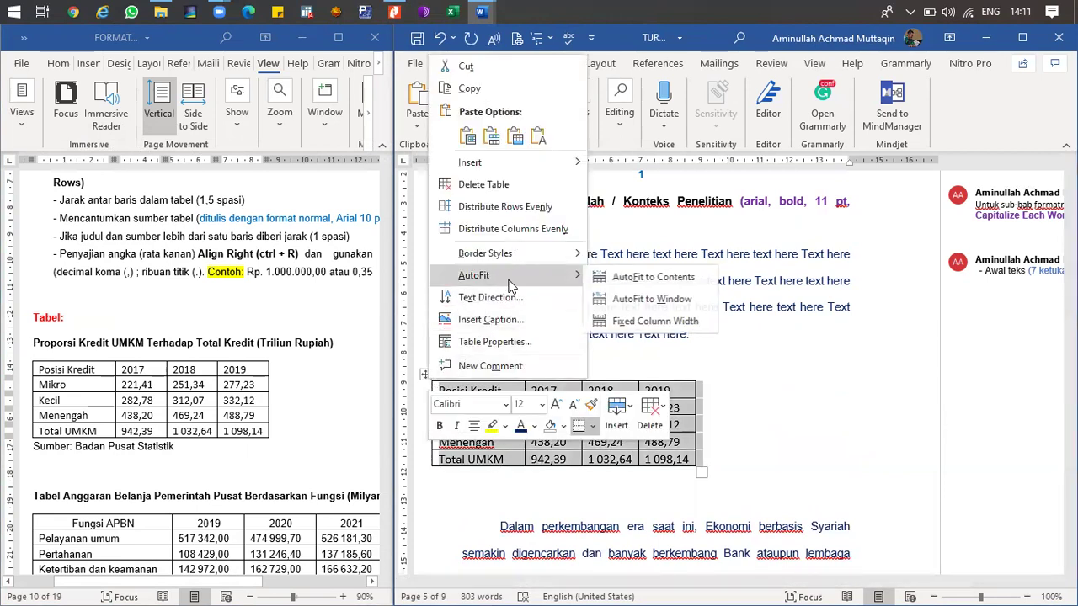
{"action": "left_click", "coordinate": [632, 279]}
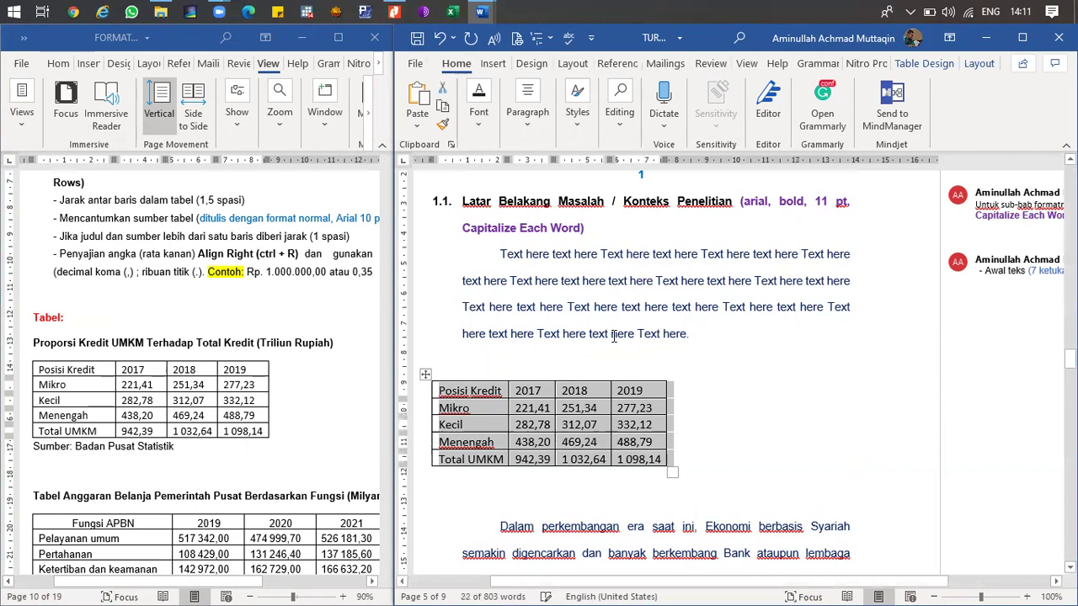
{"action": "right_click", "coordinate": [426, 375]}
{"action": "mouse_move", "coordinate": [538, 270]}
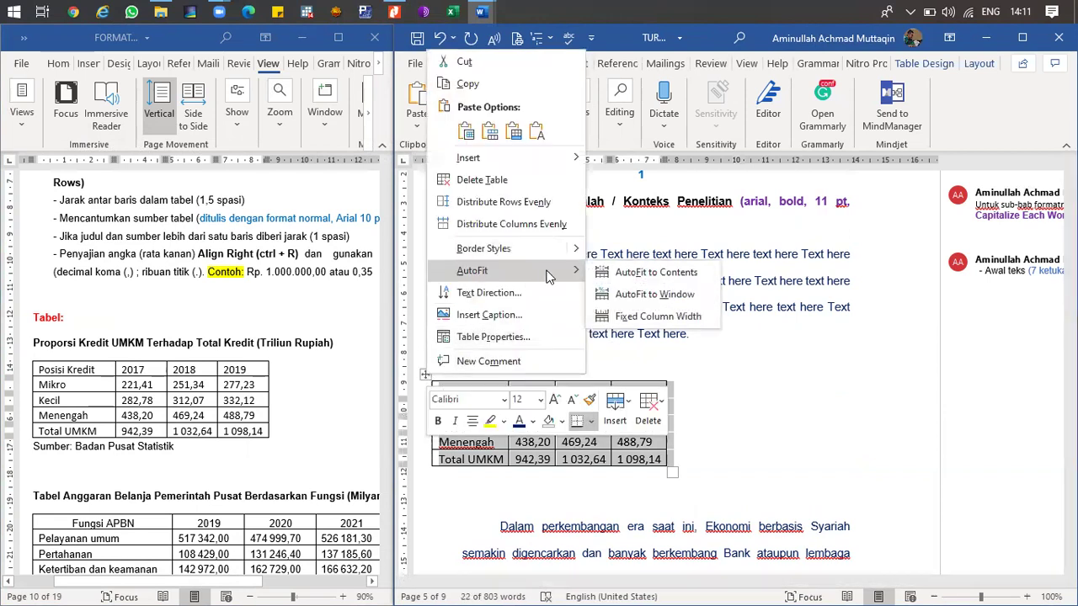
{"action": "left_click", "coordinate": [640, 292]}
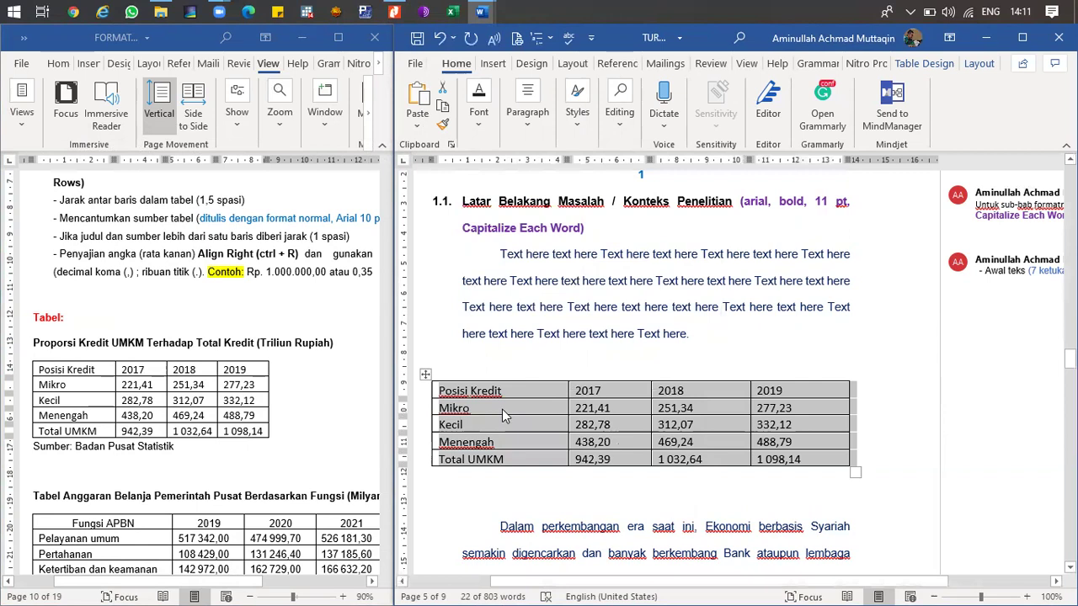
{"action": "left_click", "coordinate": [497, 408]}
- Fit the table to its contents with AutoFit and align its outer edge with the start of the body text
{"action": "right_click", "coordinate": [426, 375]}
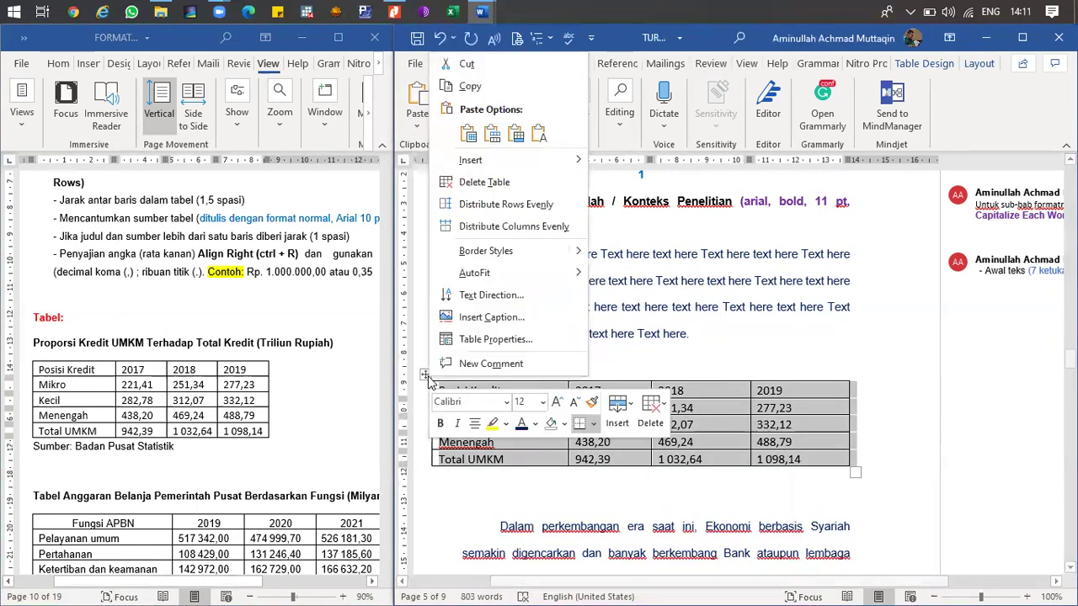
{"action": "mouse_move", "coordinate": [580, 271]}
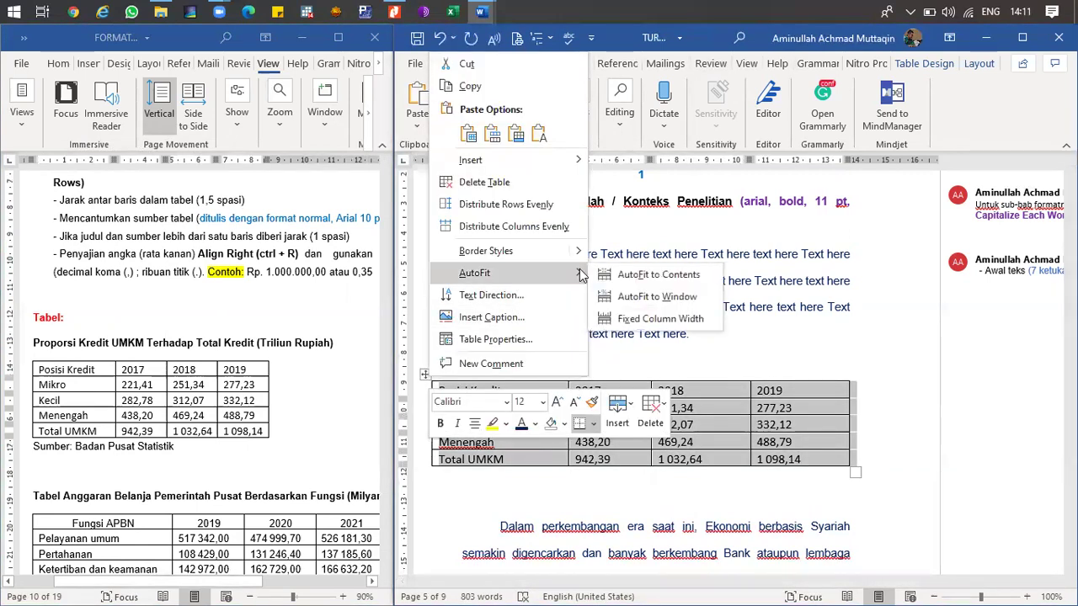
{"action": "left_click", "coordinate": [655, 275]}
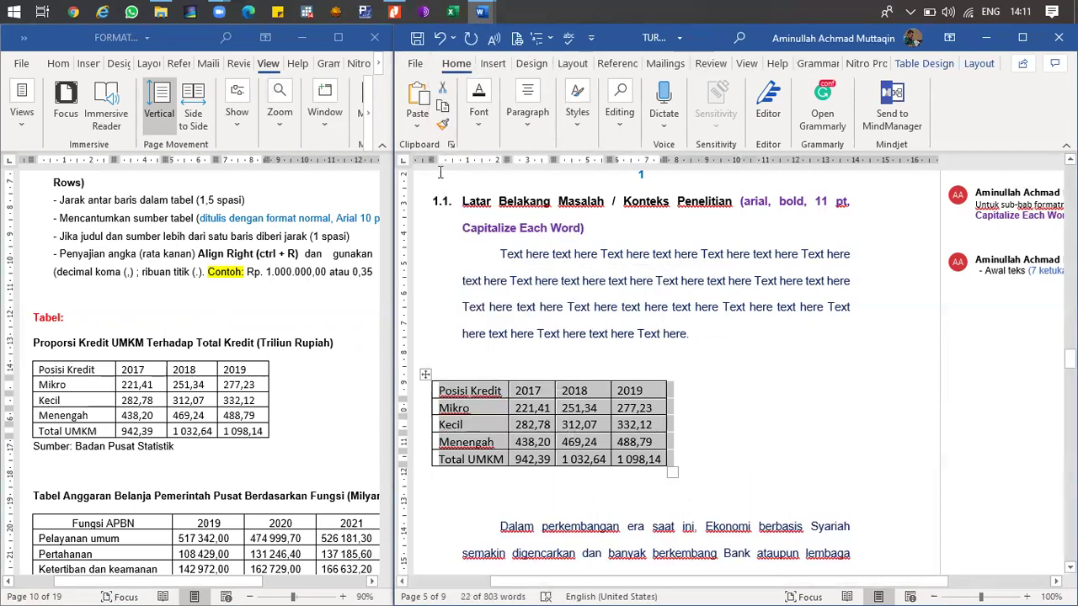
{"action": "left_click_drag", "start_coordinate": [436, 161], "coordinate": [461, 161]}
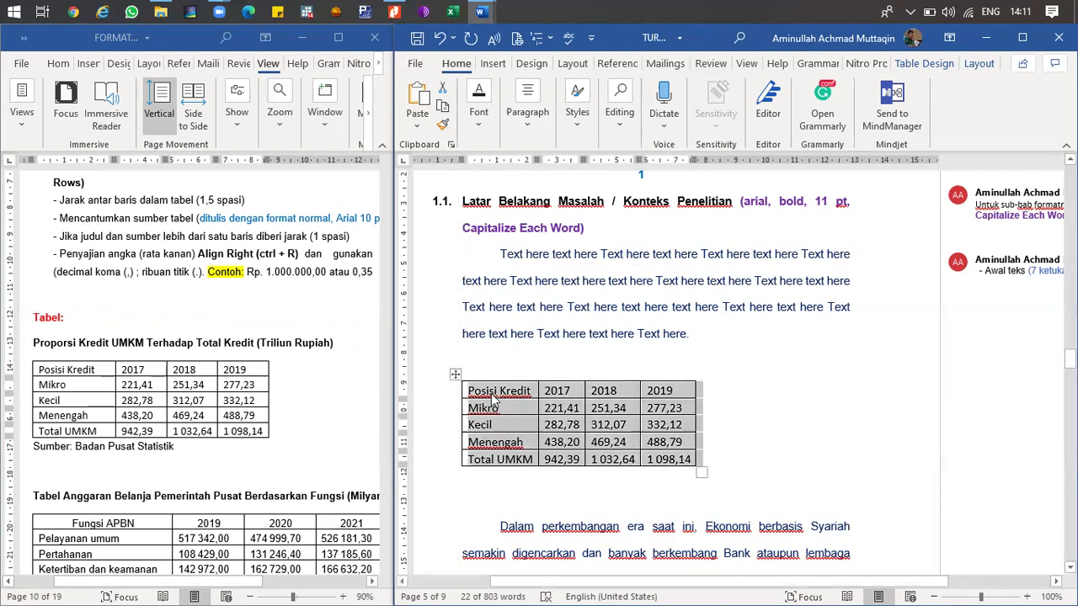
- Set the line spacing of the whole table to 1.5 lines
{"action": "left_click", "coordinate": [527, 109]}
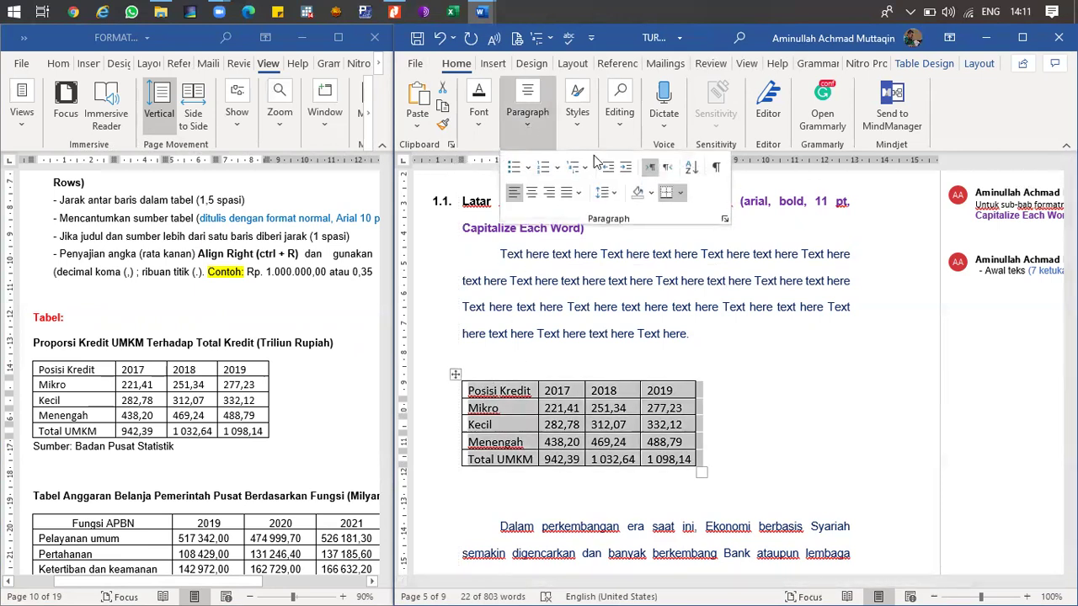
{"action": "left_click", "coordinate": [723, 215]}
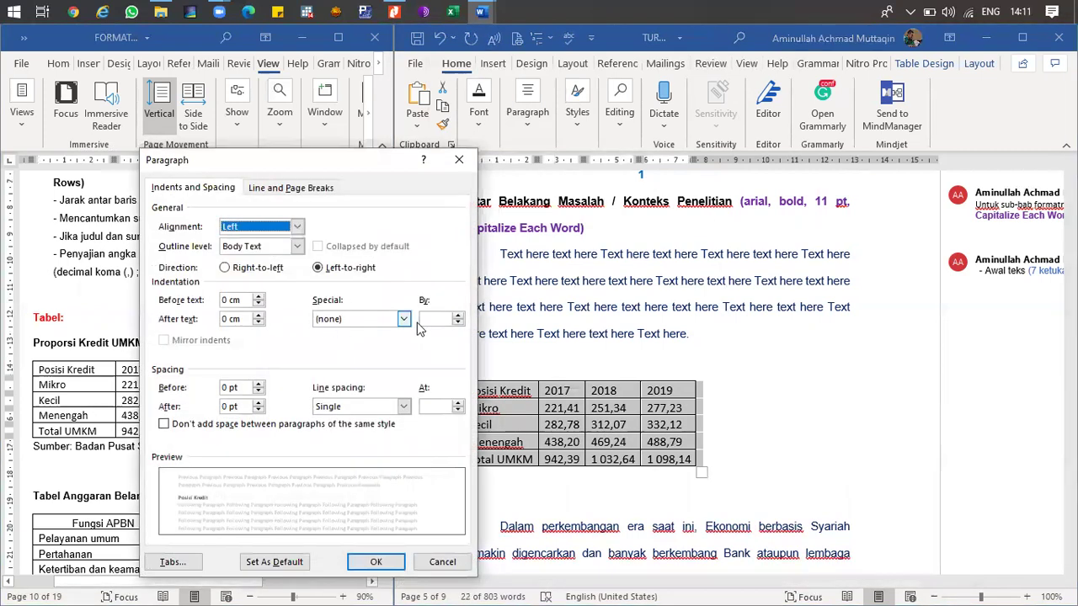
{"action": "left_click", "coordinate": [405, 407]}
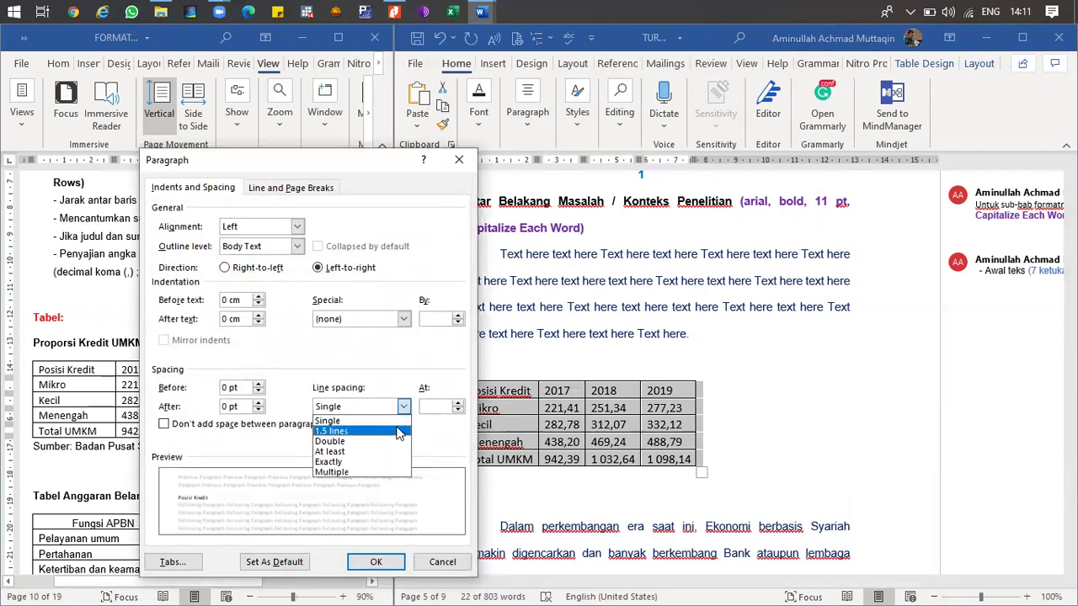
{"action": "left_click", "coordinate": [398, 431]}
{"action": "left_click", "coordinate": [376, 561]}
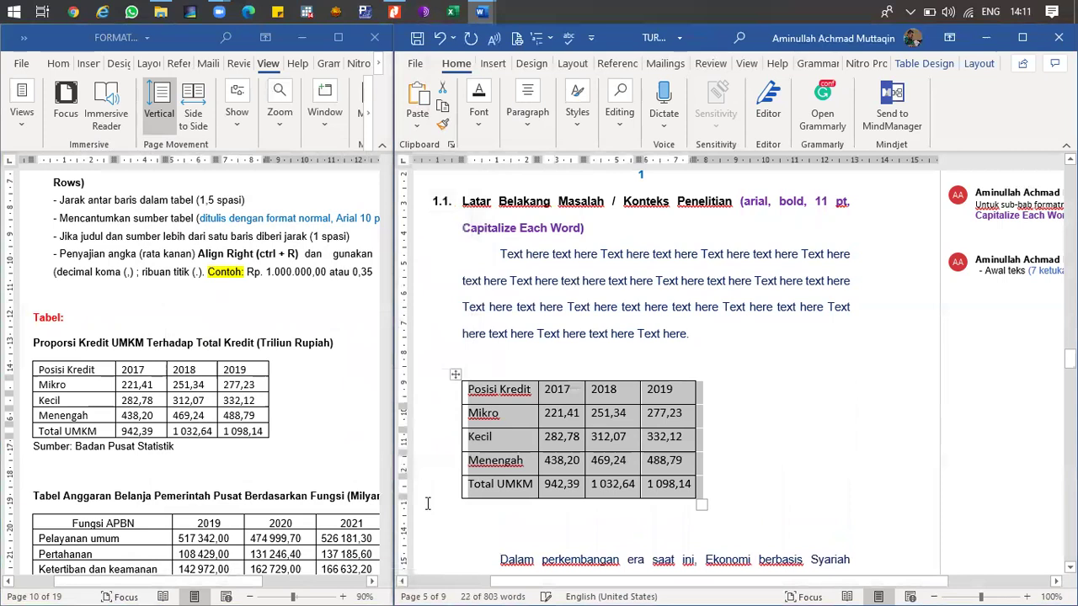
{"action": "left_click", "coordinate": [544, 459]}
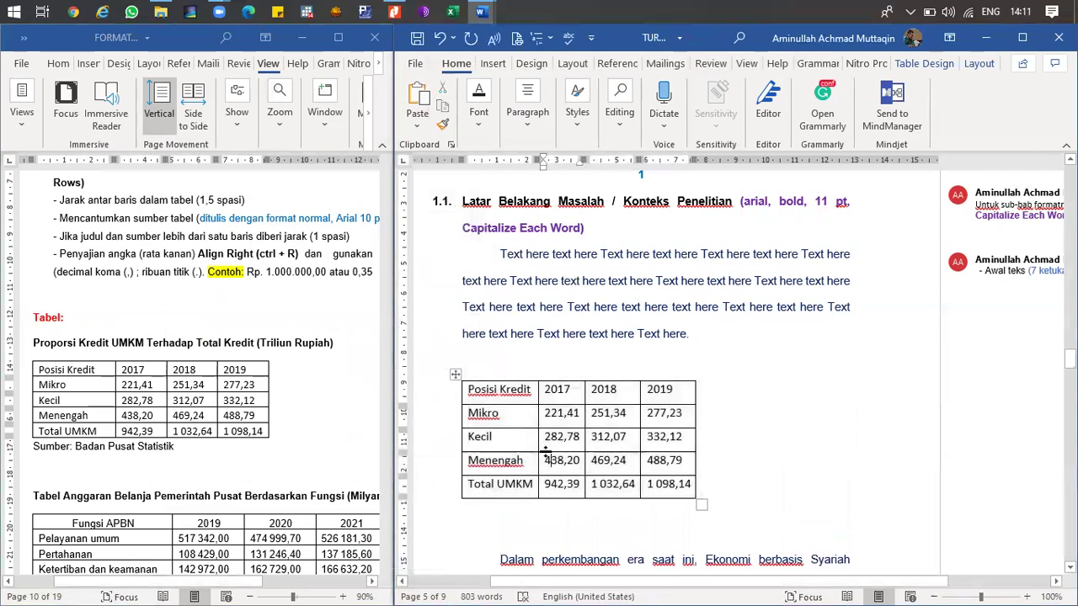
- Add the source line "Sumber: BPS (2020)" directly below the table and remove its first-line indent
{"action": "left_click", "coordinate": [513, 511]}
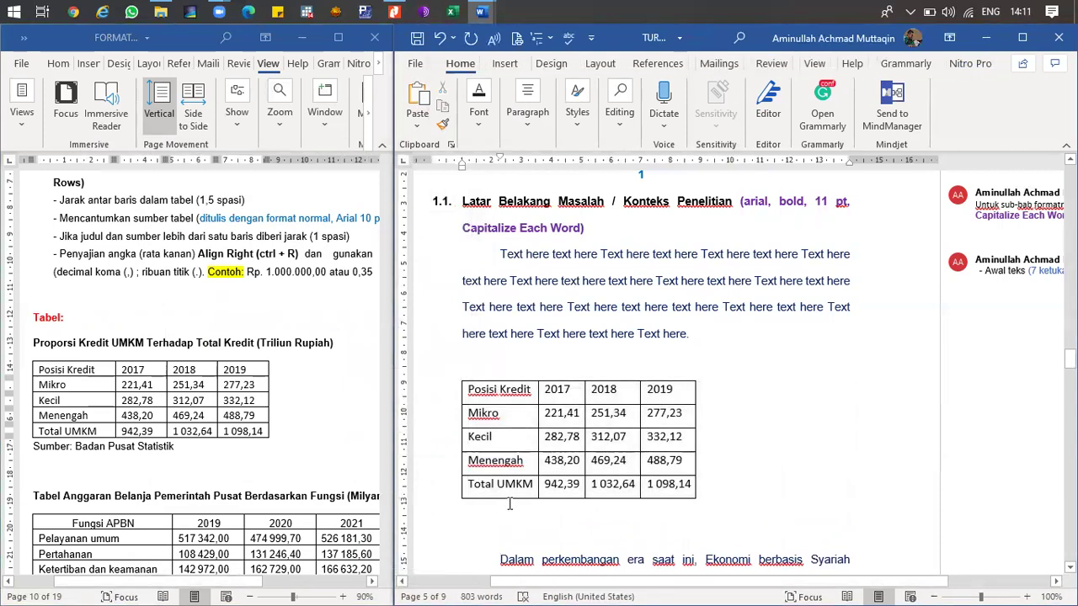
{"action": "scroll", "coordinate": [509, 504], "scroll_direction": "down", "scroll_amount": 1}
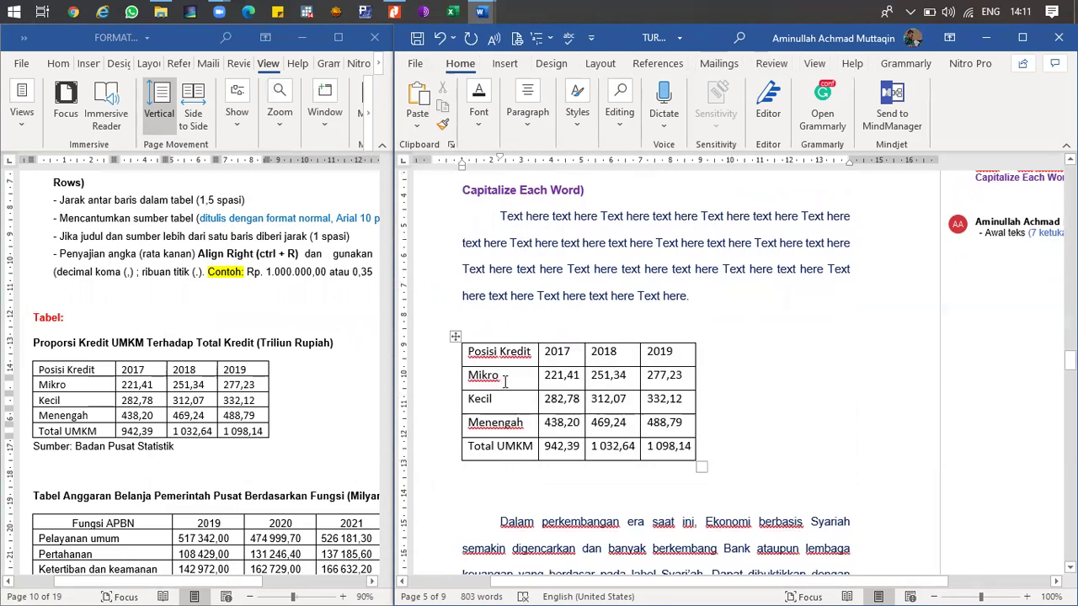
{"action": "type", "text": "sumber: BPS (202"}
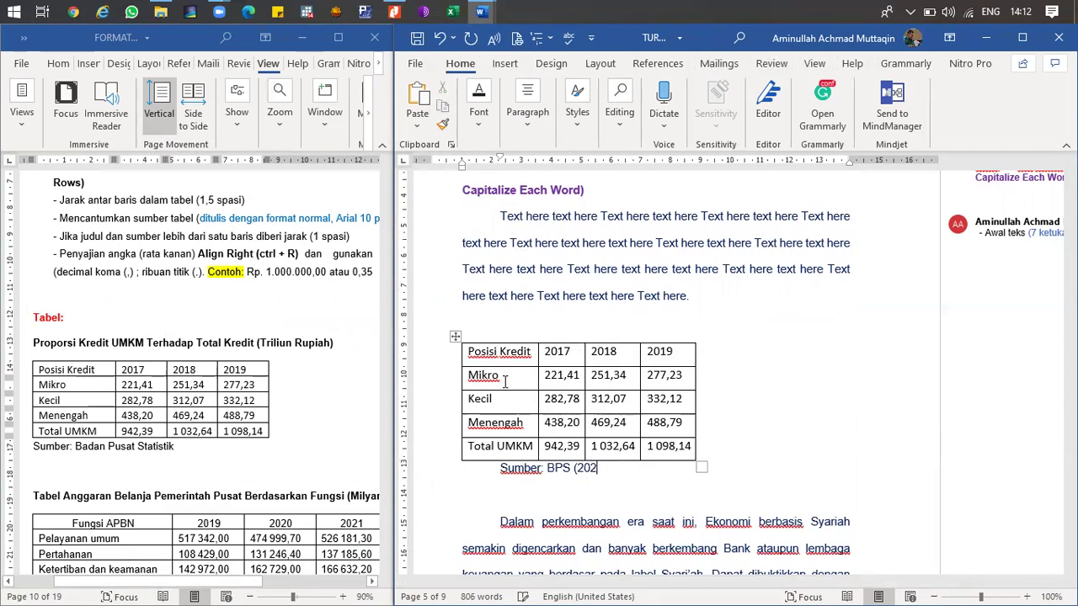
{"action": "type", "text": "1)"}
{"action": "left_click", "coordinate": [489, 478]}
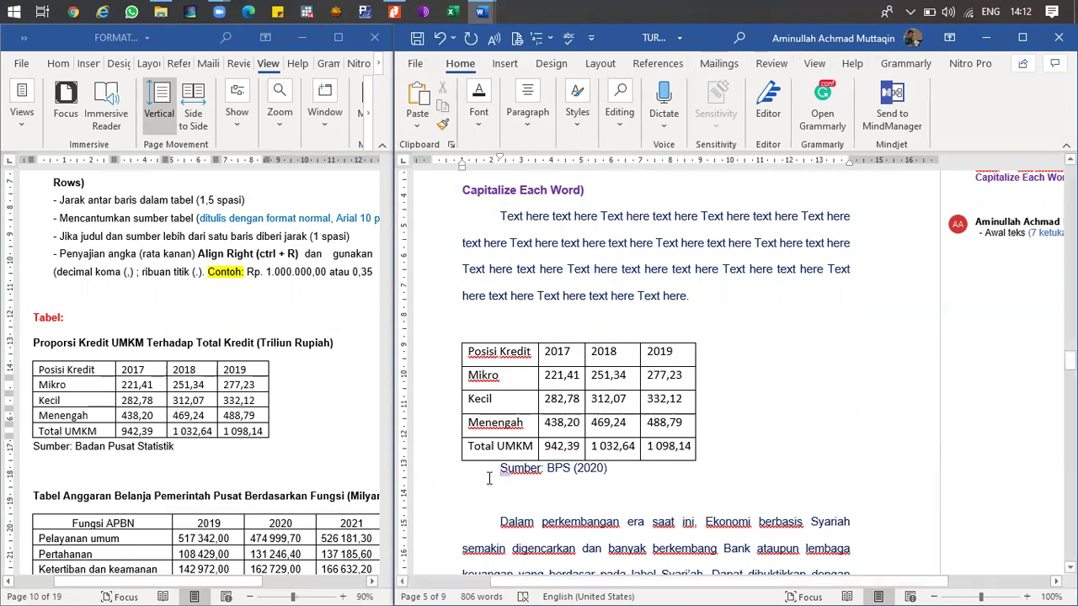
{"action": "left_click_drag", "start_coordinate": [500, 159], "coordinate": [461, 165]}
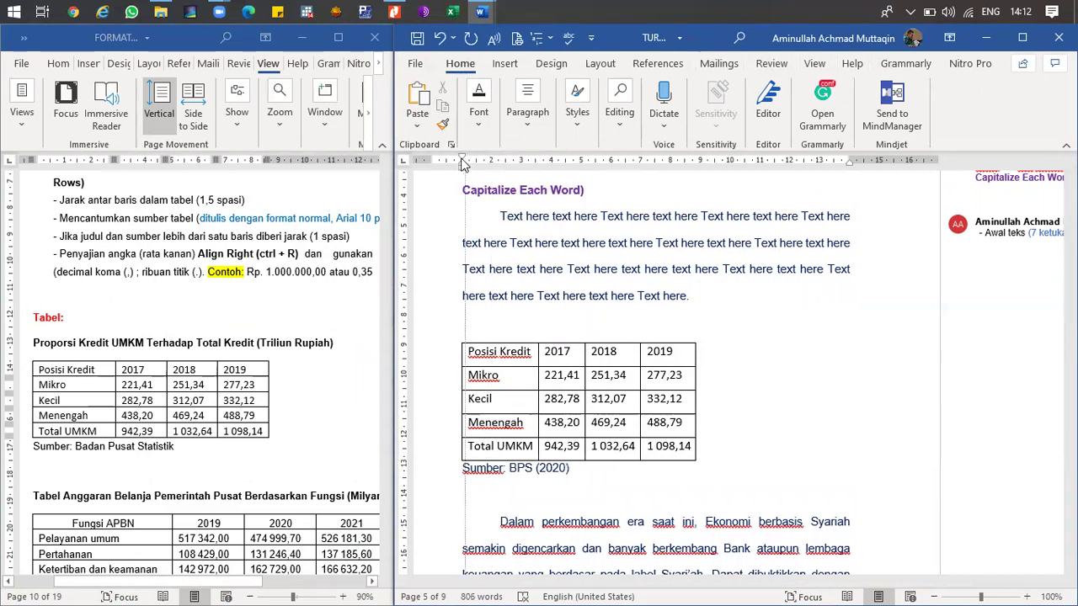
- Start a caption on the empty line above the table and delete the existing "Tabel 1.", "Tabel 2." and "Tabel 3." caption labels
{"action": "left_click", "coordinate": [484, 329]}
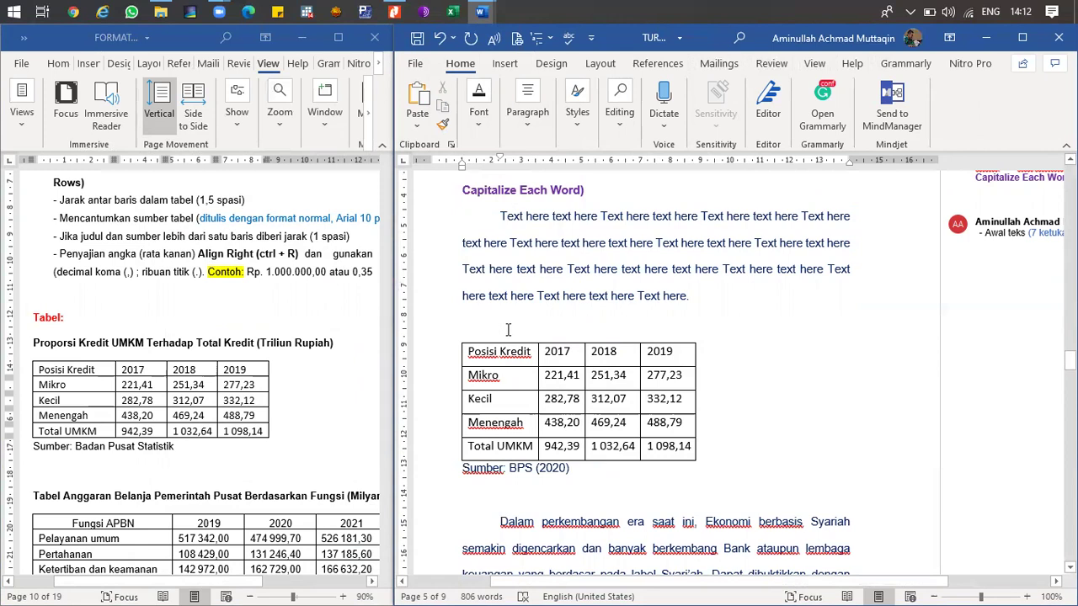
{"action": "left_click", "coordinate": [658, 64]}
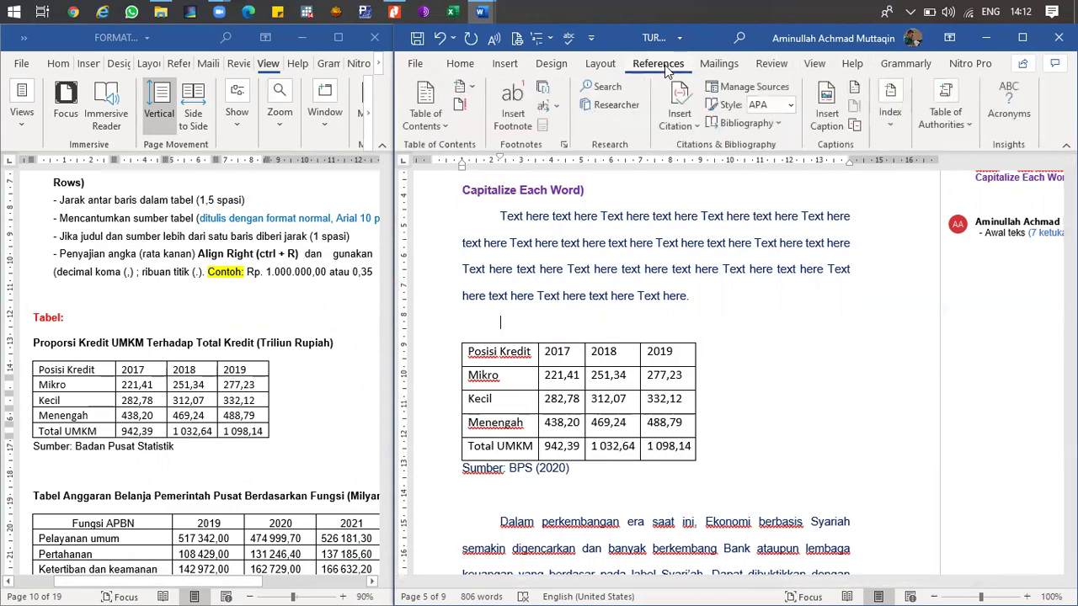
{"action": "left_click", "coordinate": [818, 126]}
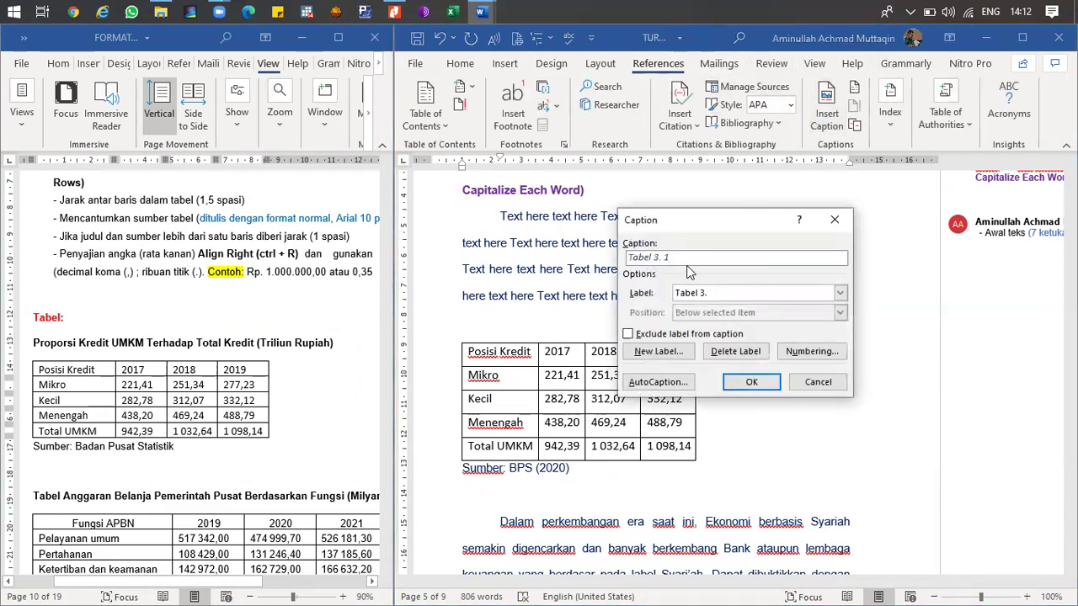
{"action": "left_click", "coordinate": [745, 296]}
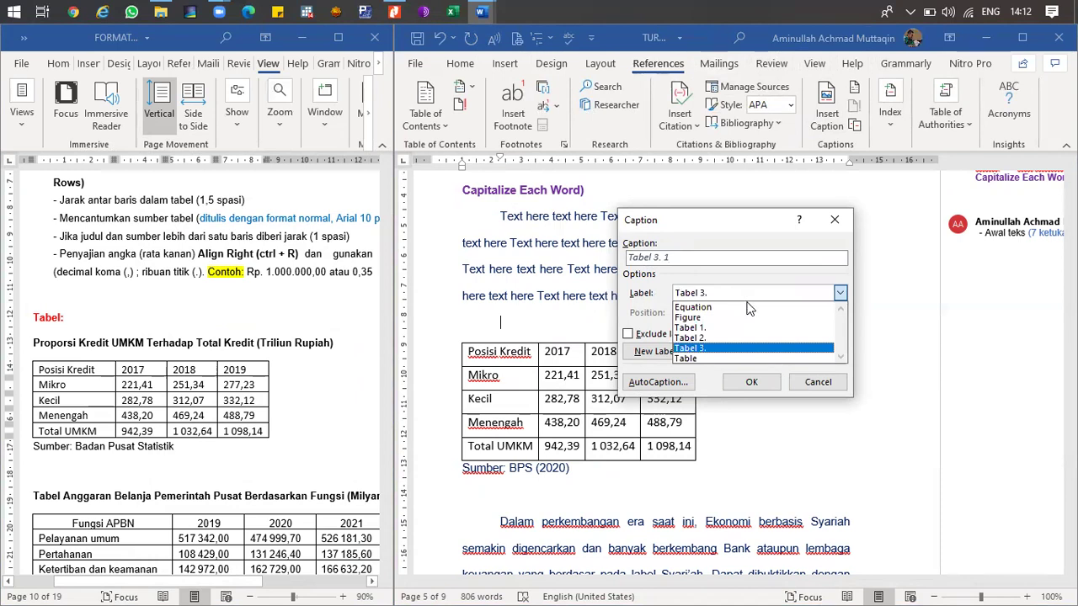
{"action": "left_click", "coordinate": [740, 326]}
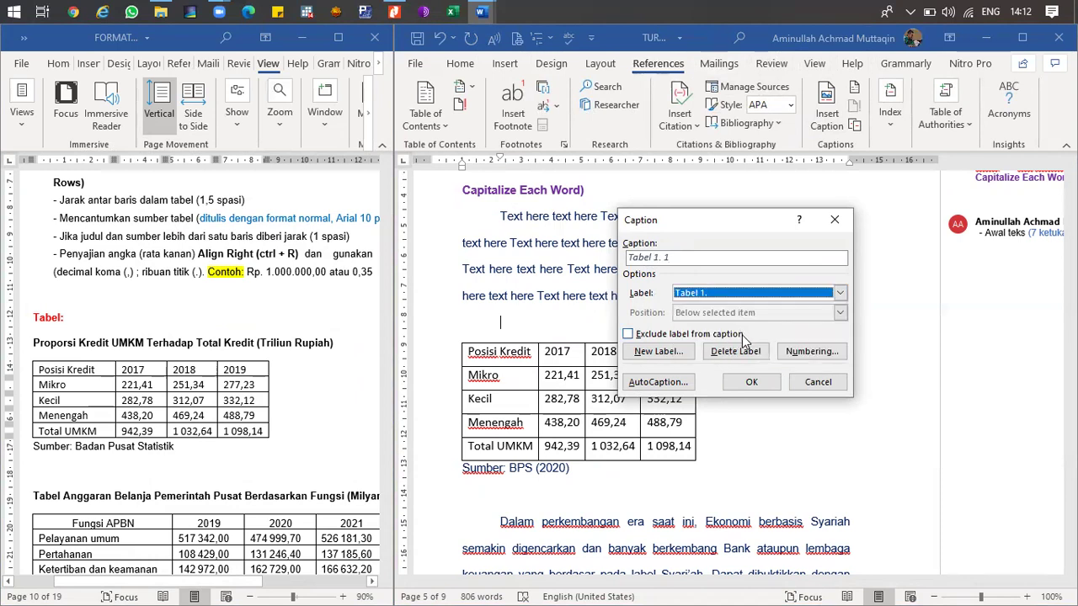
{"action": "left_click", "coordinate": [745, 354]}
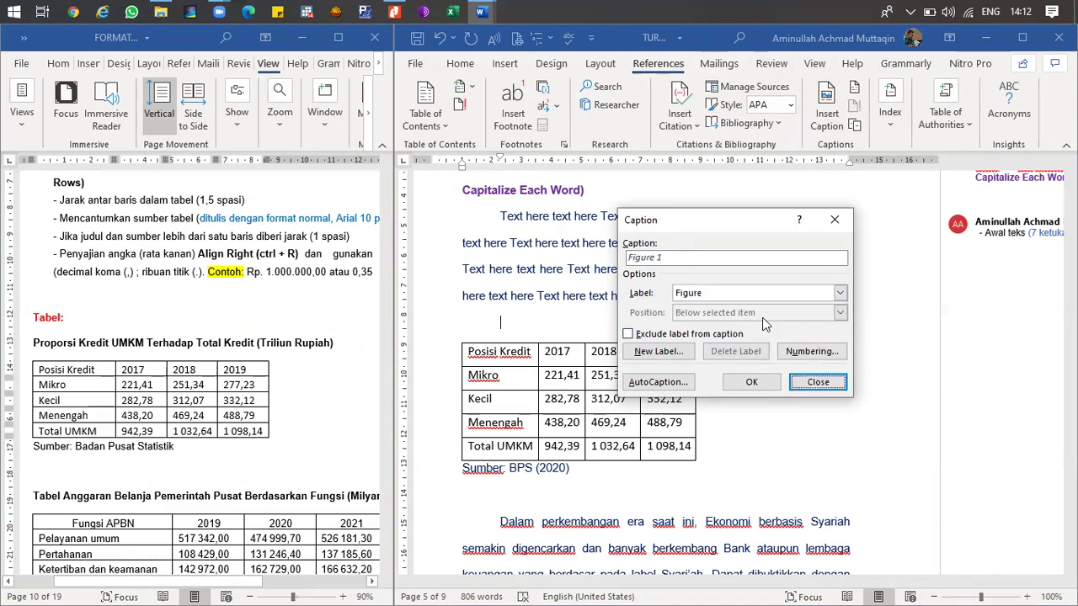
{"action": "left_click", "coordinate": [779, 299]}
{"action": "left_click", "coordinate": [740, 338]}
{"action": "left_click", "coordinate": [738, 354]}
{"action": "left_click", "coordinate": [741, 302]}
{"action": "left_click", "coordinate": [742, 328]}
{"action": "left_click", "coordinate": [737, 352]}
- Create a new caption label "Tabel 1."
{"action": "left_click", "coordinate": [679, 354]}
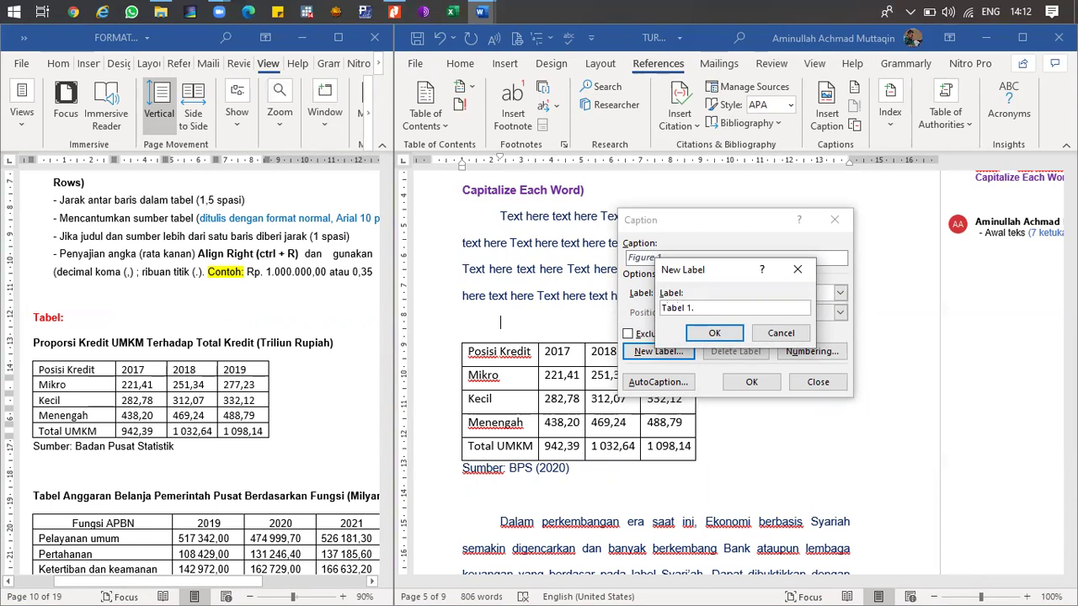
{"action": "type", "text": "Tabel 1."}
{"action": "left_click", "coordinate": [712, 333]}
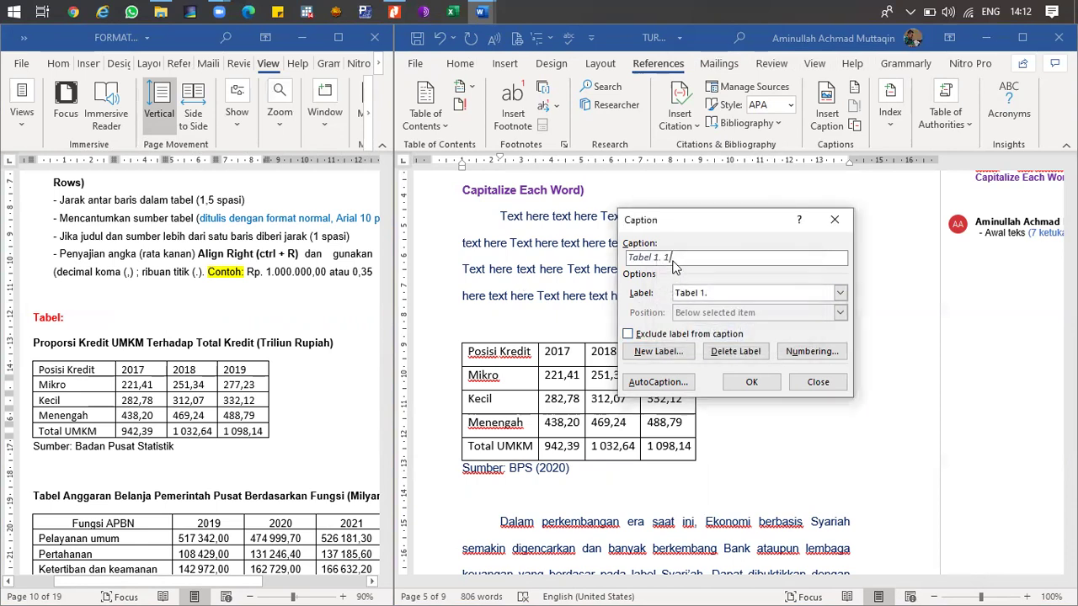
- Try inserting a caption with the text "Proporsi Kredit UMKM :" above the table and undo it
{"action": "type", "text": ":"}
{"action": "key", "text": "BackSpace"}
{"action": "type", "text": "Proporsi Kredit UMKM :"}
{"action": "left_click", "coordinate": [755, 382]}
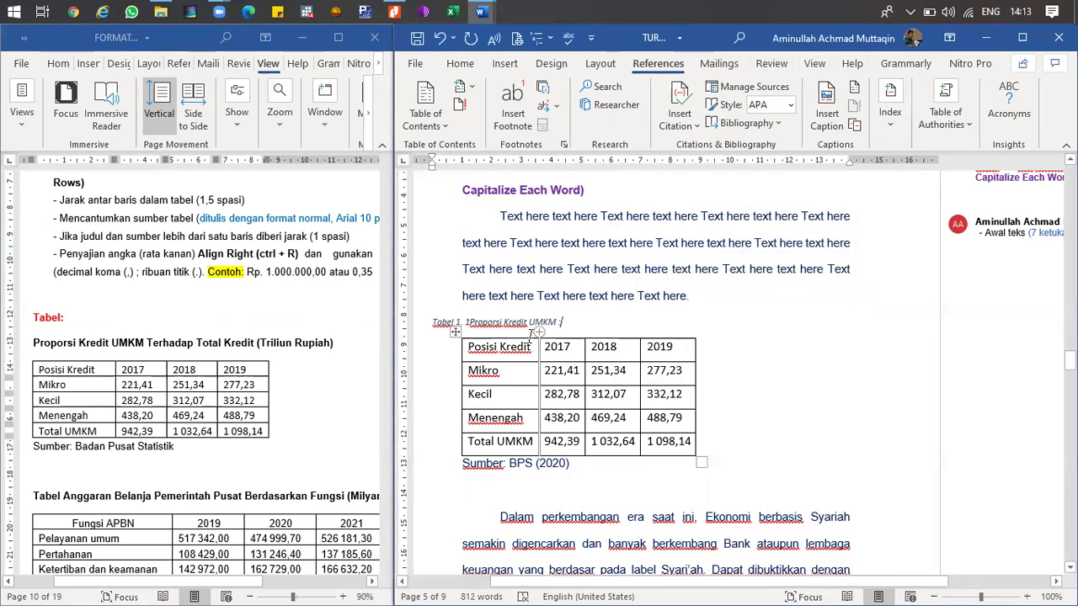
{"action": "key", "text": "ctrl+z"}
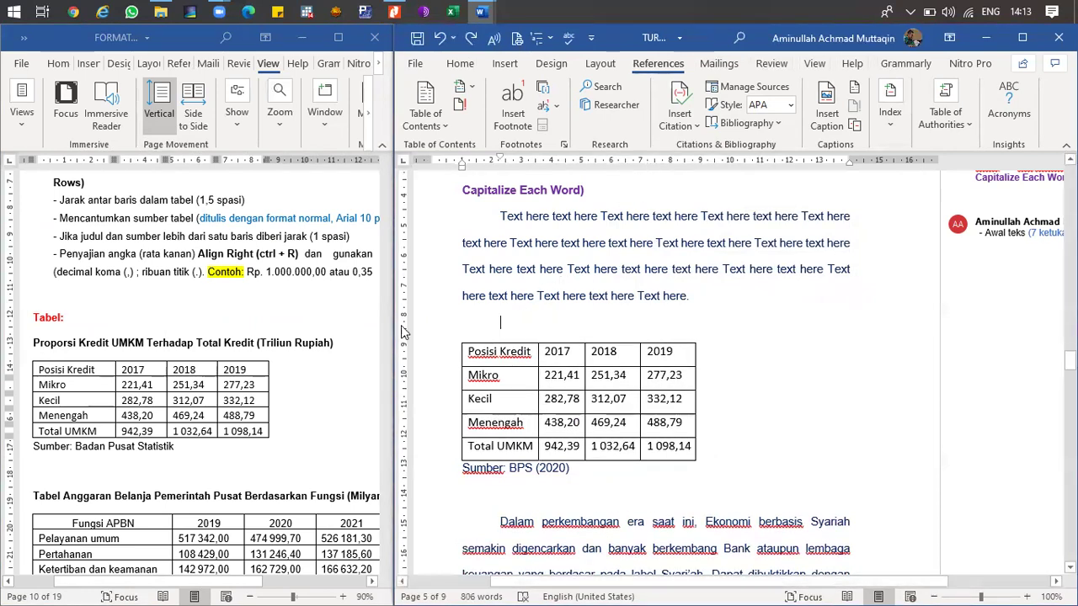
- Insert the caption "Tabel 1. 1: Proporsi Kredit UMKM Terhadap Total Kredit (Triliun Rupiah)" above the table, copying the title from the format guide
{"action": "left_click", "coordinate": [26, 354]}
{"action": "left_click", "coordinate": [42, 345]}
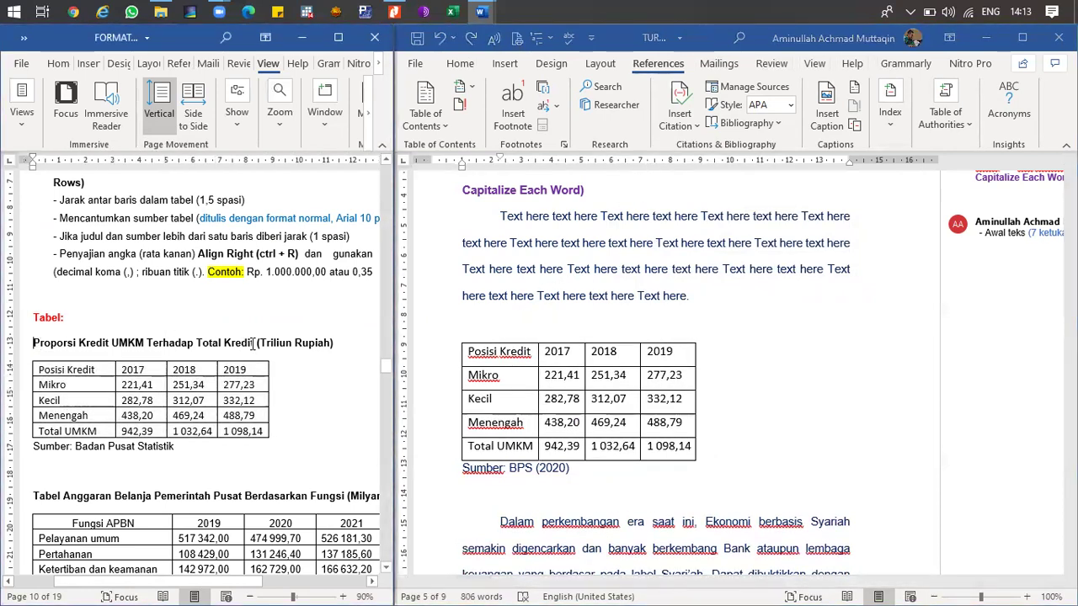
{"action": "left_click", "coordinate": [334, 345], "text": "shift"}
{"action": "key", "text": "ctrl+c"}
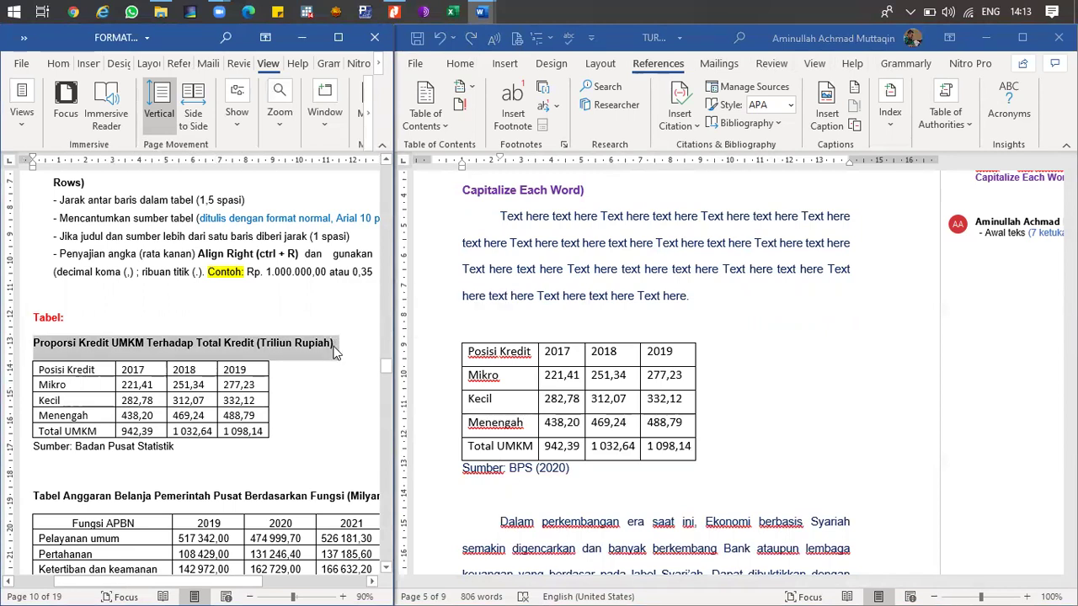
{"action": "left_click", "coordinate": [500, 318]}
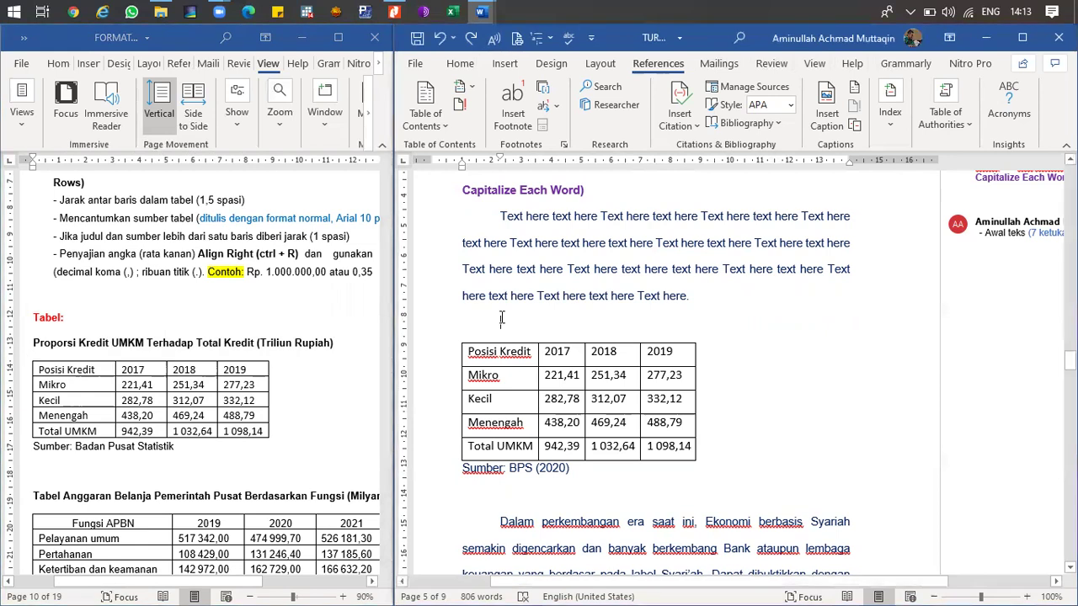
{"action": "left_click", "coordinate": [684, 125]}
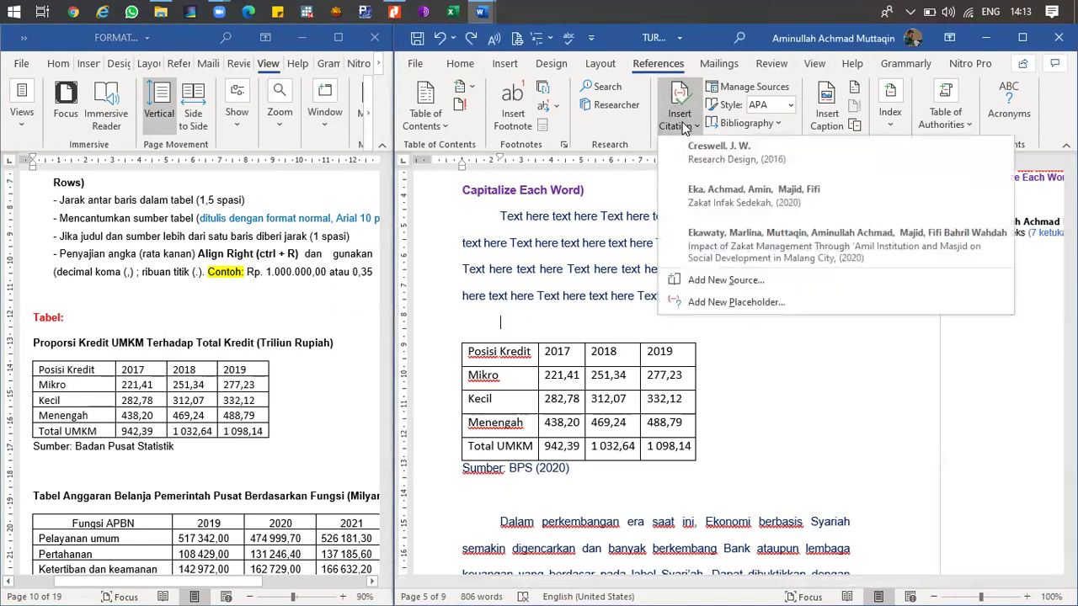
{"action": "left_click", "coordinate": [839, 116]}
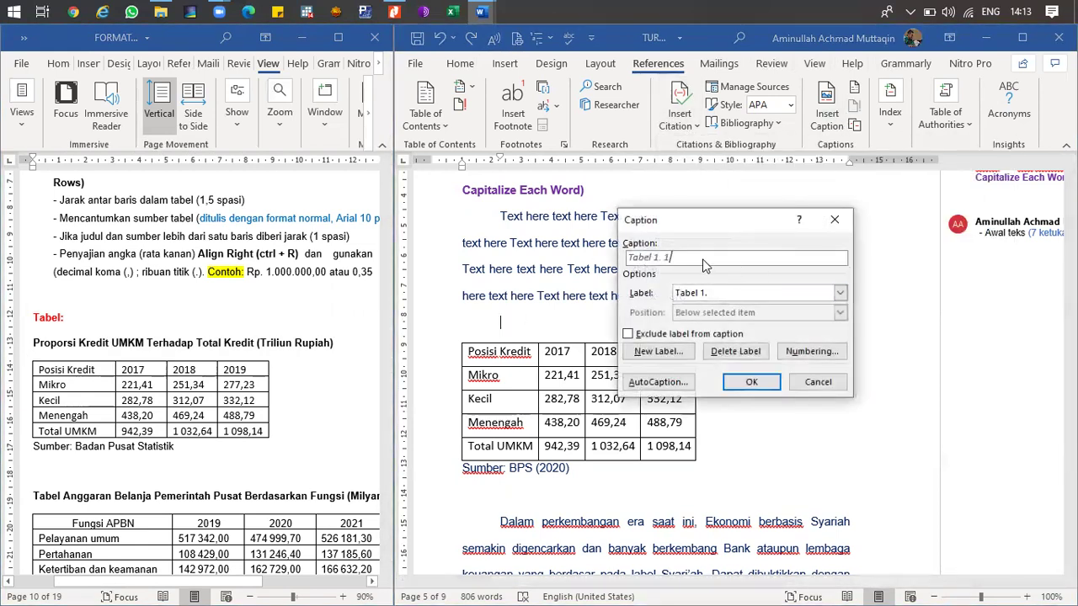
{"action": "type", "text": ":"}
{"action": "key", "text": "ctrl+v"}
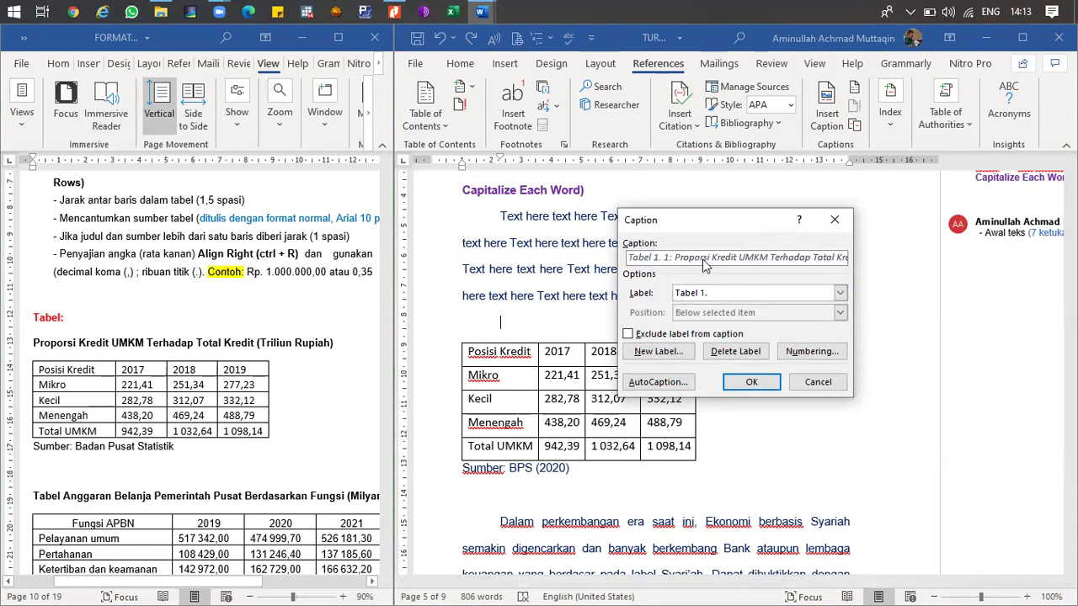
{"action": "left_click", "coordinate": [752, 383]}
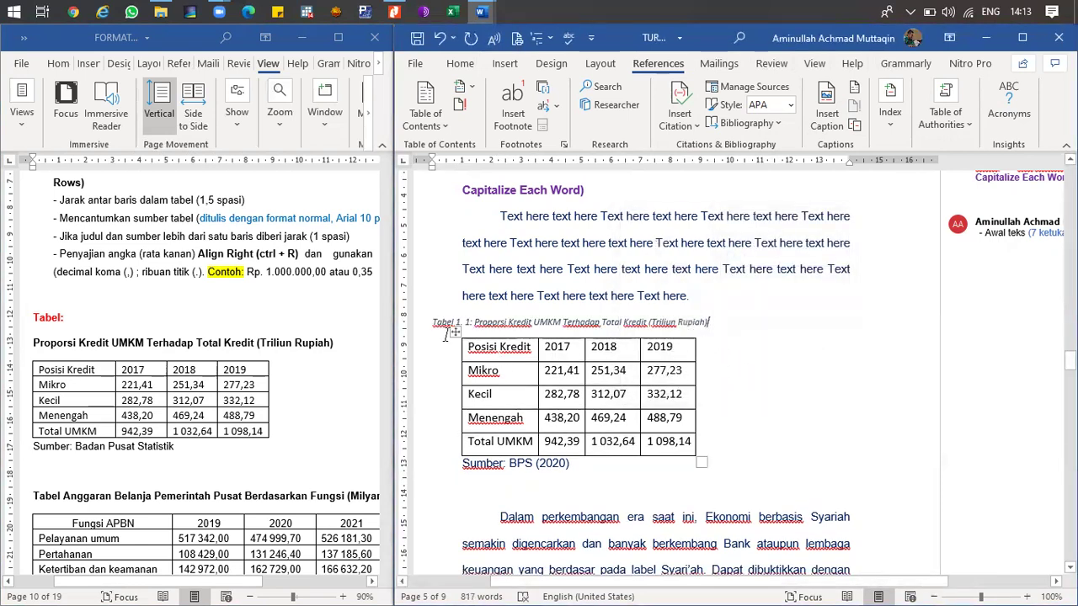
- Indent the table caption to line up with the body text and set it to Arial 11 without italics
{"action": "left_click", "coordinate": [424, 326]}
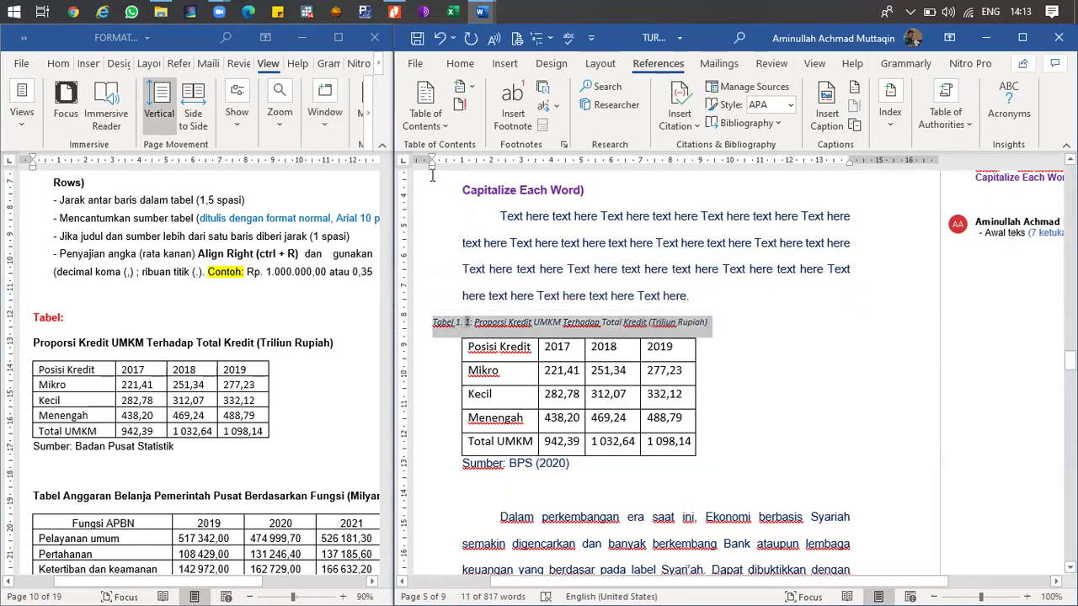
{"action": "left_click_drag", "start_coordinate": [431, 166], "coordinate": [463, 180]}
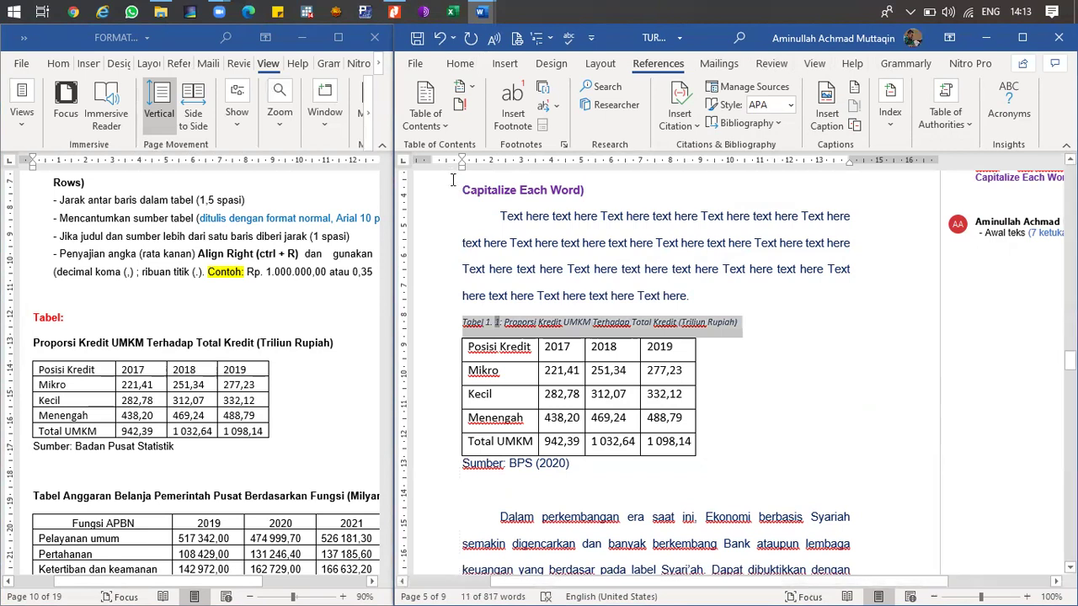
{"action": "left_click", "coordinate": [460, 64]}
{"action": "left_click", "coordinate": [479, 103]}
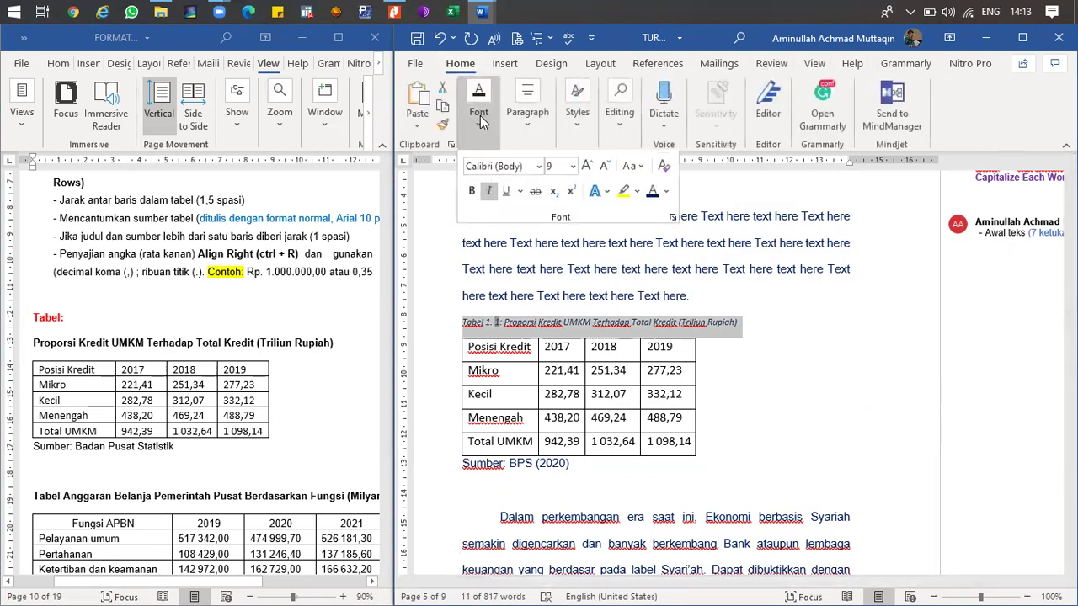
{"action": "left_click", "coordinate": [539, 168]}
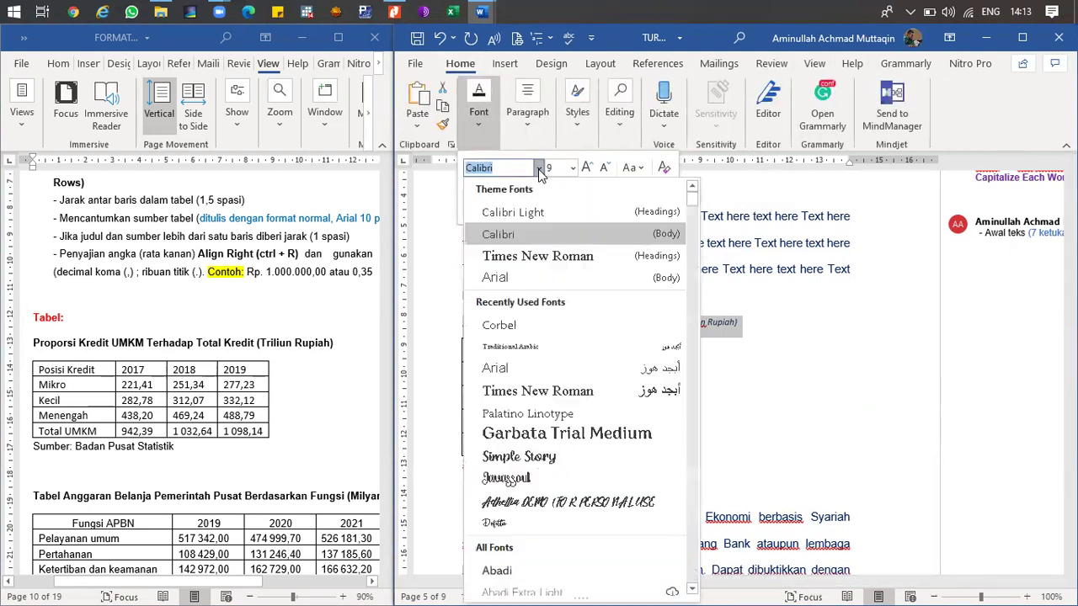
{"action": "left_click", "coordinate": [497, 277]}
{"action": "left_click", "coordinate": [572, 168]}
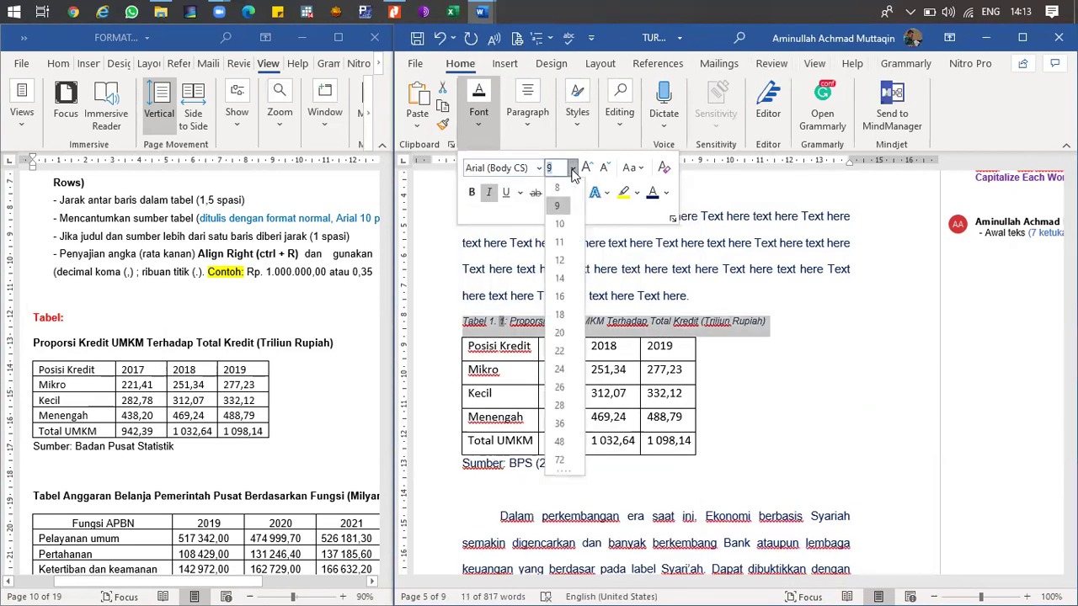
{"action": "left_click", "coordinate": [560, 243]}
{"action": "left_click", "coordinate": [489, 193]}
{"action": "key", "text": "Escape"}
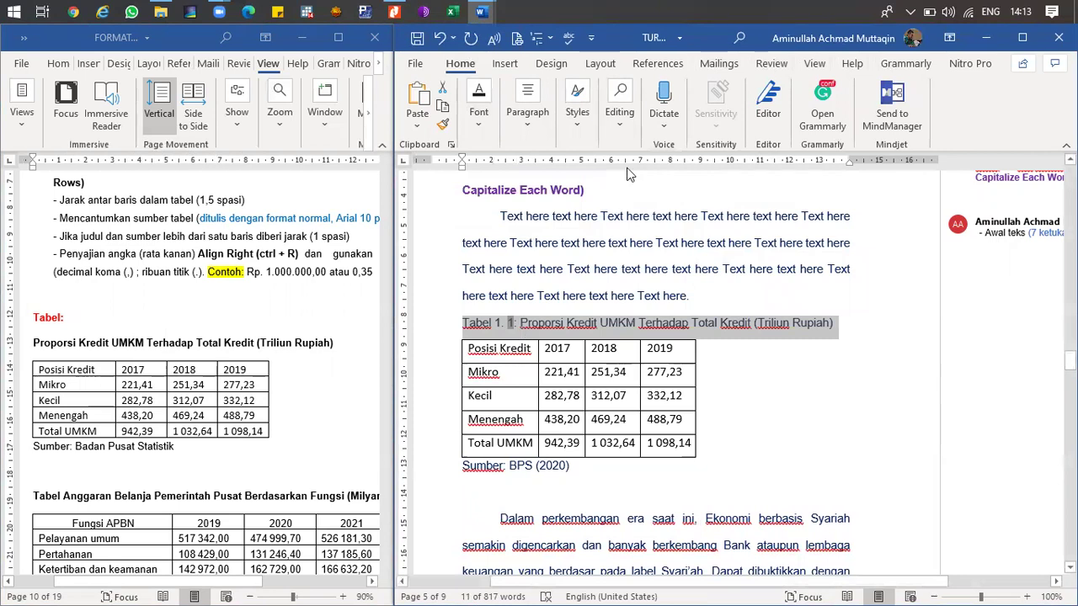
- Set the caption's font colour to black and make its title text after "Tabel 1. 1:" bold
{"action": "left_click", "coordinate": [482, 126]}
{"action": "left_click", "coordinate": [665, 193]}
{"action": "left_click", "coordinate": [678, 215]}
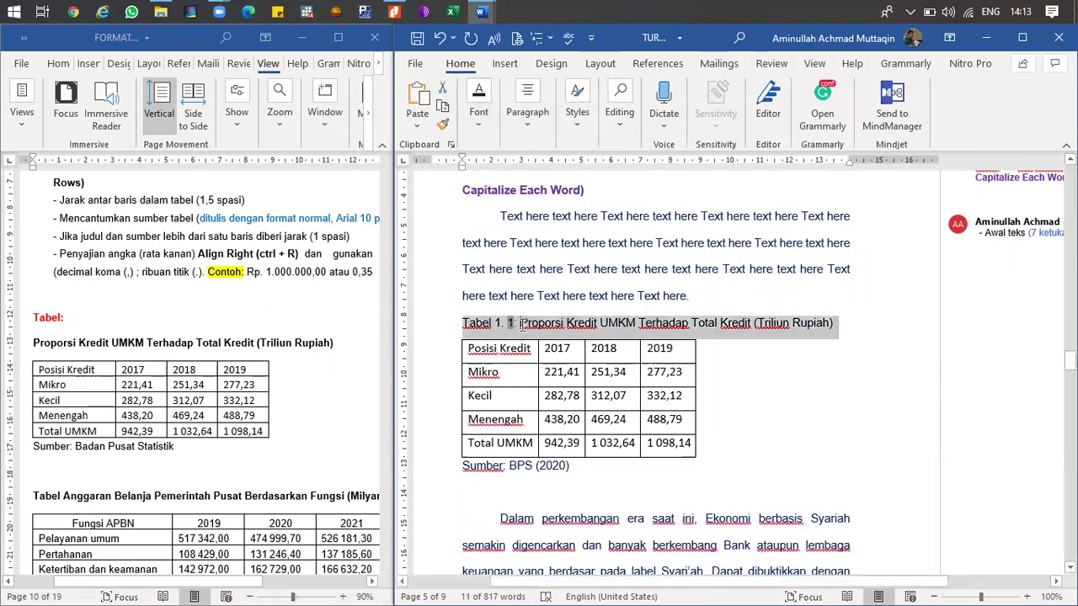
{"action": "left_click", "coordinate": [522, 322]}
{"action": "left_click_drag", "start_coordinate": [519, 322], "coordinate": [836, 322]}
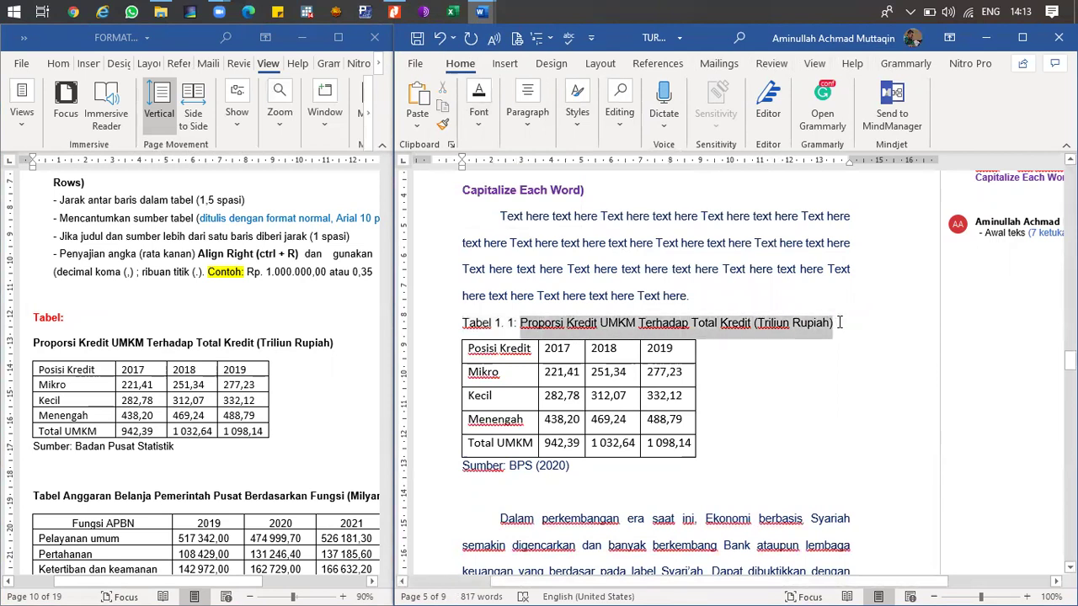
{"action": "left_click", "coordinate": [830, 300]}
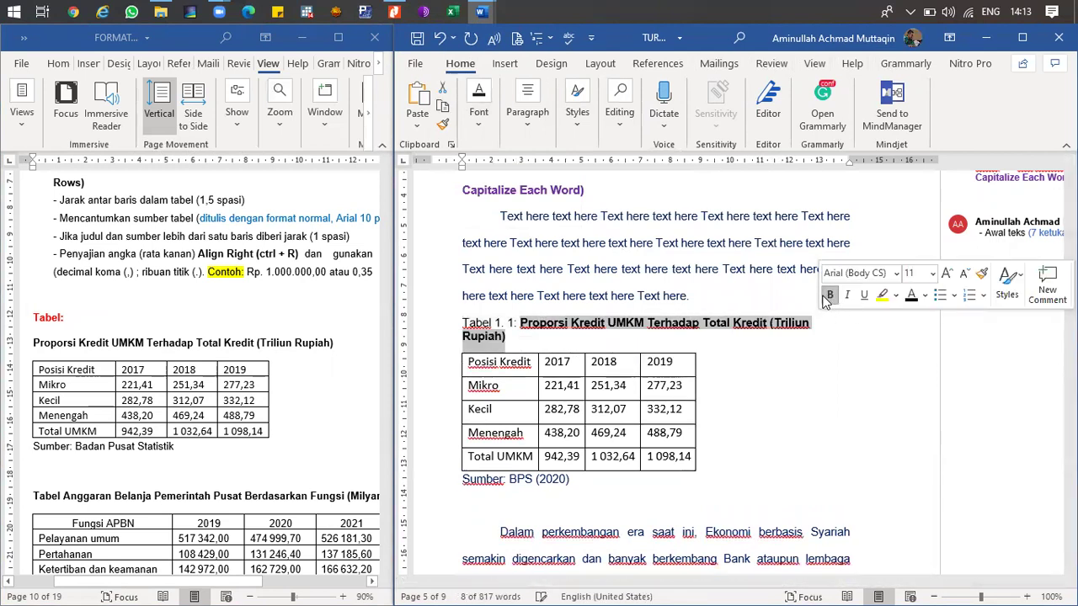
{"action": "left_click", "coordinate": [734, 372]}
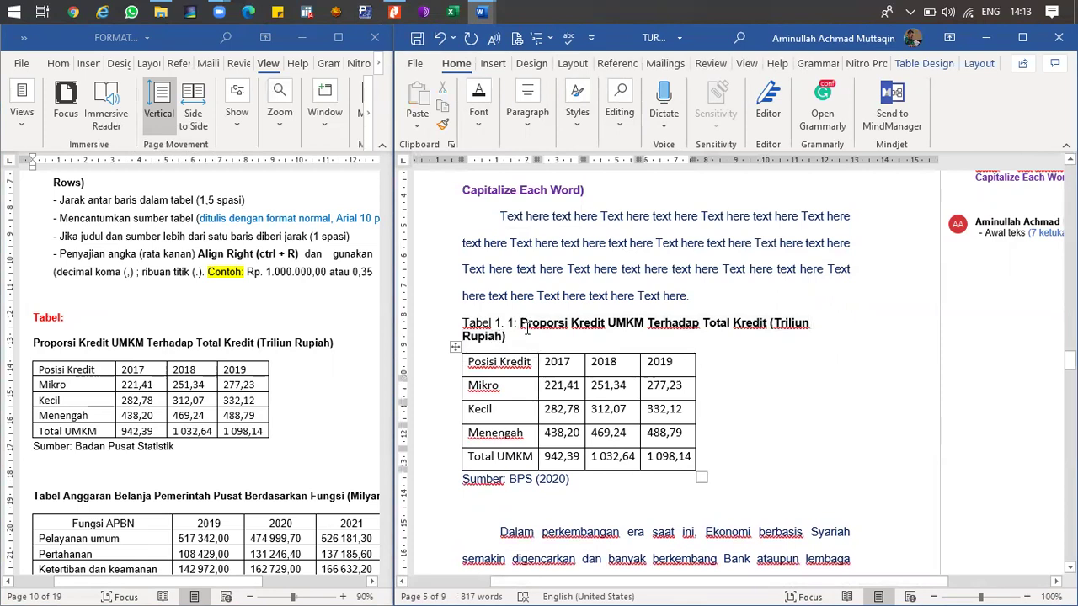
- Check the line spacing options for the two-line table caption
{"action": "left_click_drag", "start_coordinate": [526, 329], "coordinate": [506, 336]}
{"action": "left_click", "coordinate": [530, 137]}
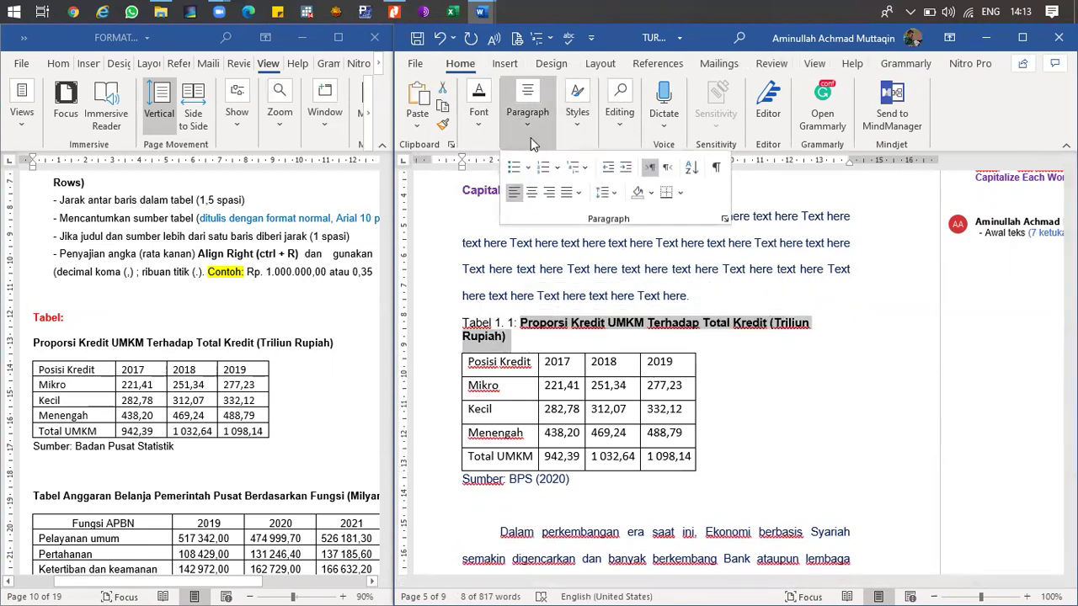
{"action": "left_click", "coordinate": [604, 192]}
{"action": "left_click", "coordinate": [527, 343]}
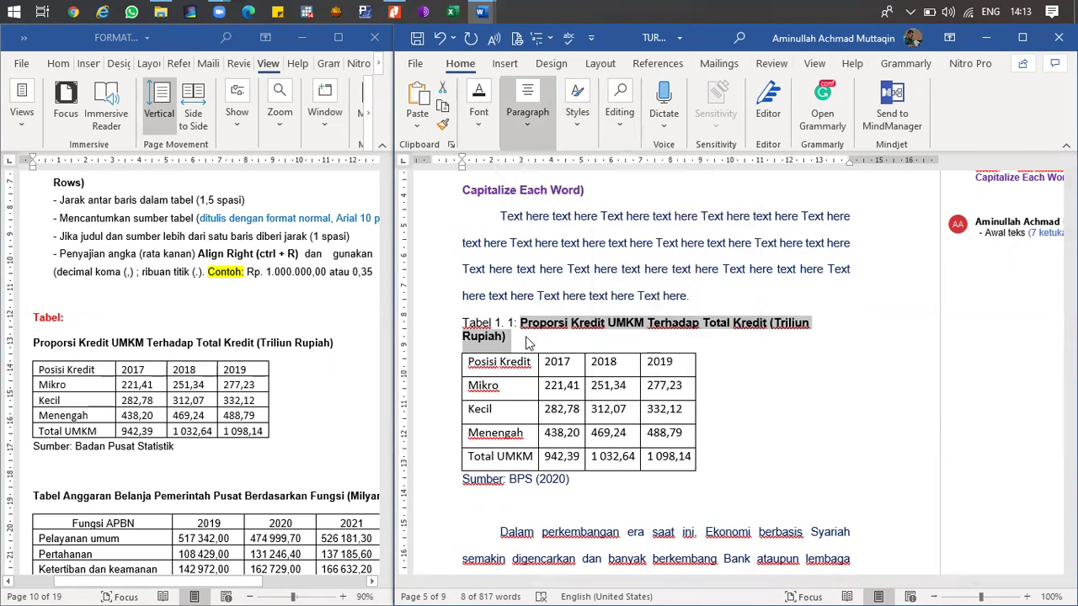
- Give the caption a hanging indent that starts its second line under the title's first word, and justify the caption
{"action": "left_click", "coordinate": [522, 335]}
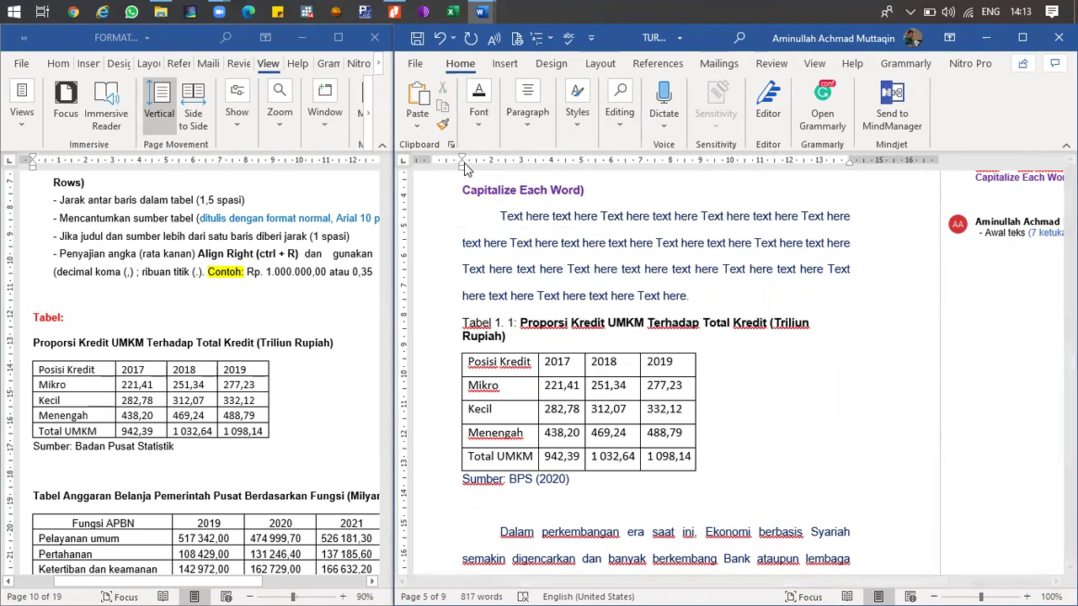
{"action": "mouse_move", "coordinate": [464, 163]}
{"action": "left_mouse_down"}
{"action": "mouse_move", "coordinate": [523, 176]}
{"action": "mouse_move", "coordinate": [520, 167]}
{"action": "left_mouse_up"}
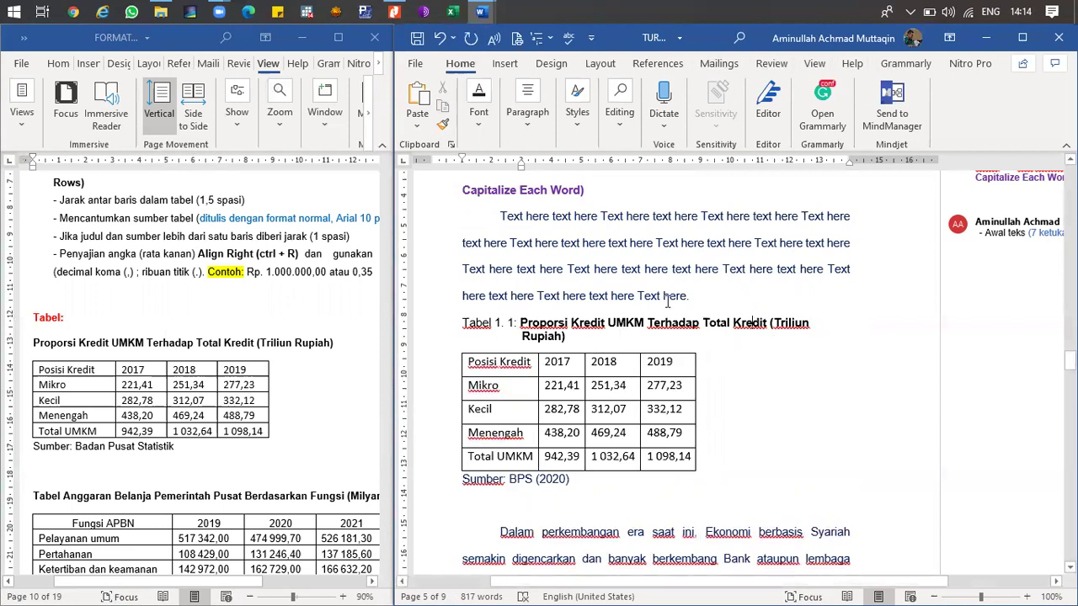
{"action": "left_click", "coordinate": [527, 108]}
{"action": "left_click", "coordinate": [578, 195]}
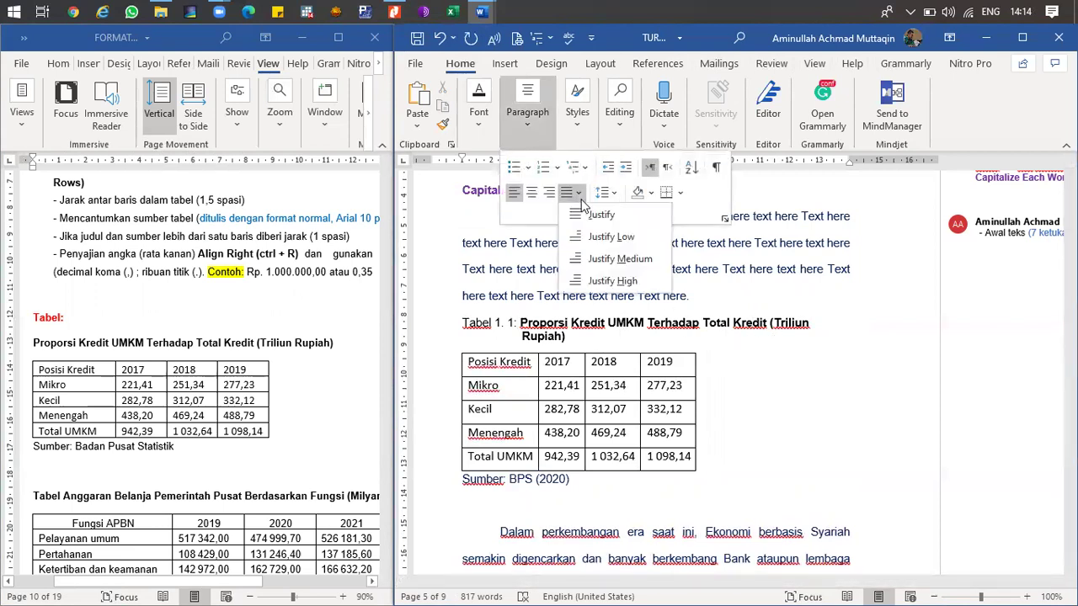
{"action": "left_click", "coordinate": [590, 212]}
{"action": "left_click", "coordinate": [671, 320]}
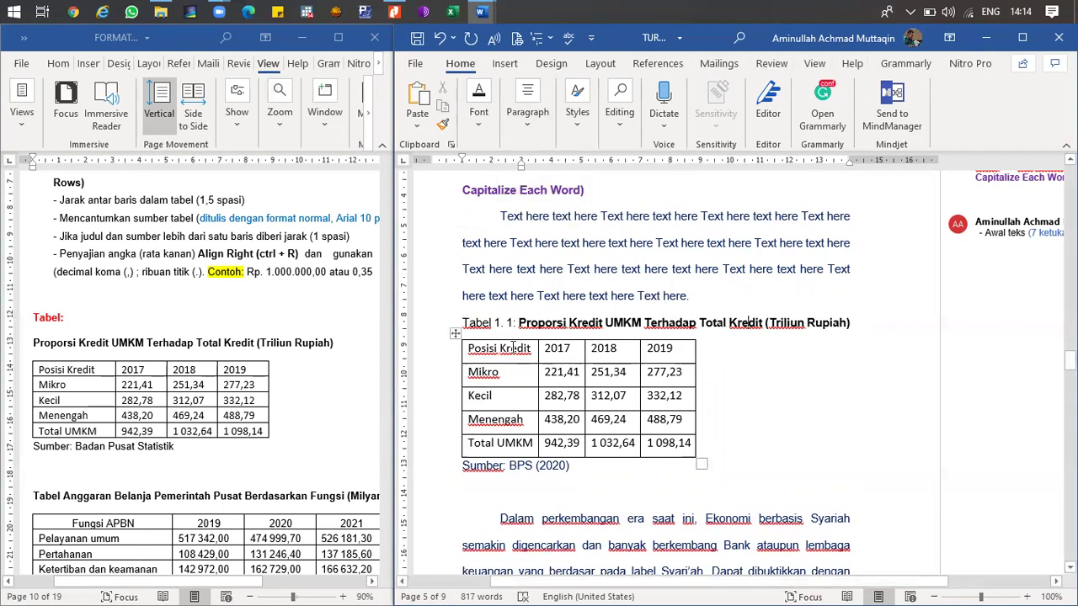
- Add an empty paragraph before the paragraph beginning "Berdasarkan uraian tersebut"
{"action": "scroll", "coordinate": [539, 395], "scroll_direction": "down", "scroll_amount": 8}
{"action": "scroll", "coordinate": [546, 418], "scroll_direction": "down", "scroll_amount": 6}
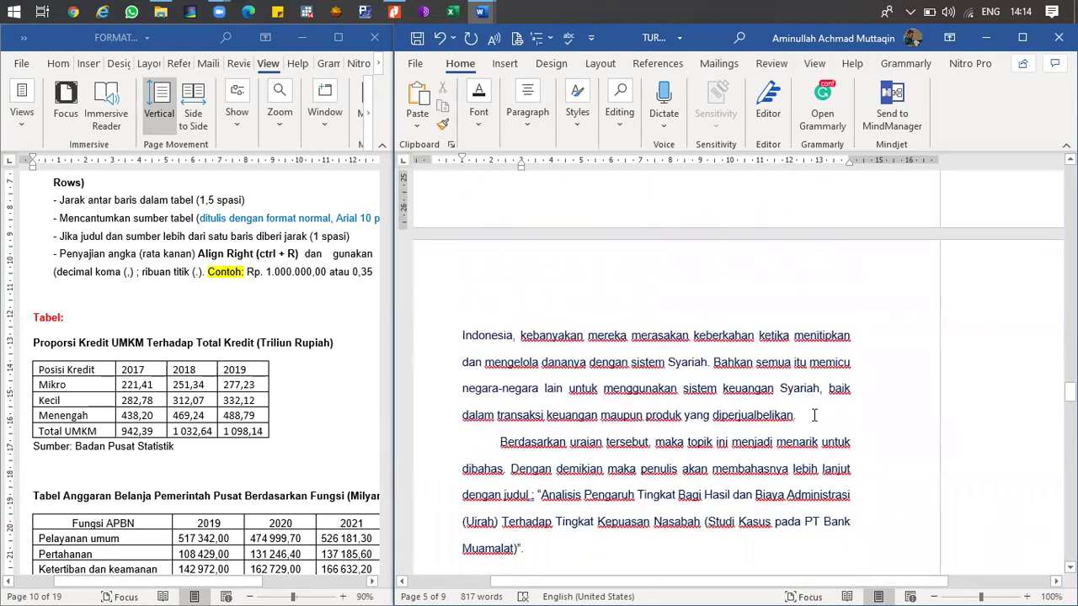
{"action": "left_click", "coordinate": [814, 415]}
{"action": "key", "text": "Return"}
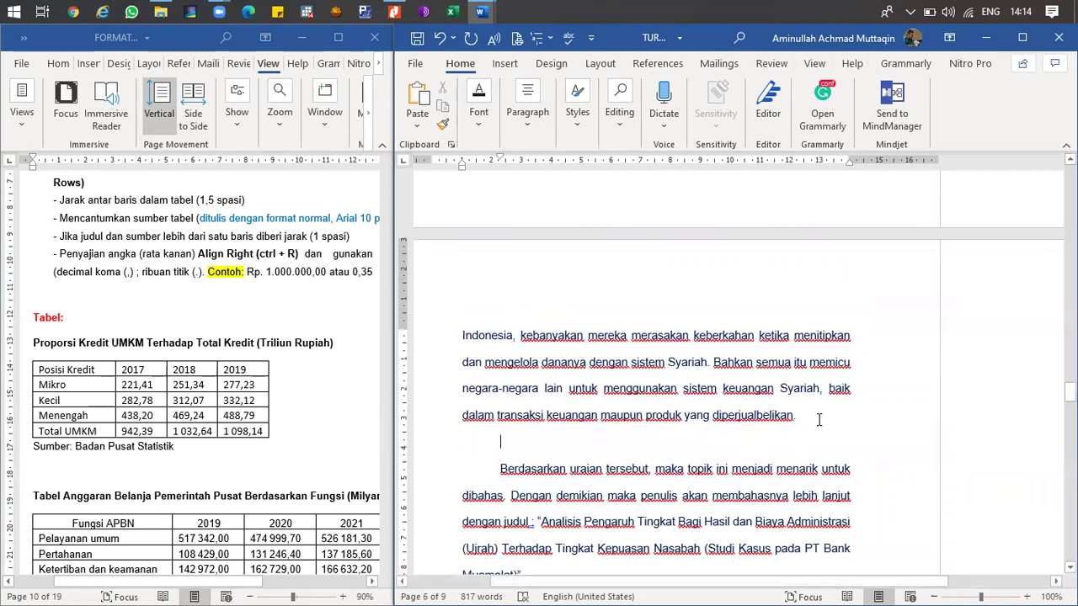
- Add another blank paragraph before "Berdasarkan uraian tersebut" and copy the guide's "Indeks Harga Konsumen dan Inflasi Bulanan Indonesia" table
{"action": "key", "text": "Return"}
{"action": "scroll", "coordinate": [160, 381], "scroll_direction": "down", "scroll_amount": 5}
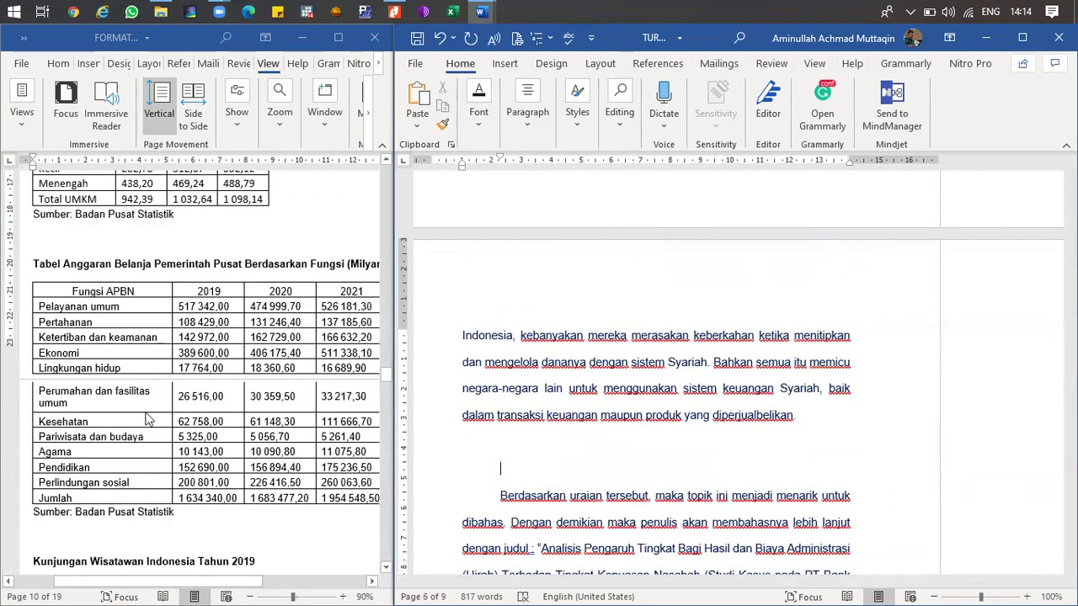
{"action": "scroll", "coordinate": [145, 418], "scroll_direction": "down", "scroll_amount": 3}
{"action": "scroll", "coordinate": [145, 418], "scroll_direction": "down", "scroll_amount": 9}
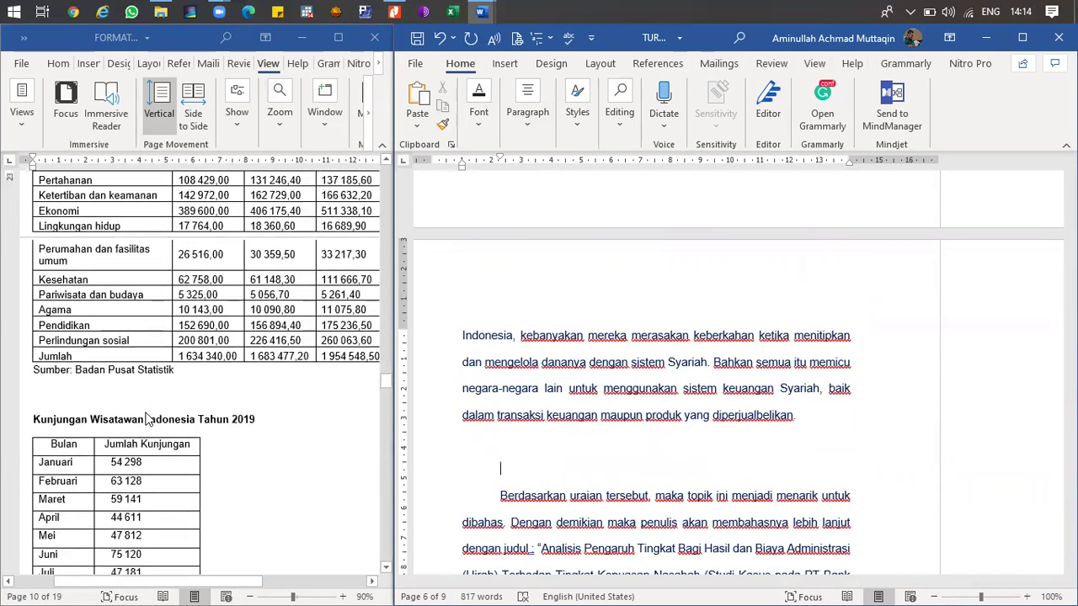
{"action": "scroll", "coordinate": [147, 423], "scroll_direction": "up", "scroll_amount": 4}
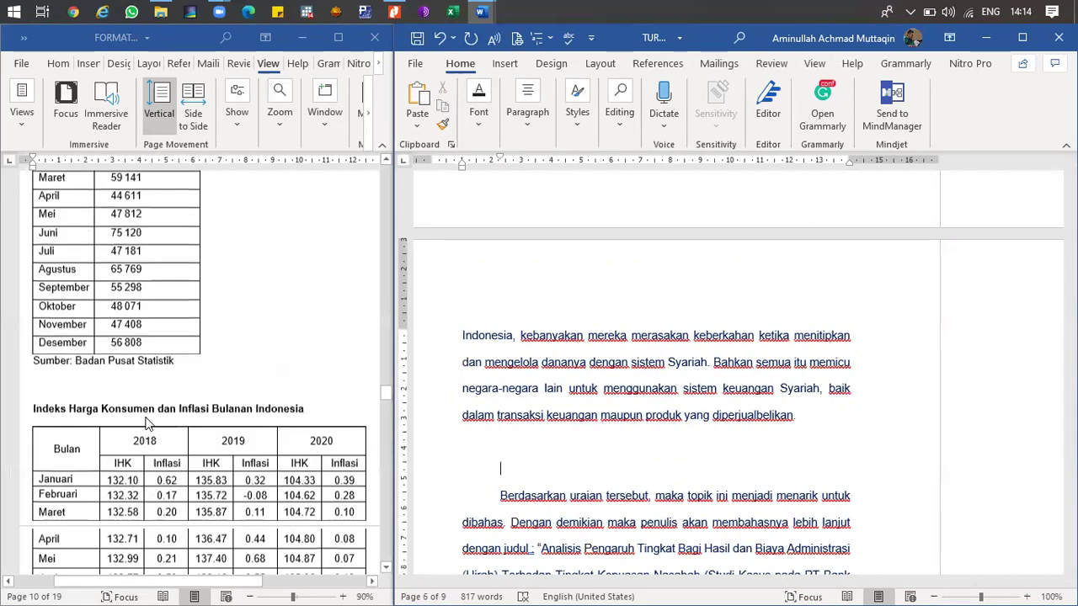
{"action": "scroll", "coordinate": [140, 379], "scroll_direction": "down", "scroll_amount": 6}
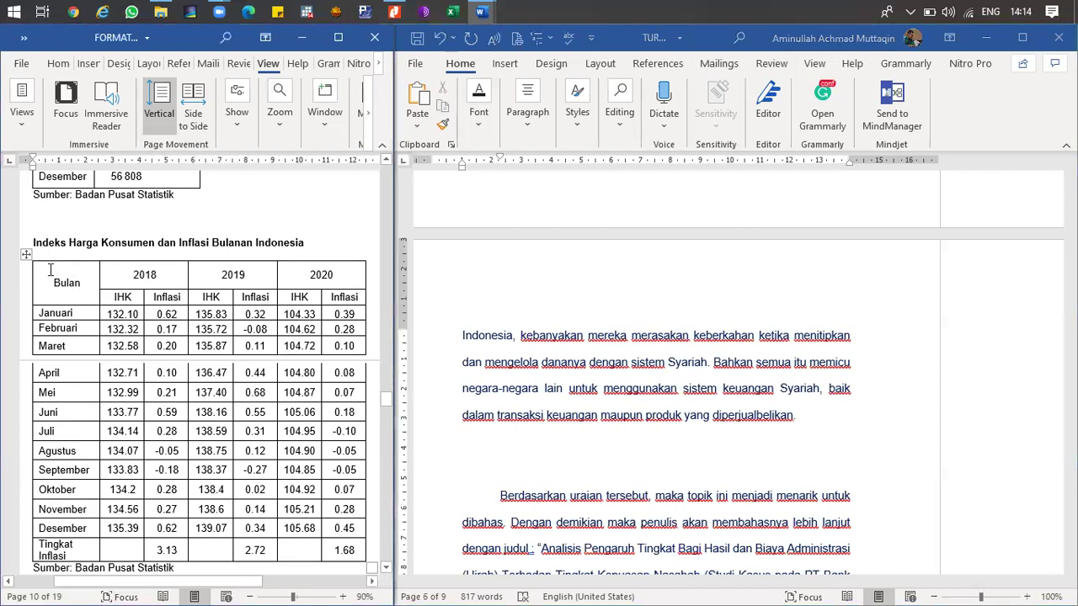
{"action": "left_click", "coordinate": [26, 253]}
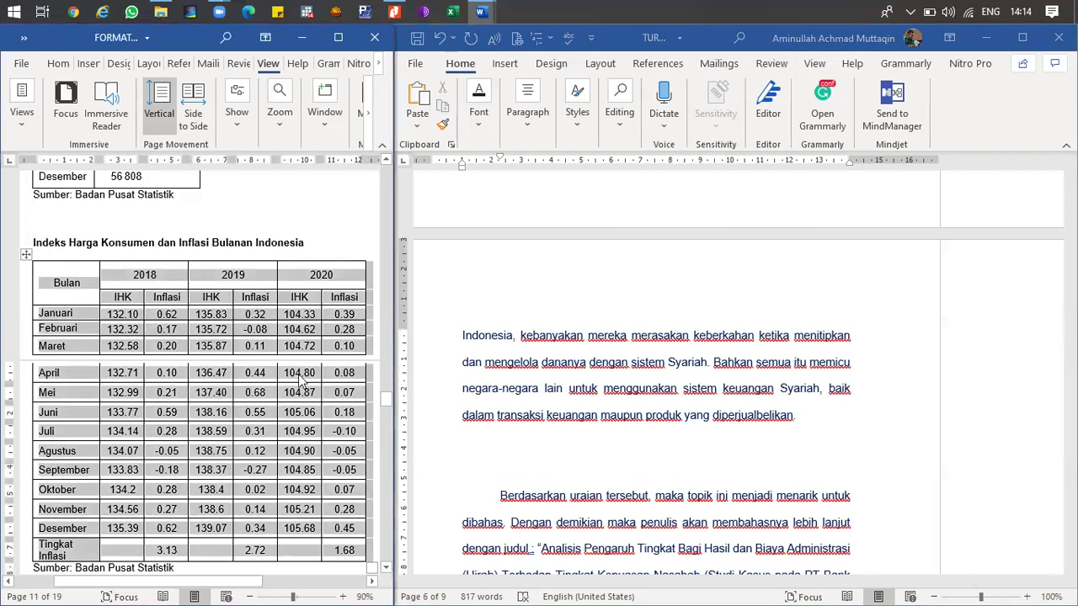
- Add a spare empty paragraph above "Berdasarkan uraian tersebut" and paste the copied table there using the destination theme
{"action": "left_click", "coordinate": [492, 464]}
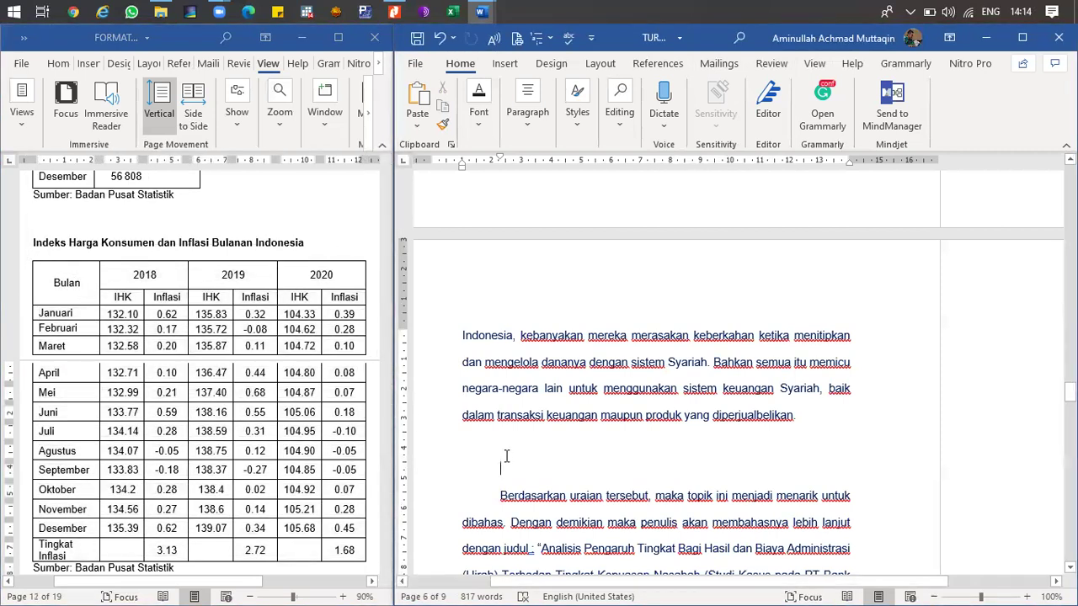
{"action": "key", "text": "Return"}
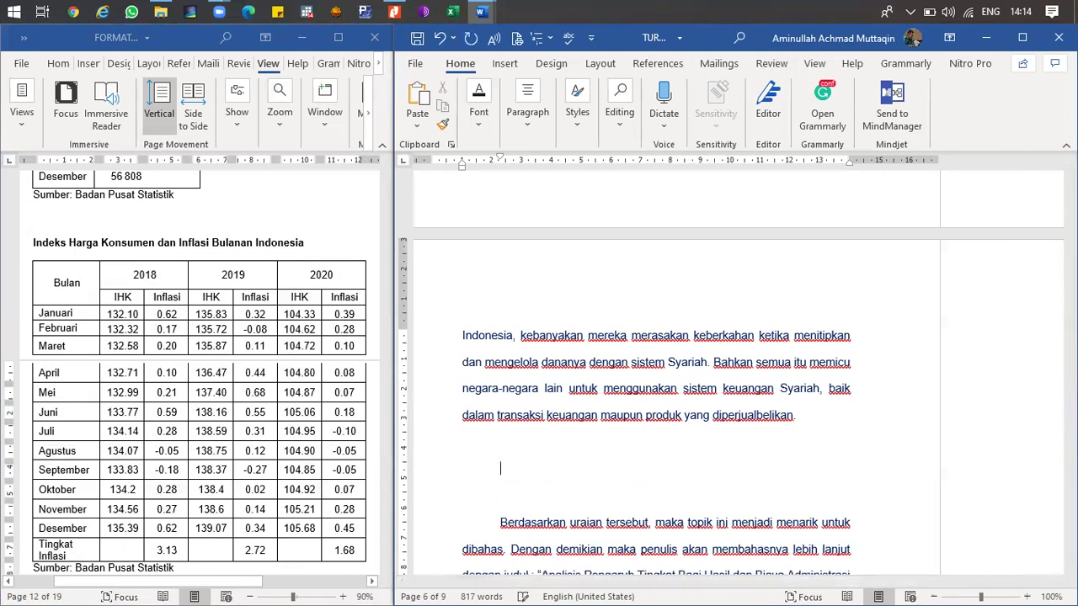
{"action": "right_click", "coordinate": [508, 467]}
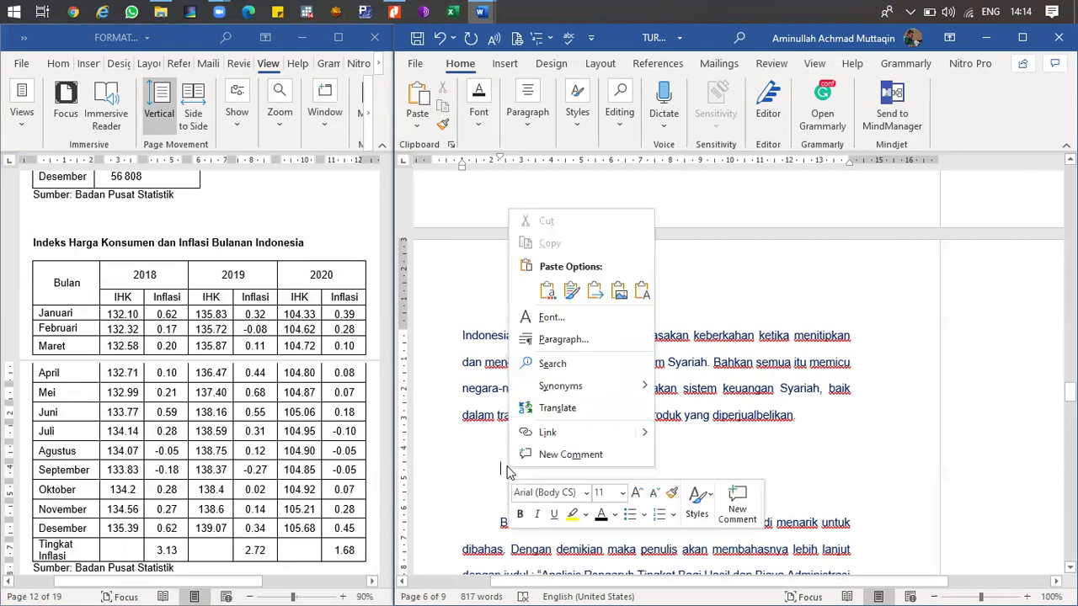
{"action": "left_click", "coordinate": [571, 291]}
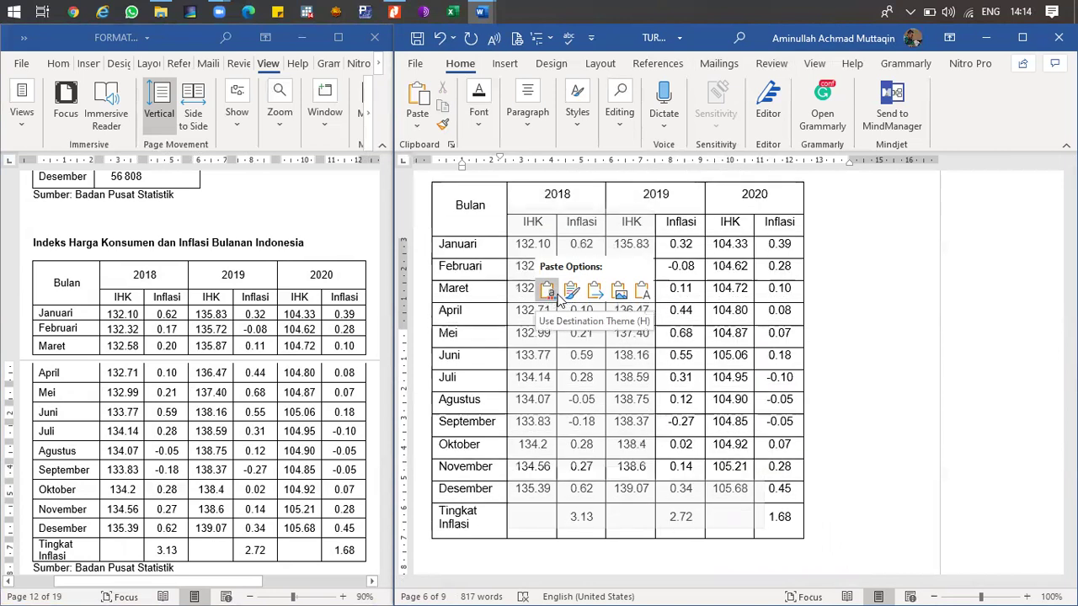
{"action": "right_click", "coordinate": [609, 293]}
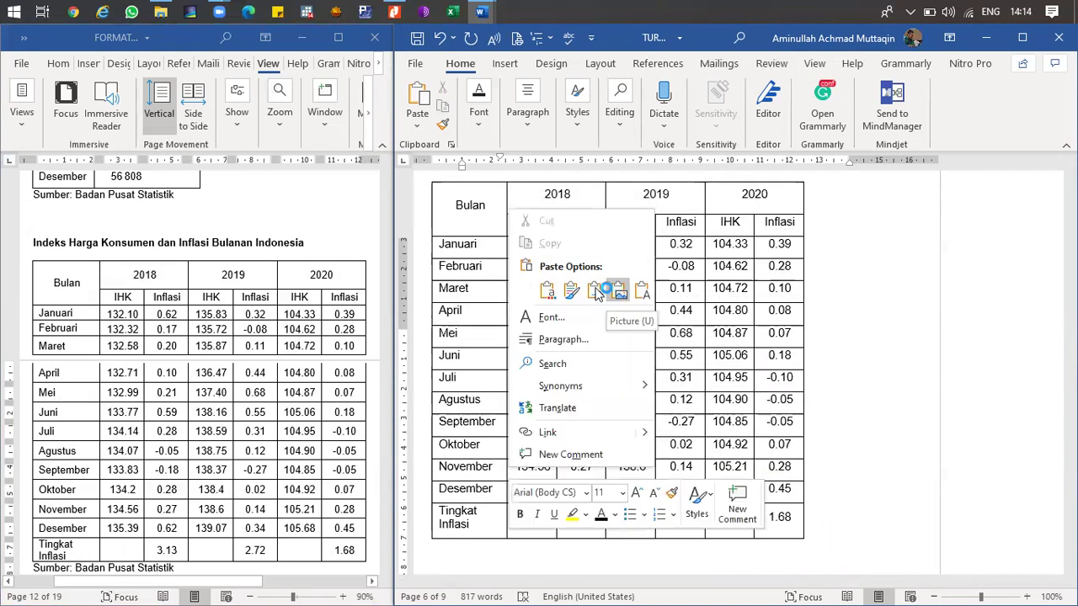
{"action": "left_click", "coordinate": [547, 290]}
- Align the pasted table's left edge with the body text margin and autofit its columns to their contents
{"action": "scroll", "coordinate": [520, 285], "scroll_direction": "up", "scroll_amount": 1}
{"action": "left_click", "coordinate": [429, 251]}
{"action": "left_click_drag", "start_coordinate": [465, 160], "coordinate": [473, 159]}
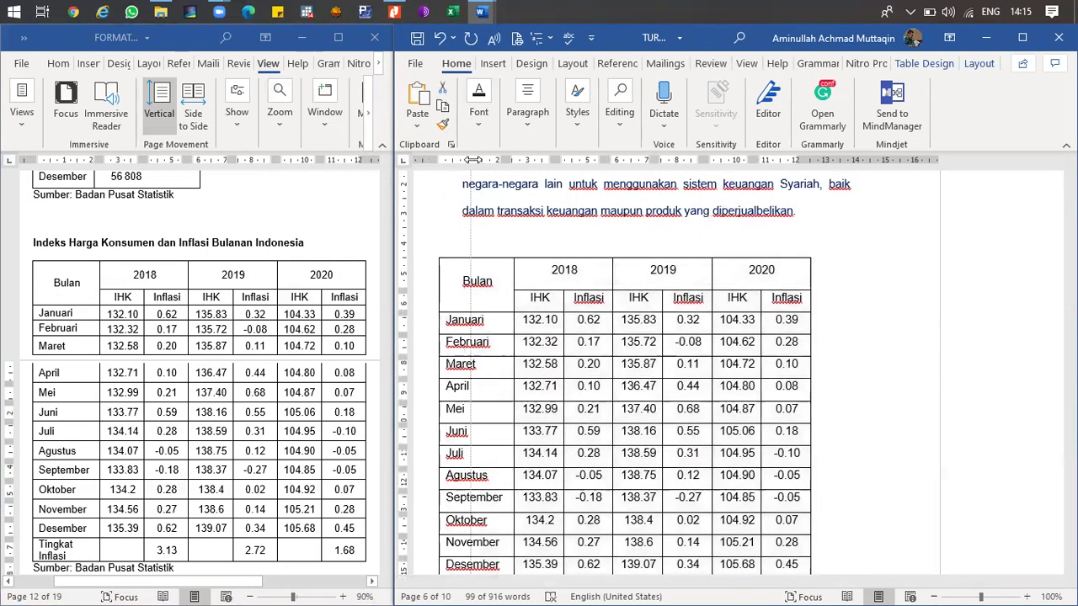
{"action": "left_click", "coordinate": [453, 250]}
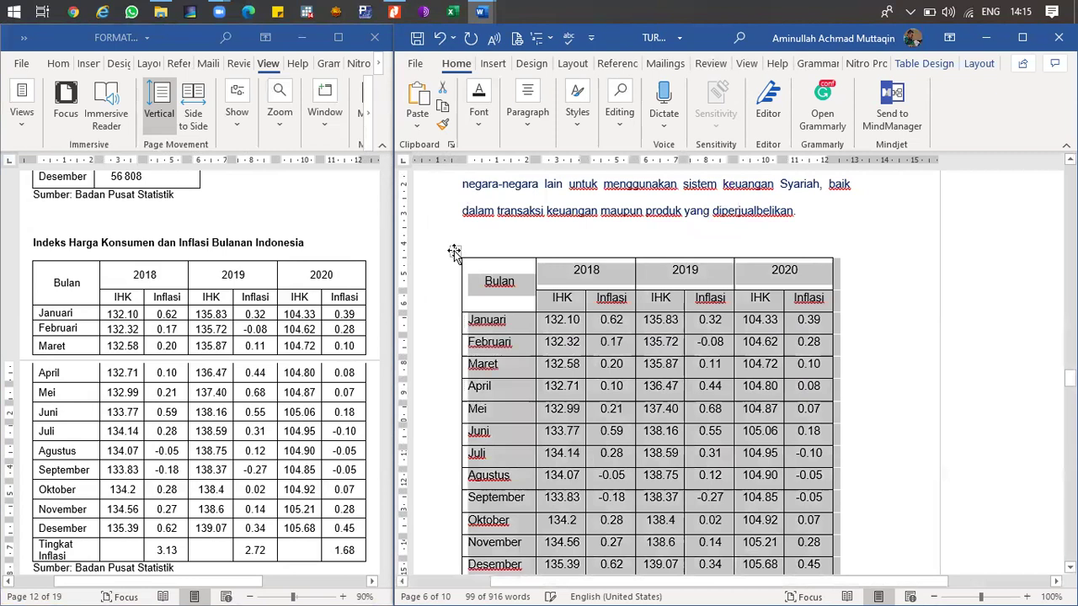
{"action": "right_click", "coordinate": [454, 250]}
{"action": "mouse_move", "coordinate": [599, 471]}
{"action": "left_click", "coordinate": [640, 473]}
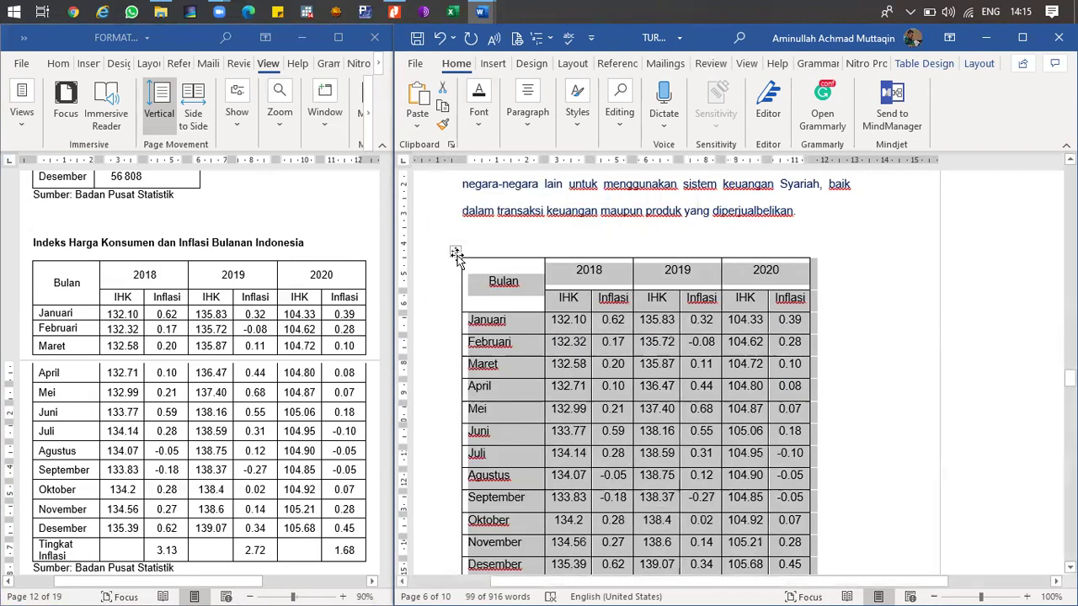
- Autofit the monthly inflation table to the window width
{"action": "right_click", "coordinate": [456, 253]}
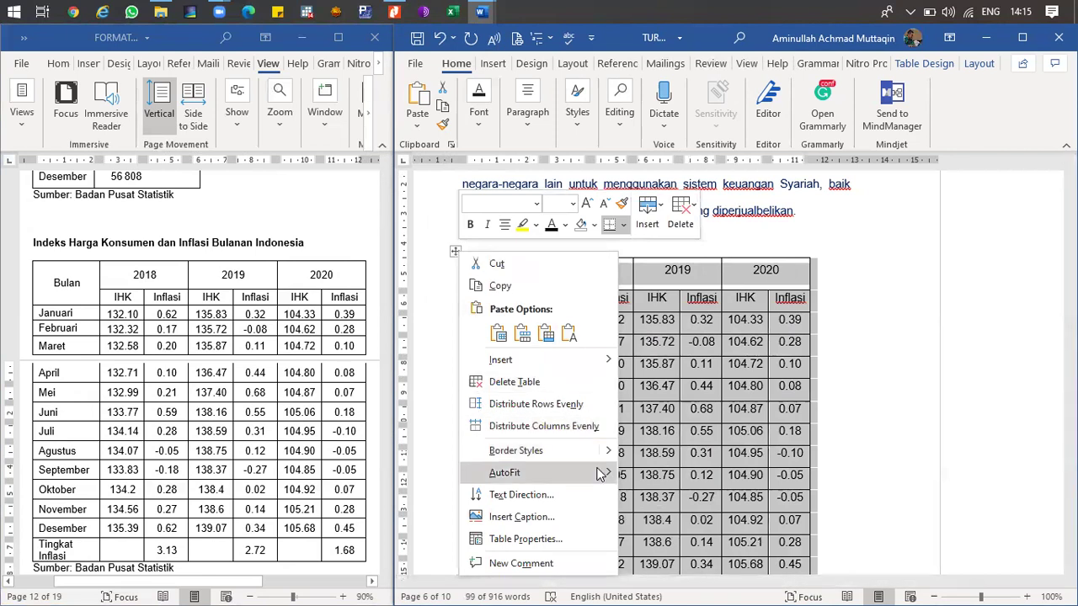
{"action": "mouse_move", "coordinate": [599, 473]}
{"action": "left_click", "coordinate": [682, 496]}
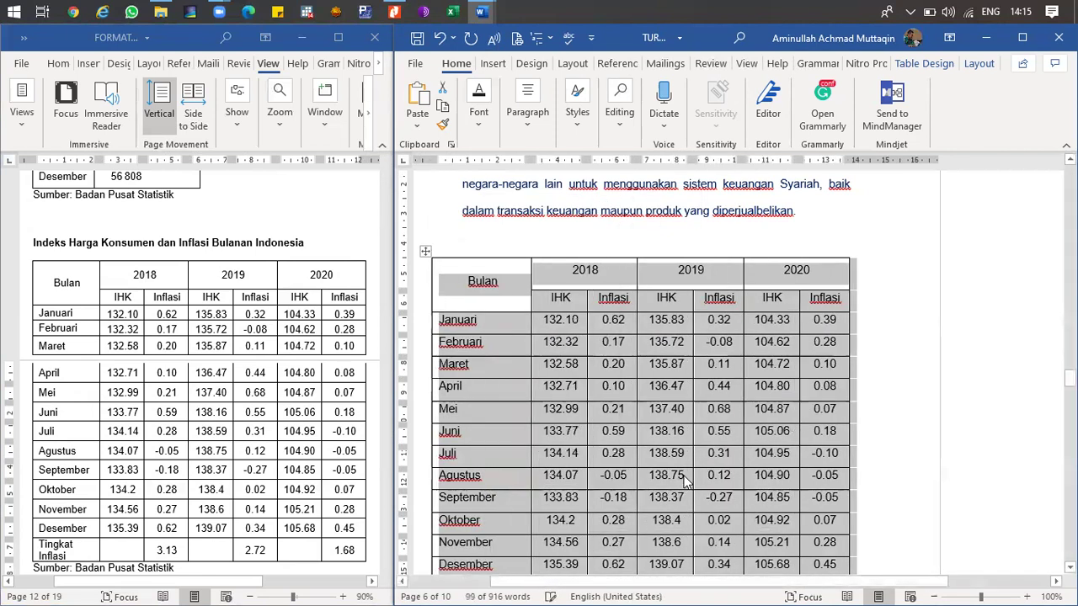
{"action": "left_click", "coordinate": [680, 228]}
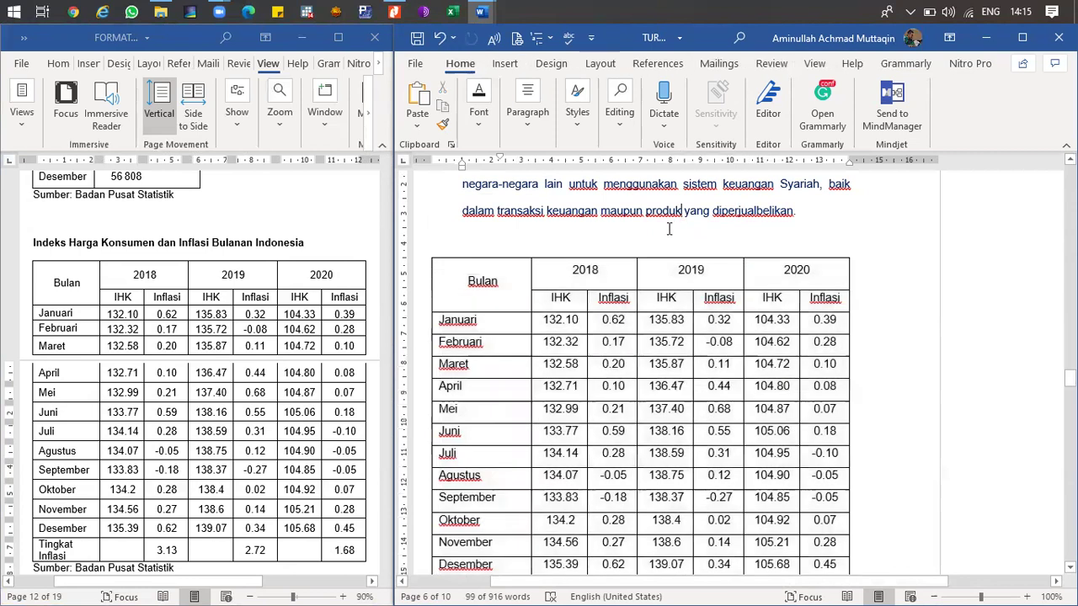
- Autofit the monthly inflation table to its contents again and realign its left edge with the body text margin
{"action": "left_click", "coordinate": [425, 253]}
{"action": "right_click", "coordinate": [425, 252]}
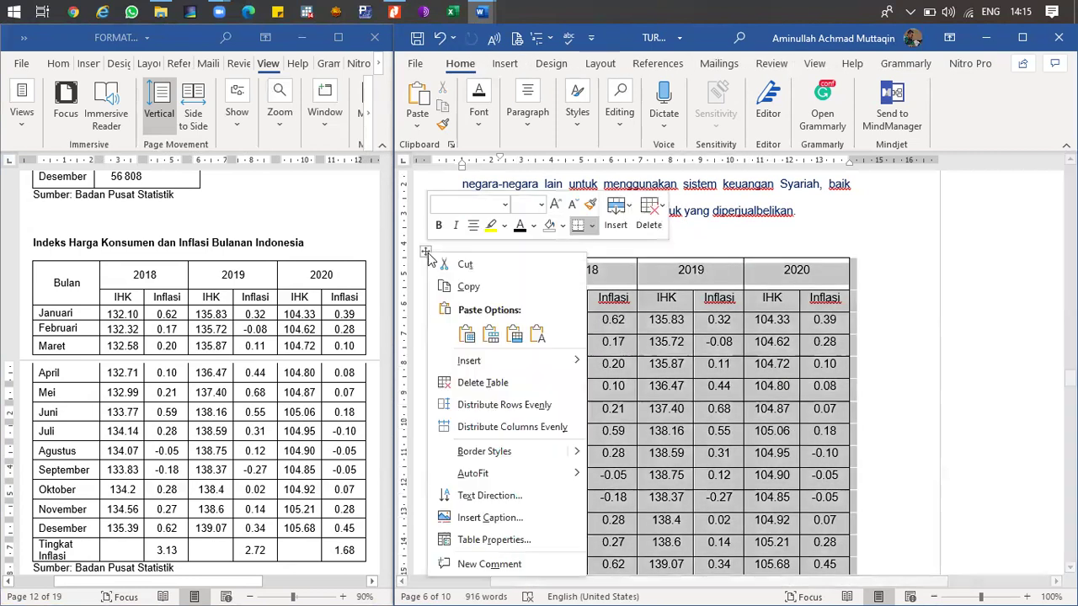
{"action": "mouse_move", "coordinate": [577, 480]}
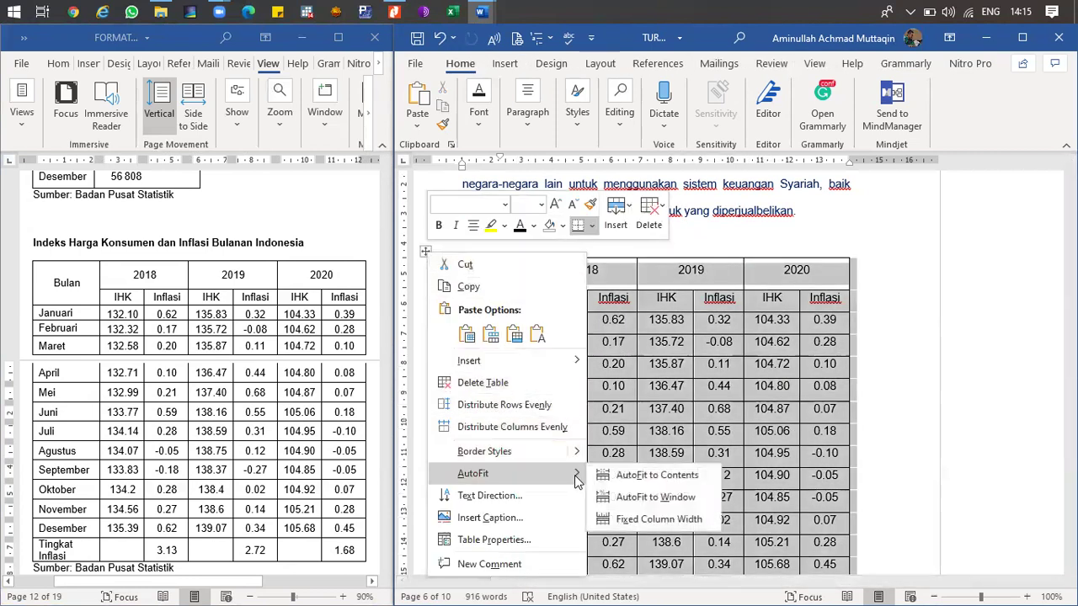
{"action": "left_click", "coordinate": [654, 475]}
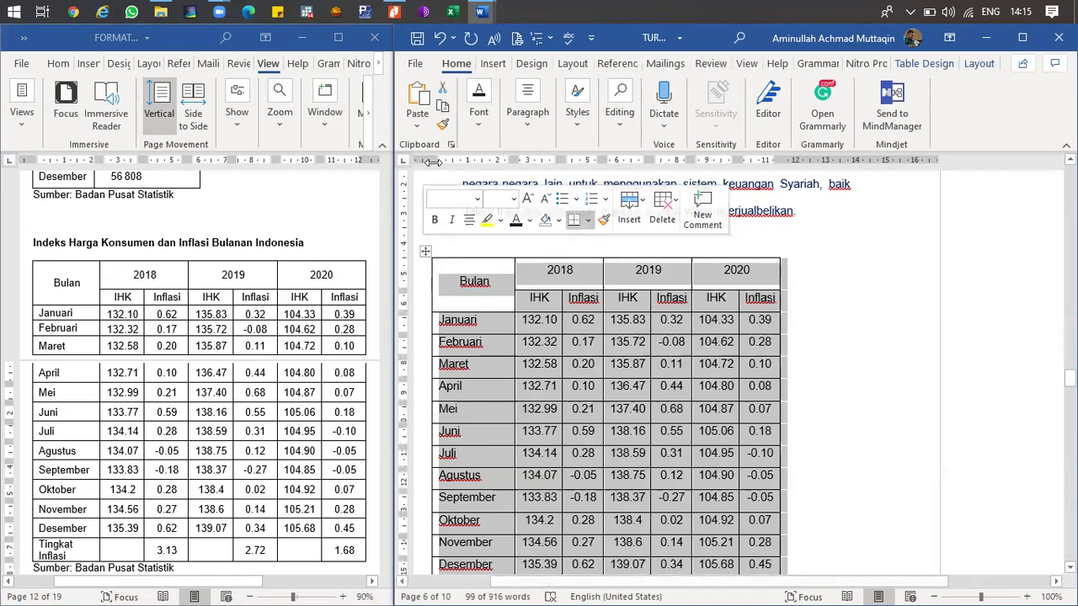
{"action": "left_click_drag", "start_coordinate": [432, 160], "coordinate": [461, 160]}
{"action": "scroll", "coordinate": [493, 274], "scroll_direction": "up", "scroll_amount": 10}
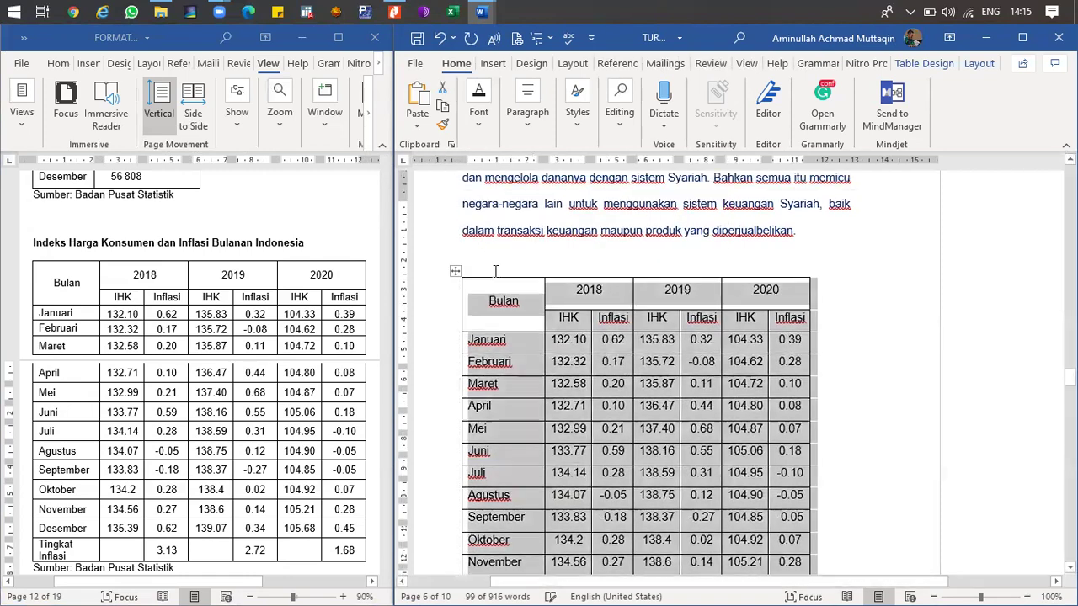
{"action": "scroll", "coordinate": [495, 287], "scroll_direction": "down", "scroll_amount": 10}
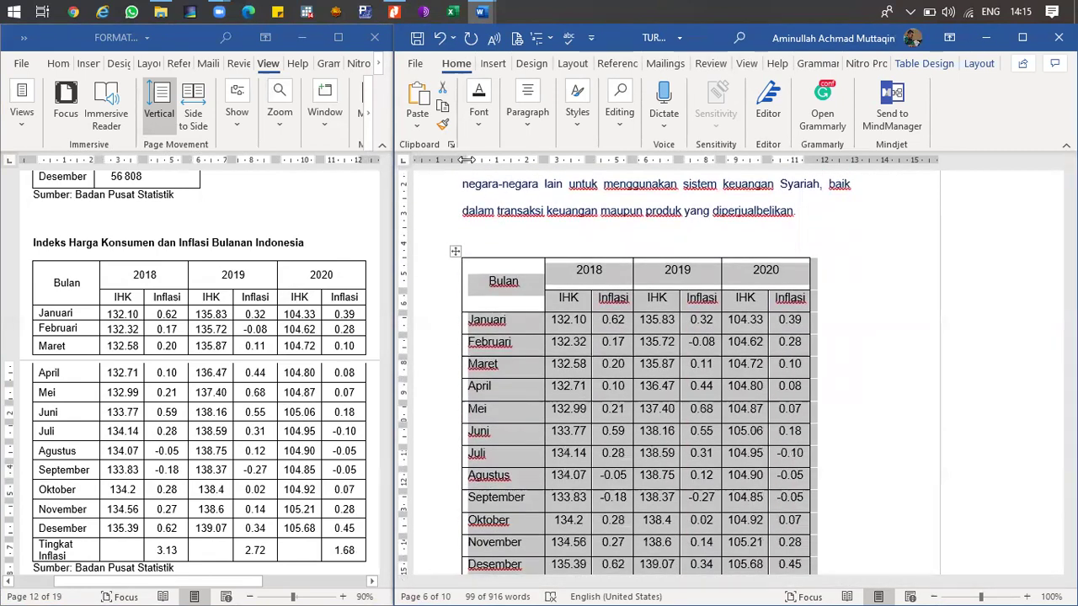
- Copy the title "Indeks Harga Konsumen dan Inflasi Bulanan Indonesia" above the source table in the guide
{"action": "left_click", "coordinate": [508, 239]}
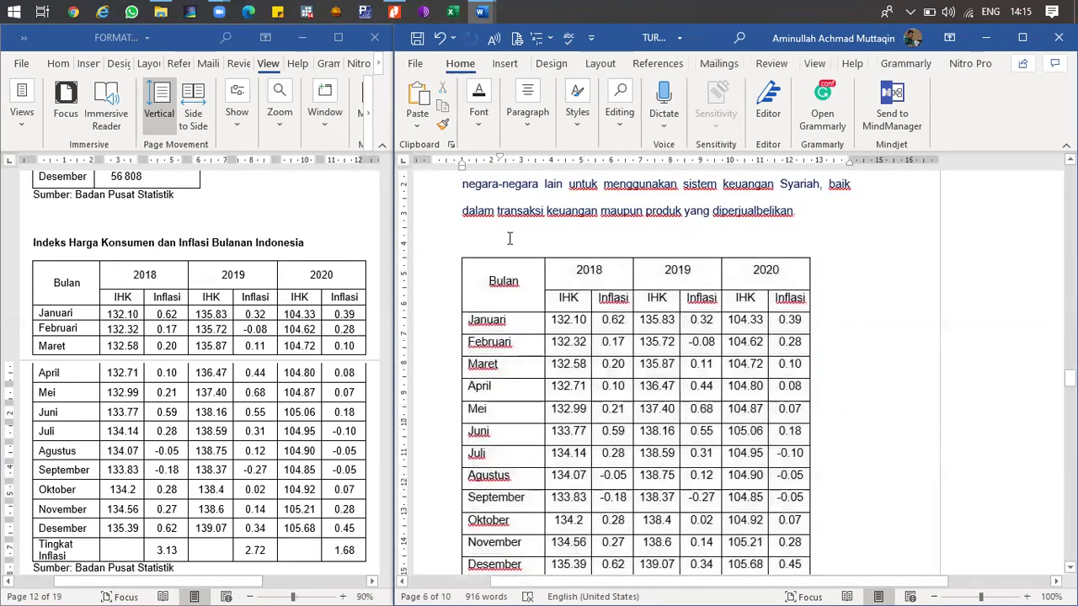
{"action": "left_click", "coordinate": [43, 240]}
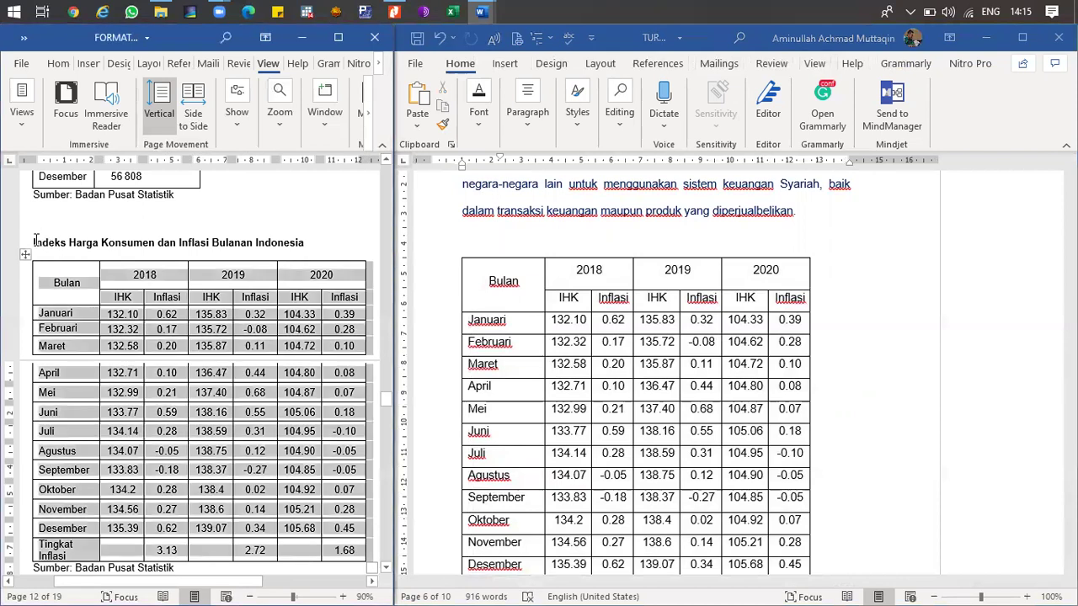
{"action": "left_click", "coordinate": [33, 241]}
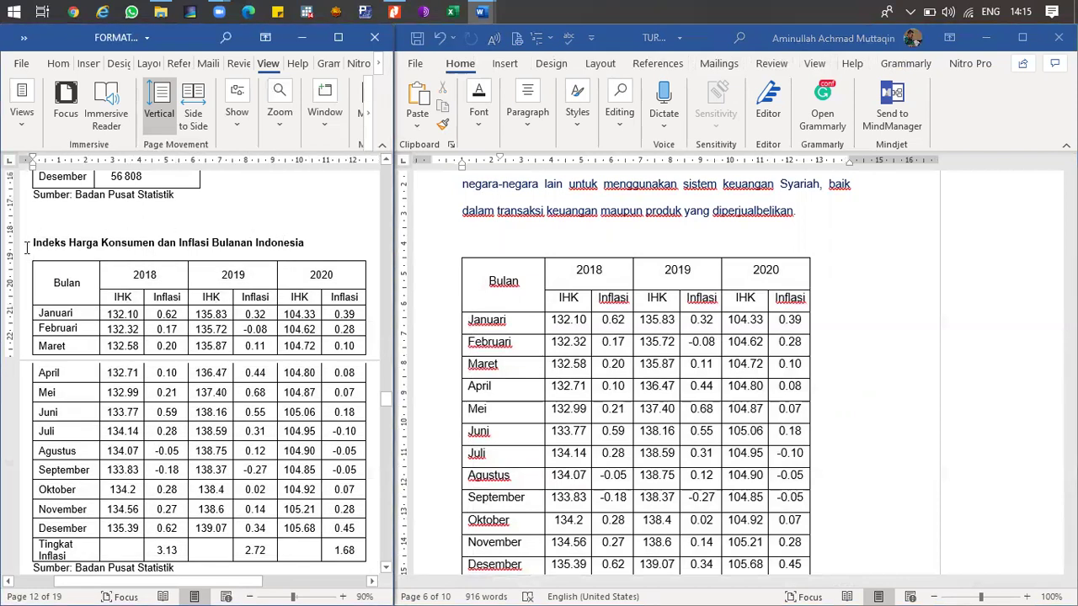
{"action": "left_click_drag", "start_coordinate": [34, 242], "coordinate": [178, 243]}
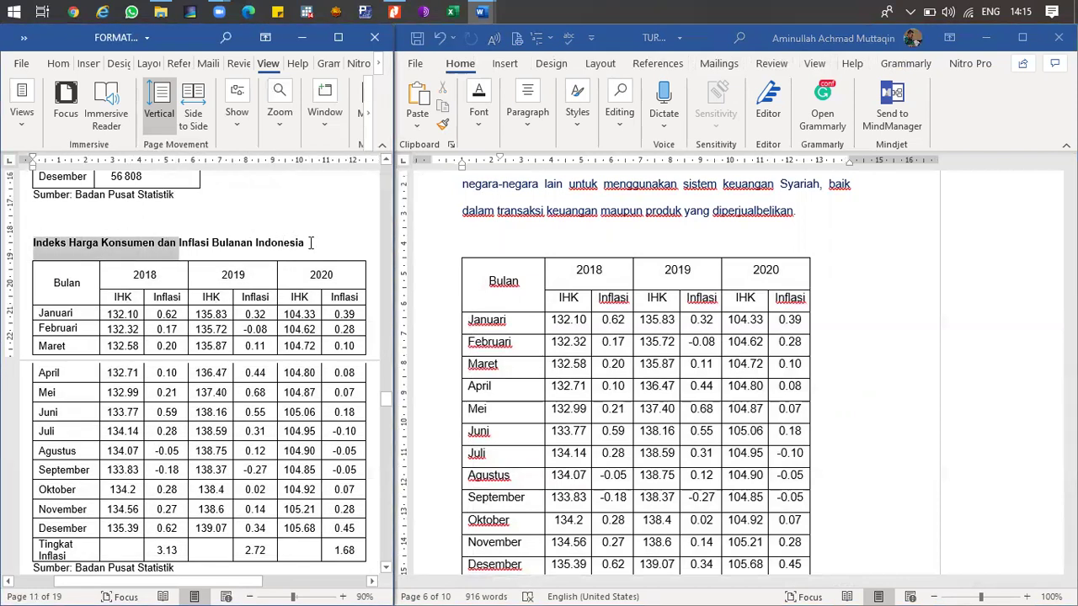
{"action": "left_click_drag", "start_coordinate": [304, 243], "coordinate": [318, 255]}
{"action": "key", "text": "ctrl+c"}
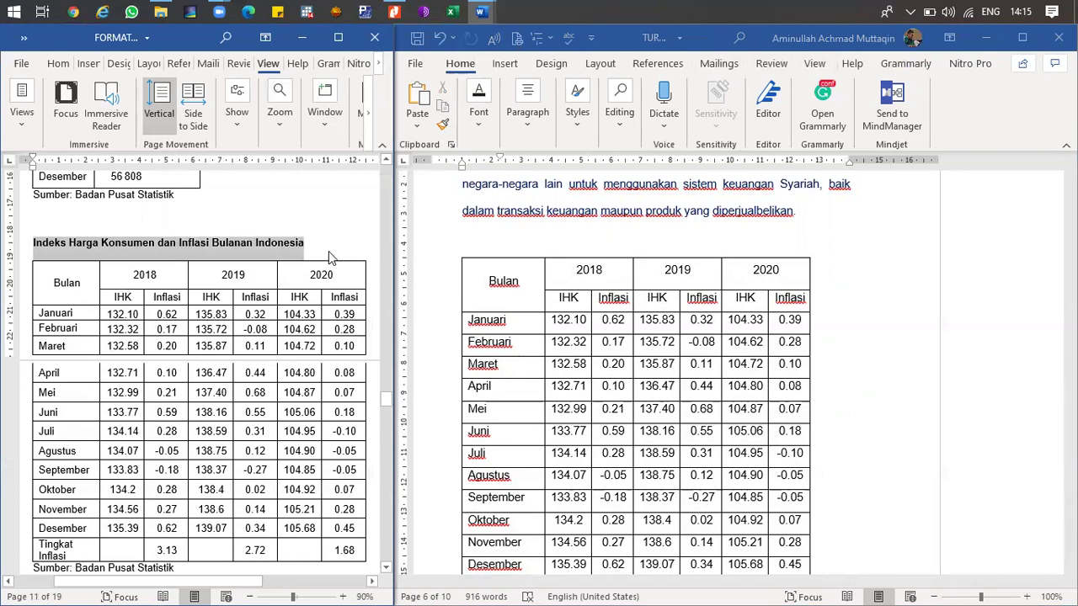
- Insert the caption "Tabel 1. 2: Indeks Harga Konsumen dan Inflasi Bulanan Indonesia" in the empty paragraph above the pasted table
{"action": "left_click", "coordinate": [473, 239]}
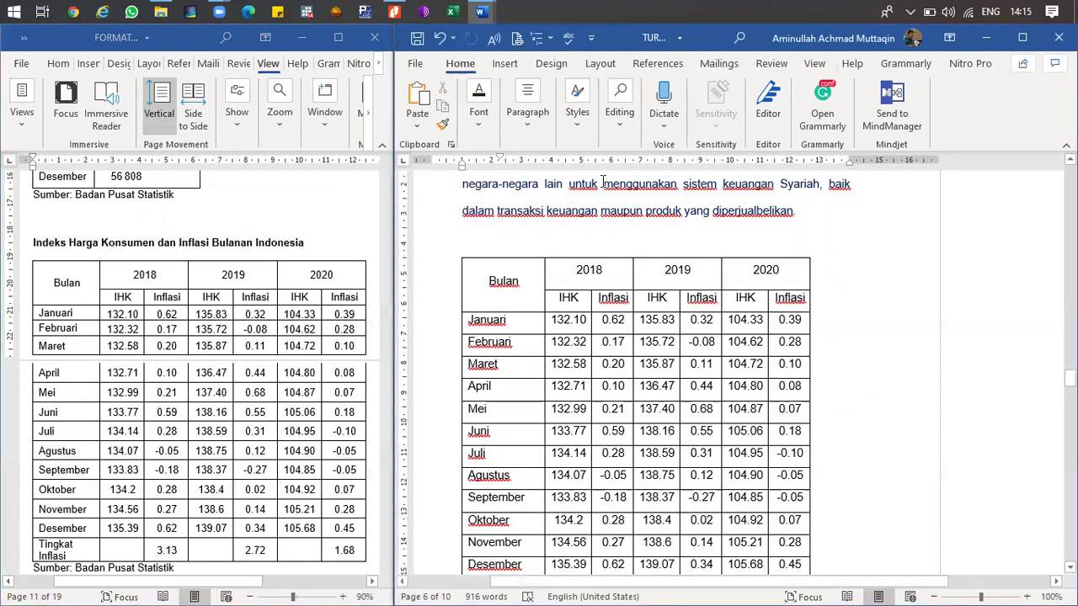
{"action": "left_click", "coordinate": [674, 65]}
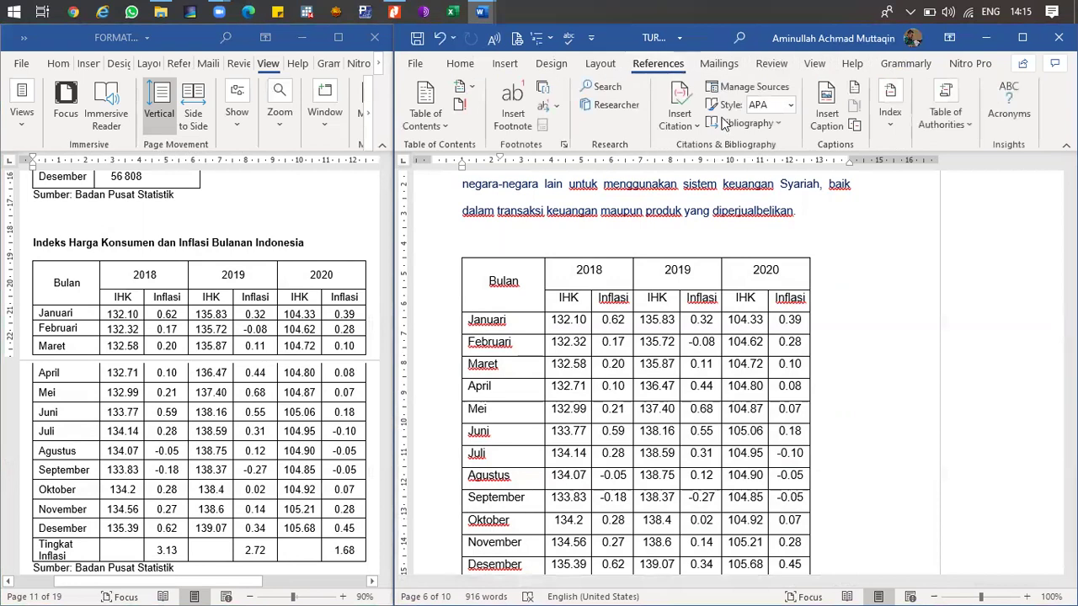
{"action": "left_click", "coordinate": [826, 111]}
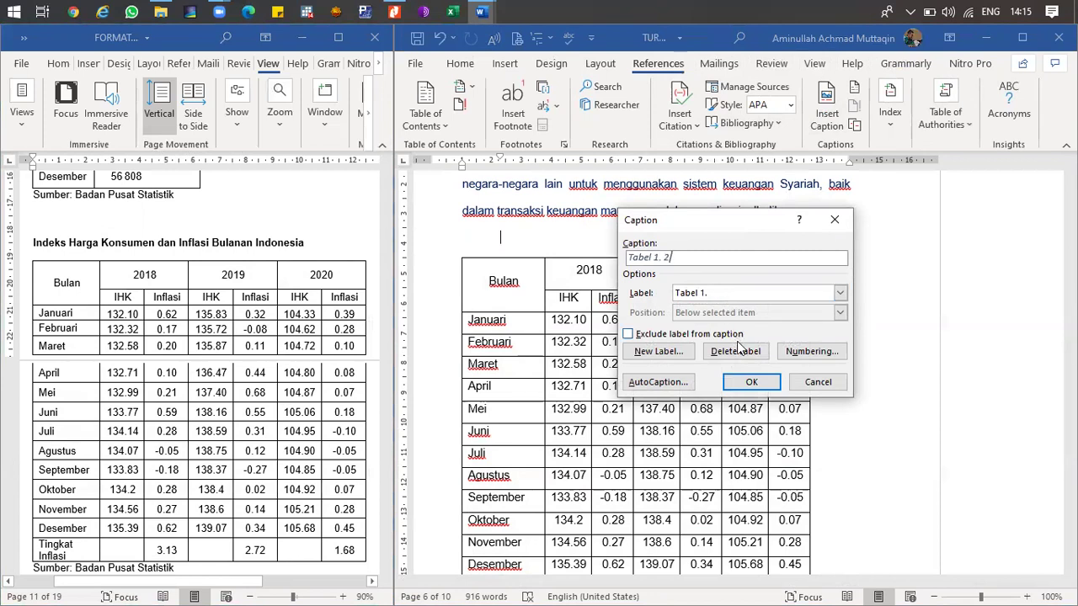
{"action": "type", "text": ":"}
{"action": "key", "text": "ctrl+v"}
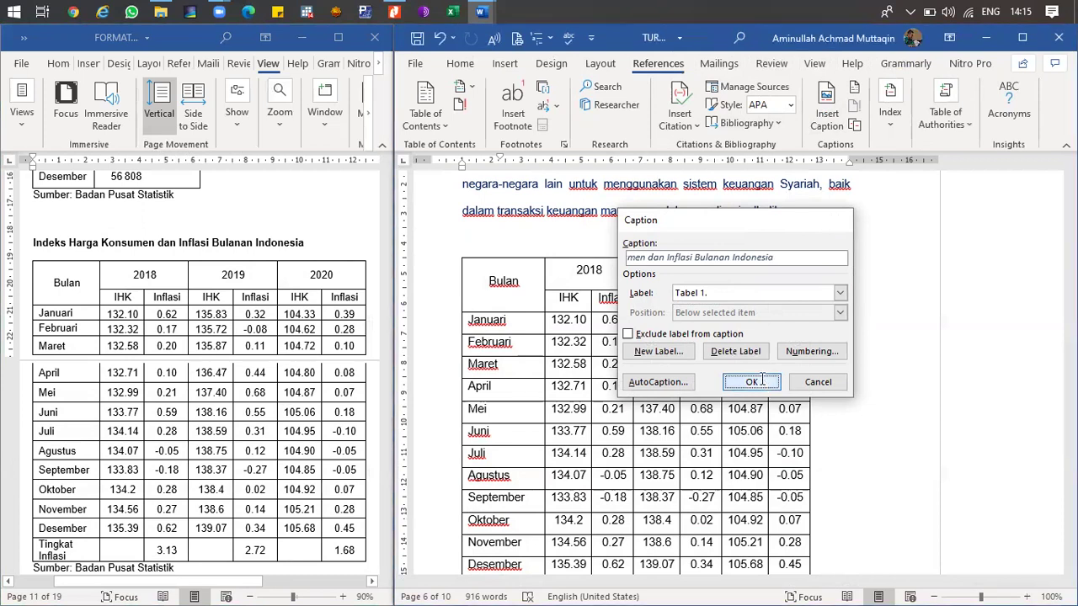
{"action": "left_click", "coordinate": [751, 381]}
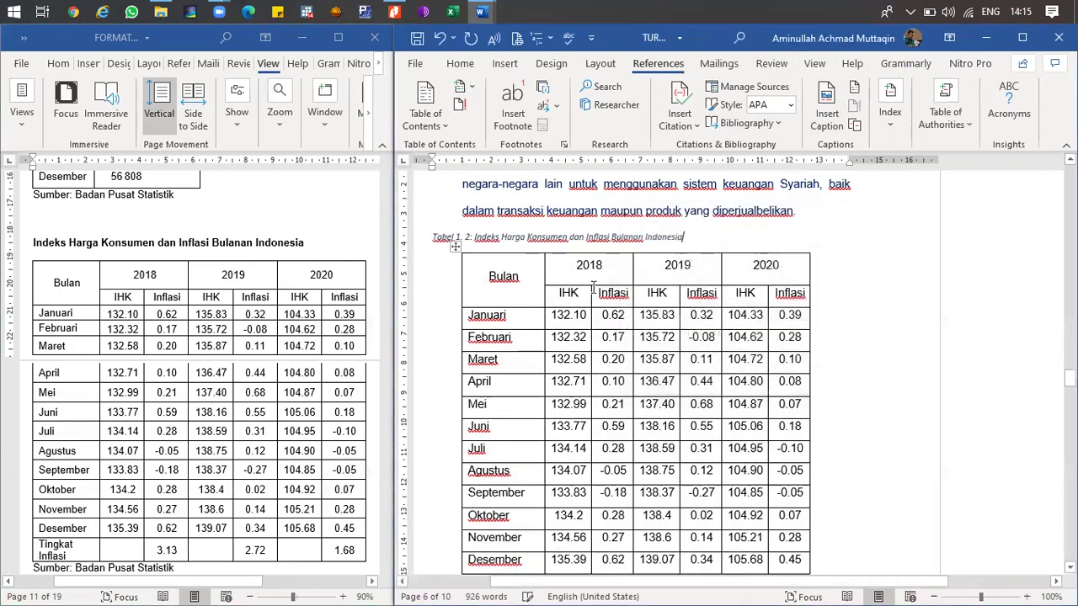
- Align the Tabel 1. 2 caption with the body text margin and format it in Arial 11 pt without italics
{"action": "left_click", "coordinate": [412, 245]}
{"action": "left_click_drag", "start_coordinate": [431, 167], "coordinate": [462, 170]}
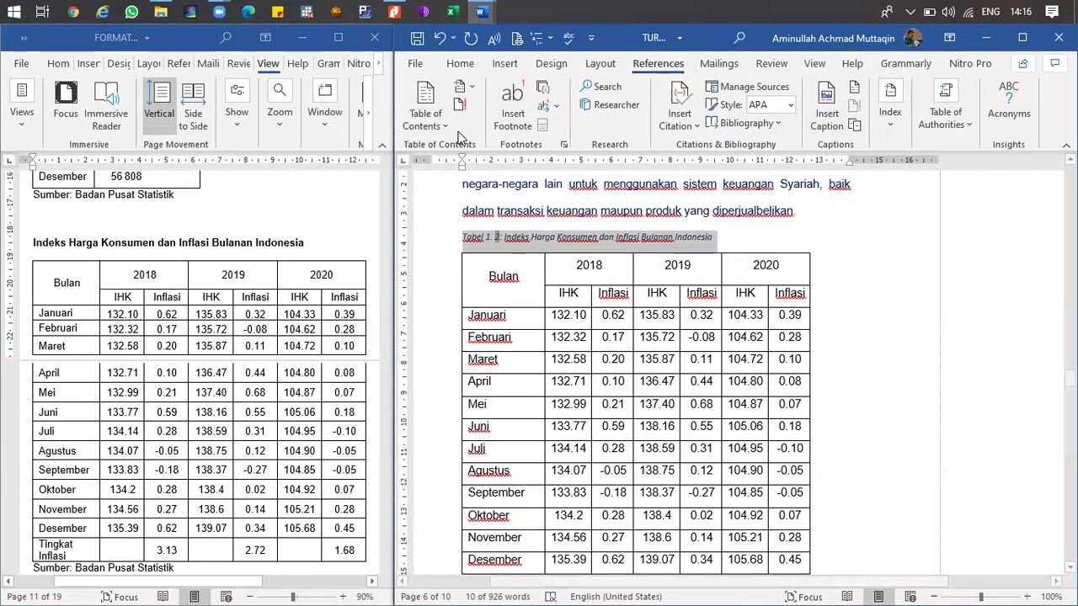
{"action": "left_click", "coordinate": [461, 64]}
{"action": "left_click", "coordinate": [478, 107]}
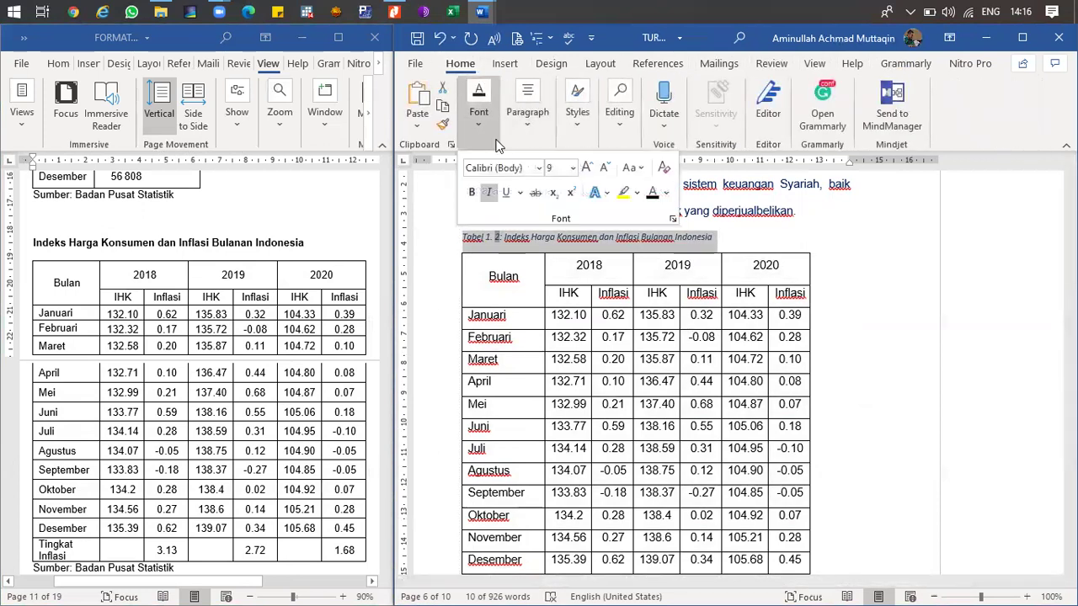
{"action": "left_click", "coordinate": [538, 168]}
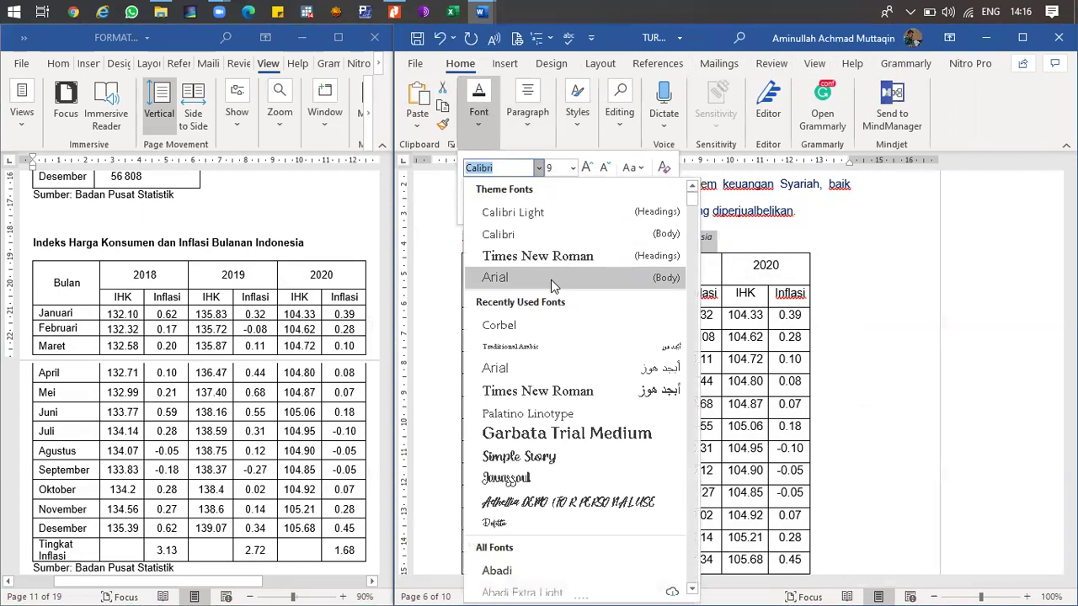
{"action": "left_click", "coordinate": [551, 279]}
{"action": "left_click", "coordinate": [572, 167]}
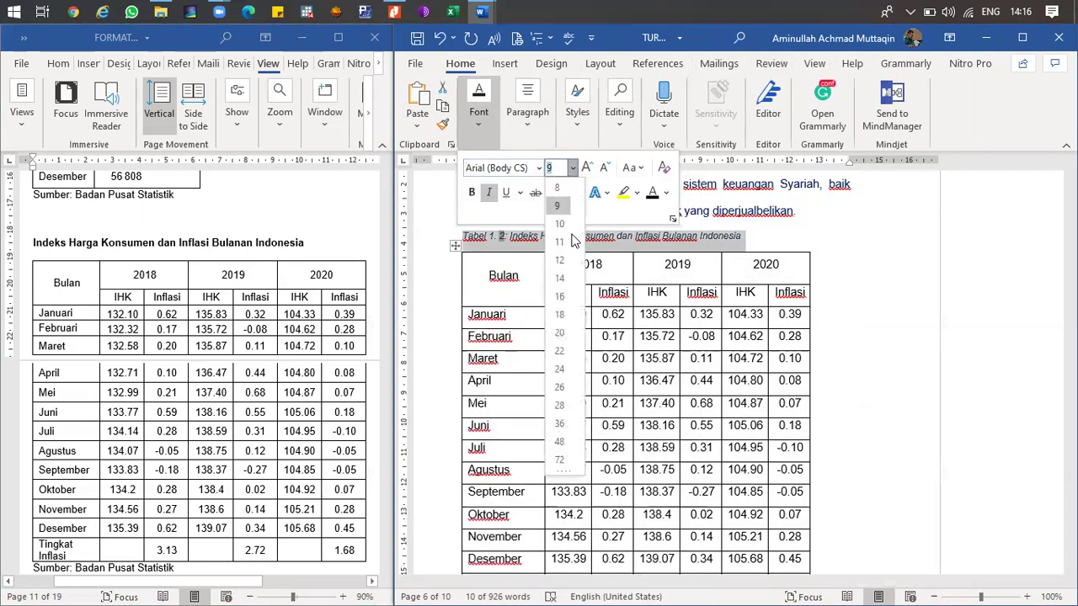
{"action": "left_click", "coordinate": [570, 243]}
{"action": "left_click", "coordinate": [488, 193]}
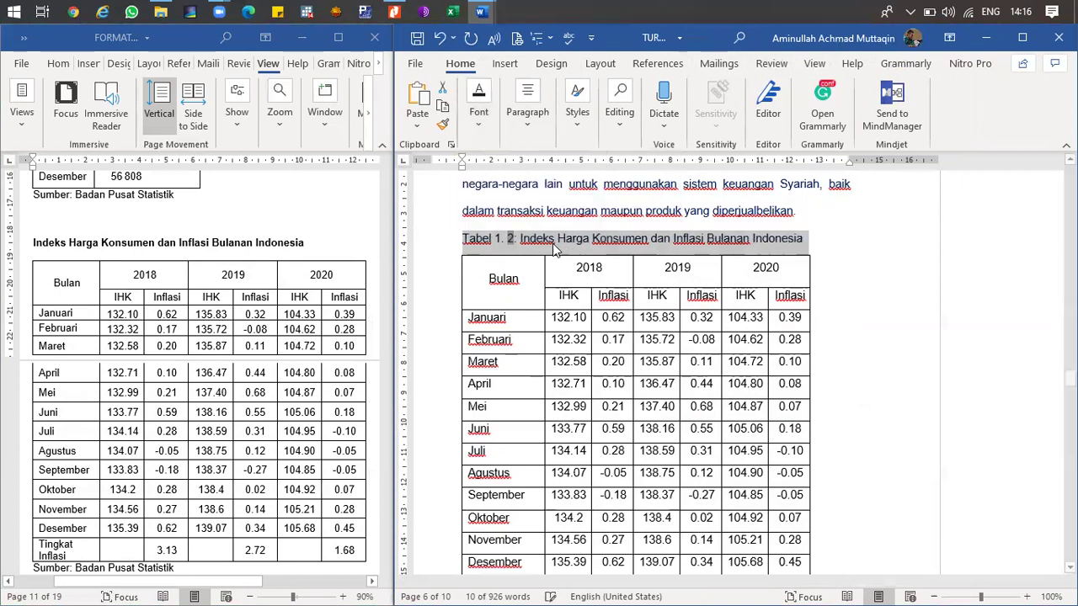
- Bold the title "Indeks Harga Konsumen dan Inflasi Bulanan Indonesia" in the caption, leaving the label Tabel 1. 2 in regular weight
{"action": "left_click", "coordinate": [521, 238]}
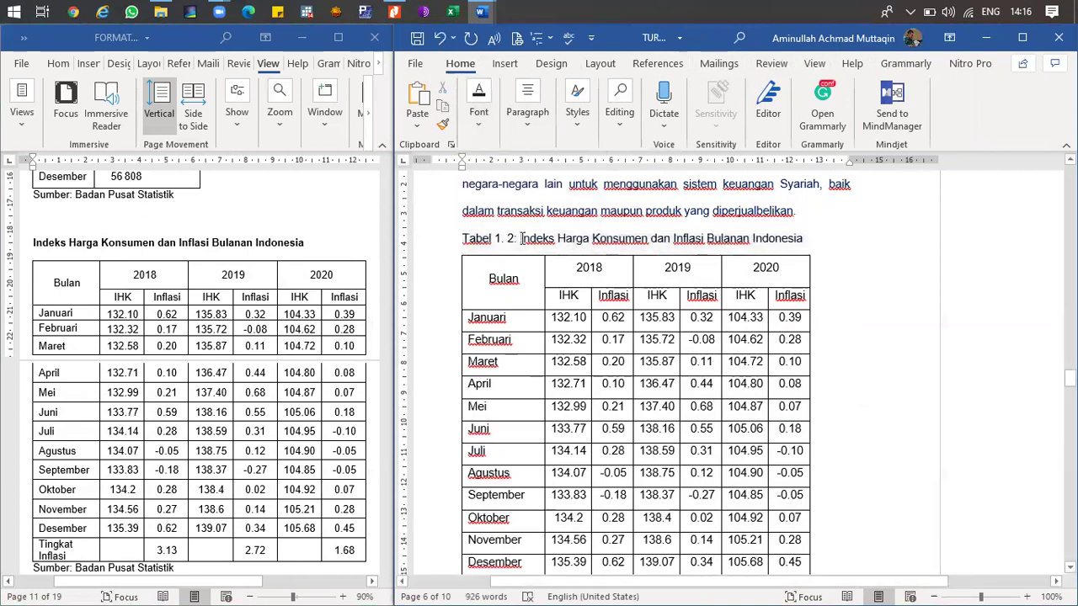
{"action": "left_click_drag", "start_coordinate": [562, 239], "coordinate": [776, 234]}
{"action": "left_click", "coordinate": [787, 205]}
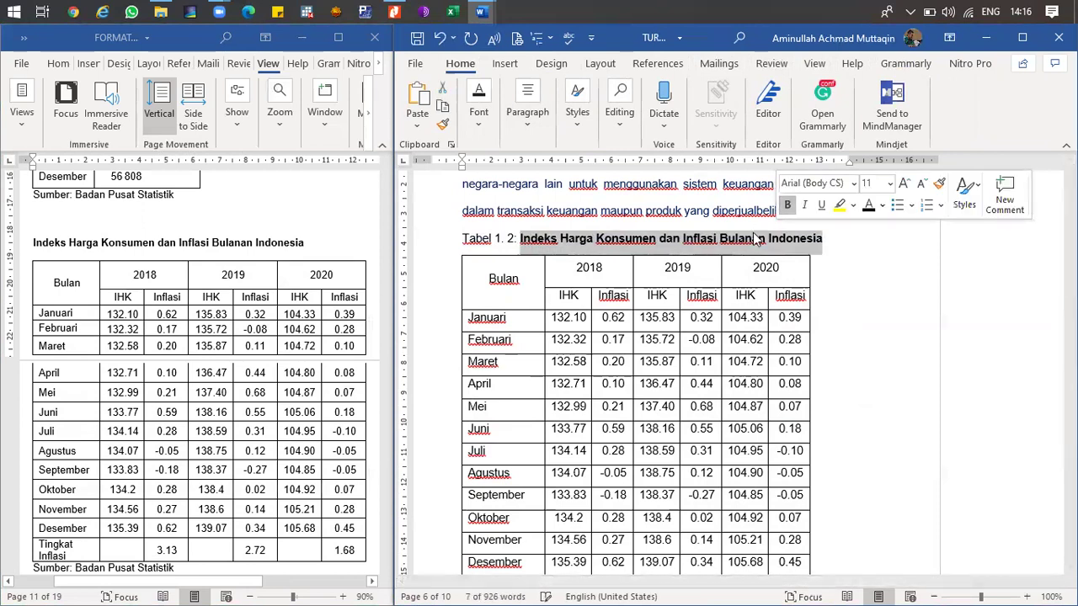
{"action": "left_click", "coordinate": [693, 238]}
- Add the source line "Sumber: BPS (2020)" directly below the monthly inflation table, without a first-line indent
{"action": "scroll", "coordinate": [569, 295], "scroll_direction": "down", "scroll_amount": 5}
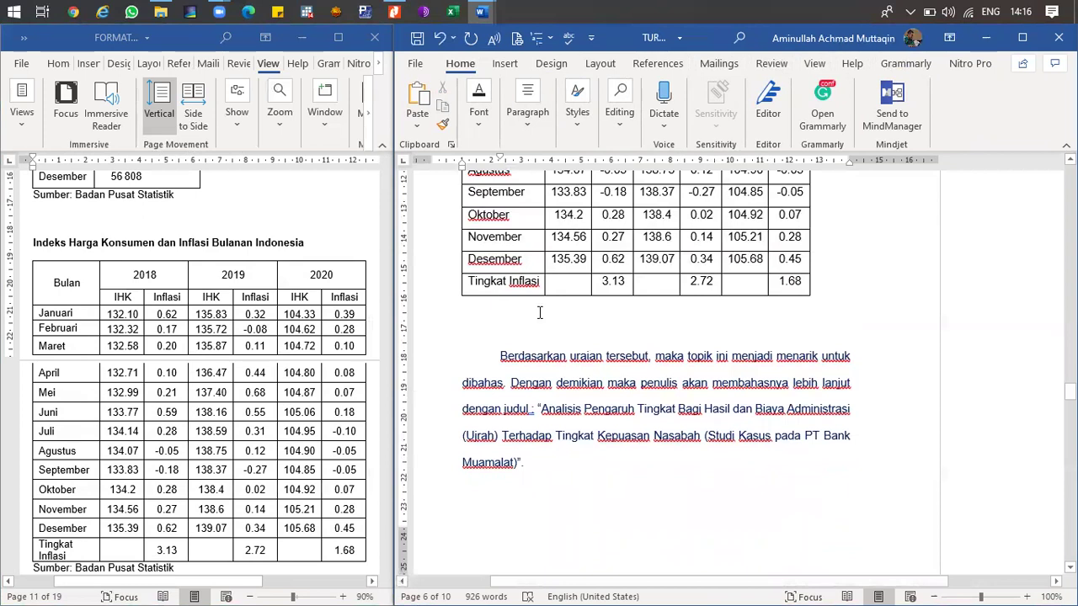
{"action": "type", "text": "umber: BPS (2020"}
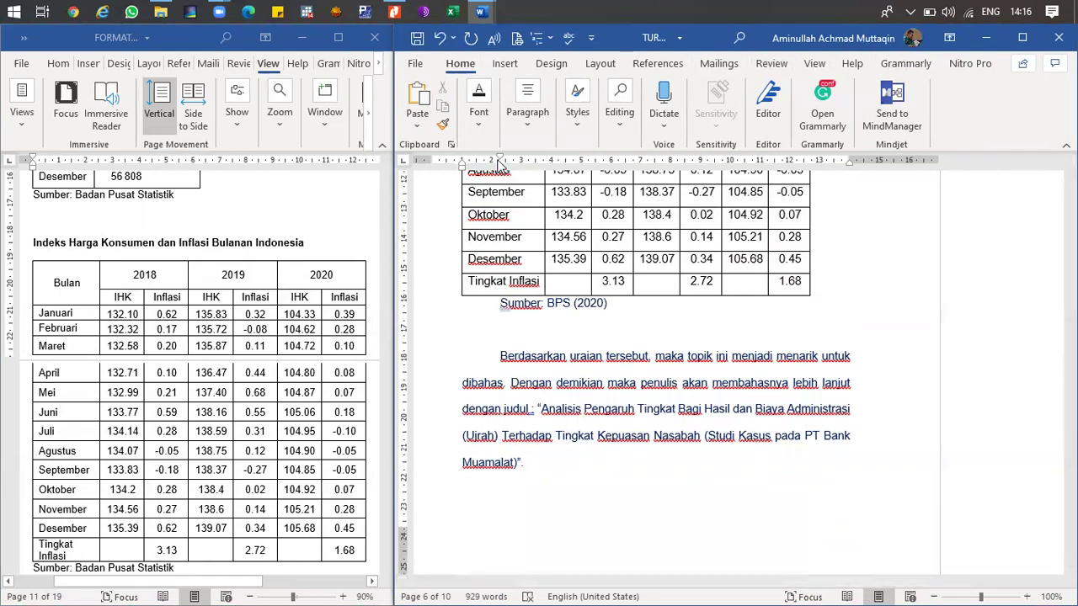
{"action": "left_click_drag", "start_coordinate": [500, 160], "coordinate": [462, 160]}
- Reduce the source line below the monthly inflation table to 10 pt
{"action": "scroll", "coordinate": [486, 328], "scroll_direction": "up", "scroll_amount": 3}
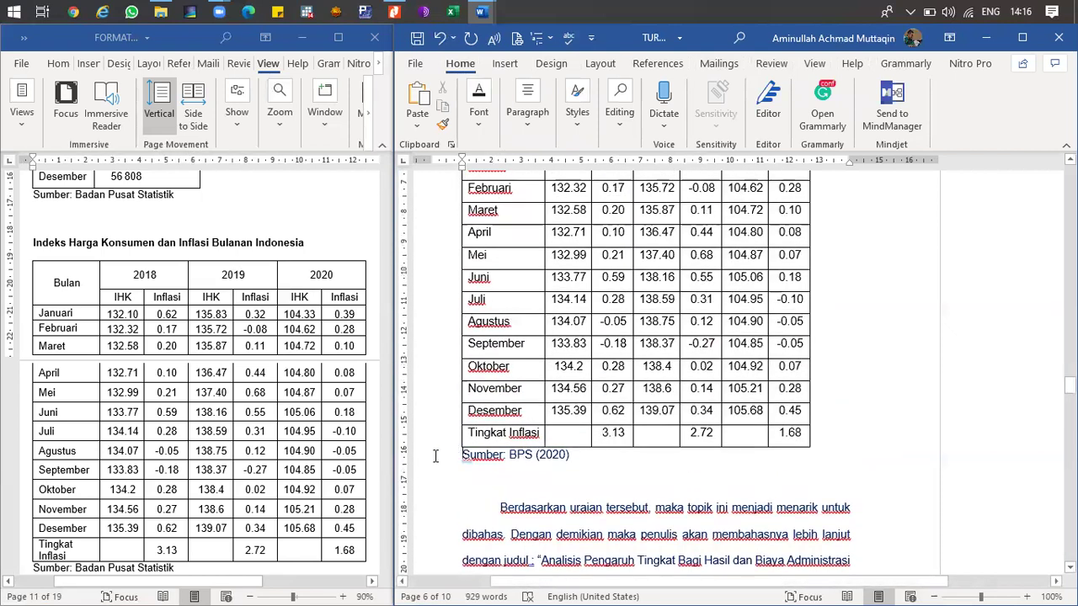
{"action": "left_click", "coordinate": [416, 463]}
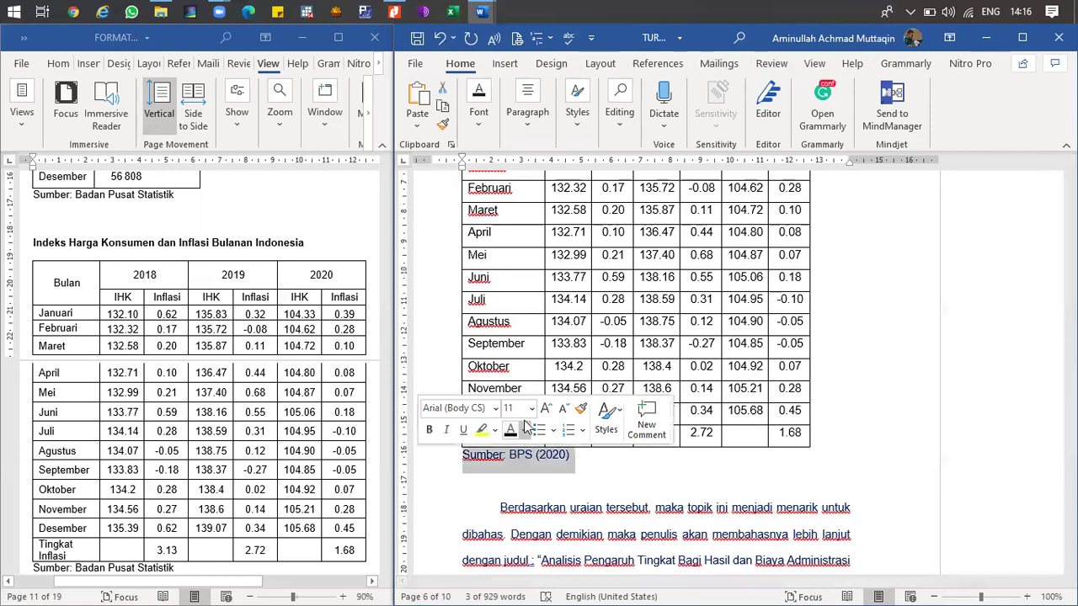
{"action": "left_click", "coordinate": [560, 410]}
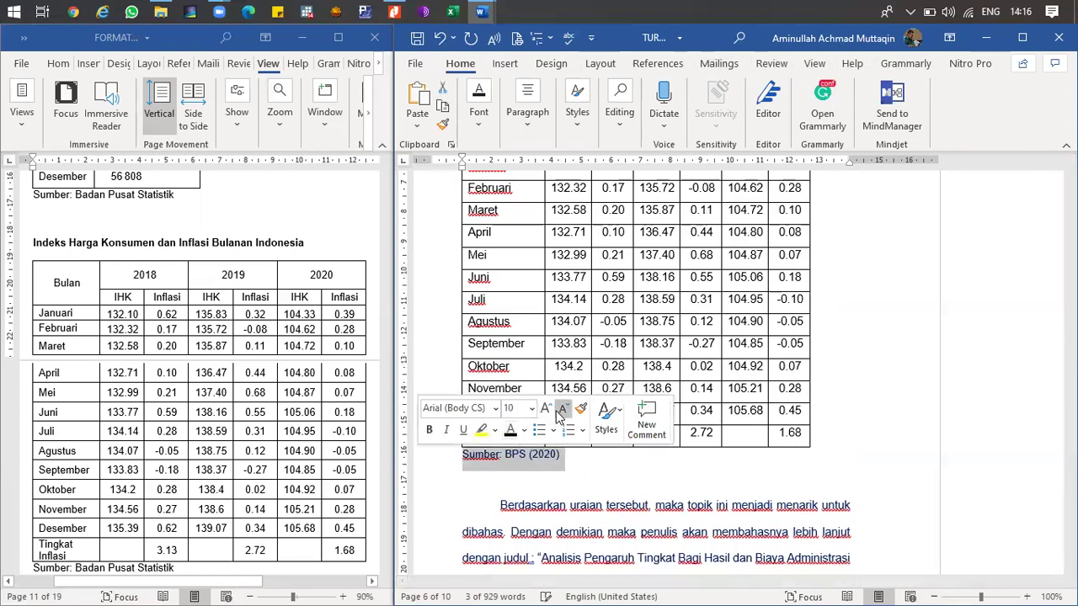
- Check the table rules in the guide and right-align the 2017 to 2019 columns of the UMKM credit table
{"action": "left_click", "coordinate": [294, 307]}
{"action": "scroll", "coordinate": [283, 303], "scroll_direction": "up", "scroll_amount": 20}
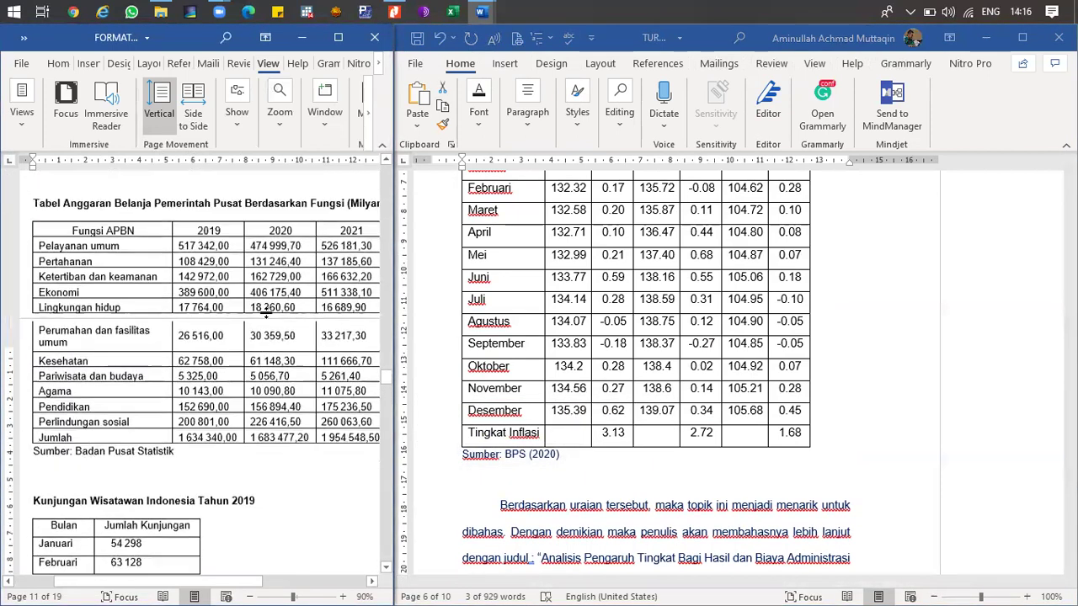
{"action": "scroll", "coordinate": [266, 314], "scroll_direction": "up", "scroll_amount": 6}
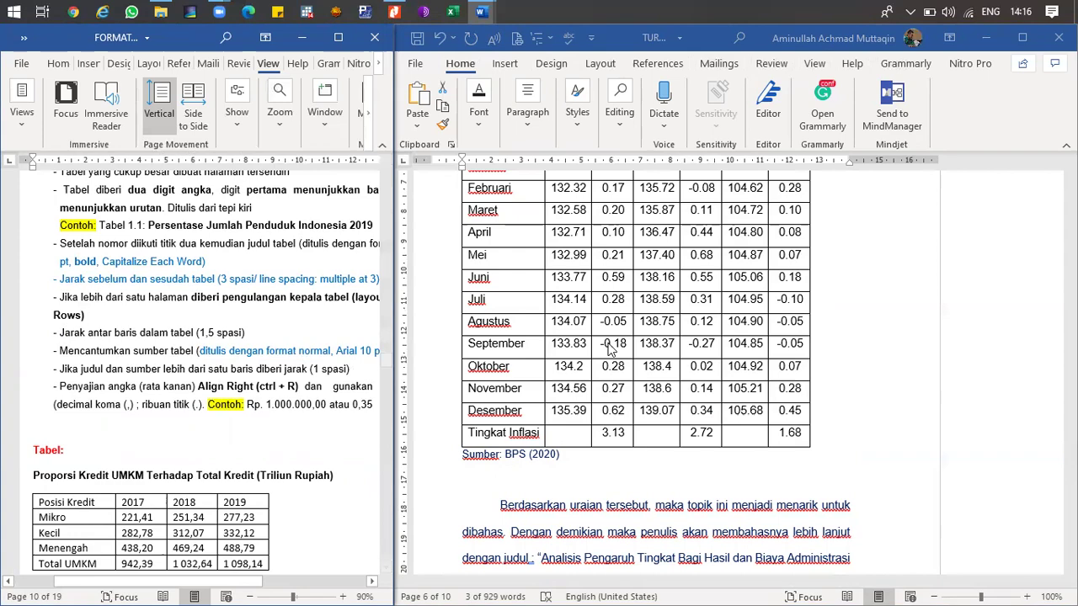
{"action": "key", "text": "alt+Tab"}
{"action": "scroll", "coordinate": [564, 374], "scroll_direction": "up", "scroll_amount": 15}
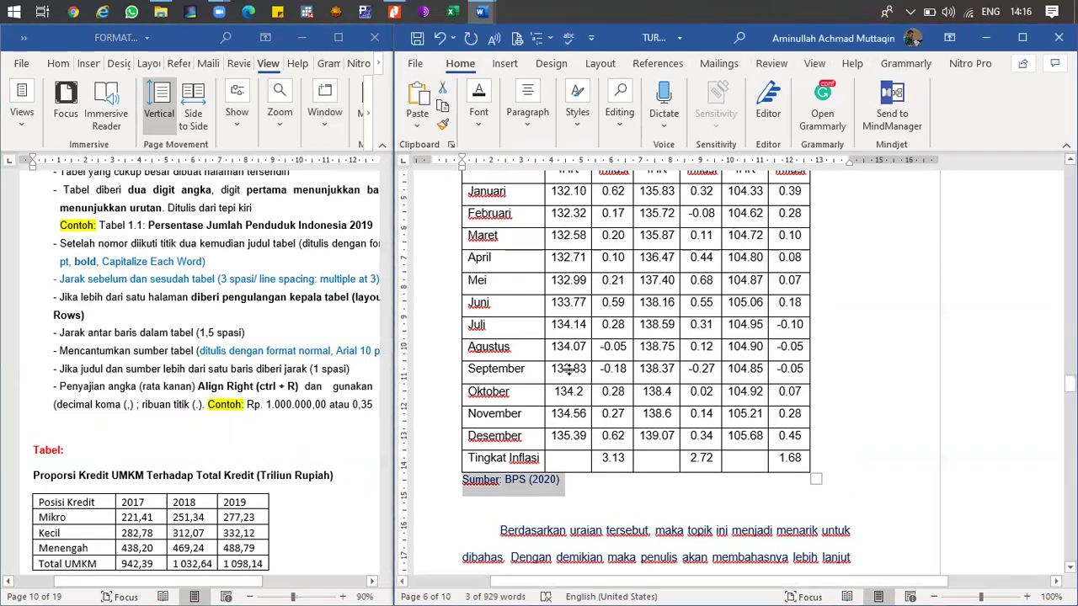
{"action": "scroll", "coordinate": [565, 374], "scroll_direction": "up", "scroll_amount": 3}
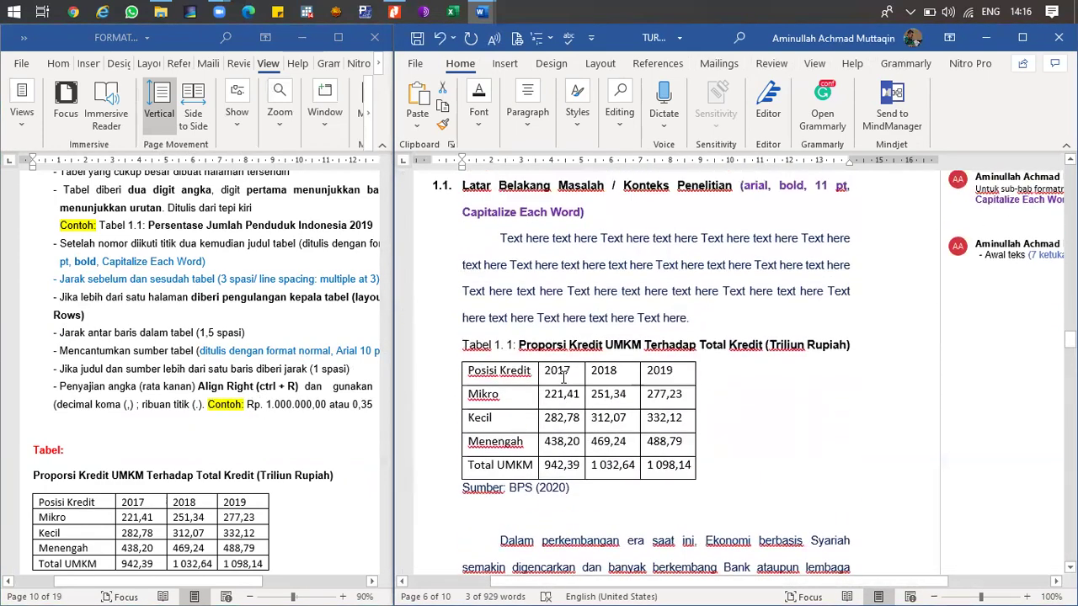
{"action": "left_click_drag", "start_coordinate": [553, 376], "coordinate": [672, 468]}
{"action": "left_click", "coordinate": [532, 130]}
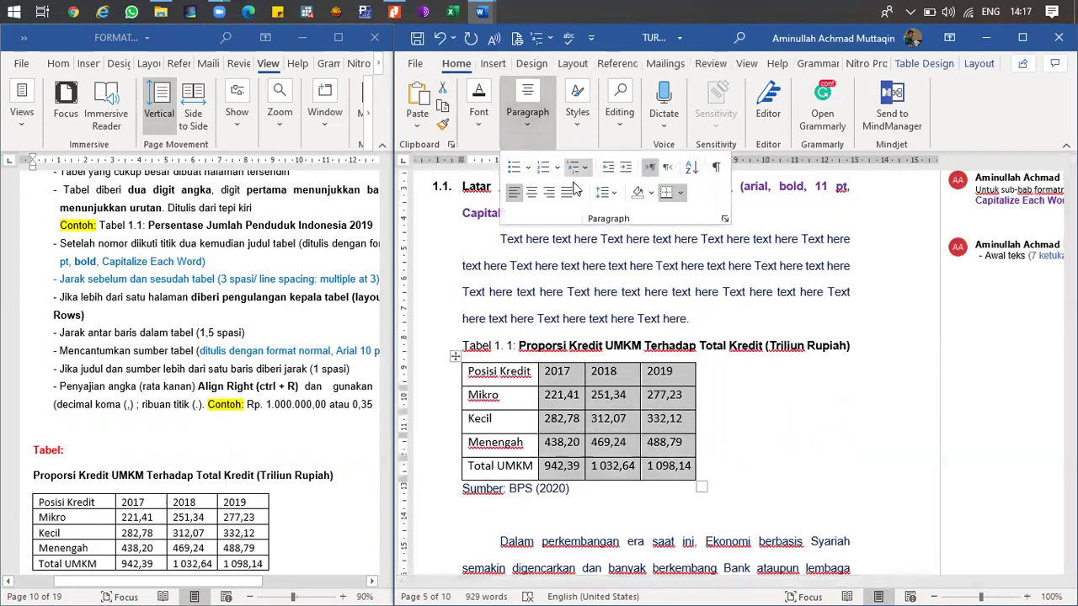
{"action": "left_click", "coordinate": [552, 194]}
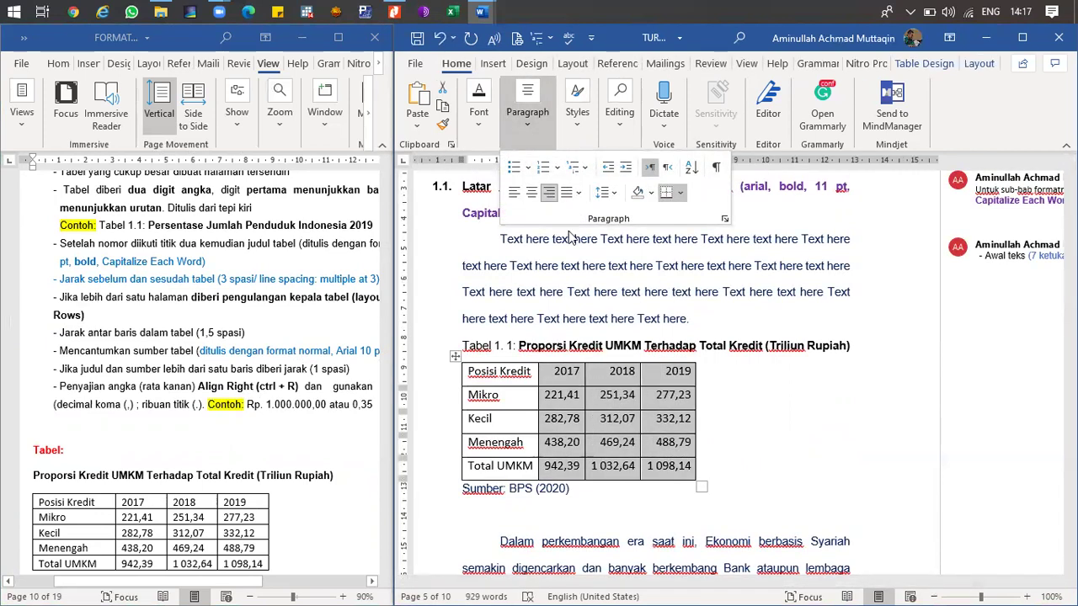
- Center and bold the header row of the UMKM credit table
{"action": "left_click", "coordinate": [455, 381]}
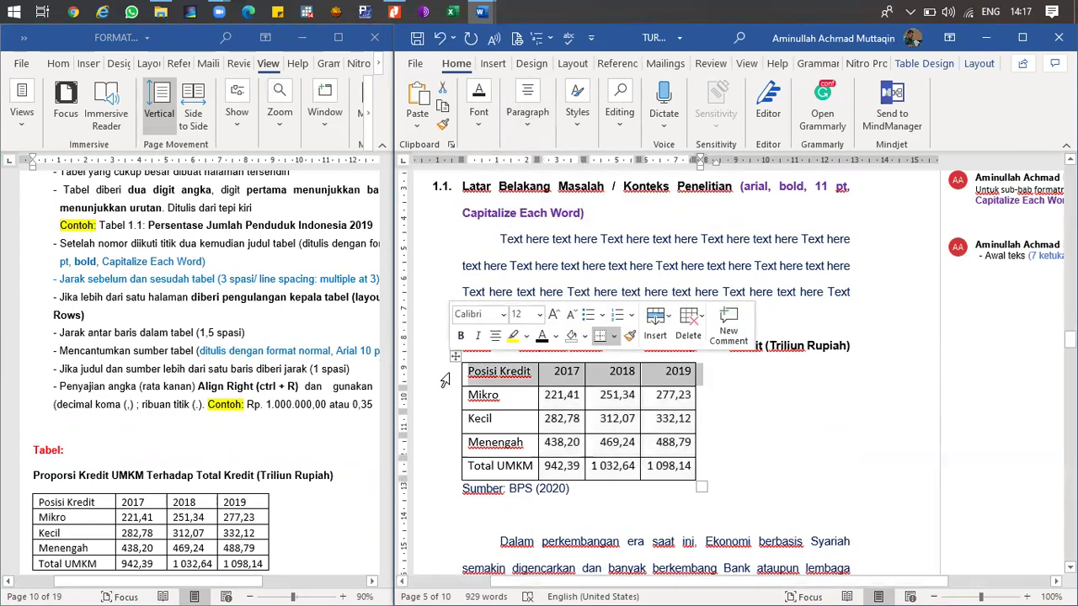
{"action": "left_click", "coordinate": [527, 114]}
{"action": "left_click", "coordinate": [537, 194]}
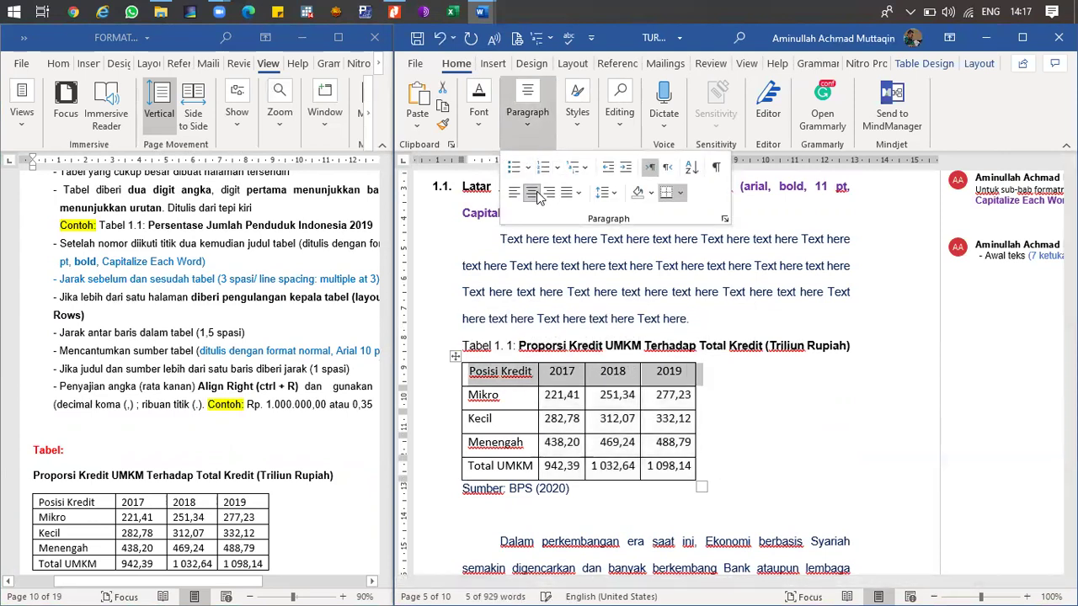
{"action": "left_click", "coordinate": [478, 114]}
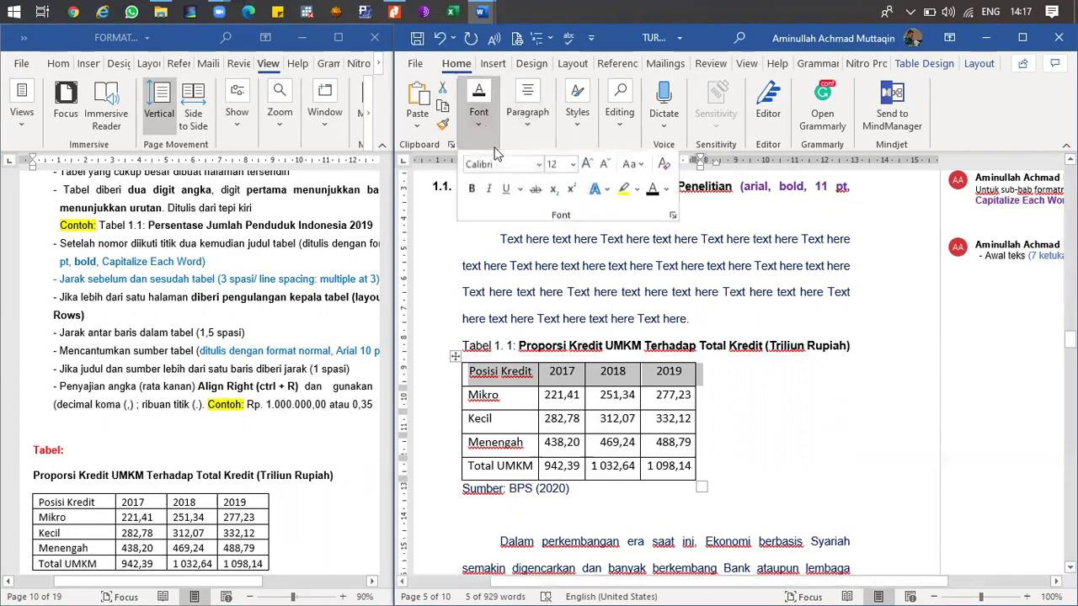
{"action": "left_click", "coordinate": [472, 193]}
{"action": "left_click", "coordinate": [528, 394]}
- Right-align all the figures in the monthly inflation table, from Januari through Tingkat Inflasi
{"action": "scroll", "coordinate": [556, 393], "scroll_direction": "down", "scroll_amount": 10}
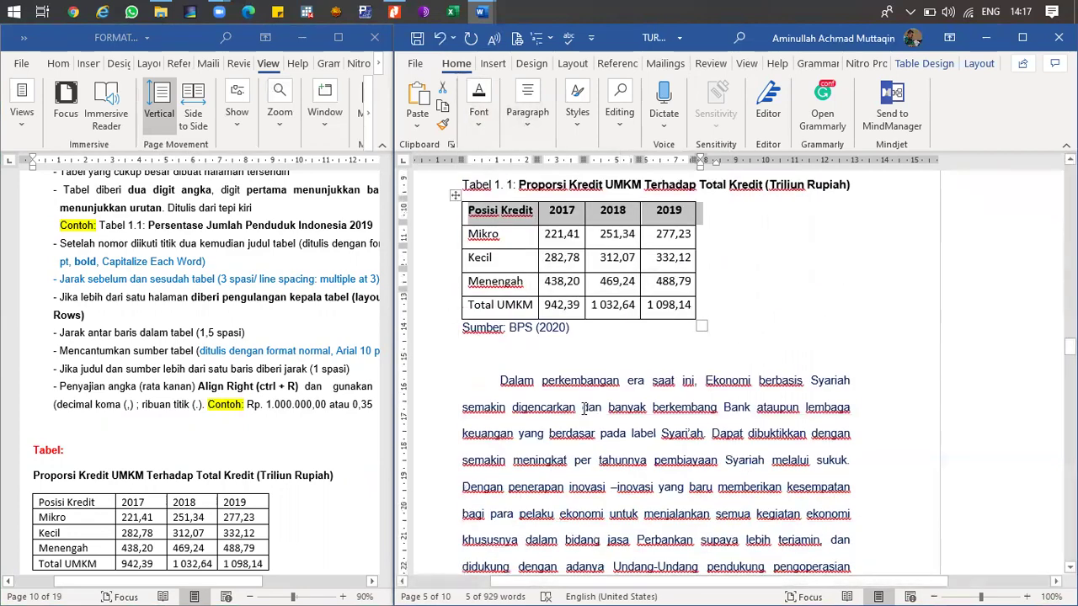
{"action": "scroll", "coordinate": [584, 393], "scroll_direction": "down", "scroll_amount": 3}
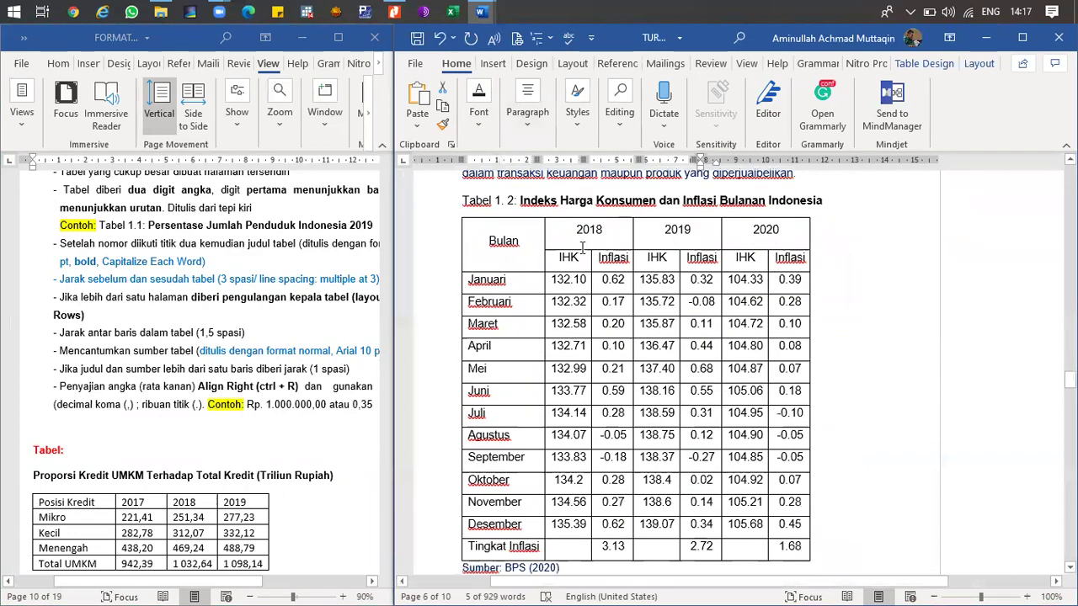
{"action": "mouse_move", "coordinate": [571, 285]}
{"action": "left_mouse_down"}
{"action": "mouse_move", "coordinate": [645, 319]}
{"action": "mouse_move", "coordinate": [770, 411]}
{"action": "mouse_move", "coordinate": [794, 547]}
{"action": "left_mouse_up"}
{"action": "left_click", "coordinate": [527, 105]}
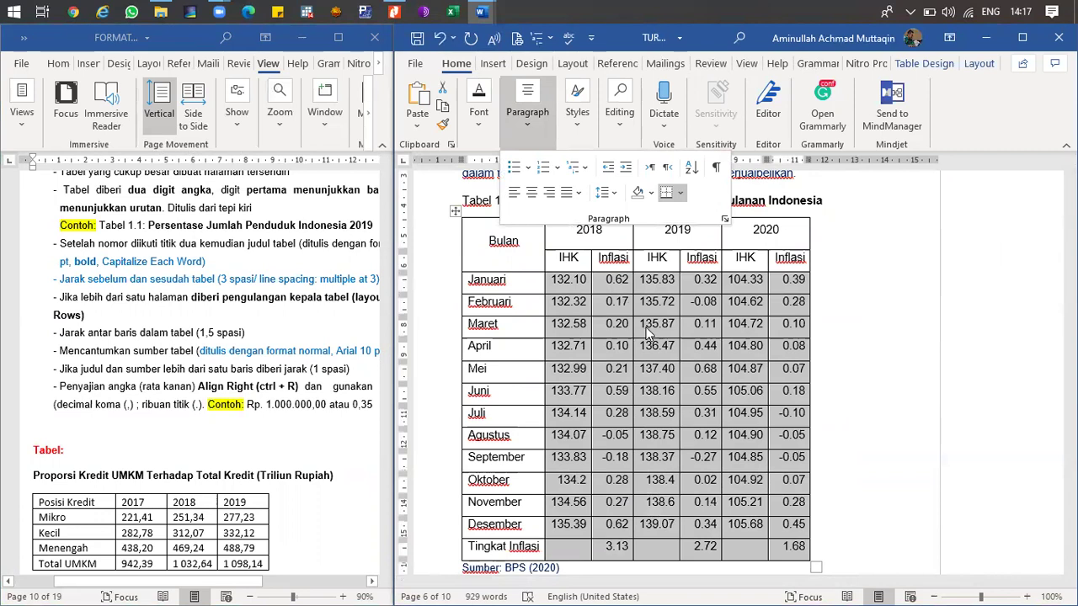
{"action": "left_click", "coordinate": [604, 269]}
{"action": "scroll", "coordinate": [603, 269], "scroll_direction": "down", "scroll_amount": 1}
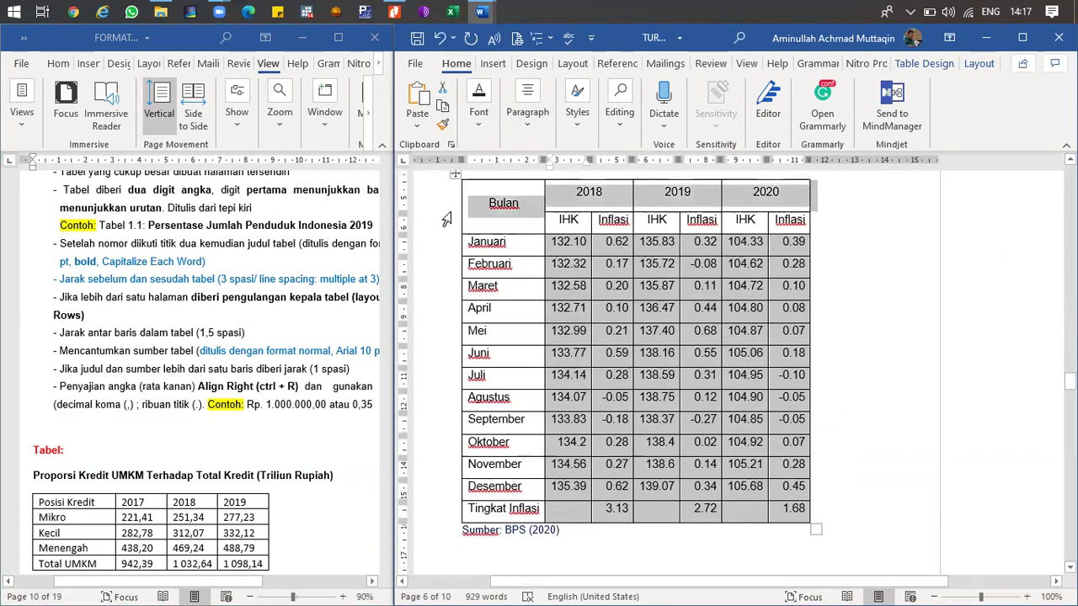
- Bold the two header rows of the monthly inflation table
{"action": "left_click", "coordinate": [443, 202]}
{"action": "left_click_drag", "start_coordinate": [447, 227], "coordinate": [562, 220]}
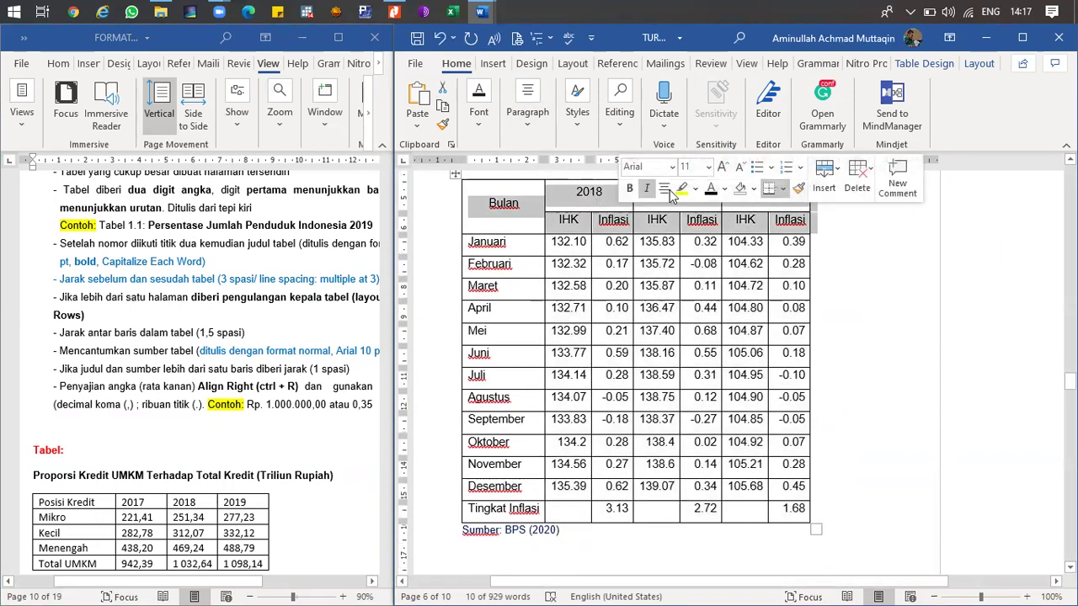
{"action": "left_click", "coordinate": [636, 189]}
{"action": "scroll", "coordinate": [673, 299], "scroll_direction": "down", "scroll_amount": 7}
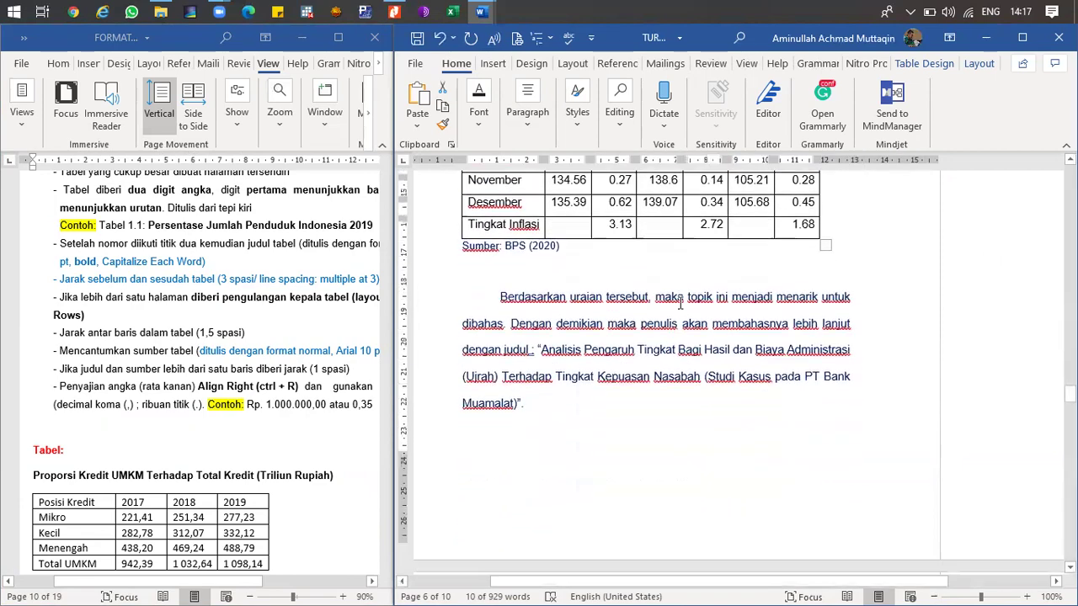
{"action": "scroll", "coordinate": [659, 285], "scroll_direction": "up", "scroll_amount": 5}
{"action": "scroll", "coordinate": [658, 288], "scroll_direction": "up", "scroll_amount": 5}
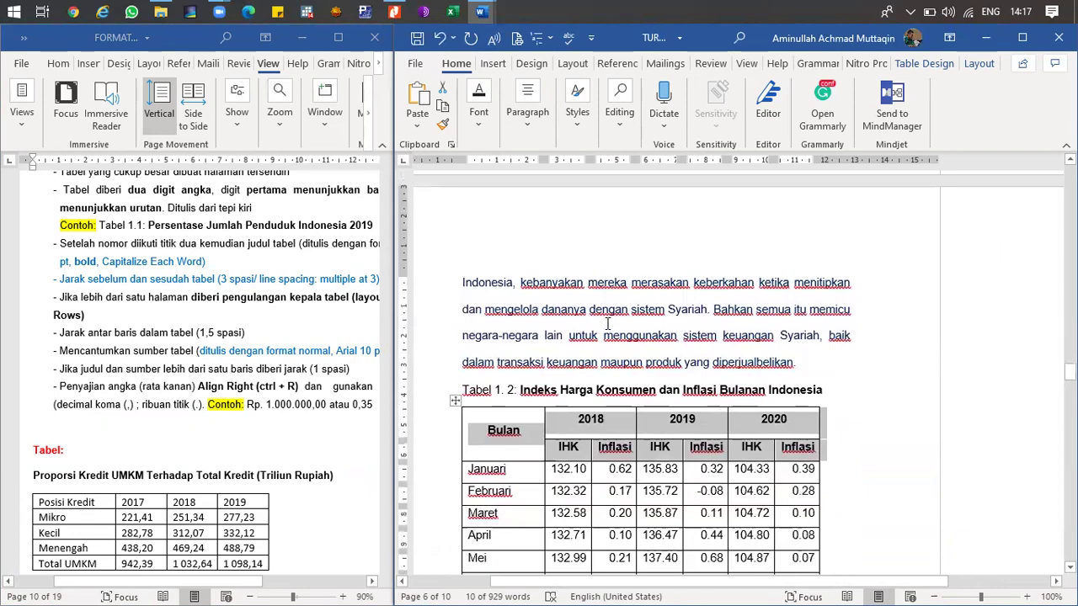
- Set the line spacing of the whole Tabel 1.2 (Indeks Harga Konsumen dan Inflasi Bulanan Indonesia) to 1.5
{"action": "scroll", "coordinate": [165, 412], "scroll_direction": "down", "scroll_amount": 9}
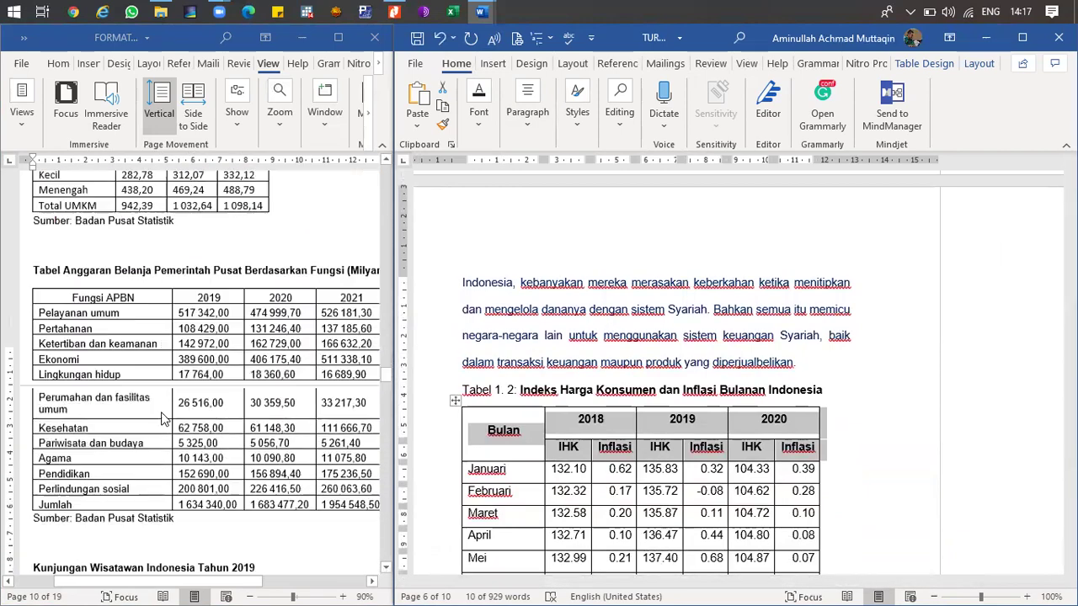
{"action": "scroll", "coordinate": [166, 412], "scroll_direction": "down", "scroll_amount": 13}
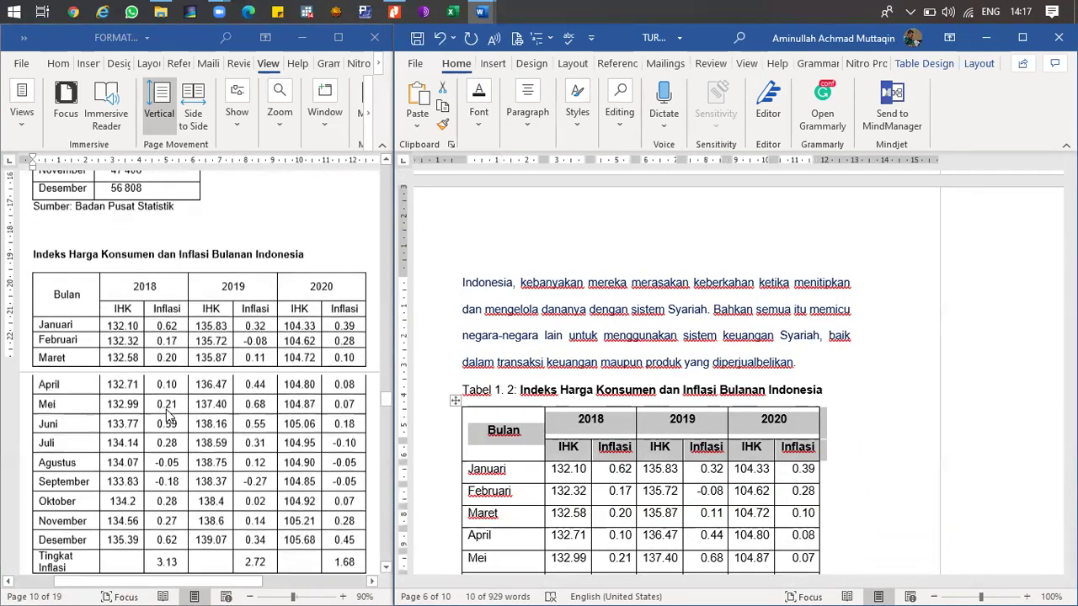
{"action": "scroll", "coordinate": [168, 424], "scroll_direction": "down", "scroll_amount": 5}
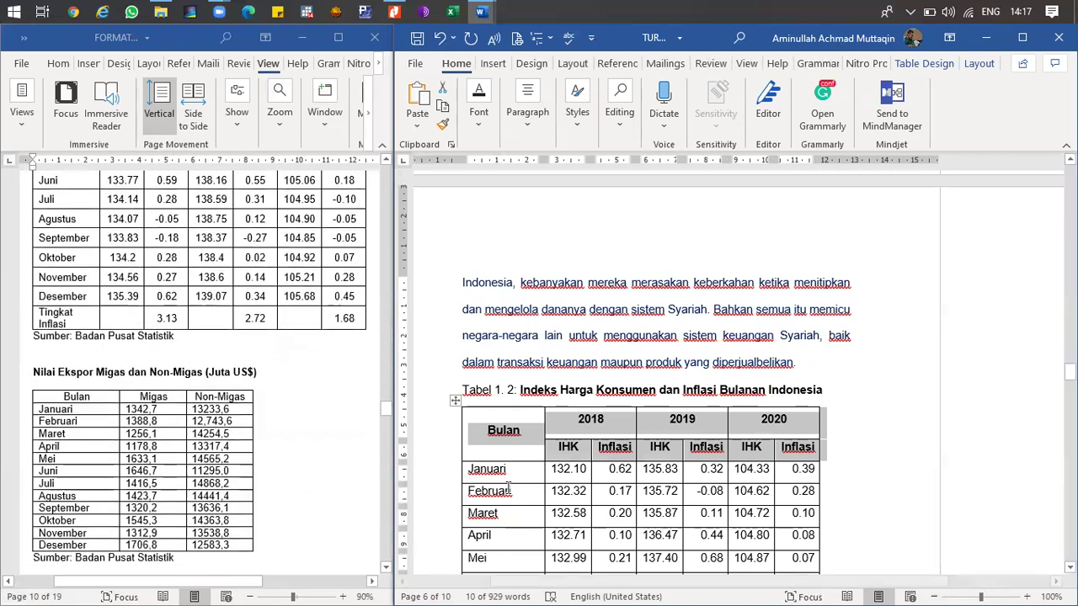
{"action": "left_click", "coordinate": [505, 469]}
{"action": "left_click", "coordinate": [454, 401]}
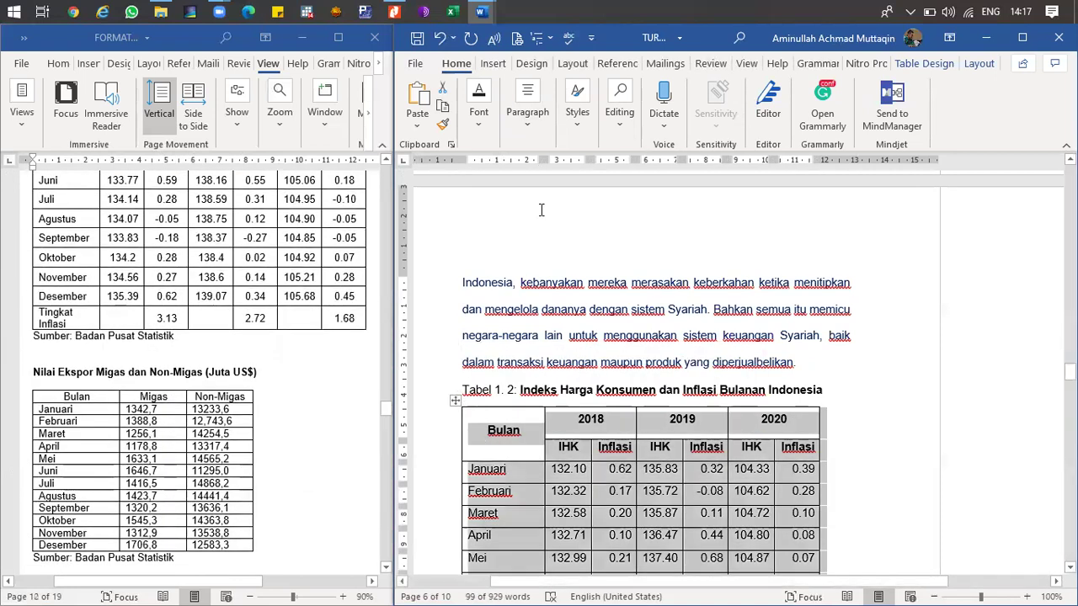
{"action": "left_click", "coordinate": [527, 125]}
{"action": "left_click", "coordinate": [603, 192]}
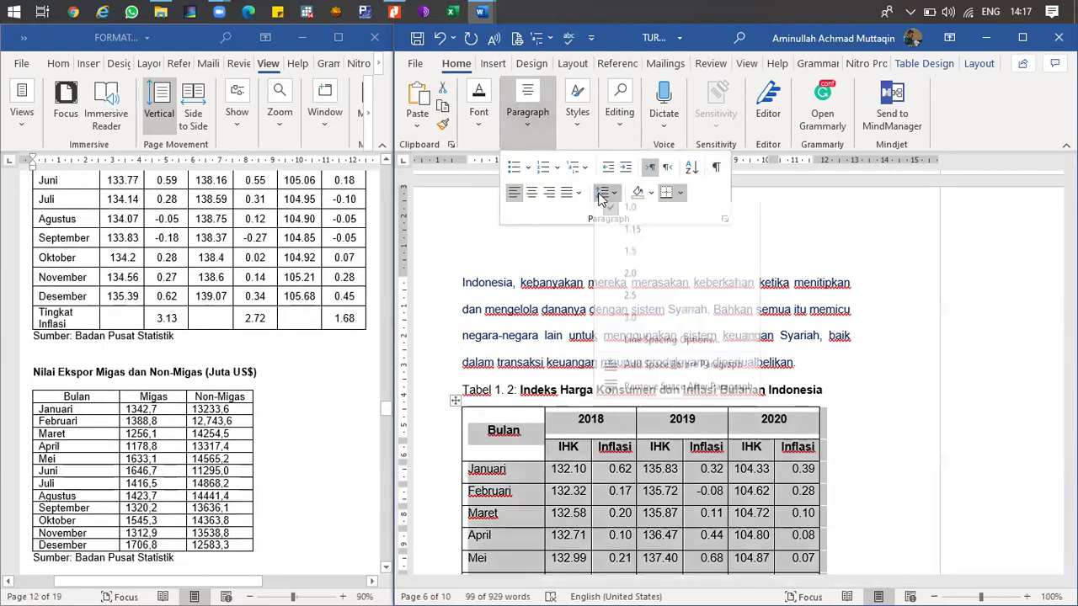
{"action": "left_click", "coordinate": [632, 255]}
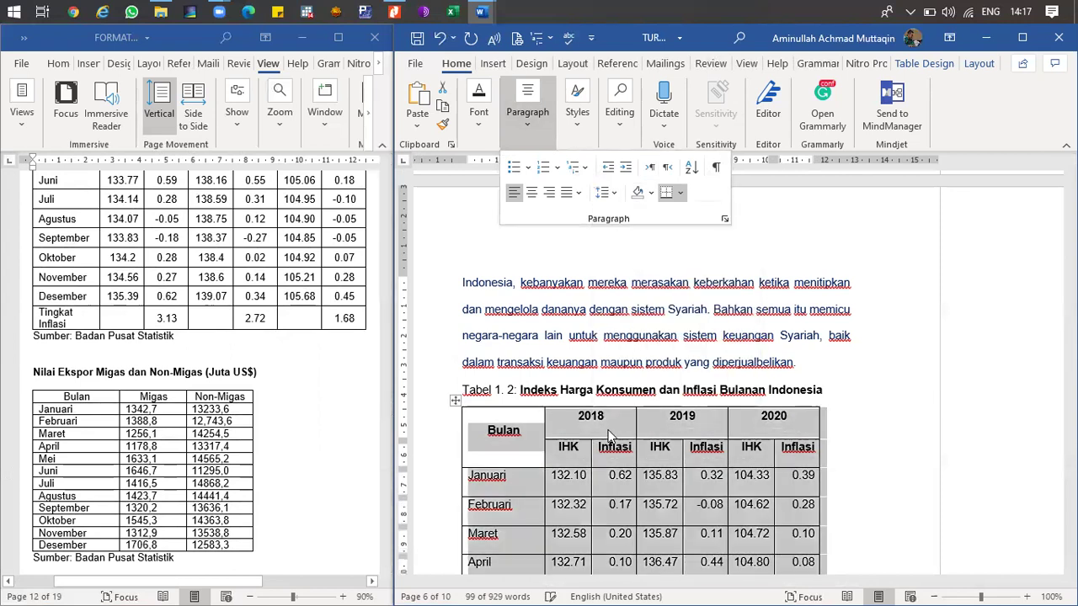
- Set Tabel 1.2's paragraph spacing to 0 pt before and 0 pt after, with 1.5 lines spacing
{"action": "left_click", "coordinate": [725, 219]}
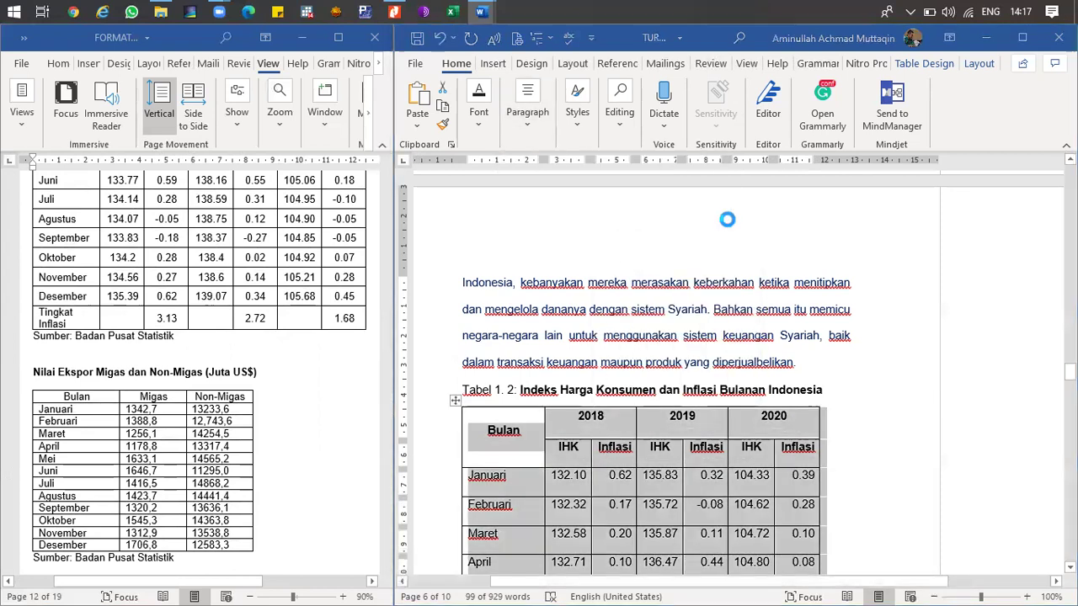
{"action": "left_click", "coordinate": [258, 392]}
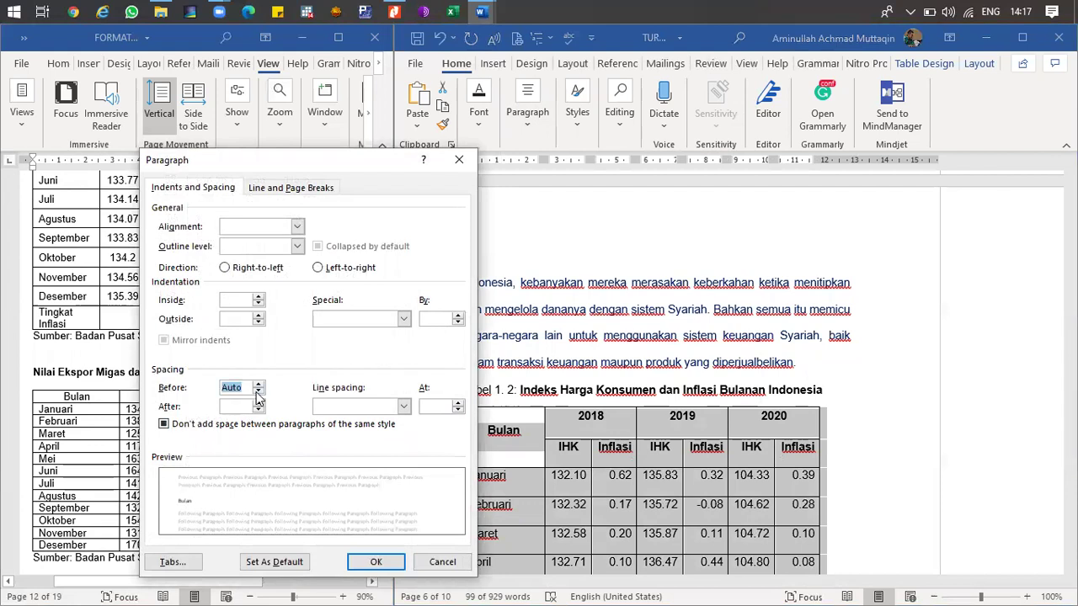
{"action": "left_click", "coordinate": [260, 409]}
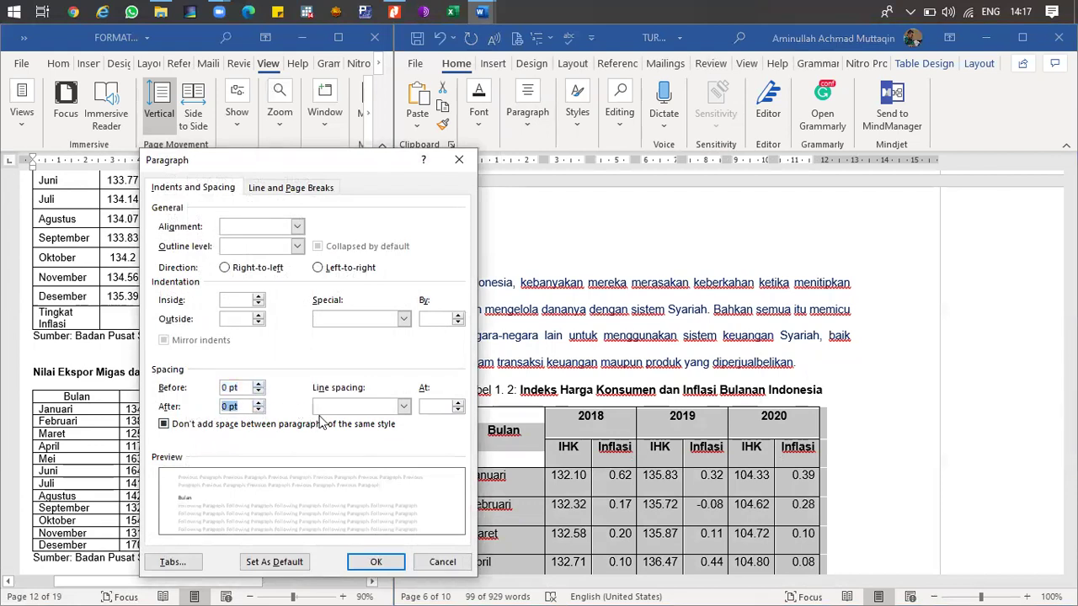
{"action": "left_click", "coordinate": [404, 407]}
{"action": "left_click", "coordinate": [389, 433]}
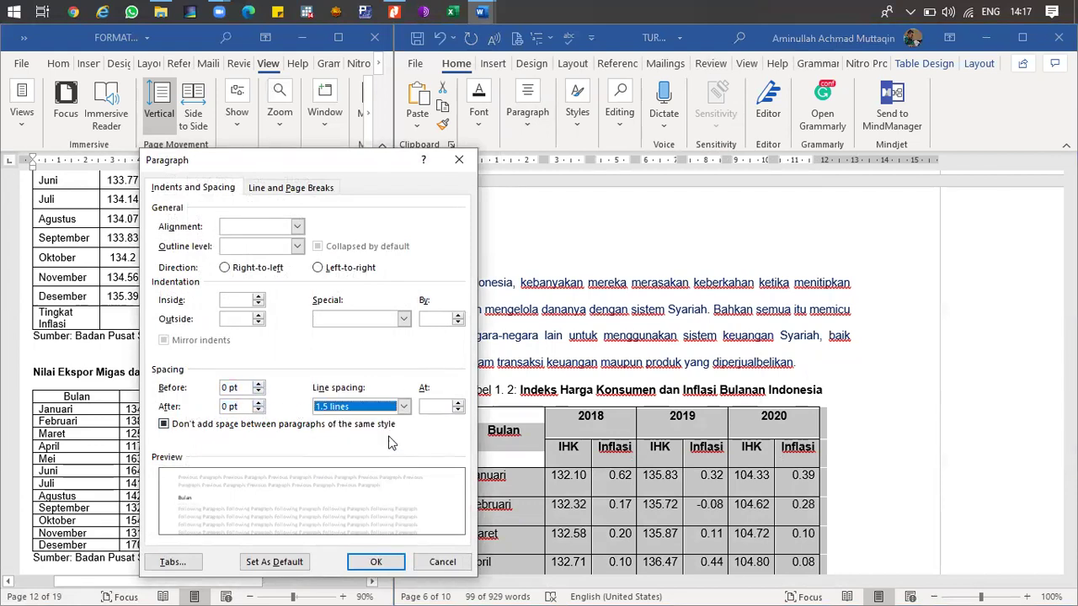
{"action": "left_click", "coordinate": [375, 559]}
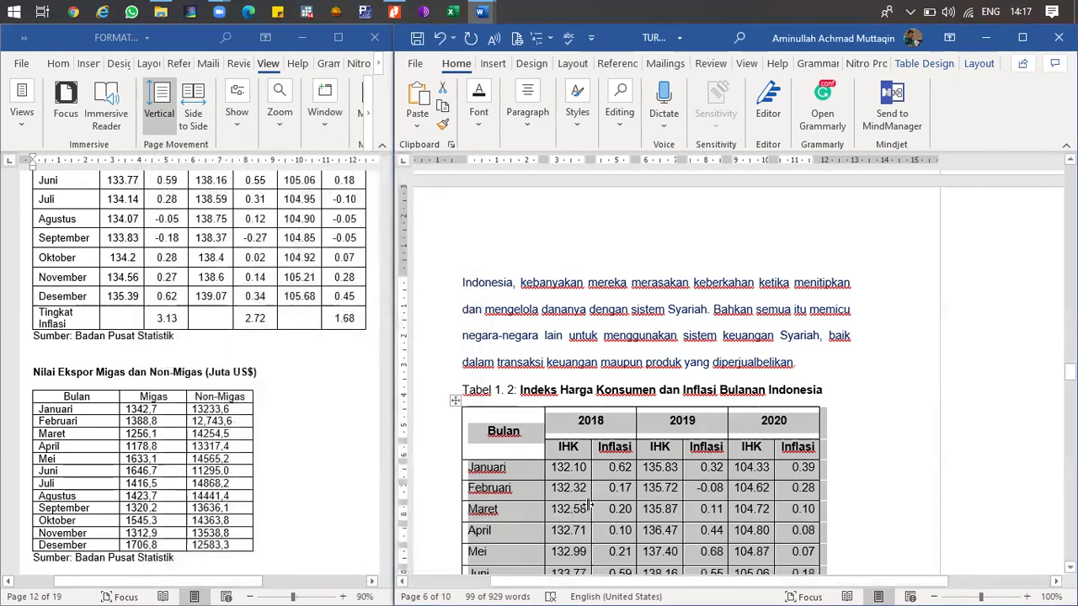
- Copy the whole Nilai Ekspor Migas dan Non-Migas table from the FORMAT reference document
{"action": "scroll", "coordinate": [589, 504], "scroll_direction": "down", "scroll_amount": 10}
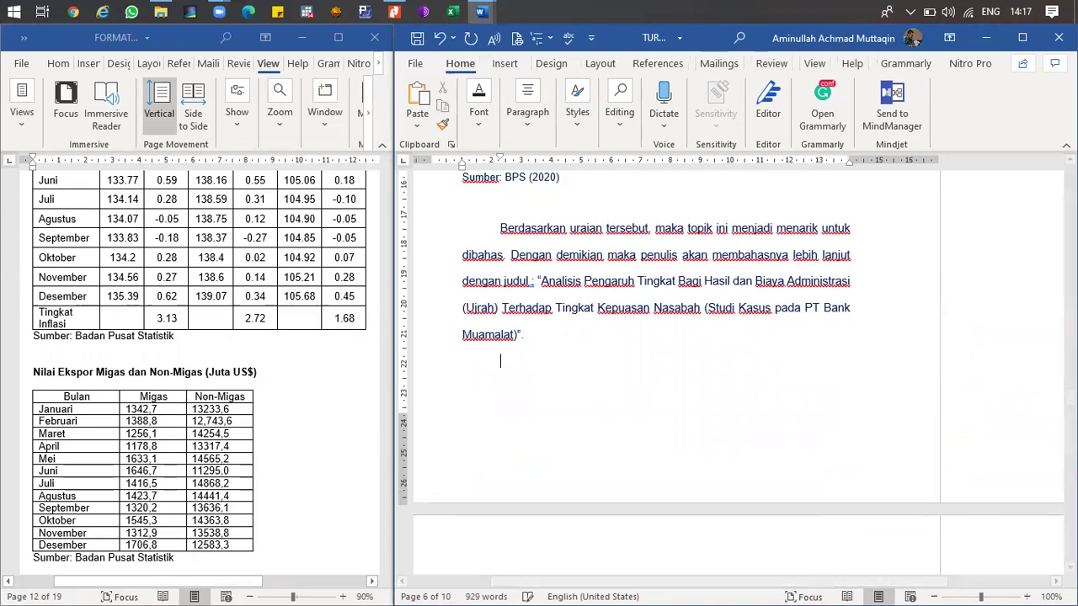
{"action": "scroll", "coordinate": [67, 404], "scroll_direction": "down", "scroll_amount": 2}
{"action": "left_click", "coordinate": [69, 362]}
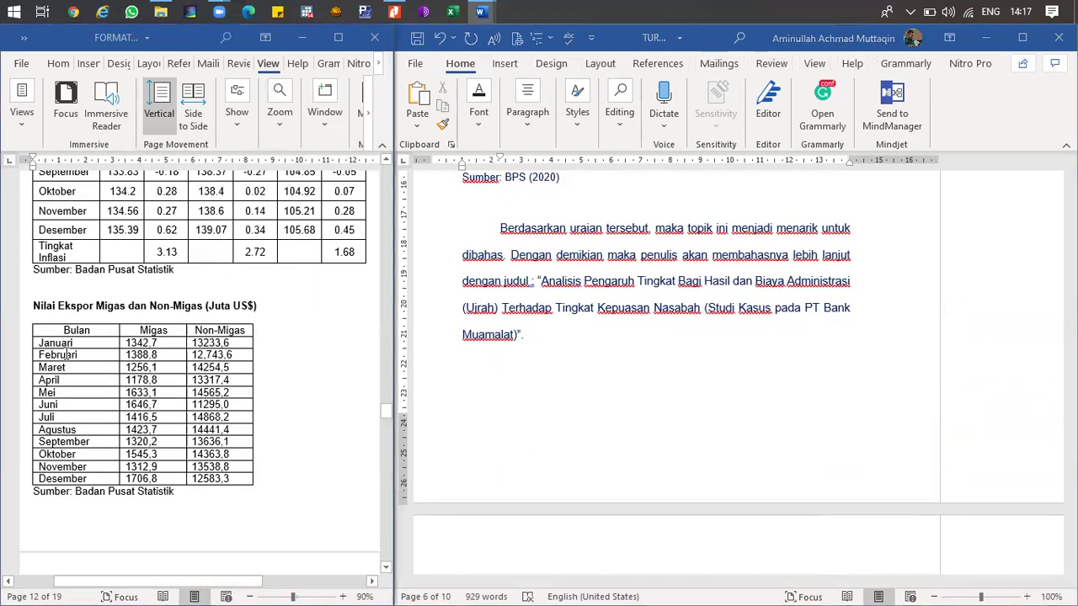
{"action": "left_click", "coordinate": [34, 310]}
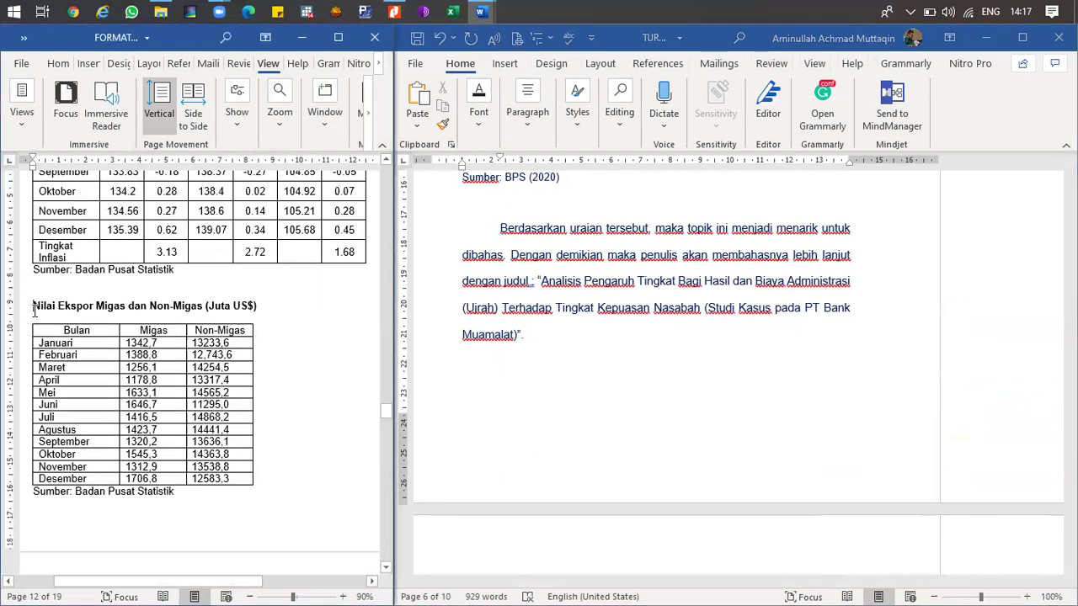
{"action": "left_click", "coordinate": [26, 318]}
{"action": "key", "text": "super+c"}
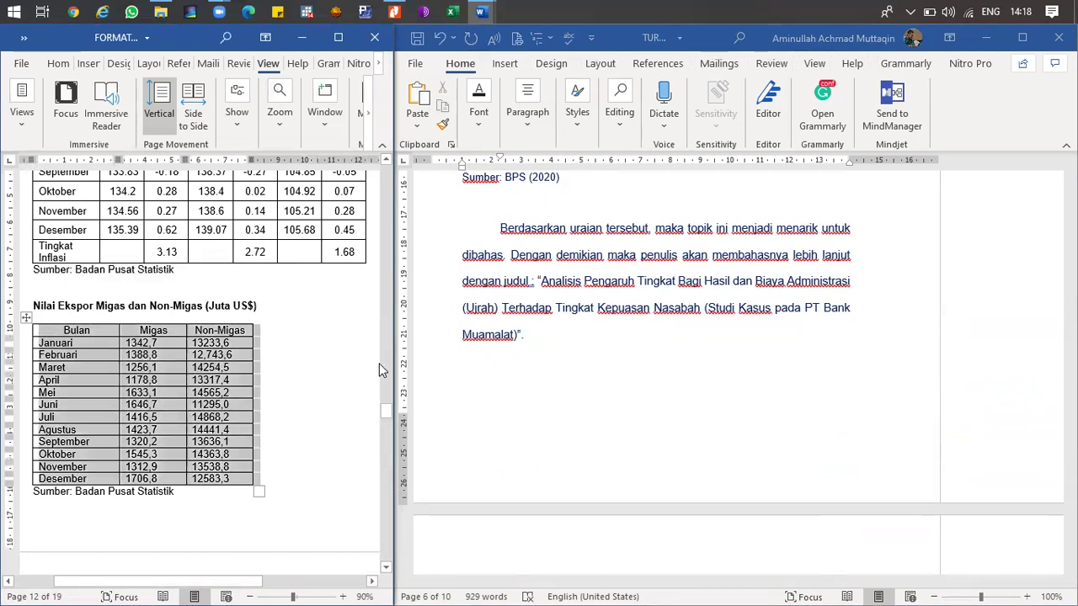
- Paste the copied export table below the paragraph ending "Muamalat)" in the TUR document, leaving a blank line between them
{"action": "scroll", "coordinate": [378, 362], "scroll_direction": "up", "scroll_amount": 5}
{"action": "left_click", "coordinate": [481, 370]}
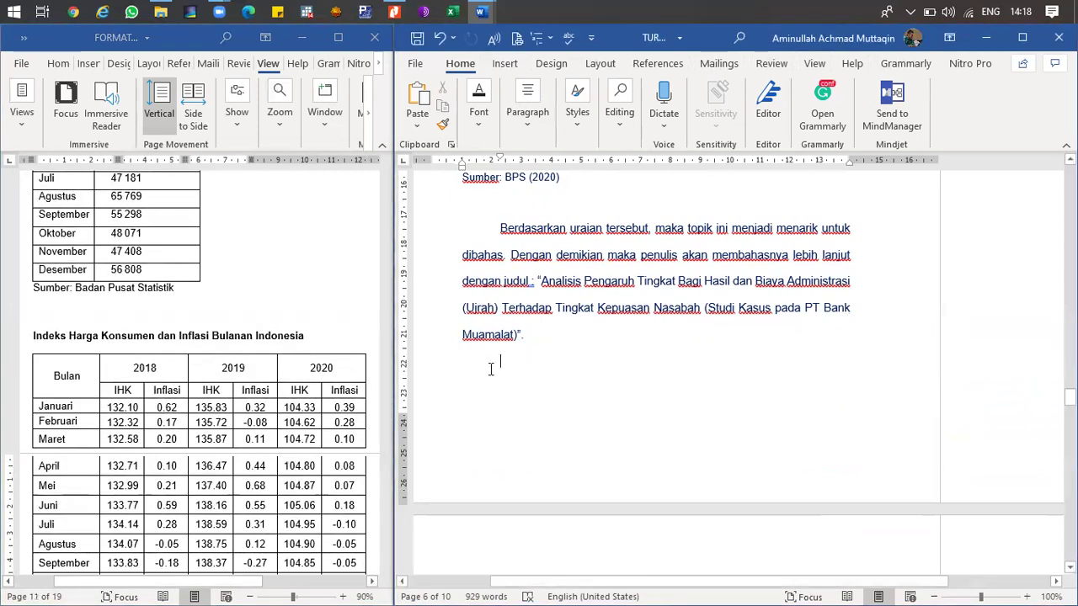
{"action": "key", "text": "Return"}
{"action": "key", "text": "Return"}
{"action": "key", "text": "BackSpace"}
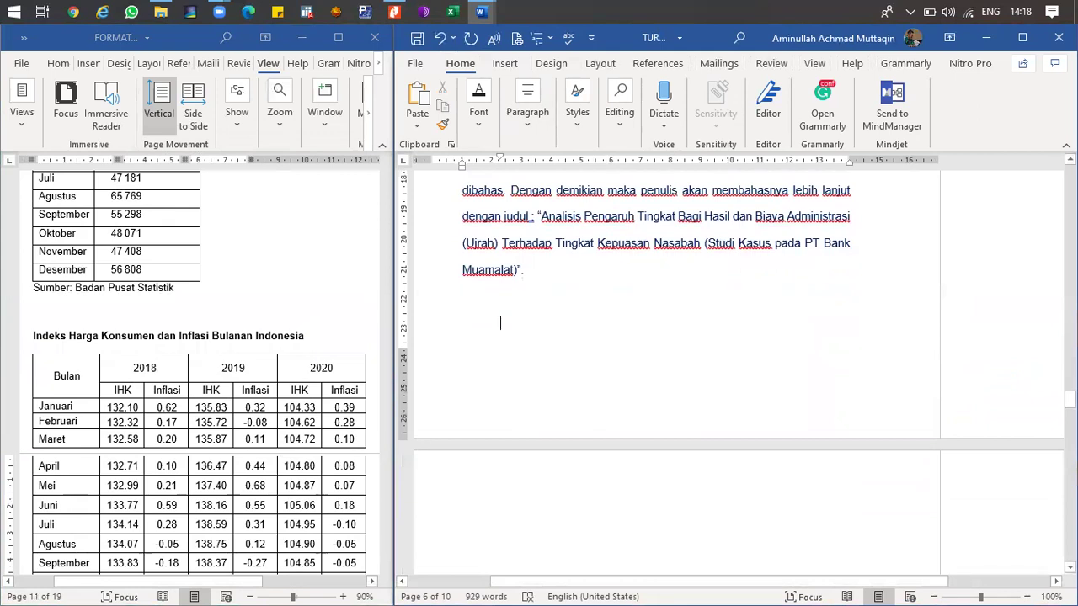
{"action": "right_click", "coordinate": [506, 325]}
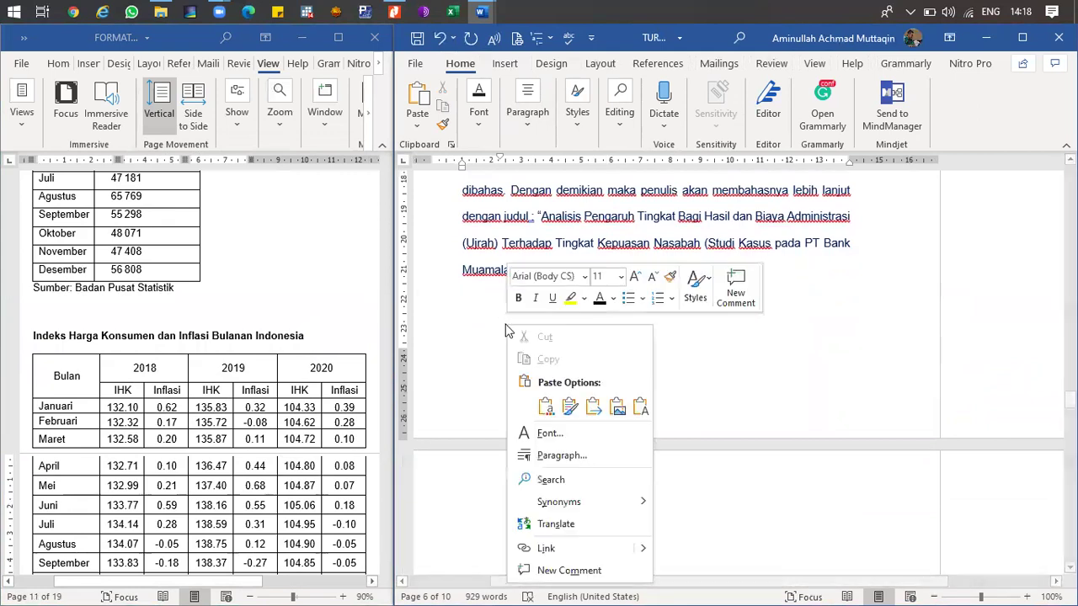
{"action": "left_click", "coordinate": [543, 341]}
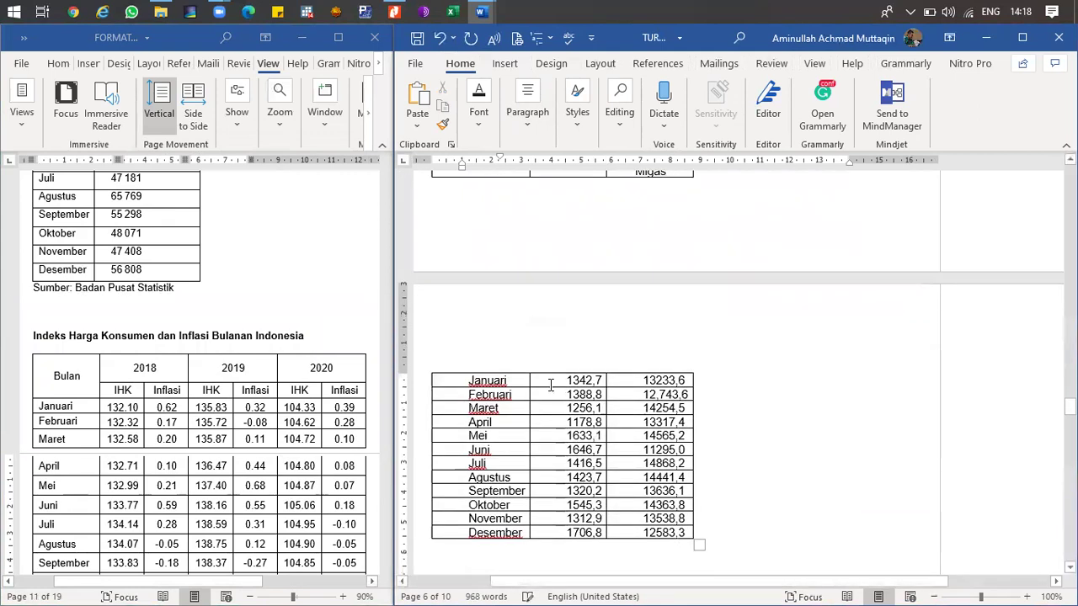
- AutoFit the pasted export table to its contents and align its left edge with the body text margin
{"action": "scroll", "coordinate": [543, 381], "scroll_direction": "up", "scroll_amount": 3}
{"action": "left_click", "coordinate": [427, 299]}
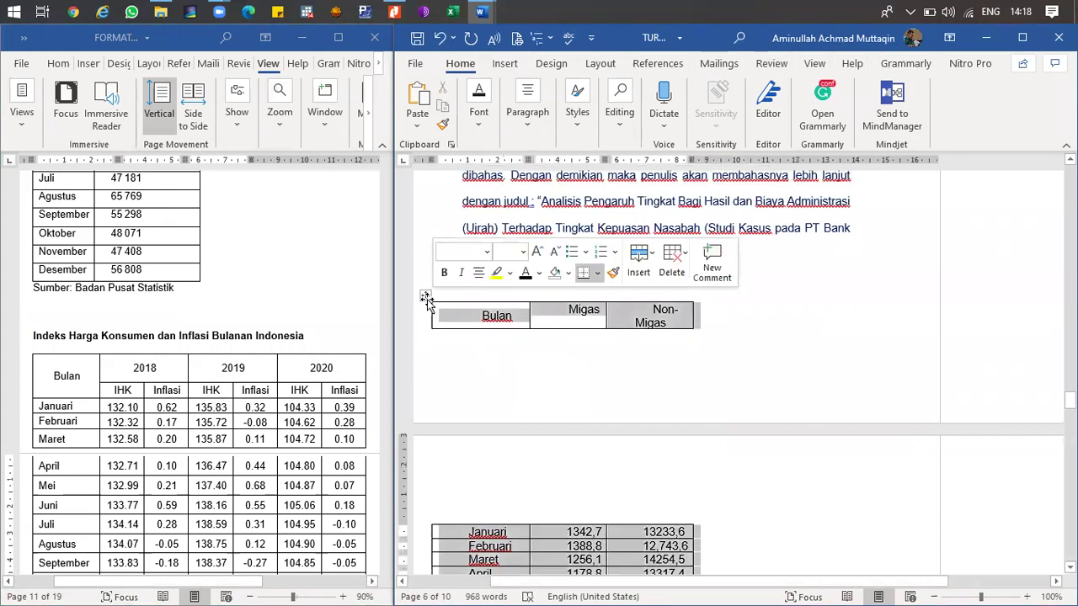
{"action": "right_click", "coordinate": [426, 299]}
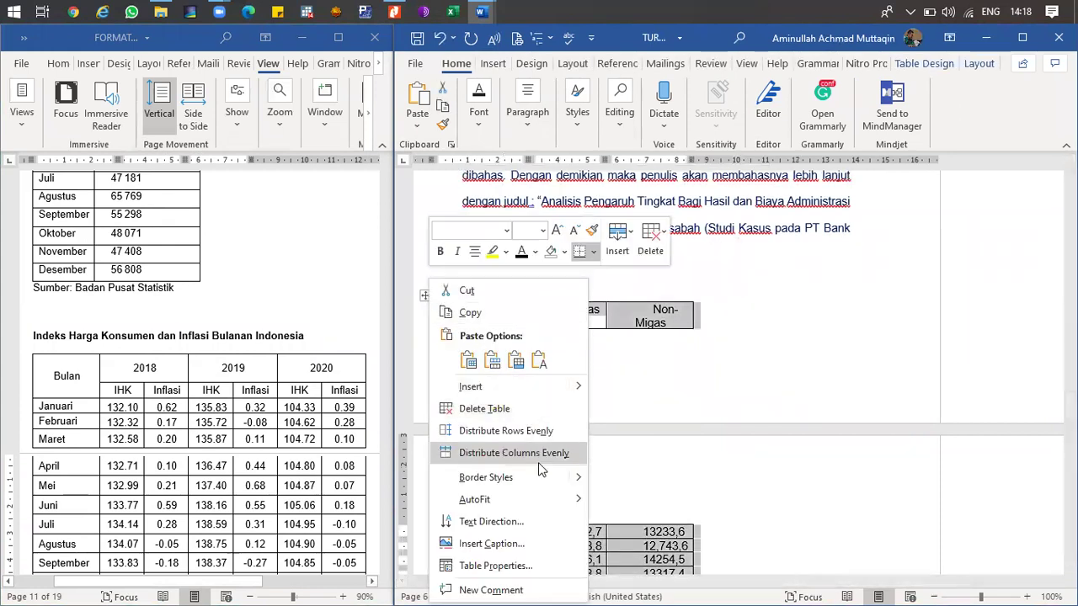
{"action": "mouse_move", "coordinate": [555, 499]}
{"action": "left_click", "coordinate": [640, 502]}
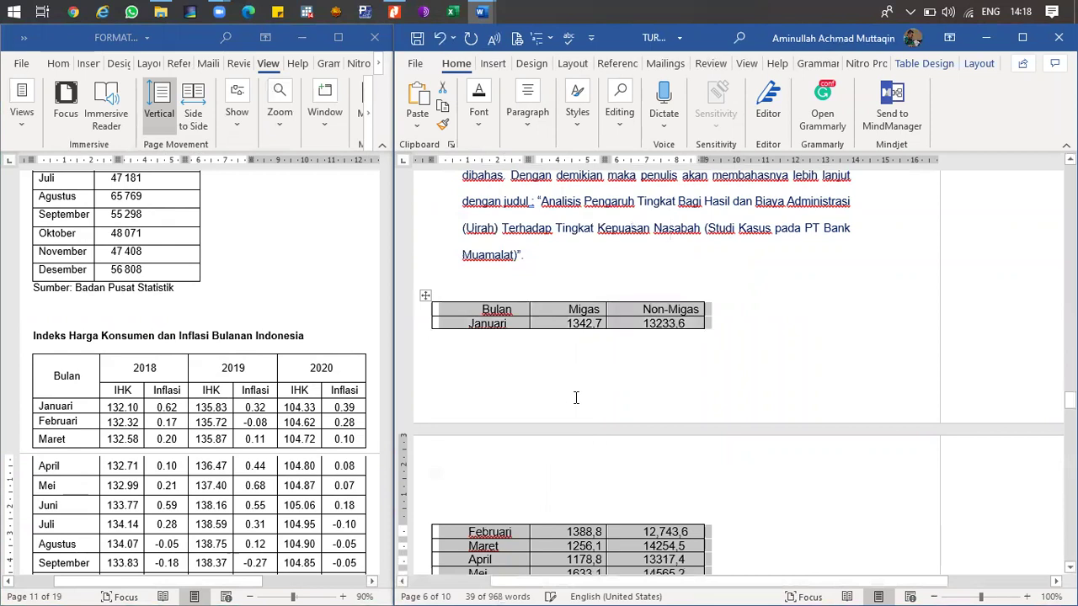
{"action": "left_click_drag", "start_coordinate": [431, 165], "coordinate": [466, 164]}
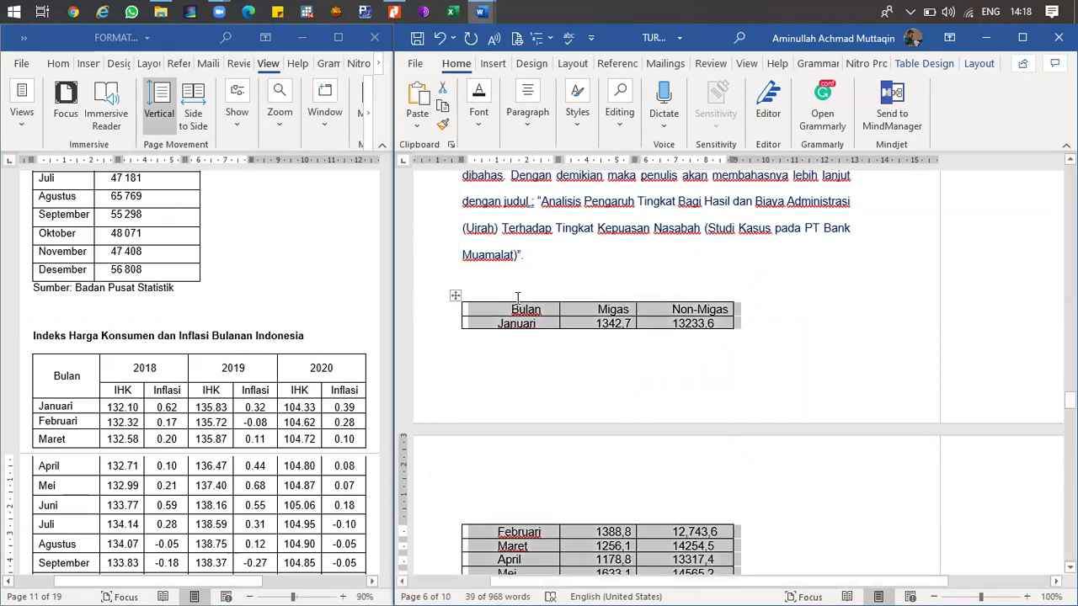
{"action": "left_click", "coordinate": [587, 320]}
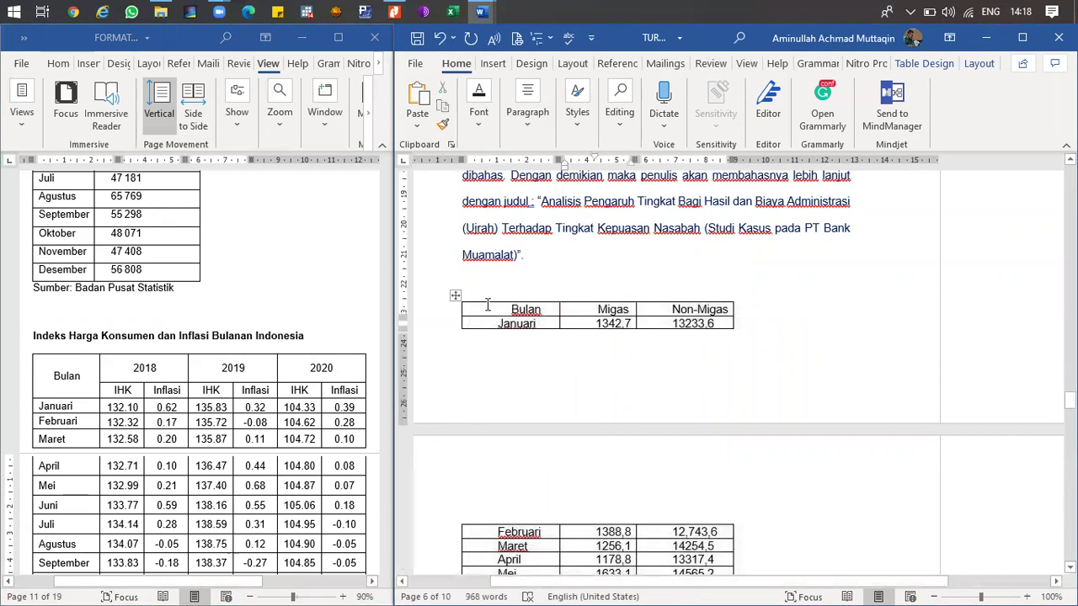
- Set the line spacing of the whole pasted export table to 1.5
{"action": "left_click", "coordinate": [455, 296]}
{"action": "left_click", "coordinate": [543, 117]}
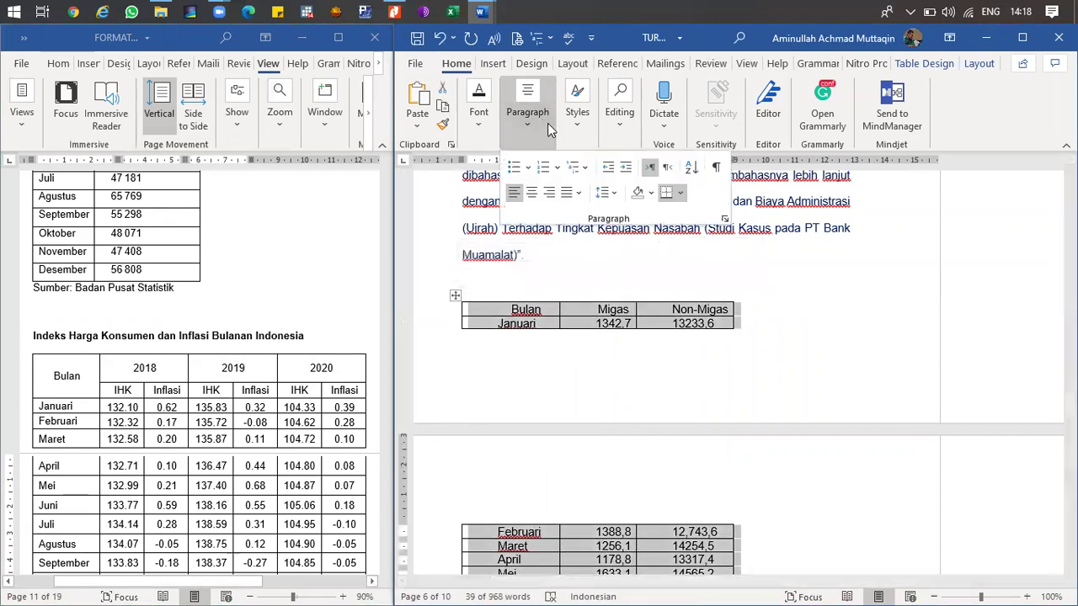
{"action": "left_click", "coordinate": [609, 195]}
{"action": "left_click", "coordinate": [635, 261]}
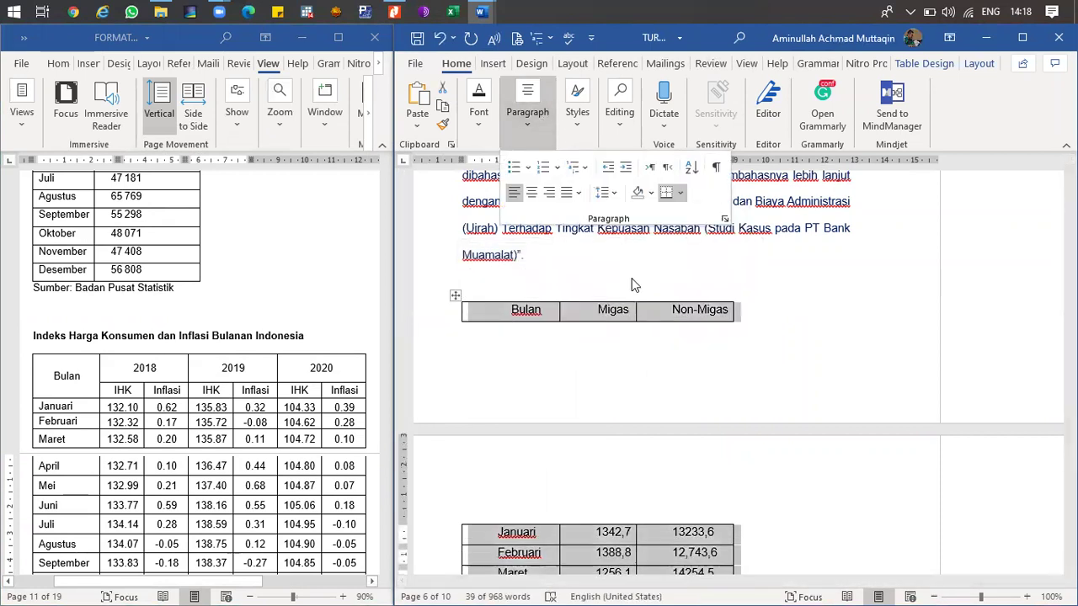
- Set the export table's paragraph spacing to 0 pt before and 0 pt after, with 1.5 lines spacing
{"action": "left_click", "coordinate": [603, 193]}
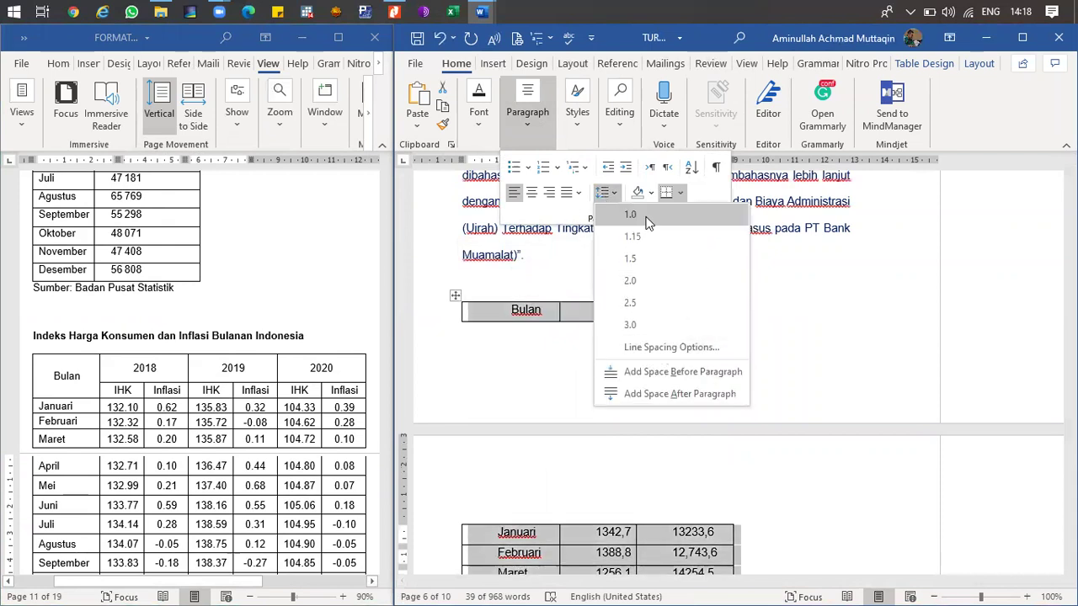
{"action": "left_click", "coordinate": [722, 204]}
{"action": "left_click", "coordinate": [724, 219]}
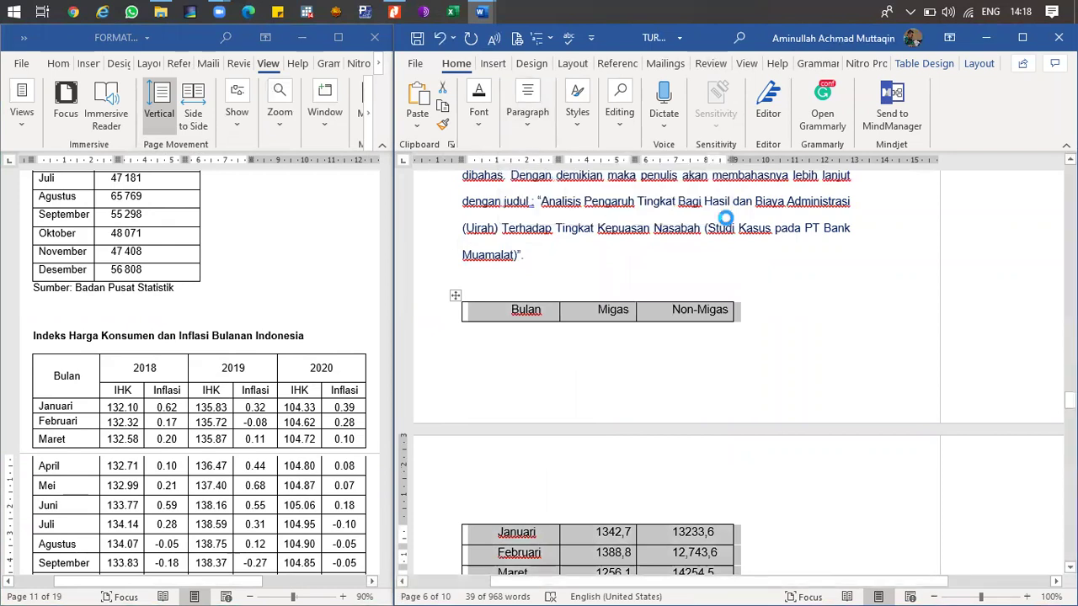
{"action": "left_click", "coordinate": [259, 385]}
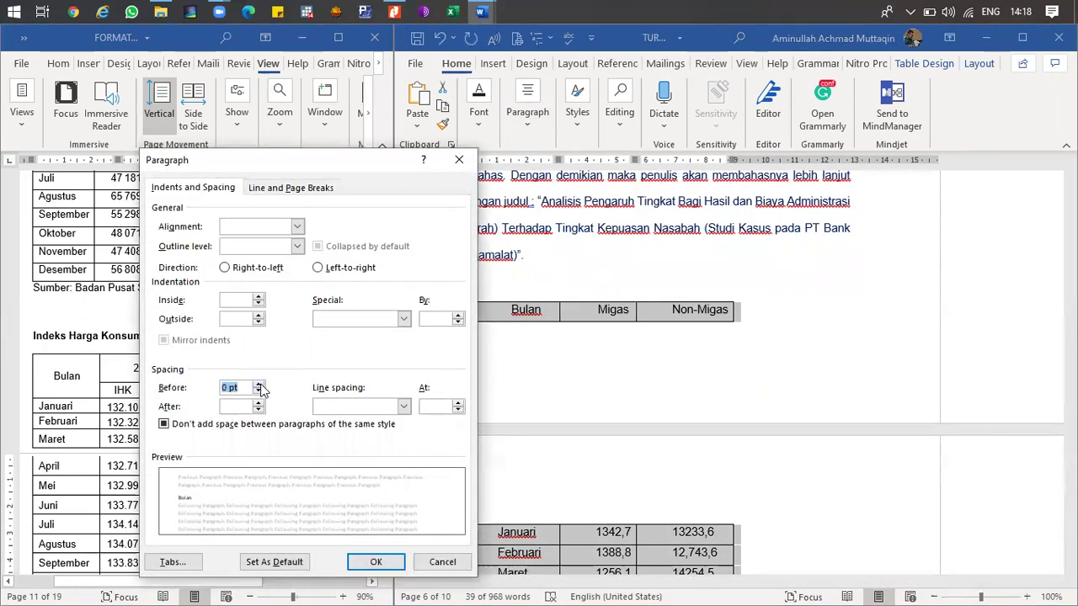
{"action": "left_click", "coordinate": [259, 409]}
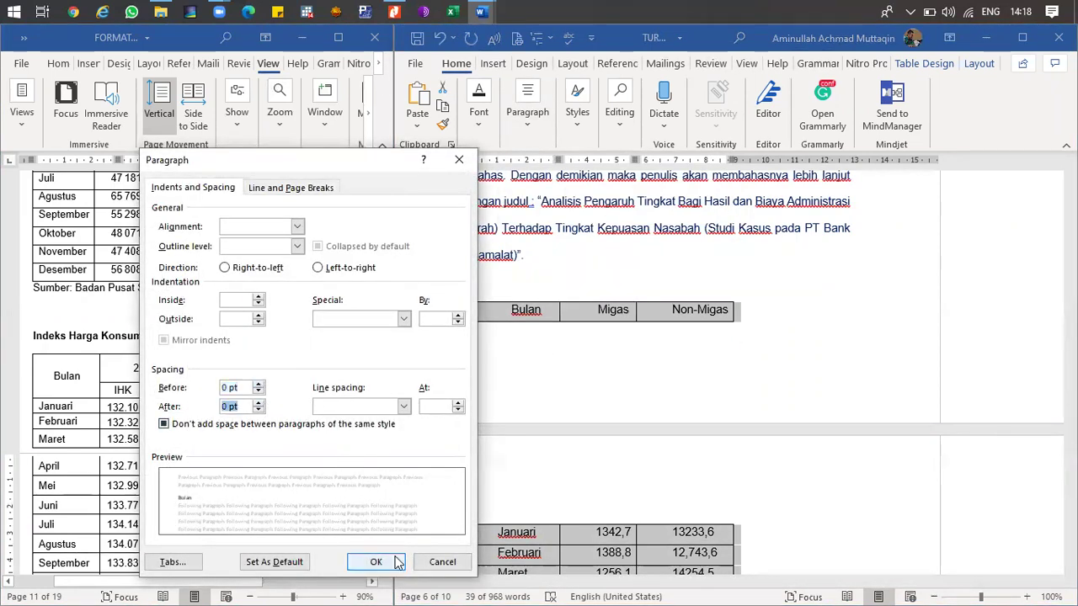
{"action": "left_click", "coordinate": [403, 407]}
{"action": "left_click", "coordinate": [389, 430]}
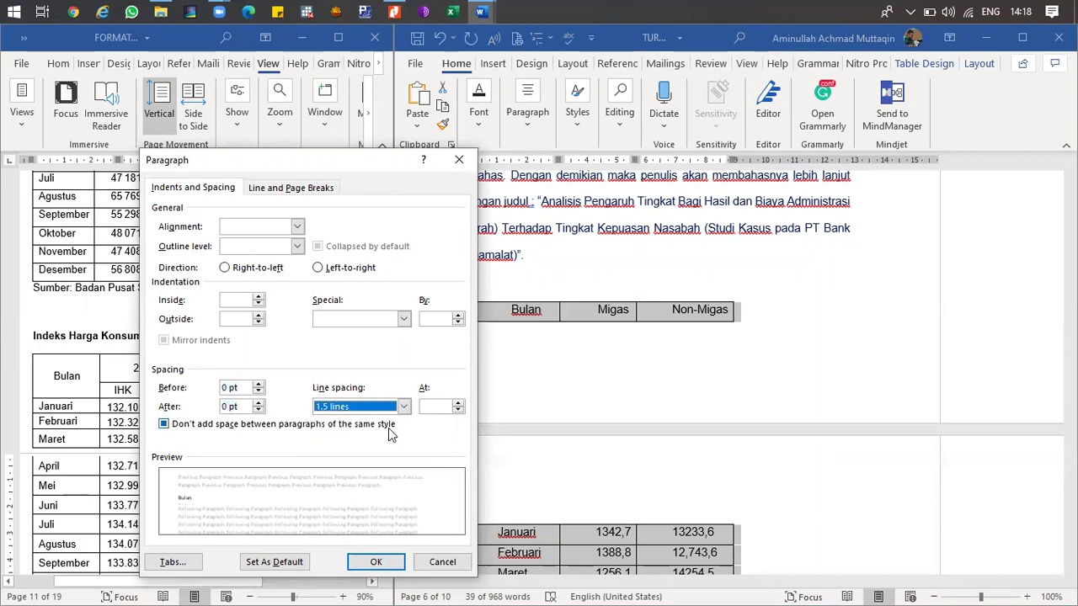
{"action": "left_click", "coordinate": [376, 561]}
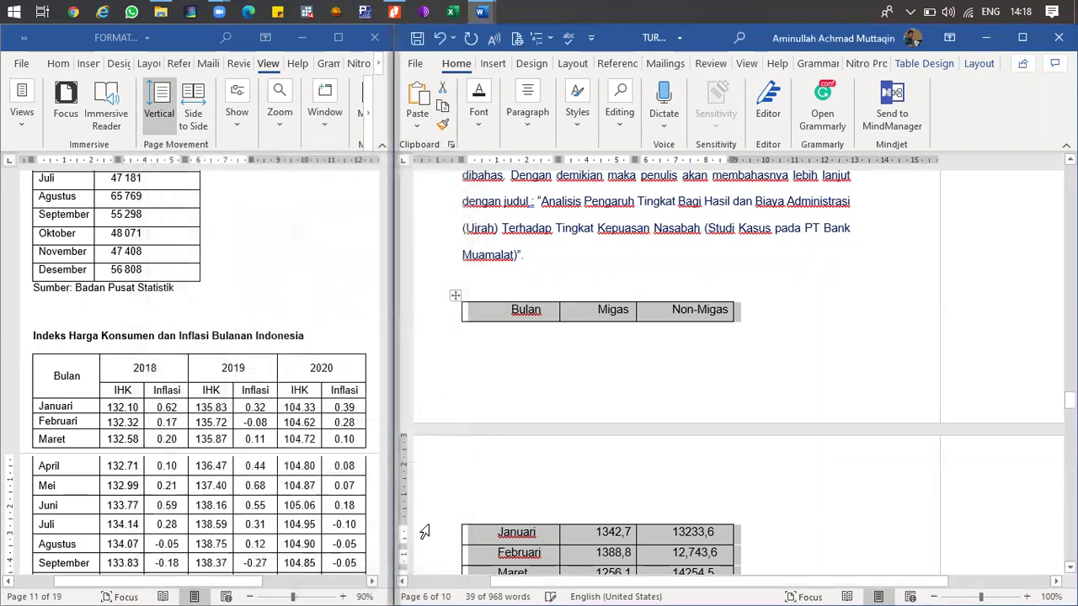
- Reapply AutoFit to contents on the export table, check its rows across both pages, and place the cursor in the Bulan header cell
{"action": "right_click", "coordinate": [451, 293]}
{"action": "mouse_move", "coordinate": [565, 499]}
{"action": "left_click", "coordinate": [671, 501]}
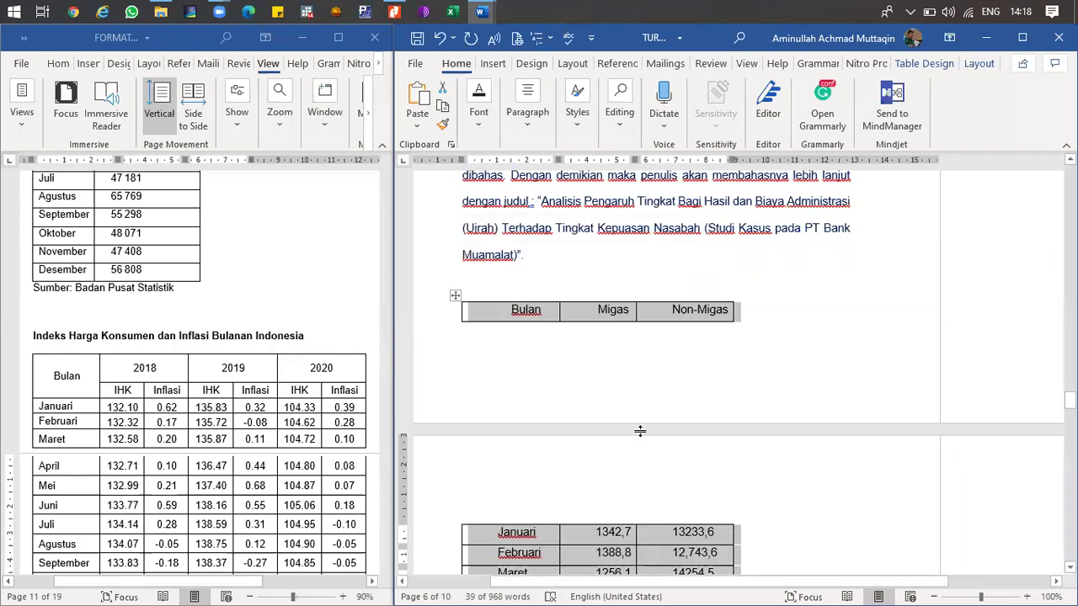
{"action": "scroll", "coordinate": [640, 430], "scroll_direction": "down", "scroll_amount": 3}
{"action": "scroll", "coordinate": [639, 430], "scroll_direction": "down", "scroll_amount": 3}
{"action": "scroll", "coordinate": [549, 380], "scroll_direction": "up", "scroll_amount": 4}
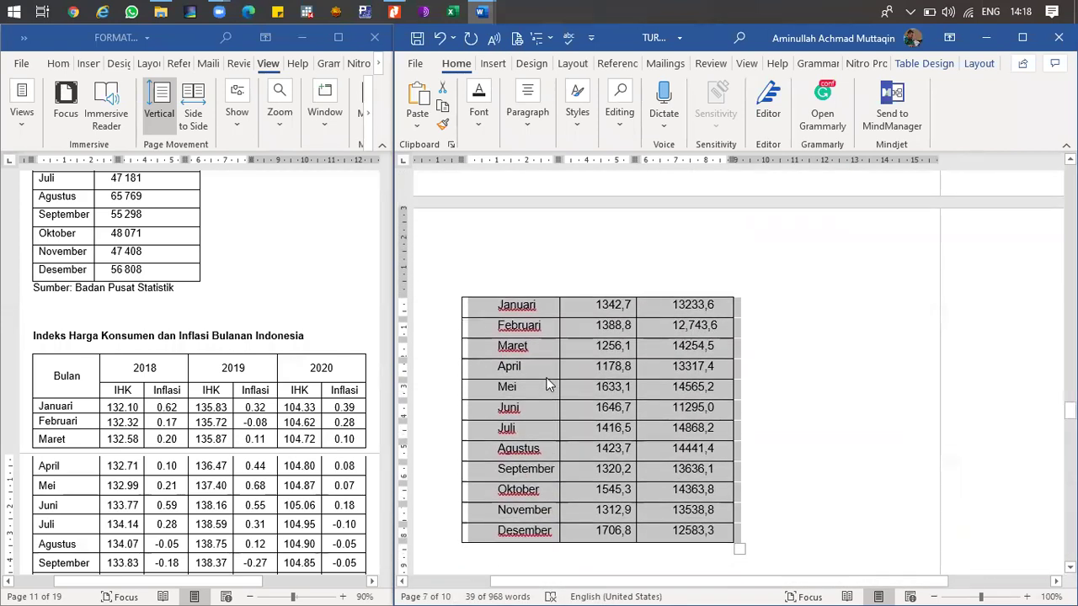
{"action": "scroll", "coordinate": [532, 360], "scroll_direction": "up", "scroll_amount": 3}
{"action": "left_click", "coordinate": [498, 275]}
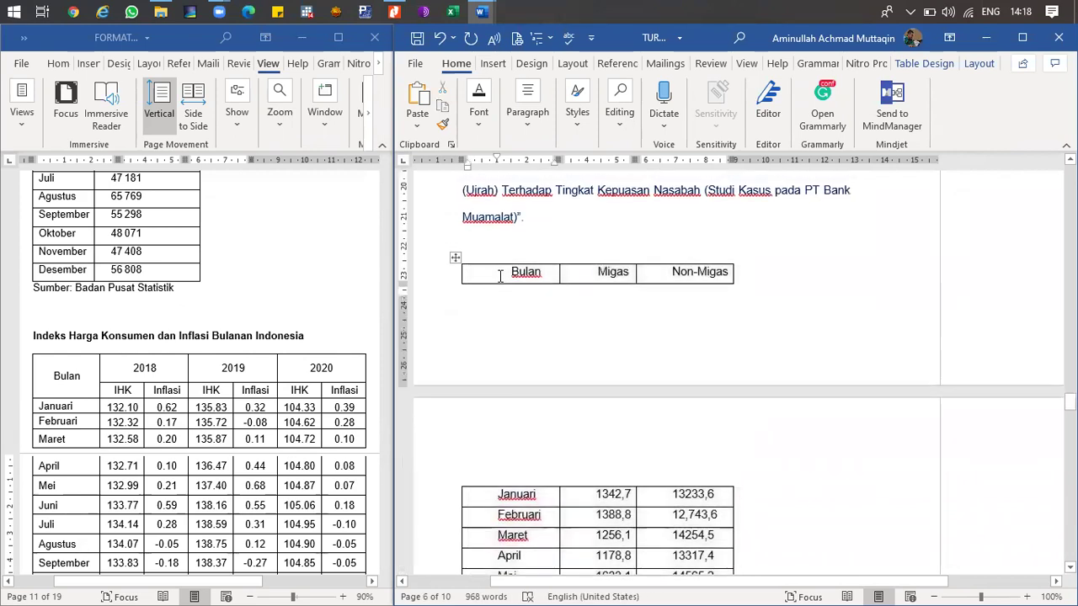
{"action": "key", "text": "ctrl+l"}
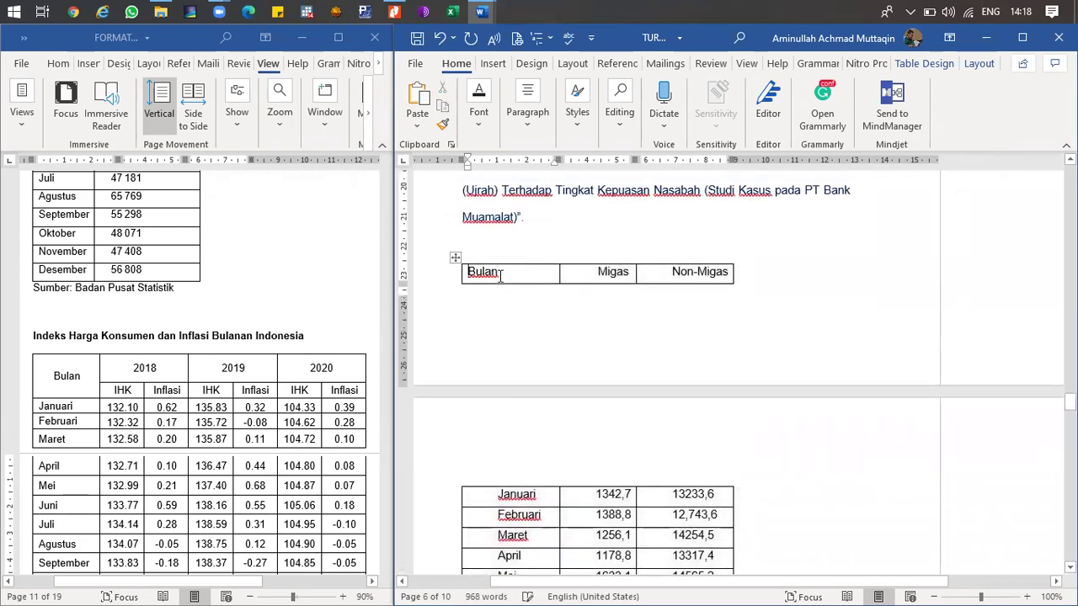
{"action": "key", "text": "ctrl+z"}
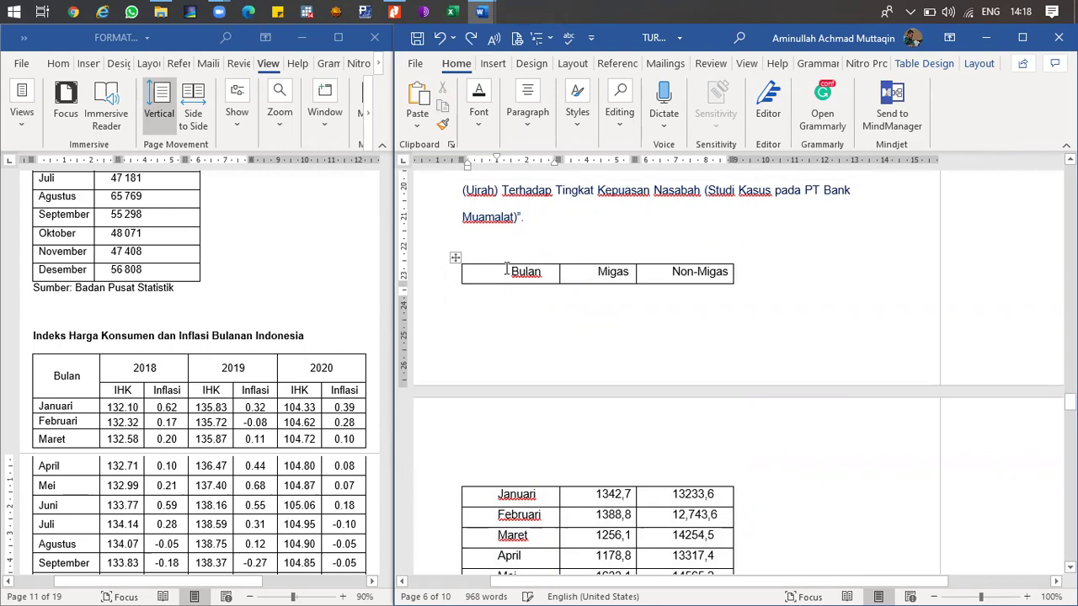
{"action": "left_click", "coordinate": [488, 251]}
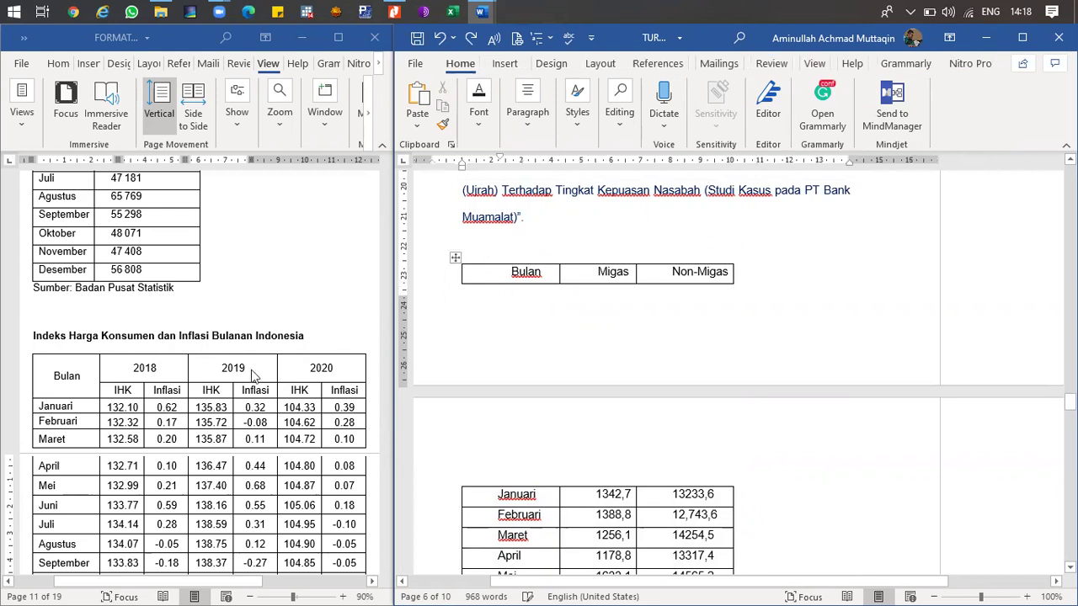
- Copy the heading "Indeks Harga Konsumen dan Inflasi Bulanan Indonesia" from the reference document
{"action": "left_click", "coordinate": [33, 335]}
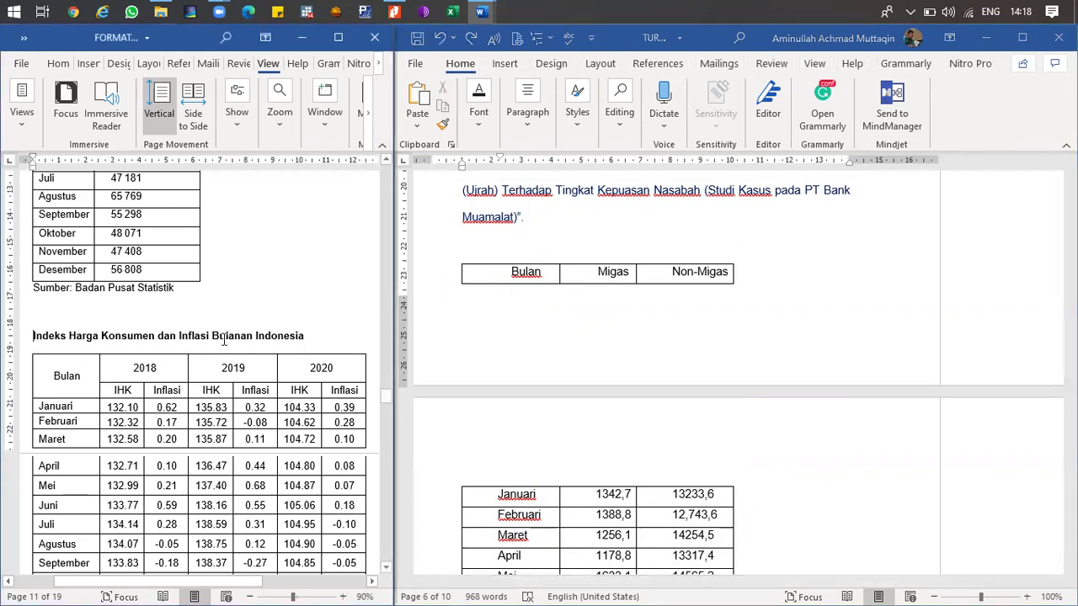
{"action": "left_click", "coordinate": [302, 335], "text": "shift"}
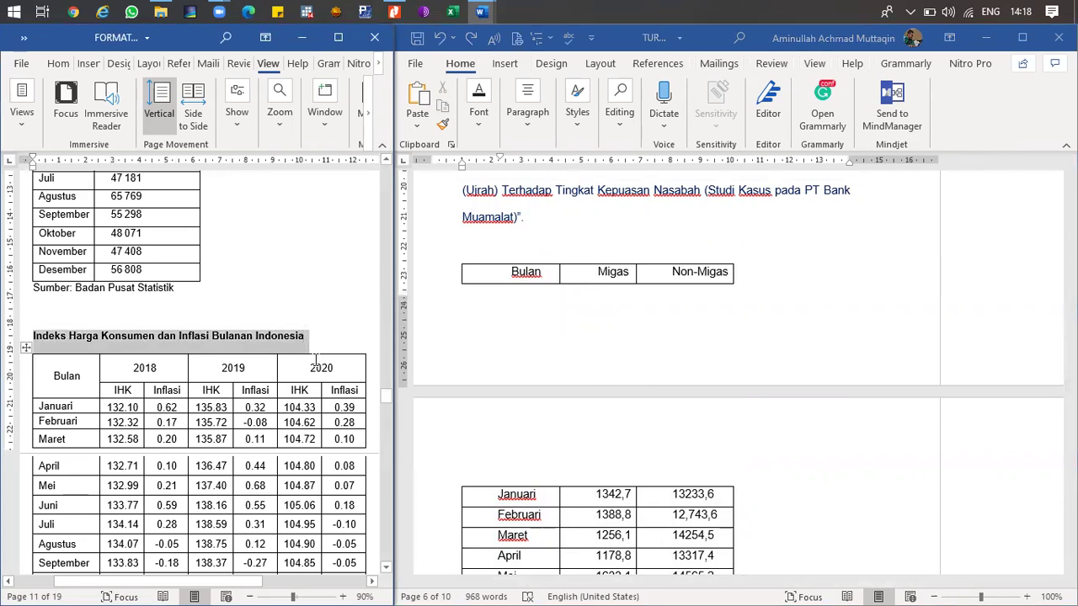
{"action": "scroll", "coordinate": [349, 408], "scroll_direction": "down", "scroll_amount": 6}
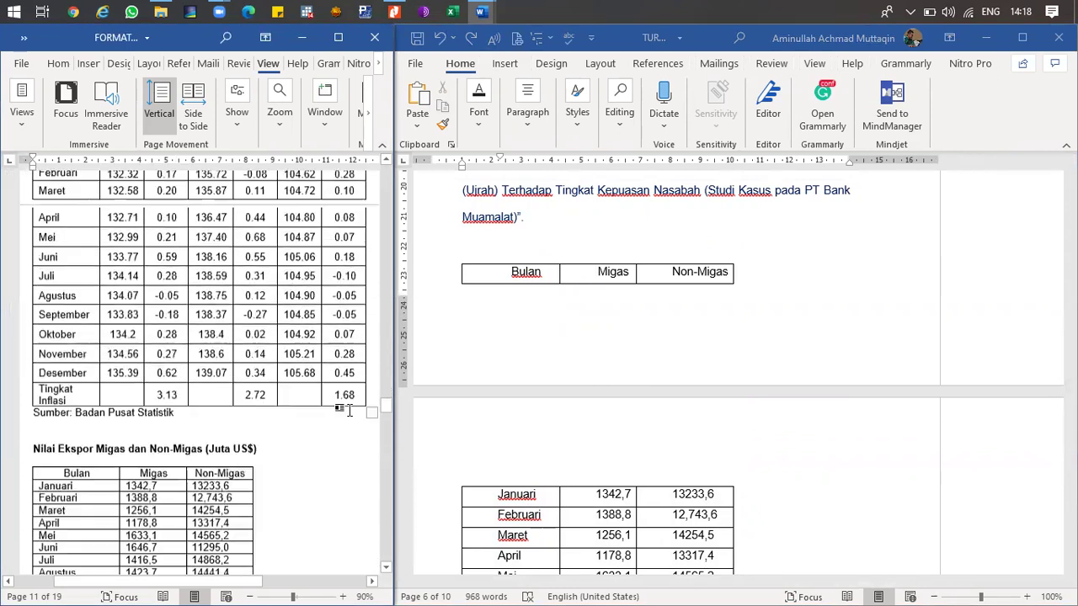
{"action": "scroll", "coordinate": [464, 373], "scroll_direction": "up", "scroll_amount": 2}
- Insert the caption "Tabel 1. 3: Indeks Harga Konsumen dan Inflasi Bulanan Indonesia" above the export table, using the copied heading and the "Tabel 1." label
{"action": "left_click", "coordinate": [484, 364]}
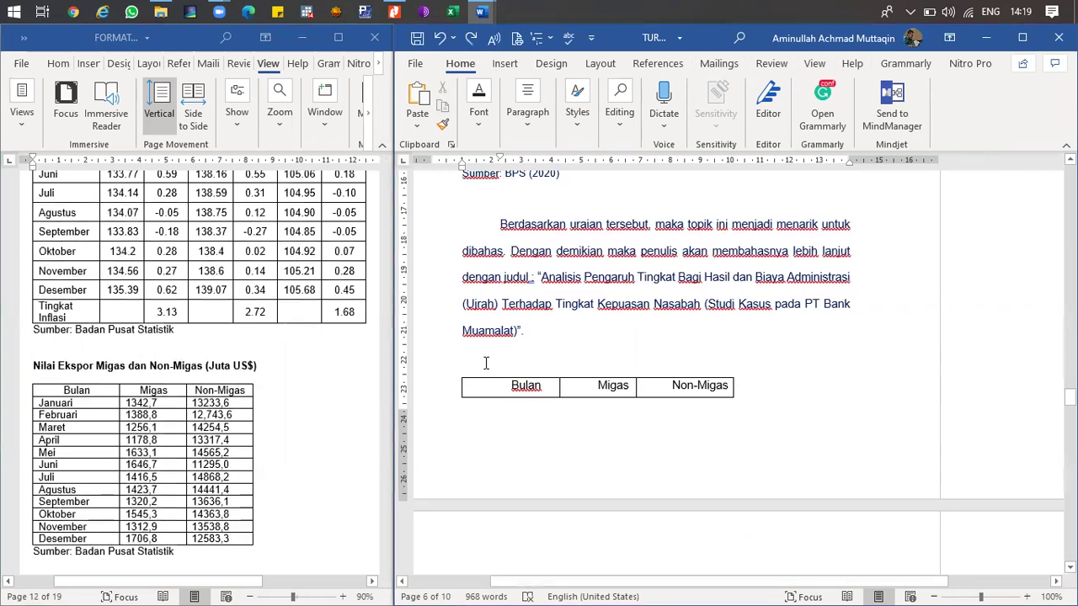
{"action": "left_click", "coordinate": [657, 63]}
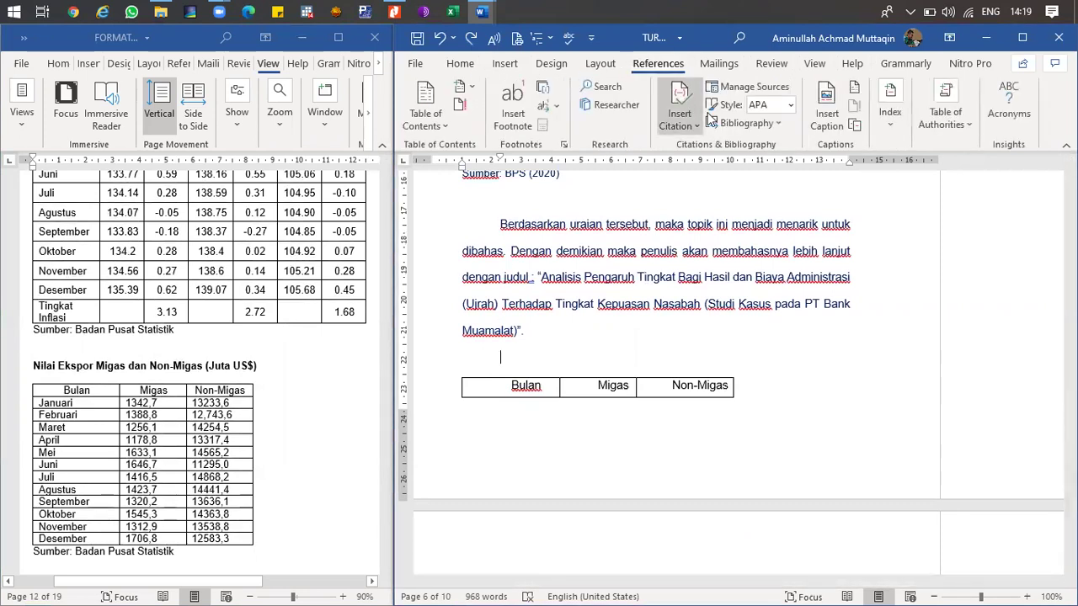
{"action": "left_click", "coordinate": [826, 105]}
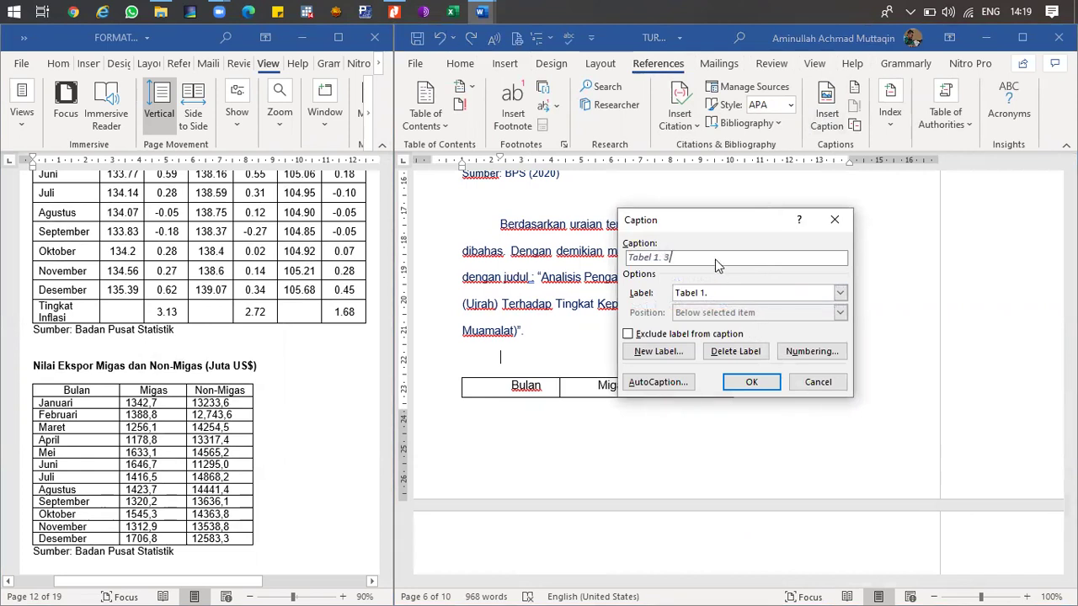
{"action": "type", "text": ":"}
{"action": "key", "text": "ctrl+v"}
{"action": "left_click", "coordinate": [753, 380]}
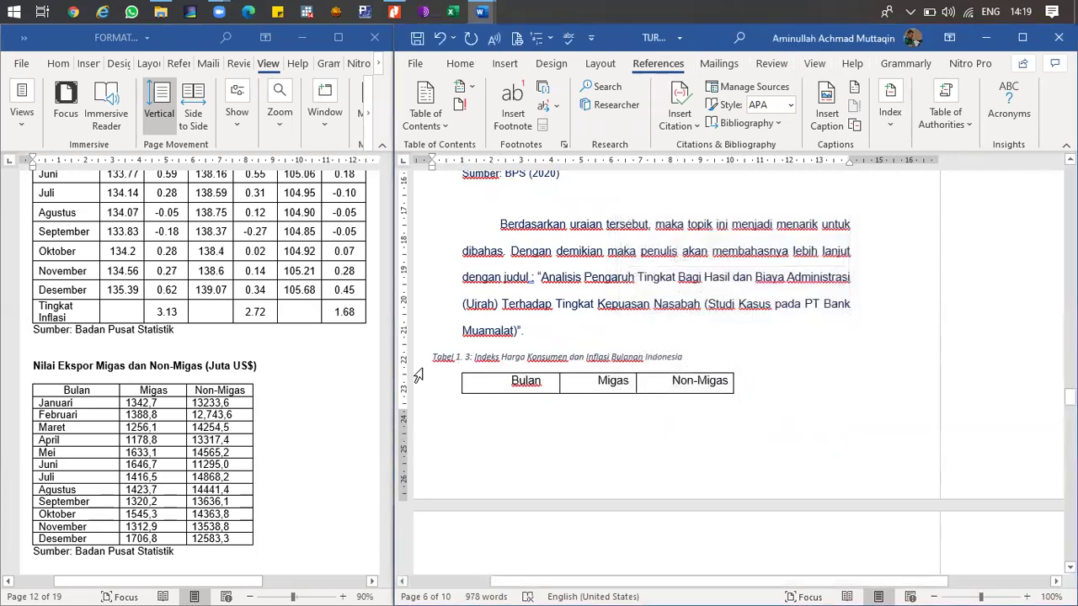
- Align the export table's caption with the table's left edge and set its font to Arial, size 11
{"action": "left_click", "coordinate": [415, 365]}
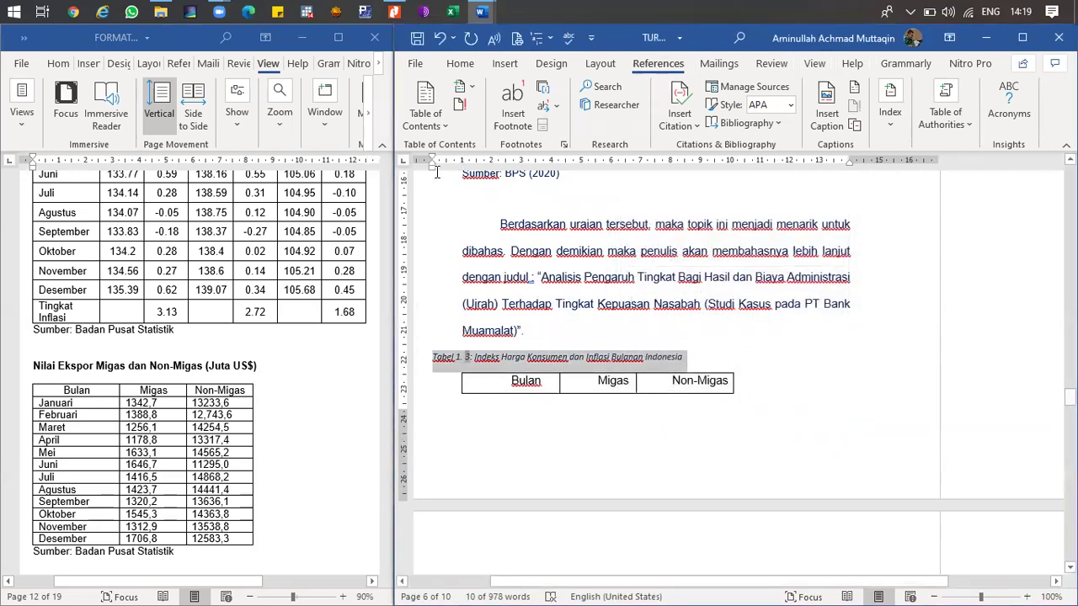
{"action": "left_click_drag", "start_coordinate": [431, 168], "coordinate": [462, 168]}
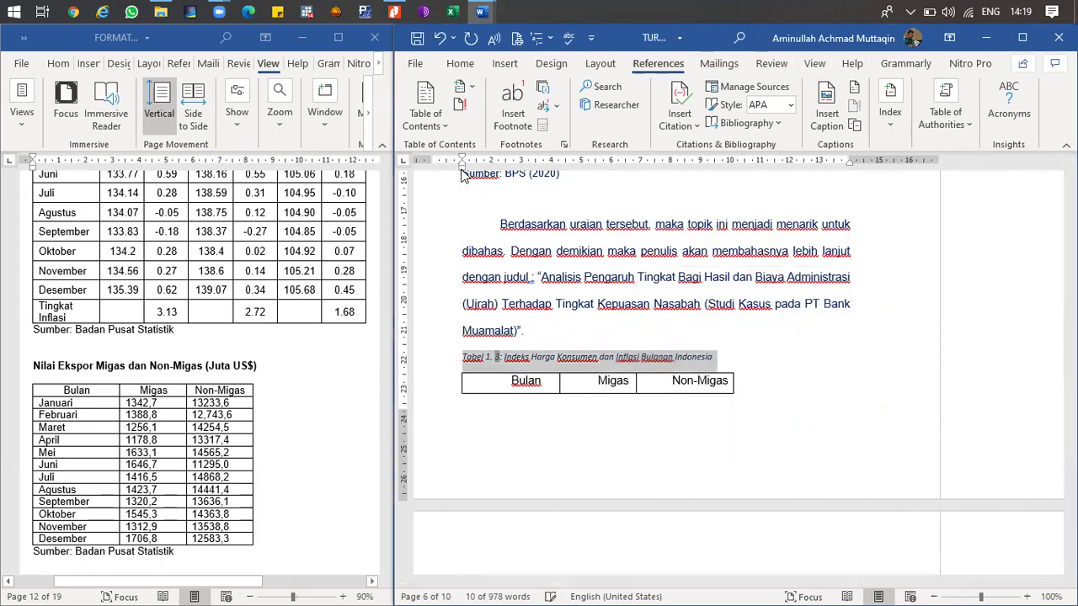
{"action": "left_click", "coordinate": [461, 64]}
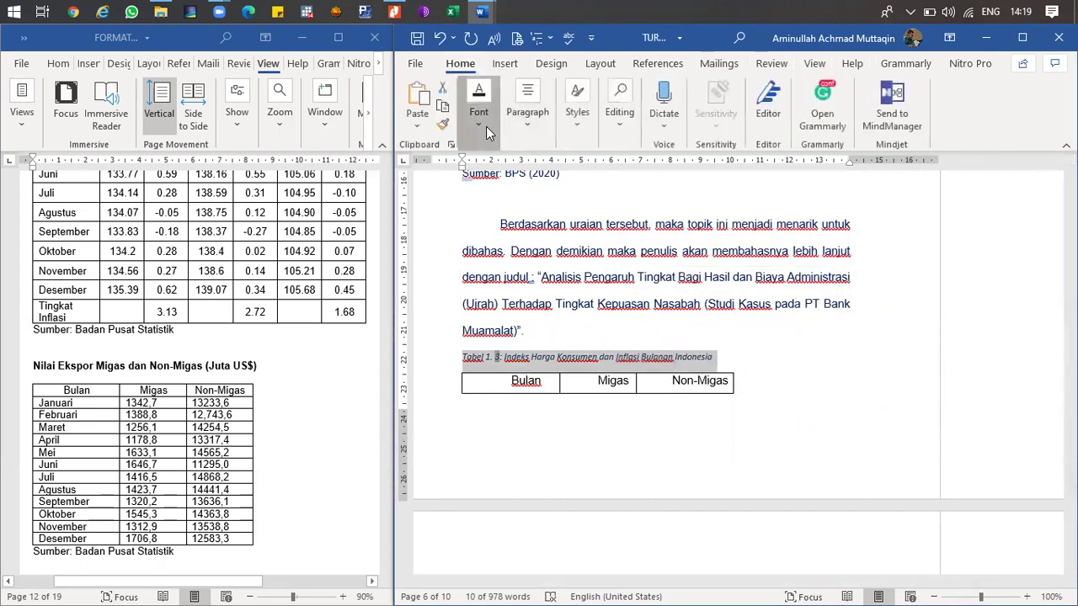
{"action": "left_click", "coordinate": [486, 127]}
{"action": "left_click", "coordinate": [520, 167]}
{"action": "type", "text": "Arial"}
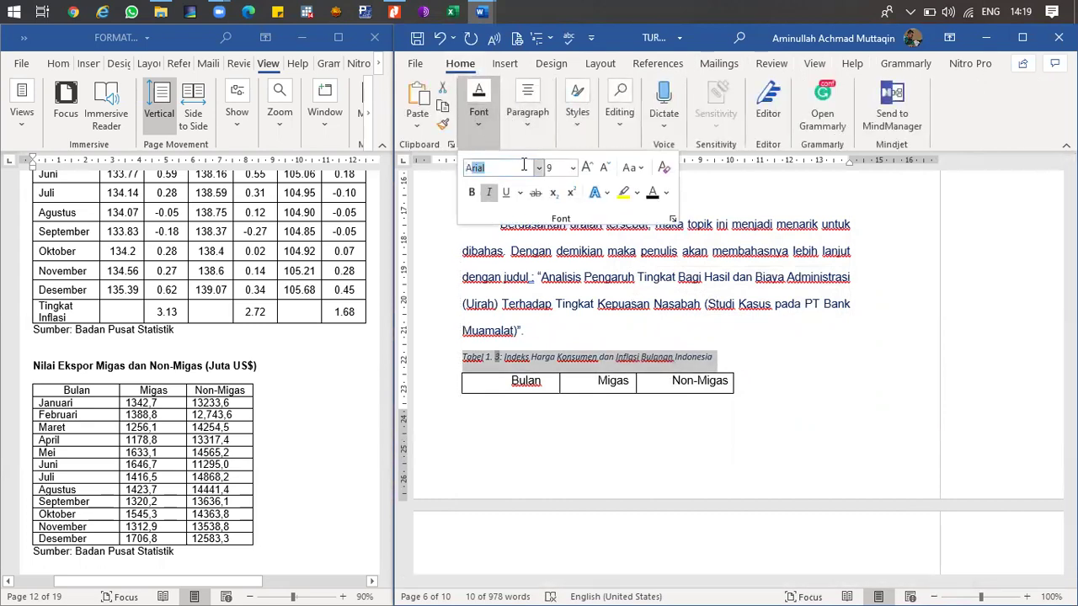
{"action": "key", "text": "Tab"}
{"action": "type", "text": "11"}
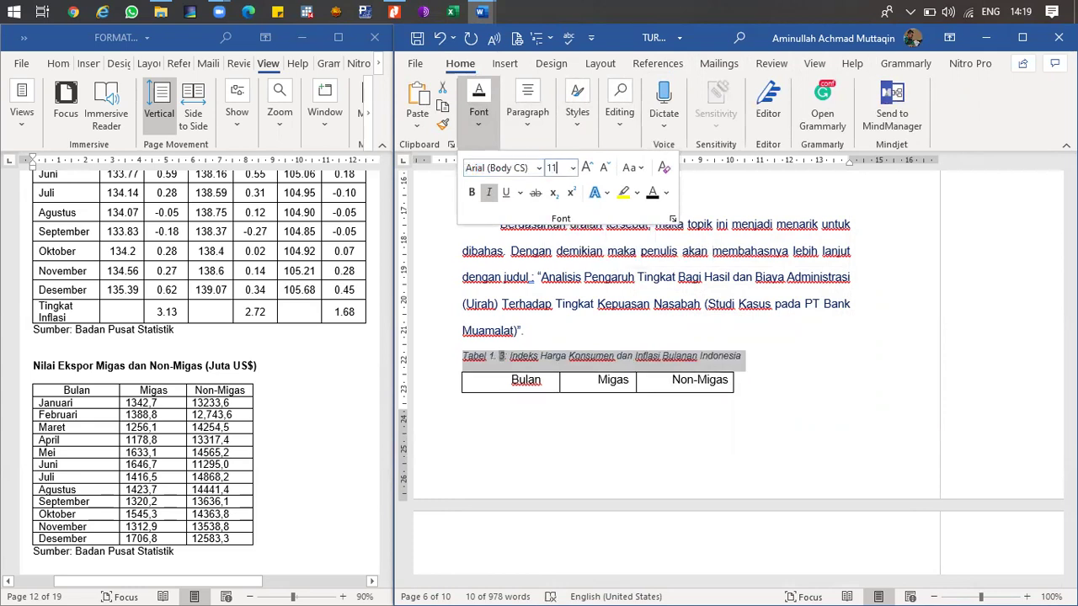
{"action": "key", "text": "Return"}
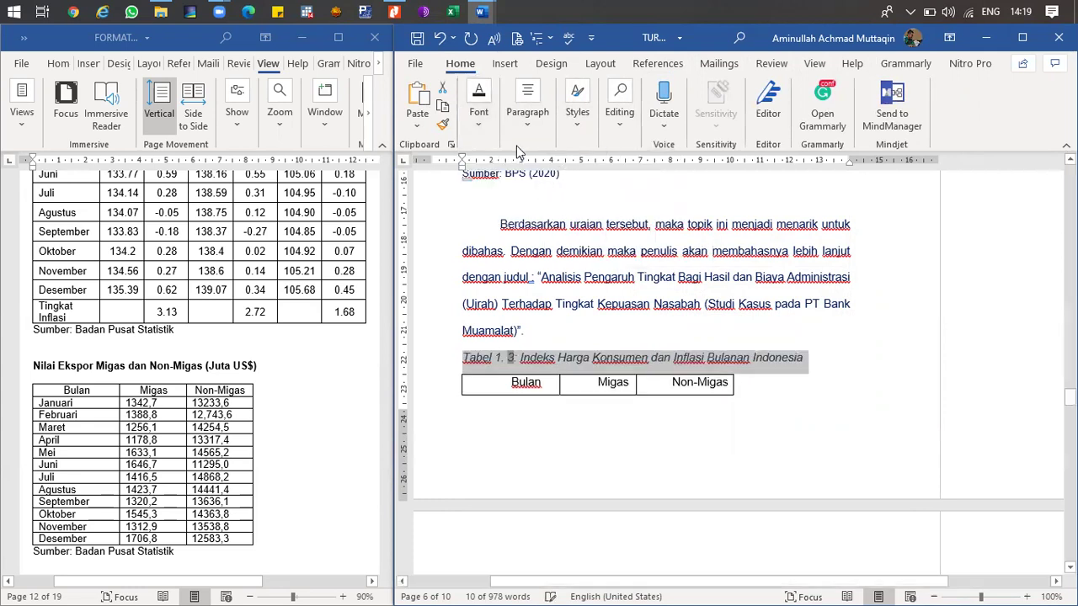
- Remove the italics from the export table's caption and make its font colour black
{"action": "left_click", "coordinate": [491, 123]}
{"action": "left_click", "coordinate": [490, 193]}
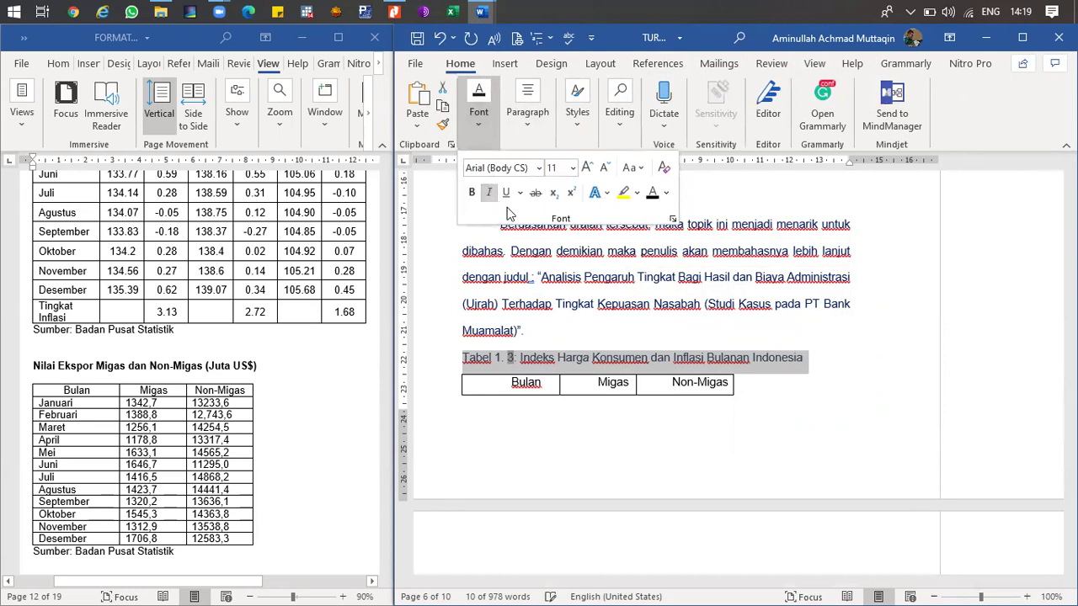
{"action": "left_click", "coordinate": [659, 196]}
{"action": "left_click", "coordinate": [539, 353]}
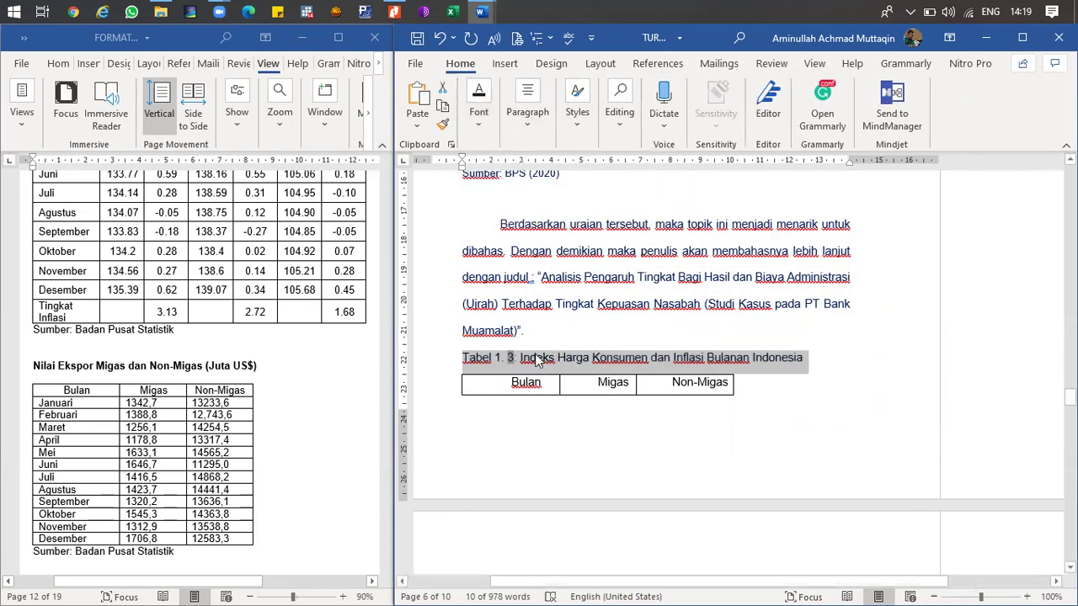
- Make the caption title "Indeks Harga Konsumen dan Inflasi Bulanan Indonesia" above the export table bold, leaving its label and number regular
{"action": "left_click", "coordinate": [521, 360]}
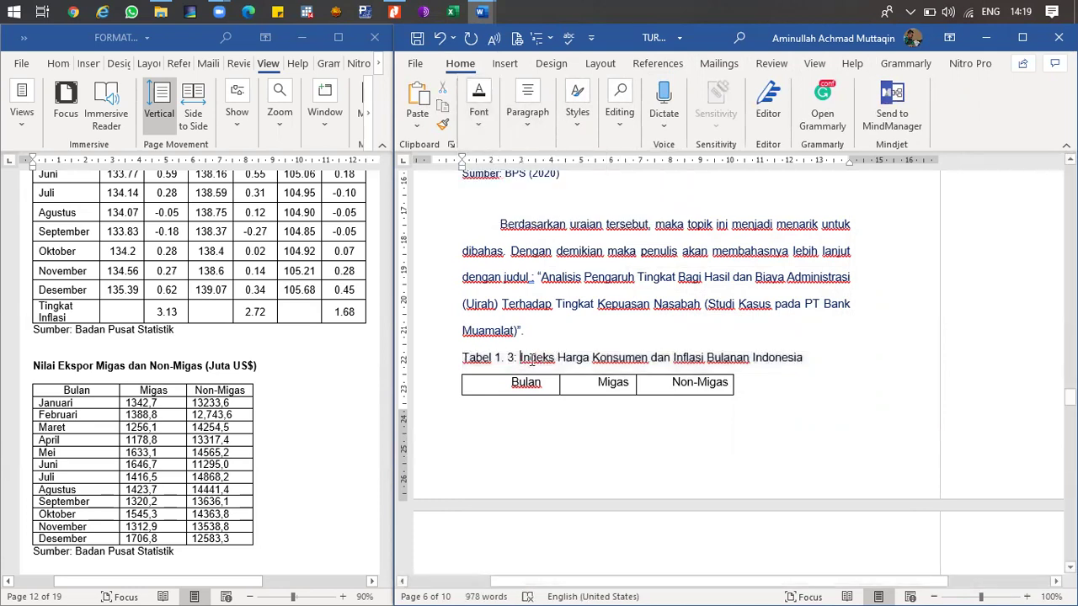
{"action": "left_click", "coordinate": [805, 359], "text": "shift"}
{"action": "key", "text": "ctrl+b"}
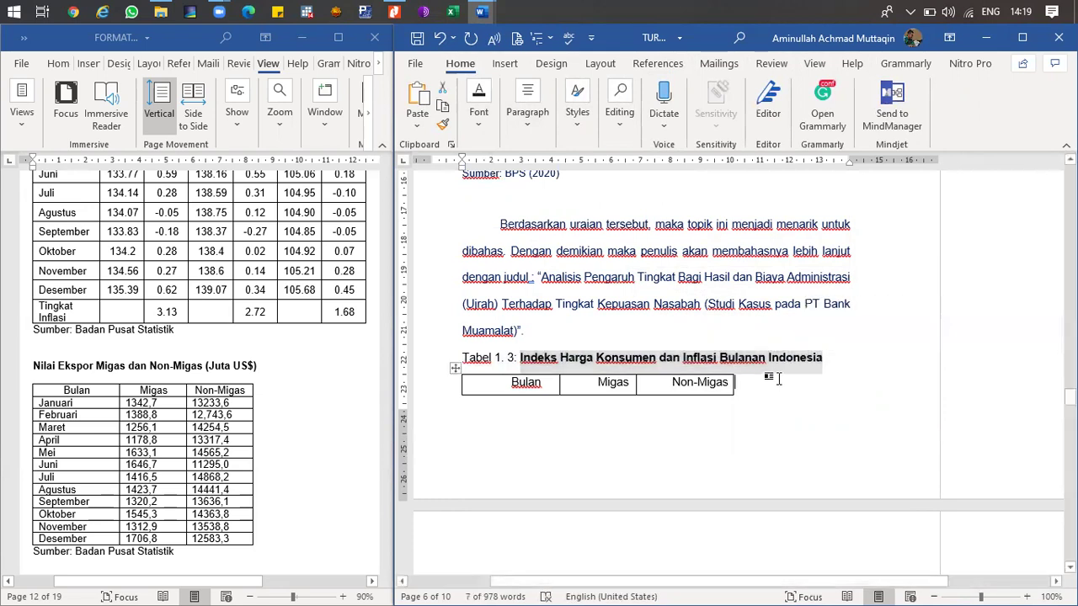
- Remove the first-line indent from the paragraph below the export table and enter the source line "Sumber: BPS (2020)" there
{"action": "left_click", "coordinate": [778, 379]}
{"action": "type", "text": "Januari\t1342,7\t13233,6 Februari\t1388,8\t12,743,6 Maret\t1256,1\t14254,5 April\t1178,8\t13317,4 Mei\t1633,1\t14565,2 Juni\t1646,7\t11295,0 Juli\t1416,5\t14868,2 Agustus\t1423,7\t14441,4 September\t1320,2\t13636,1 Oktober\t1545,3\t14363,8 November\t1312,9\t13538,8 Desember\t1706,8\t12583,3"}
{"action": "scroll", "coordinate": [761, 337], "scroll_direction": "down", "scroll_amount": 3}
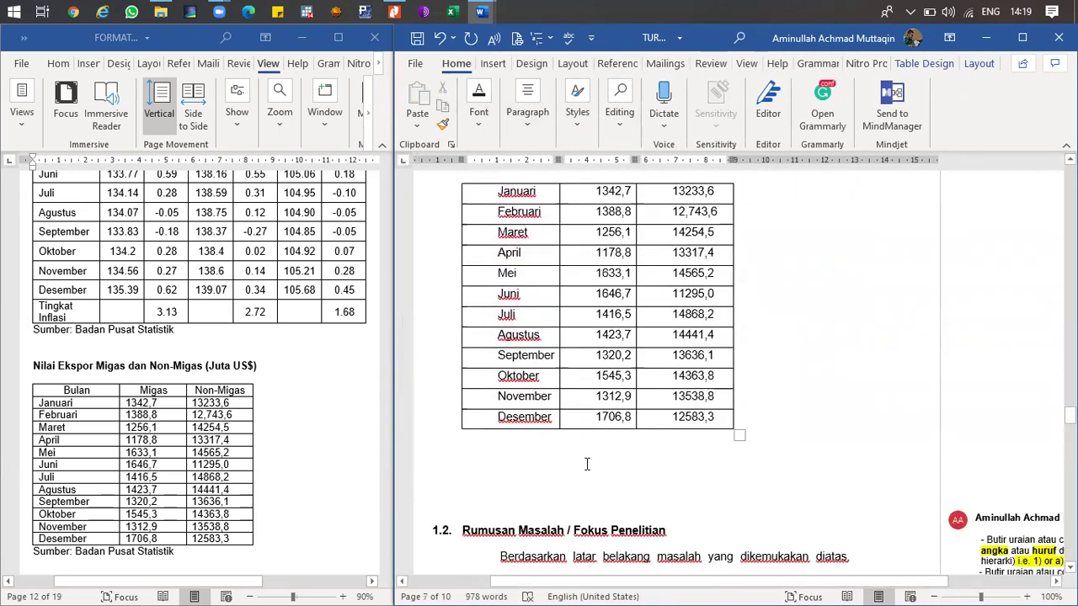
{"action": "left_click", "coordinate": [573, 444]}
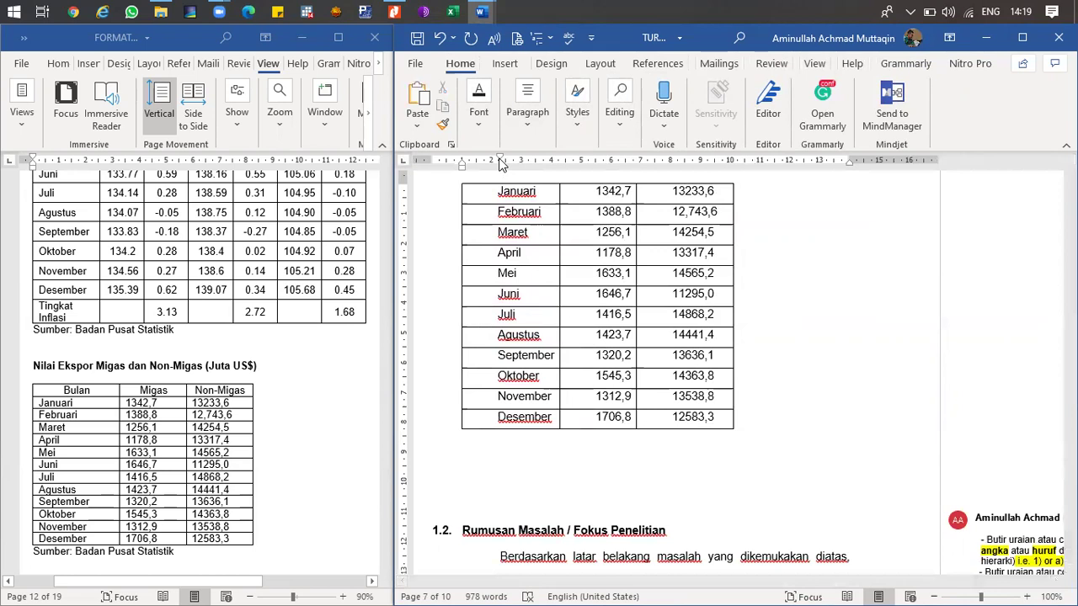
{"action": "left_click_drag", "start_coordinate": [495, 163], "coordinate": [464, 162]}
{"action": "left_click", "coordinate": [483, 128]}
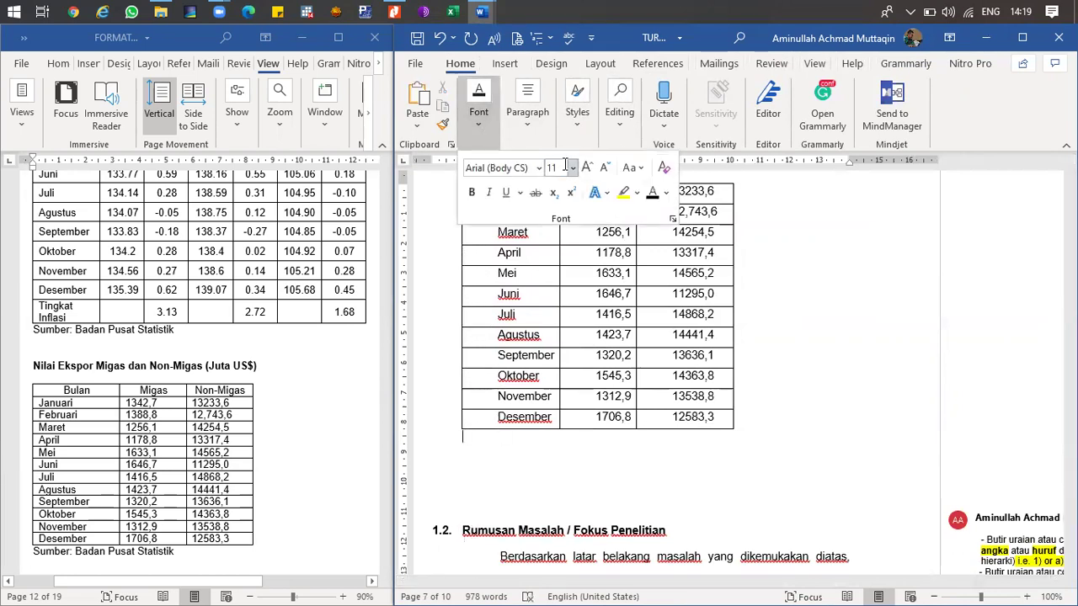
{"action": "left_click", "coordinate": [517, 448]}
{"action": "type", "text": "sum"}
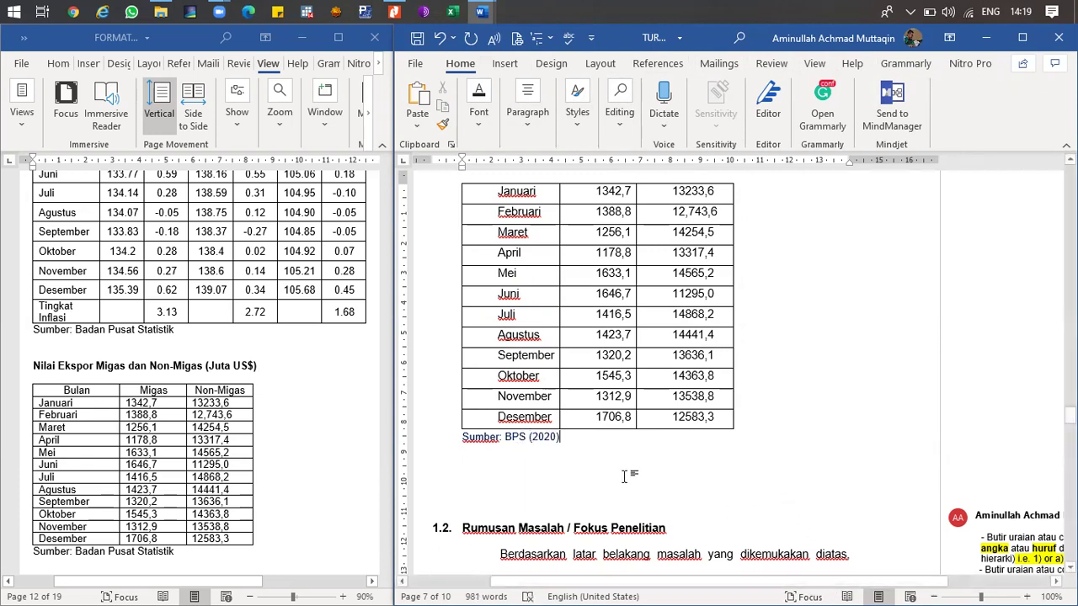
- Set the export table's Bulan, Migas and Non-Migas row as a repeating header row
{"action": "scroll", "coordinate": [623, 476], "scroll_direction": "up", "scroll_amount": 5}
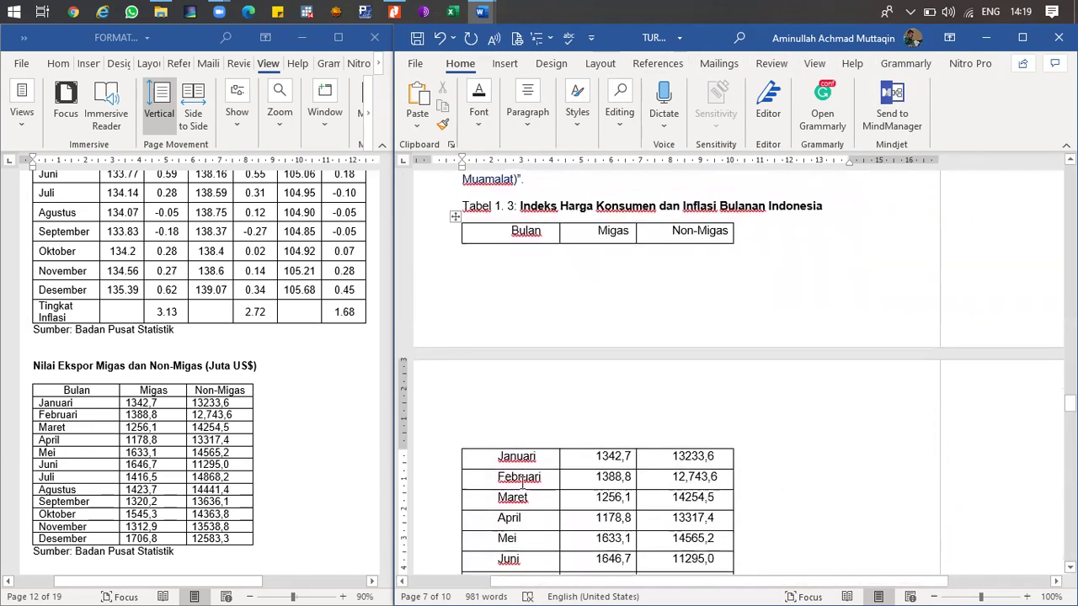
{"action": "left_click", "coordinate": [445, 233]}
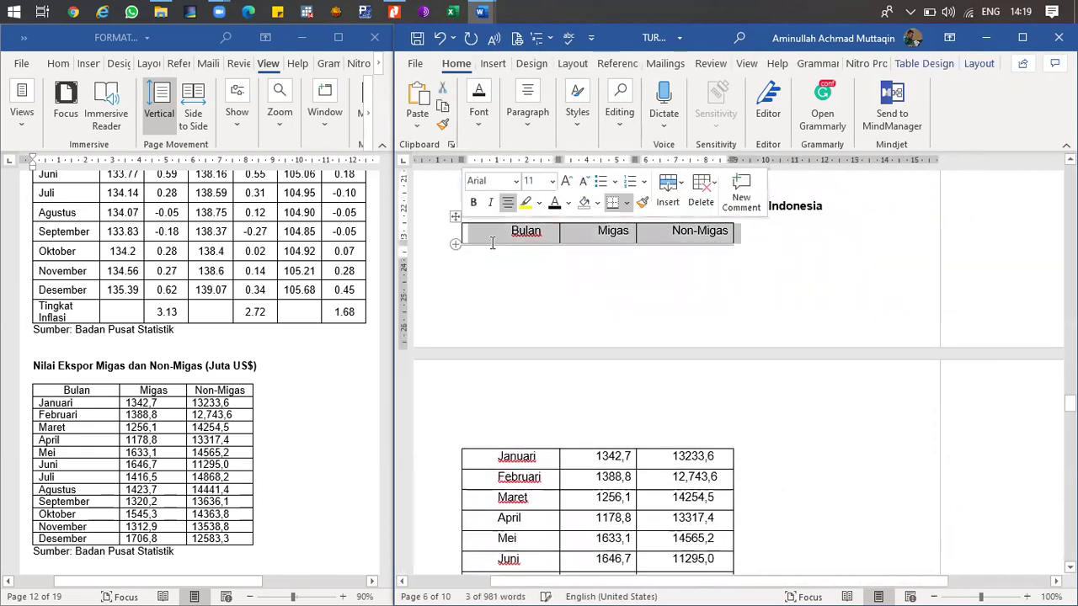
{"action": "left_click", "coordinate": [978, 63]}
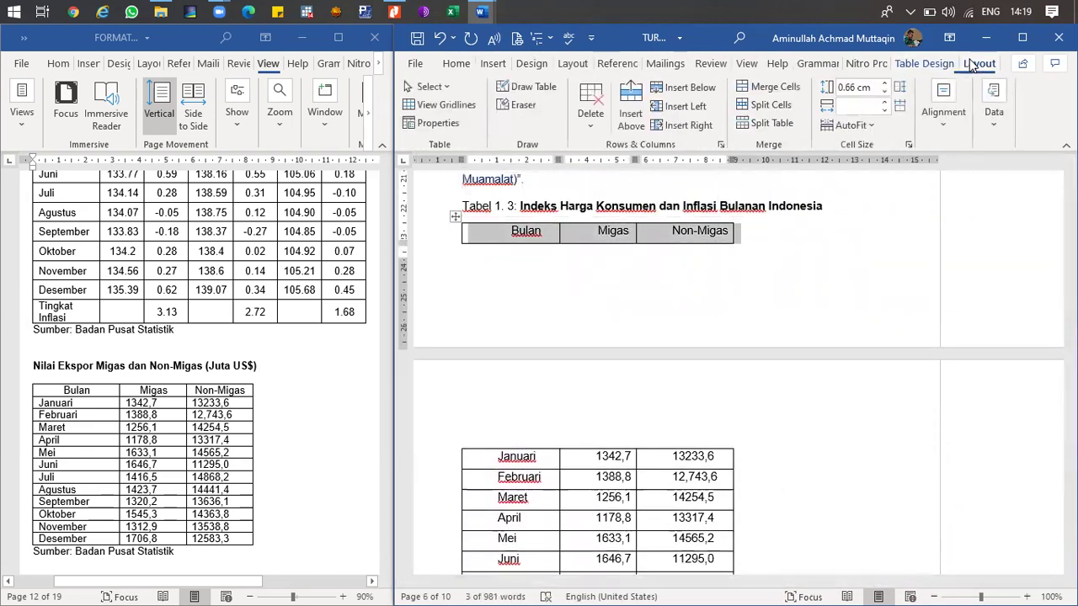
{"action": "left_click", "coordinate": [988, 131]}
{"action": "left_click", "coordinate": [962, 181]}
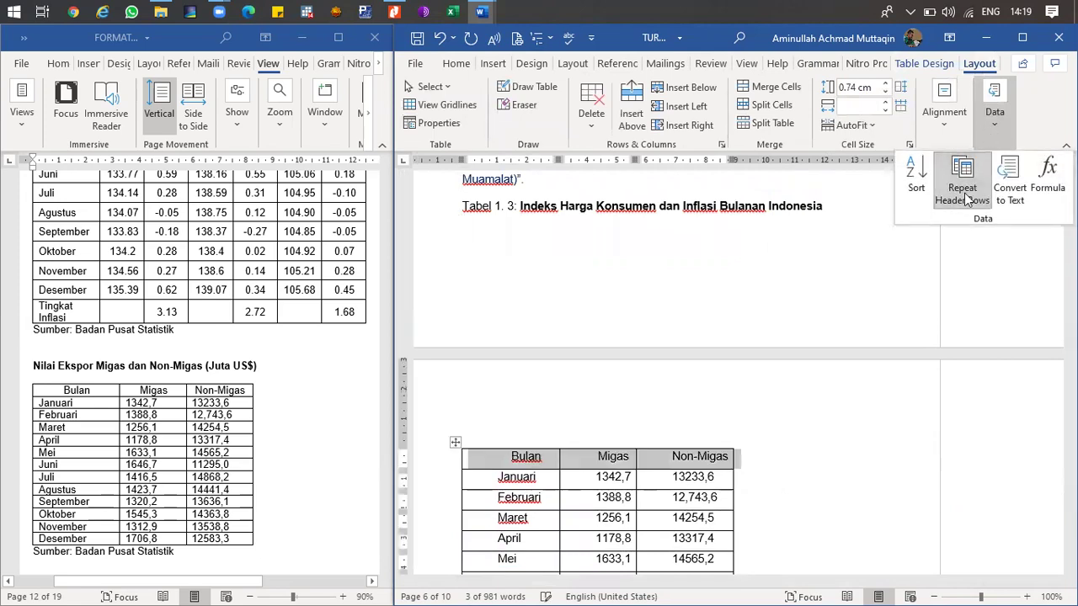
- Set both header rows of the Tabel 1. 2 inflation table to repeat across pages
{"action": "scroll", "coordinate": [653, 385], "scroll_direction": "up", "scroll_amount": 10}
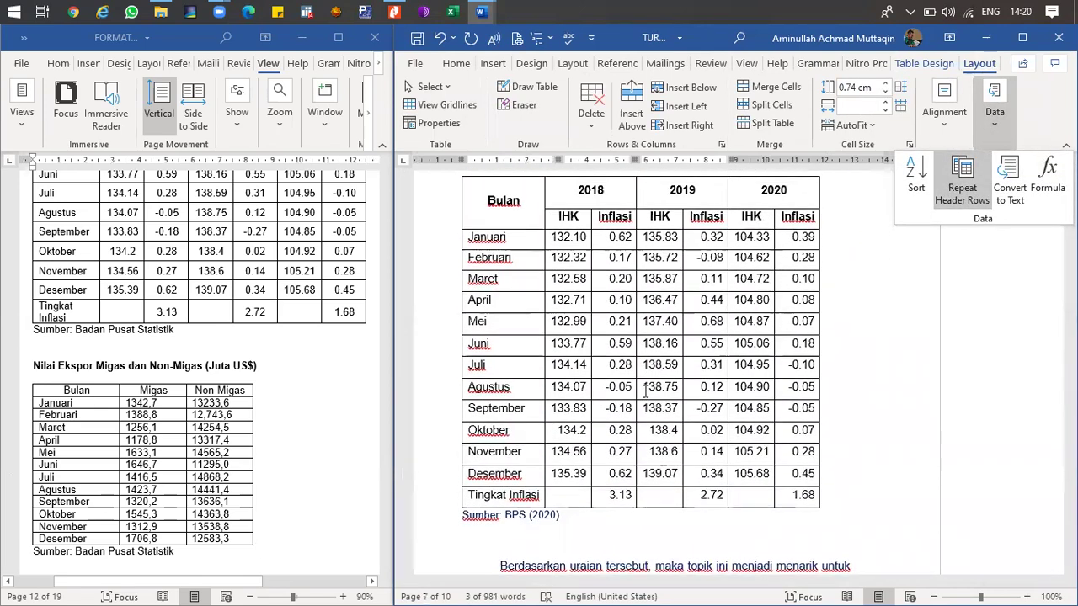
{"action": "left_click", "coordinate": [445, 307]}
{"action": "left_click", "coordinate": [440, 314]}
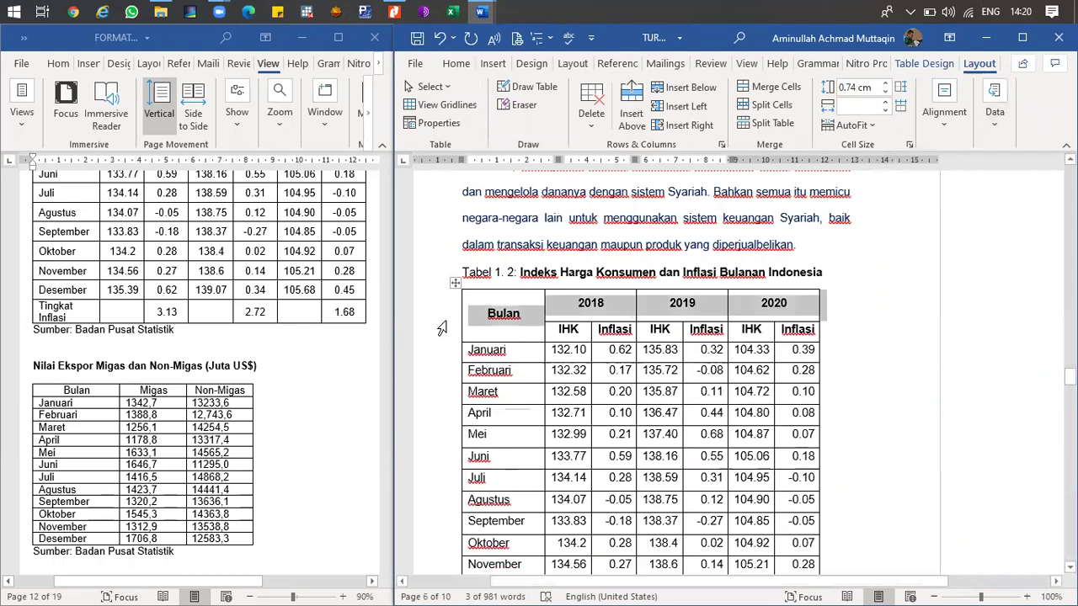
{"action": "left_click", "coordinate": [546, 329], "text": "shift"}
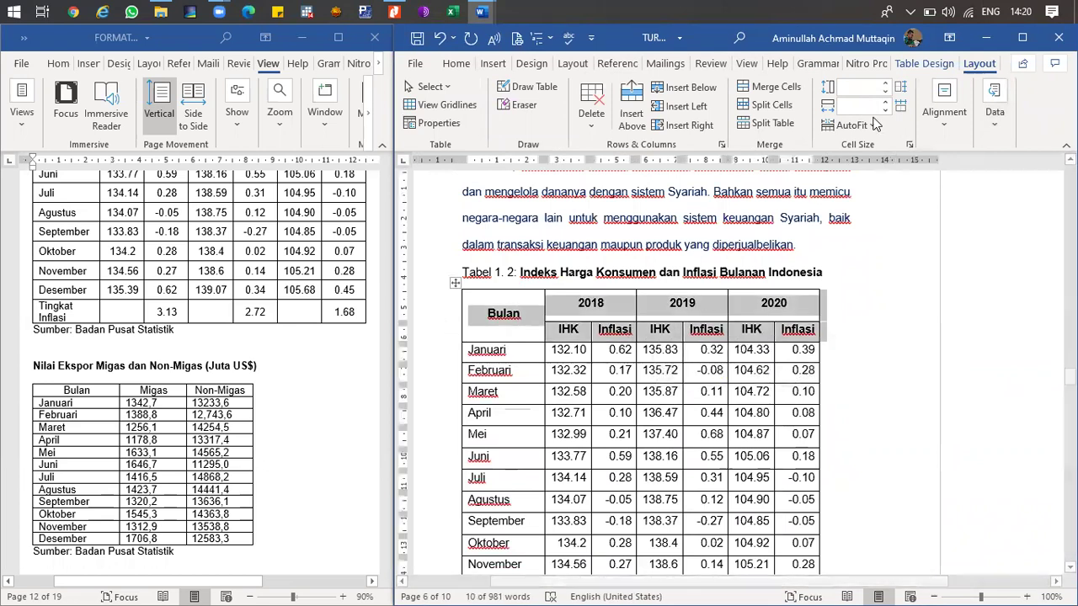
{"action": "left_click", "coordinate": [992, 99]}
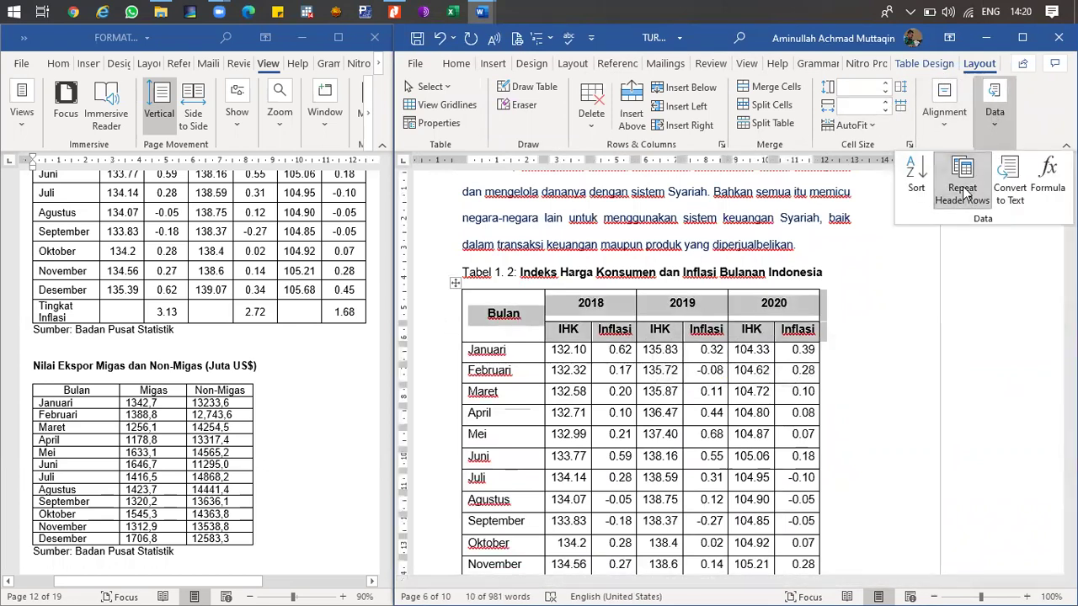
{"action": "scroll", "coordinate": [602, 353], "scroll_direction": "down", "scroll_amount": 3}
- Copy the paragraph text from "Dalam perkembangan era saat ini" through "non-Perbankan" below the credit position table
{"action": "scroll", "coordinate": [509, 352], "scroll_direction": "up", "scroll_amount": 6}
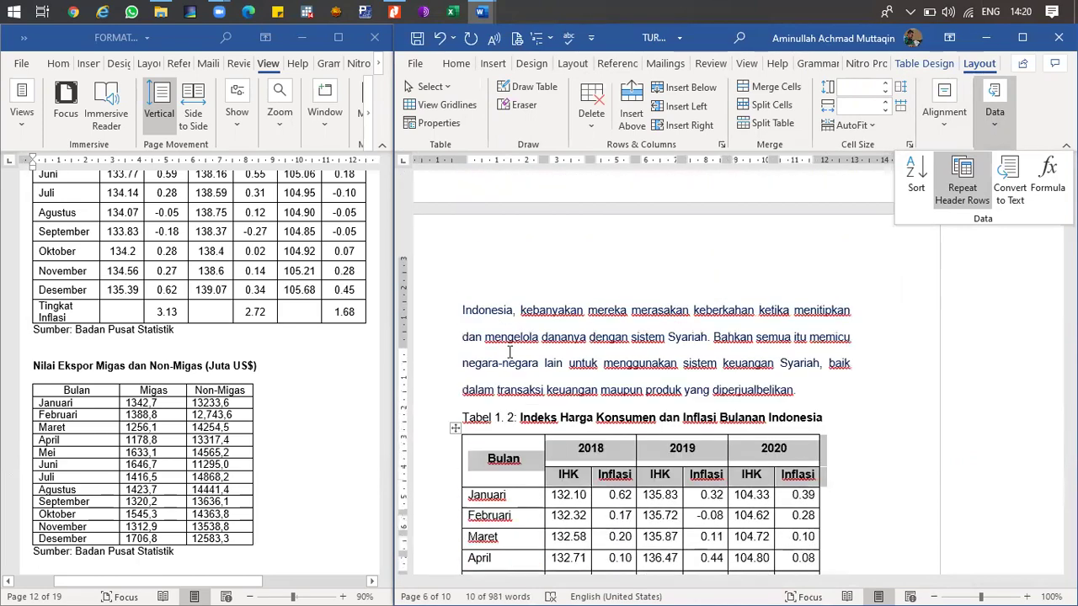
{"action": "scroll", "coordinate": [509, 352], "scroll_direction": "up", "scroll_amount": 5}
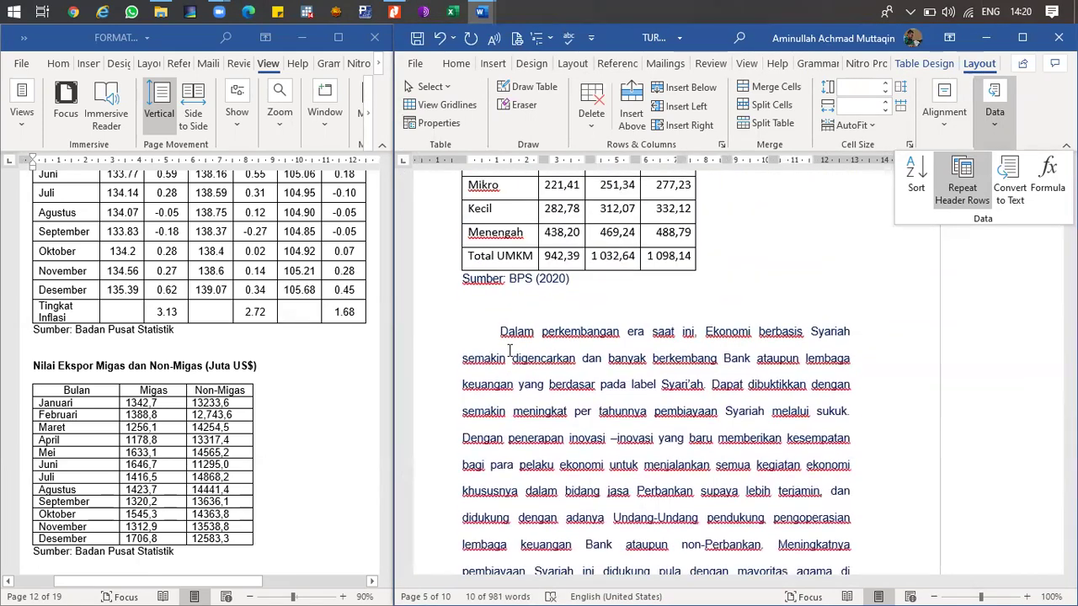
{"action": "left_click", "coordinate": [486, 356]}
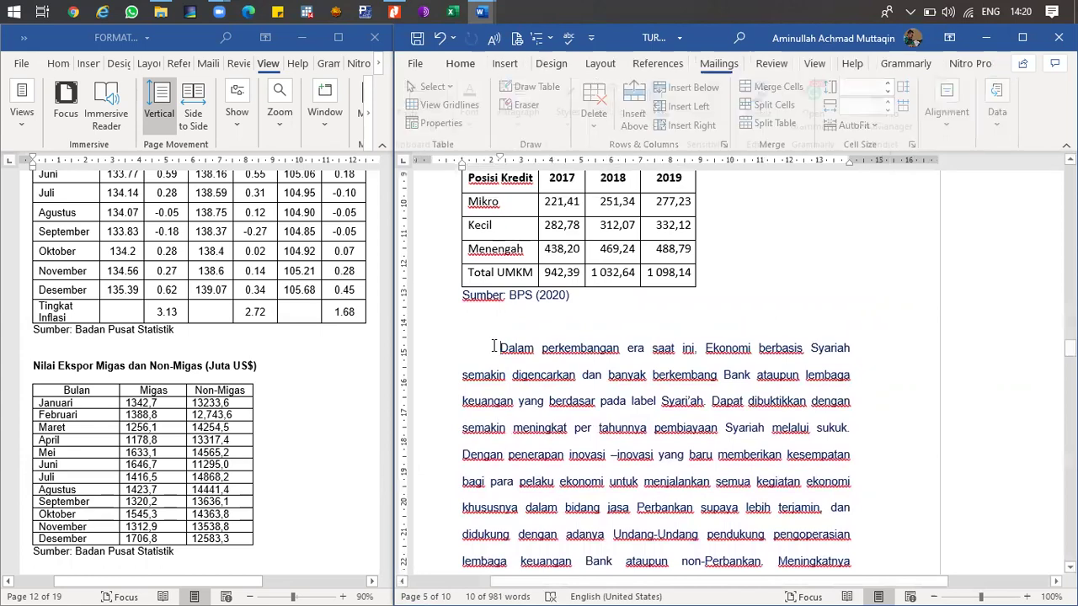
{"action": "scroll", "coordinate": [538, 345], "scroll_direction": "down", "scroll_amount": 4}
{"action": "scroll", "coordinate": [543, 341], "scroll_direction": "up", "scroll_amount": 3}
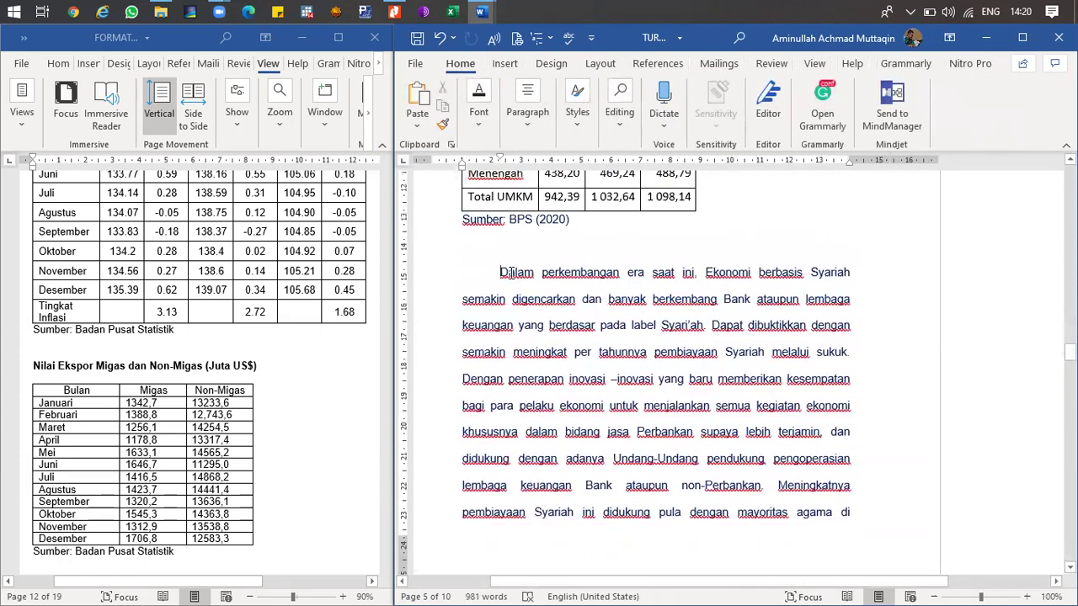
{"action": "left_click", "coordinate": [767, 489], "text": "shift"}
{"action": "key", "text": "ctrl+c"}
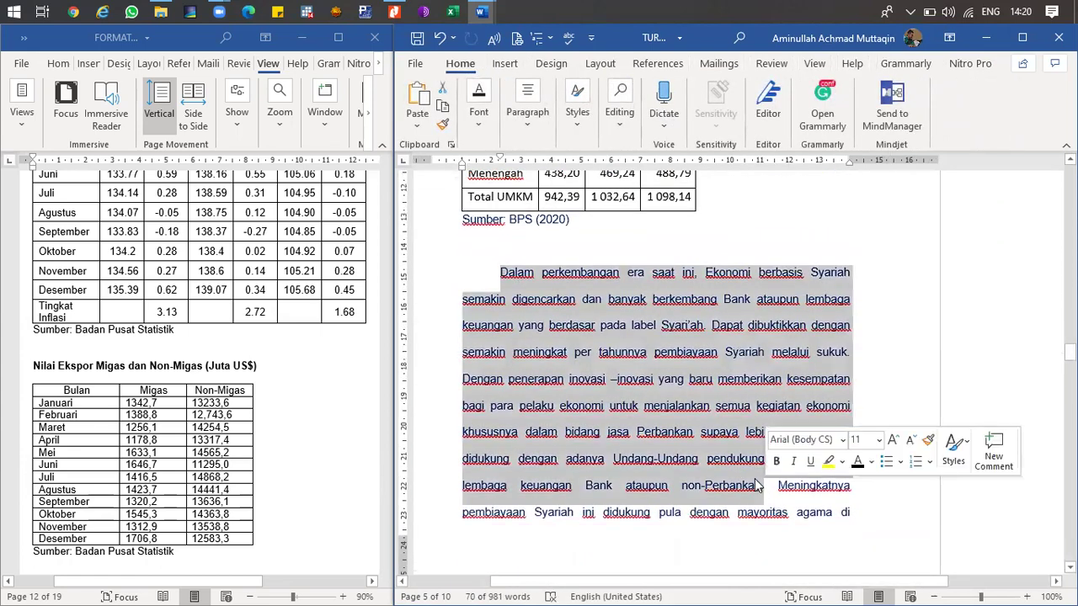
- Paste the copied text twice as new paragraphs above the Tabel 1. 2 caption so the table splits across two pages
{"action": "scroll", "coordinate": [703, 432], "scroll_direction": "down", "scroll_amount": 4}
{"action": "scroll", "coordinate": [704, 431], "scroll_direction": "down", "scroll_amount": 1}
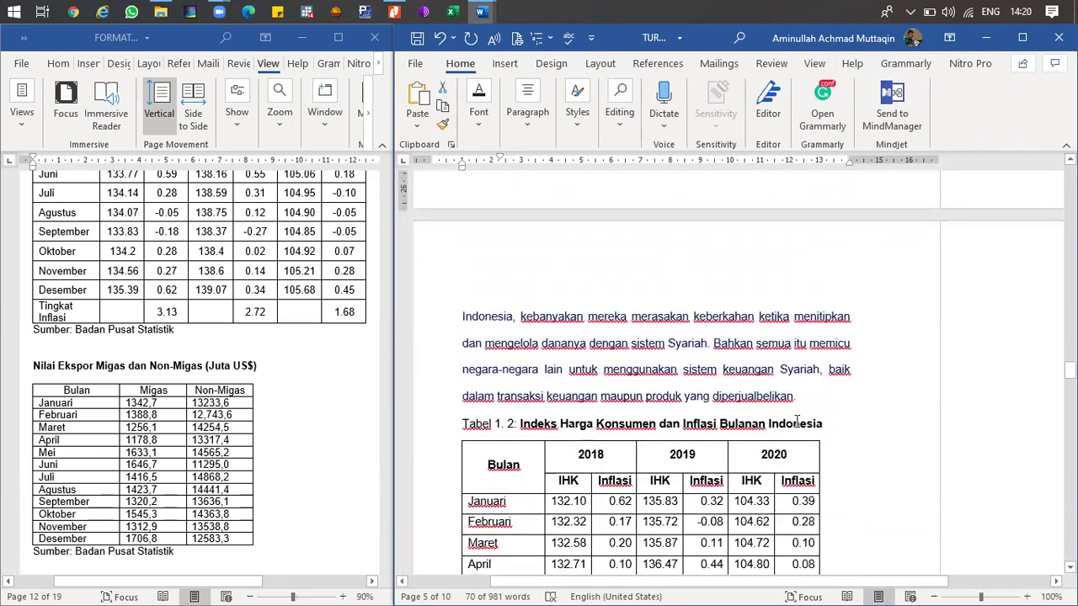
{"action": "left_click", "coordinate": [809, 405]}
{"action": "key", "text": "Return"}
{"action": "key", "text": "ctrl+v"}
{"action": "scroll", "coordinate": [810, 410], "scroll_direction": "down", "scroll_amount": 6}
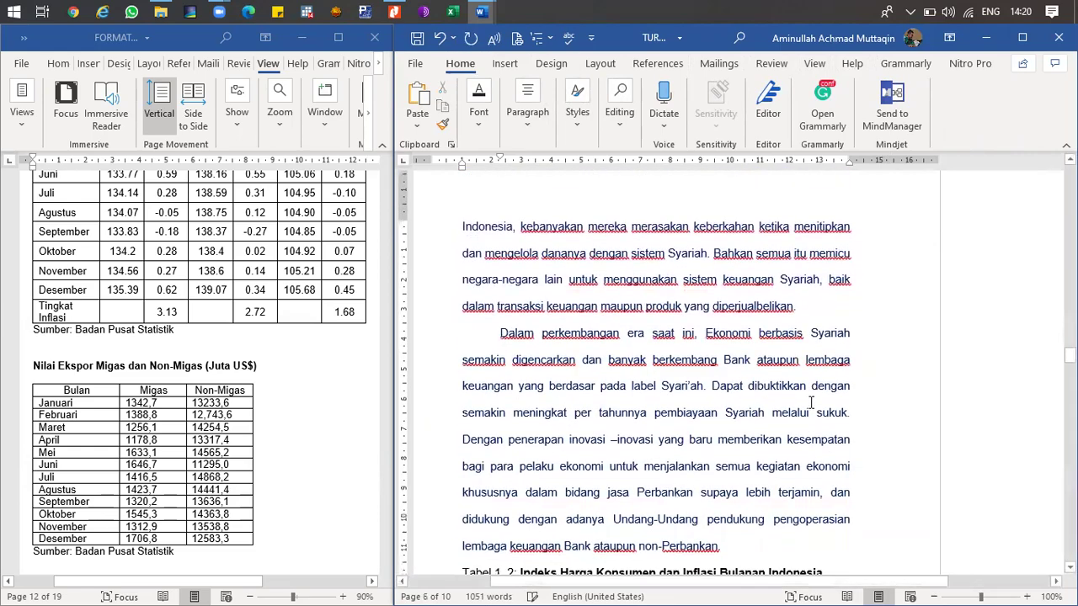
{"action": "scroll", "coordinate": [568, 317], "scroll_direction": "down", "scroll_amount": 5}
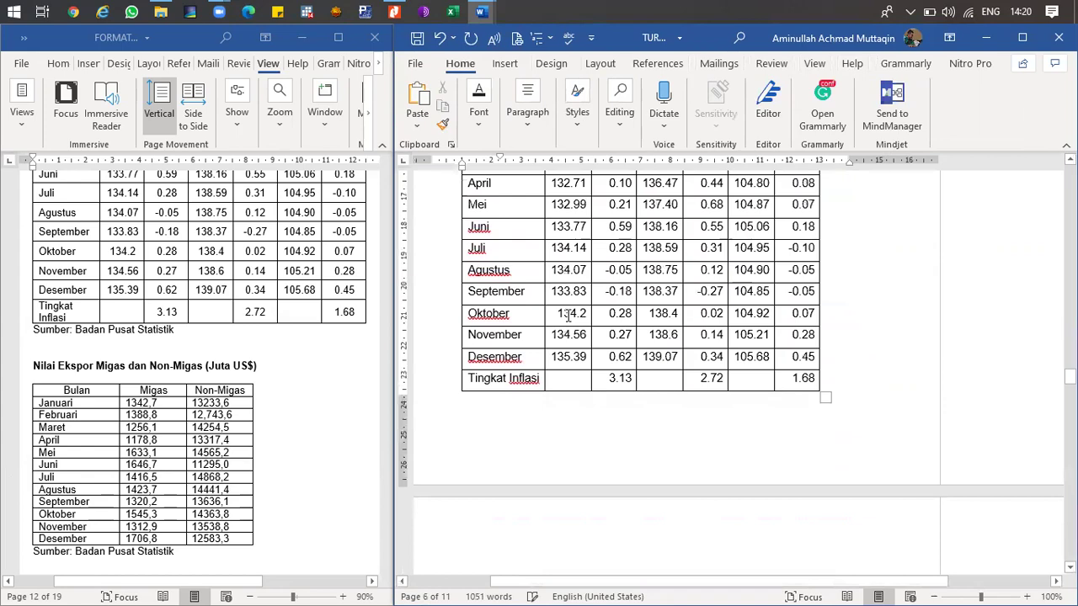
{"action": "scroll", "coordinate": [568, 318], "scroll_direction": "up", "scroll_amount": 12}
{"action": "scroll", "coordinate": [568, 323], "scroll_direction": "up", "scroll_amount": 1}
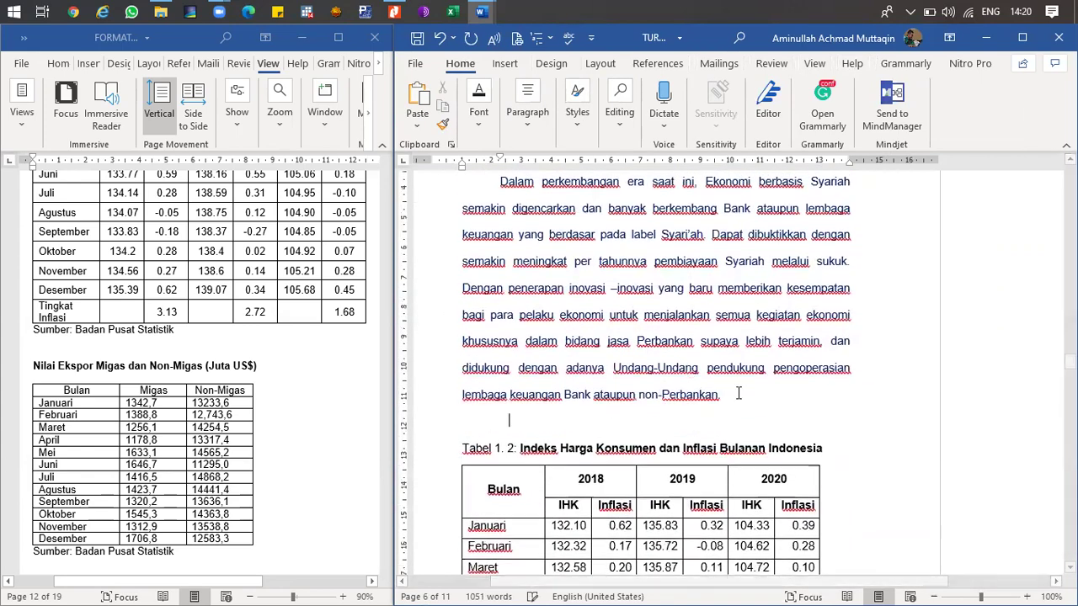
{"action": "key", "text": "ctrl+v"}
{"action": "scroll", "coordinate": [596, 313], "scroll_direction": "down", "scroll_amount": 6}
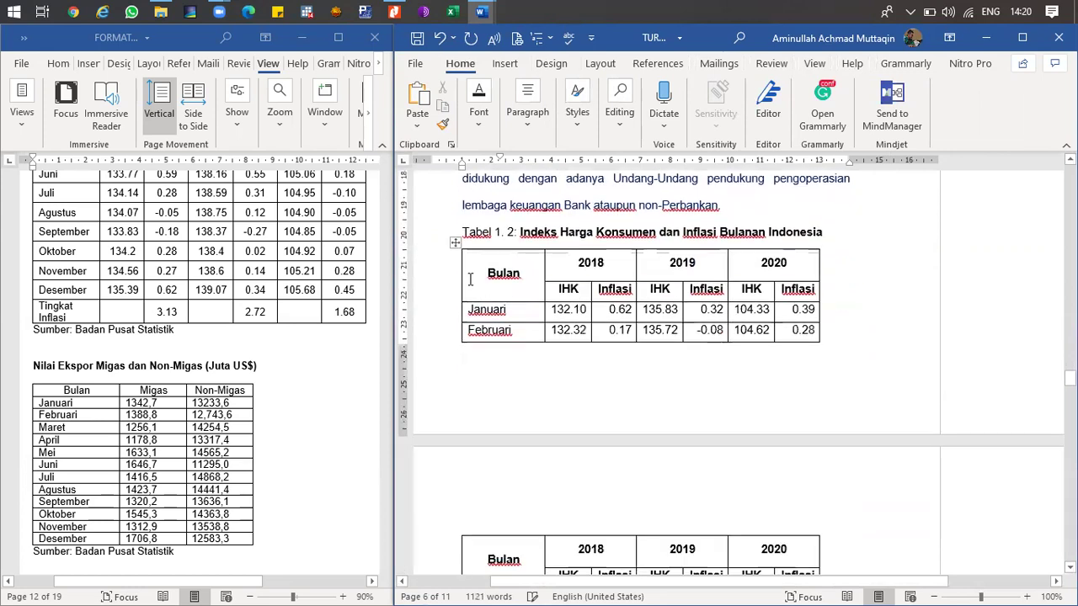
- Toggle header row repetition off and back on for the two header rows of the Tabel 1. 2 inflation table
{"action": "scroll", "coordinate": [529, 455], "scroll_direction": "down", "scroll_amount": 3}
{"action": "scroll", "coordinate": [488, 286], "scroll_direction": "up", "scroll_amount": 1}
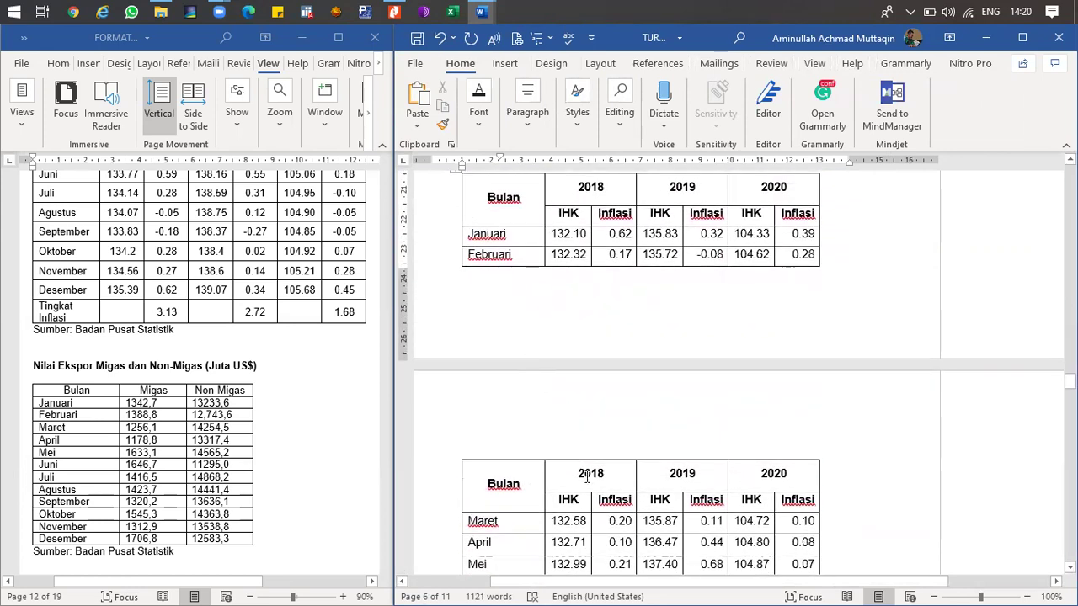
{"action": "left_click", "coordinate": [587, 521]}
{"action": "scroll", "coordinate": [523, 477], "scroll_direction": "up", "scroll_amount": 2}
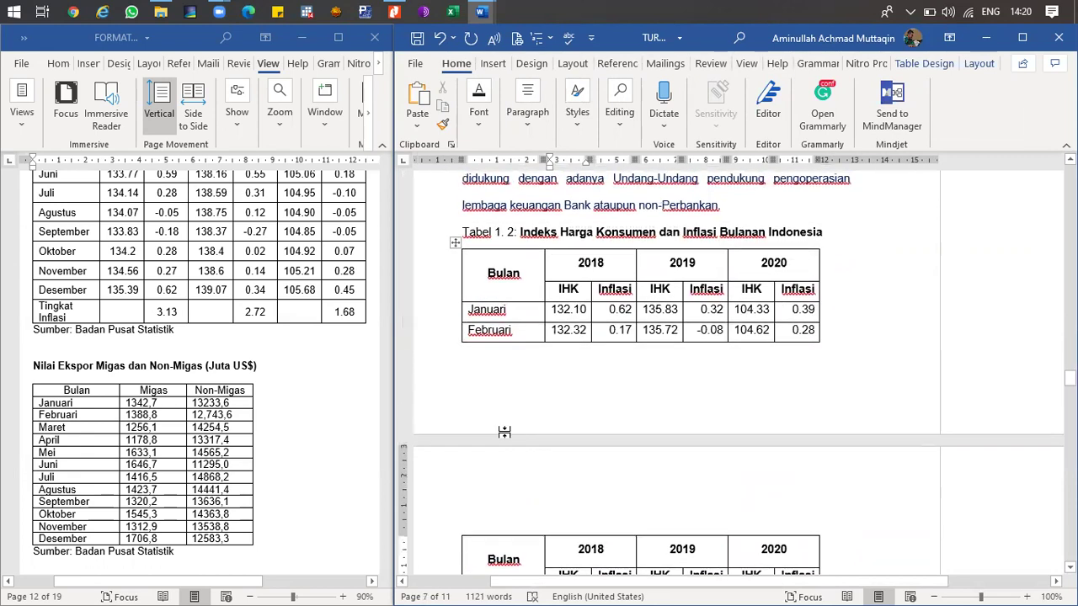
{"action": "left_click", "coordinate": [437, 287]}
{"action": "left_click", "coordinate": [439, 294]}
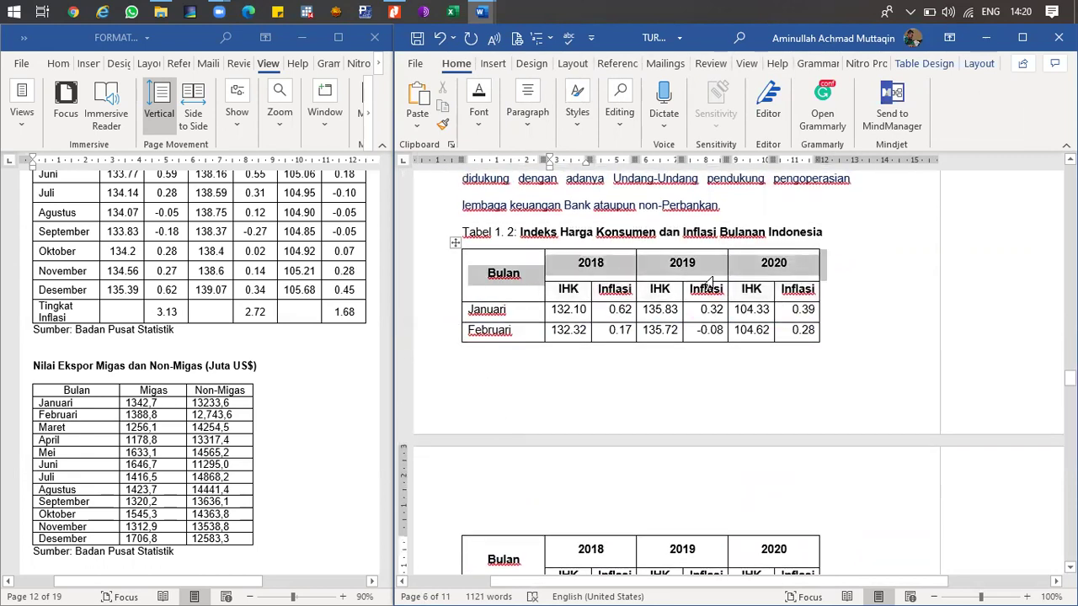
{"action": "left_click", "coordinate": [977, 63]}
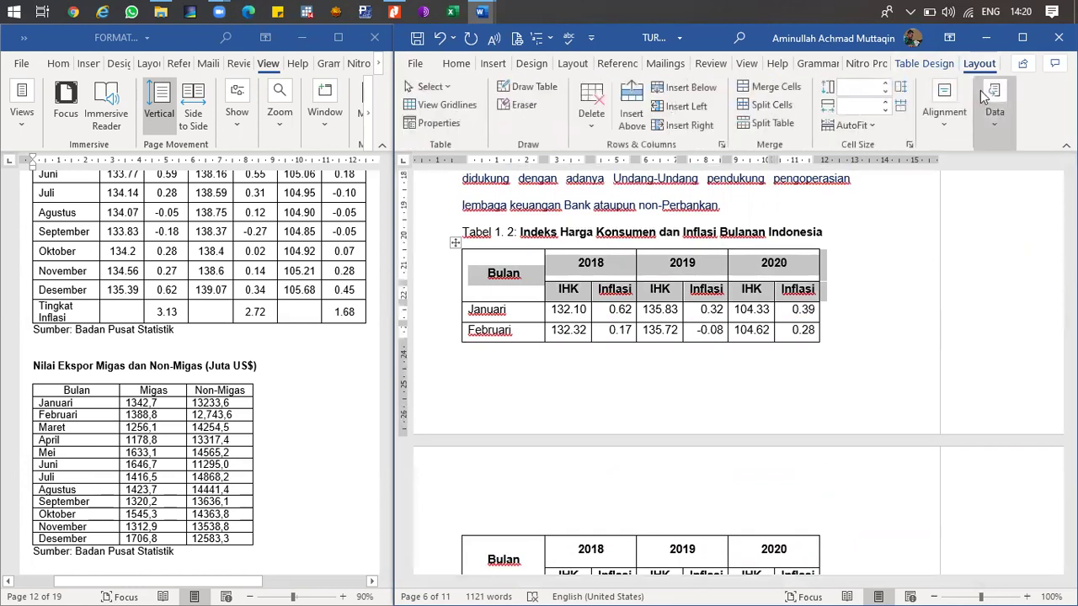
{"action": "left_click", "coordinate": [994, 103]}
{"action": "left_click", "coordinate": [962, 185]}
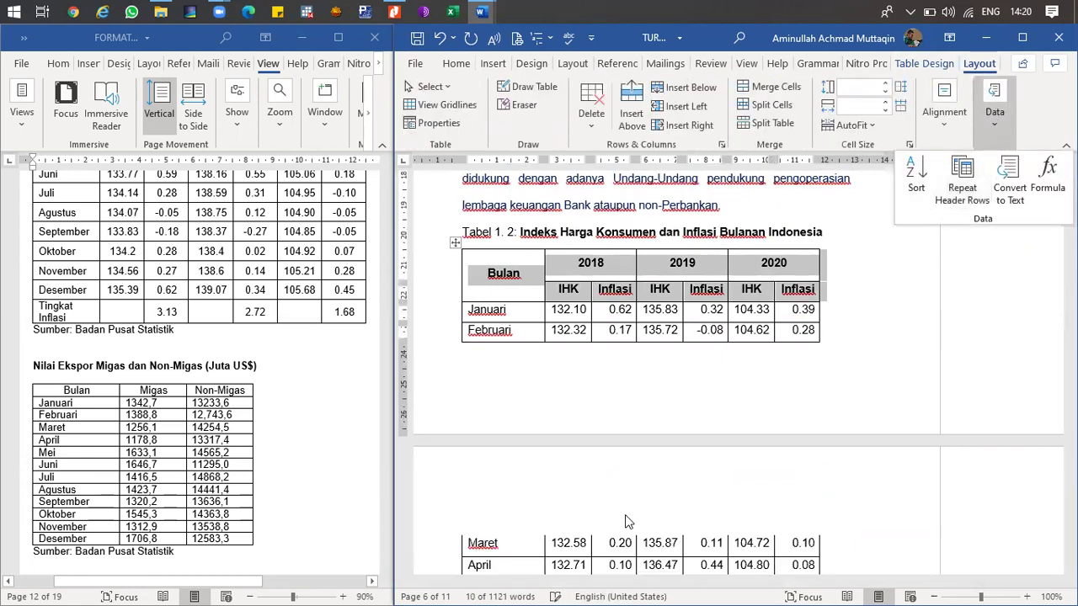
{"action": "left_click", "coordinate": [958, 193]}
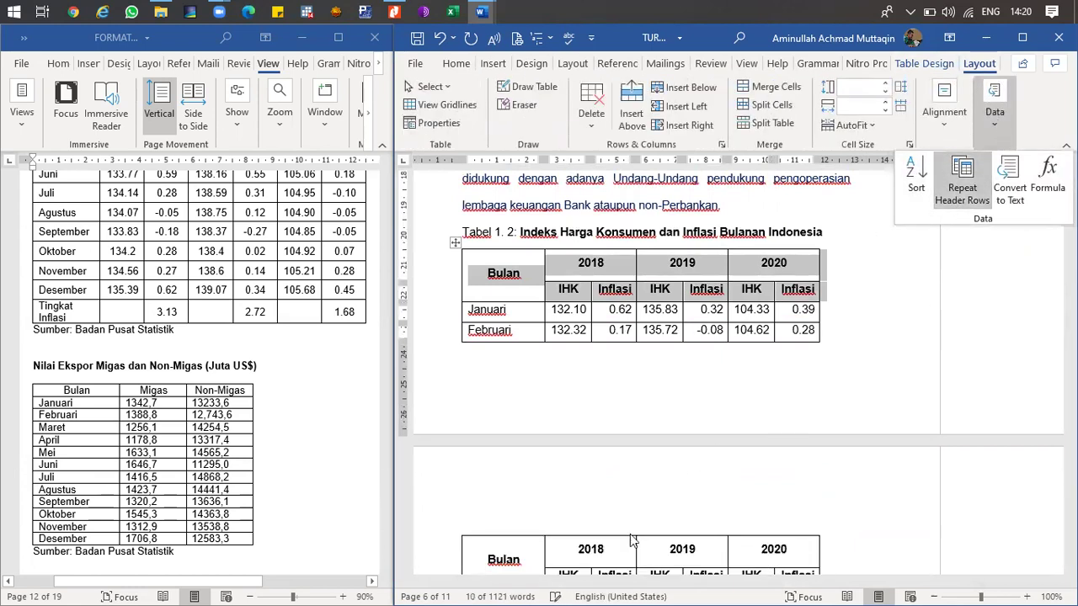
{"action": "scroll", "coordinate": [665, 421], "scroll_direction": "down", "scroll_amount": 3}
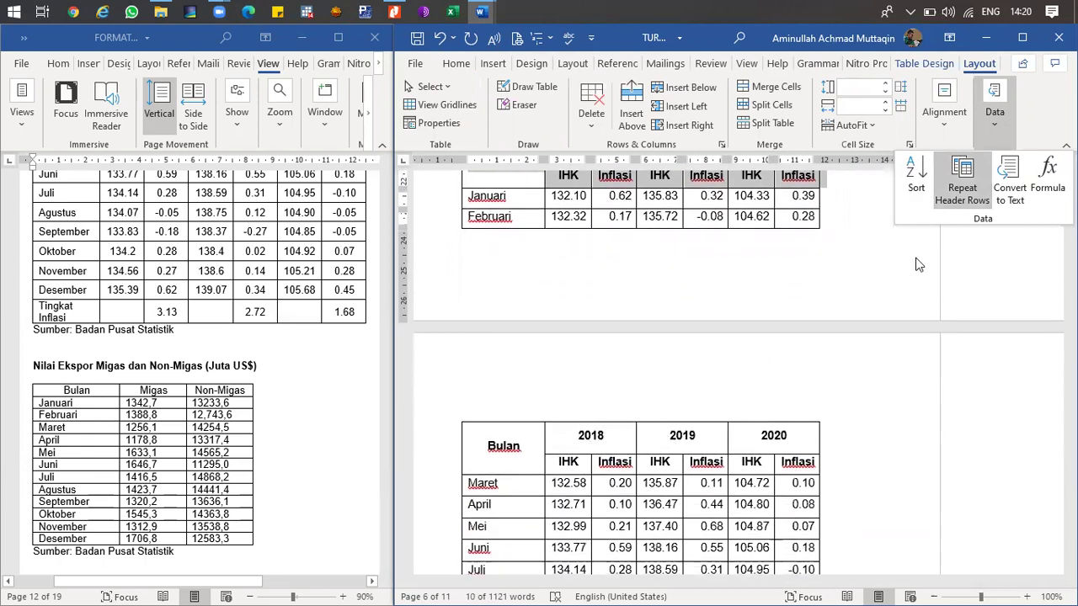
{"action": "left_click", "coordinate": [962, 189]}
{"action": "left_click", "coordinate": [962, 190]}
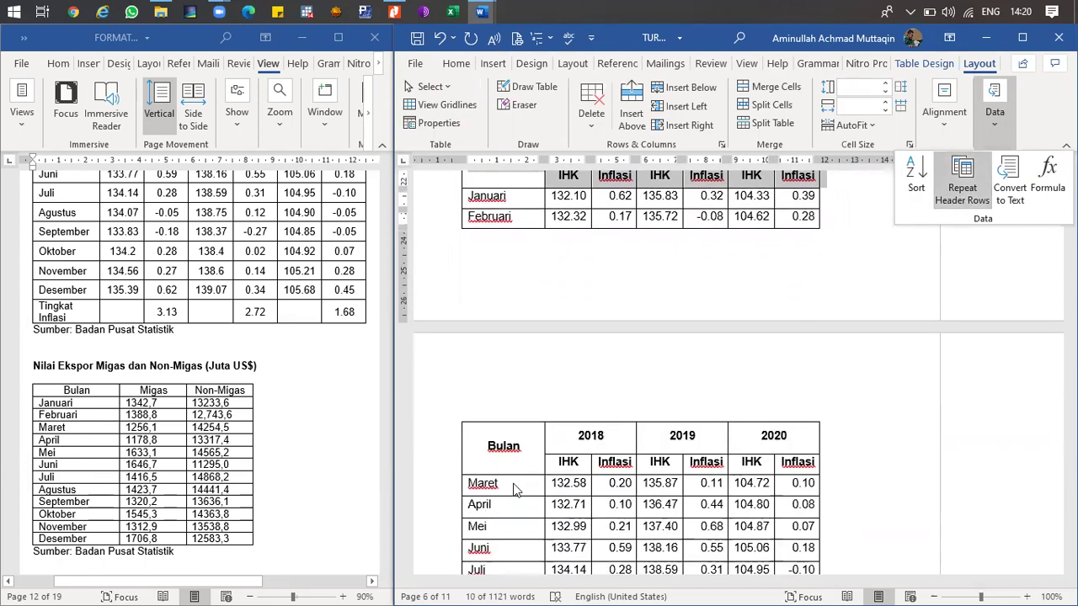
- Enter "Text here" under heading 2.1 Kerangka Teori / Kajian Pustaka and start a new paragraph below it
{"action": "left_click", "coordinate": [258, 379]}
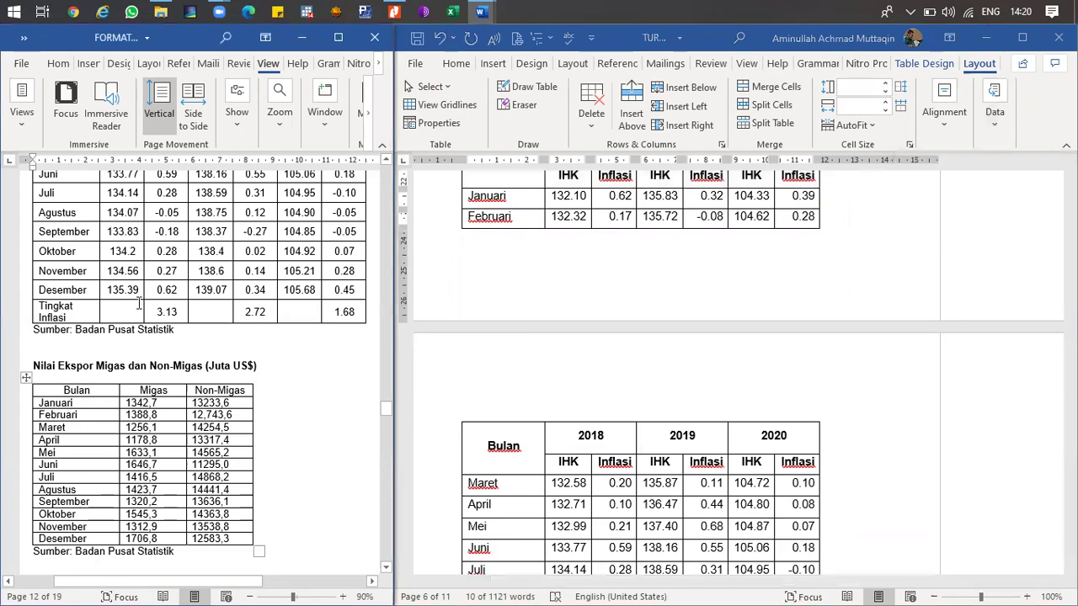
{"action": "scroll", "coordinate": [583, 434], "scroll_direction": "down", "scroll_amount": 15}
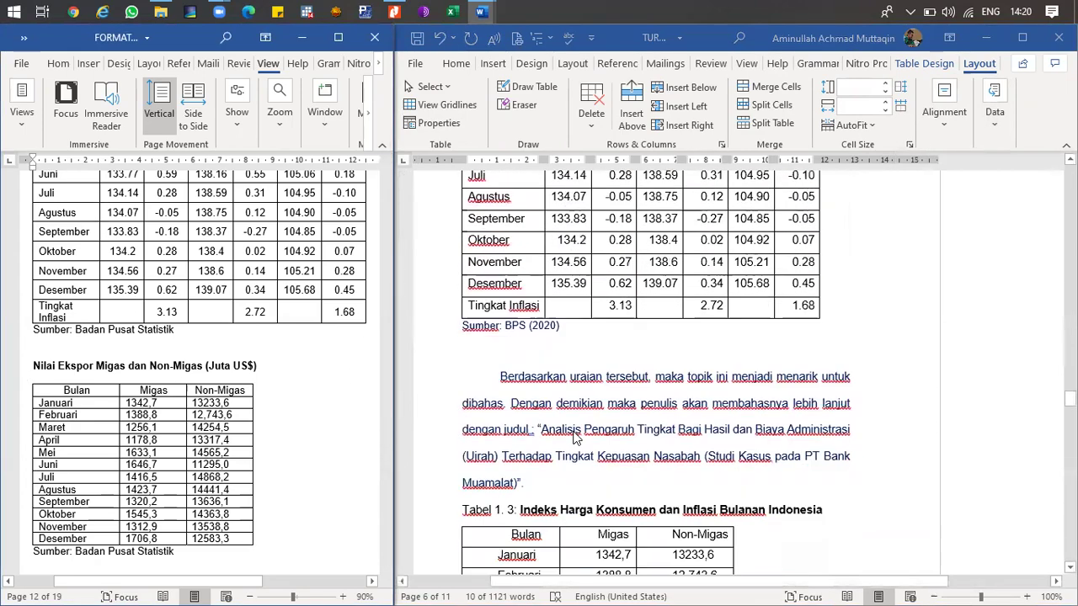
{"action": "scroll", "coordinate": [583, 434], "scroll_direction": "down", "scroll_amount": 20}
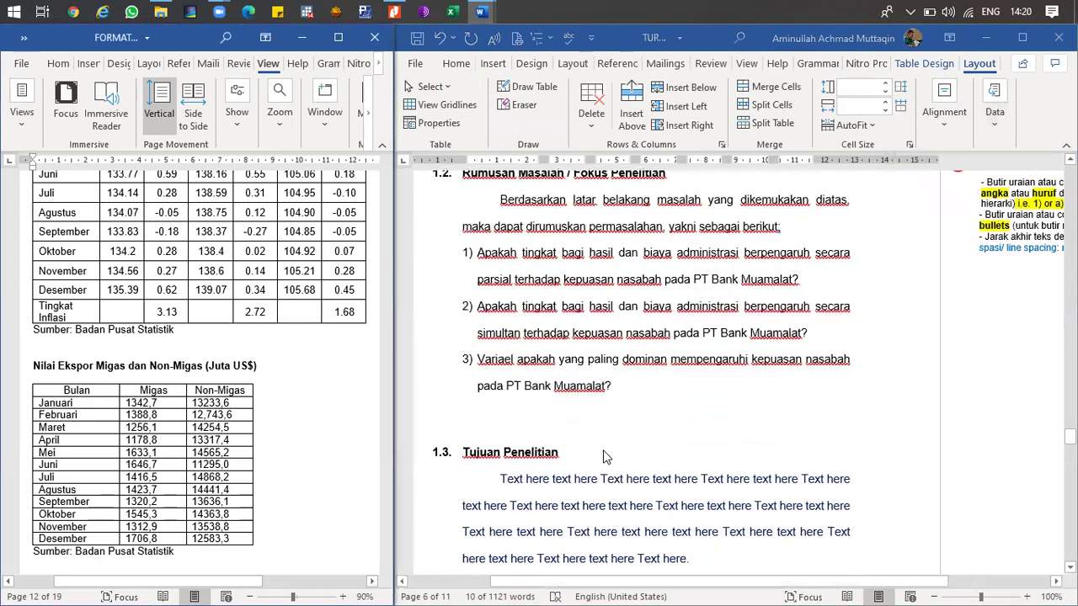
{"action": "scroll", "coordinate": [610, 449], "scroll_direction": "down", "scroll_amount": 4}
{"action": "left_click", "coordinate": [581, 373]}
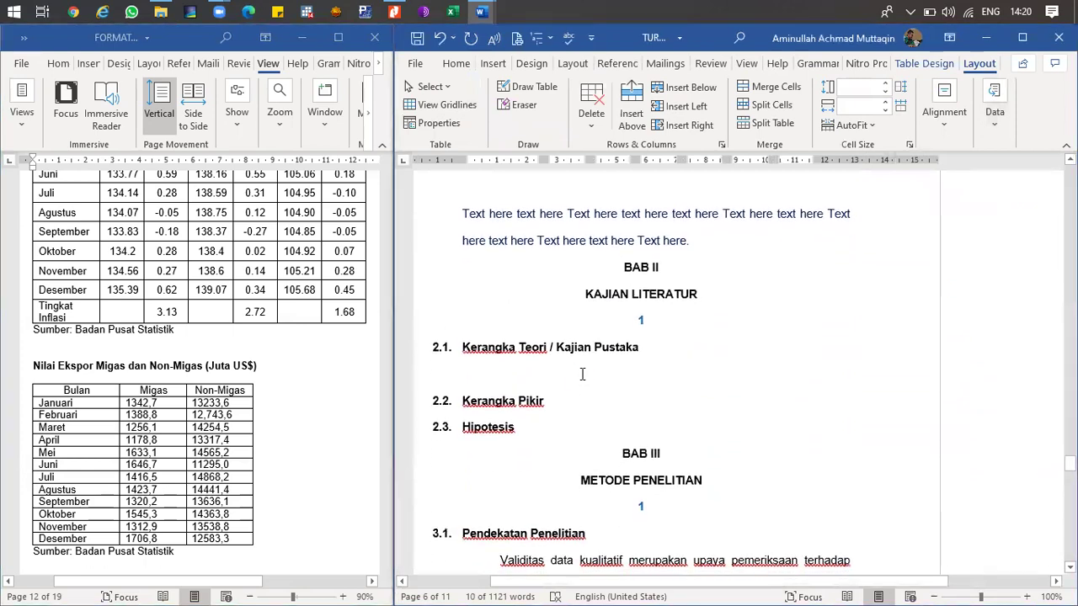
{"action": "type", "text": "te"}
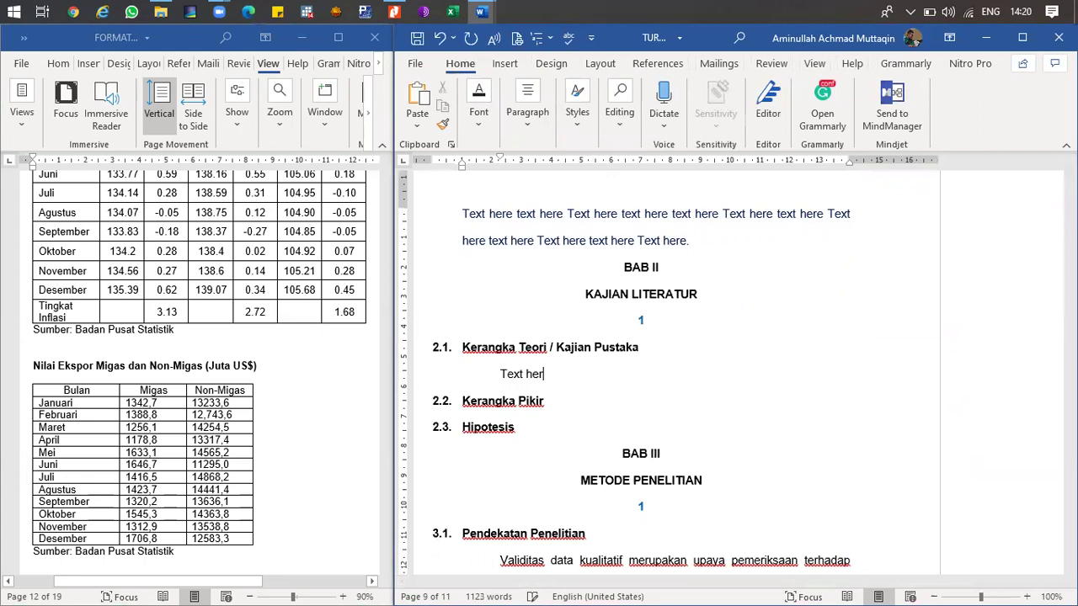
{"action": "key", "text": "Return"}
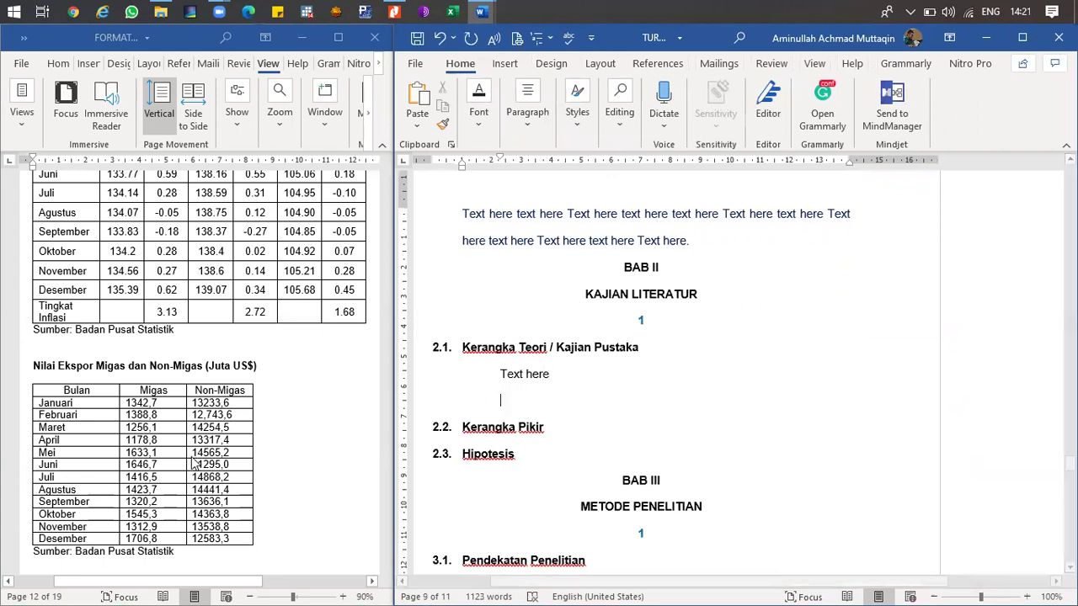
- Copy the Fungsi APBN budget table from the reference document and paste it below "Text here" in section 2.1 using the destination styles
{"action": "scroll", "coordinate": [173, 427], "scroll_direction": "down", "scroll_amount": 10}
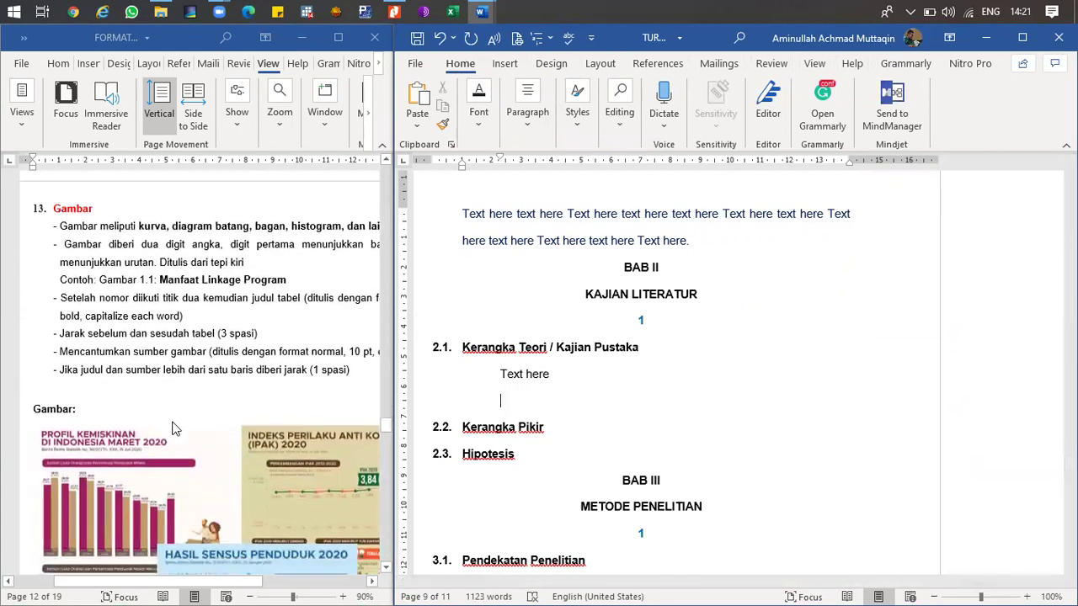
{"action": "scroll", "coordinate": [169, 429], "scroll_direction": "up", "scroll_amount": 10}
{"action": "scroll", "coordinate": [164, 434], "scroll_direction": "up", "scroll_amount": 6}
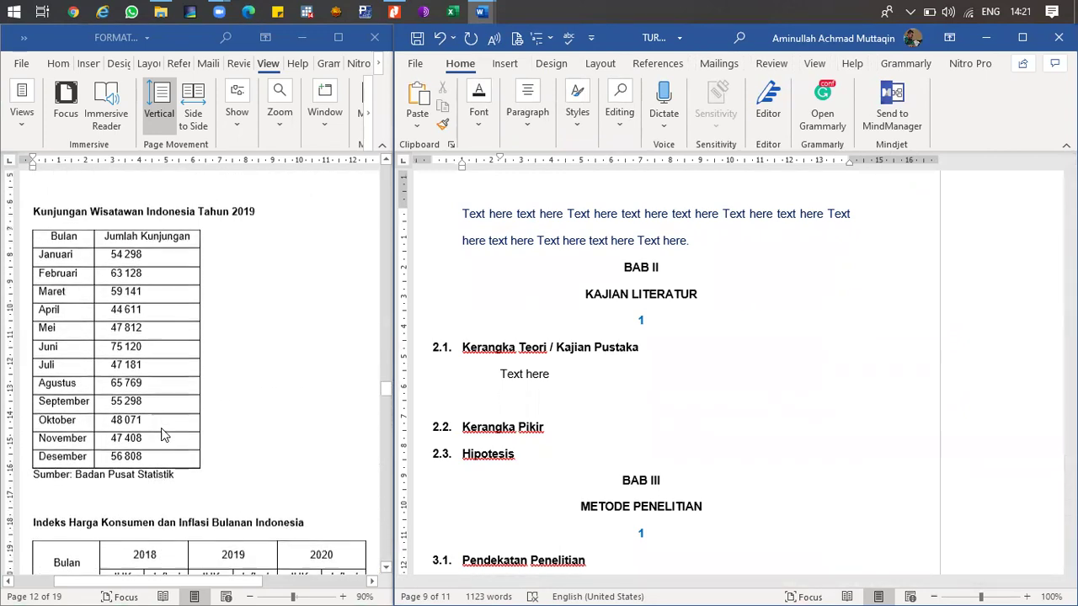
{"action": "scroll", "coordinate": [143, 409], "scroll_direction": "up", "scroll_amount": 3}
{"action": "left_click", "coordinate": [68, 351]}
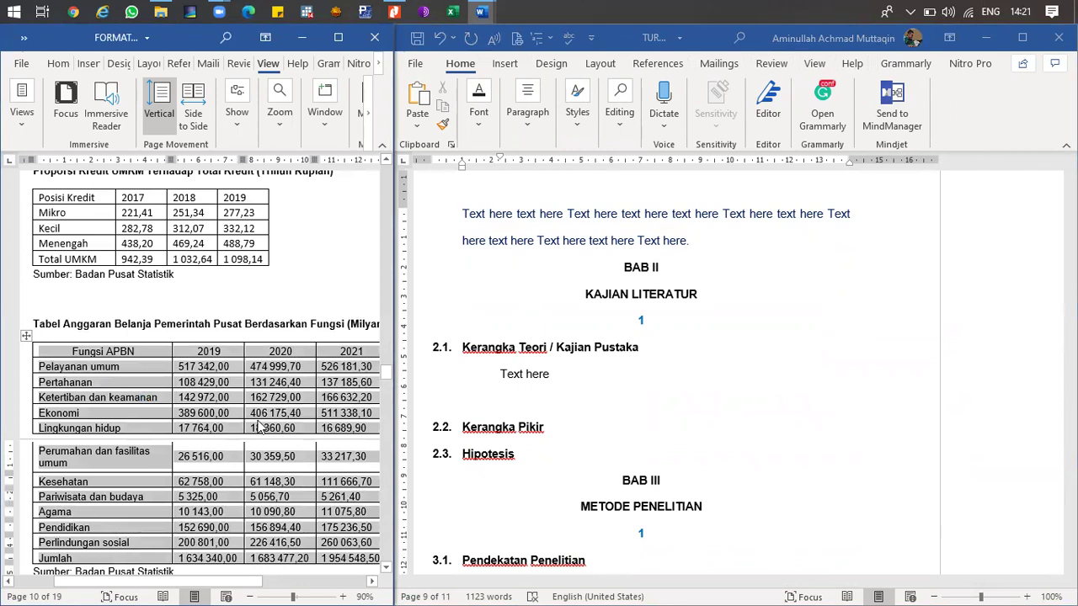
{"action": "left_click", "coordinate": [497, 395]}
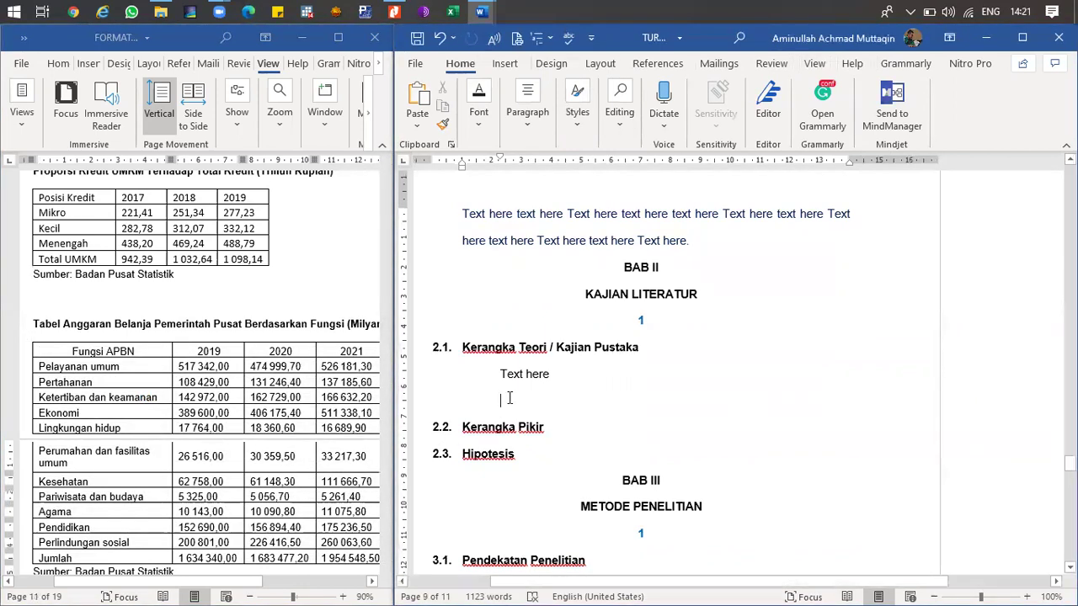
{"action": "key", "text": "Return"}
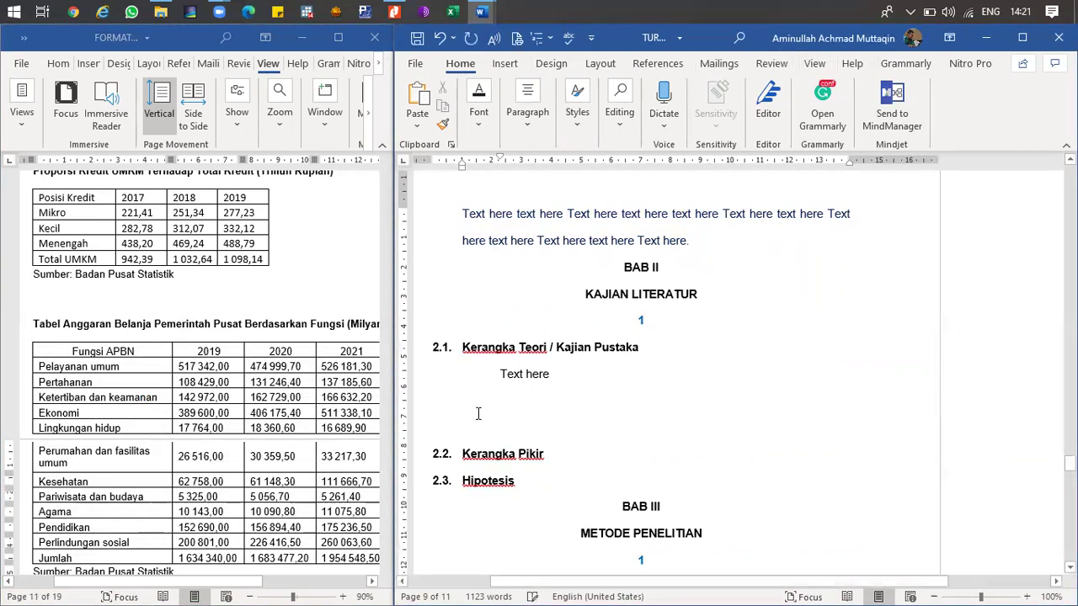
{"action": "right_click", "coordinate": [505, 408]}
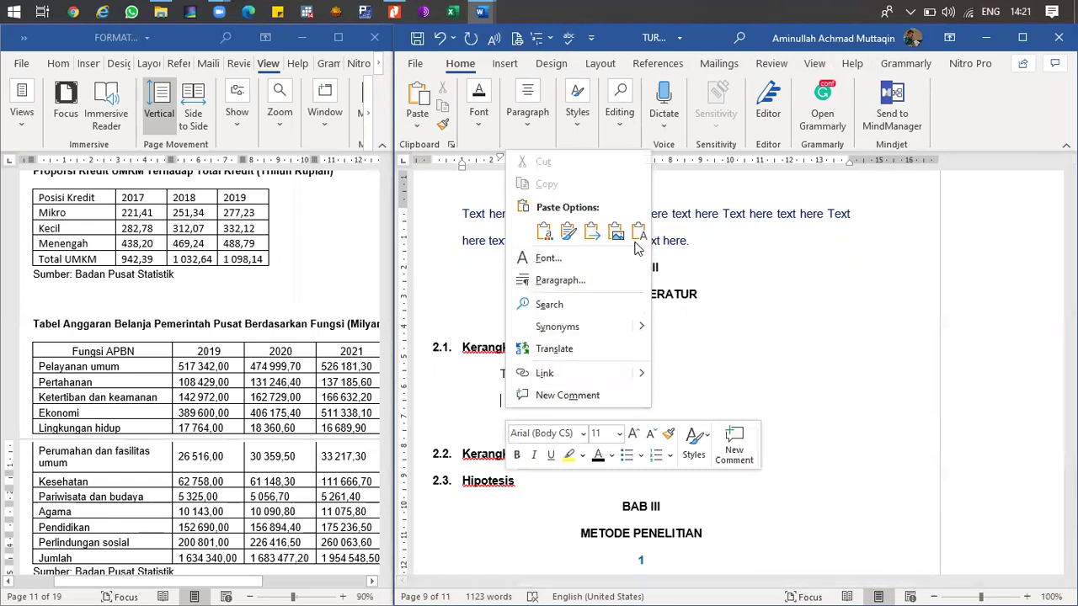
{"action": "left_click", "coordinate": [547, 235]}
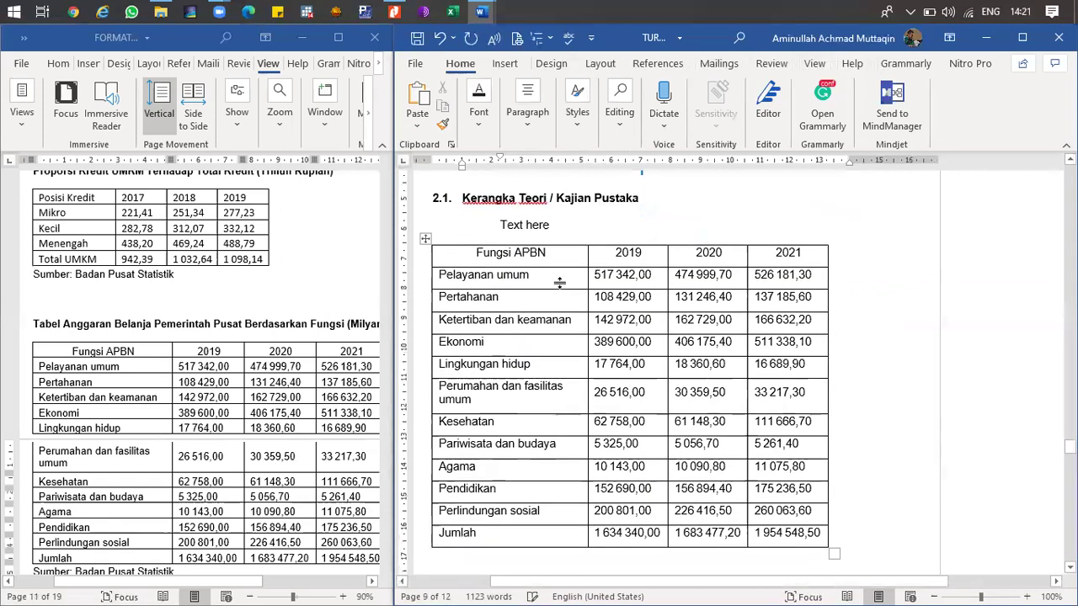
- Insert an empty paragraph between "Text here" and the pasted Fungsi APBN table
{"action": "scroll", "coordinate": [529, 287], "scroll_direction": "up", "scroll_amount": 2}
{"action": "left_click", "coordinate": [578, 292]}
{"action": "key", "text": "Return"}
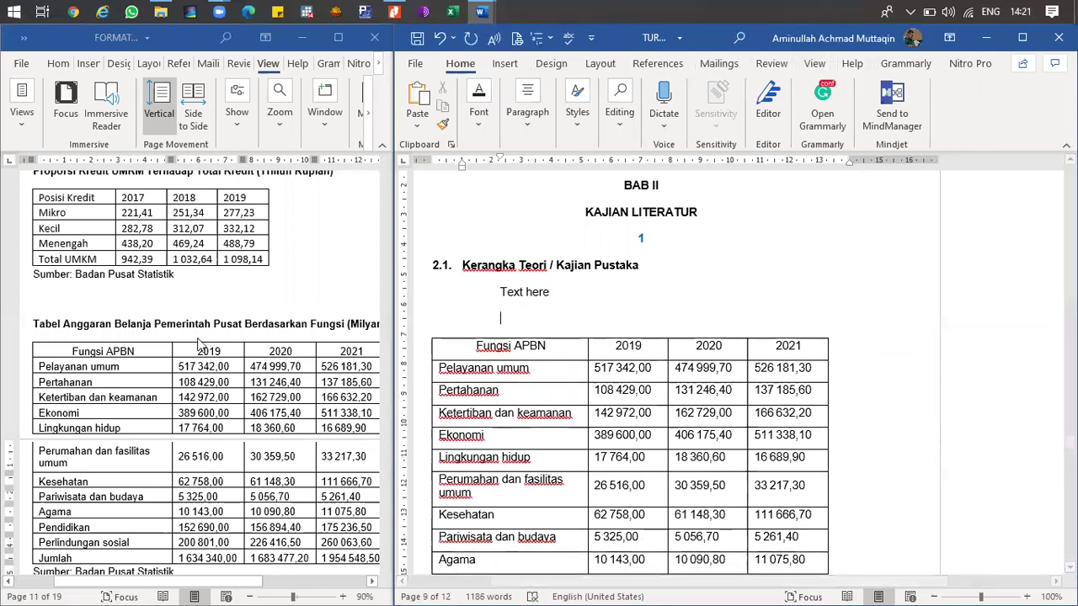
{"action": "left_click", "coordinate": [175, 335]}
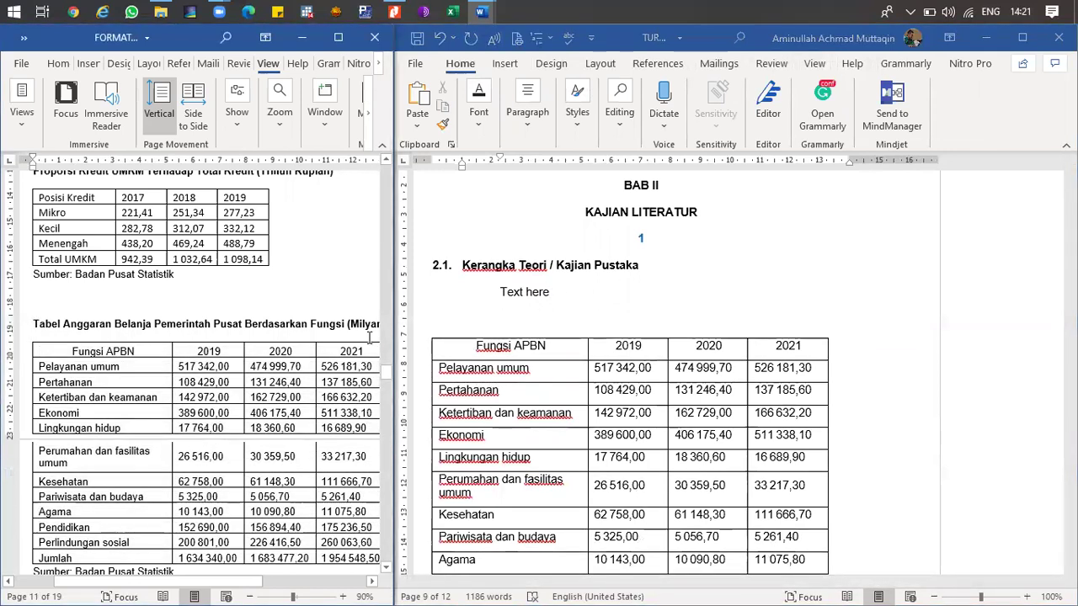
- Shift the whole Fungsi APBN table about 1 cm inward so its left edge aligns with the body text margin
{"action": "left_click", "coordinate": [427, 332]}
{"action": "left_click", "coordinate": [425, 331]}
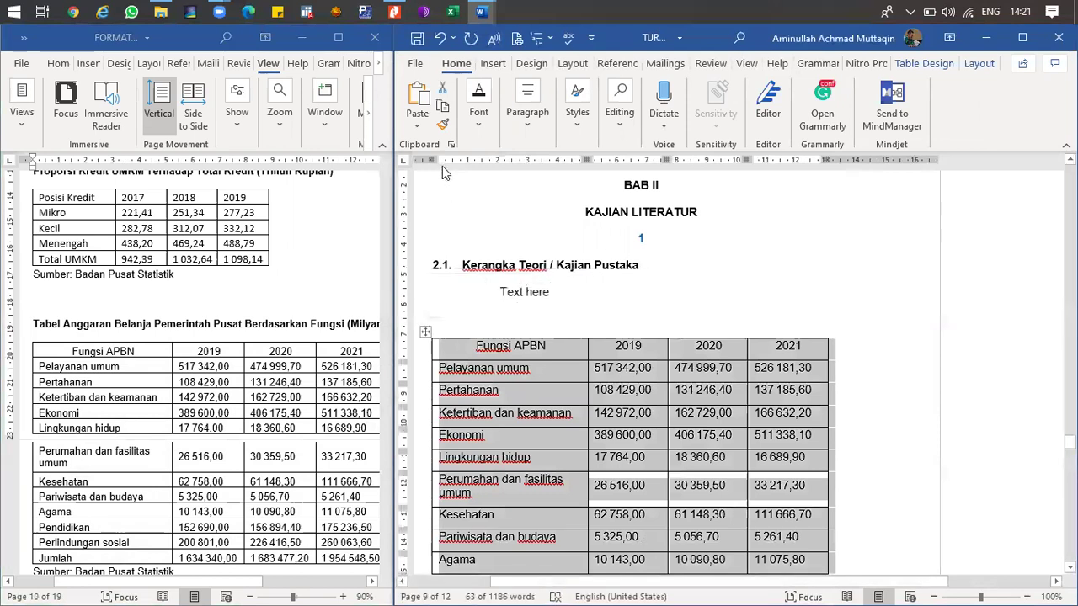
{"action": "left_click_drag", "start_coordinate": [438, 161], "coordinate": [467, 159]}
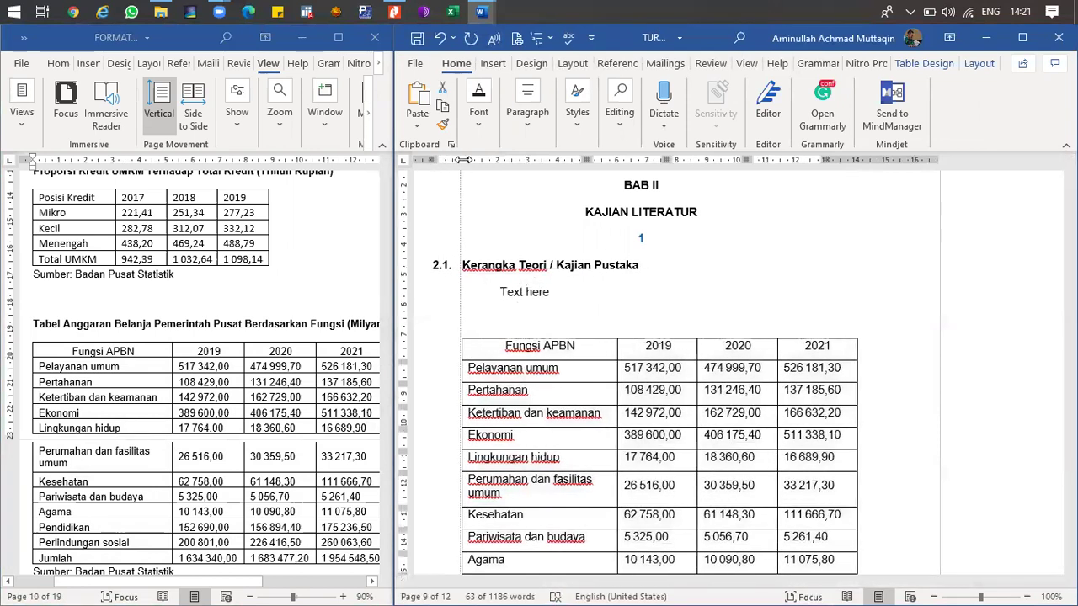
- Set the font of the whole Fungsi APBN table to Arial (Body) and apply one font size throughout
{"action": "right_click", "coordinate": [454, 332]}
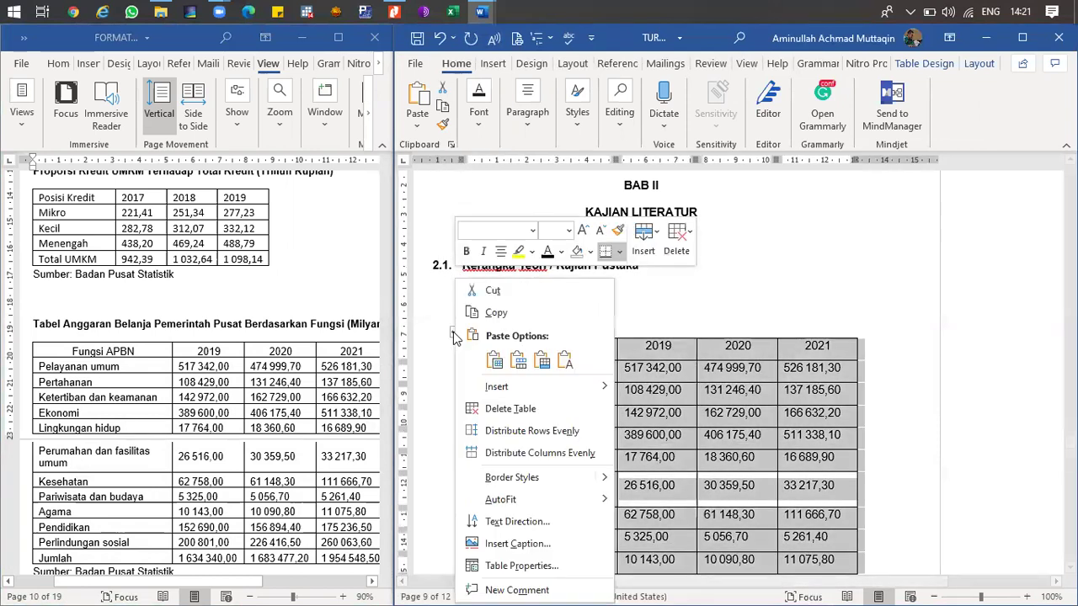
{"action": "left_click", "coordinate": [532, 230]}
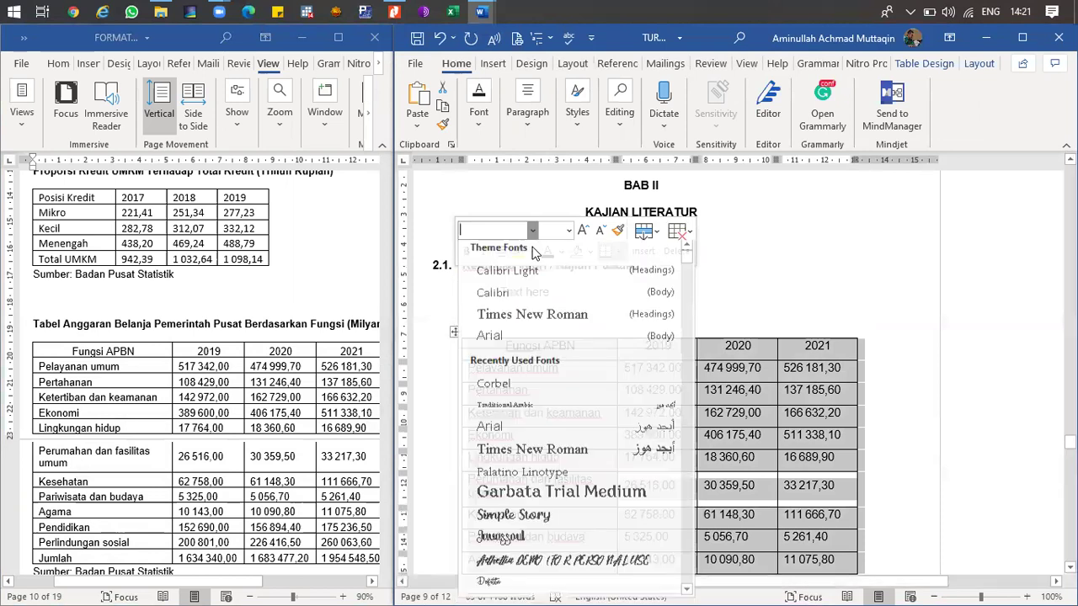
{"action": "left_click", "coordinate": [530, 340]}
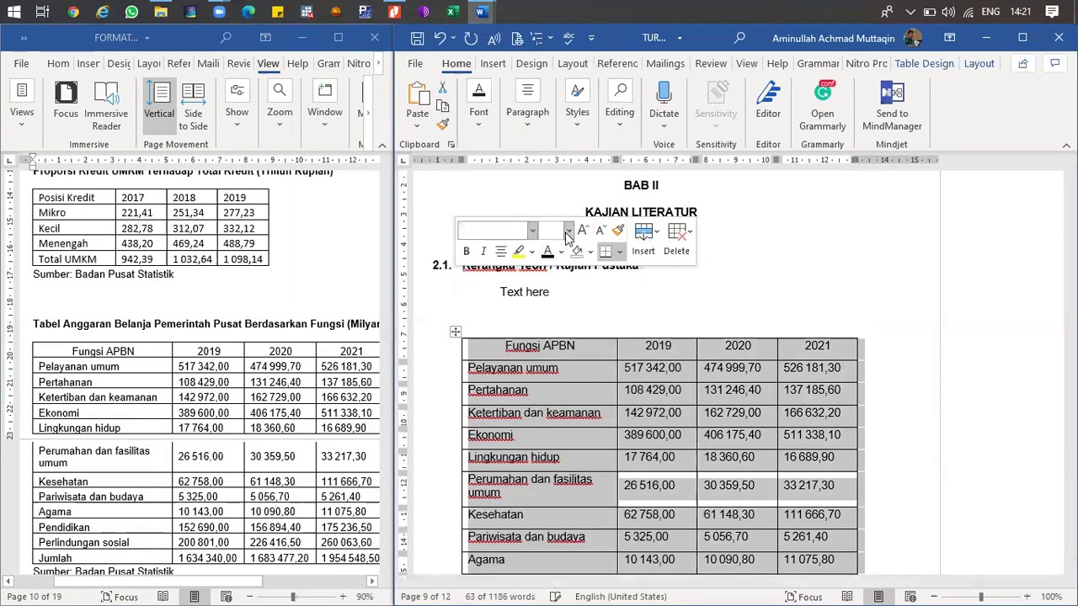
{"action": "left_click", "coordinate": [568, 230]}
{"action": "left_click", "coordinate": [557, 295]}
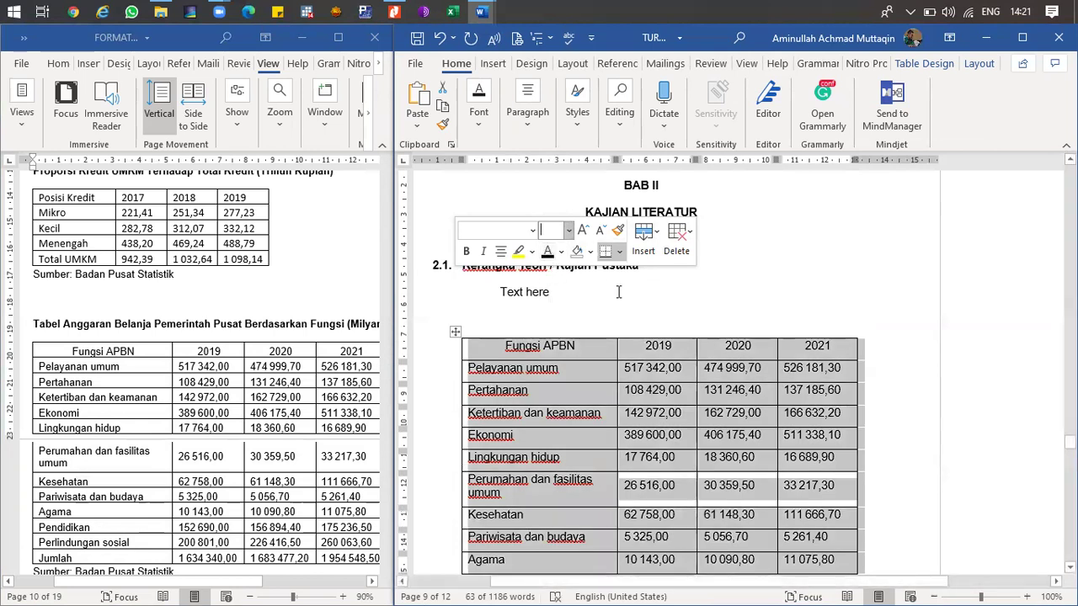
- Set the Fungsi APBN table's text to 1.5 line spacing with 0 pt spacing before and after
{"action": "left_click", "coordinate": [540, 128]}
{"action": "left_click", "coordinate": [608, 191]}
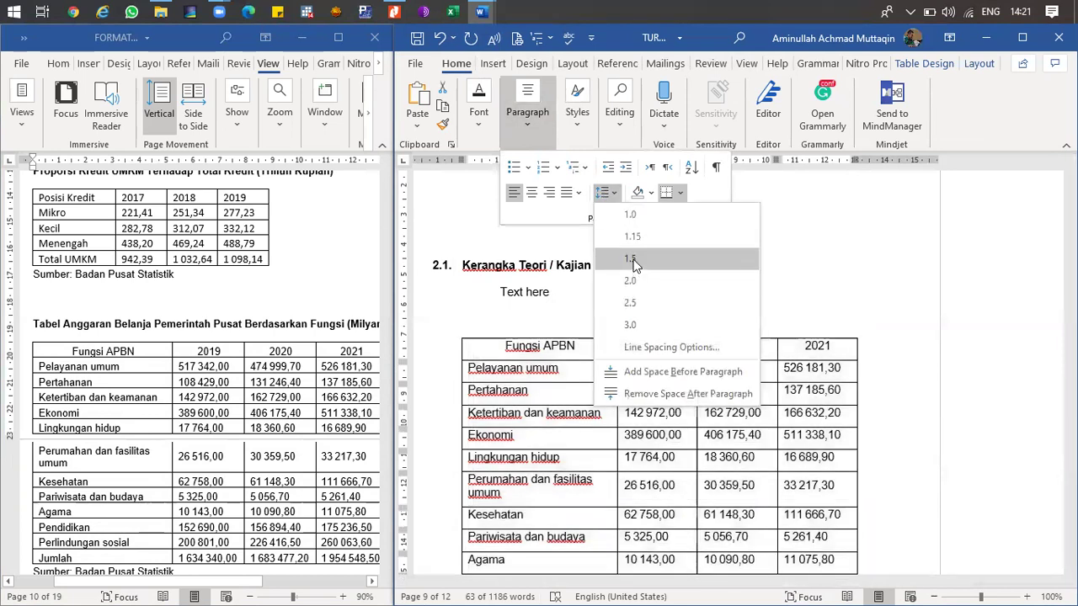
{"action": "left_click", "coordinate": [635, 258]}
{"action": "left_click", "coordinate": [603, 192]}
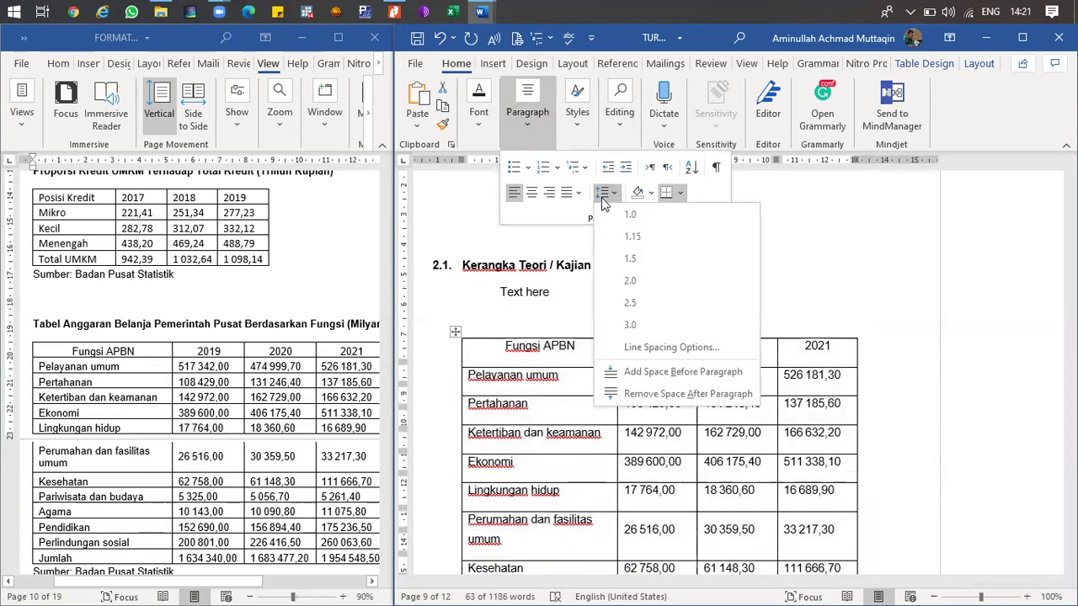
{"action": "left_click", "coordinate": [665, 347]}
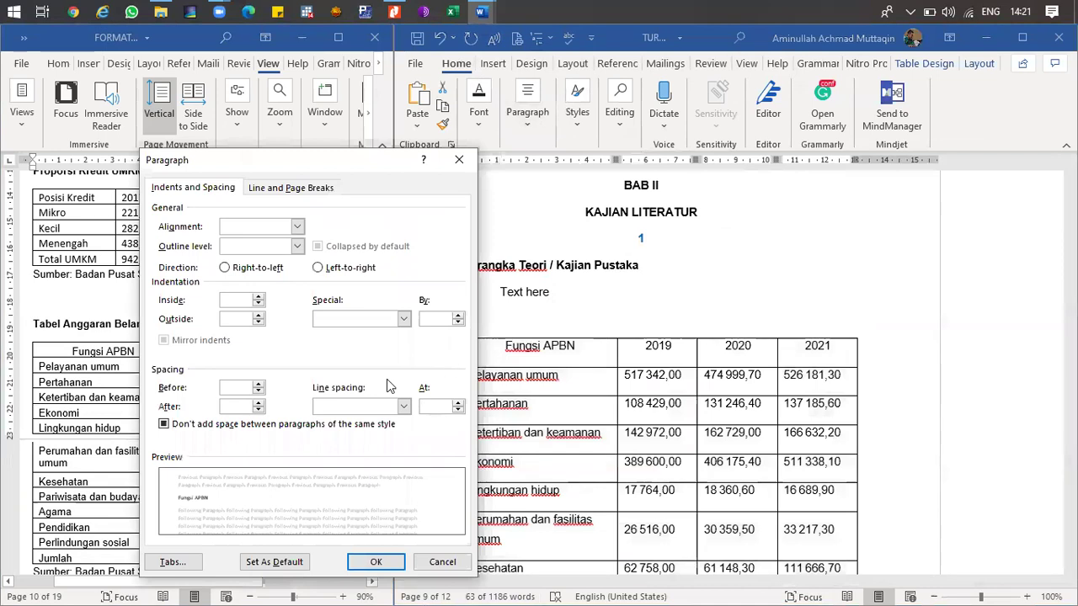
{"action": "left_click", "coordinate": [260, 409]}
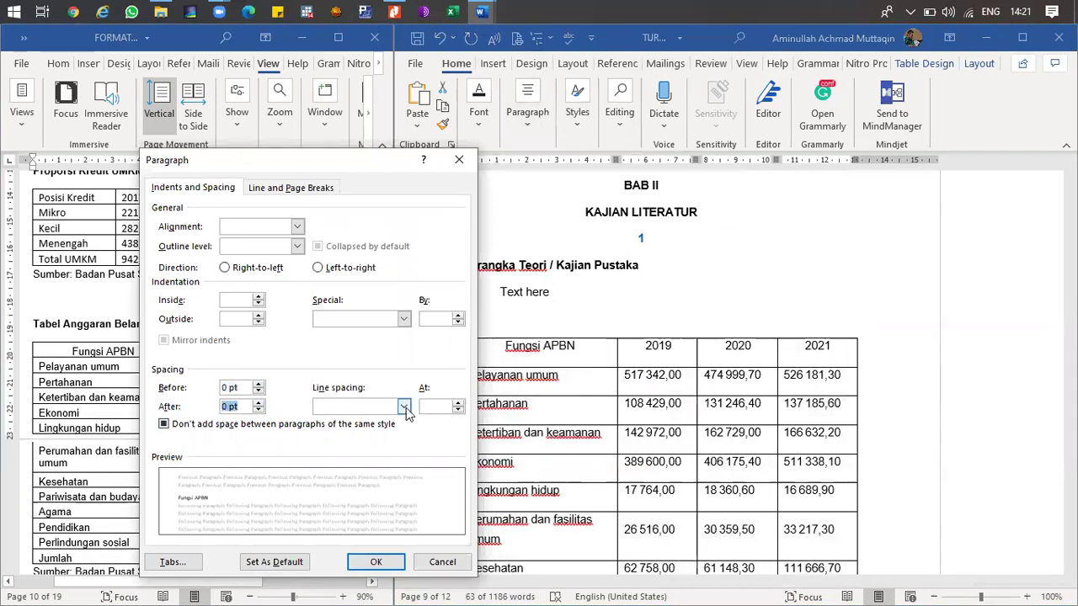
{"action": "left_click", "coordinate": [375, 561]}
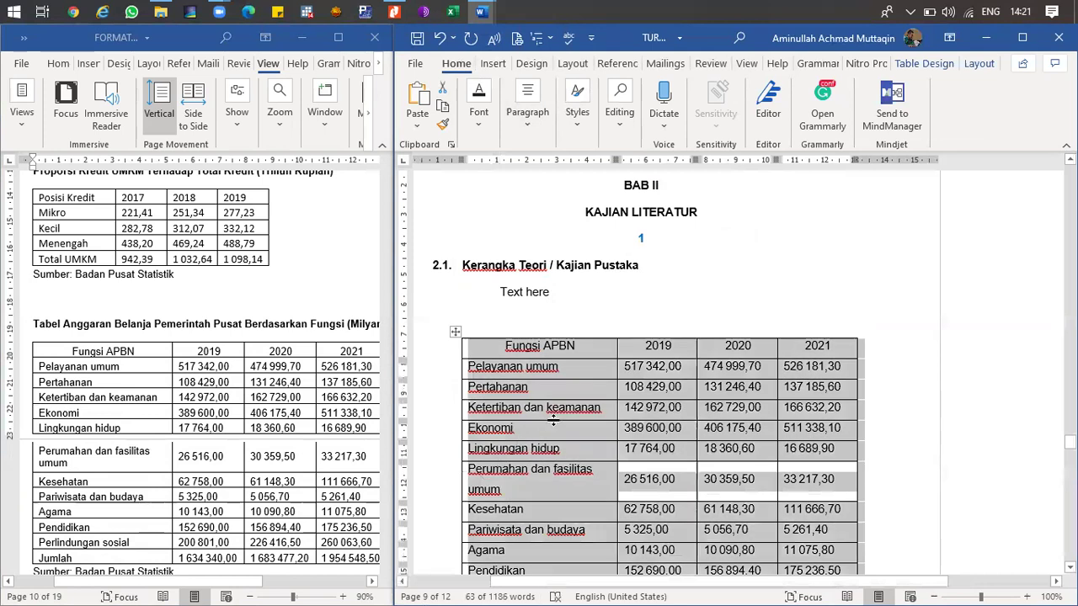
- Right-align all the figures in the 2019, 2020 and 2021 columns of the Fungsi APBN table, excluding the header row
{"action": "scroll", "coordinate": [554, 420], "scroll_direction": "down", "scroll_amount": 2}
{"action": "left_click_drag", "start_coordinate": [677, 291], "coordinate": [821, 530]}
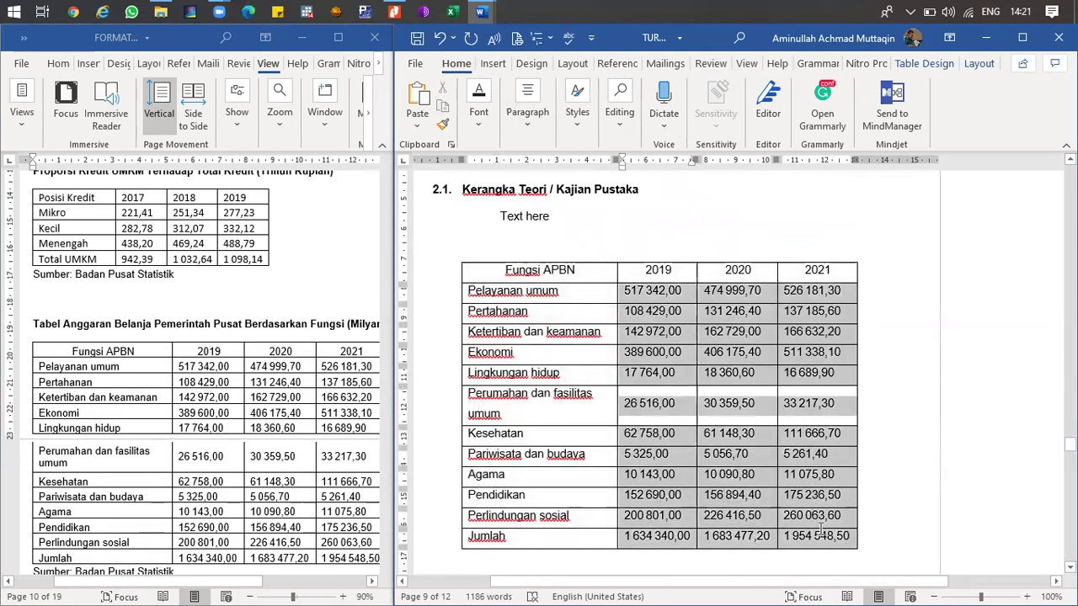
{"action": "left_click", "coordinate": [553, 133]}
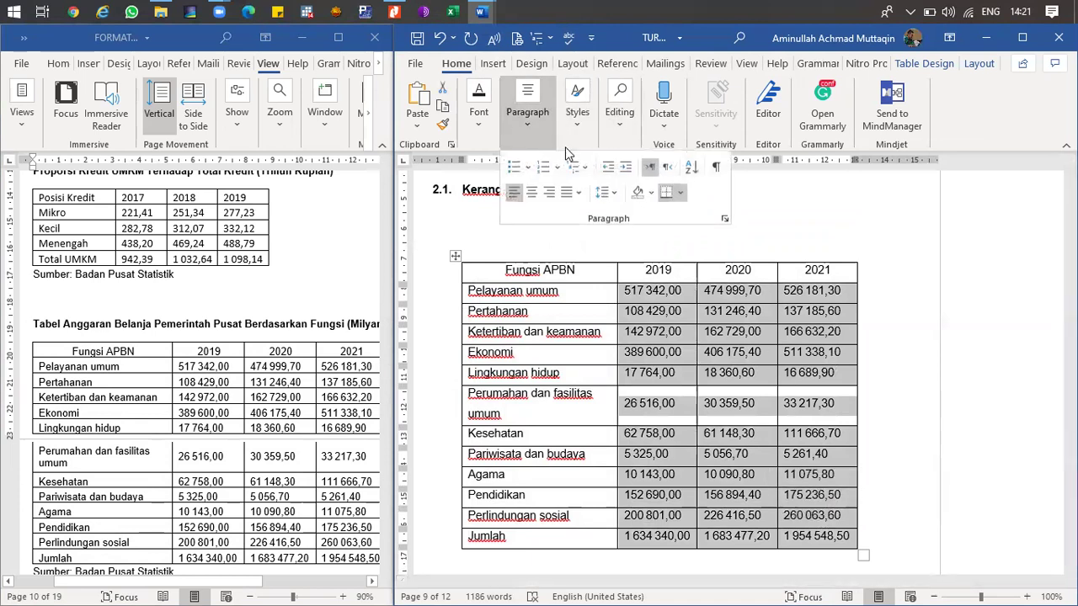
{"action": "left_click", "coordinate": [549, 192]}
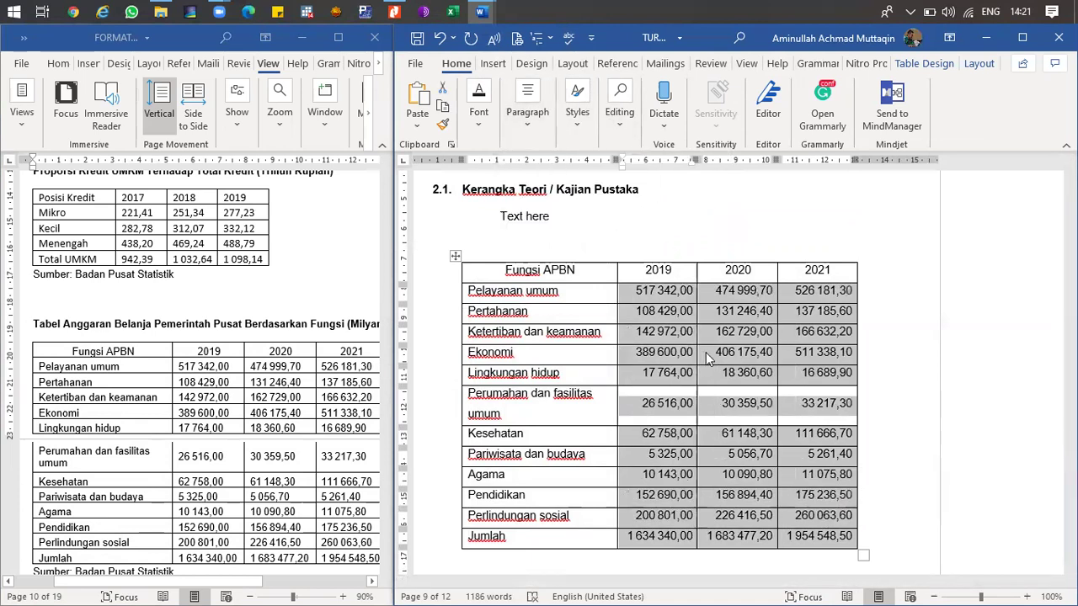
- Copy the budget table's title from the reference document and return to the empty paragraph above the Fungsi APBN table
{"action": "left_click", "coordinate": [542, 250]}
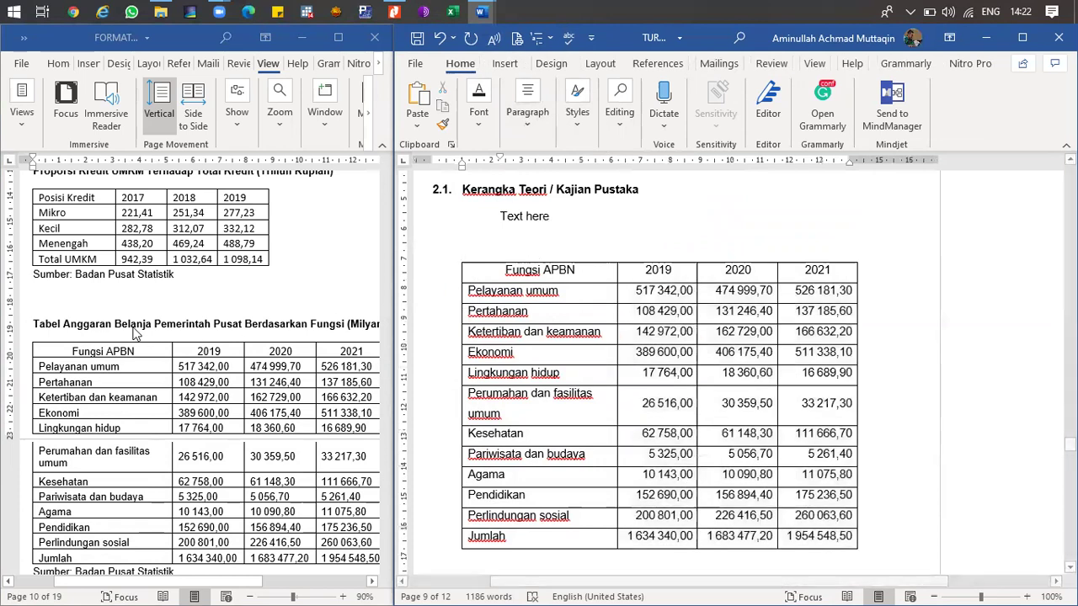
{"action": "left_click", "coordinate": [72, 324]}
{"action": "triple_click", "coordinate": [44, 322]}
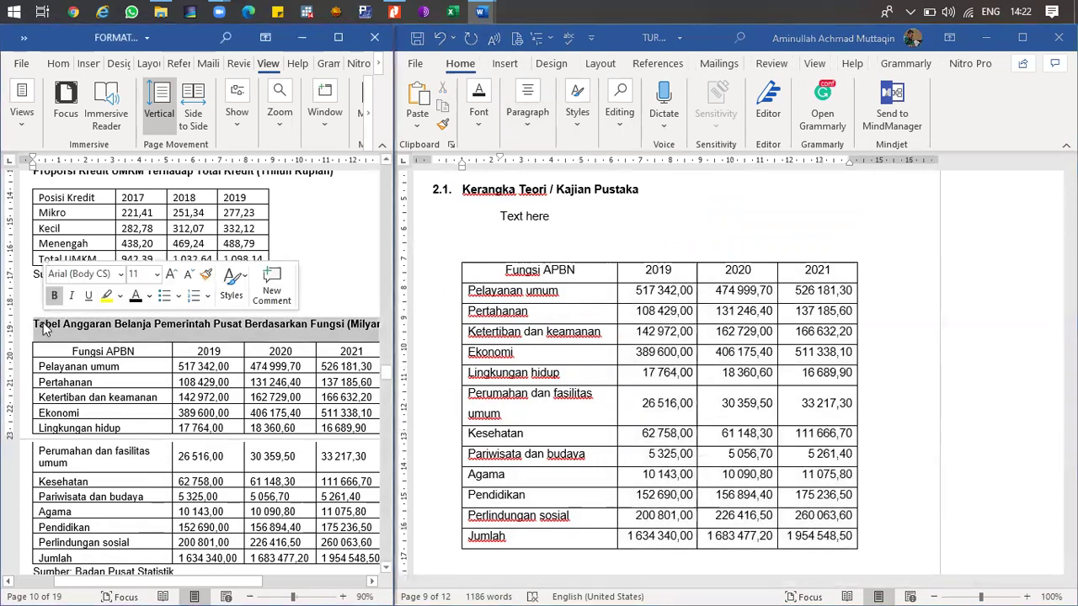
{"action": "double_click", "coordinate": [492, 244]}
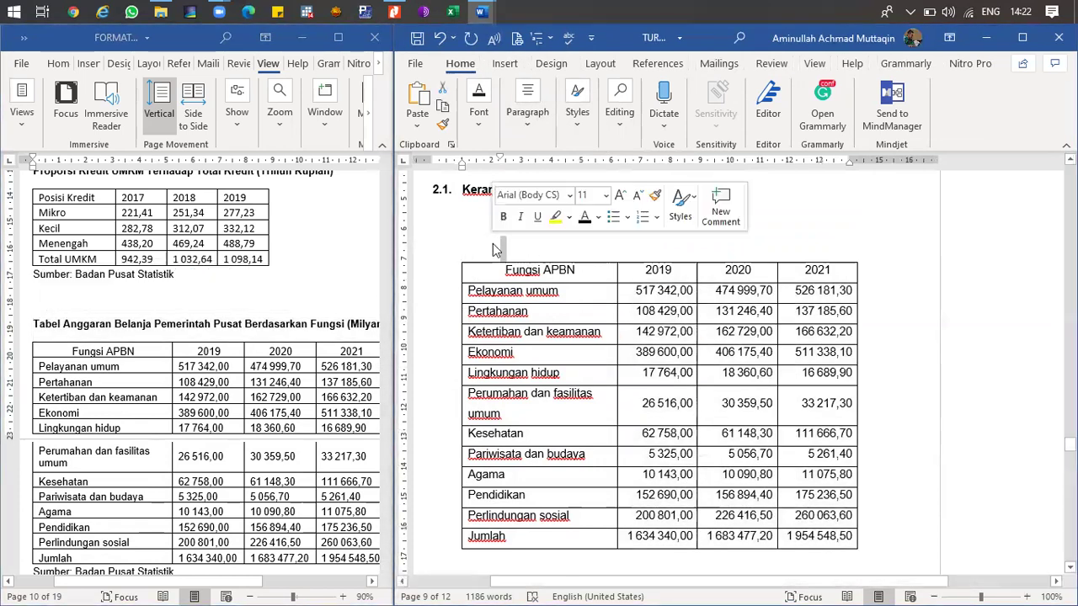
- Insert a caption with the new label "Tabel 2.", adding a colon and "Tabel Anggaran Belanja Pemerintah Pusat Berdasarkan Fungsi (Milyar Rupiah)" after the number
{"action": "left_click", "coordinate": [658, 63]}
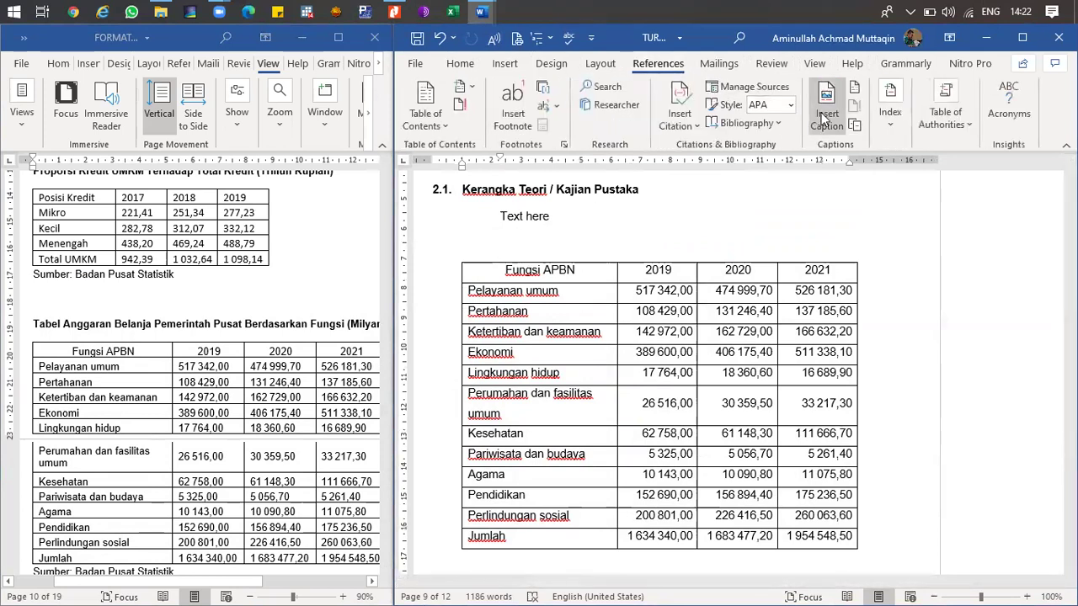
{"action": "left_click", "coordinate": [822, 117]}
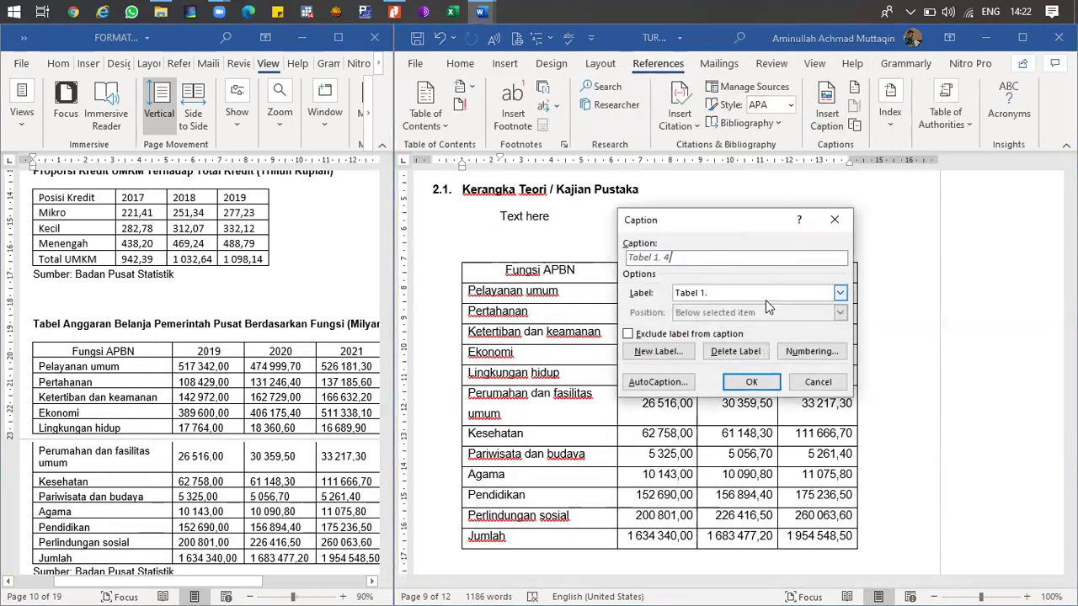
{"action": "left_click", "coordinate": [666, 352]}
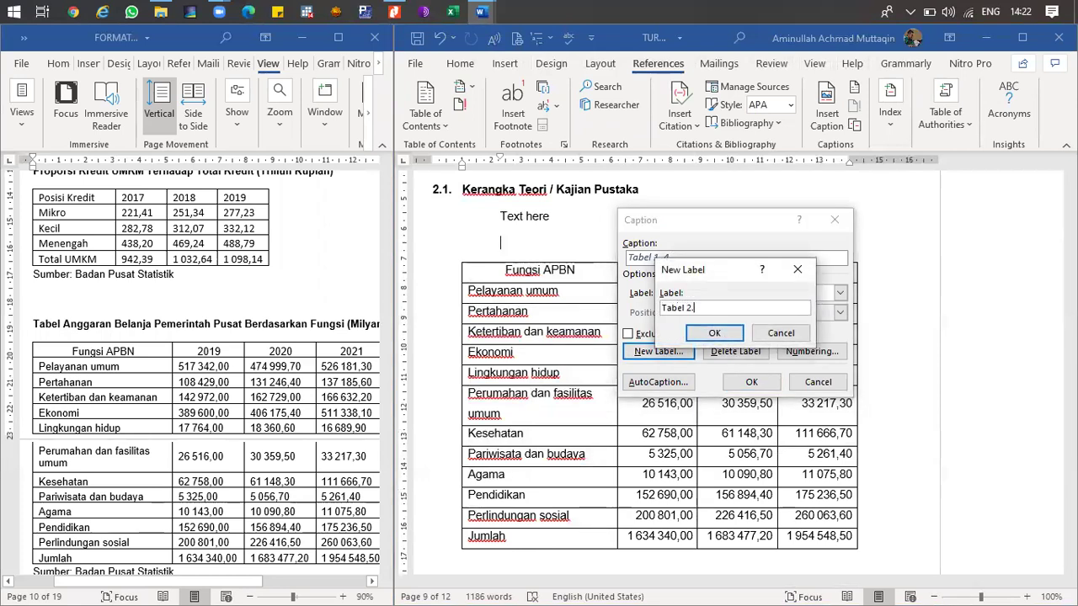
{"action": "left_click", "coordinate": [713, 335]}
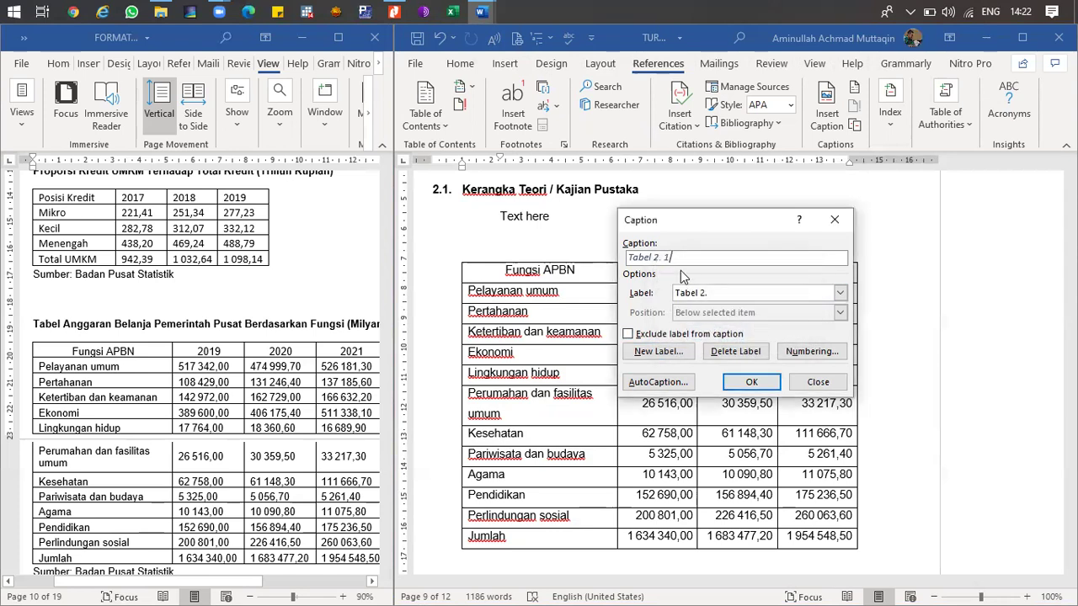
{"action": "type", "text": "Tabel Anggaran Belanja Pemerintah Pusat Berdasarkan Fungsi (Milyar Rupiah)"}
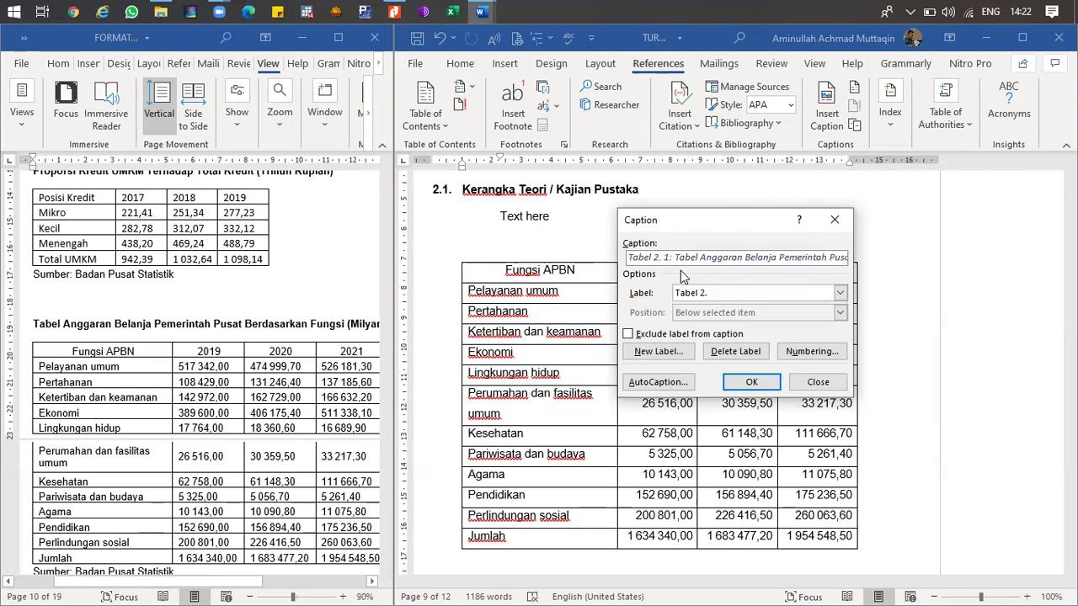
{"action": "left_click", "coordinate": [741, 383]}
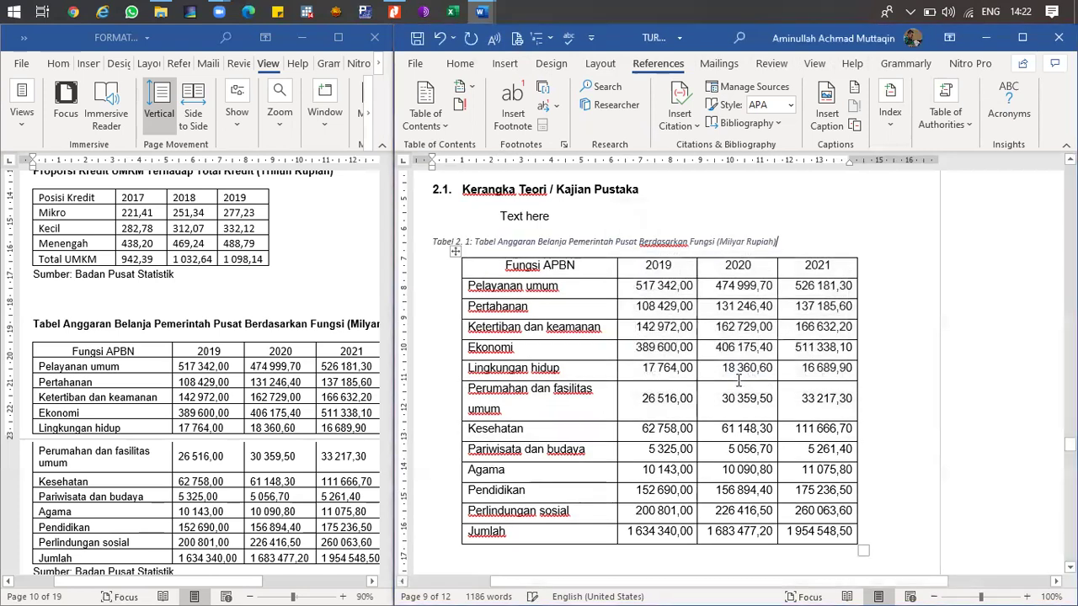
- Remove the italics from the Tabel 2. 1 caption and set it to 11 pt Arial (Body CS)
{"action": "left_click", "coordinate": [415, 250]}
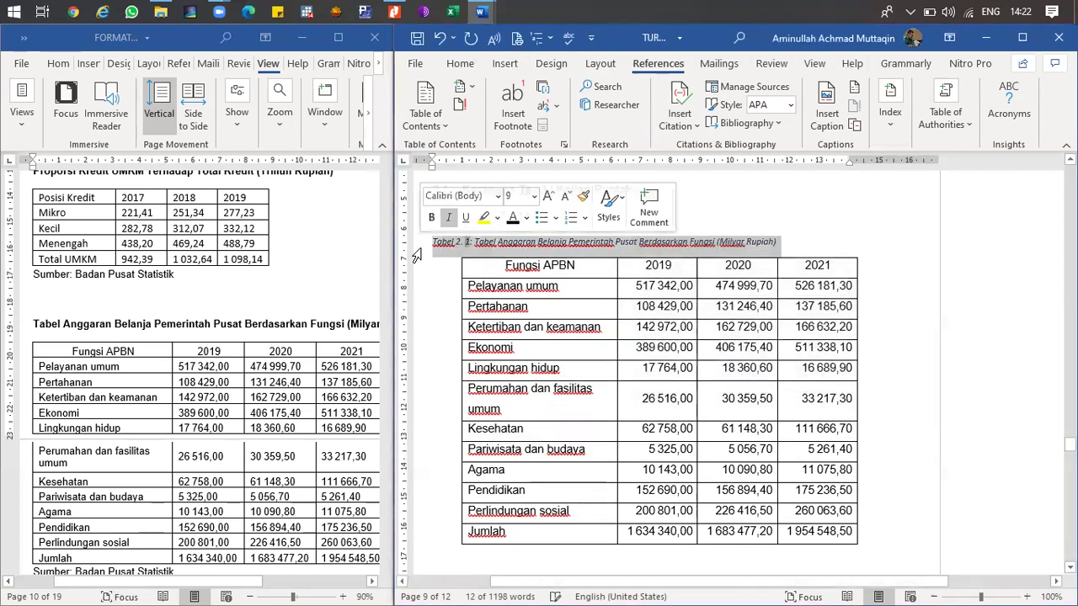
{"action": "left_click", "coordinate": [451, 221]}
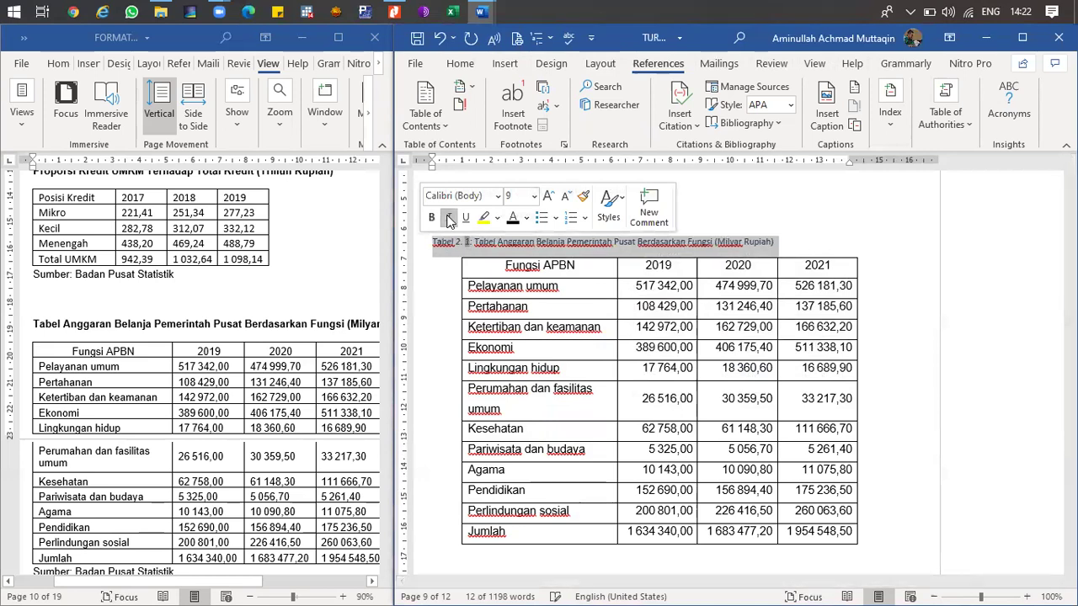
{"action": "left_click", "coordinate": [547, 197]}
{"action": "left_click", "coordinate": [548, 197]}
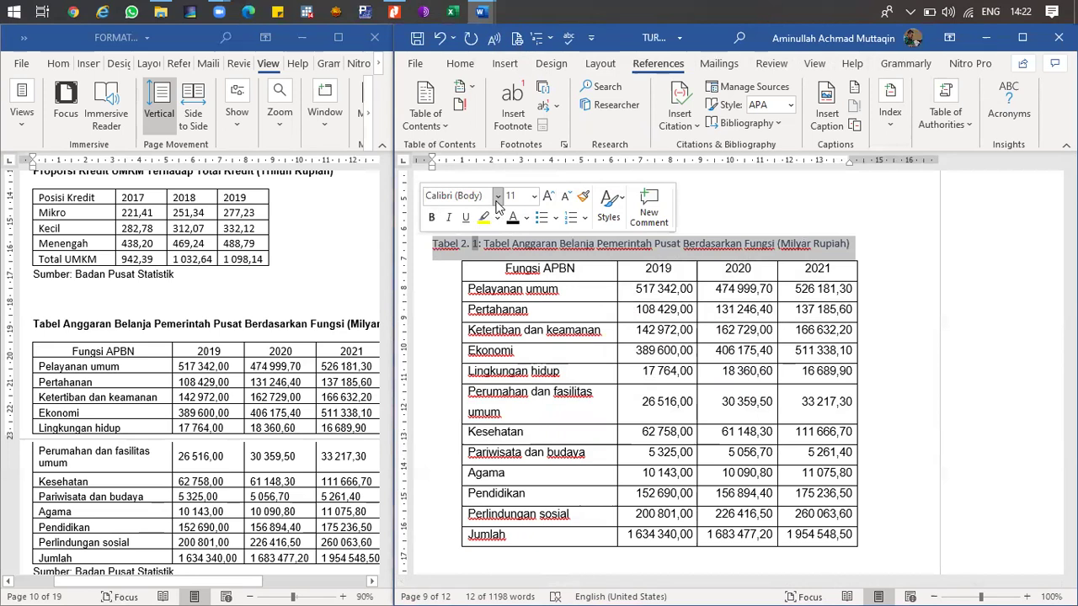
{"action": "left_click", "coordinate": [497, 200]}
{"action": "left_click", "coordinate": [489, 303]}
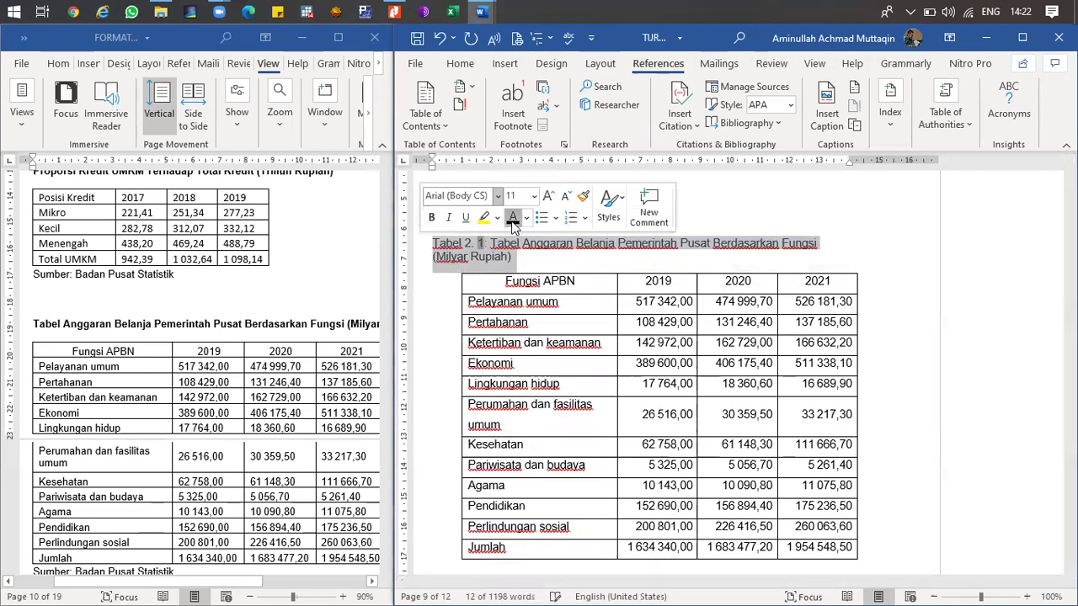
- Make the caption's title text after "Tabel 2. 1:" bold, leaving the label and number regular
{"action": "left_click", "coordinate": [498, 252]}
{"action": "left_click_drag", "start_coordinate": [492, 244], "coordinate": [509, 255]}
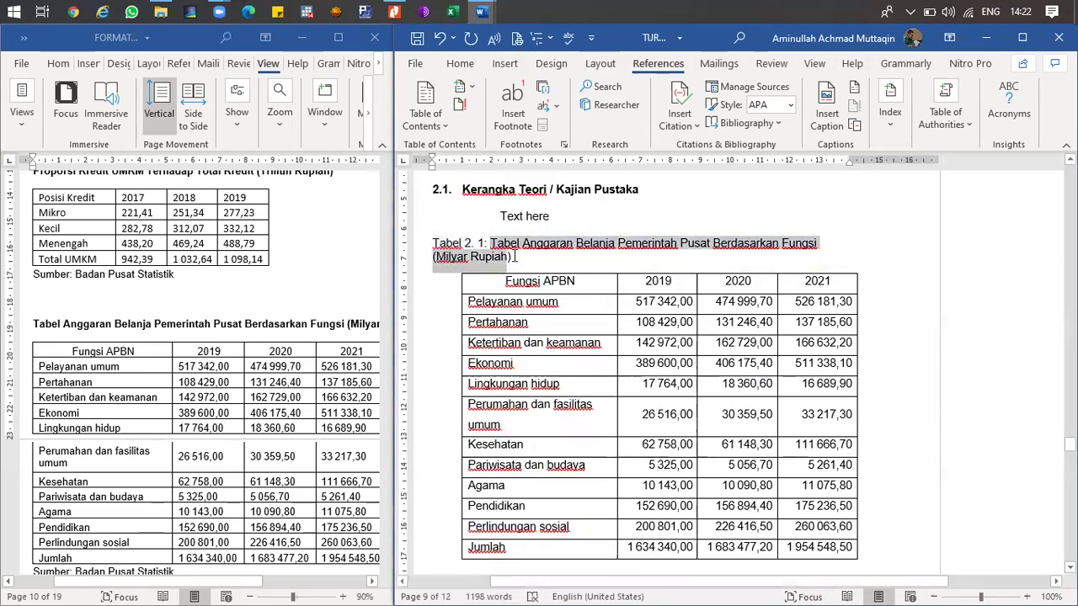
{"action": "key", "text": "ctrl+b"}
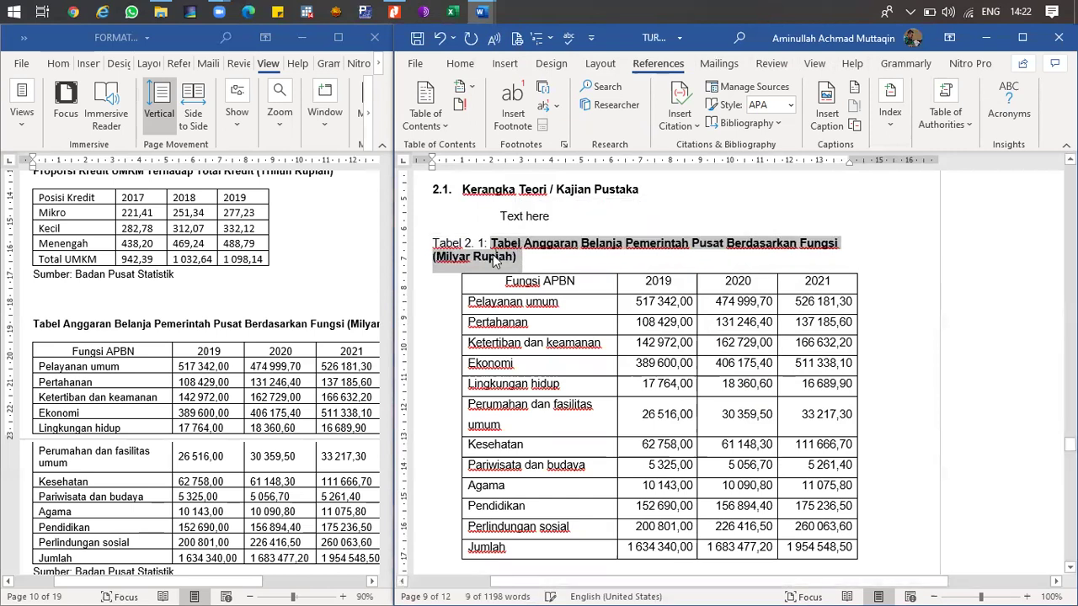
- Indent the Tabel 2. 1 caption to 1 cm and set its hanging indent at 3 cm to align the second line with the title
{"action": "left_click", "coordinate": [428, 243]}
{"action": "left_click_drag", "start_coordinate": [433, 169], "coordinate": [463, 178]}
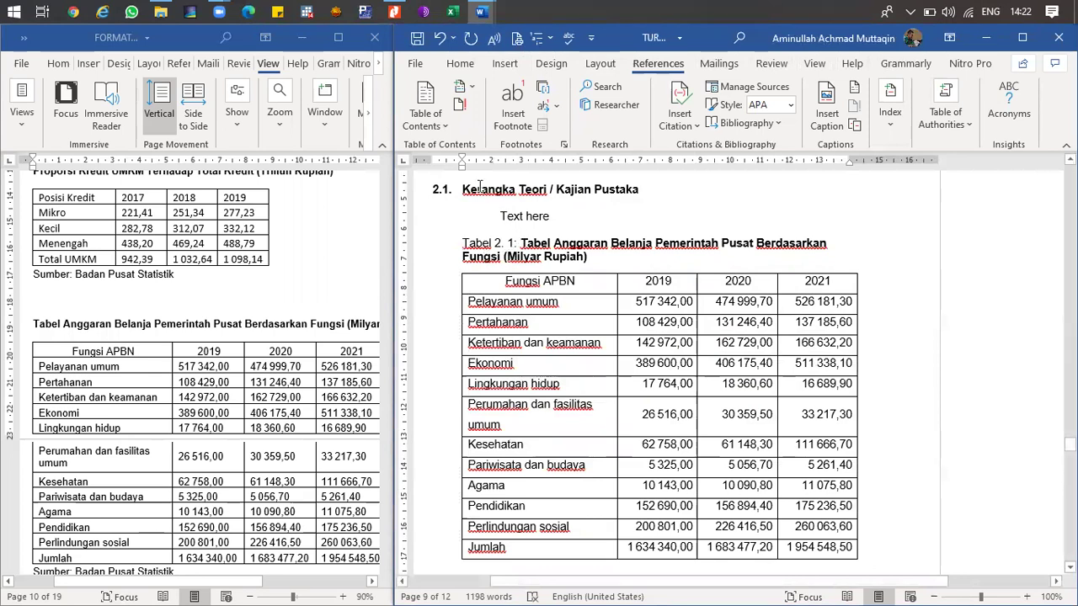
{"action": "mouse_move", "coordinate": [462, 164]}
{"action": "left_mouse_down"}
{"action": "mouse_move", "coordinate": [489, 166]}
{"action": "mouse_move", "coordinate": [462, 173]}
{"action": "left_mouse_up"}
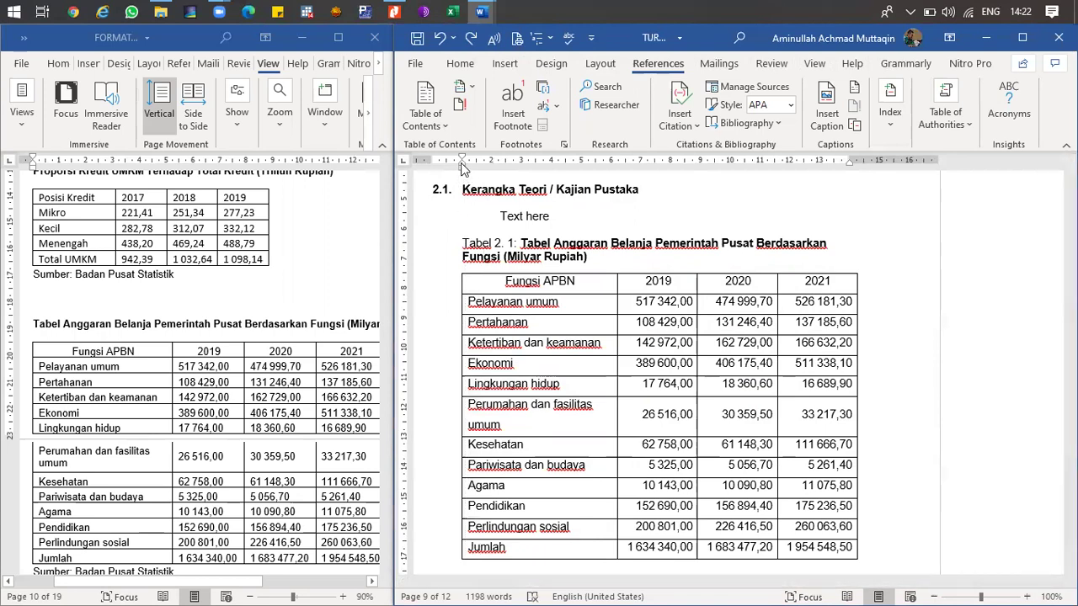
{"action": "left_click_drag", "start_coordinate": [462, 164], "coordinate": [521, 167]}
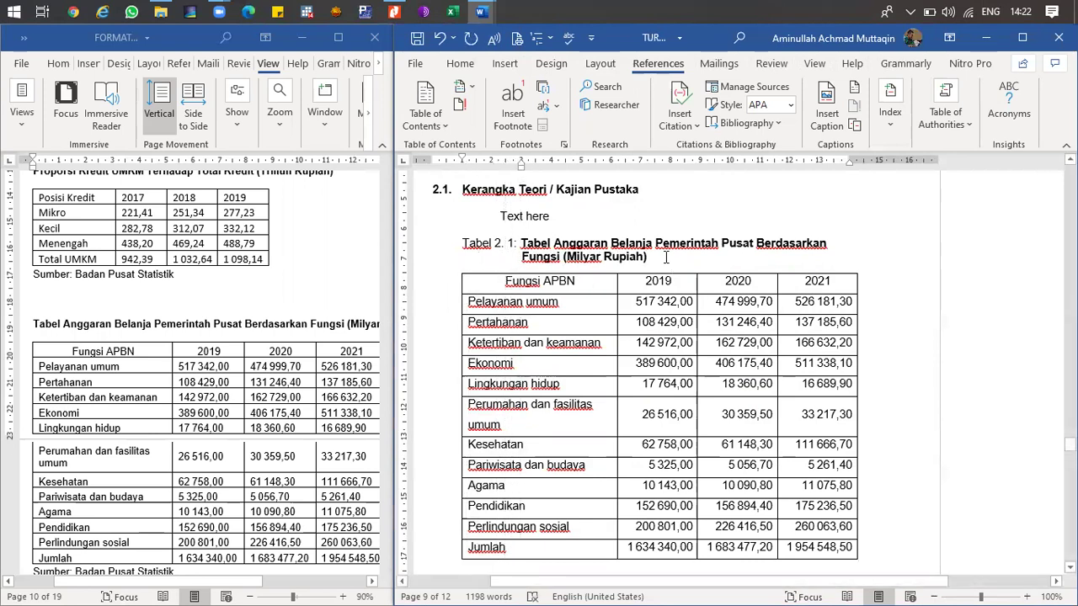
- Add an empty body paragraph under the heading 2.2 Kerangka Pikir, above 2.3 Hipotesis
{"action": "scroll", "coordinate": [639, 326], "scroll_direction": "down", "scroll_amount": 10}
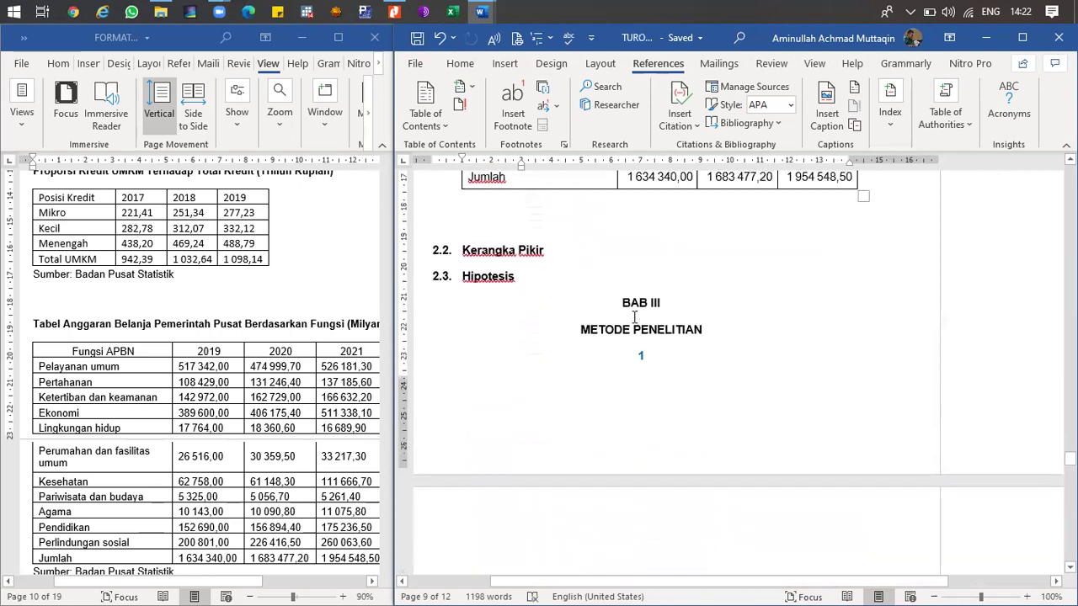
{"action": "scroll", "coordinate": [640, 327], "scroll_direction": "down", "scroll_amount": 3}
{"action": "scroll", "coordinate": [640, 326], "scroll_direction": "up", "scroll_amount": 12}
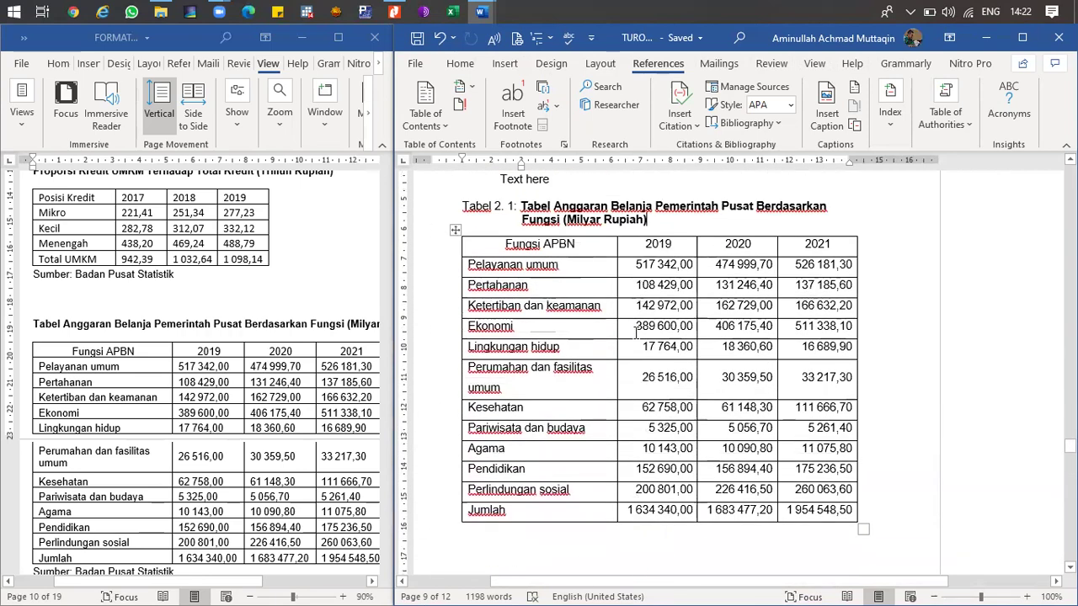
{"action": "scroll", "coordinate": [552, 270], "scroll_direction": "down", "scroll_amount": 4}
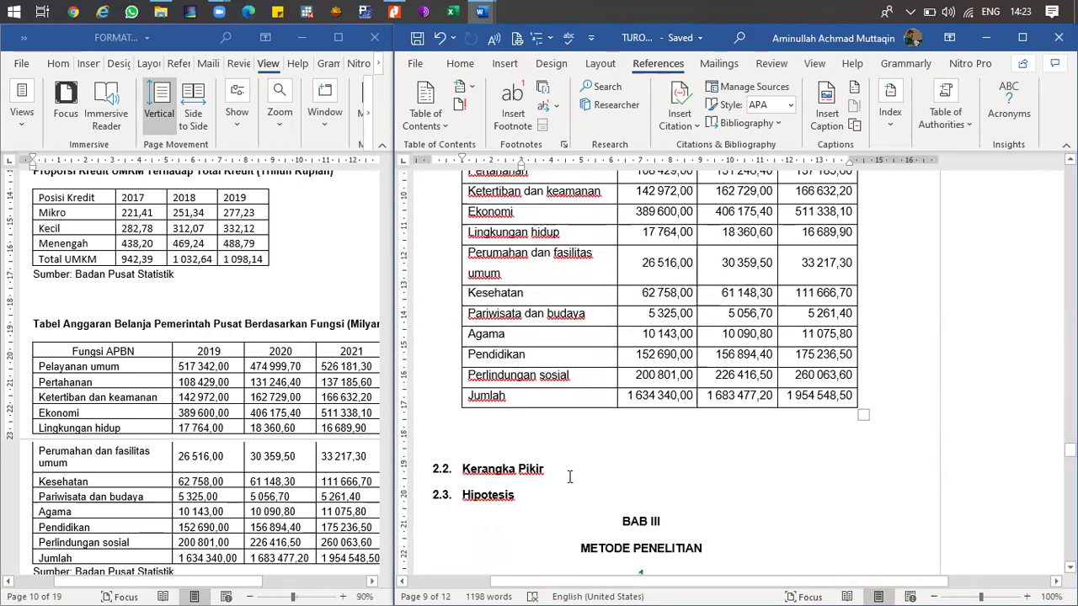
{"action": "left_click", "coordinate": [533, 441]}
{"action": "key", "text": "Return"}
{"action": "key", "text": "BackSpace"}
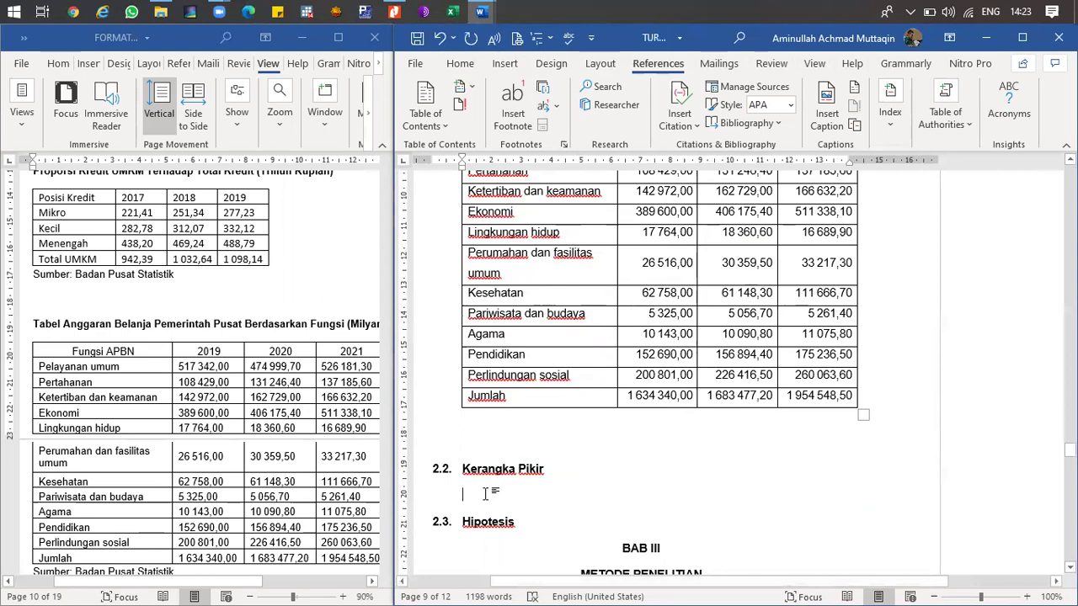
- Give the new paragraph under 2.2 a first-line indent, enter "Text here" and start another line below it
{"action": "left_click", "coordinate": [460, 64]}
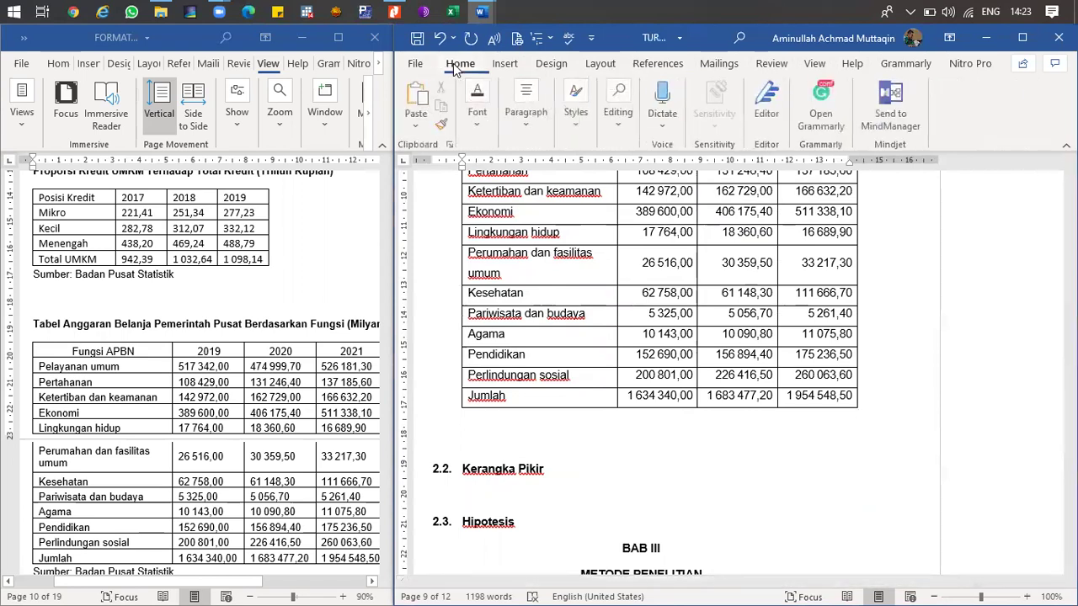
{"action": "left_click", "coordinate": [479, 117]}
{"action": "left_click", "coordinate": [521, 131]}
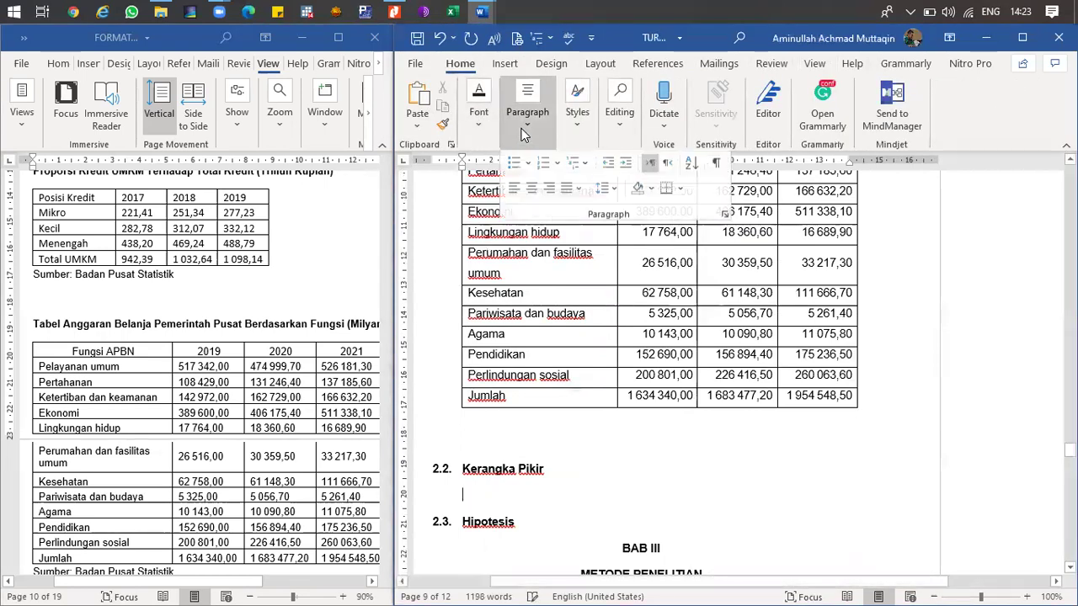
{"action": "left_click", "coordinate": [724, 218]}
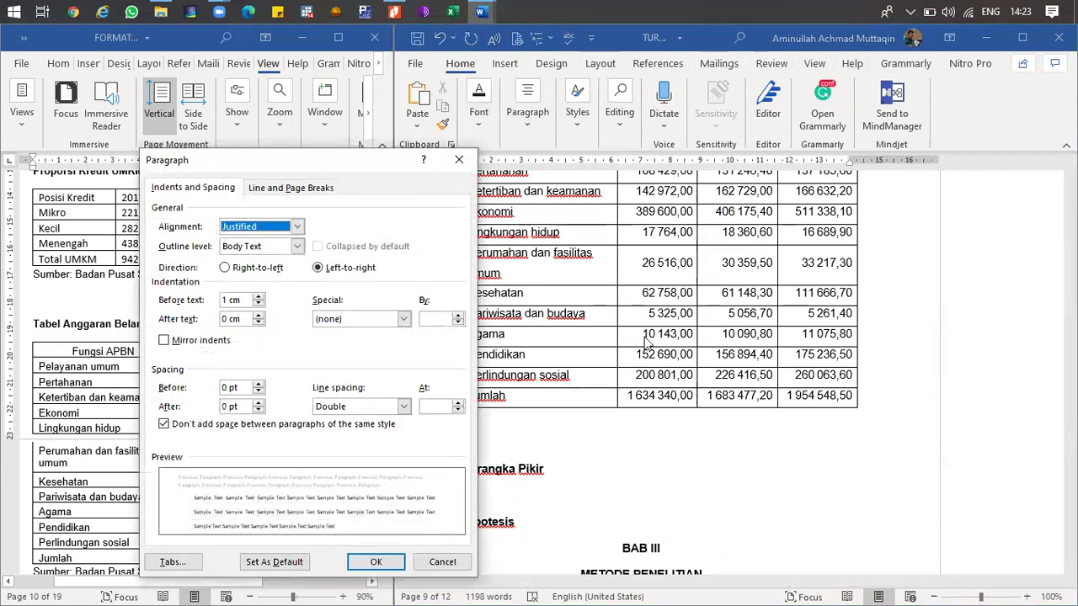
{"action": "left_click", "coordinate": [403, 319]}
{"action": "left_click", "coordinate": [398, 341]}
{"action": "left_click", "coordinate": [376, 562]}
{"action": "type", "text": "Text here"}
{"action": "key", "text": "Return"}
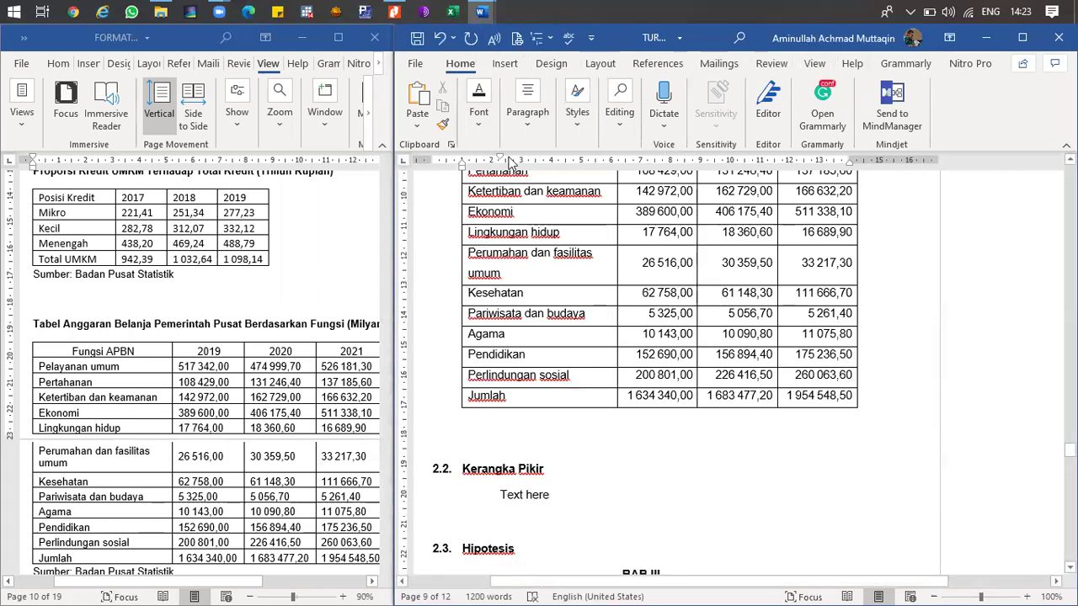
- Insert a caption below the section 2.2 text with the label "Tabel 2.", adding ": Pertumbuhan Penduduk" after the number
{"action": "left_click", "coordinate": [657, 63]}
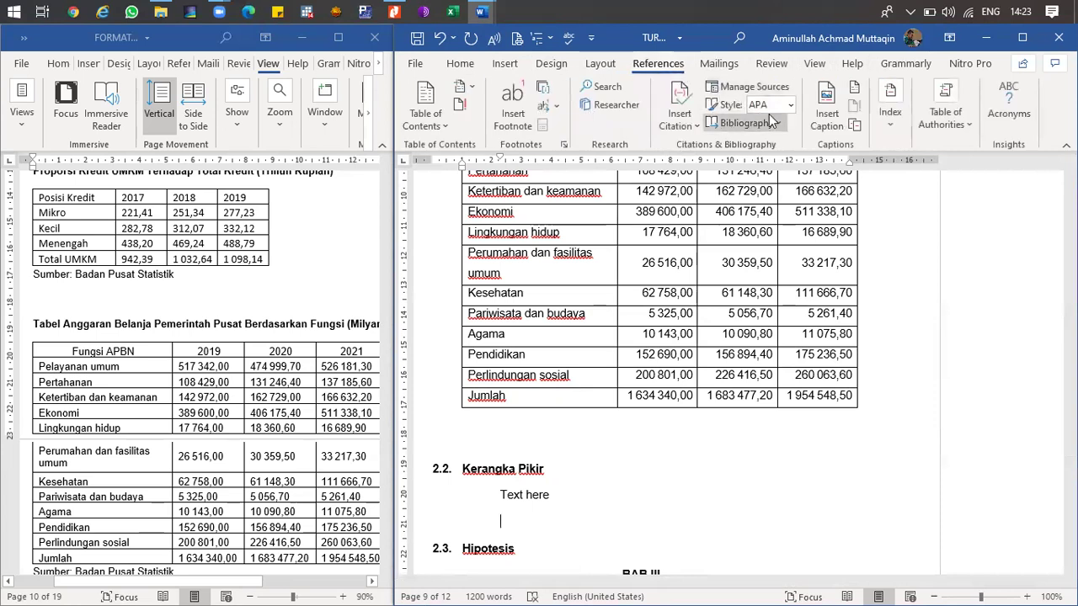
{"action": "left_click", "coordinate": [827, 108]}
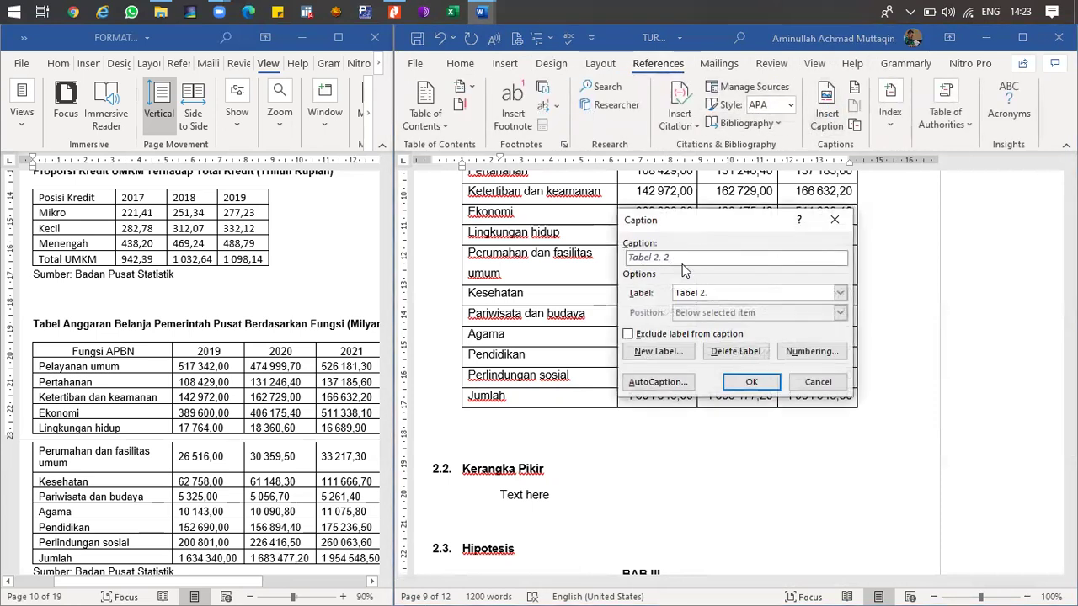
{"action": "type", "text": ": Pertumbuhan Penduduk"}
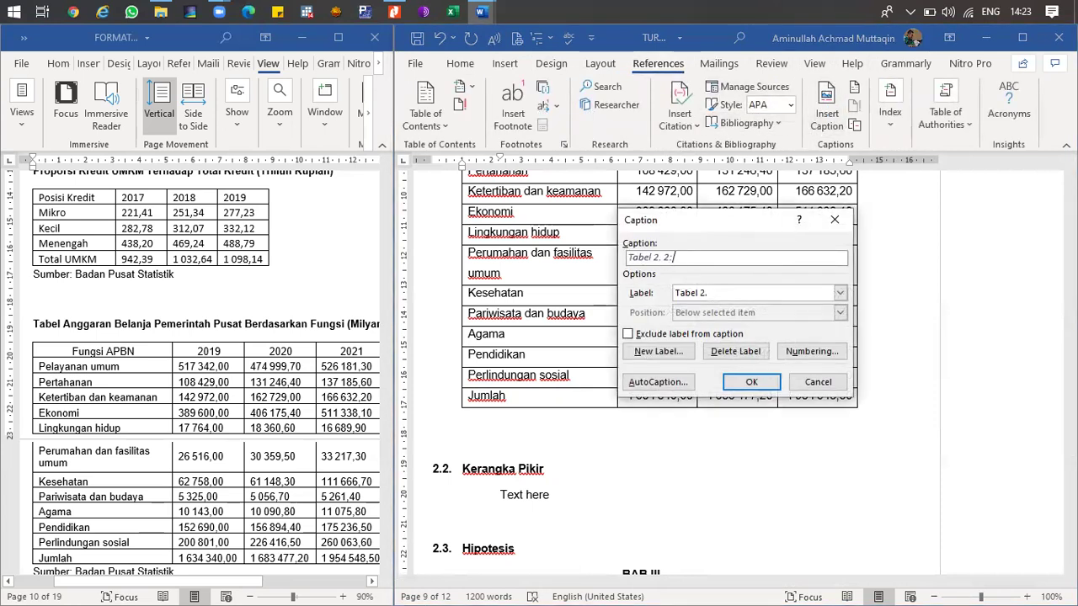
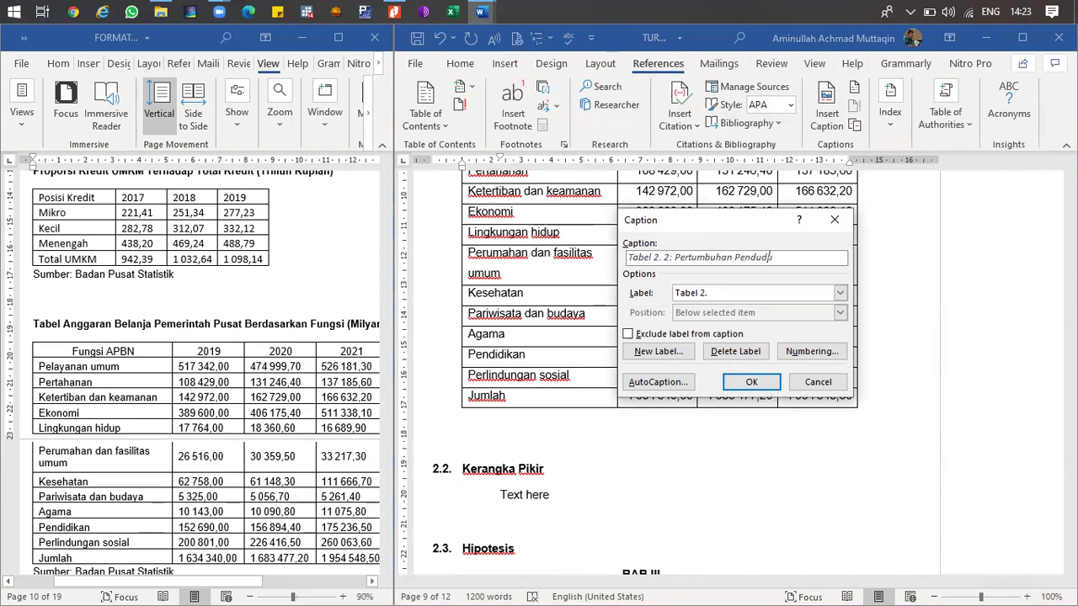
{"action": "left_click", "coordinate": [751, 382]}
- Indent the whole Tabel 2. 2 caption to 1 cm so it aligns with the heading text
{"action": "scroll", "coordinate": [465, 452], "scroll_direction": "down", "scroll_amount": 2}
{"action": "left_click", "coordinate": [412, 409]}
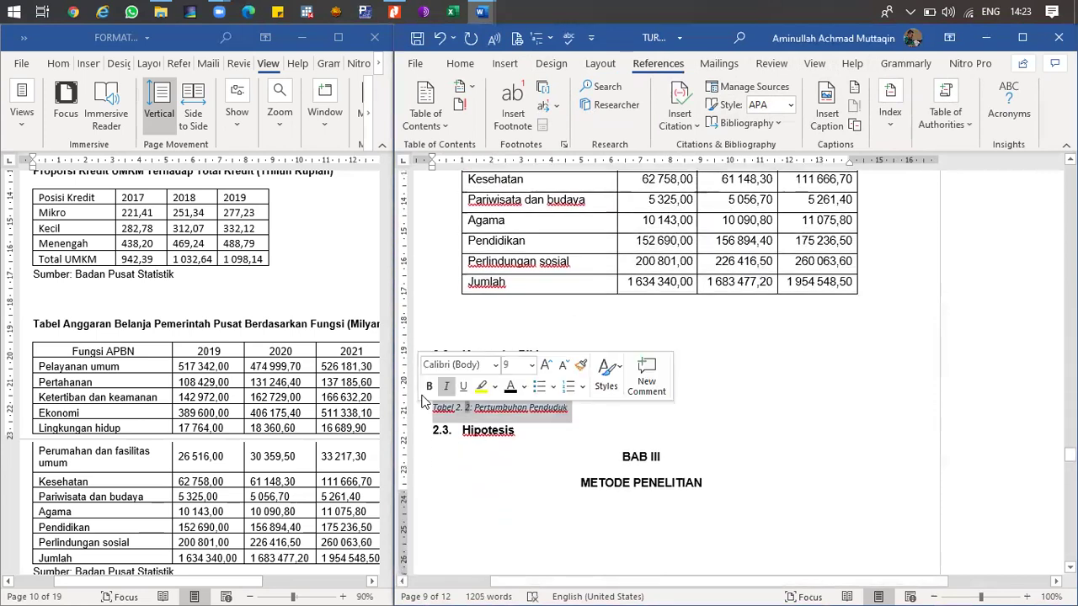
{"action": "left_click_drag", "start_coordinate": [436, 172], "coordinate": [462, 174]}
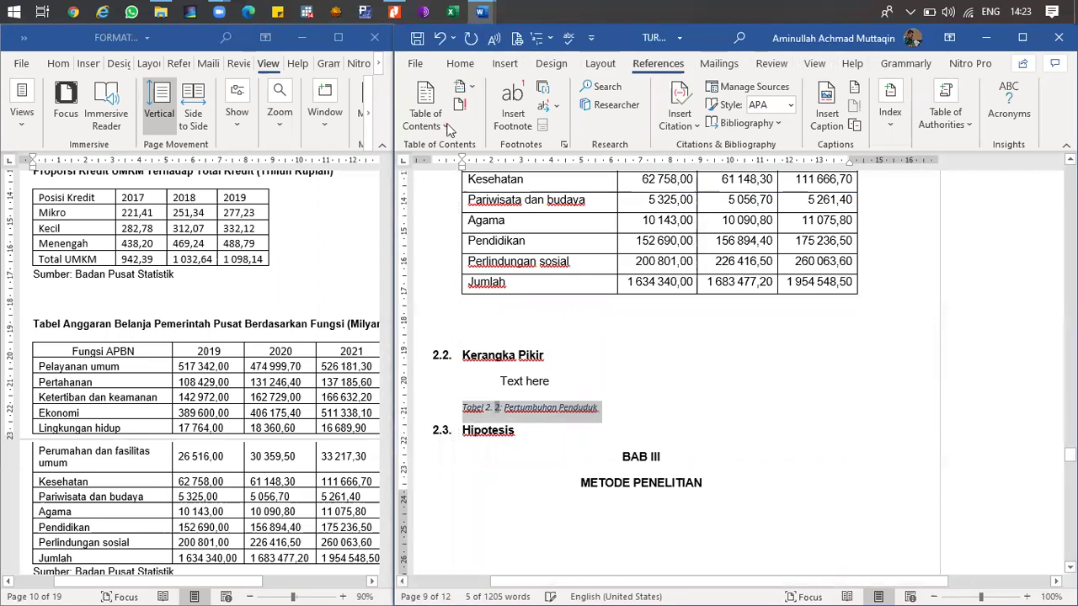
- Change the Tabel 2. 2 caption's font to Arial and remove its italics
{"action": "left_click", "coordinate": [464, 66]}
{"action": "left_click", "coordinate": [479, 105]}
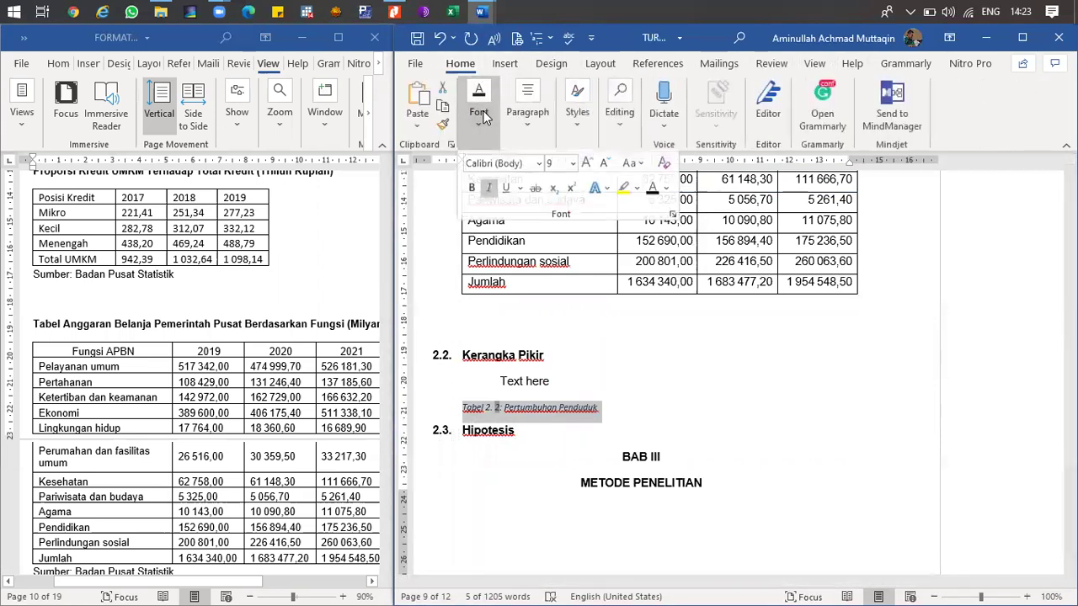
{"action": "left_click", "coordinate": [528, 165]}
{"action": "type", "text": "Arial"}
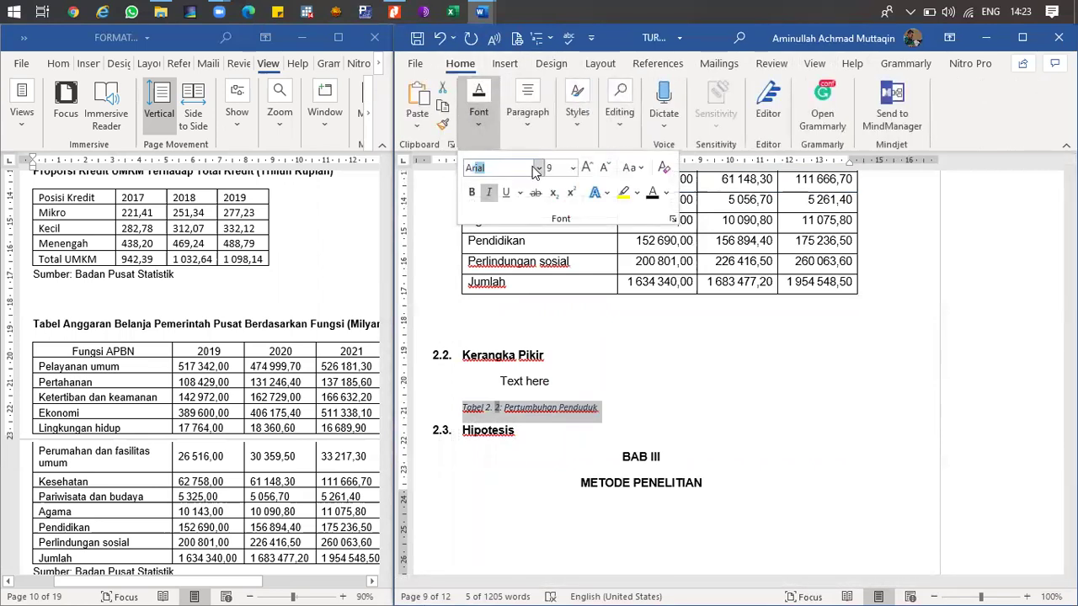
{"action": "left_click", "coordinate": [563, 170]}
{"action": "type", "text": "11"}
{"action": "left_click", "coordinate": [490, 193]}
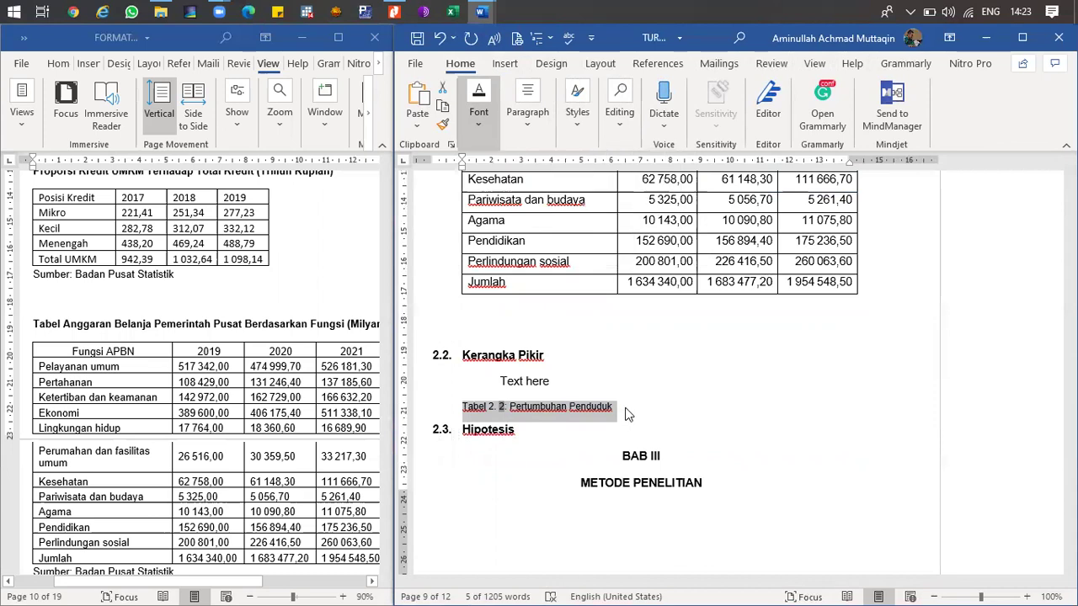
- Set the Tabel 2. 2 caption's font size to 11 pt
{"action": "left_click", "coordinate": [524, 361]}
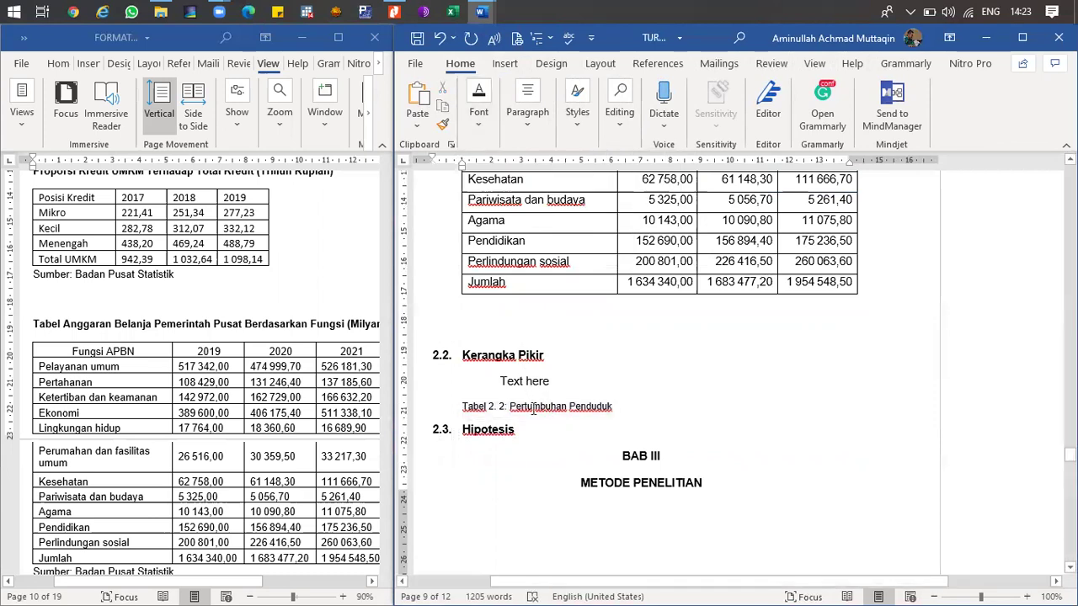
{"action": "left_click", "coordinate": [451, 405]}
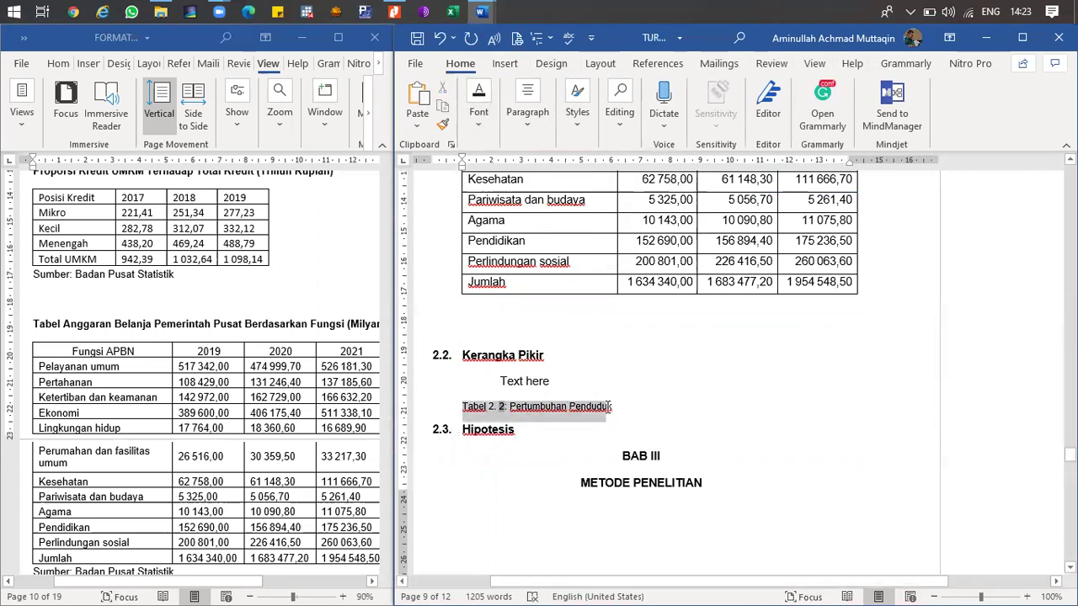
{"action": "left_click", "coordinate": [698, 359]}
{"action": "type", "text": "11"}
{"action": "key", "text": "Return"}
{"action": "left_click", "coordinate": [596, 412]}
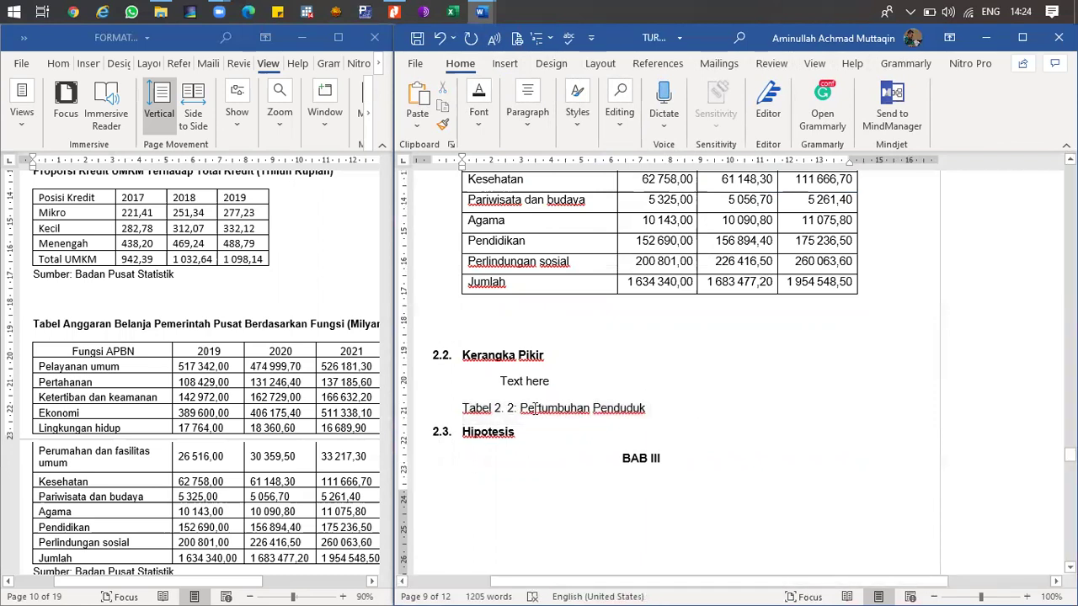
- Make the caption title "Pertumbuhan Penduduk" bold, leaving the label and number regular
{"action": "left_click_drag", "start_coordinate": [534, 408], "coordinate": [644, 409]}
{"action": "left_click", "coordinate": [639, 385]}
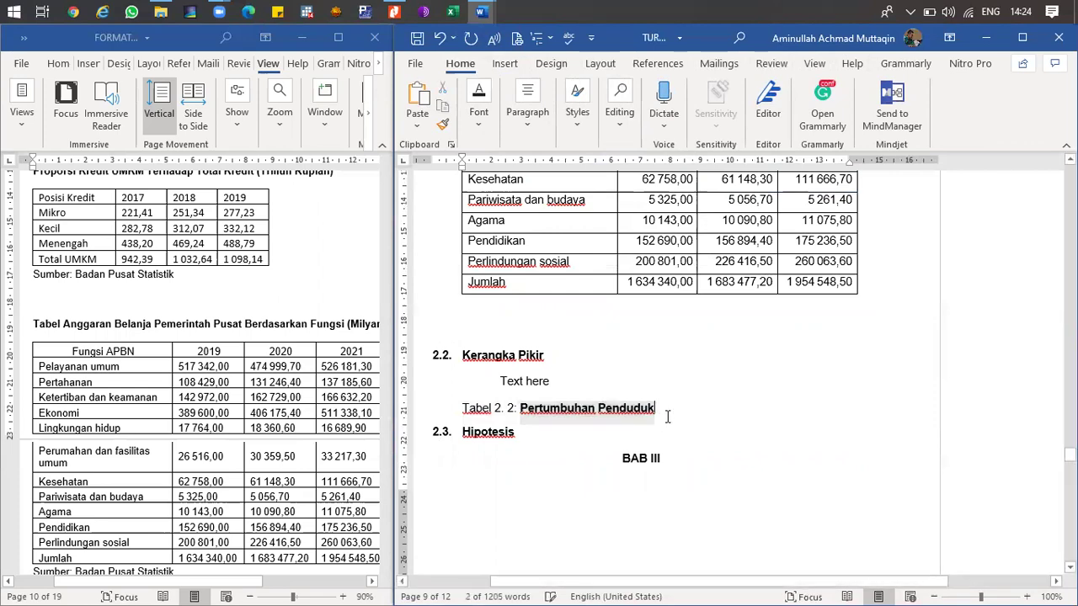
{"action": "left_click", "coordinate": [667, 416]}
- Add an empty paragraph at the end of section 3.3, directly above heading 3.4
{"action": "scroll", "coordinate": [662, 388], "scroll_direction": "down", "scroll_amount": 15}
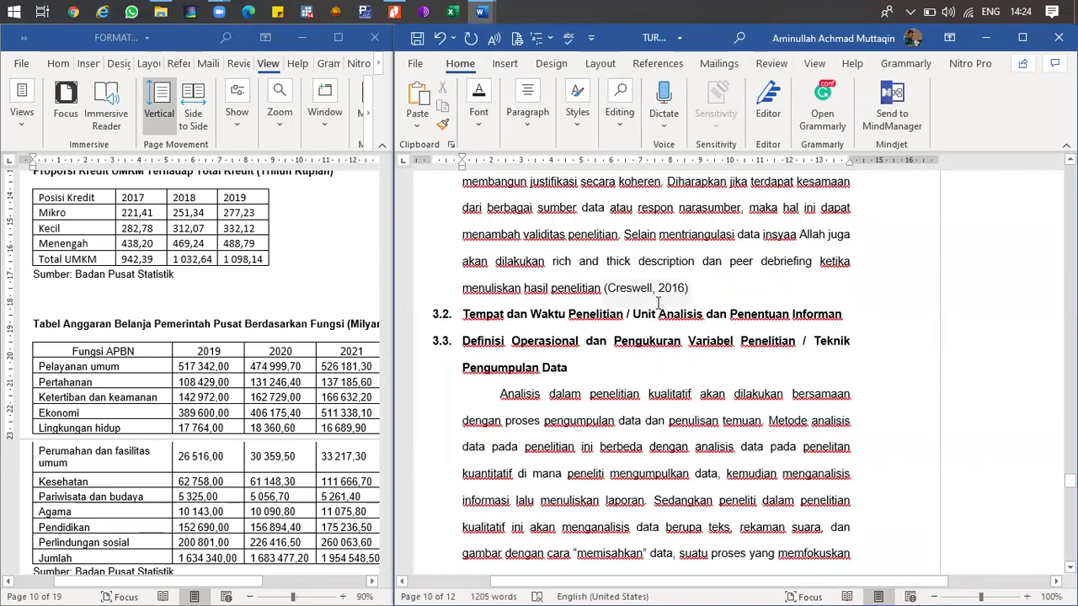
{"action": "scroll", "coordinate": [659, 308], "scroll_direction": "down", "scroll_amount": 10}
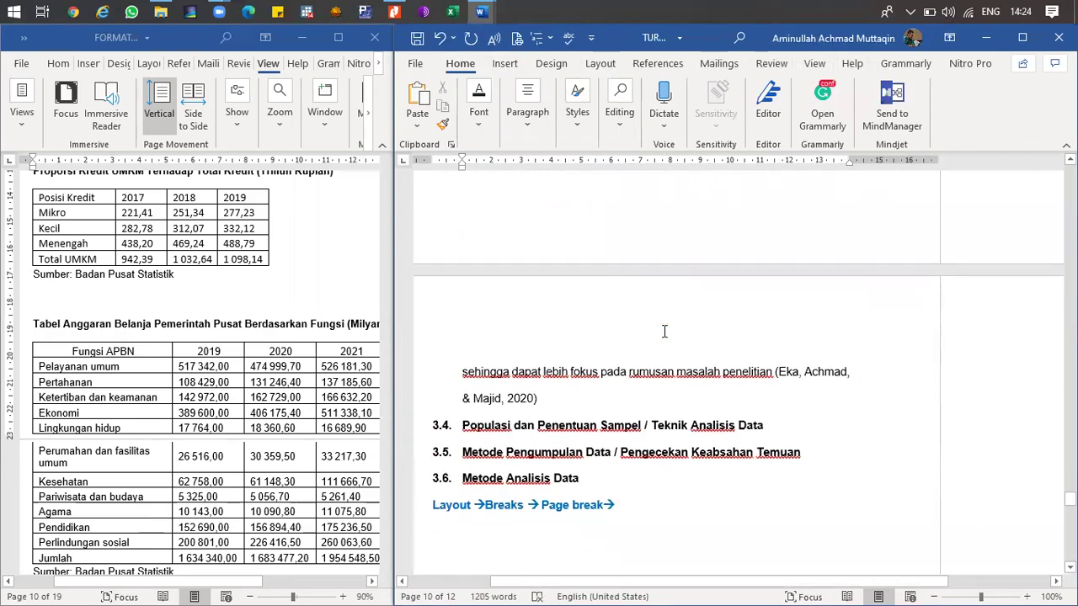
{"action": "scroll", "coordinate": [596, 286], "scroll_direction": "down", "scroll_amount": 7}
{"action": "scroll", "coordinate": [594, 286], "scroll_direction": "up", "scroll_amount": 2}
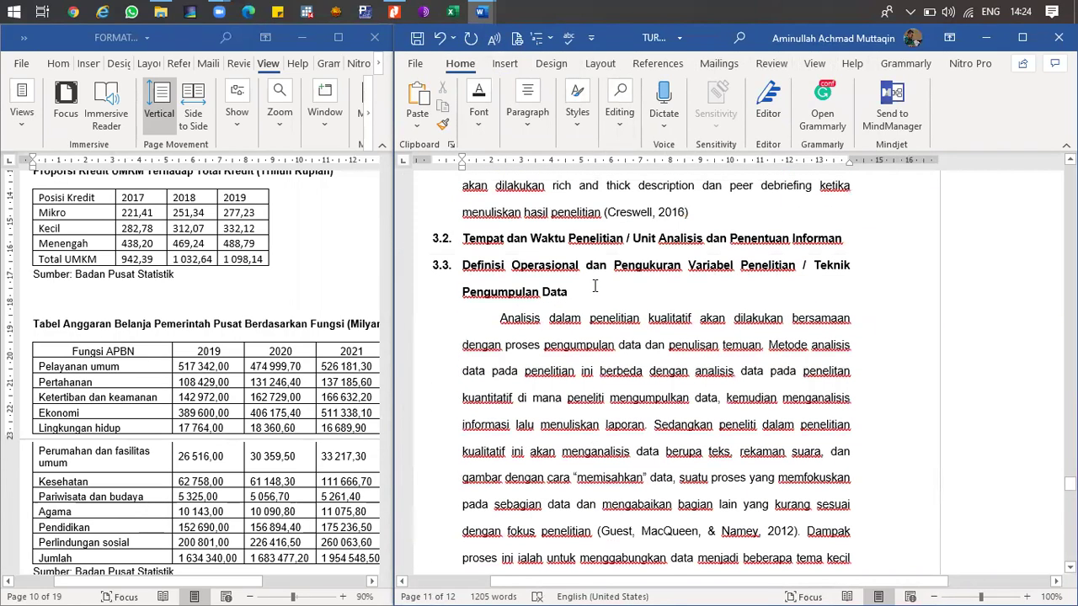
{"action": "scroll", "coordinate": [595, 292], "scroll_direction": "down", "scroll_amount": 7}
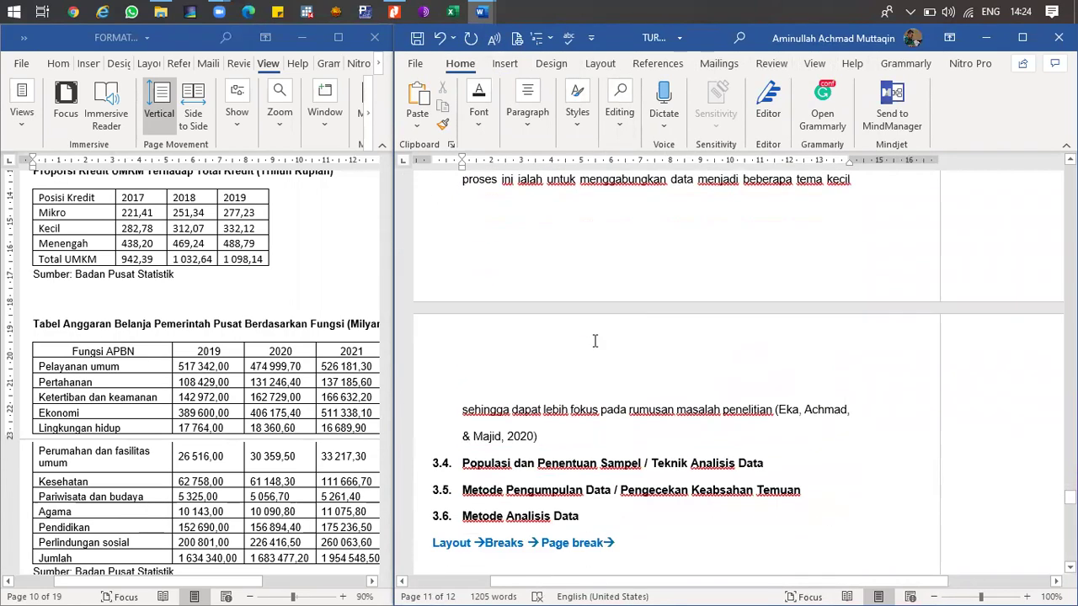
{"action": "left_click", "coordinate": [585, 361]}
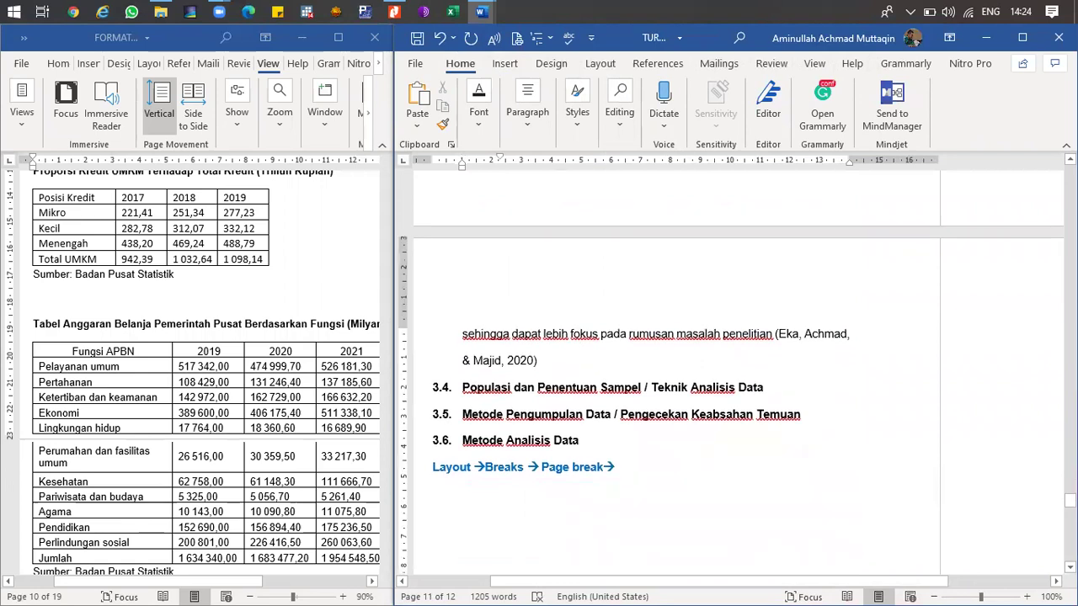
{"action": "key", "text": "Return"}
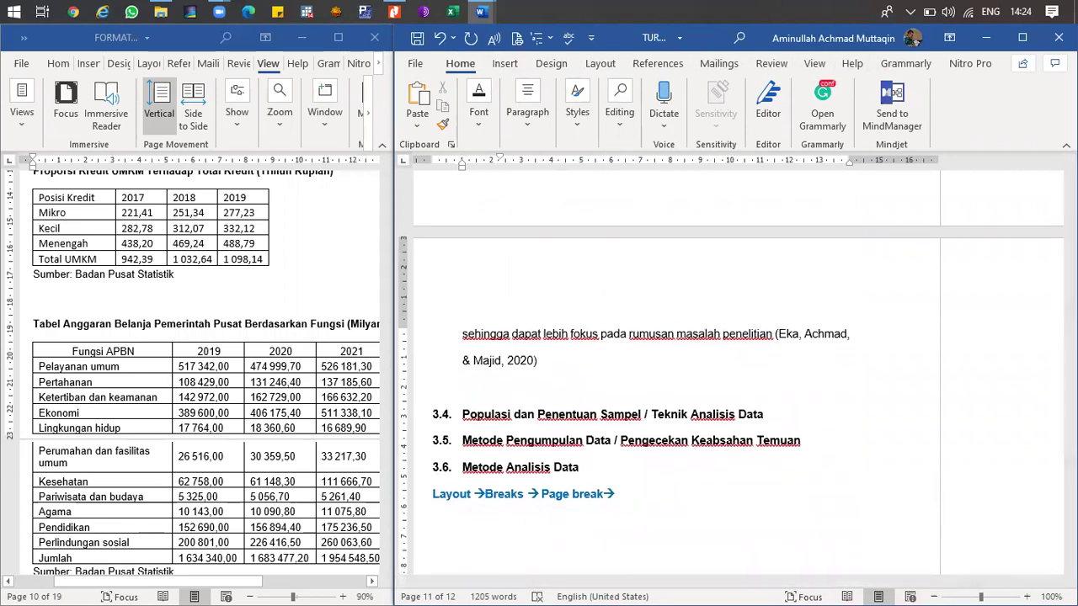
- Insert a caption at the end of section 3.3 with the new label "Tabel 3.", adding ": Sumber Data" after the number
{"action": "left_click", "coordinate": [527, 123]}
{"action": "left_click", "coordinate": [657, 64]}
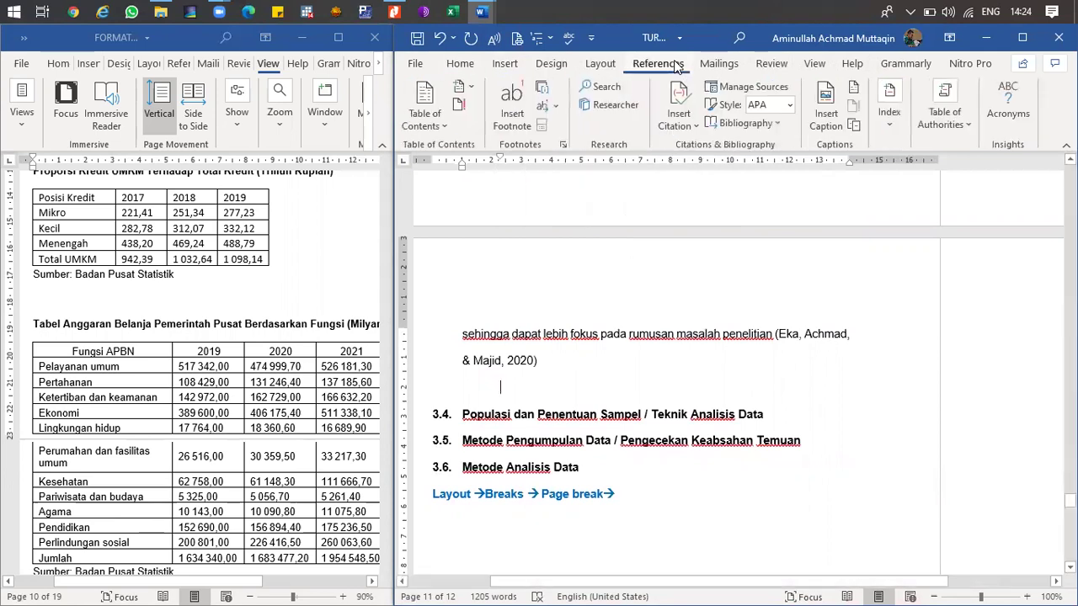
{"action": "left_click", "coordinate": [686, 127]}
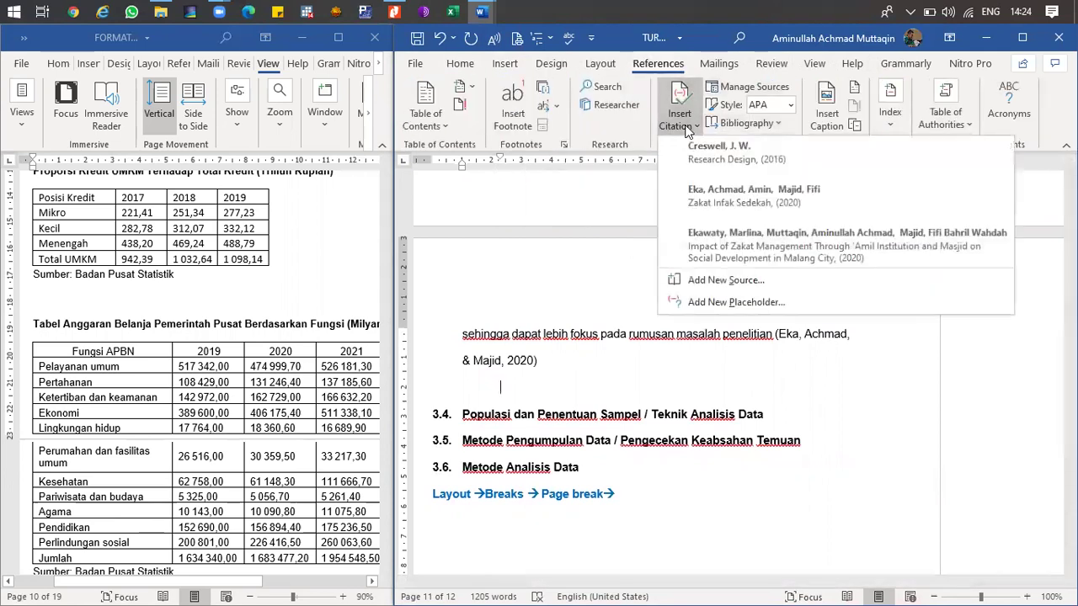
{"action": "left_click", "coordinate": [811, 122]}
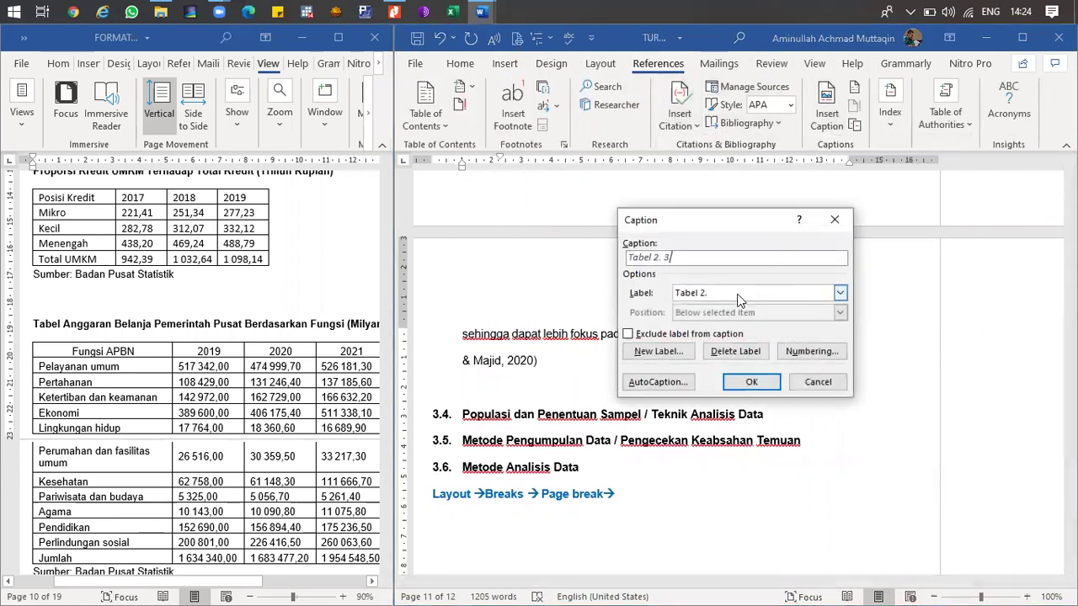
{"action": "left_click", "coordinate": [661, 351]}
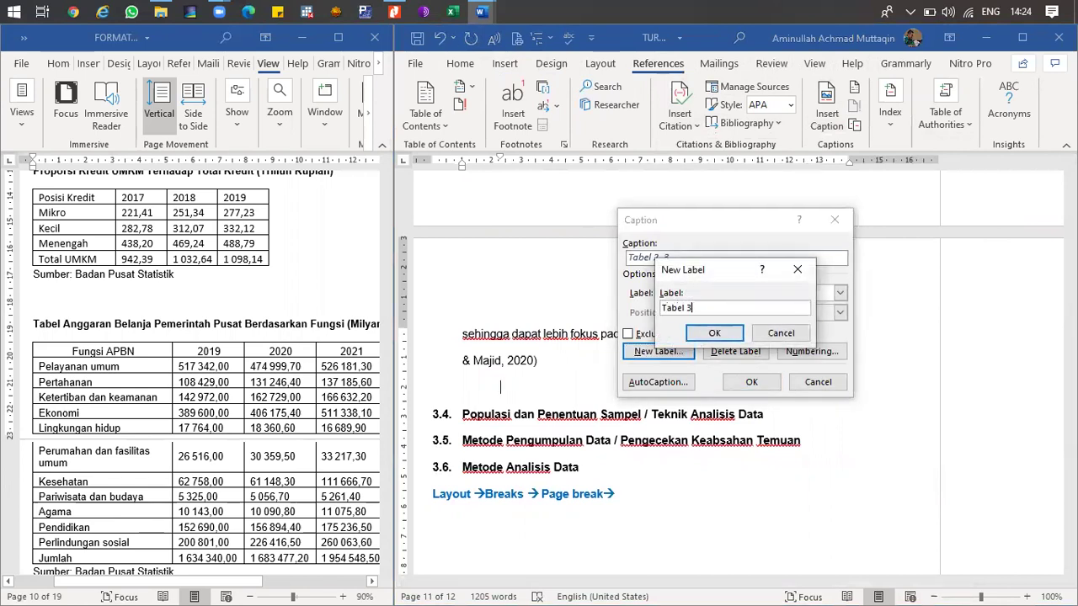
{"action": "type", "text": "Tabel 3."}
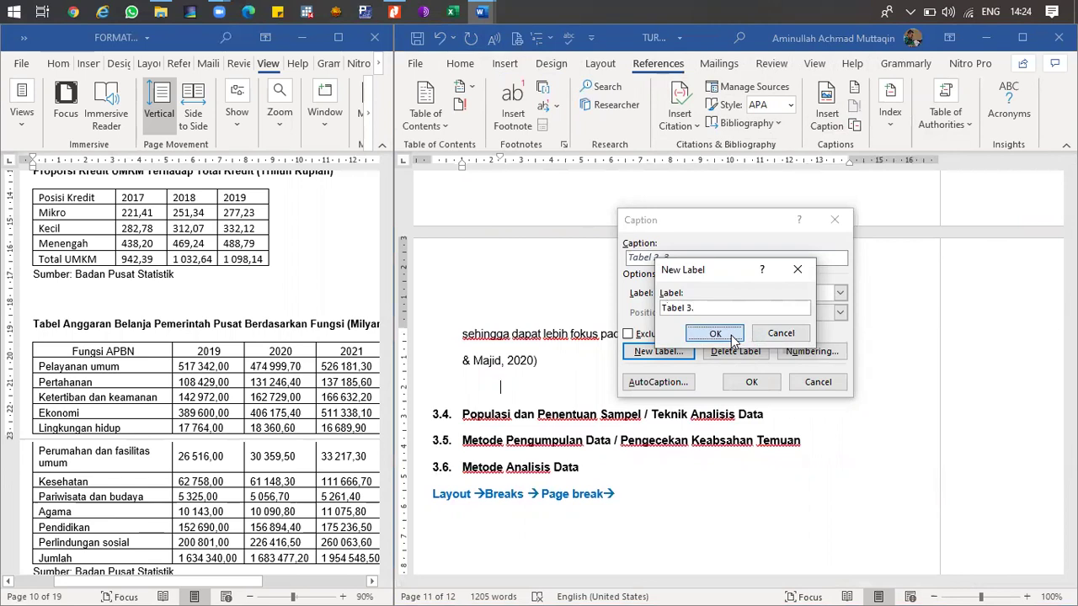
{"action": "left_click", "coordinate": [714, 334]}
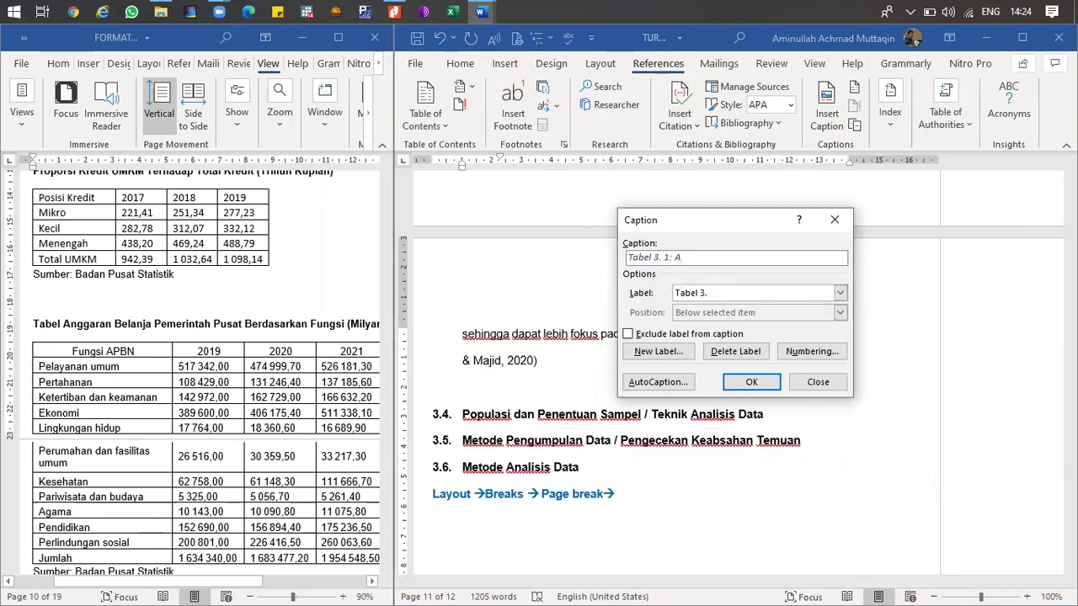
{"action": "key", "text": "BackSpace"}
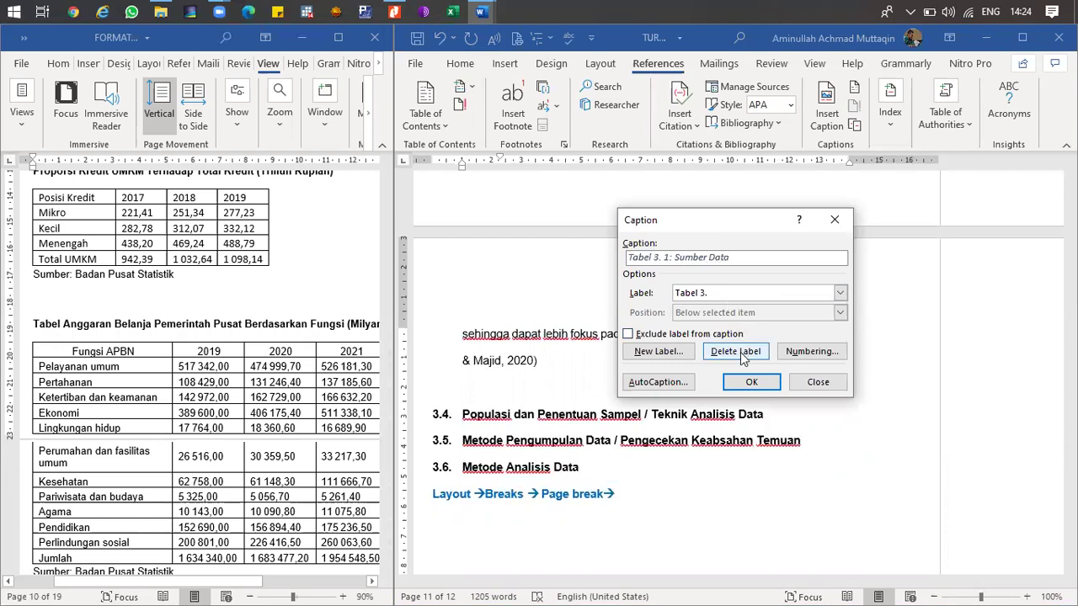
{"action": "left_click", "coordinate": [751, 381]}
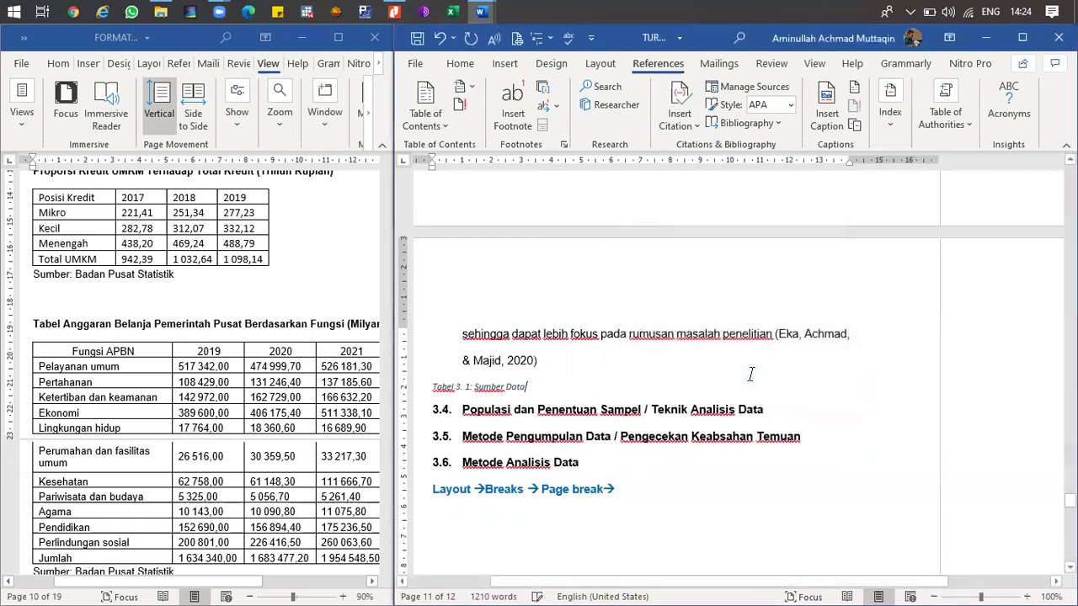
- Indent the Tabel 3. 1 caption 1 cm from the left margin and set its font to Arial (Body CS), 11 pt
{"action": "left_click", "coordinate": [415, 395]}
{"action": "left_click_drag", "start_coordinate": [431, 165], "coordinate": [462, 173]}
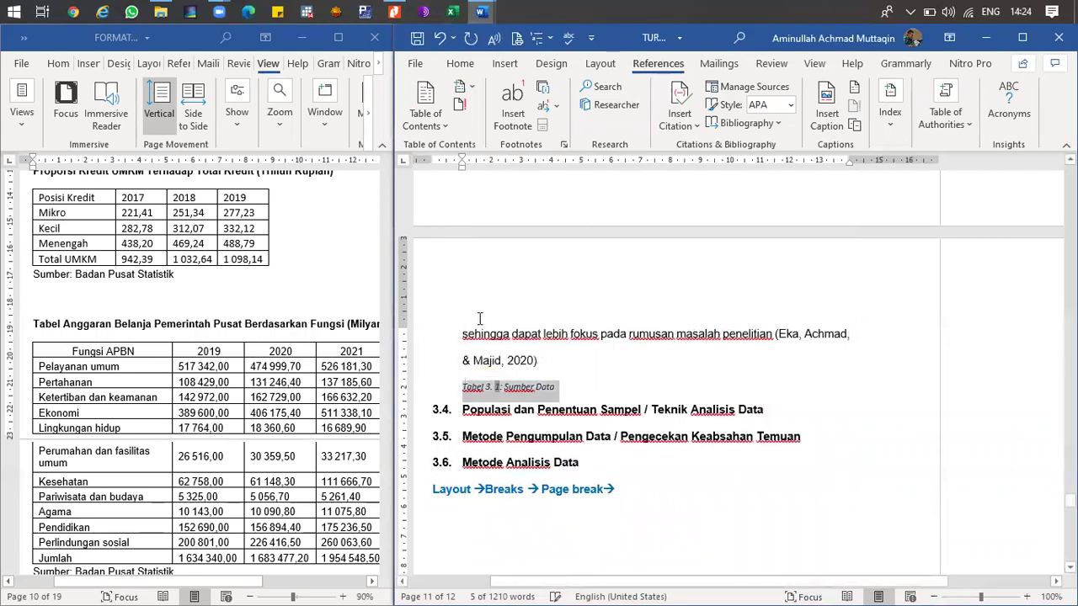
{"action": "left_click", "coordinate": [460, 64]}
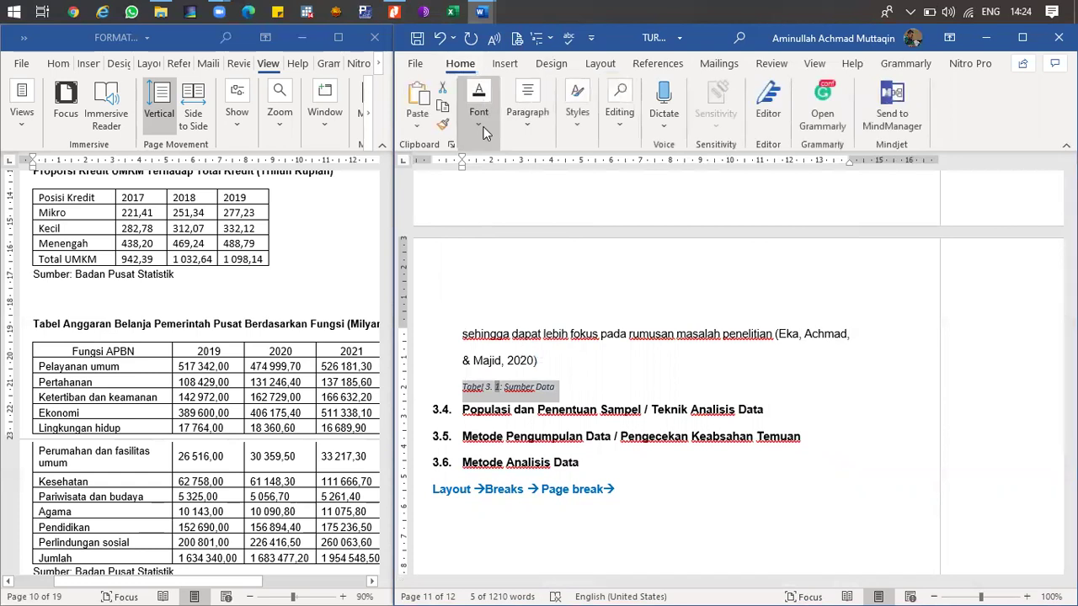
{"action": "left_click", "coordinate": [480, 118]}
{"action": "left_click", "coordinate": [539, 168]}
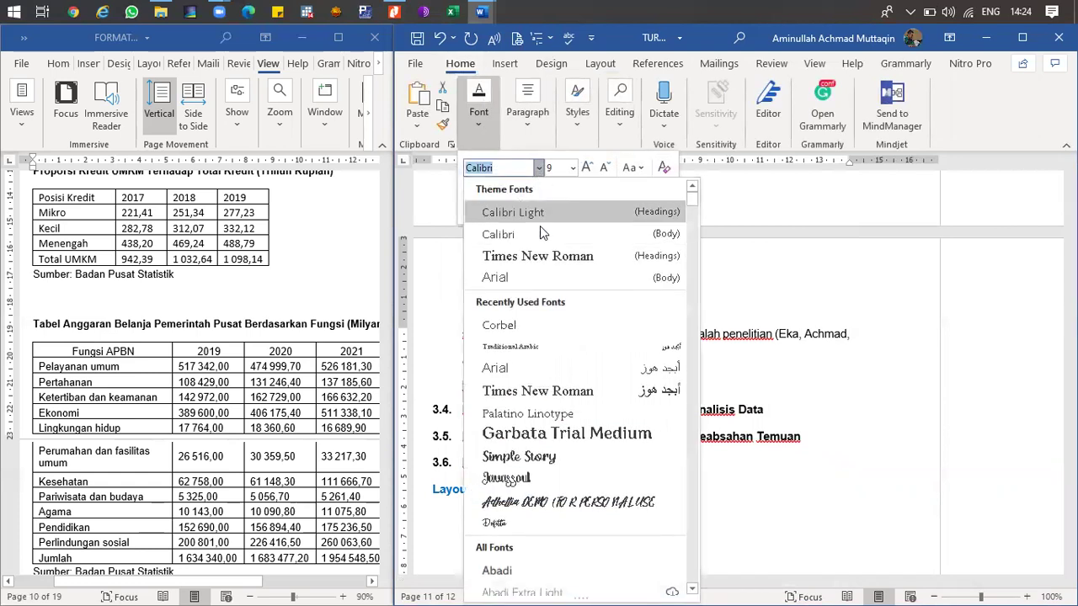
{"action": "left_click", "coordinate": [541, 276]}
{"action": "left_click", "coordinate": [573, 168]}
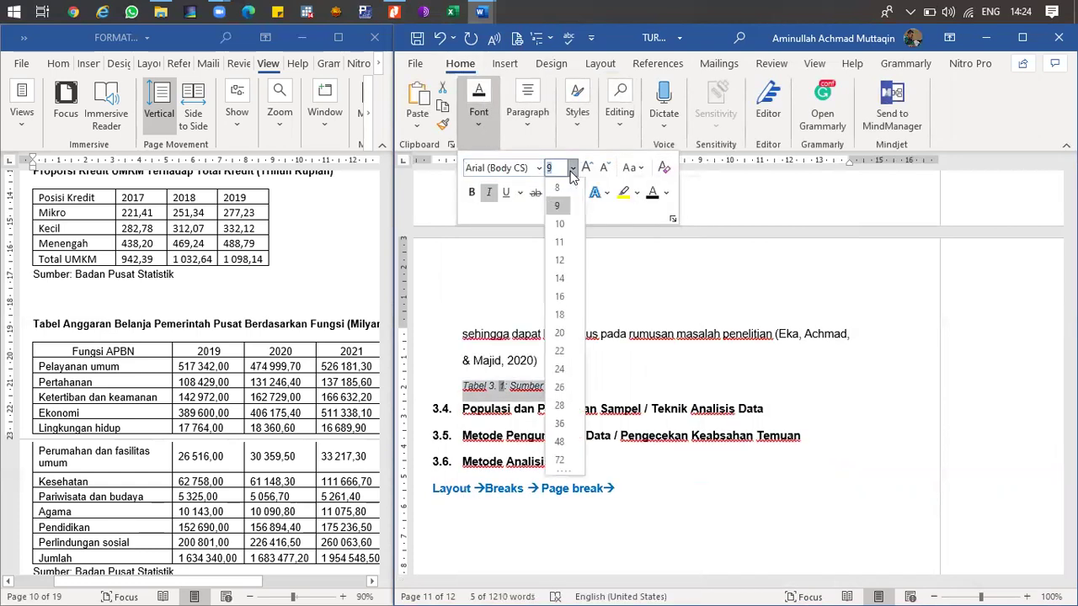
{"action": "left_click", "coordinate": [559, 242]}
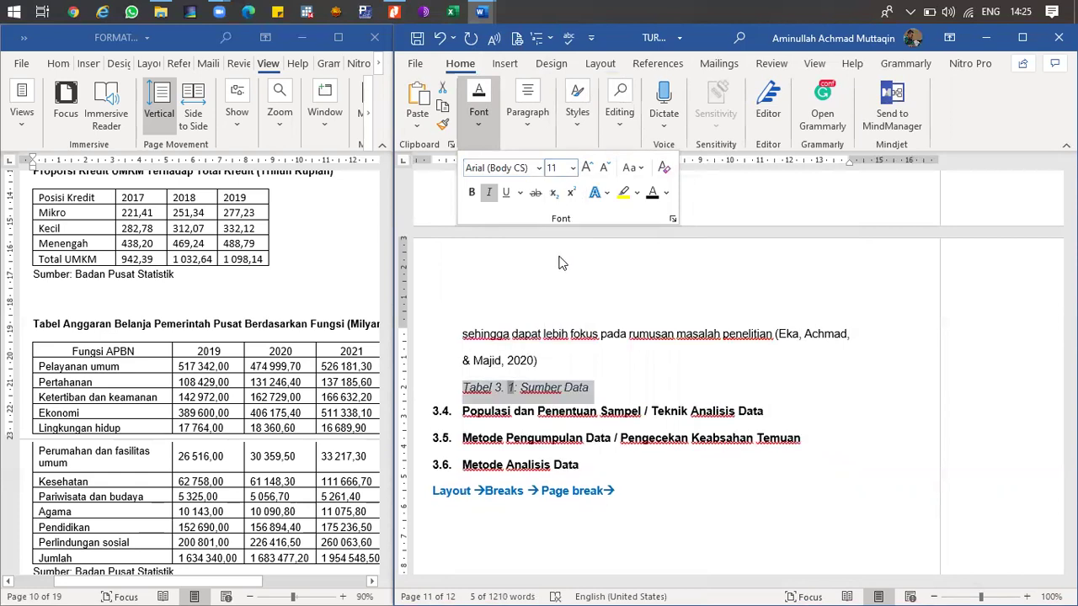
- Remove the italics from the Tabel 3. 1 caption and apply the black font color
{"action": "left_click", "coordinate": [488, 192]}
{"action": "left_click", "coordinate": [649, 192]}
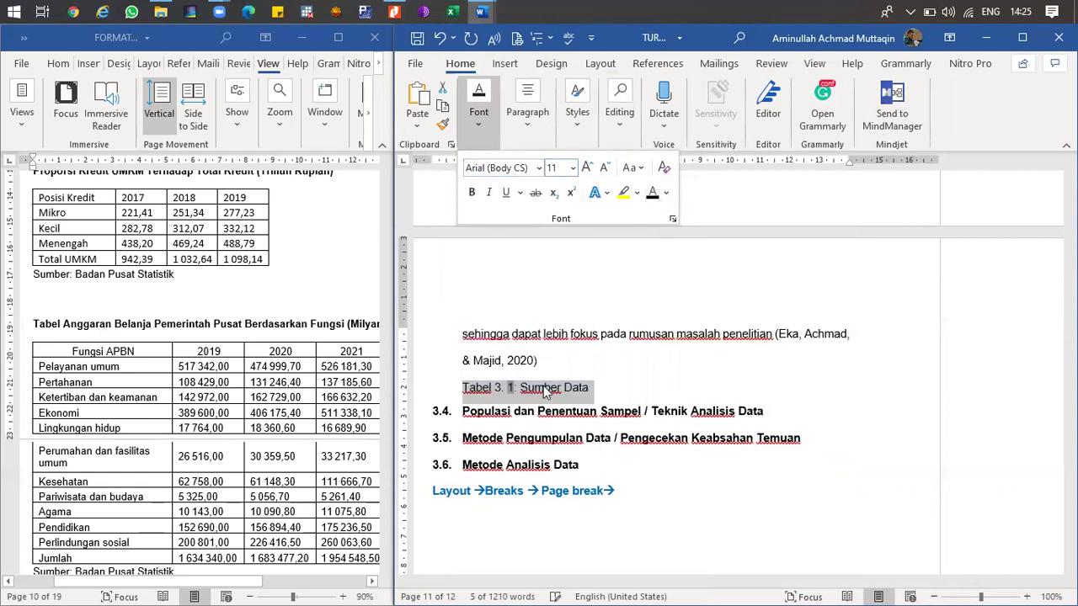
{"action": "left_click", "coordinate": [605, 388]}
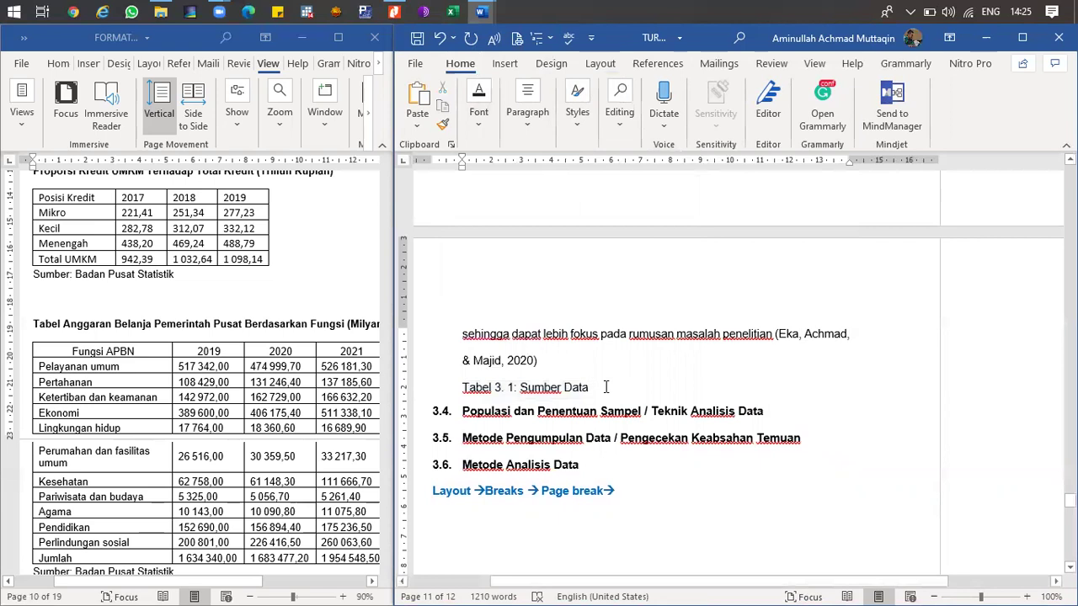
- Add two paragraphs below the Tabel 3. 1 caption and insert another "Tabel 3." caption ending in ": Informan"
{"action": "key", "text": "Return"}
{"action": "key", "text": "Return"}
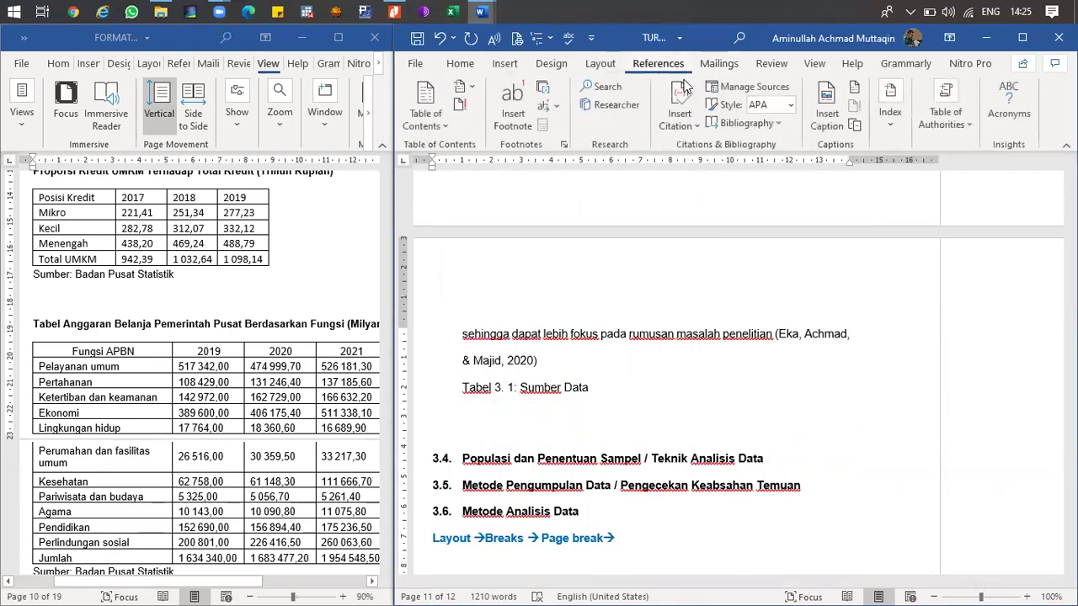
{"action": "left_click", "coordinate": [689, 123]}
{"action": "left_click", "coordinate": [818, 118]}
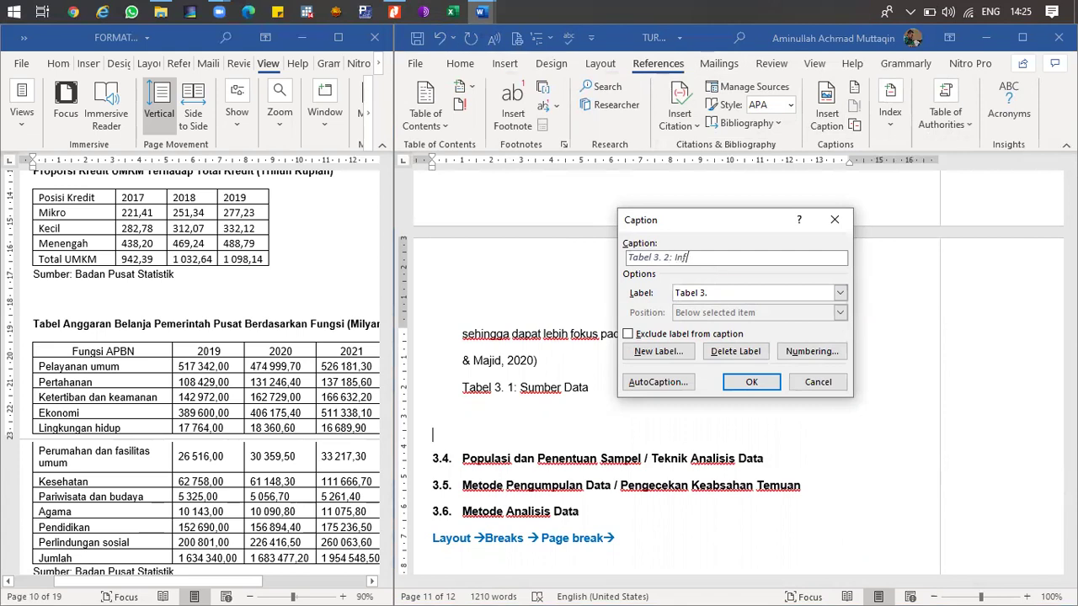
{"action": "type", "text": ": Informan"}
{"action": "left_click", "coordinate": [746, 382]}
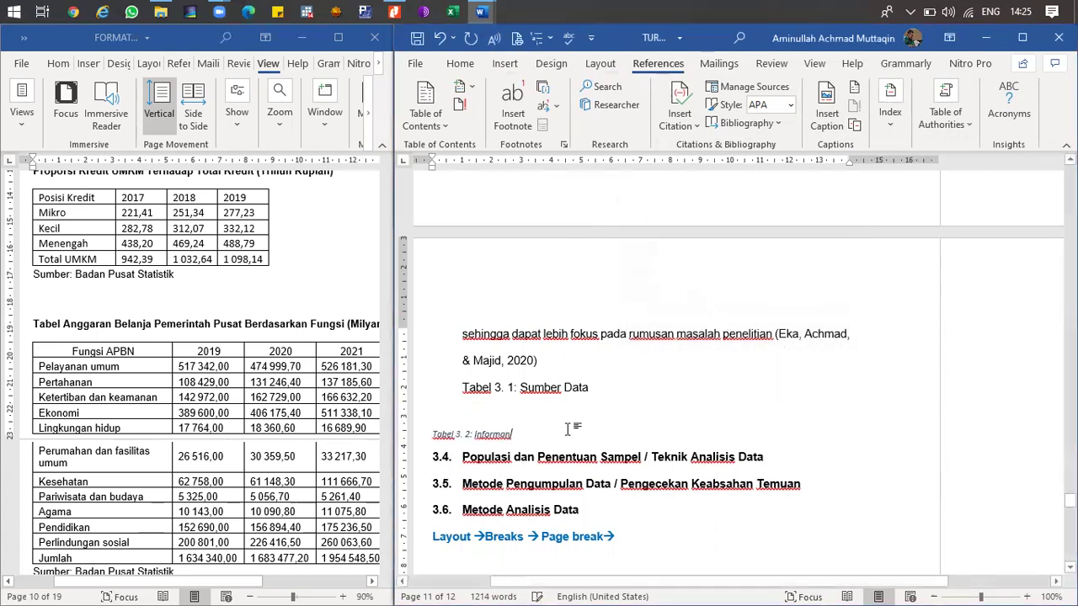
- Select both Tabel 3. captions, align their left indent at 1 cm and set their font to Arial
{"action": "left_click", "coordinate": [424, 434]}
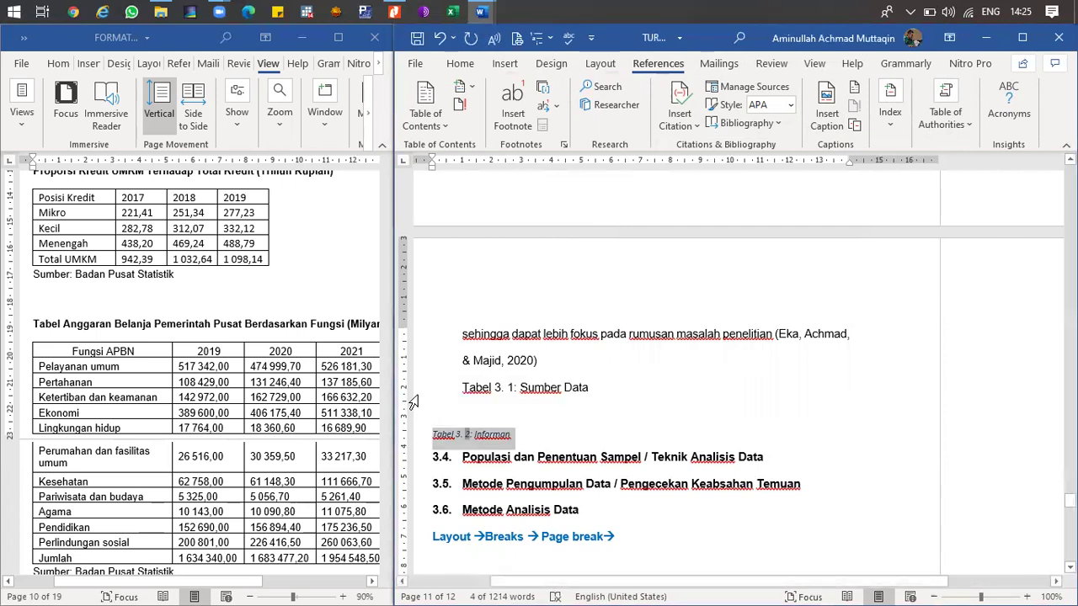
{"action": "left_click", "coordinate": [412, 396], "text": "ctrl"}
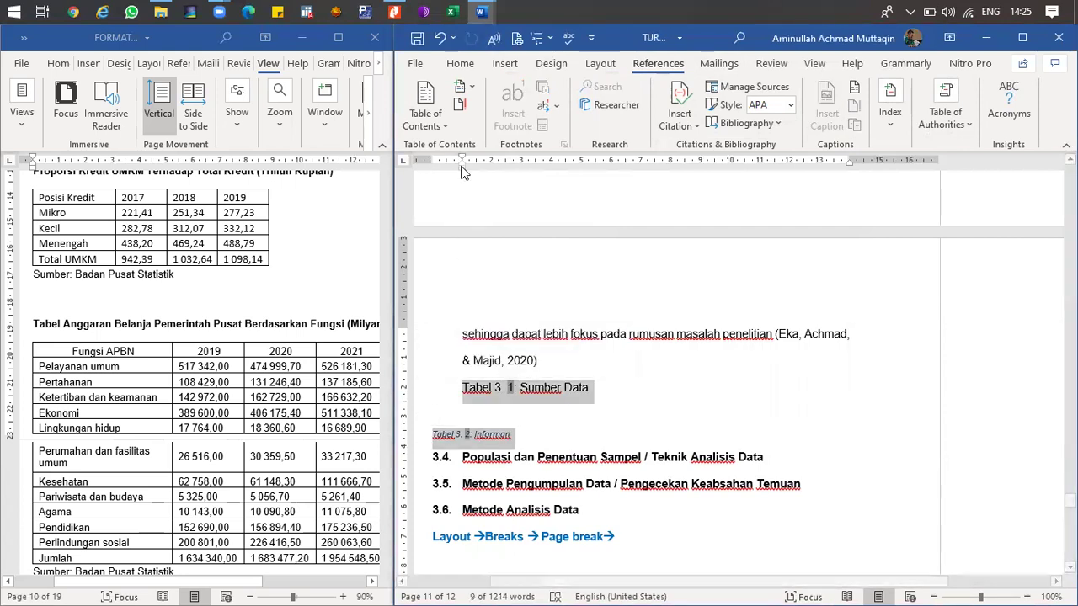
{"action": "left_click", "coordinate": [460, 63]}
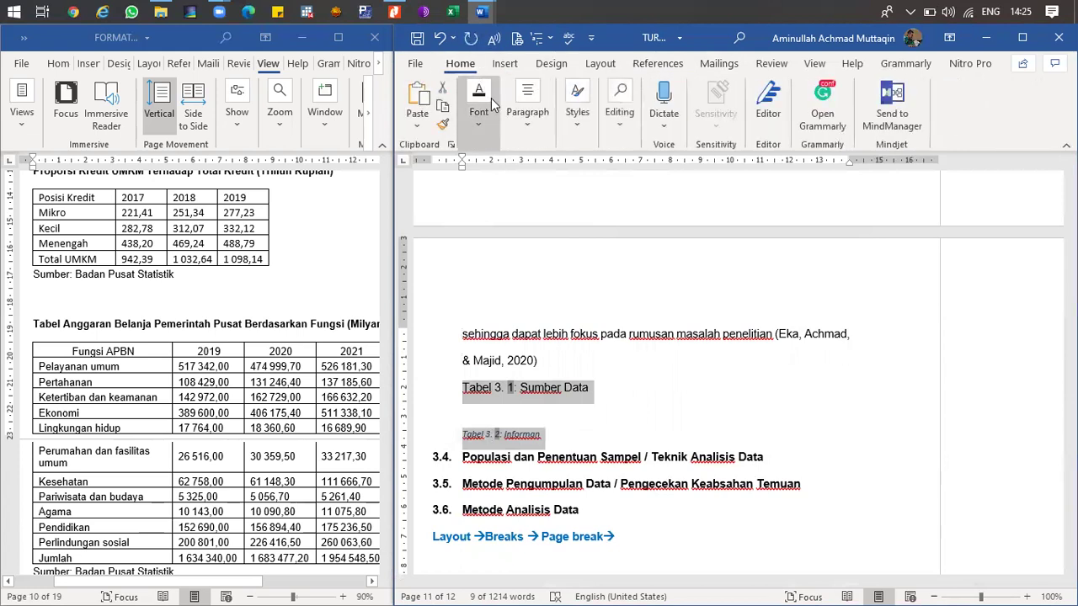
{"action": "left_click", "coordinate": [491, 113]}
{"action": "type", "text": "ari"}
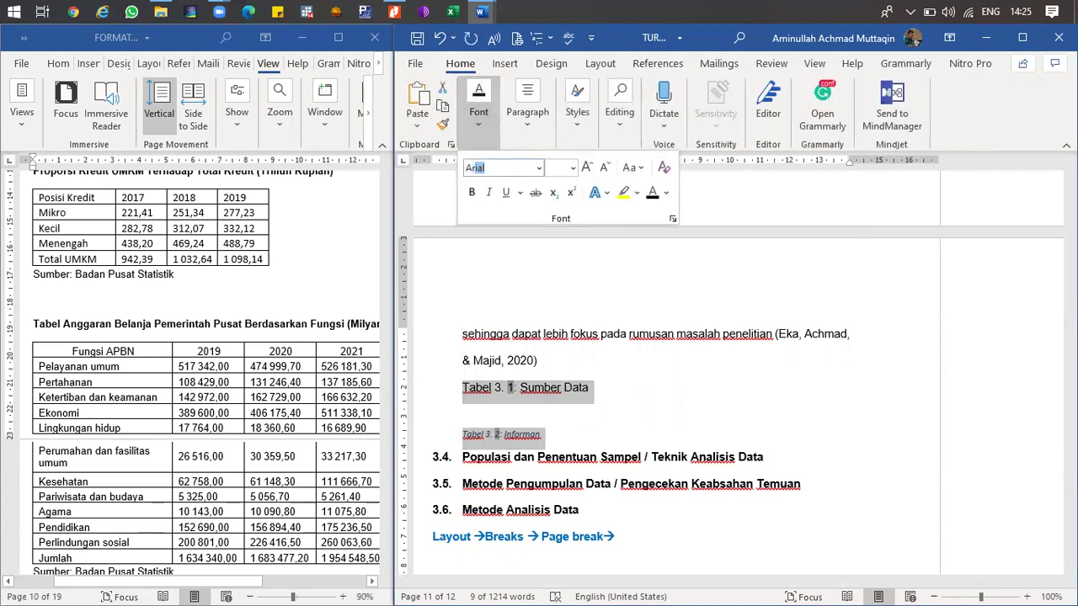
- Set both Tabel 3. captions to 11 pt without italics
{"action": "left_click", "coordinate": [556, 167]}
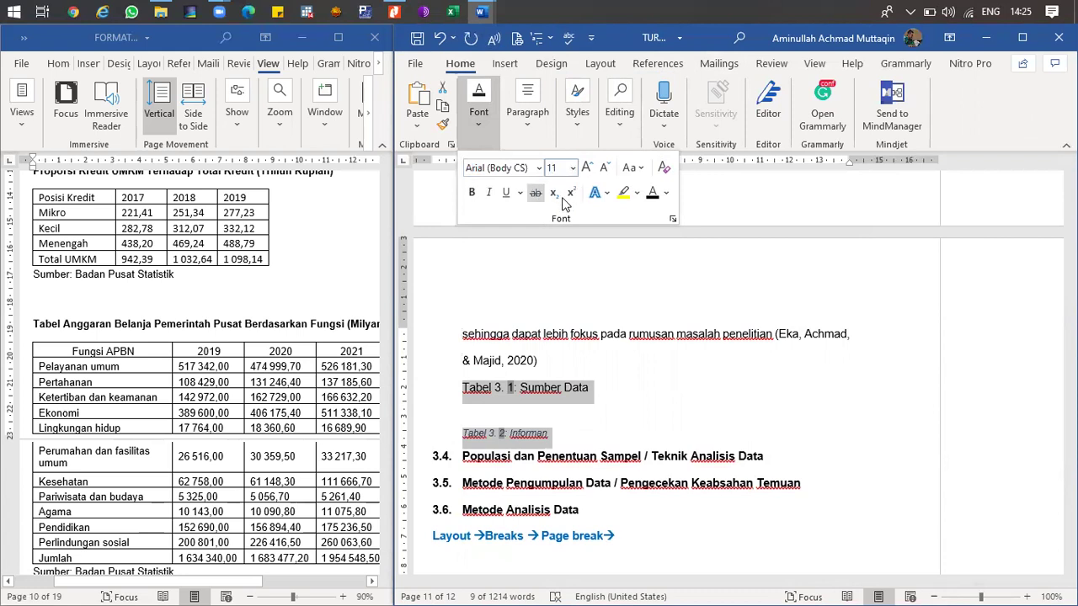
{"action": "left_click", "coordinate": [486, 194]}
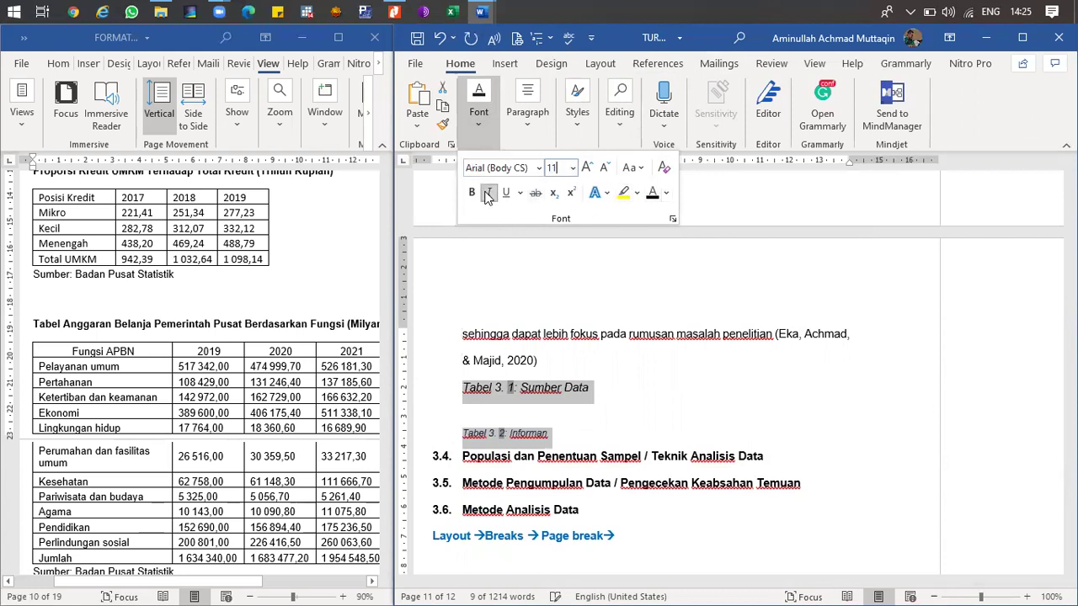
{"action": "left_click", "coordinate": [575, 173]}
{"action": "left_click", "coordinate": [557, 227]}
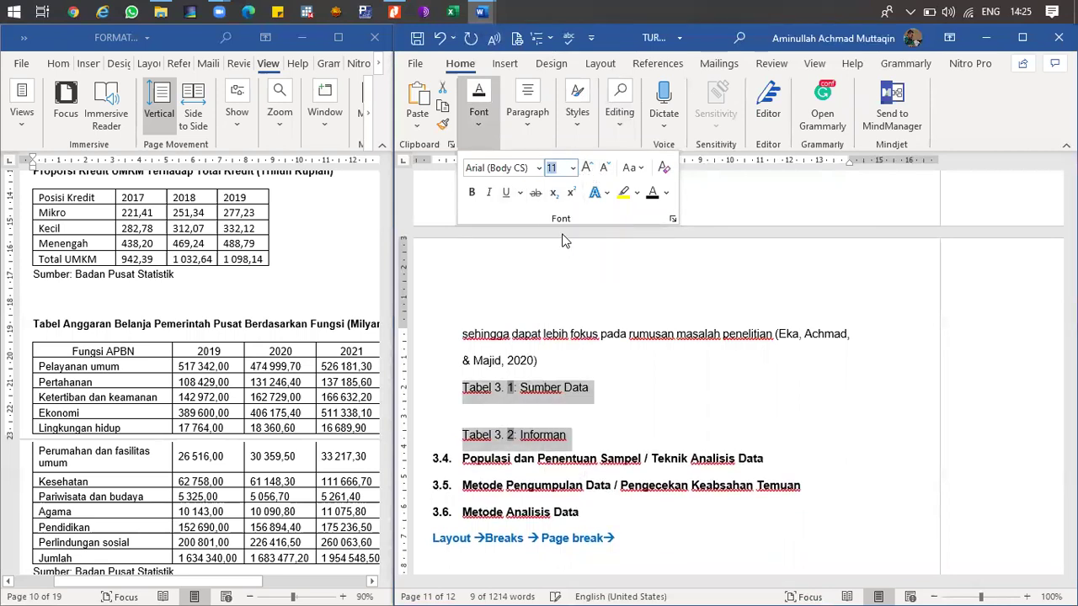
{"action": "left_click", "coordinate": [586, 440]}
{"action": "left_click", "coordinate": [588, 435]}
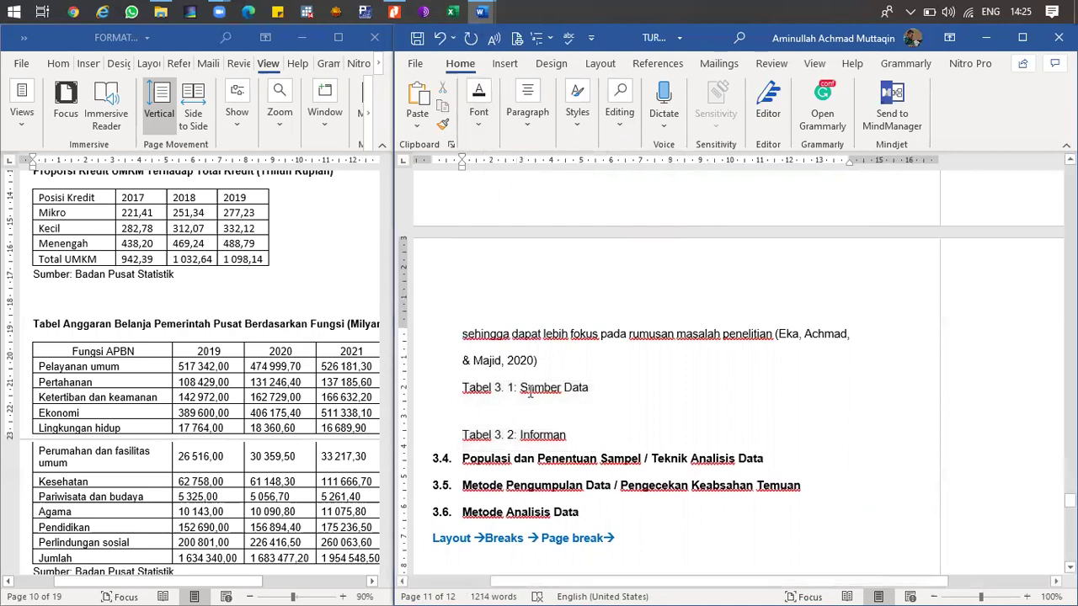
- Make the caption titles "Sumber Data" and "Informan" bold, leaving their labels and numbers regular
{"action": "left_click_drag", "start_coordinate": [522, 387], "coordinate": [590, 389]}
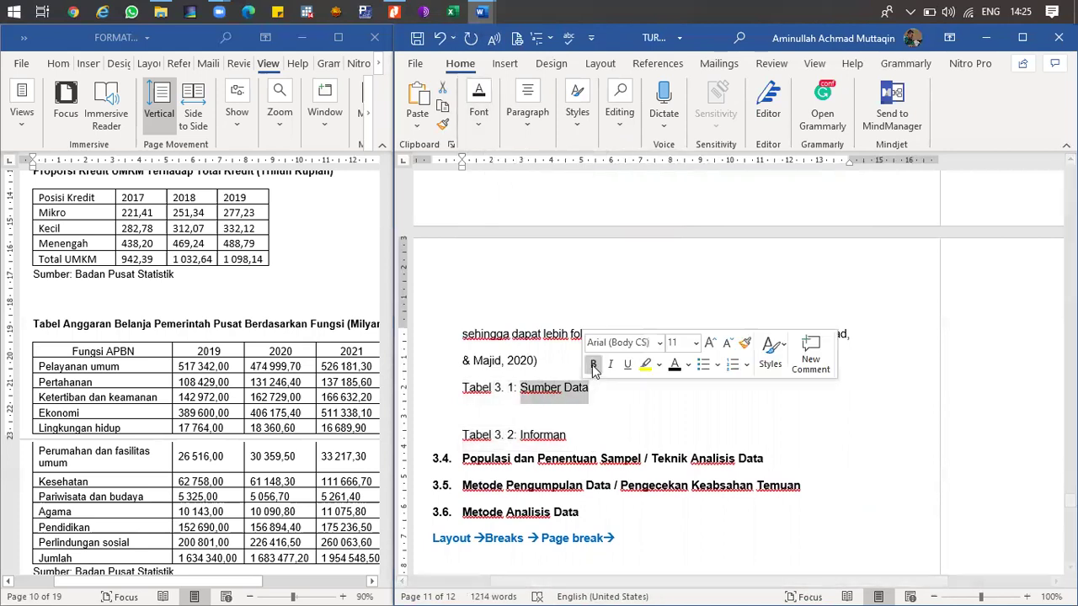
{"action": "left_click_drag", "start_coordinate": [570, 434], "coordinate": [524, 435]}
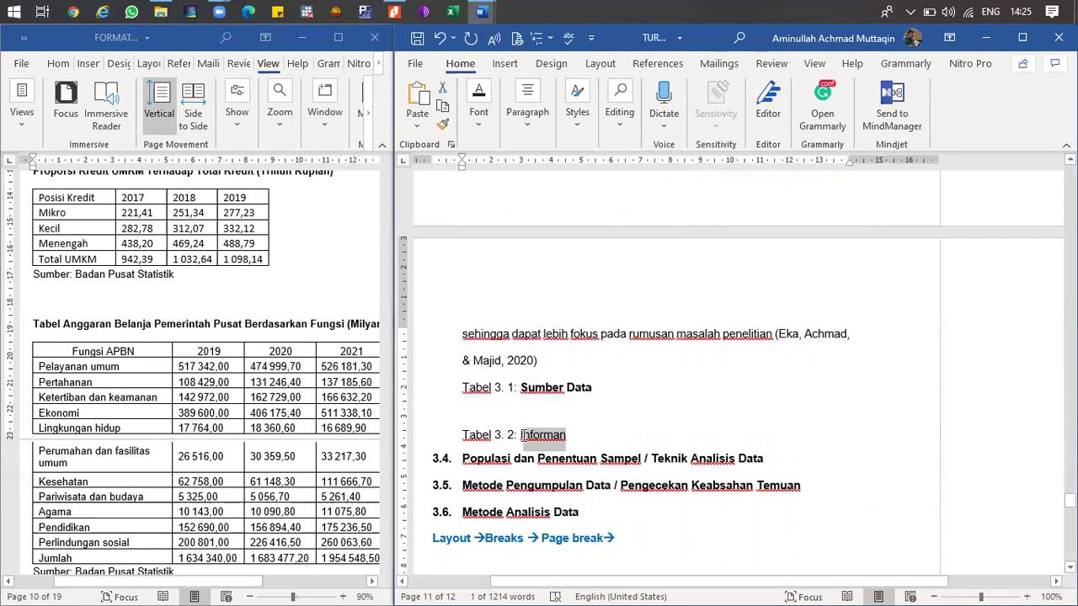
{"action": "key", "text": "ctrl+b"}
{"action": "left_click", "coordinate": [643, 386]}
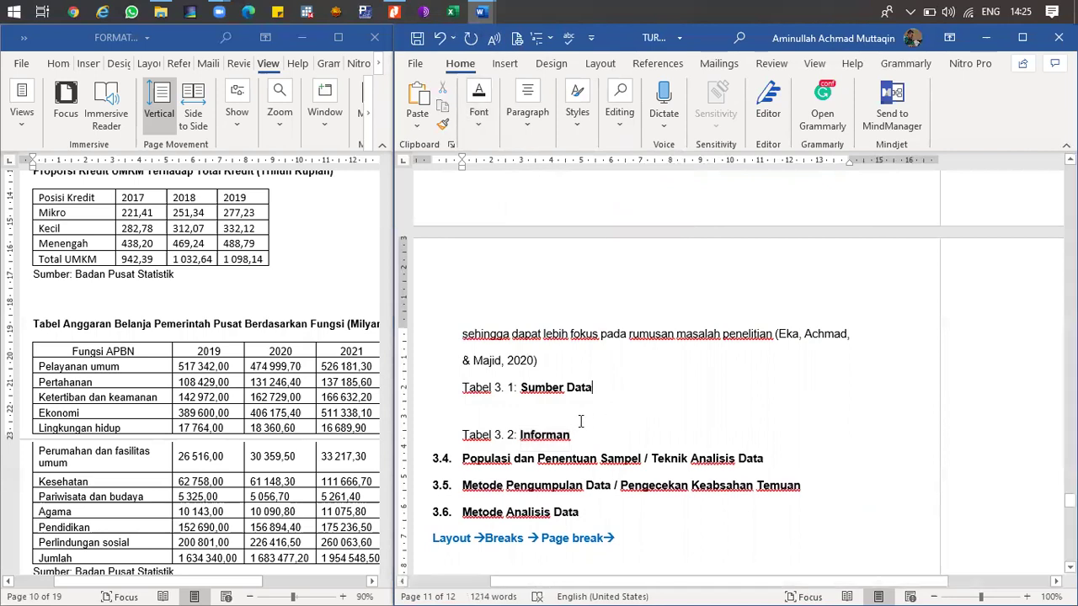
{"action": "left_click", "coordinate": [568, 413]}
{"action": "scroll", "coordinate": [217, 409], "scroll_direction": "down", "scroll_amount": 15}
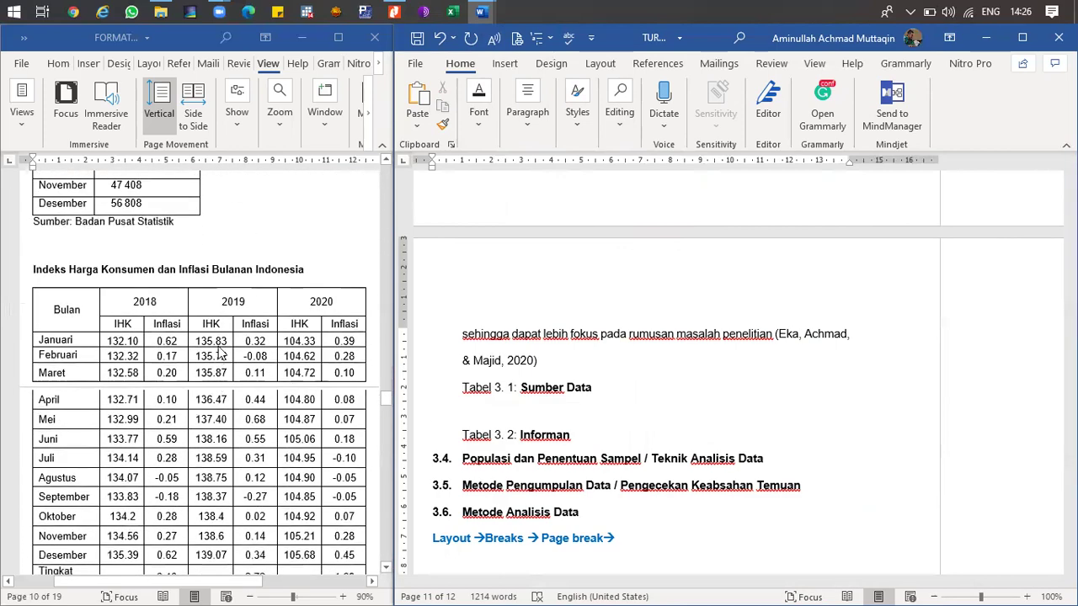
{"action": "scroll", "coordinate": [221, 354], "scroll_direction": "down", "scroll_amount": 5}
{"action": "scroll", "coordinate": [221, 353], "scroll_direction": "down", "scroll_amount": 8}
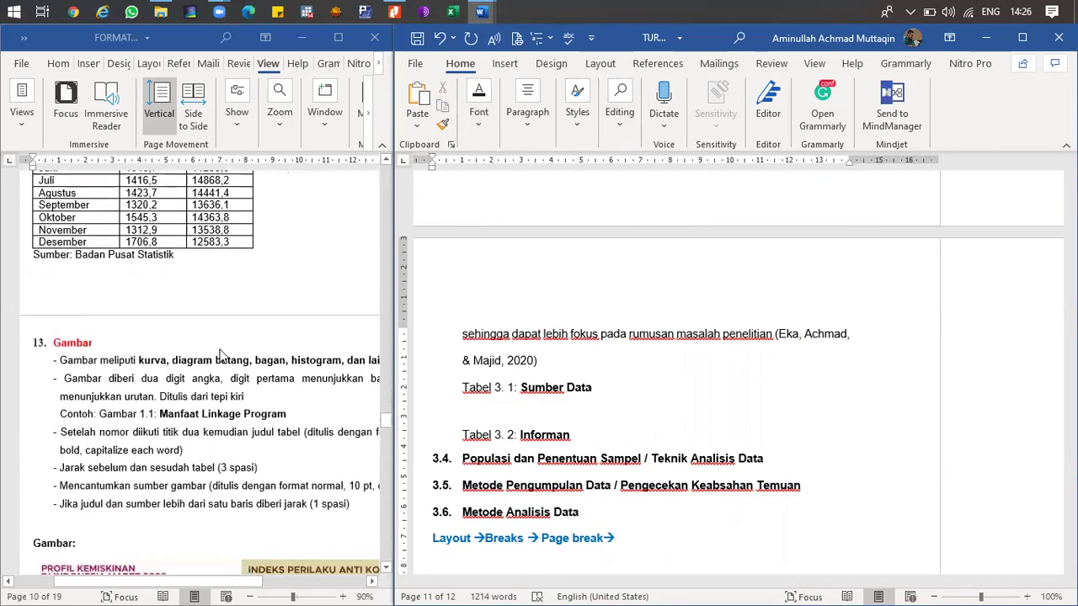
- Maximize the thesis window and insert a table of figures for the caption label "Tabel 1." below the DAFTAR TABEL heading
{"action": "left_click_drag", "start_coordinate": [1069, 500], "coordinate": [1037, 235]}
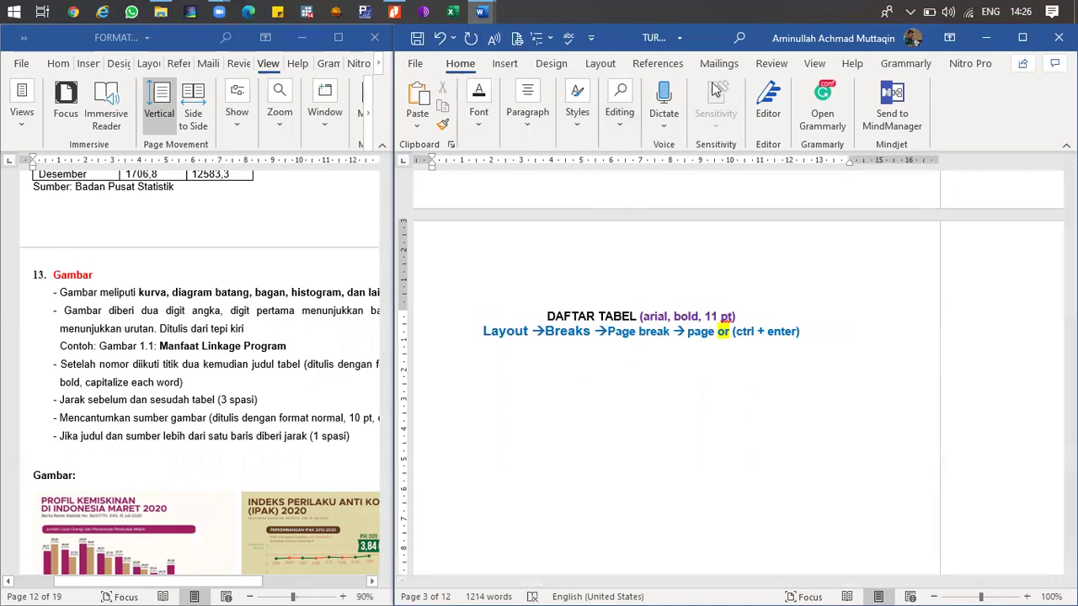
{"action": "left_click", "coordinate": [669, 68]}
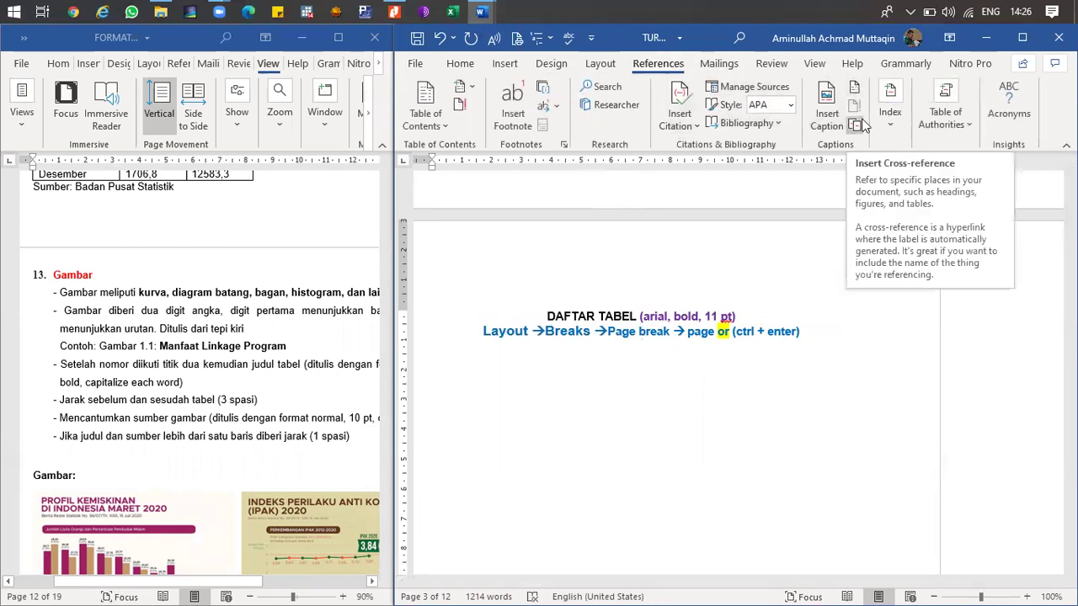
{"action": "left_click", "coordinate": [1022, 37]}
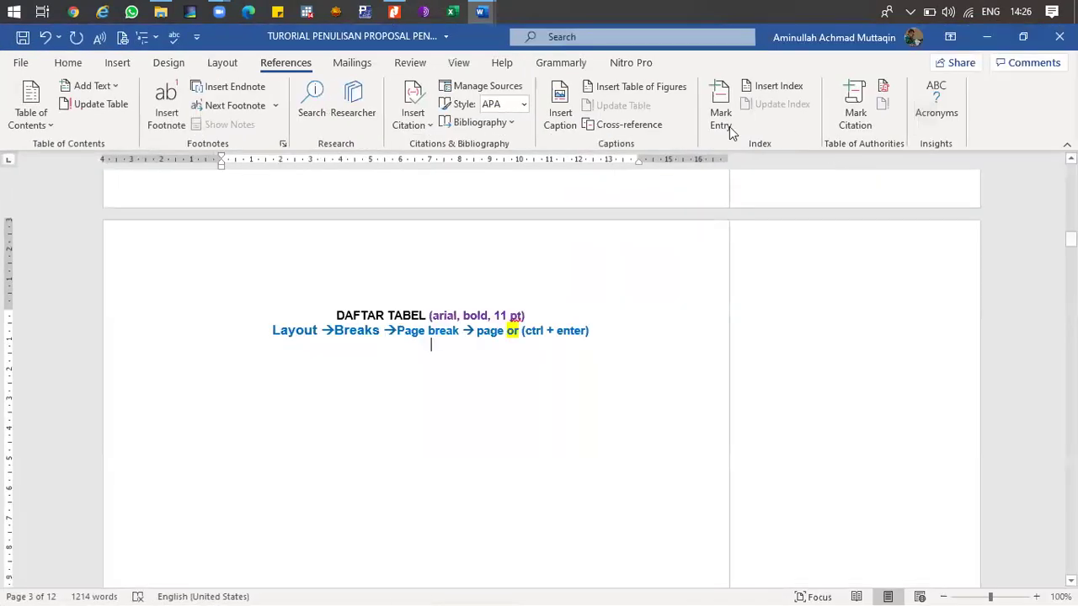
{"action": "left_click", "coordinate": [640, 90]}
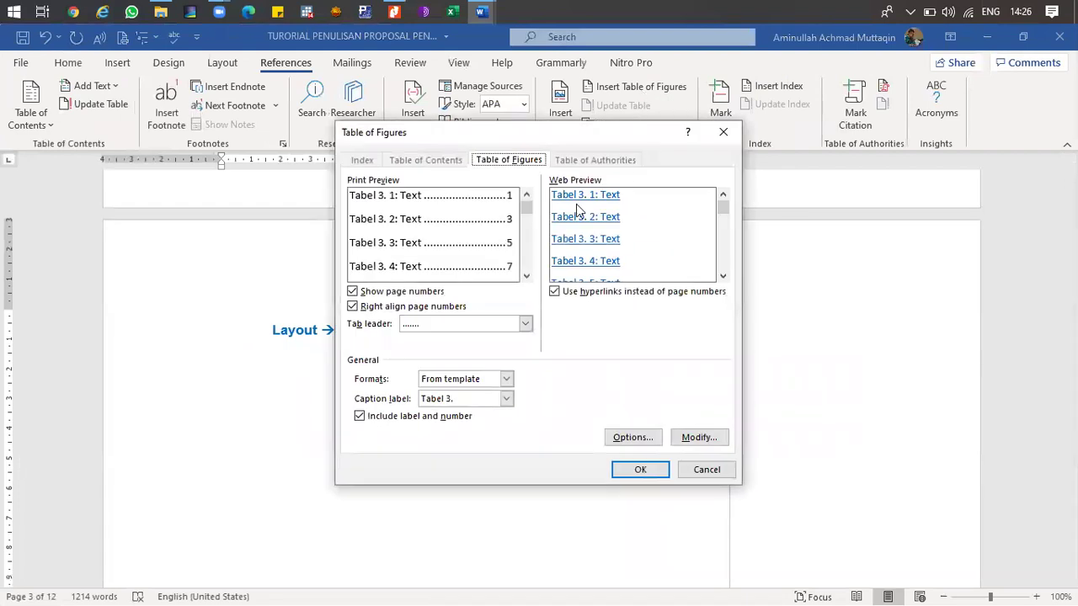
{"action": "left_click", "coordinate": [505, 399]}
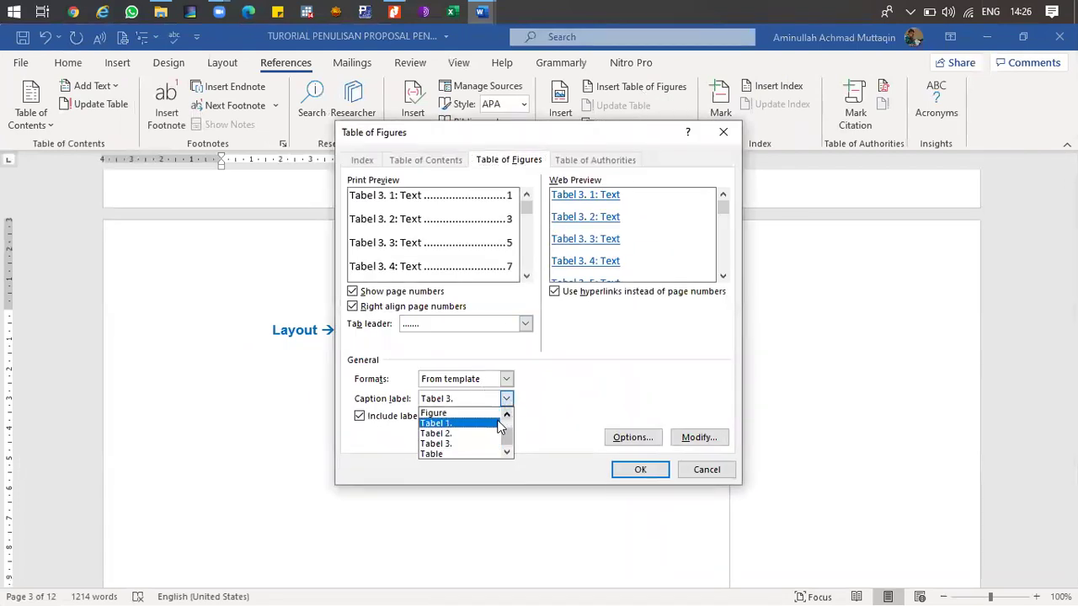
{"action": "left_click", "coordinate": [502, 421]}
{"action": "left_click", "coordinate": [640, 469]}
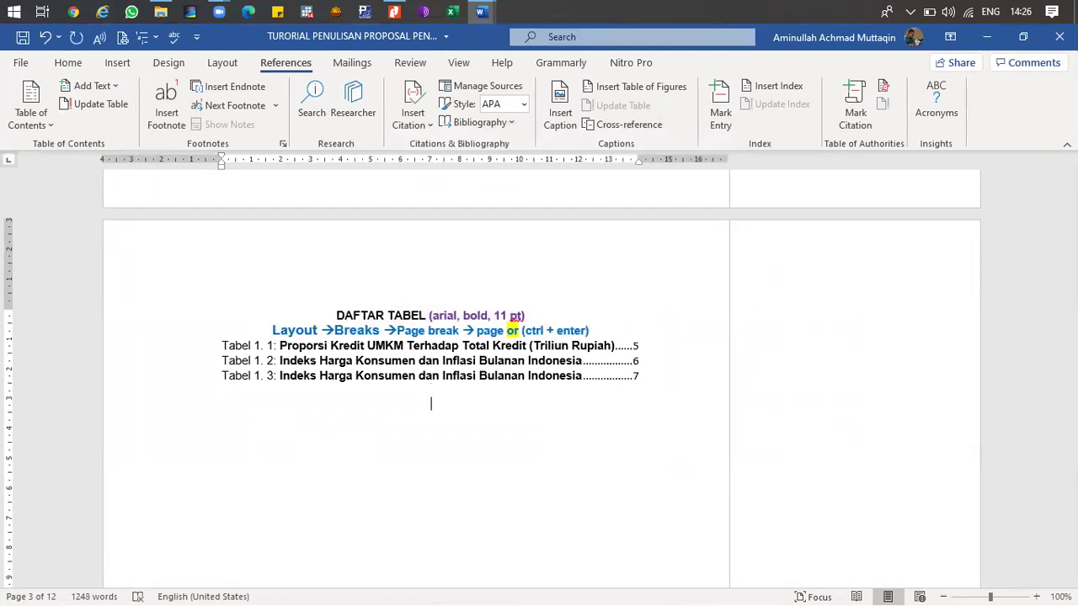
- Add a "Batas" separator line below the chapter I list and insert a table of figures for the label "Tabel 2."
{"action": "type", "text": "batas"}
{"action": "key", "text": "Return"}
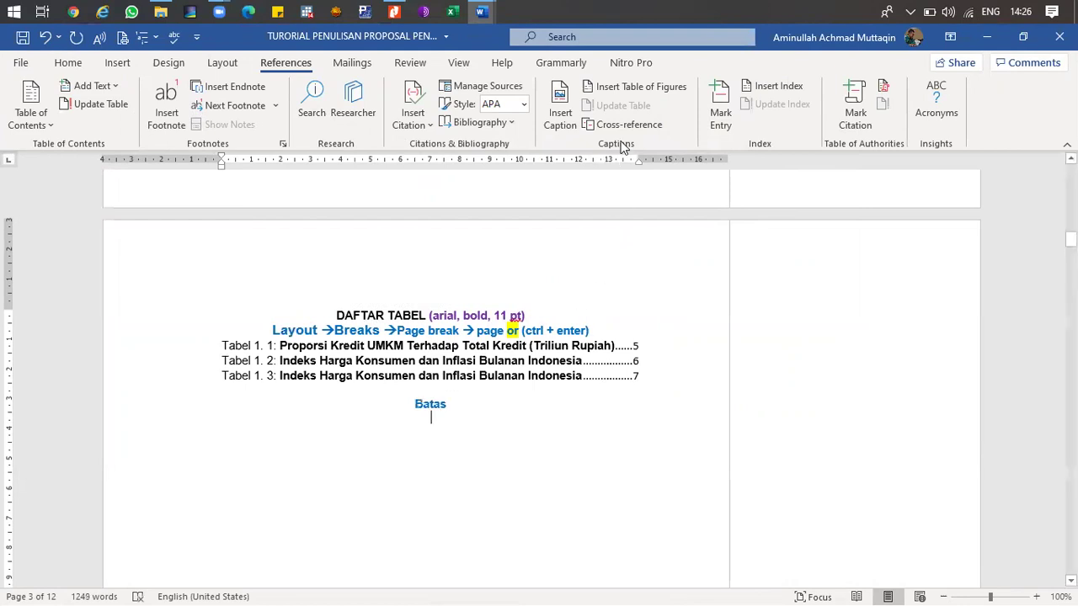
{"action": "left_click", "coordinate": [621, 87]}
{"action": "left_click", "coordinate": [508, 401]}
{"action": "left_click", "coordinate": [488, 436]}
{"action": "left_click", "coordinate": [638, 470]}
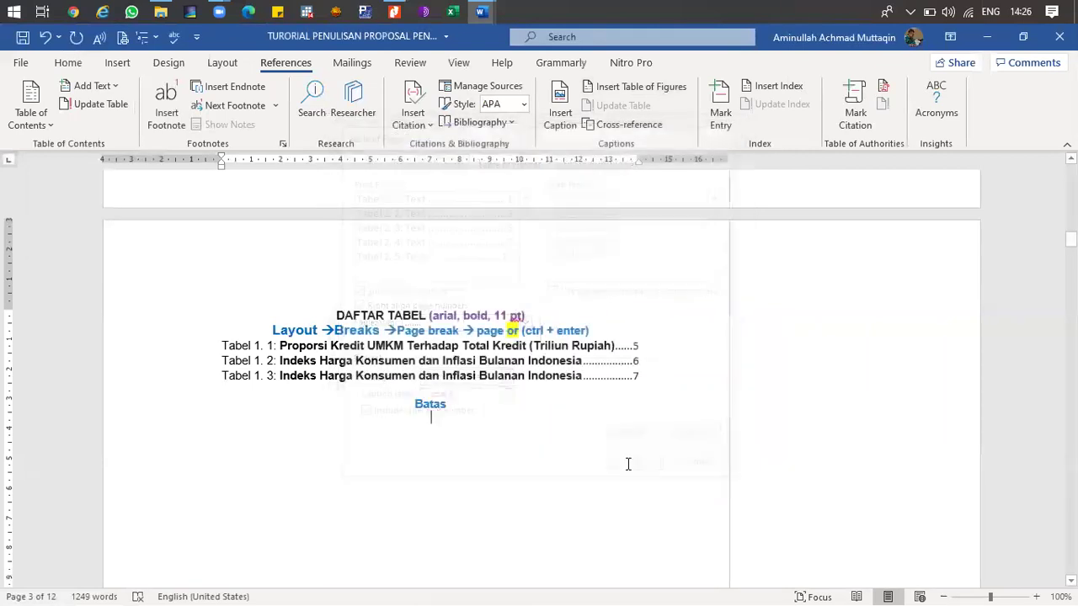
- Add another "Batas" separator line below the chapter II list and insert a table of figures for the label "Tabel 3."
{"action": "key", "text": "Return"}
{"action": "type", "text": "batas"}
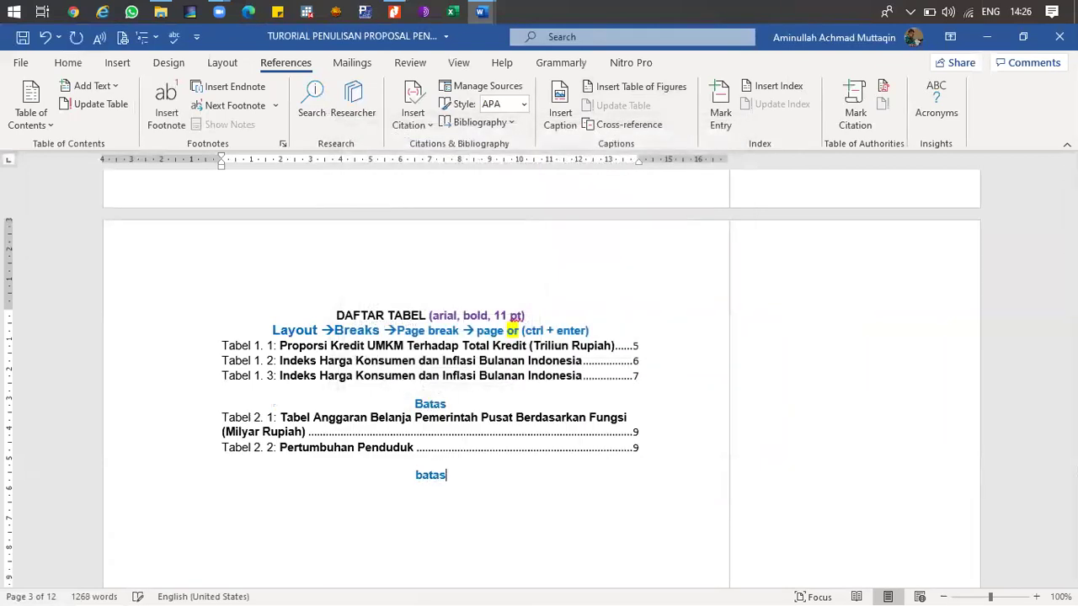
{"action": "key", "text": "Return"}
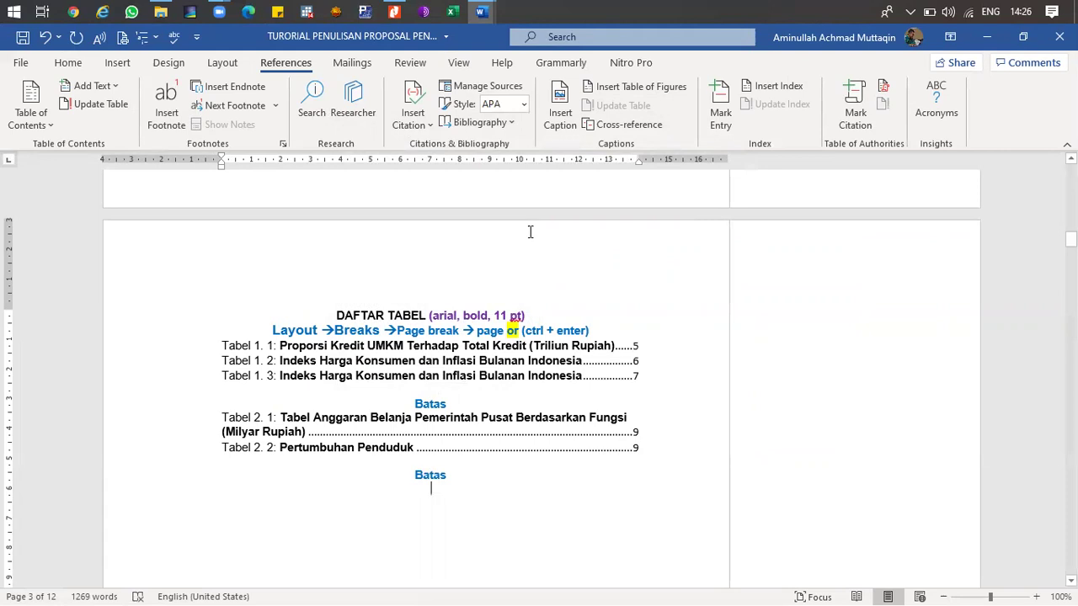
{"action": "left_click", "coordinate": [607, 93]}
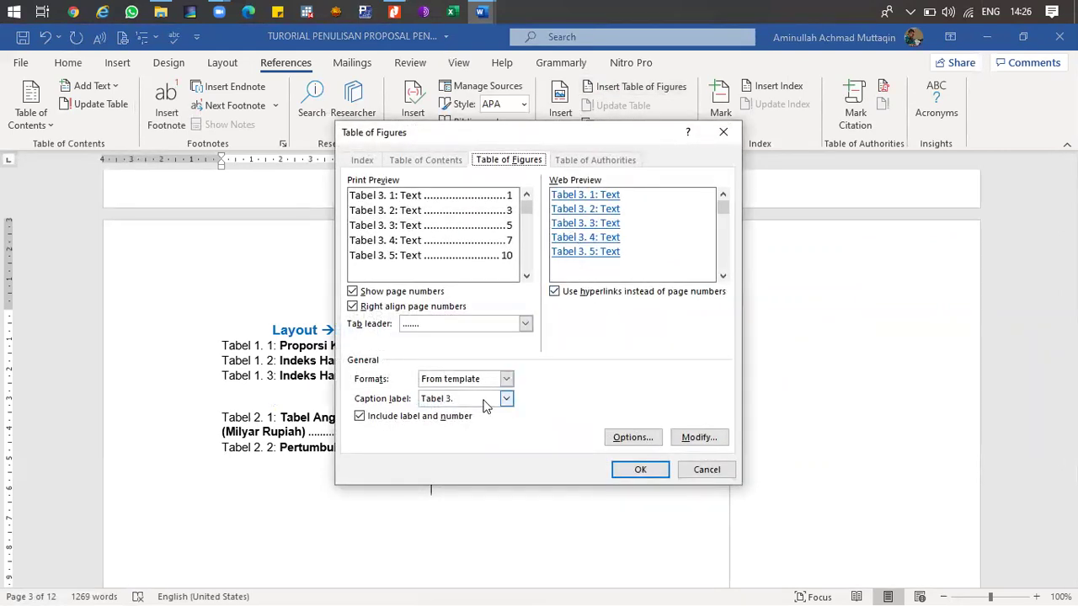
{"action": "left_click", "coordinate": [639, 469]}
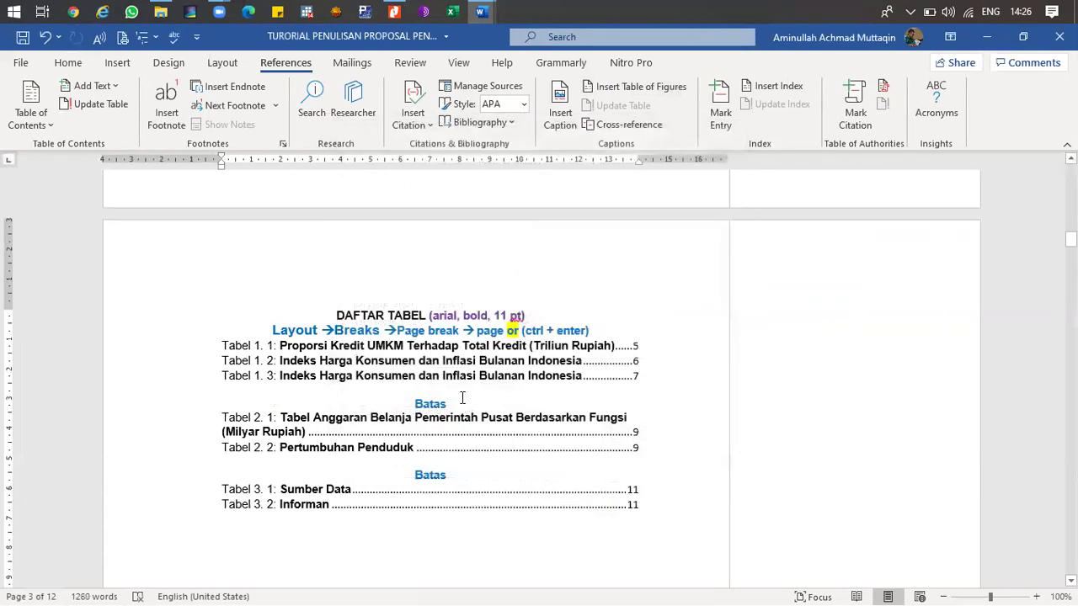
- Remove the "Batas" separator and its blank line between the Tabel 1 and Tabel 2 lists
{"action": "left_click_drag", "start_coordinate": [459, 406], "coordinate": [349, 401]}
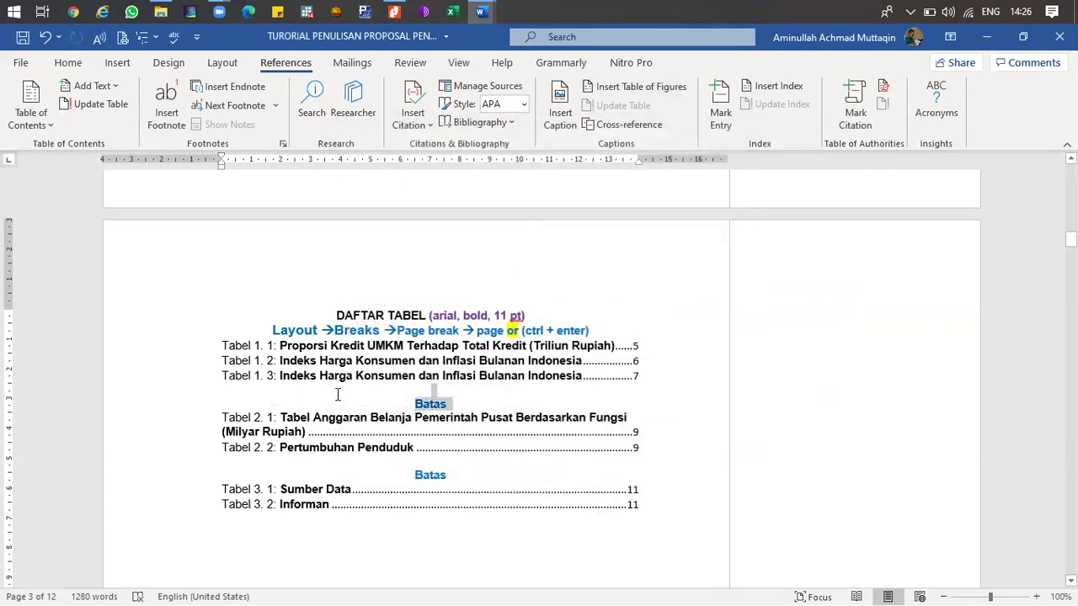
{"action": "key", "text": "Delete"}
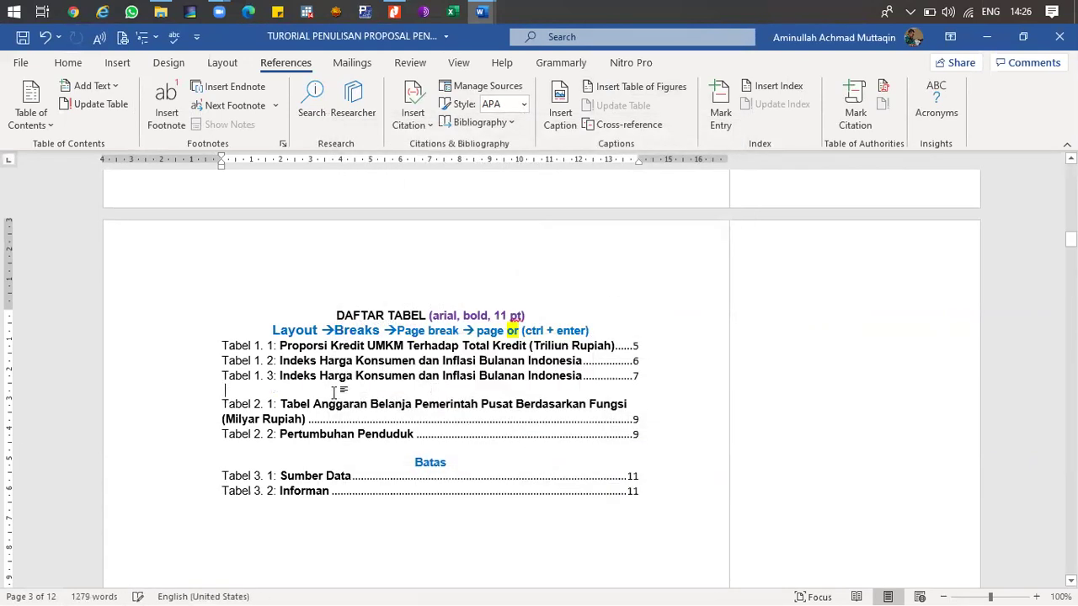
{"action": "key", "text": "BackSpace"}
{"action": "left_click", "coordinate": [334, 392]}
{"action": "key", "text": "Up"}
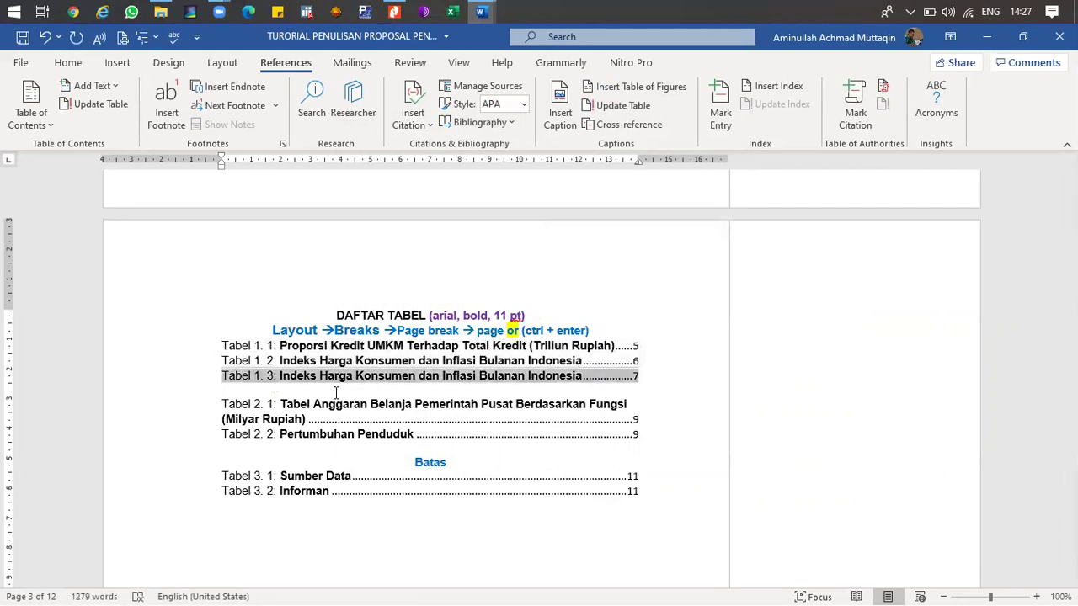
{"action": "key", "text": "Delete"}
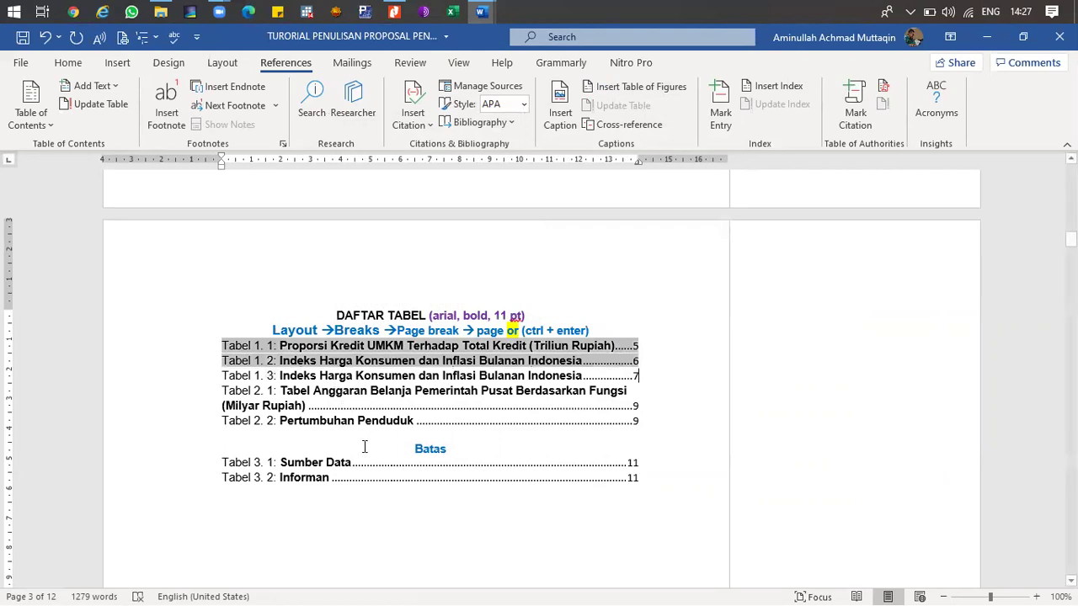
- Remove the "Batas" separator and its blank line between the Tabel 2 and Tabel 3 lists
{"action": "triple_click", "coordinate": [449, 447]}
{"action": "key", "text": "Delete"}
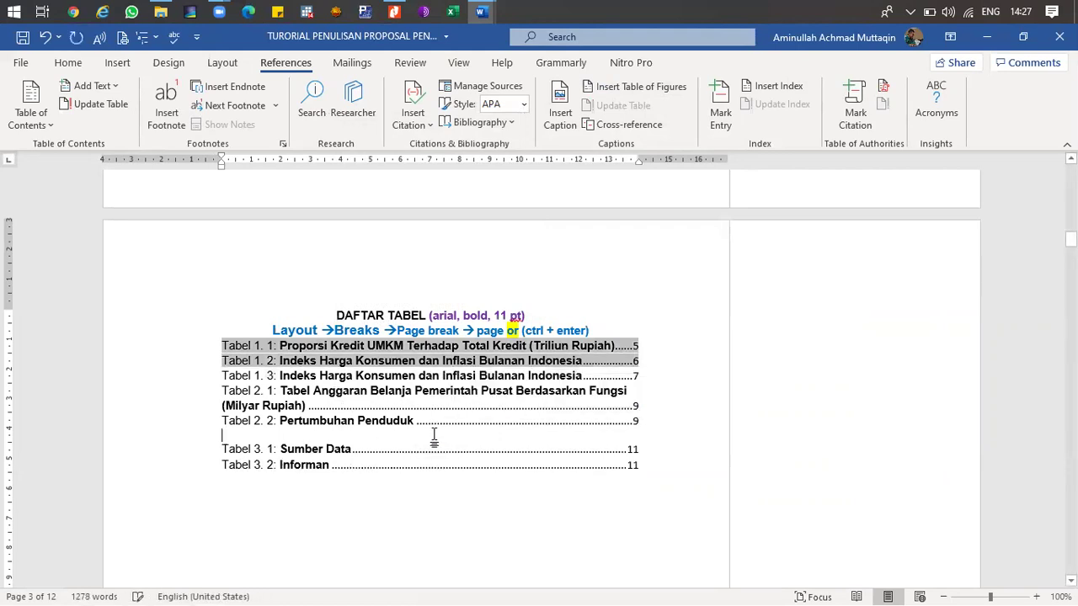
{"action": "key", "text": "Left"}
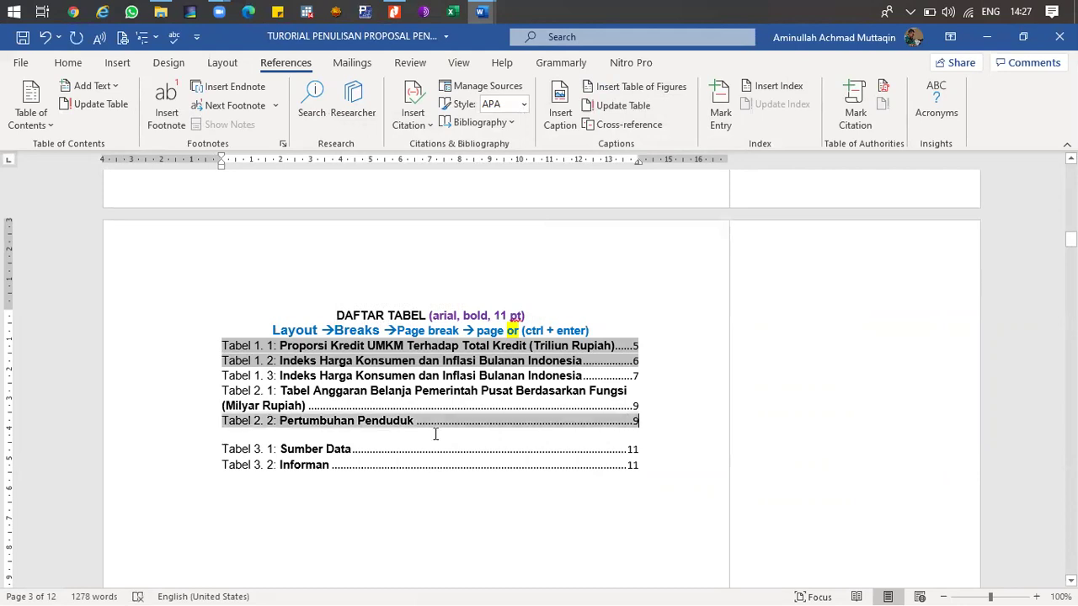
{"action": "key", "text": "Delete"}
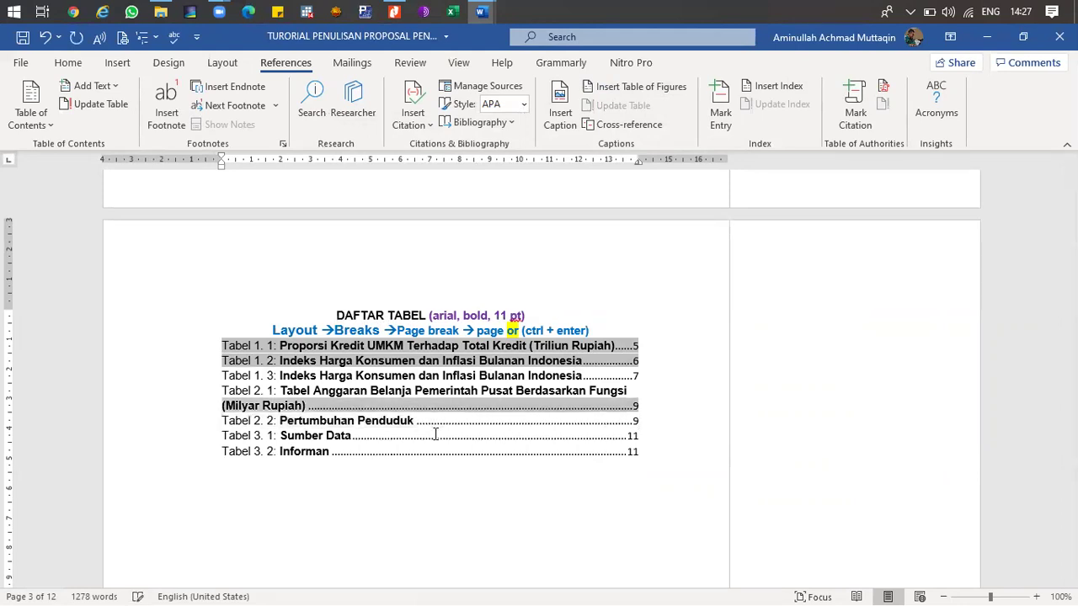
- Set the line spacing of all entries in the DAFTAR TABEL list to 1.5 lines
{"action": "left_click_drag", "start_coordinate": [199, 352], "coordinate": [207, 457]}
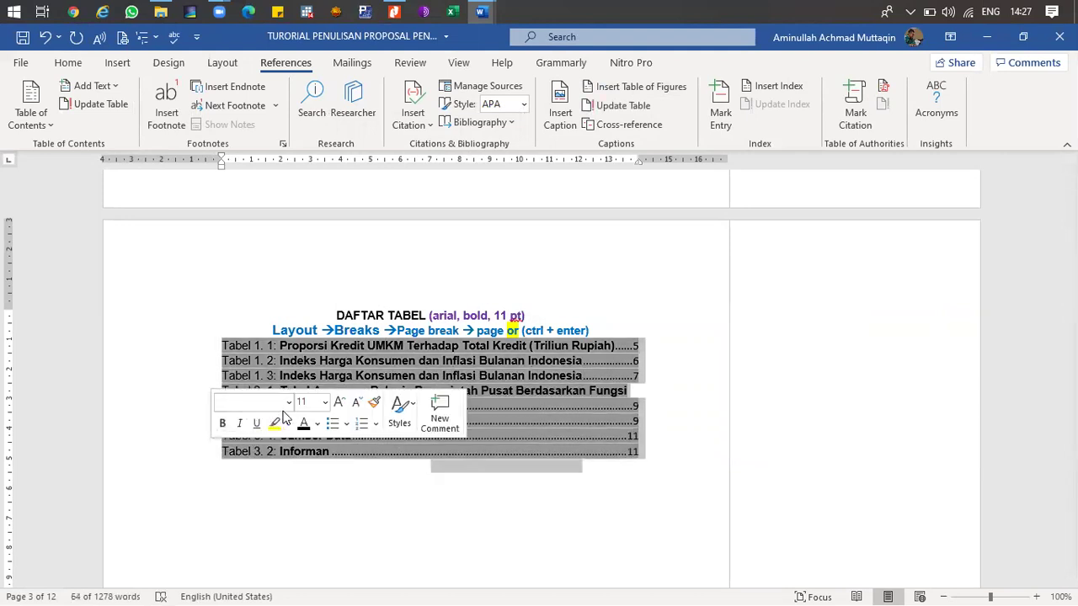
{"action": "left_click", "coordinate": [82, 64]}
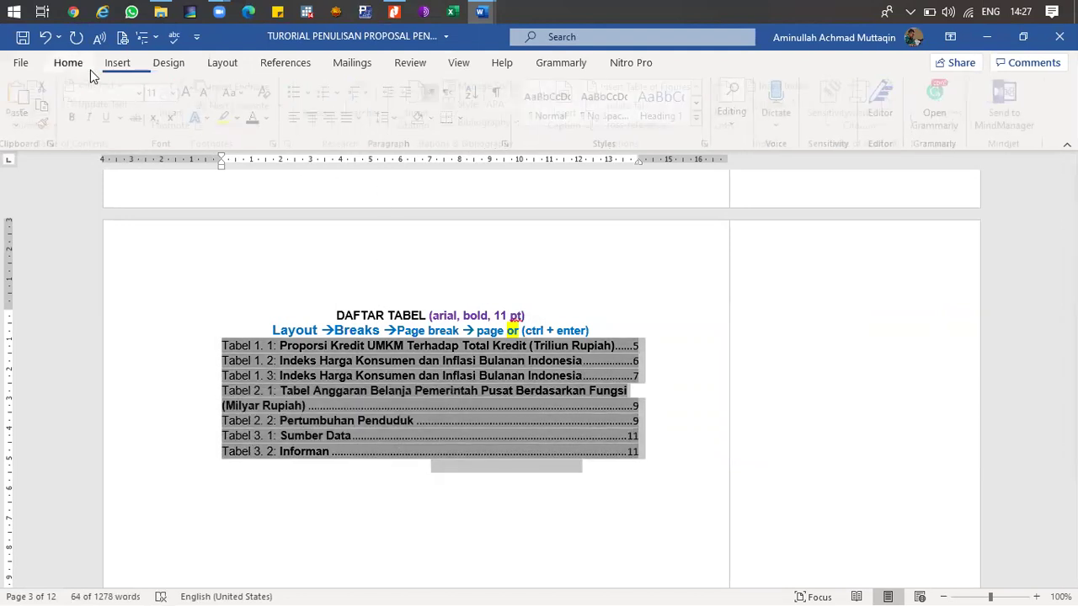
{"action": "left_click", "coordinate": [396, 118]}
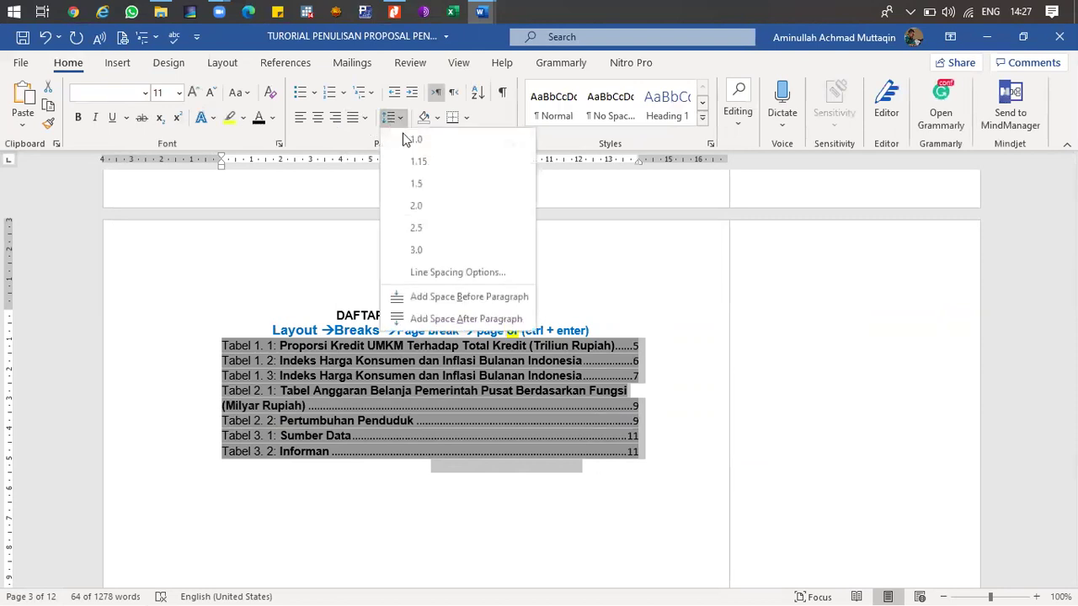
{"action": "left_click", "coordinate": [425, 185]}
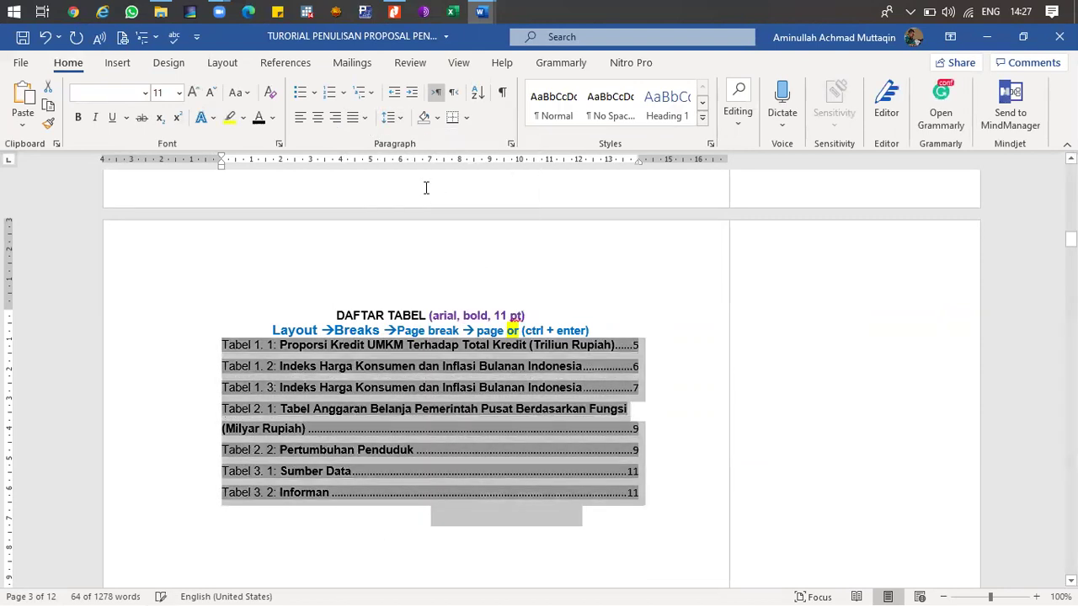
{"action": "left_click", "coordinate": [508, 143]}
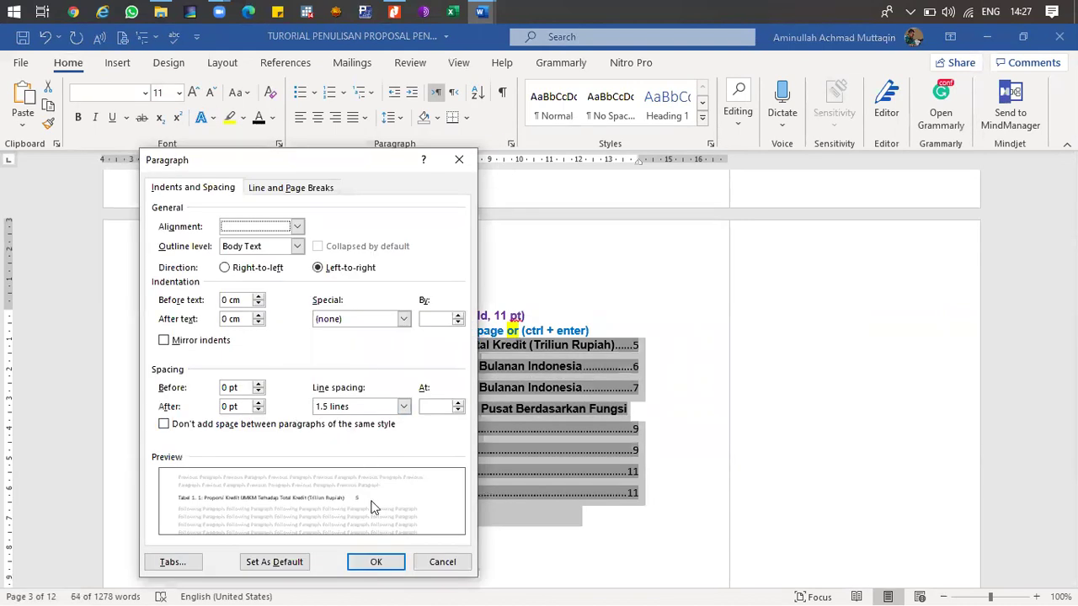
{"action": "left_click", "coordinate": [375, 563]}
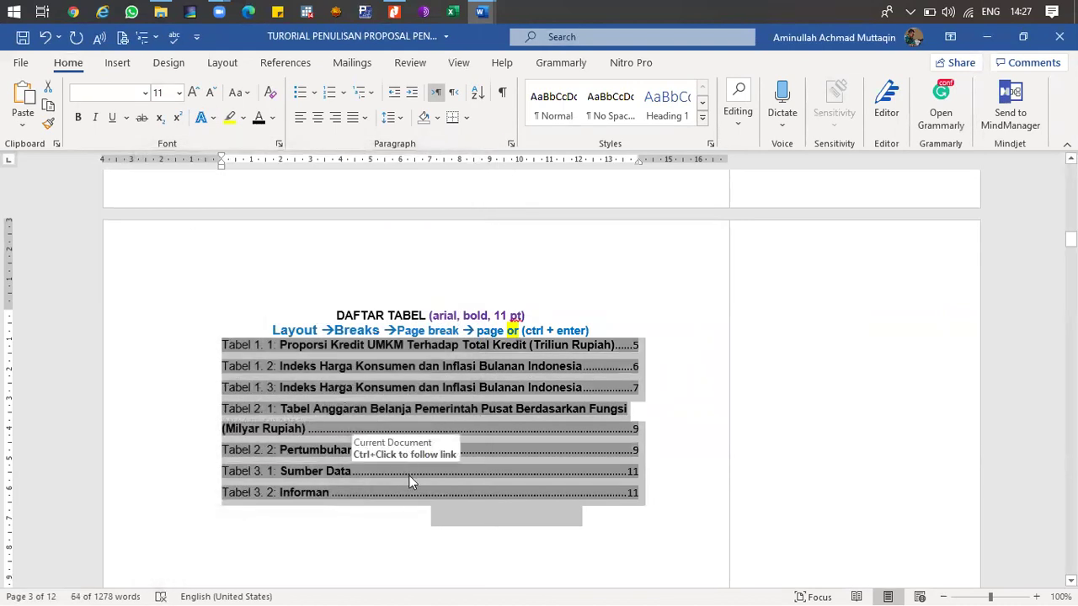
{"action": "left_click", "coordinate": [427, 512]}
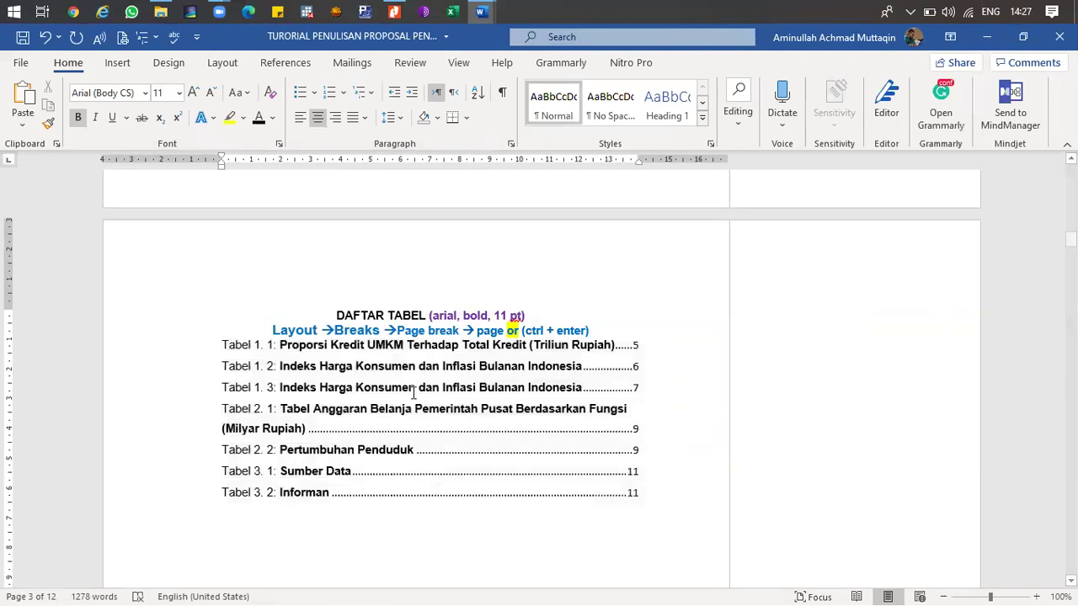
- Change the font of all DAFTAR TABEL entries to Arial and reapply 1.5 line spacing
{"action": "scroll", "coordinate": [408, 391], "scroll_direction": "down", "scroll_amount": 3}
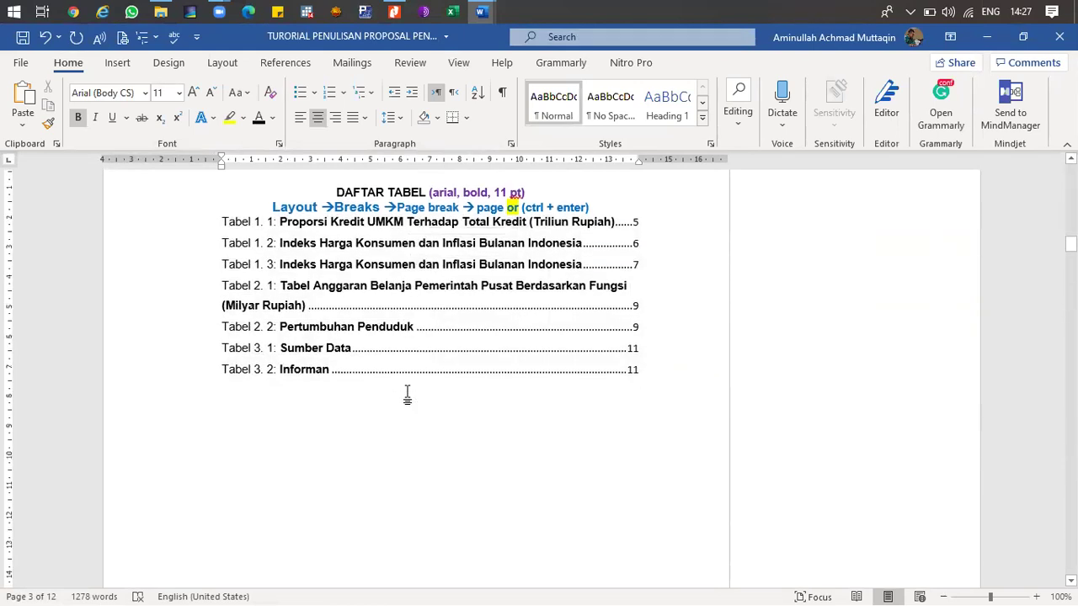
{"action": "left_click", "coordinate": [266, 214]}
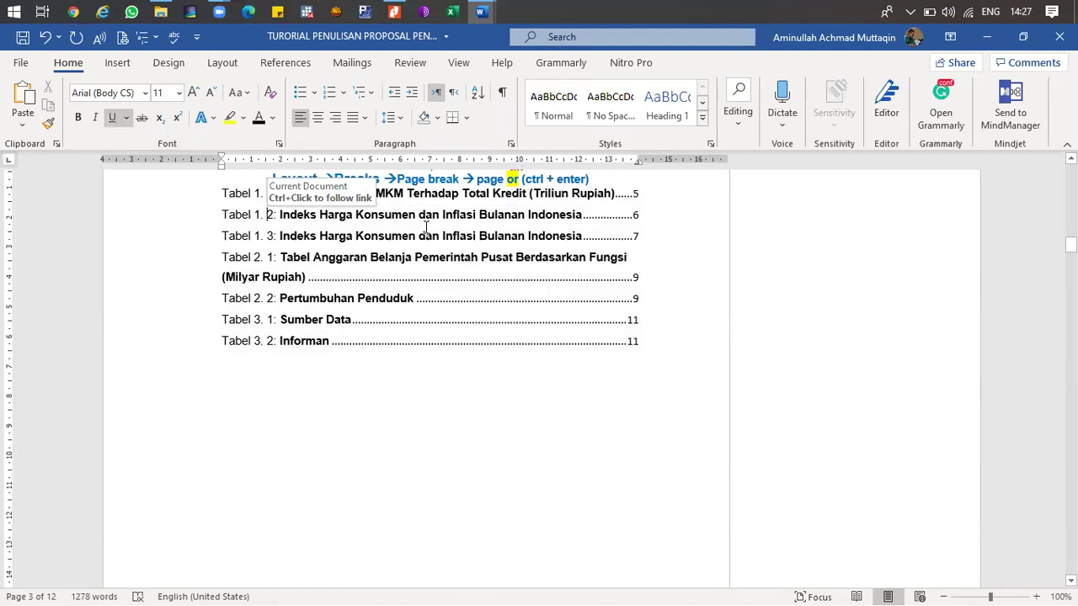
{"action": "scroll", "coordinate": [631, 337], "scroll_direction": "up", "scroll_amount": 2}
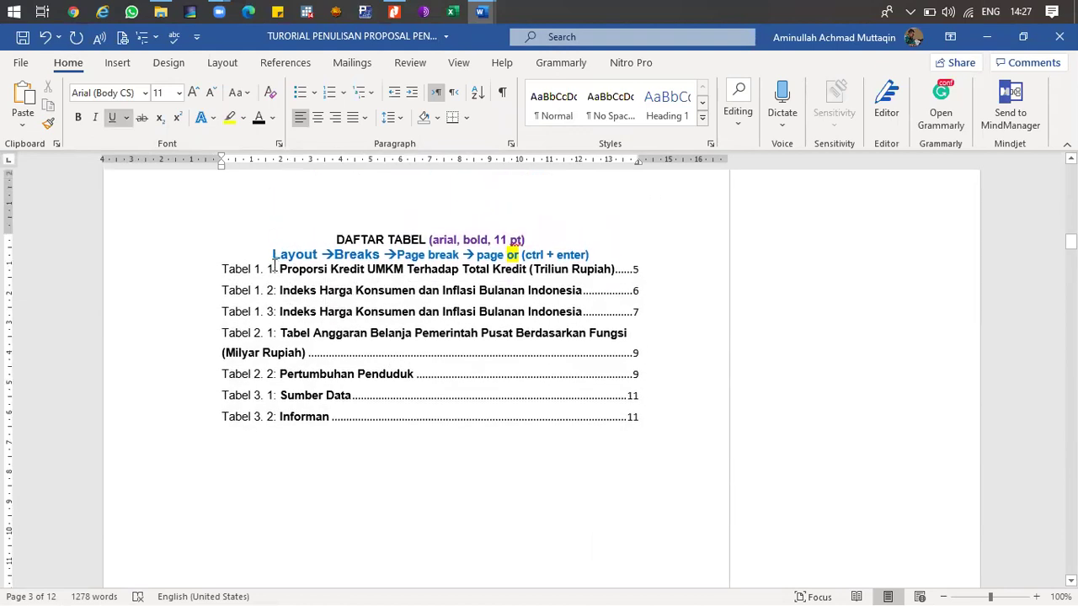
{"action": "left_click_drag", "start_coordinate": [196, 276], "coordinate": [236, 408]}
{"action": "left_click", "coordinate": [269, 365]}
{"action": "type", "text": "Arial"}
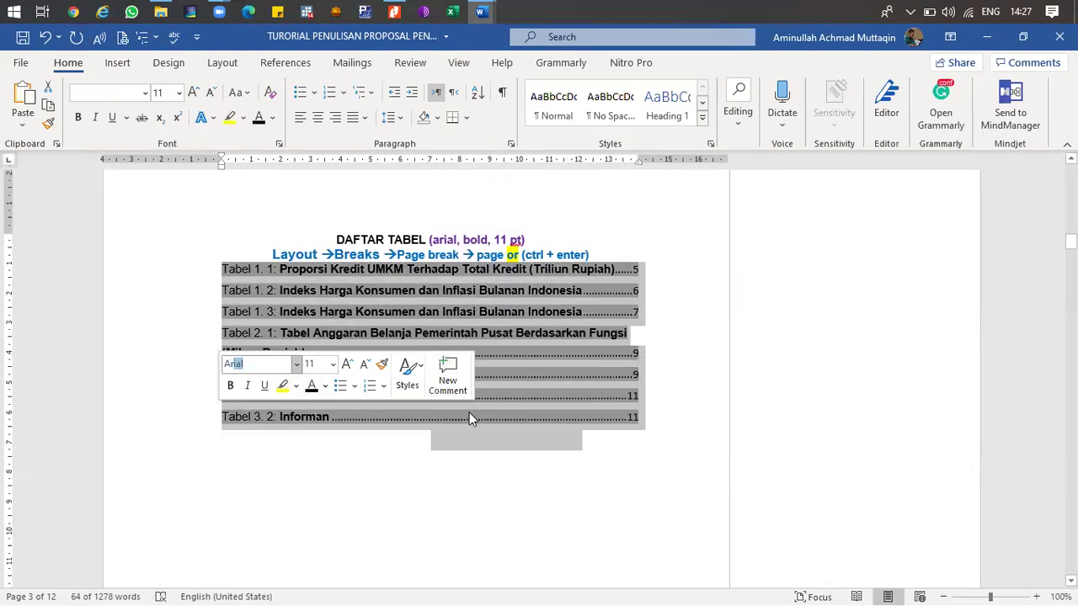
{"action": "key", "text": "Return"}
{"action": "left_click", "coordinate": [390, 117]}
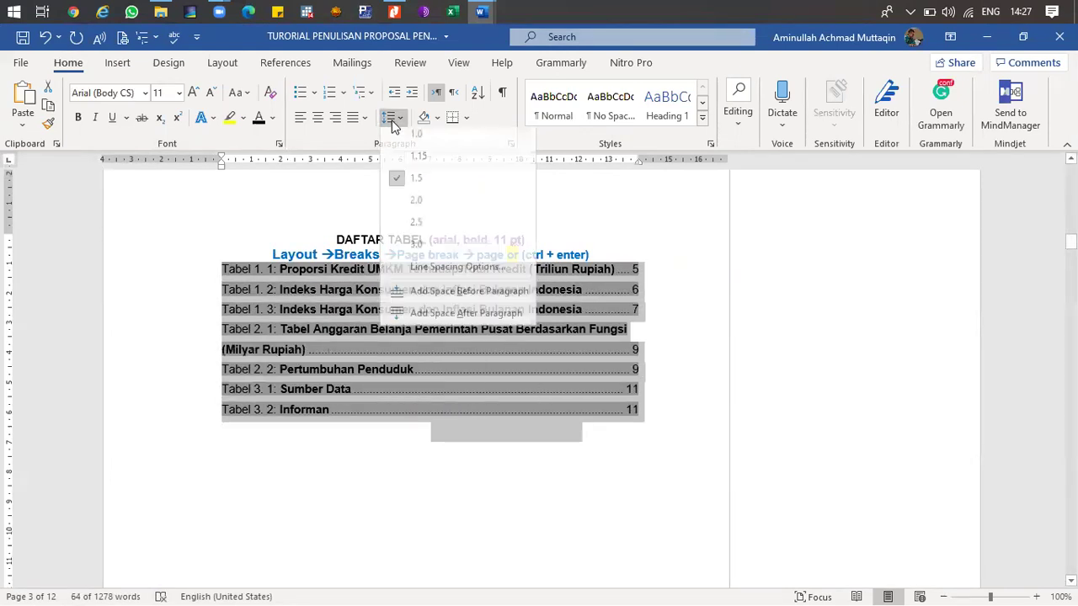
{"action": "left_click", "coordinate": [415, 192]}
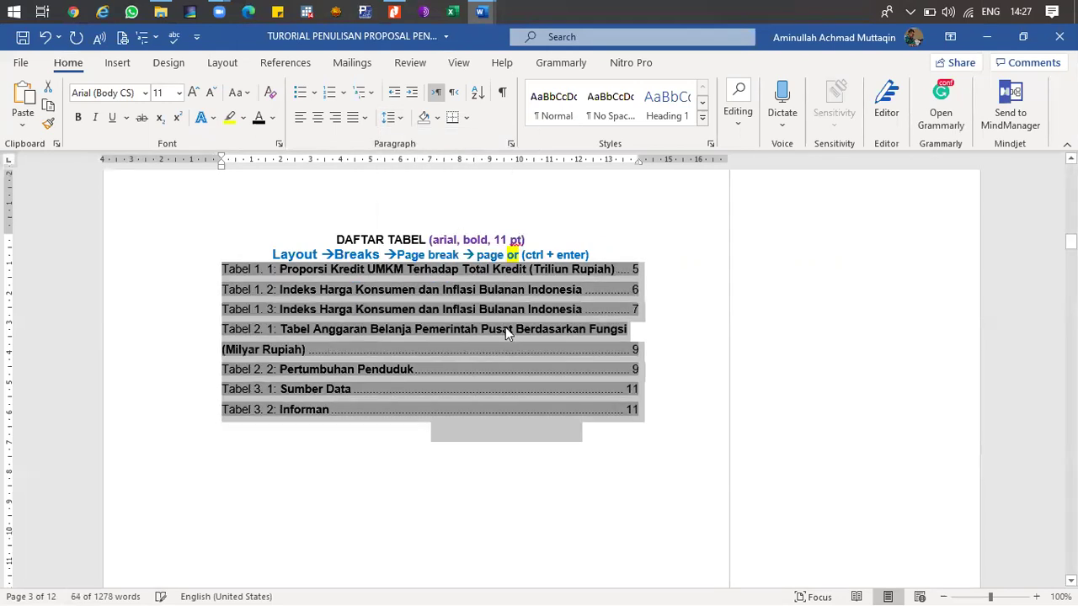
- Add the lines "Nama tabel", "Tabel" and "Sumber" after the body paragraph ending in "diperjualbelikan."
{"action": "left_click_drag", "start_coordinate": [1070, 240], "coordinate": [1070, 347]}
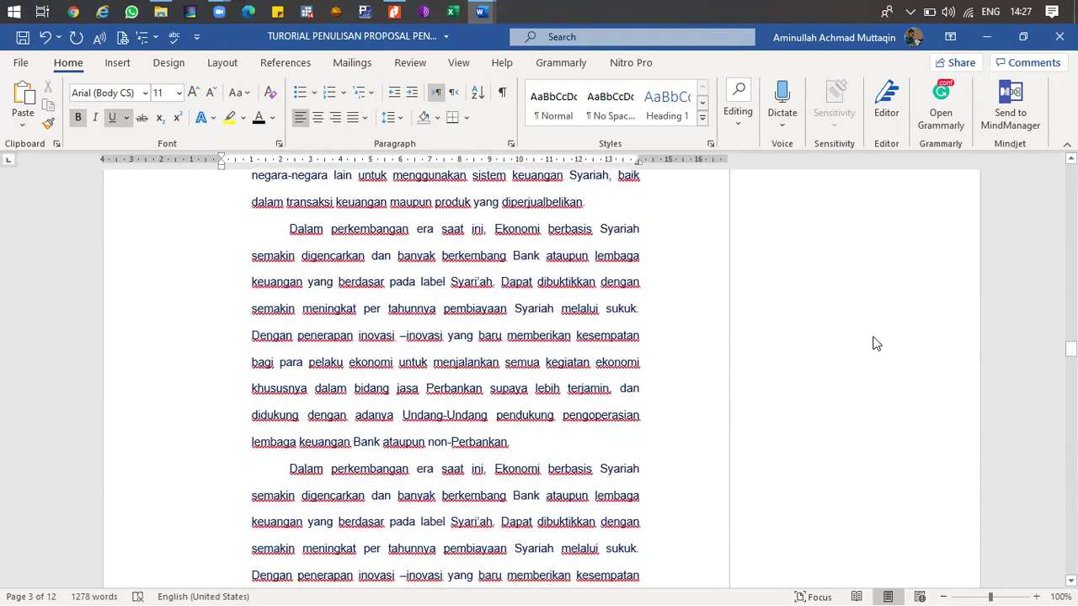
{"action": "left_click", "coordinate": [637, 203]}
{"action": "key", "text": "Return"}
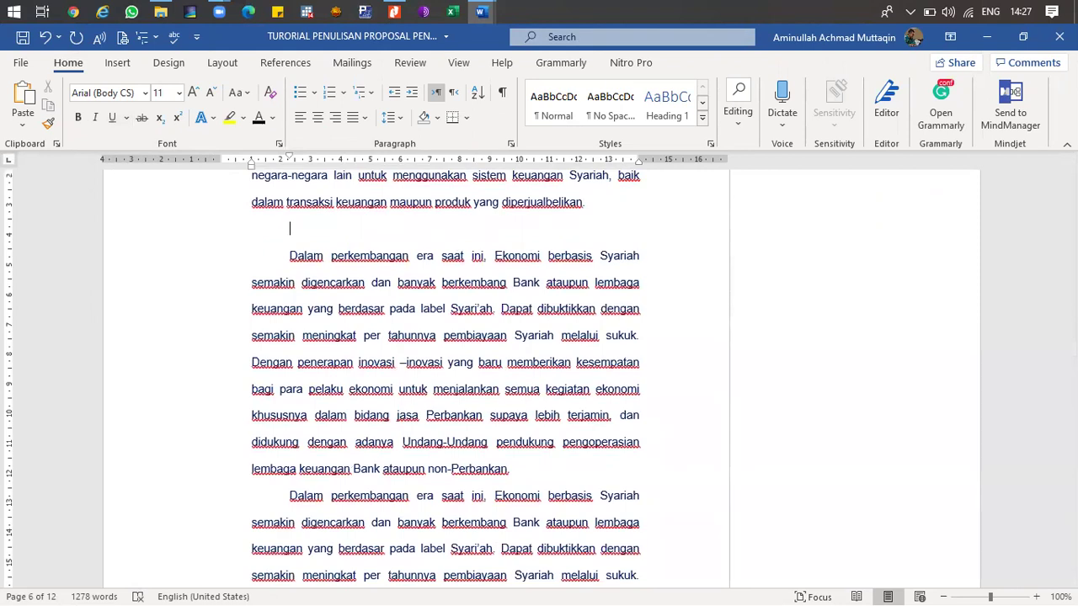
{"action": "type", "text": "nama tabel"}
{"action": "key", "text": "Return"}
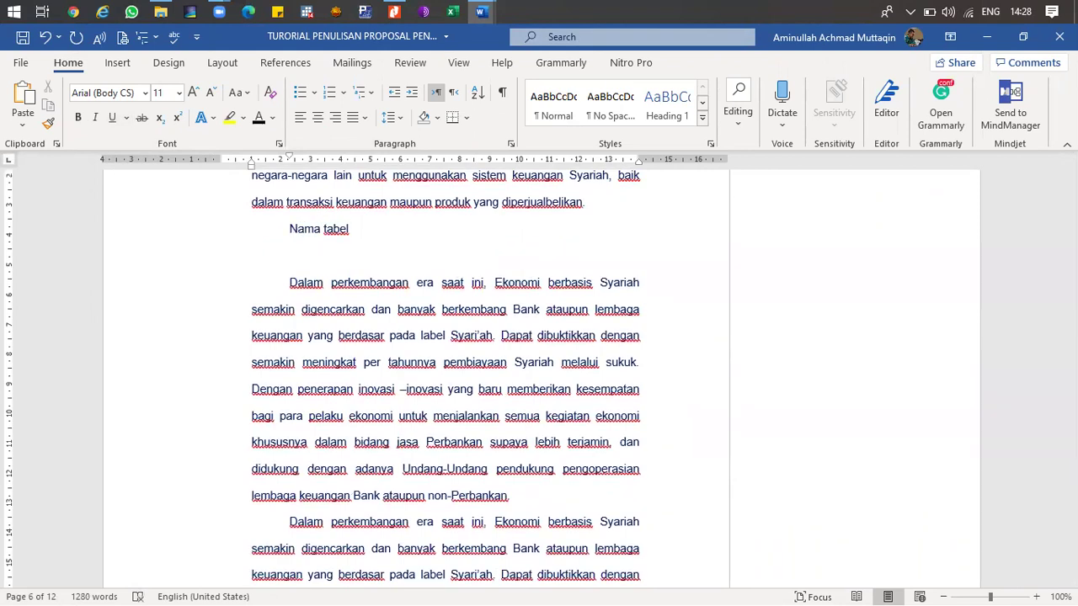
{"action": "type", "text": "tabel"}
{"action": "key", "text": "Return"}
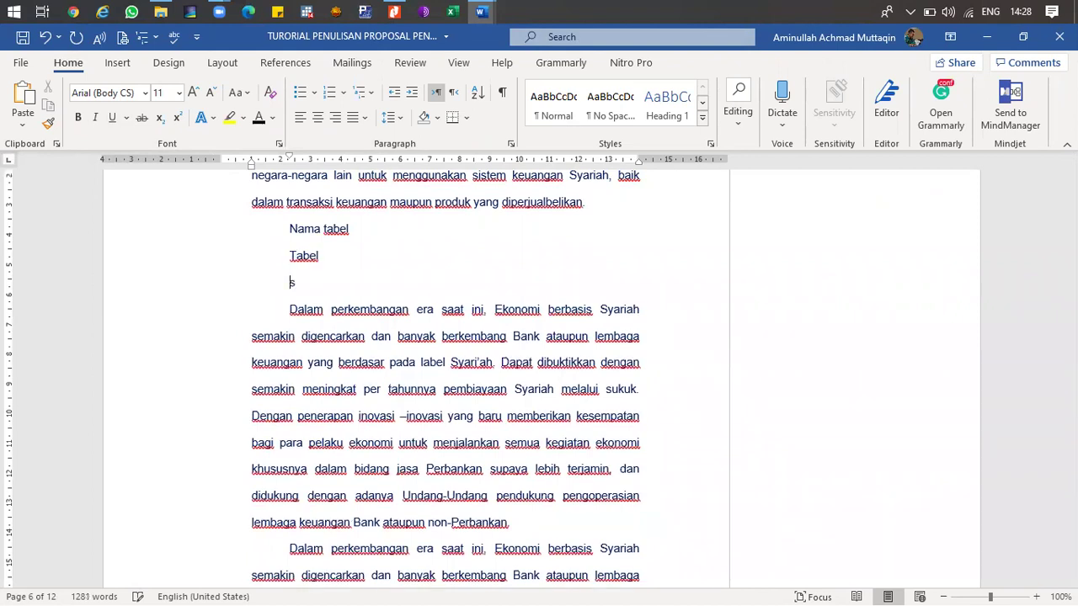
{"action": "type", "text": "sumber"}
- Extend the first two placeholder lines to read "Nama tabel/gambar" and "Tabel/gambar"
{"action": "left_click", "coordinate": [351, 260]}
{"action": "double_click", "coordinate": [345, 232]}
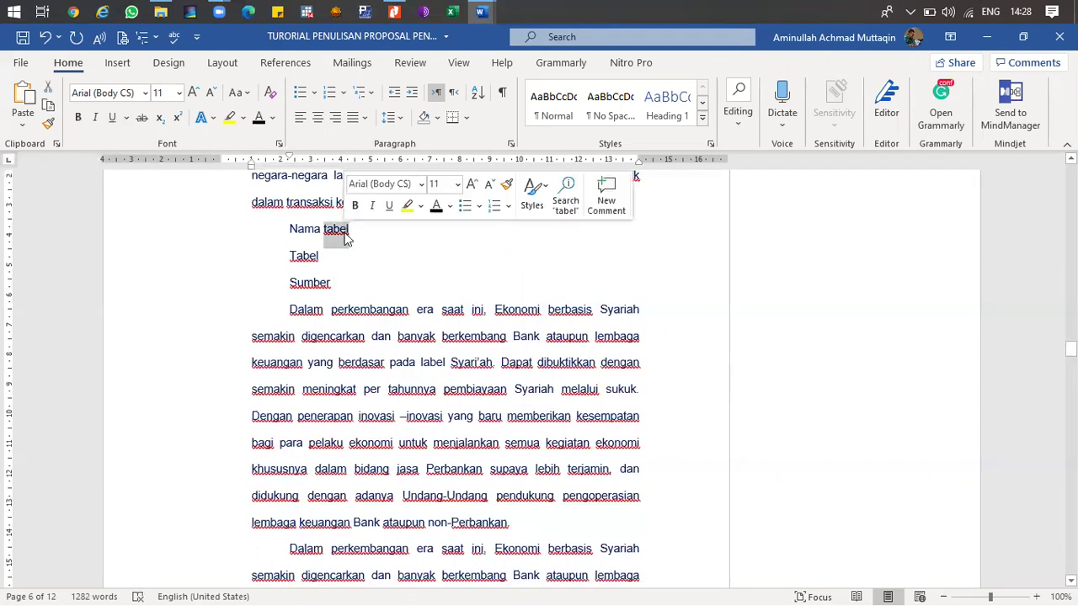
{"action": "left_click", "coordinate": [364, 229]}
{"action": "type", "text": "/gambar"}
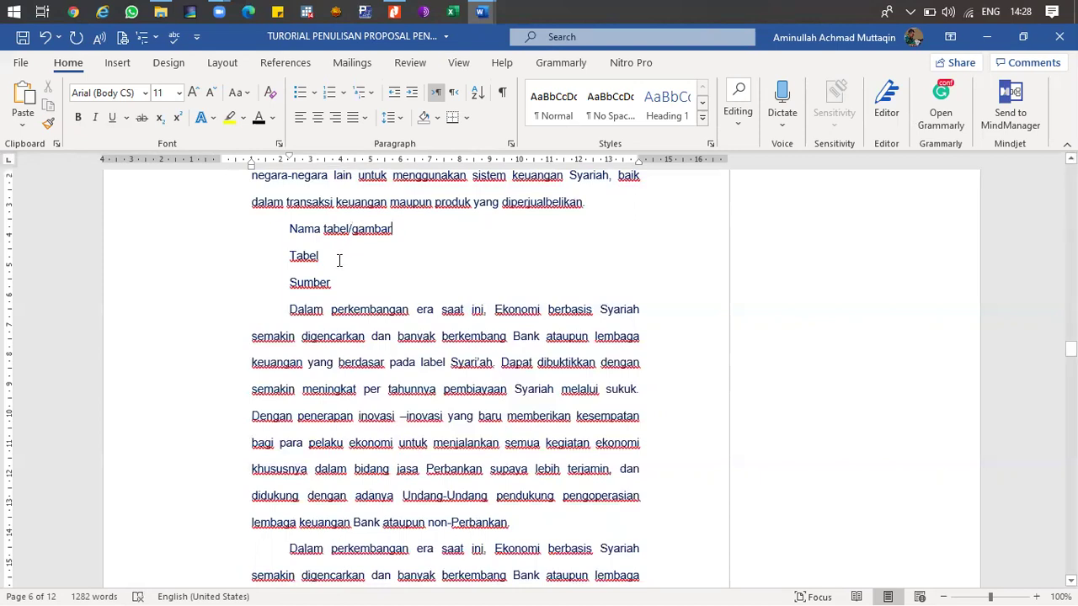
{"action": "type", "text": "/"}
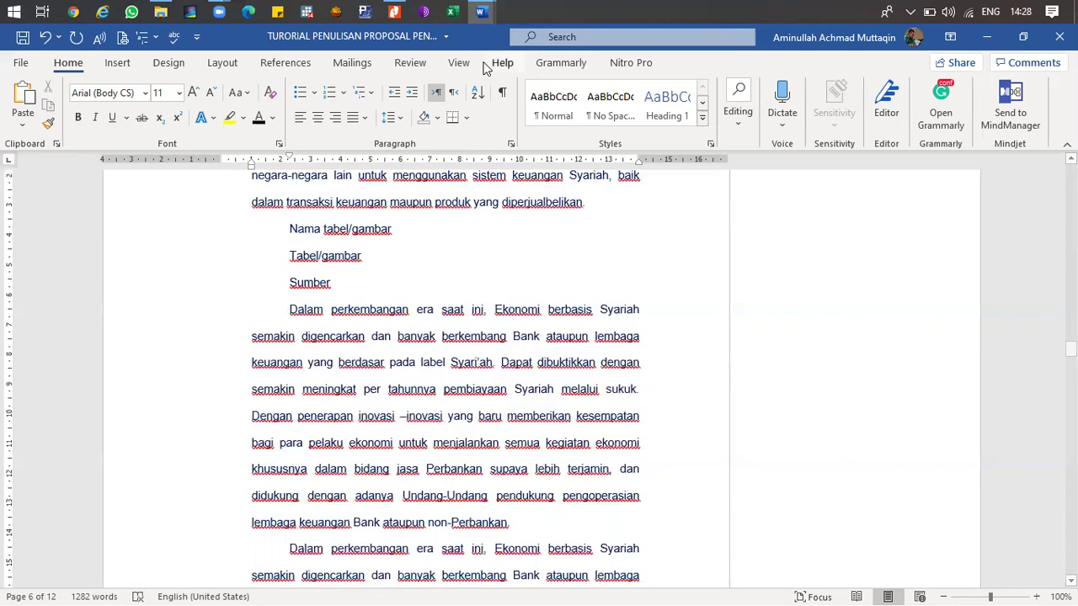
- Place the thesis window beside the guidelines document and read the figure formatting rules in section 13, Gambar
{"action": "key", "text": "super+Down"}
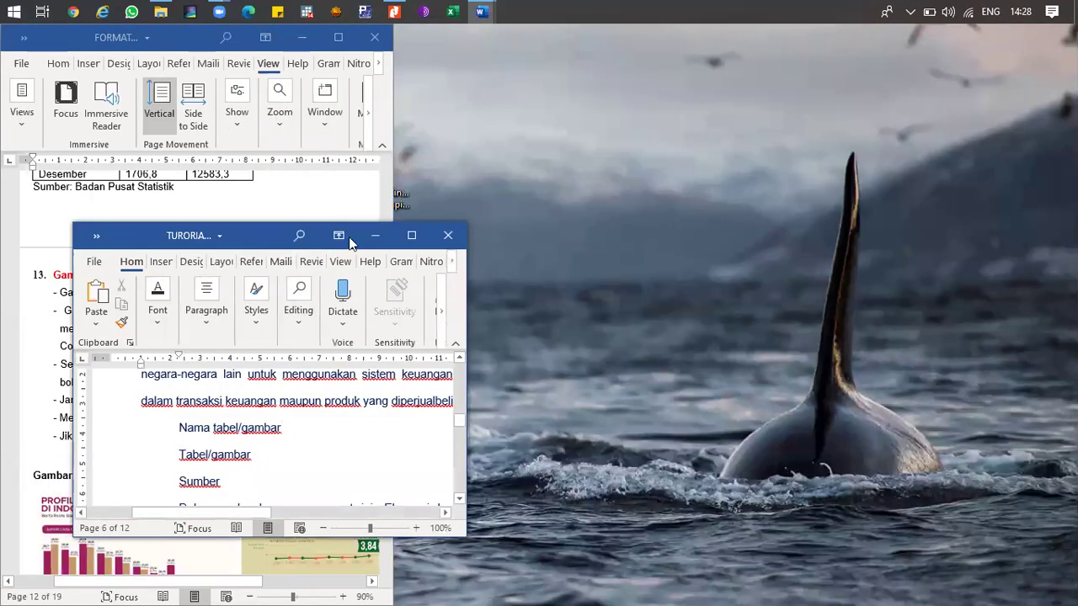
{"action": "key", "text": "super+Right"}
{"action": "scroll", "coordinate": [199, 340], "scroll_direction": "down", "scroll_amount": 1}
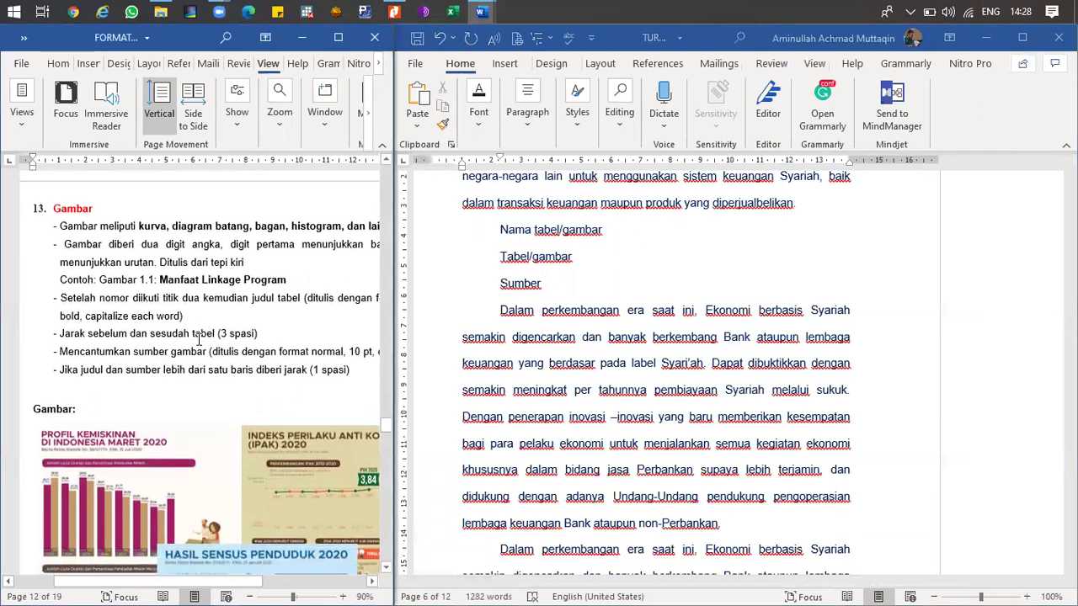
{"action": "mouse_move", "coordinate": [159, 586]}
{"action": "left_mouse_down"}
{"action": "mouse_move", "coordinate": [179, 587]}
{"action": "mouse_move", "coordinate": [169, 586]}
{"action": "left_mouse_up"}
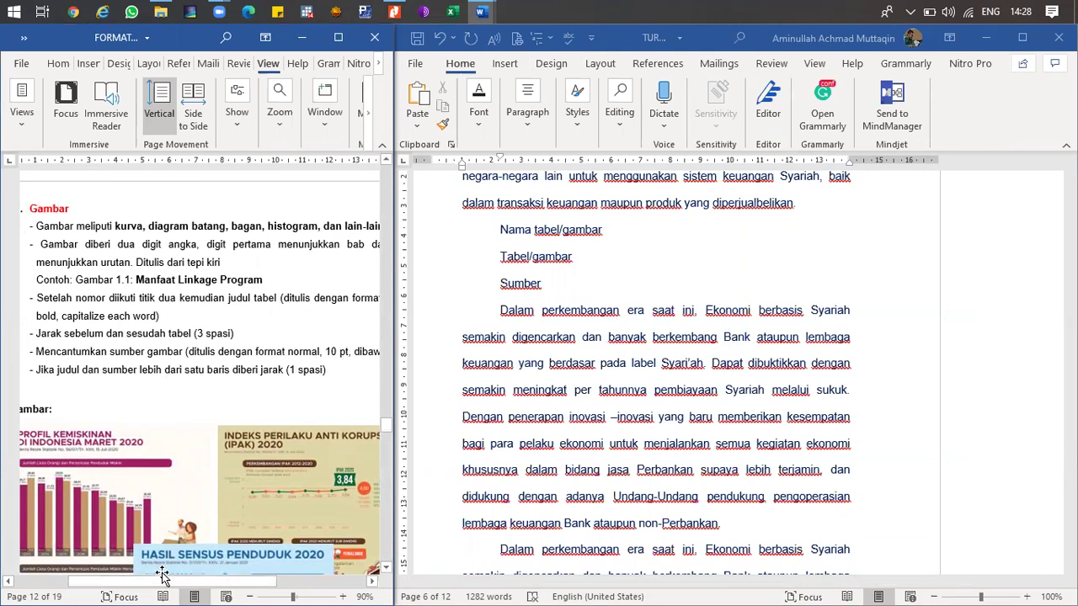
{"action": "mouse_move", "coordinate": [165, 583]}
{"action": "left_mouse_down"}
{"action": "mouse_move", "coordinate": [216, 587]}
{"action": "mouse_move", "coordinate": [167, 583]}
{"action": "left_mouse_up"}
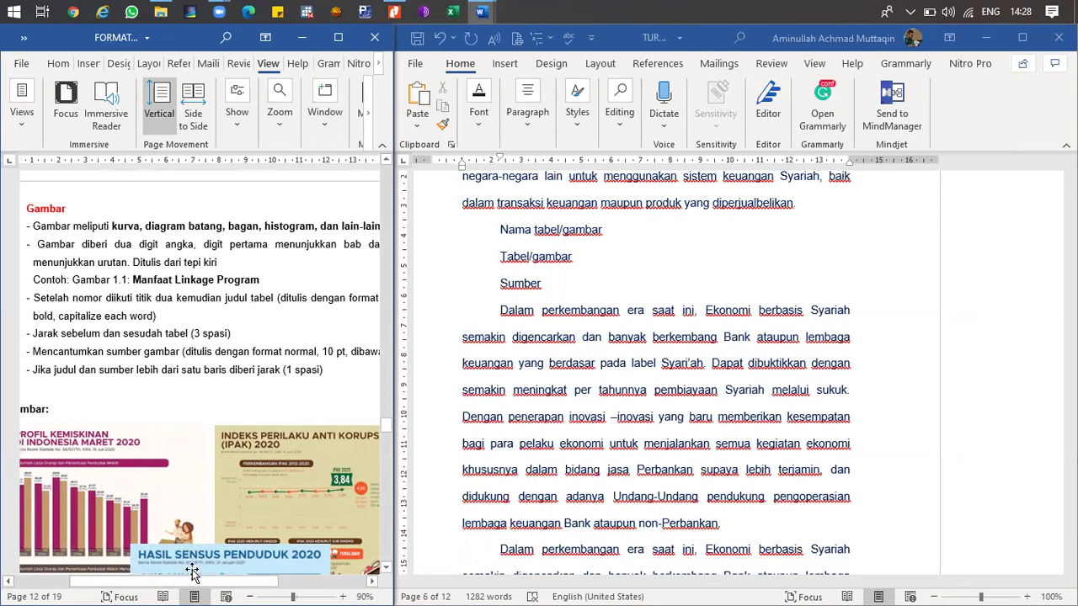
{"action": "mouse_move", "coordinate": [198, 583]}
{"action": "left_mouse_down"}
{"action": "mouse_move", "coordinate": [240, 588]}
{"action": "mouse_move", "coordinate": [197, 583]}
{"action": "left_mouse_up"}
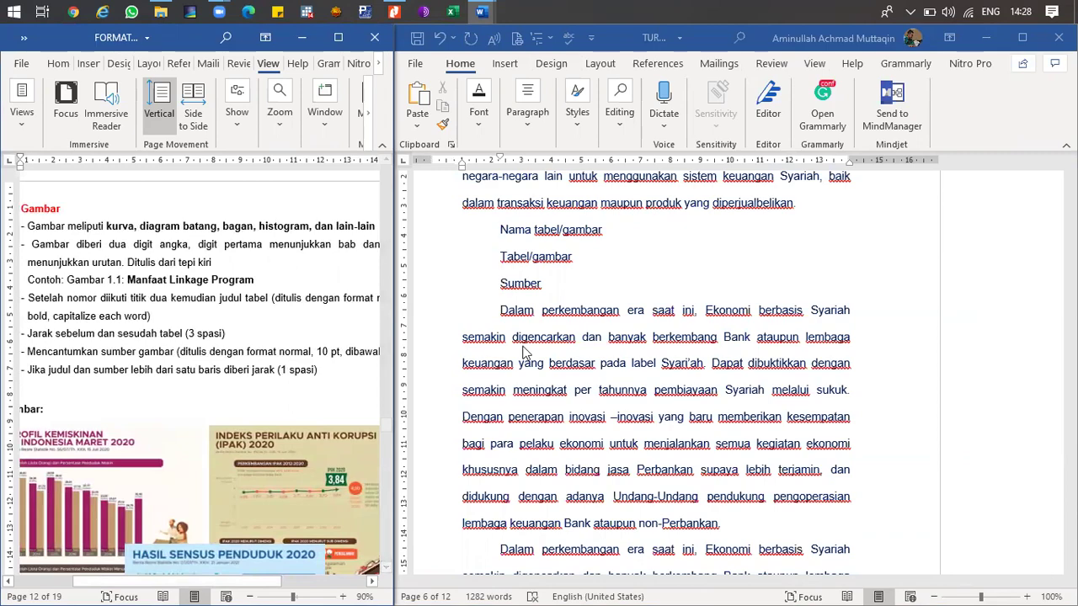
- Go to the Tabel 1. 1 table in the thesis and examine its title, source line and surrounding spacing
{"action": "scroll", "coordinate": [545, 352], "scroll_direction": "up", "scroll_amount": 5}
{"action": "scroll", "coordinate": [545, 352], "scroll_direction": "up", "scroll_amount": 5}
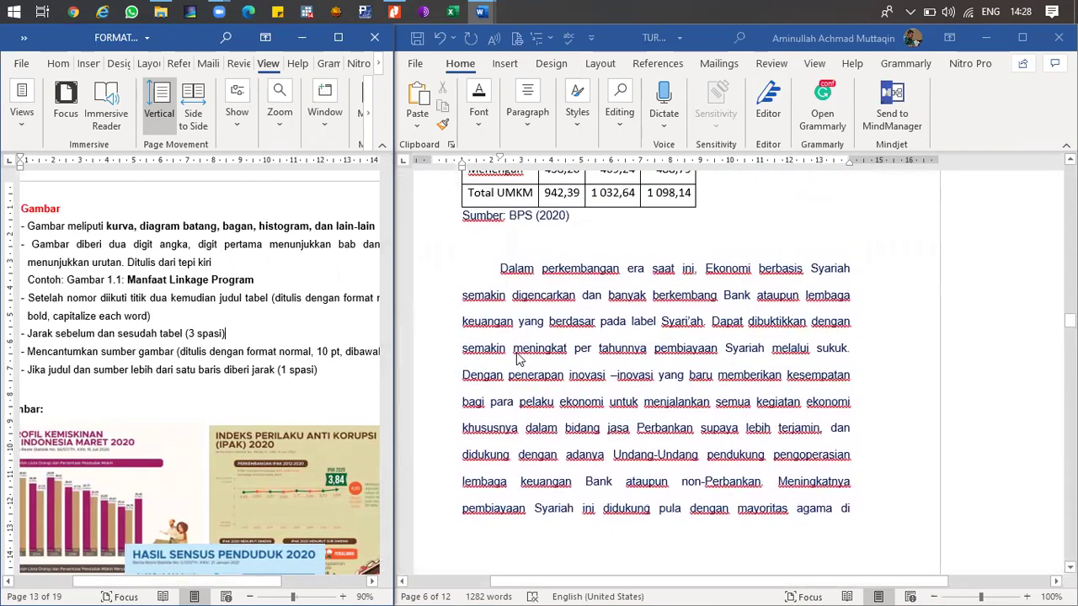
{"action": "scroll", "coordinate": [519, 359], "scroll_direction": "down", "scroll_amount": 7}
{"action": "scroll", "coordinate": [520, 359], "scroll_direction": "up", "scroll_amount": 8}
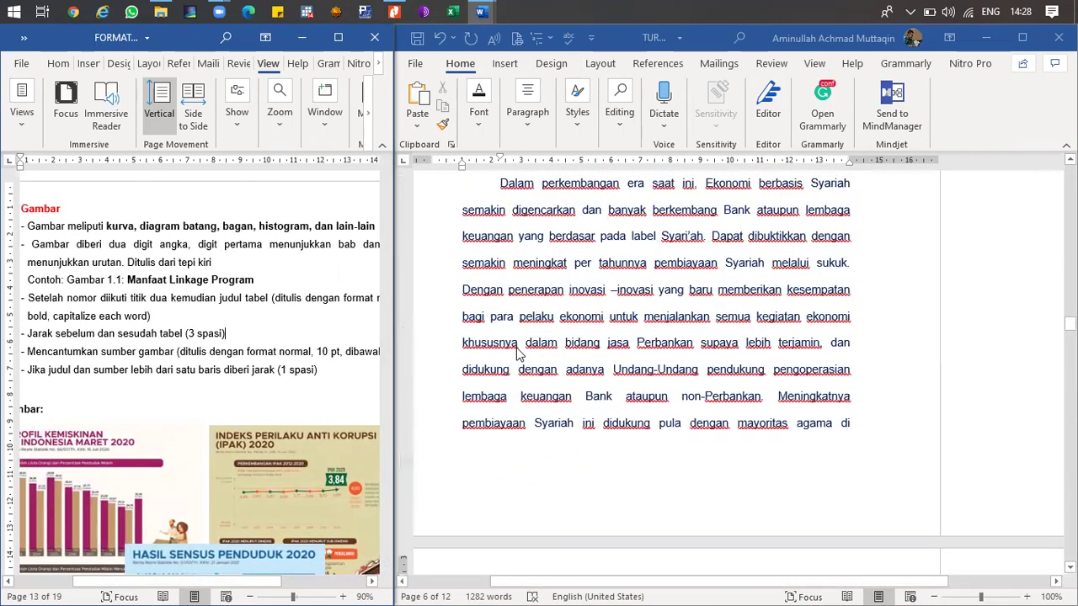
{"action": "left_click", "coordinate": [519, 264]}
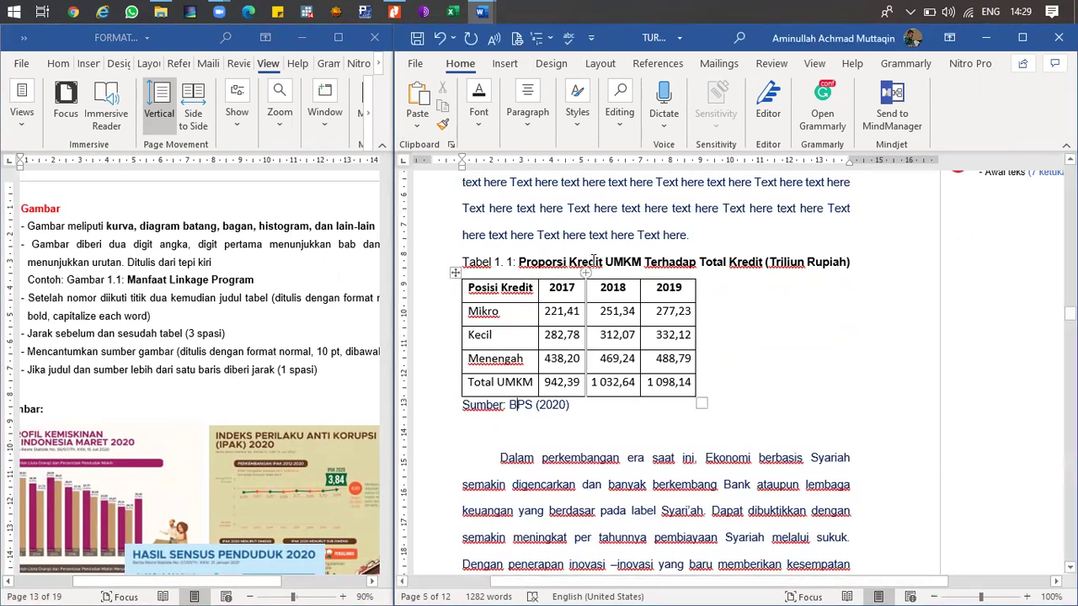
- Try wider spacing around the Tabel 1. 1 caption and 3.0 line spacing on the body paragraph above it, undoing both changes
{"action": "left_click", "coordinate": [515, 133]}
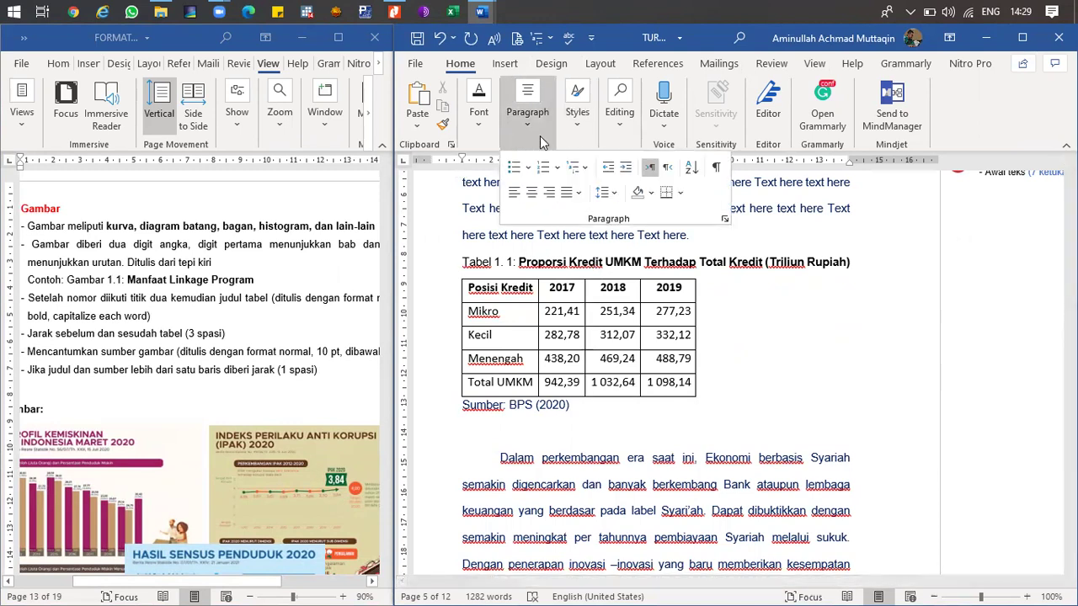
{"action": "left_click", "coordinate": [602, 192]}
{"action": "left_click", "coordinate": [637, 305]}
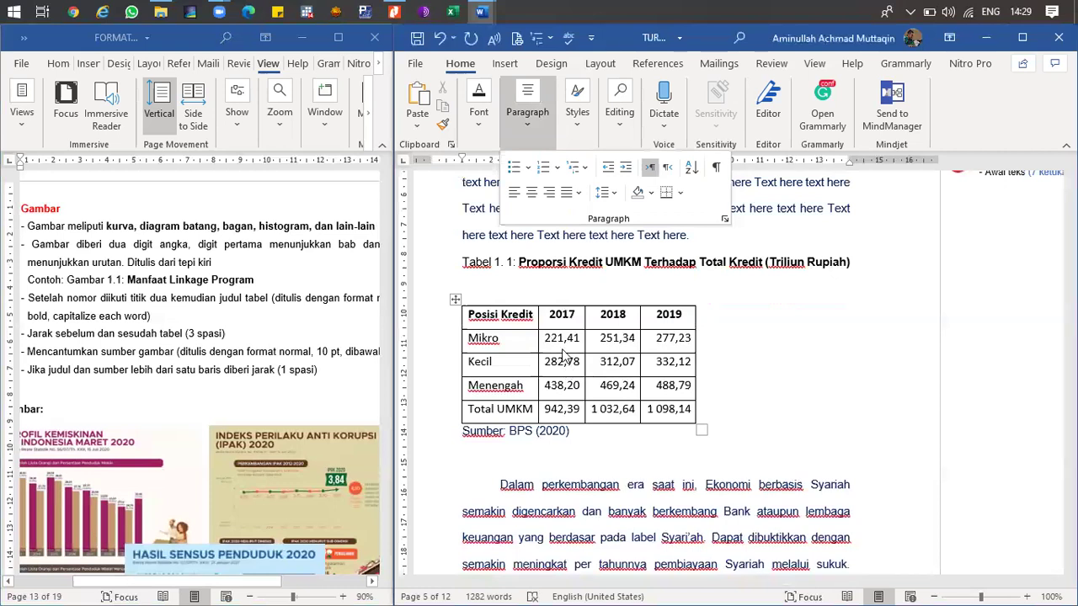
{"action": "left_click", "coordinate": [552, 282]}
{"action": "key", "text": "BackSpace"}
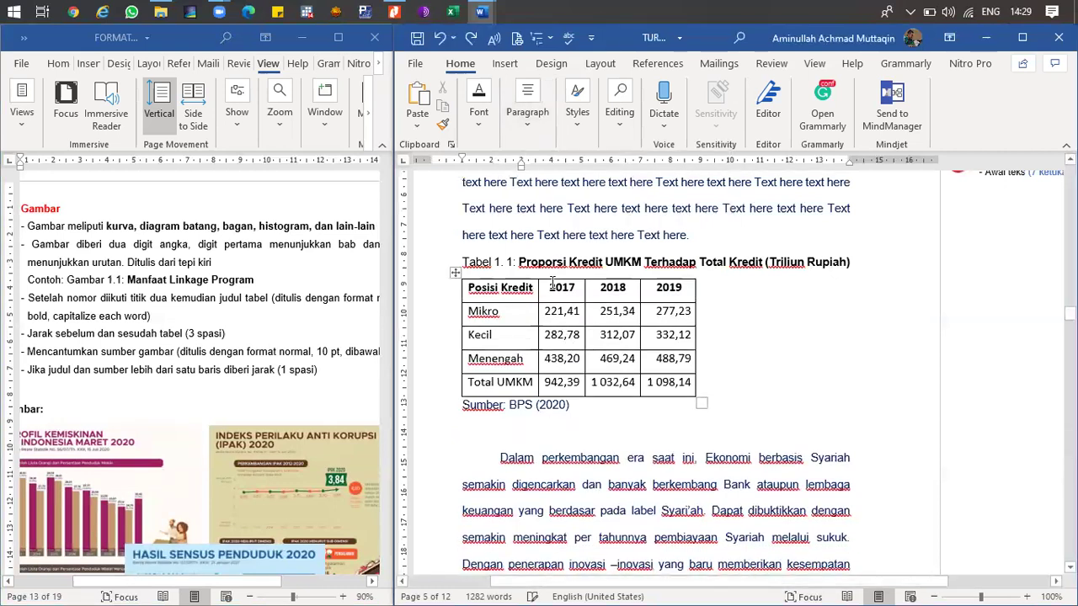
{"action": "left_click", "coordinate": [556, 242]}
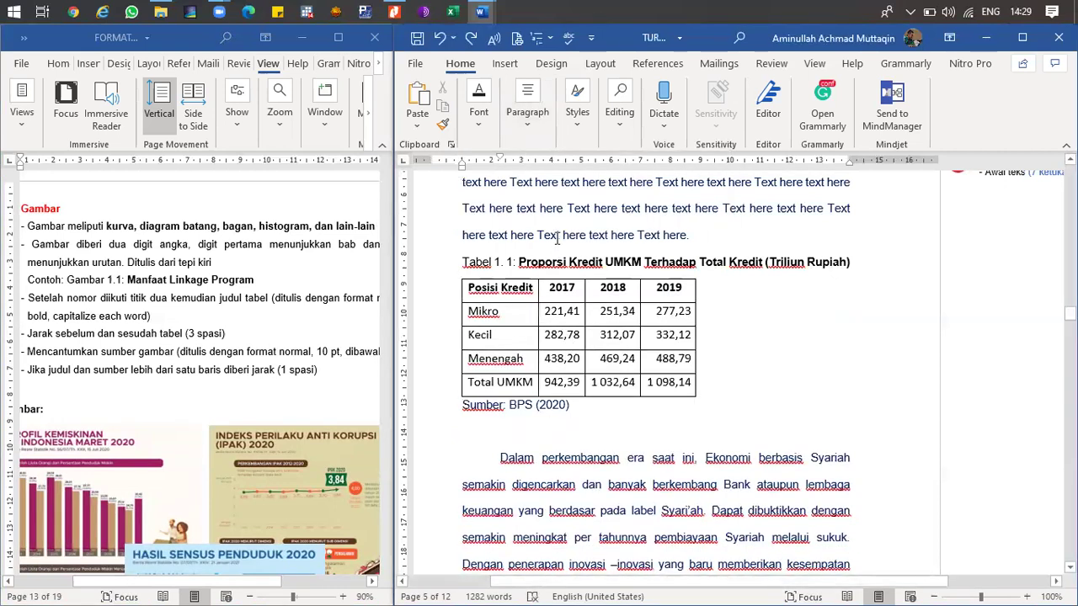
{"action": "left_click", "coordinate": [528, 126]}
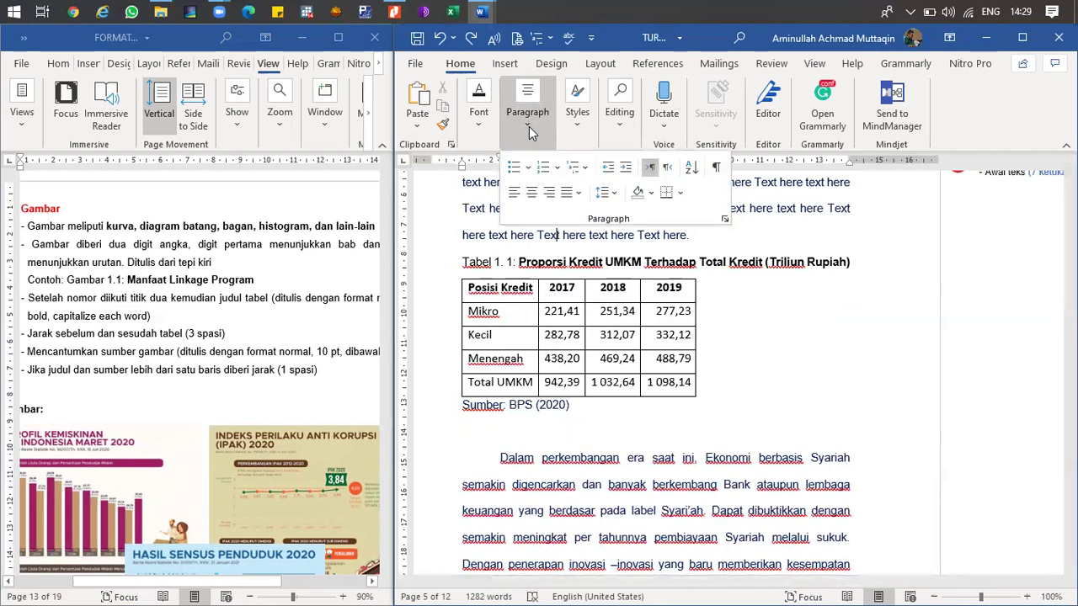
{"action": "left_click", "coordinate": [604, 194]}
{"action": "left_click", "coordinate": [639, 321]}
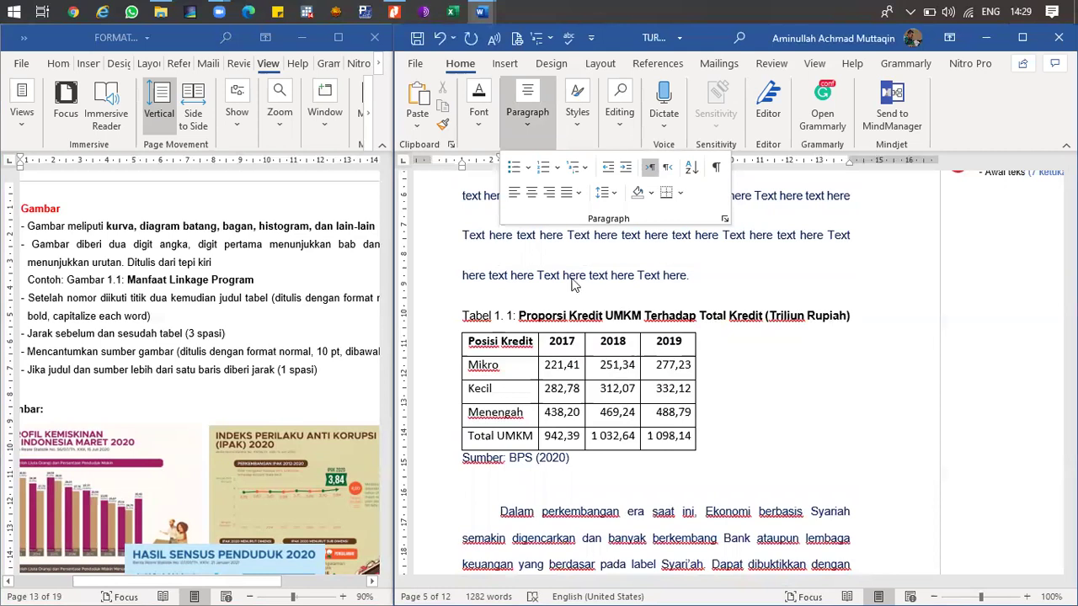
{"action": "left_click", "coordinate": [578, 252]}
{"action": "key", "text": "ctrl+z"}
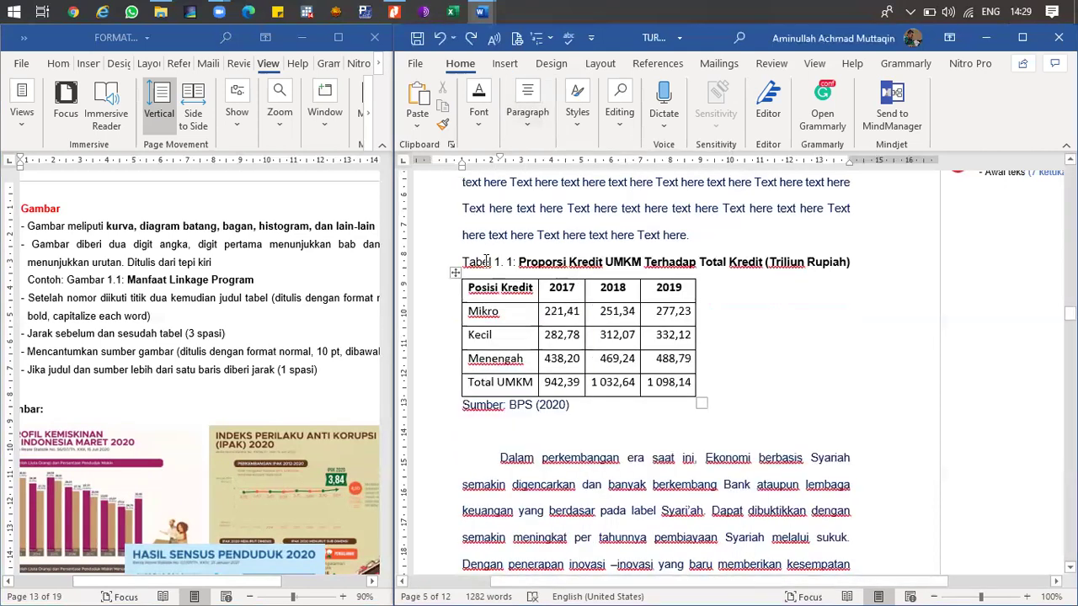
- Insert an empty line between the body paragraph and the Tabel 1. 1 caption and set its line spacing to 3.0
{"action": "left_click", "coordinate": [699, 240]}
{"action": "key", "text": "Return"}
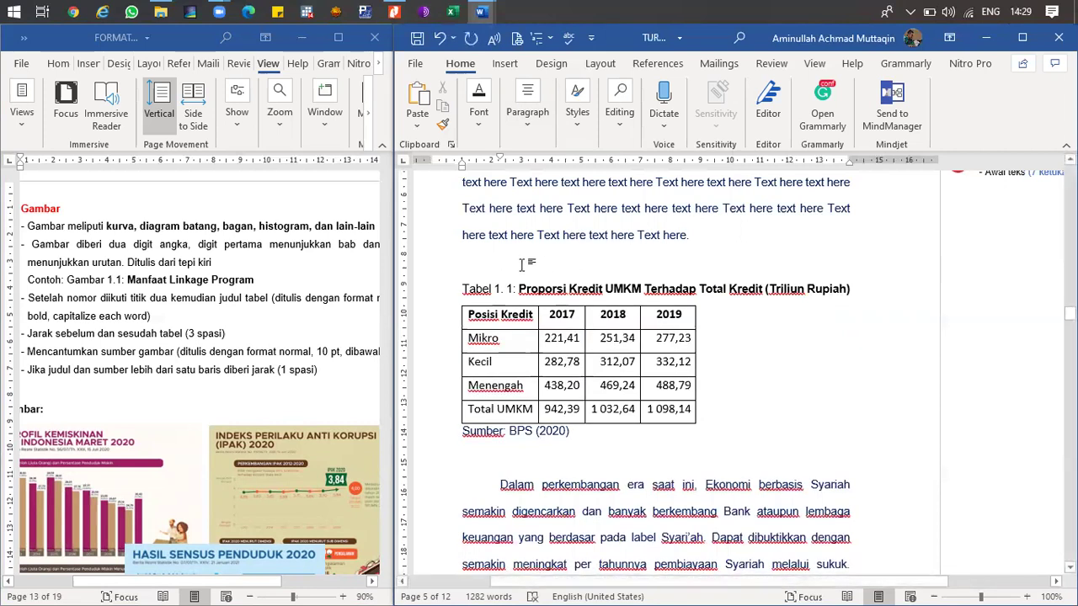
{"action": "right_click", "coordinate": [521, 265]}
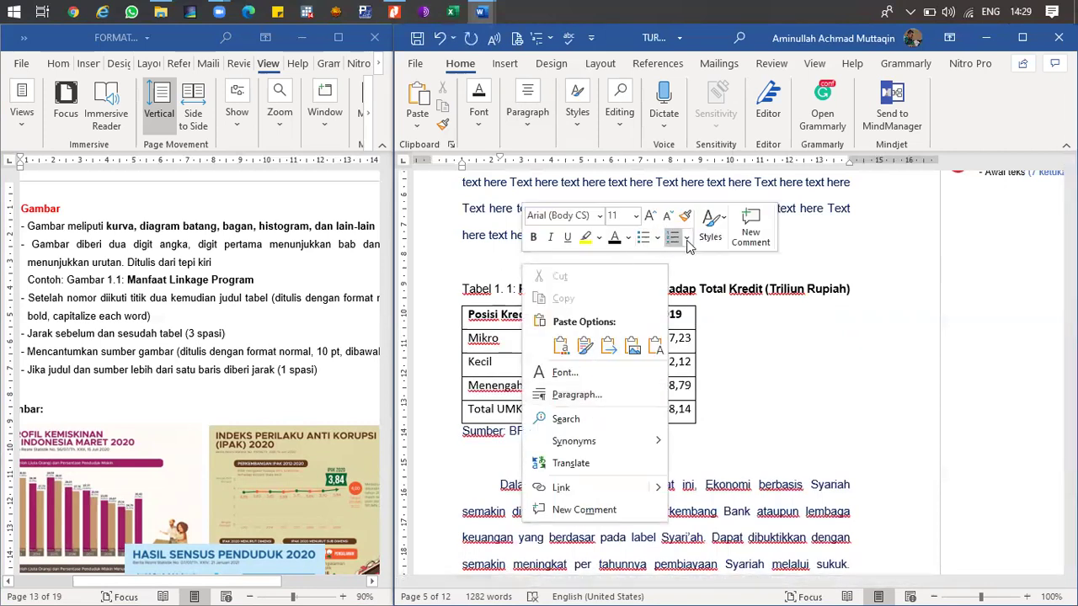
{"action": "left_click", "coordinate": [531, 118]}
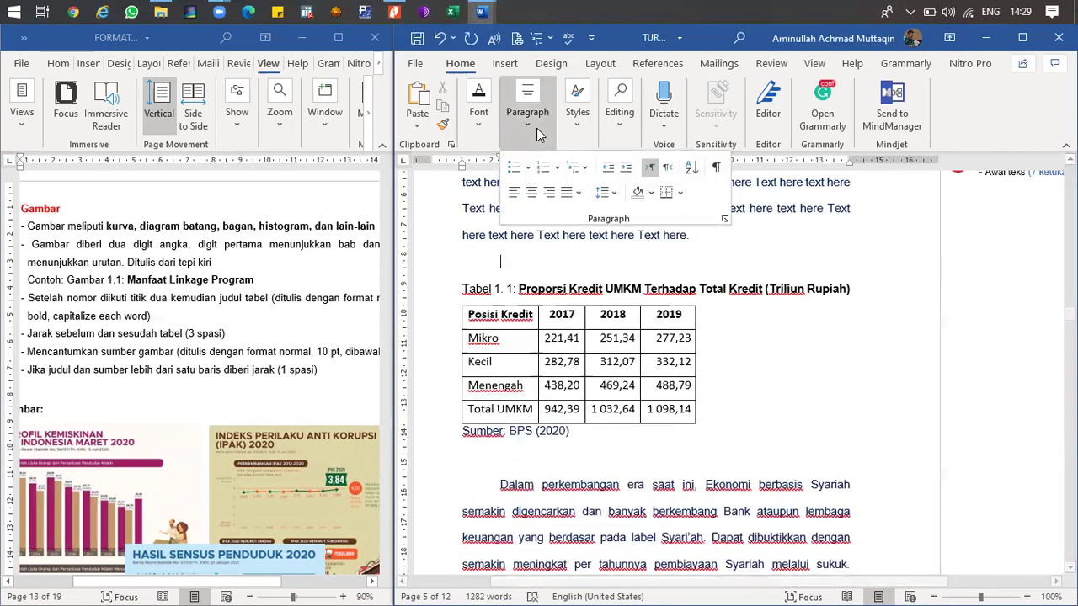
{"action": "left_click", "coordinate": [604, 192]}
{"action": "left_click", "coordinate": [627, 326]}
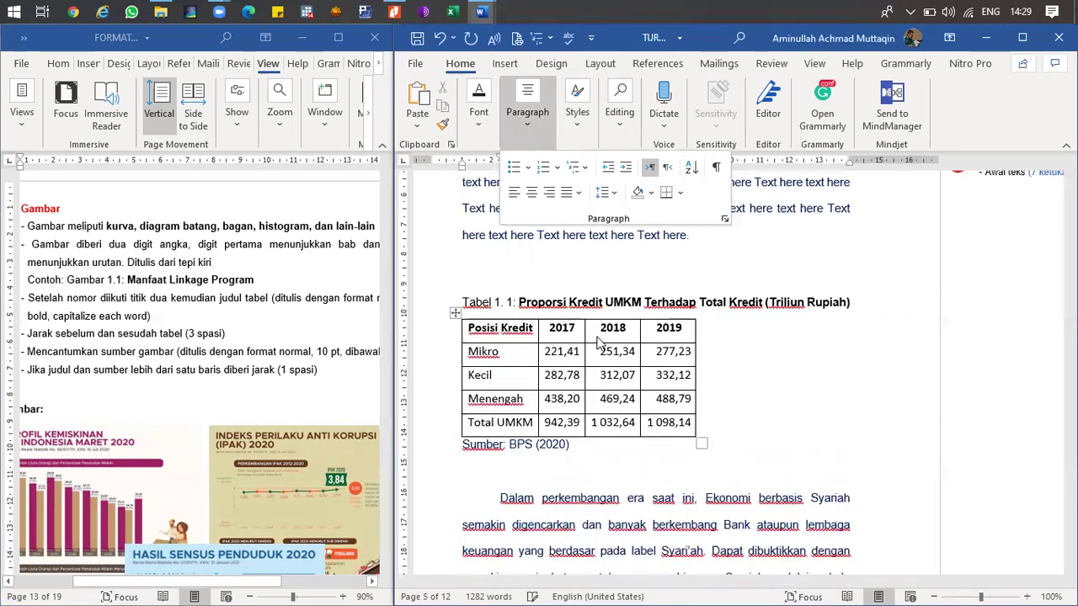
- Set the line spacing of the empty line below the table's source line to 3.0
{"action": "left_click", "coordinate": [540, 465]}
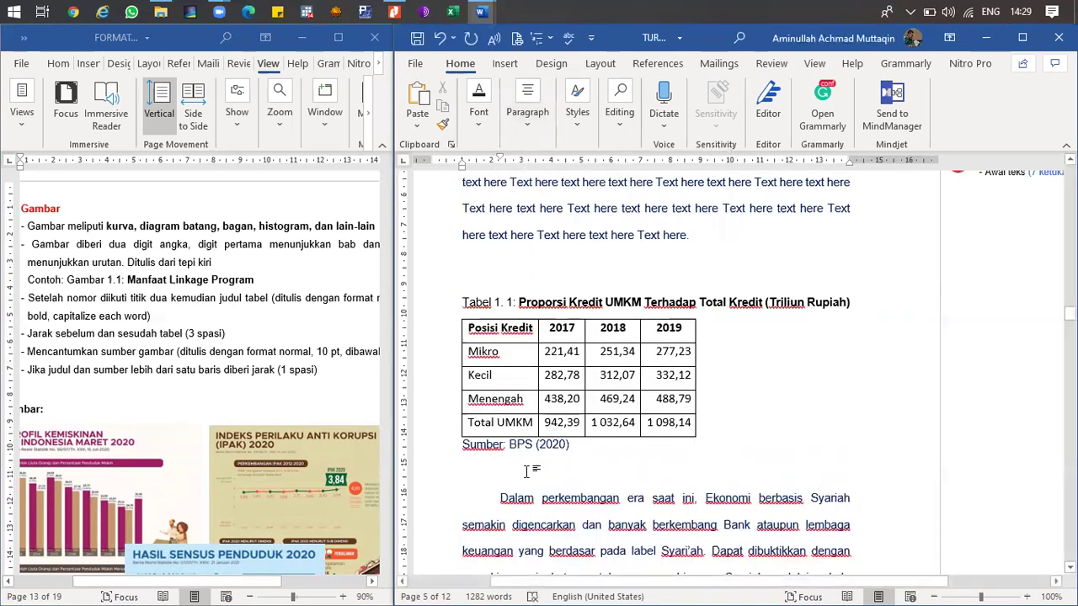
{"action": "right_click", "coordinate": [527, 474]}
{"action": "left_click", "coordinate": [527, 106]}
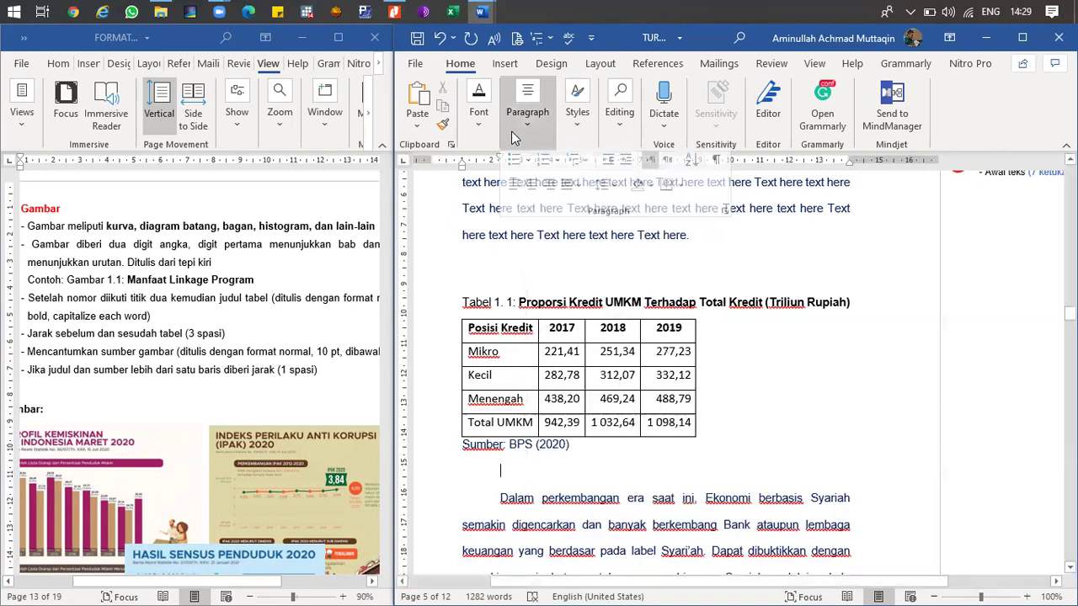
{"action": "left_click", "coordinate": [605, 192]}
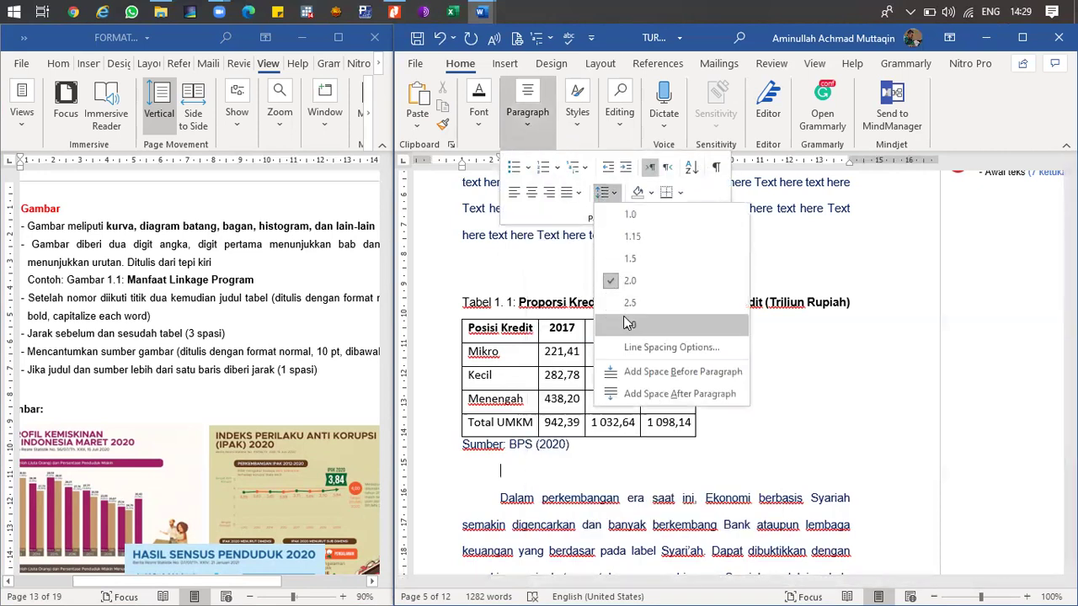
{"action": "left_click", "coordinate": [618, 324]}
{"action": "left_click", "coordinate": [544, 264]}
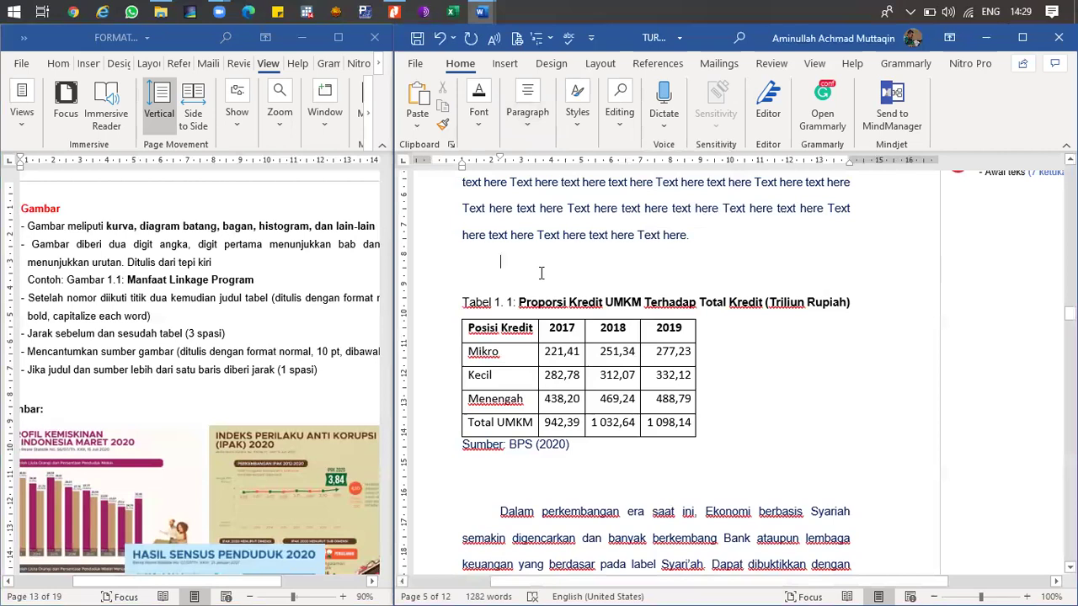
{"action": "left_click", "coordinate": [524, 271]}
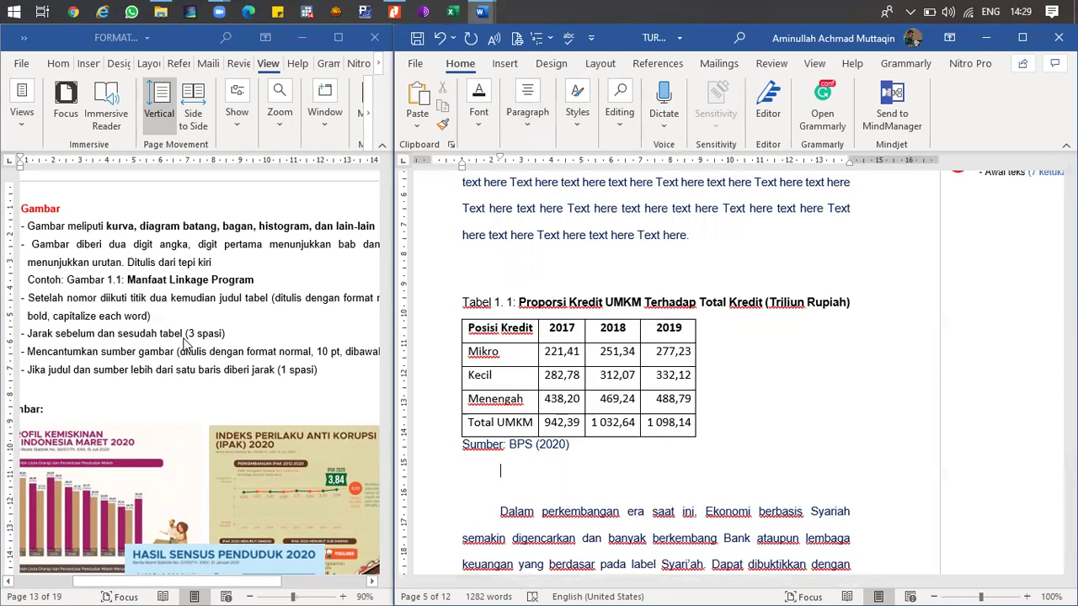
- Replace the "Tabel/gambar" placeholder line with the copied Profil Kemiskinan infographic from the guidelines' Gambar section
{"action": "left_click", "coordinate": [185, 360]}
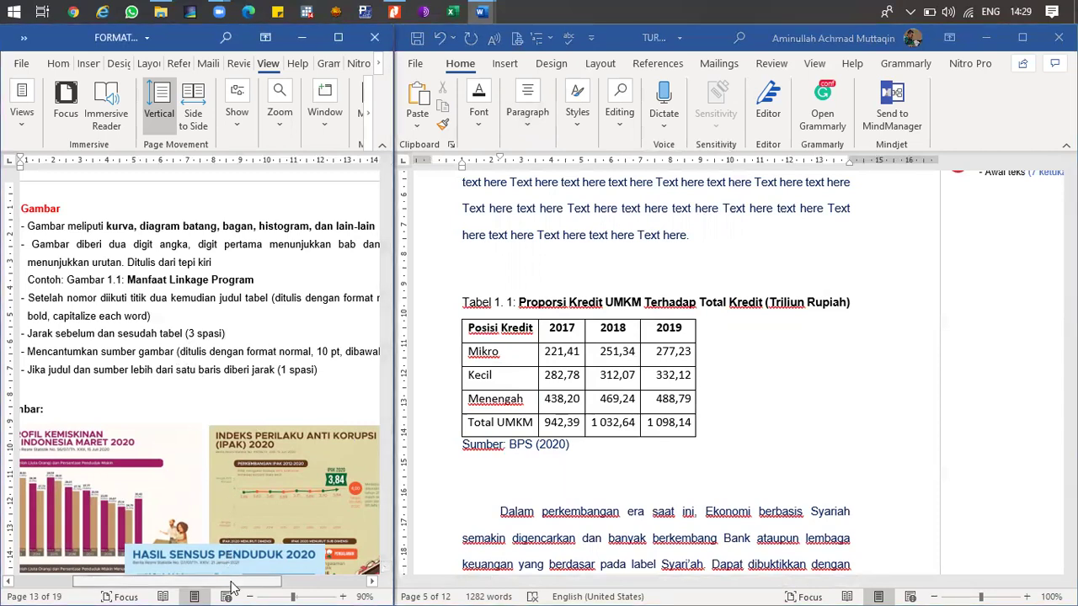
{"action": "left_click_drag", "start_coordinate": [228, 586], "coordinate": [195, 587]}
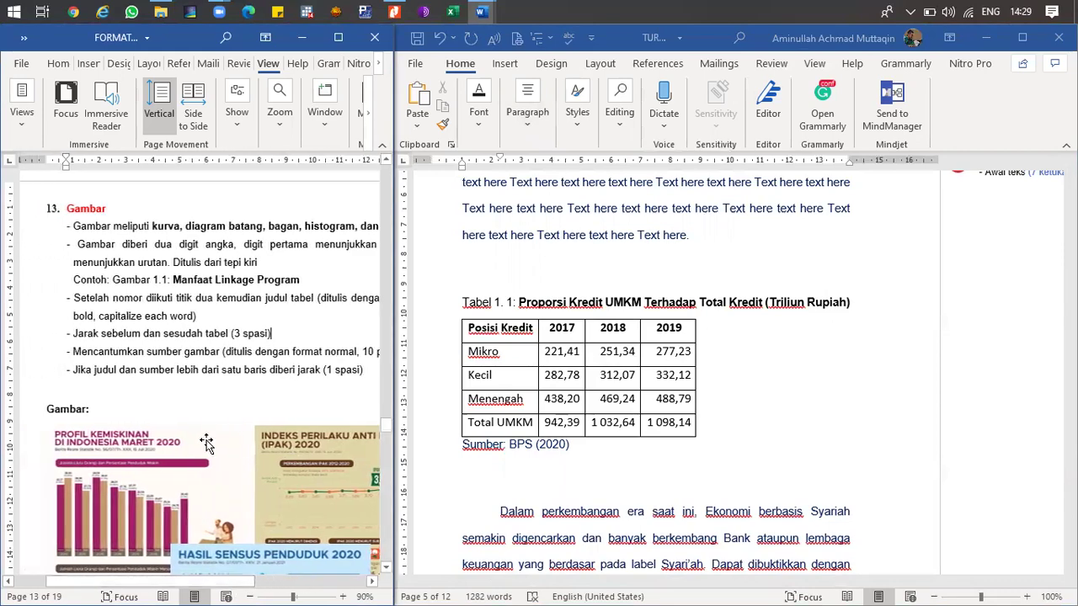
{"action": "scroll", "coordinate": [253, 404], "scroll_direction": "down", "scroll_amount": 1}
{"action": "left_click", "coordinate": [316, 404]}
{"action": "scroll", "coordinate": [551, 399], "scroll_direction": "down", "scroll_amount": 15}
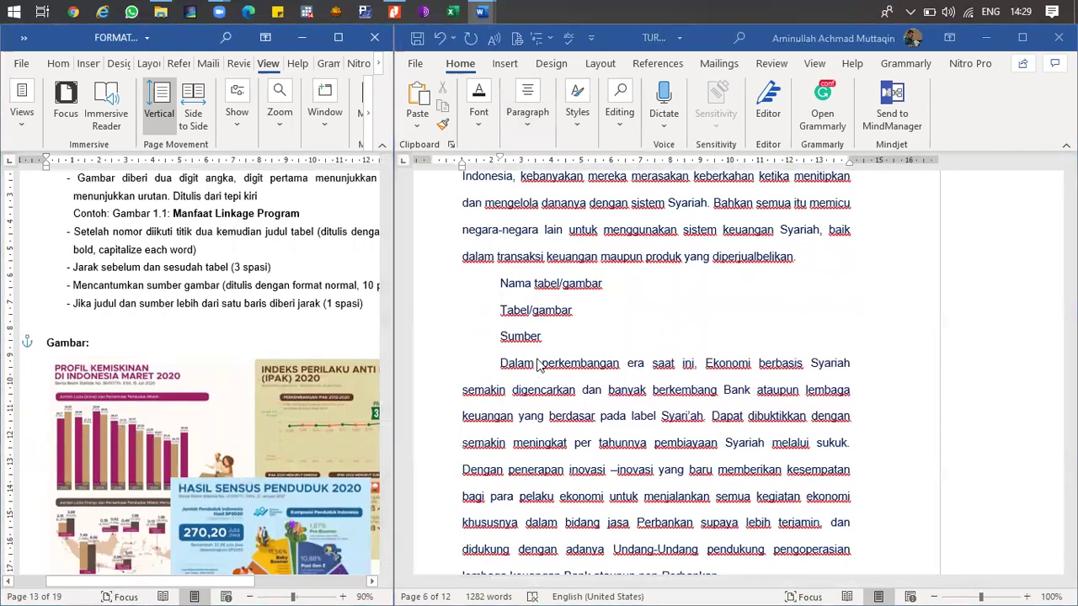
{"action": "left_click", "coordinate": [577, 310]}
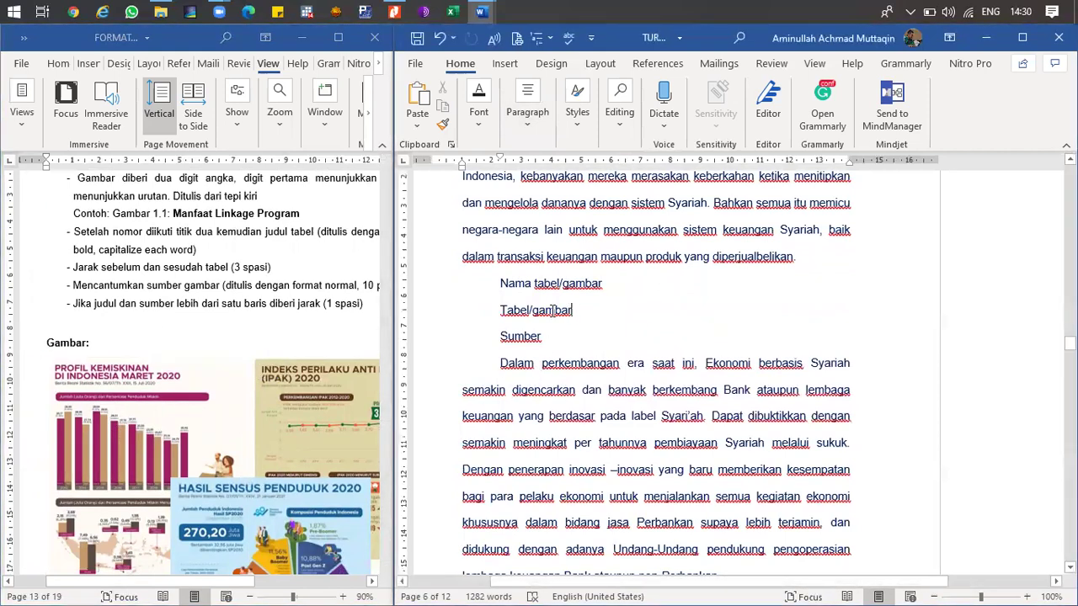
{"action": "left_click_drag", "start_coordinate": [552, 310], "coordinate": [511, 312]}
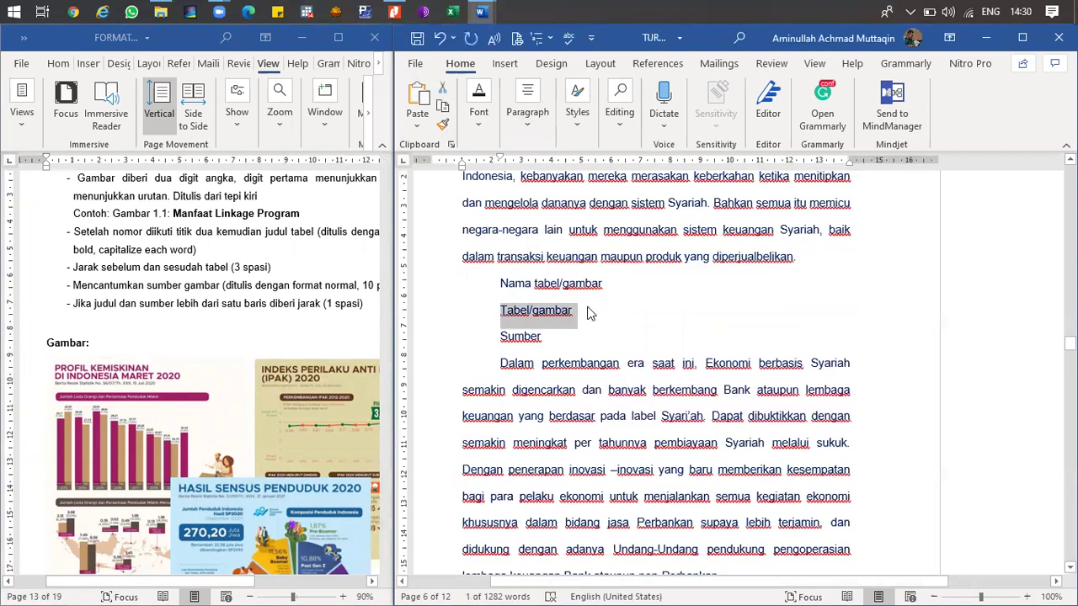
{"action": "key", "text": "Right"}
{"action": "key", "text": "Up"}
{"action": "key", "text": "Delete"}
{"action": "key", "text": "Delete"}
{"action": "key", "text": "Delete"}
{"action": "key", "text": "Delete"}
{"action": "key", "text": "Delete"}
{"action": "key", "text": "Delete"}
{"action": "key", "text": "Delete"}
{"action": "key", "text": "Delete"}
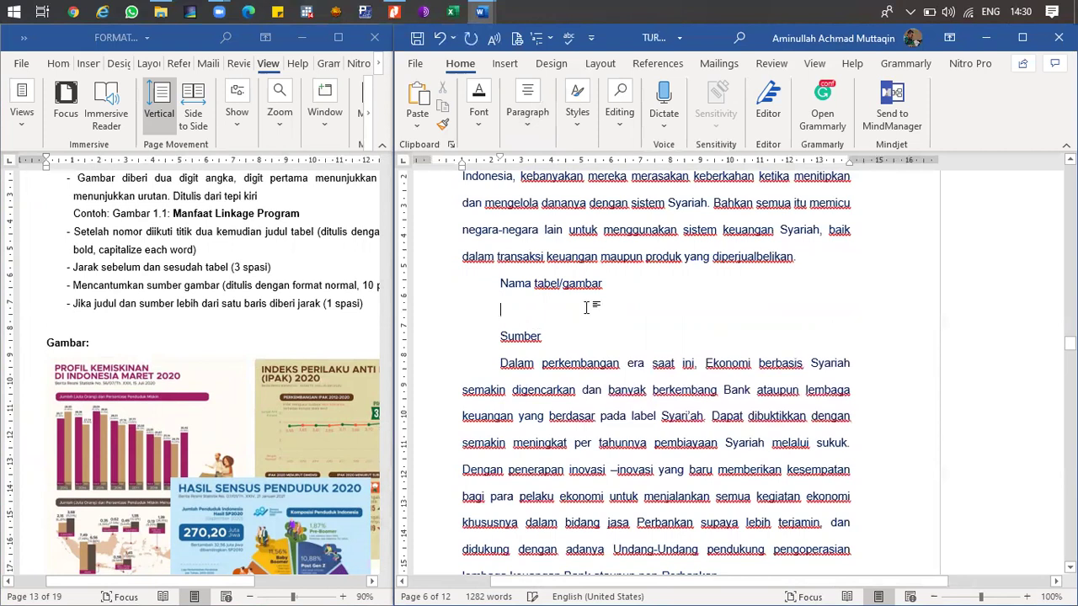
{"action": "key", "text": "ctrl+v"}
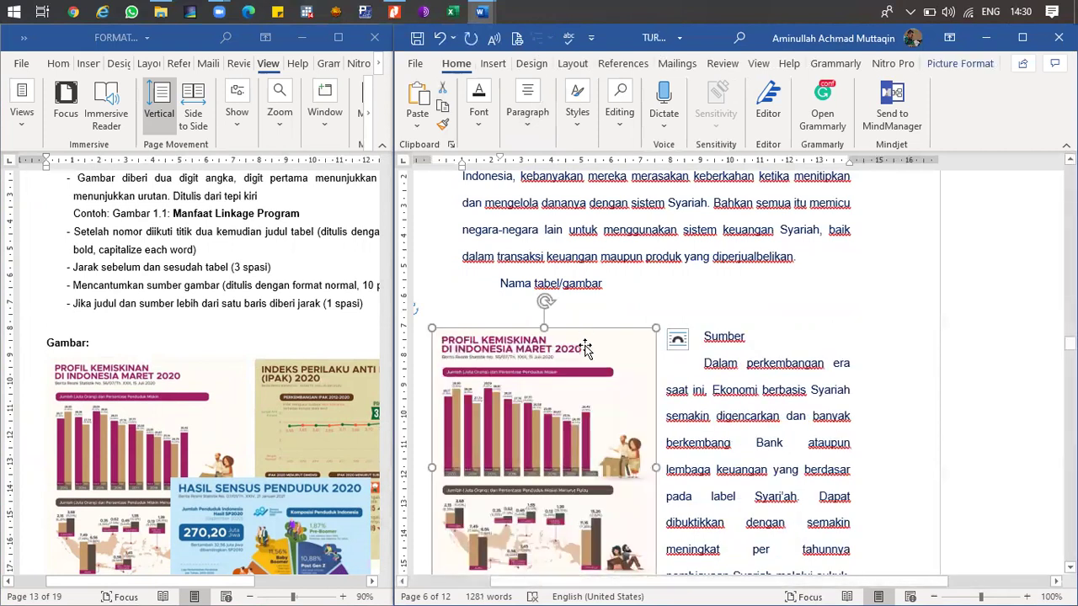
- Try moving the pasted infographic in line with the text margin, undo the move and paste, and redo the paste
{"action": "scroll", "coordinate": [586, 348], "scroll_direction": "down", "scroll_amount": 2}
{"action": "left_click_drag", "start_coordinate": [556, 291], "coordinate": [591, 287]}
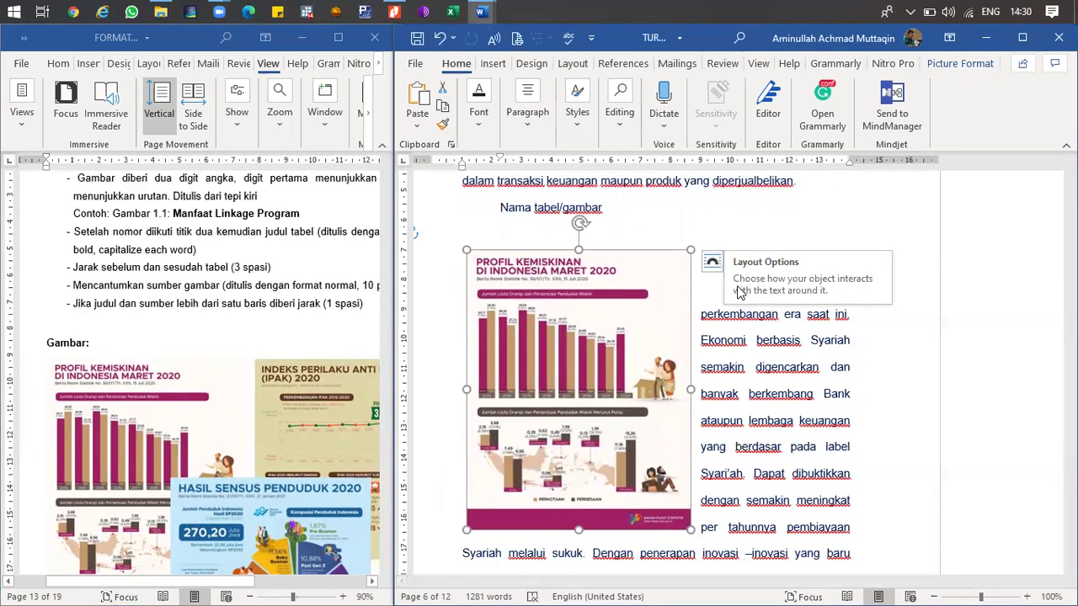
{"action": "left_click", "coordinate": [720, 291]}
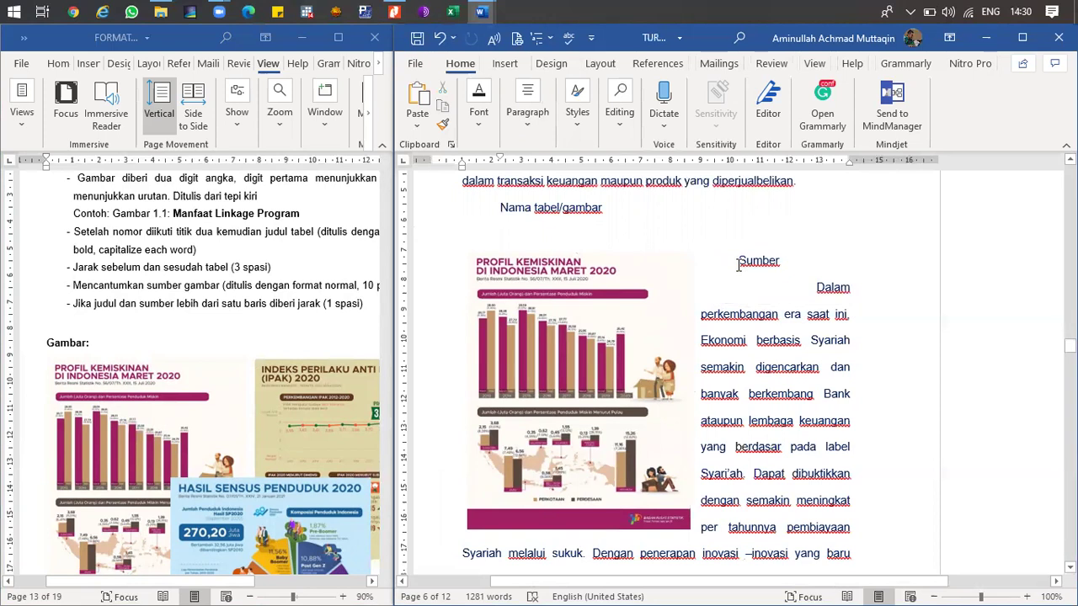
{"action": "key", "text": "ctrl+z"}
{"action": "key", "text": "ctrl+z"}
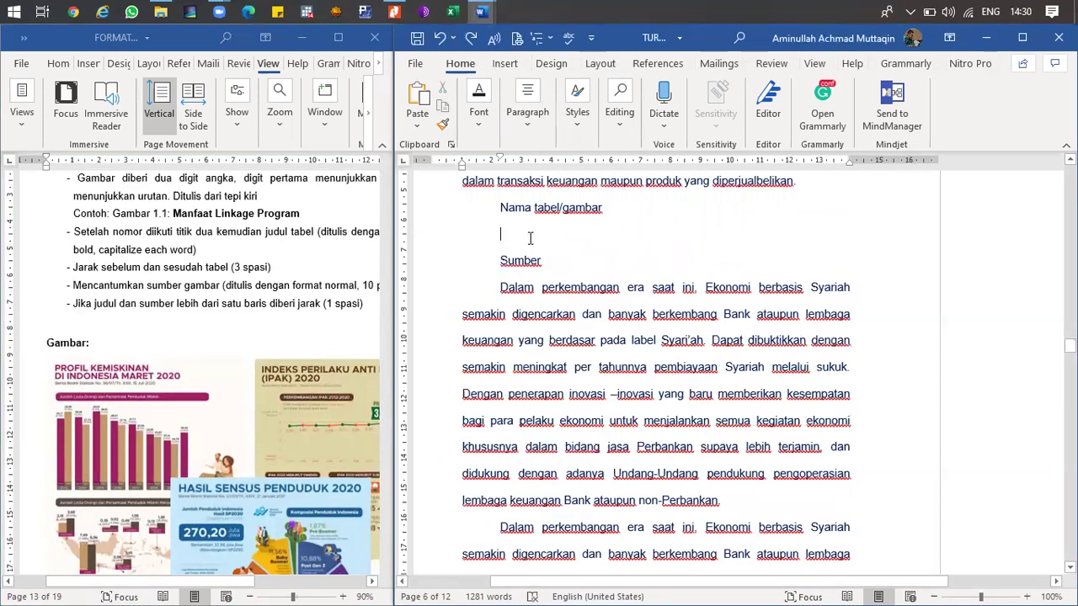
{"action": "key", "text": "ctrl+y"}
{"action": "key", "text": "ctrl+y"}
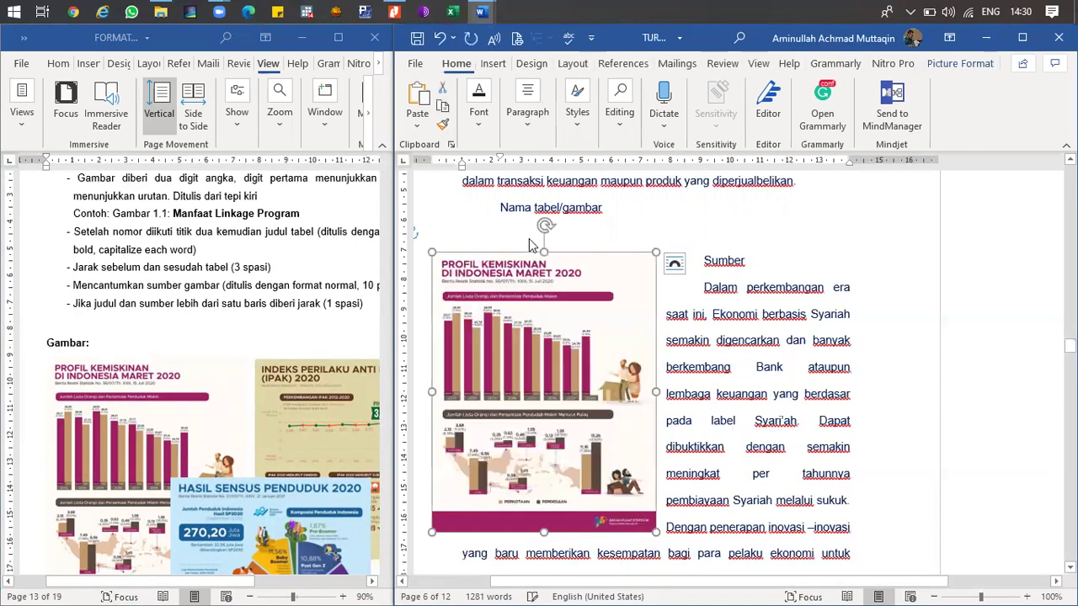
- Set the infographic's text wrapping to Top and Bottom and move it to the text margin between "Nama tabel/gambar" and "Sumber"
{"action": "left_click", "coordinate": [675, 268]}
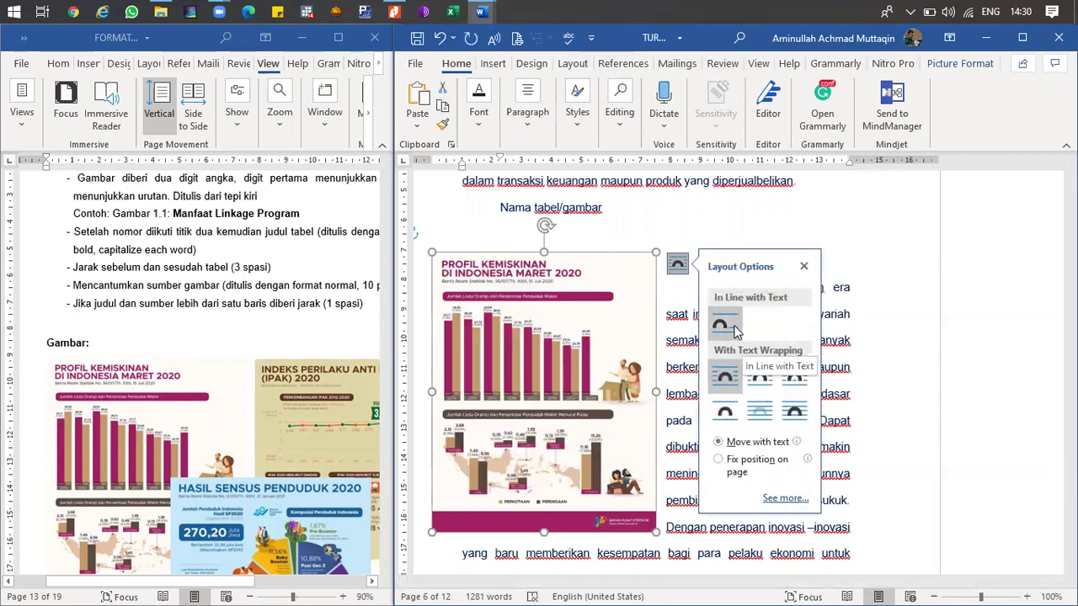
{"action": "left_click", "coordinate": [724, 413]}
{"action": "left_click_drag", "start_coordinate": [593, 375], "coordinate": [632, 362]}
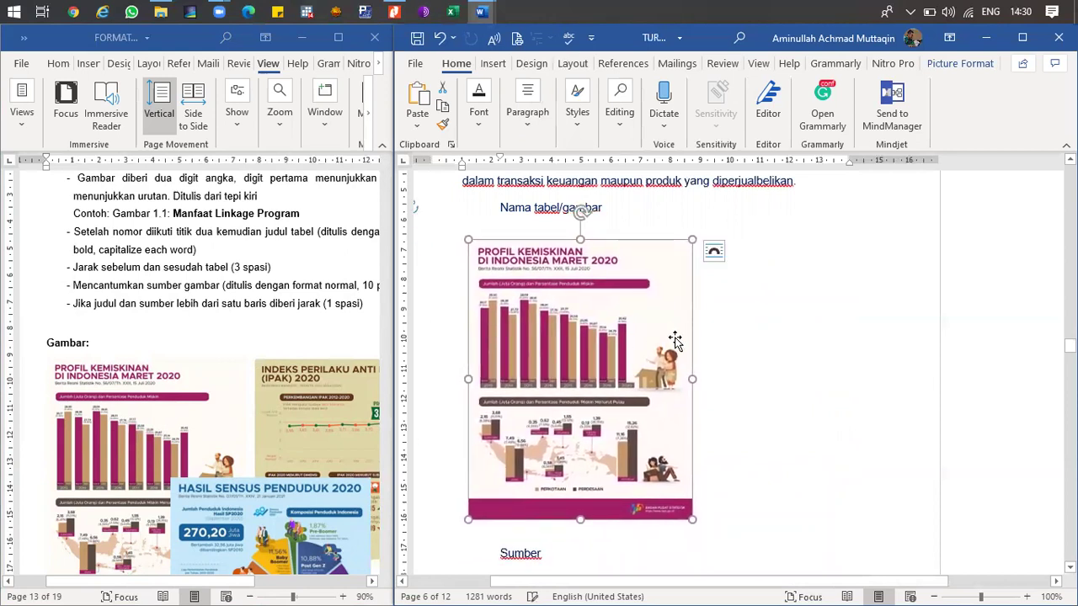
{"action": "left_click", "coordinate": [713, 250]}
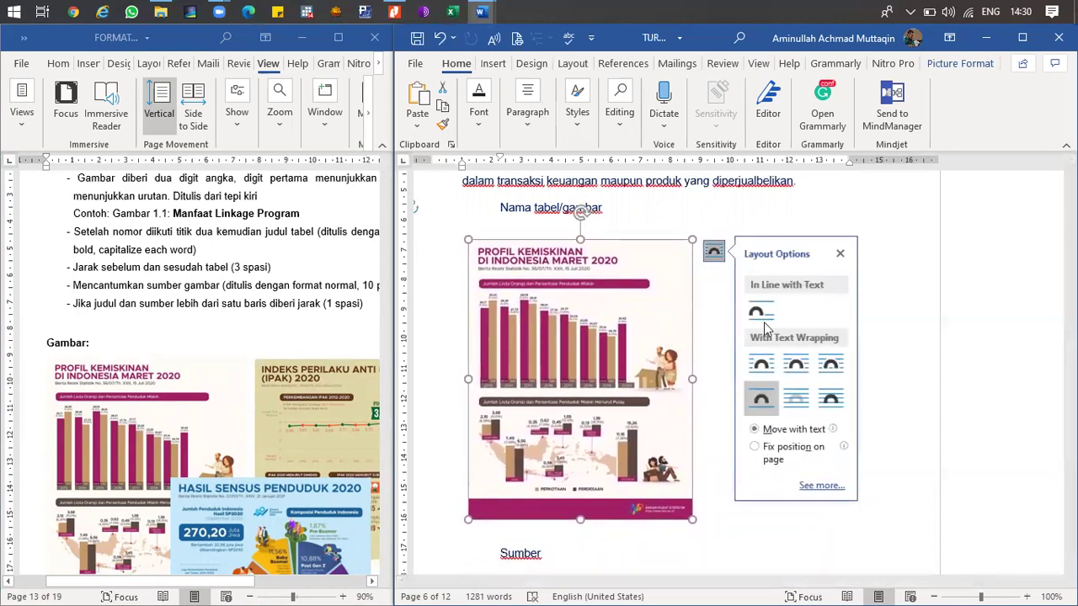
{"action": "left_click", "coordinate": [764, 395]}
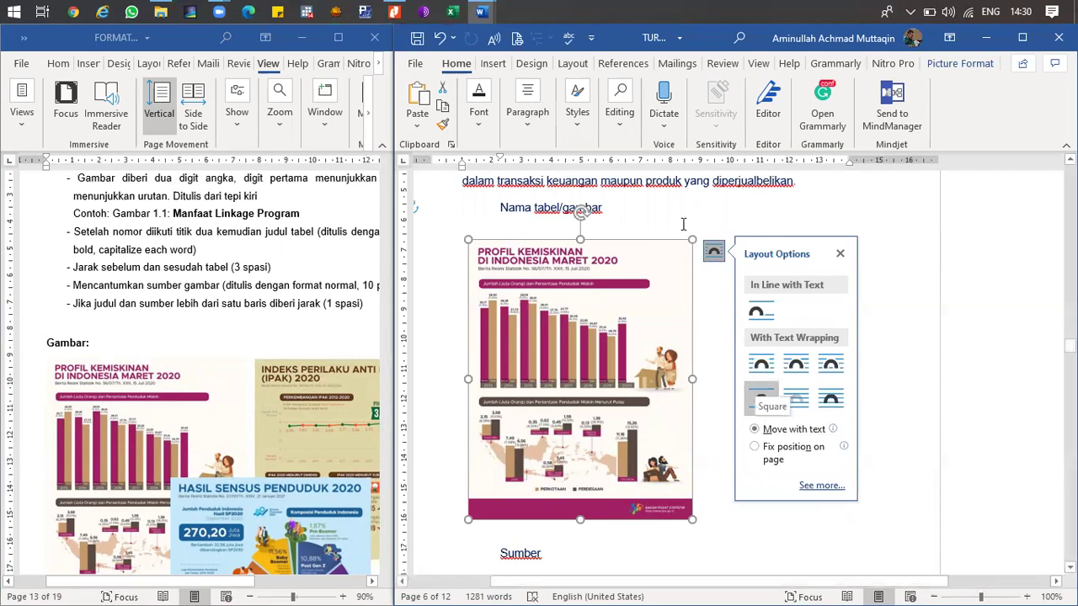
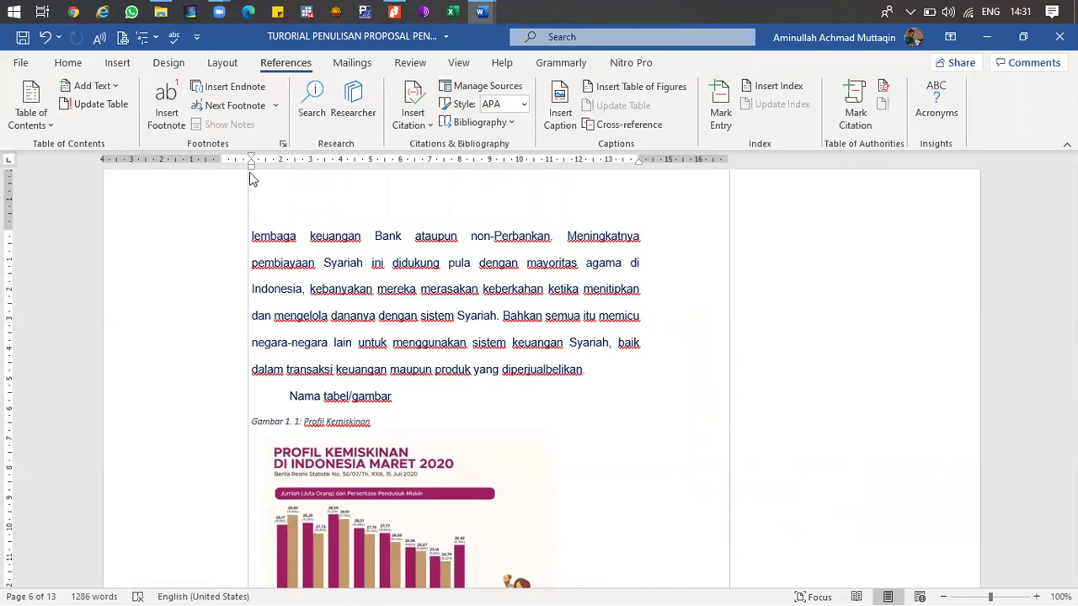
- Format the "Gambar 1. 1: Profil Kemiskinan" caption in Arial, 11 pt, without italics
{"action": "left_click", "coordinate": [69, 63]}
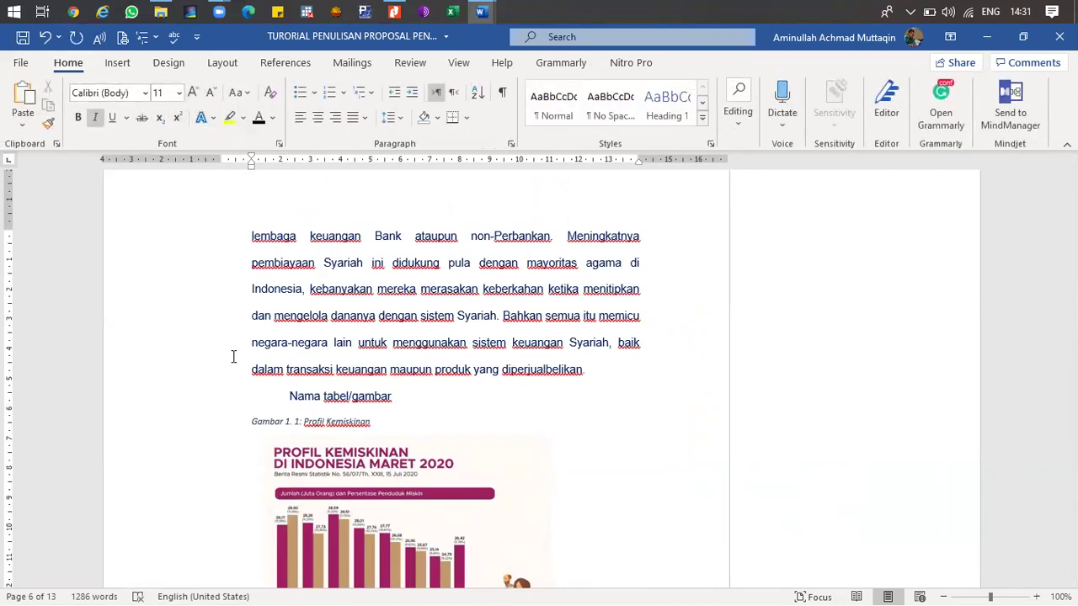
{"action": "left_click", "coordinate": [198, 424]}
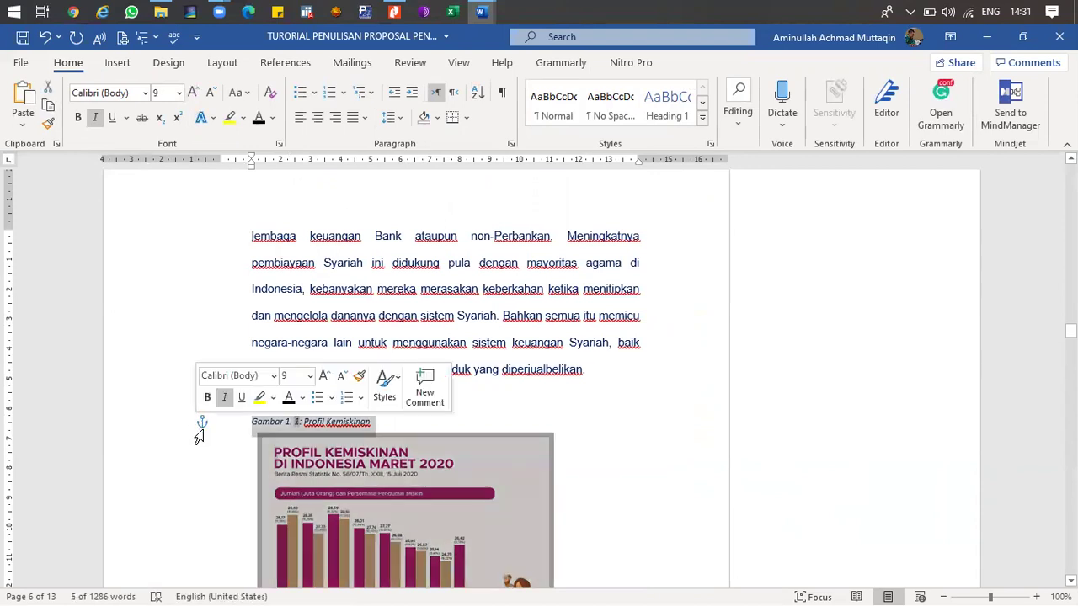
{"action": "left_click", "coordinate": [224, 423]}
{"action": "left_click", "coordinate": [360, 416]}
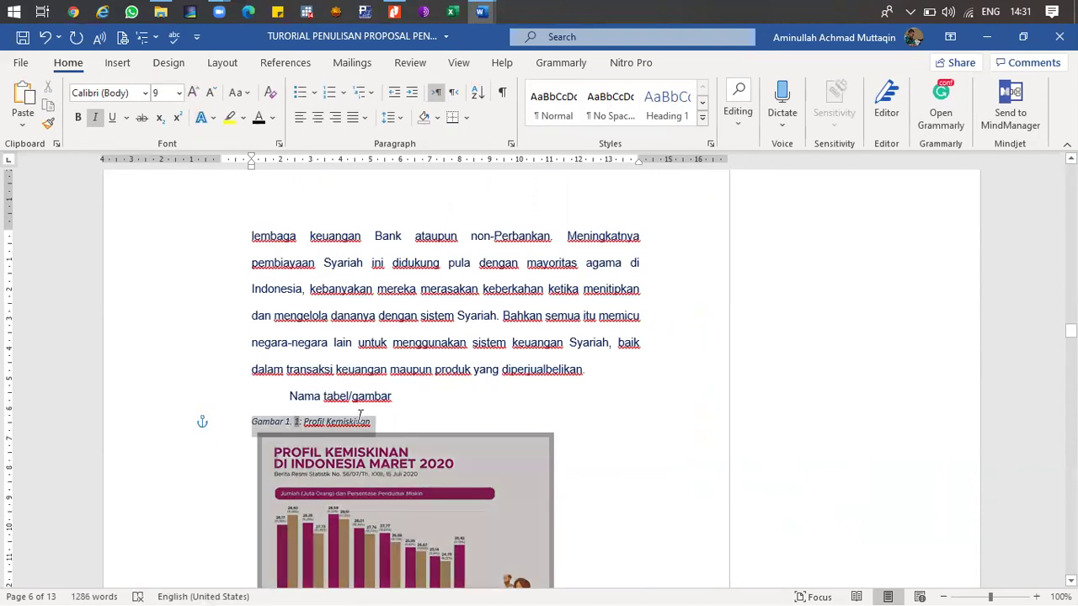
{"action": "left_click", "coordinate": [366, 418]}
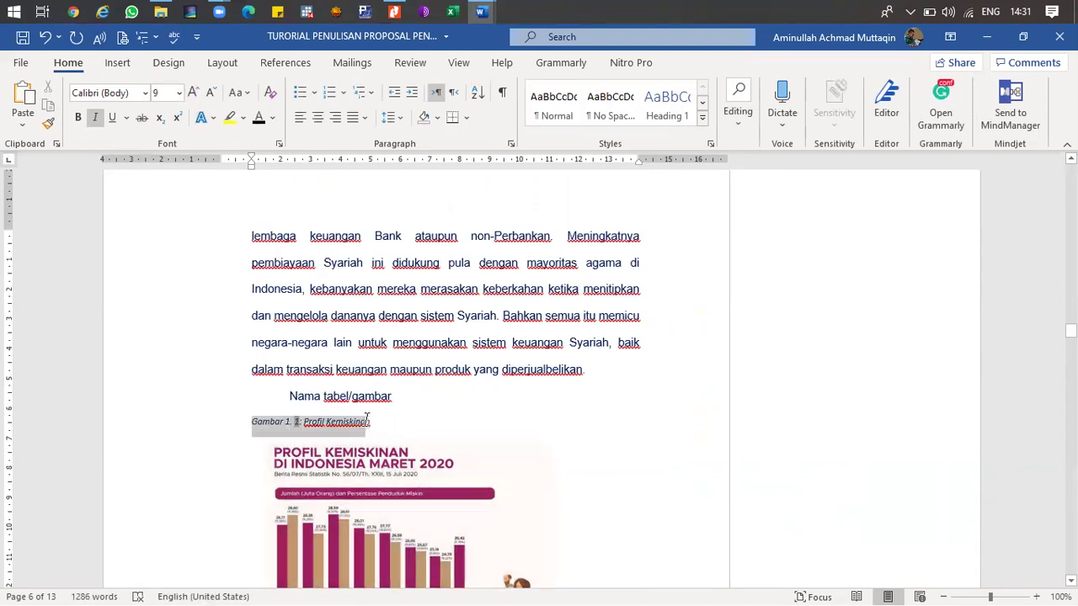
{"action": "triple_click", "coordinate": [369, 419]}
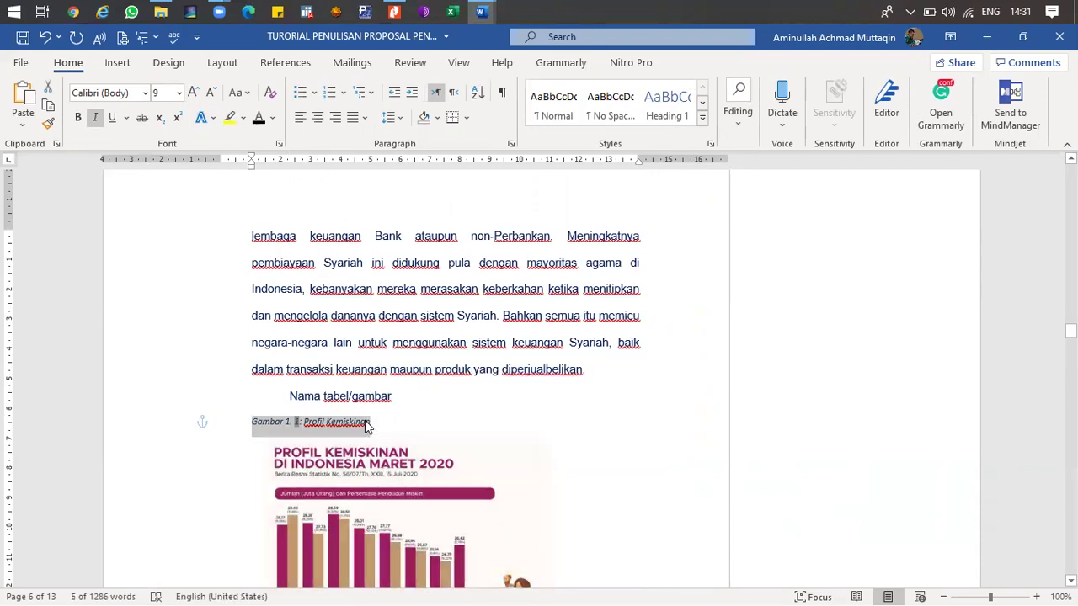
{"action": "left_click", "coordinate": [193, 93]}
{"action": "left_click", "coordinate": [193, 92]}
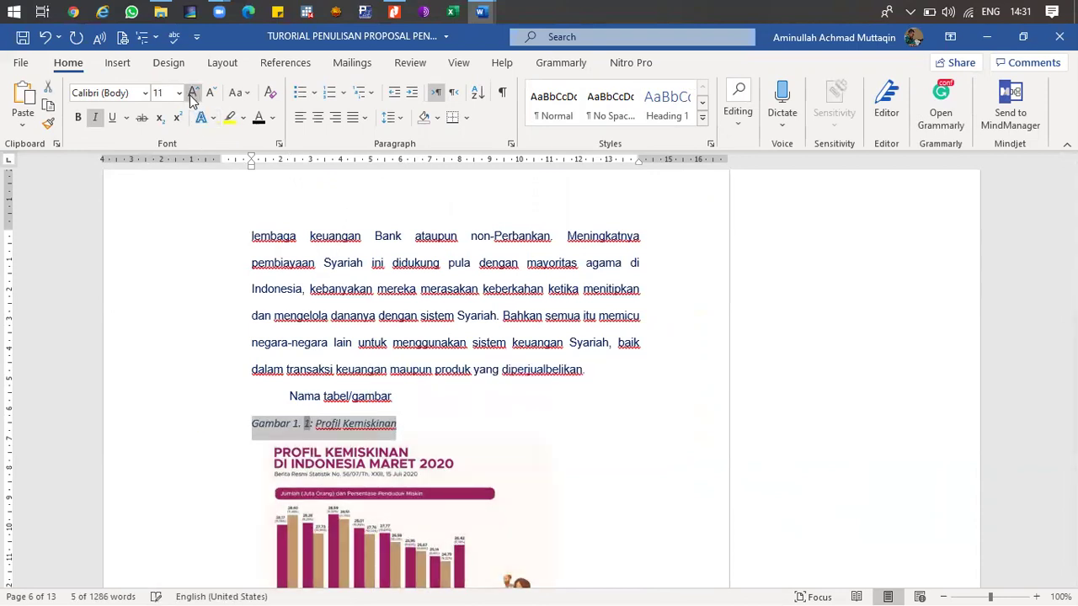
{"action": "left_click", "coordinate": [145, 93]}
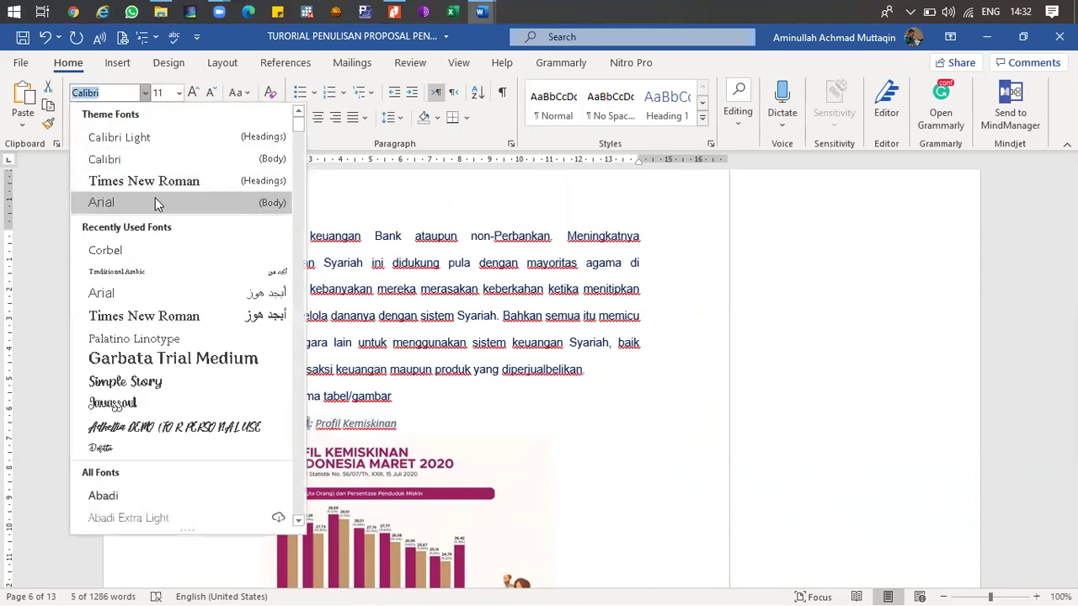
{"action": "left_click", "coordinate": [109, 202]}
{"action": "left_click", "coordinate": [95, 118]}
- Make only the title "Profil Kemiskinan" bold in the Gambar 1. 1 caption
{"action": "left_click", "coordinate": [332, 427]}
{"action": "left_click_drag", "start_coordinate": [322, 424], "coordinate": [412, 423]}
{"action": "left_click", "coordinate": [409, 402]}
- Check the infographic's text wrapping options and shift it slightly to align with the text margin below its caption
{"action": "left_click", "coordinate": [417, 458]}
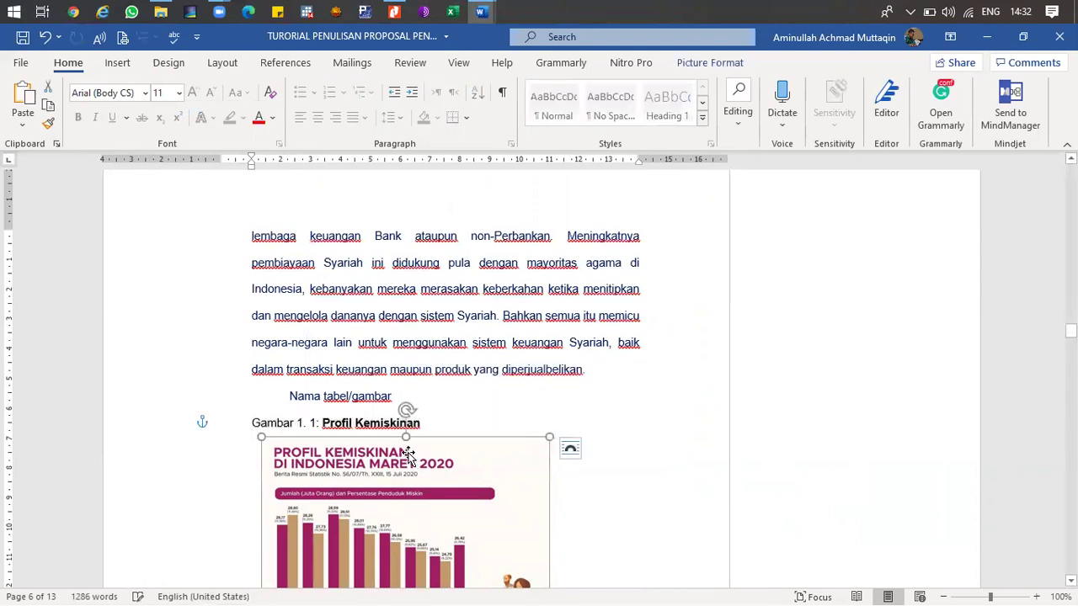
{"action": "left_click", "coordinate": [568, 455]}
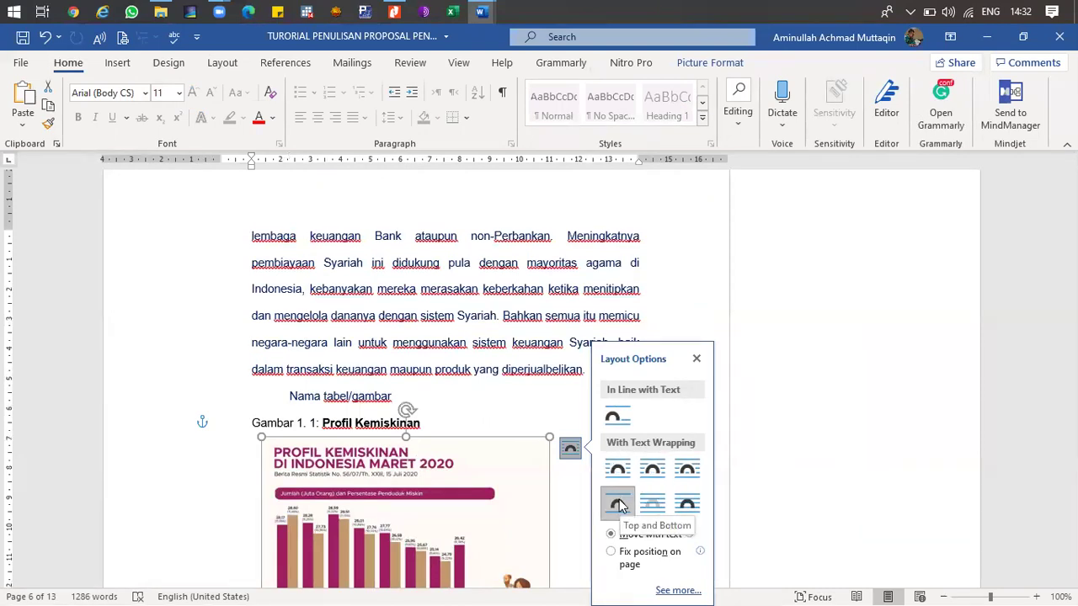
{"action": "scroll", "coordinate": [488, 457], "scroll_direction": "down", "scroll_amount": 8}
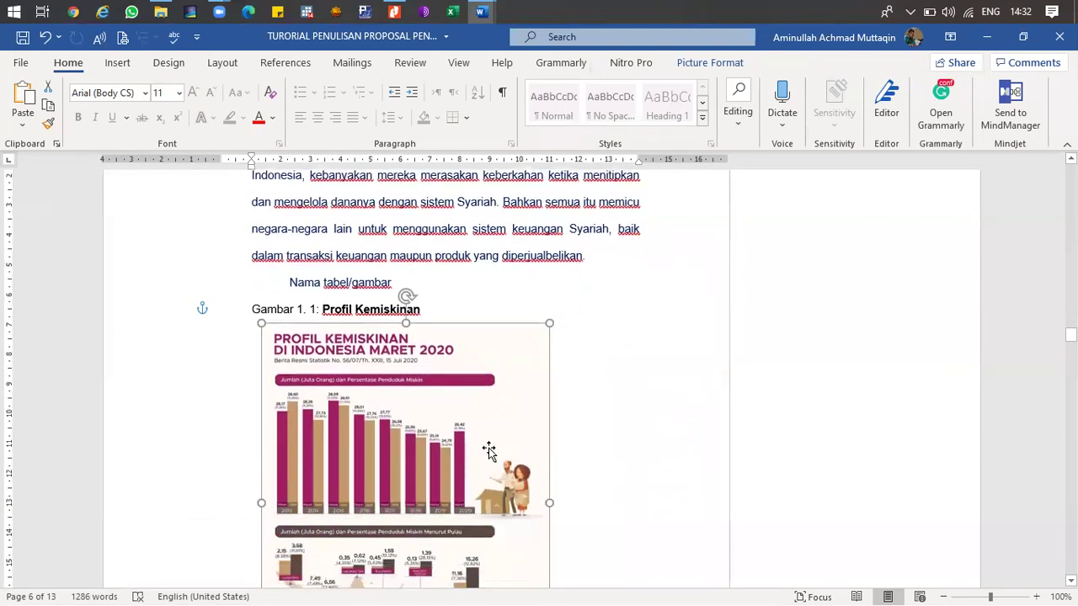
{"action": "scroll", "coordinate": [486, 455], "scroll_direction": "up", "scroll_amount": 1}
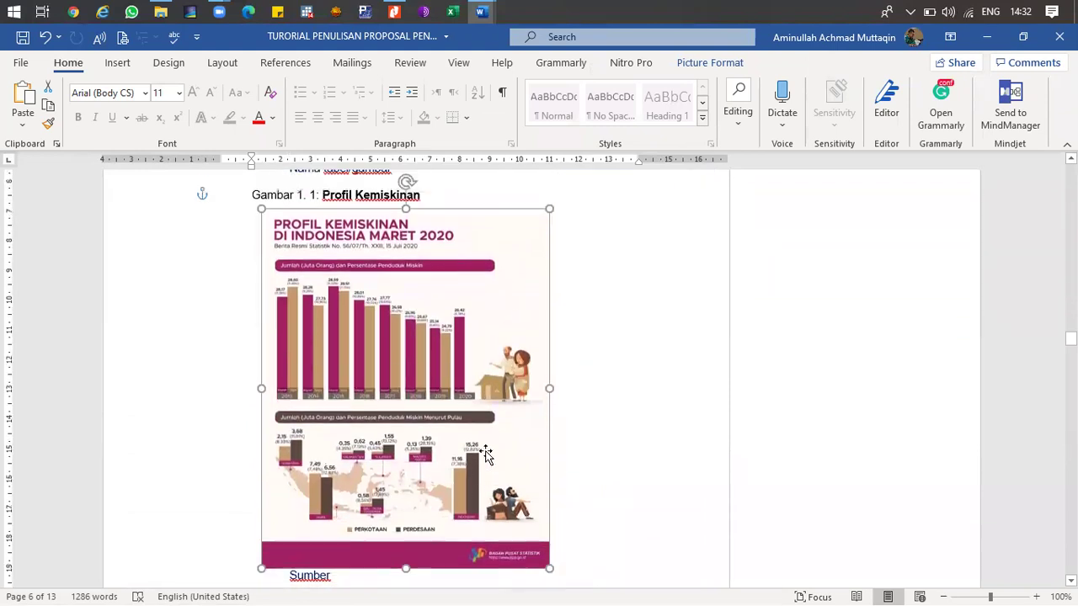
{"action": "left_click_drag", "start_coordinate": [531, 343], "coordinate": [524, 342]}
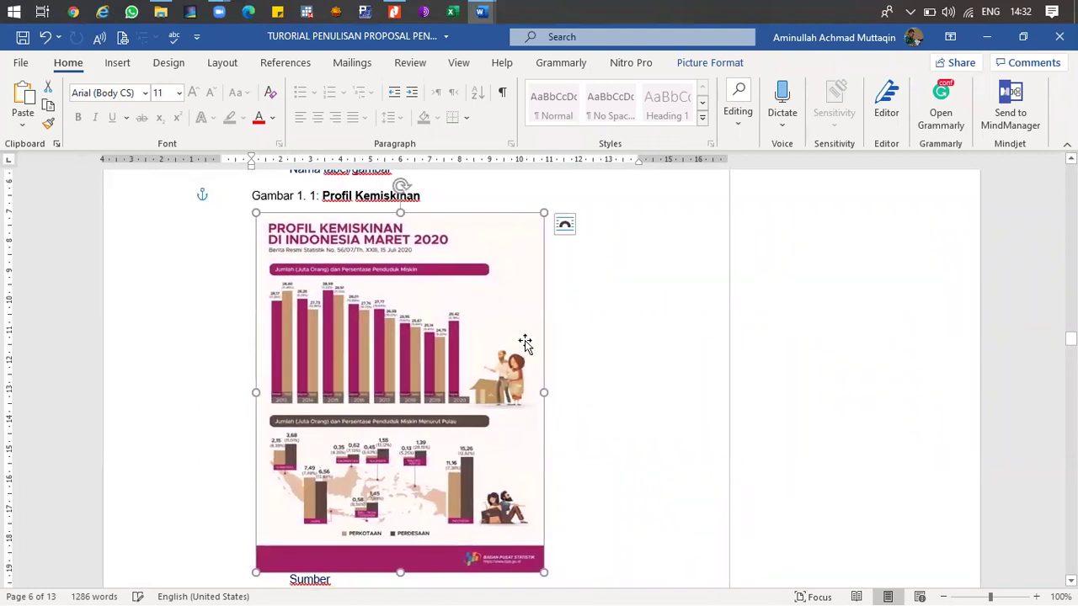
{"action": "left_click", "coordinate": [598, 336]}
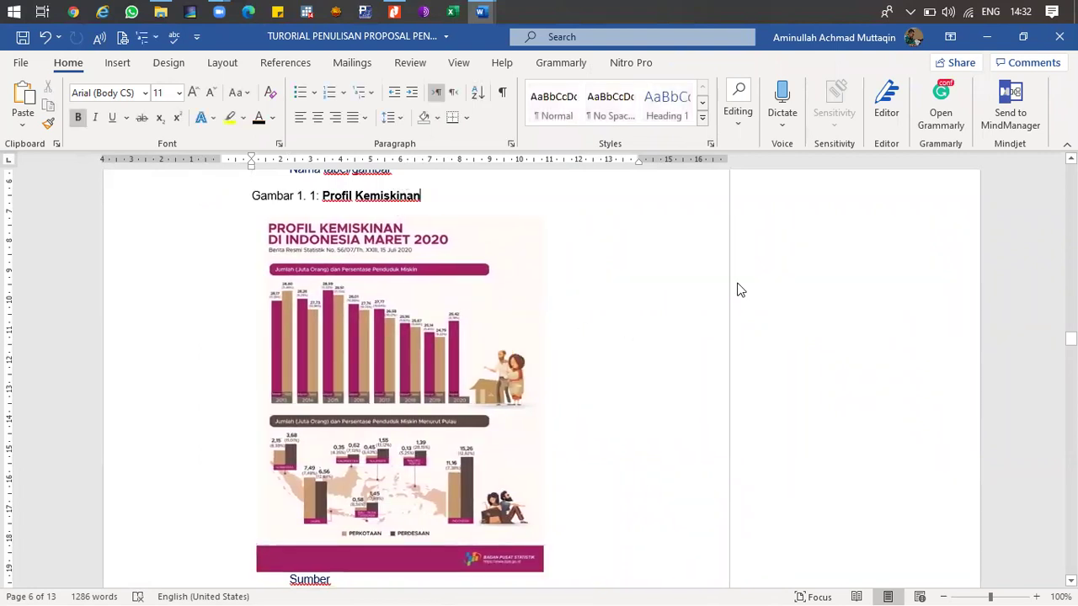
{"action": "left_click", "coordinate": [425, 269]}
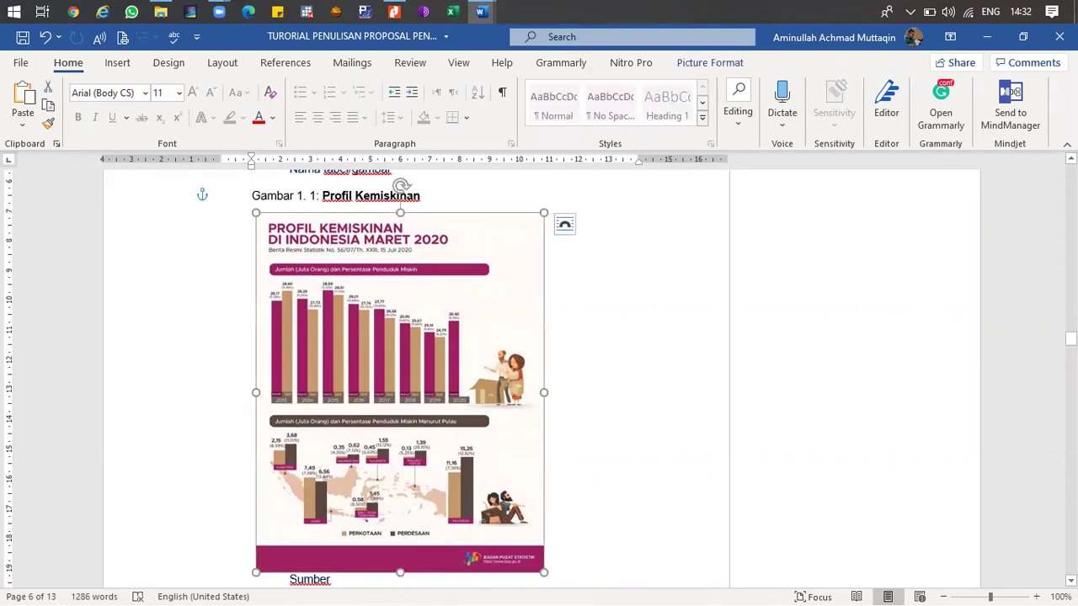
- Insert the caption "Gambar 2. 1: Grafik" on a new line below the Tabel 2. 2 caption, using a new label "Gambar 2."
{"action": "left_click_drag", "start_coordinate": [1070, 339], "coordinate": [1070, 468]}
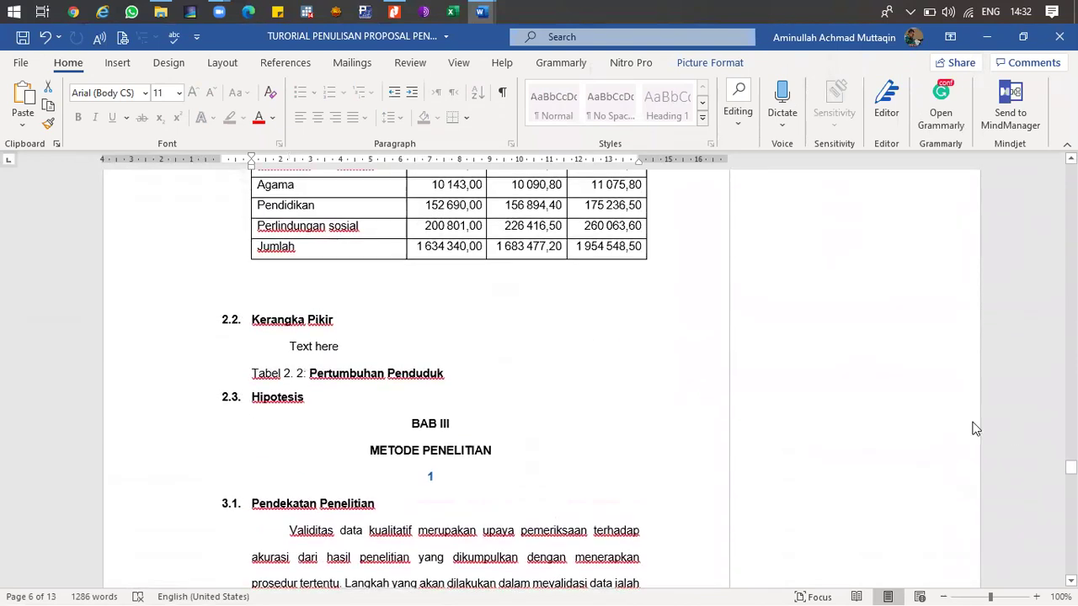
{"action": "left_click", "coordinate": [385, 349]}
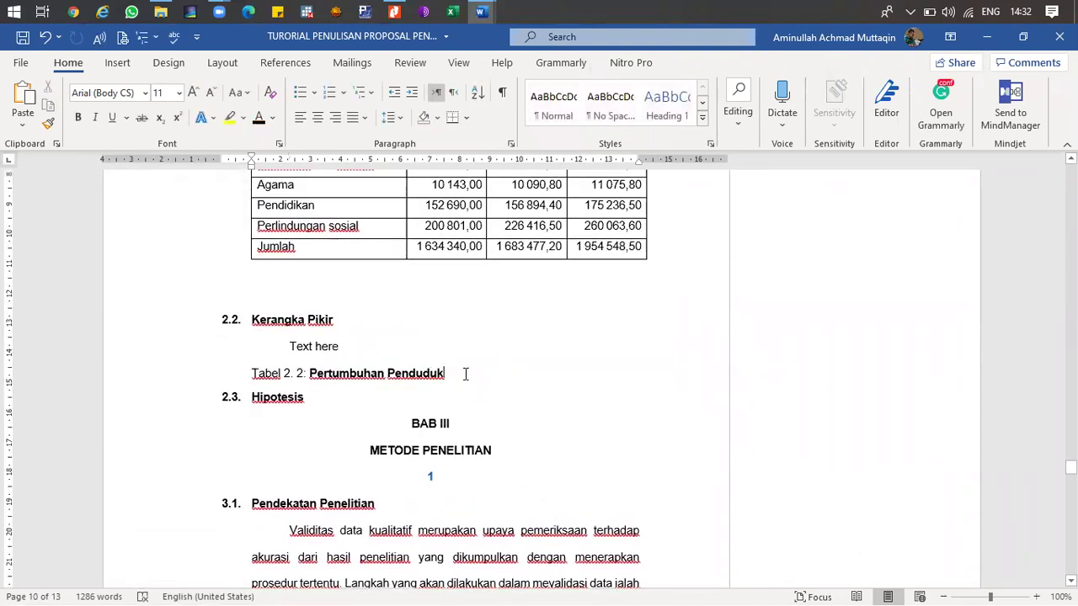
{"action": "key", "text": "Return"}
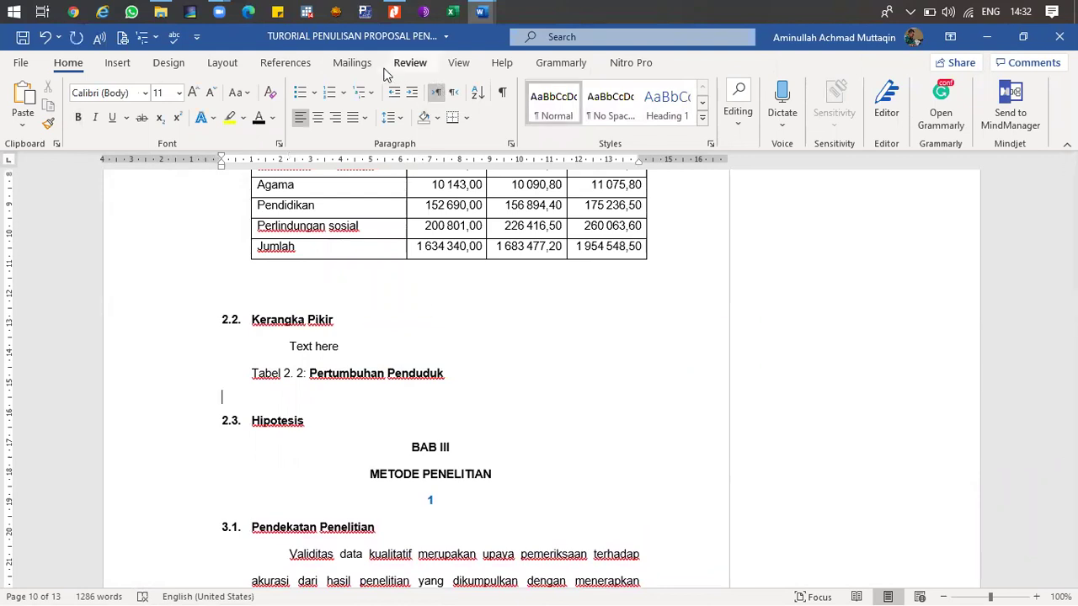
{"action": "left_click", "coordinate": [286, 64]}
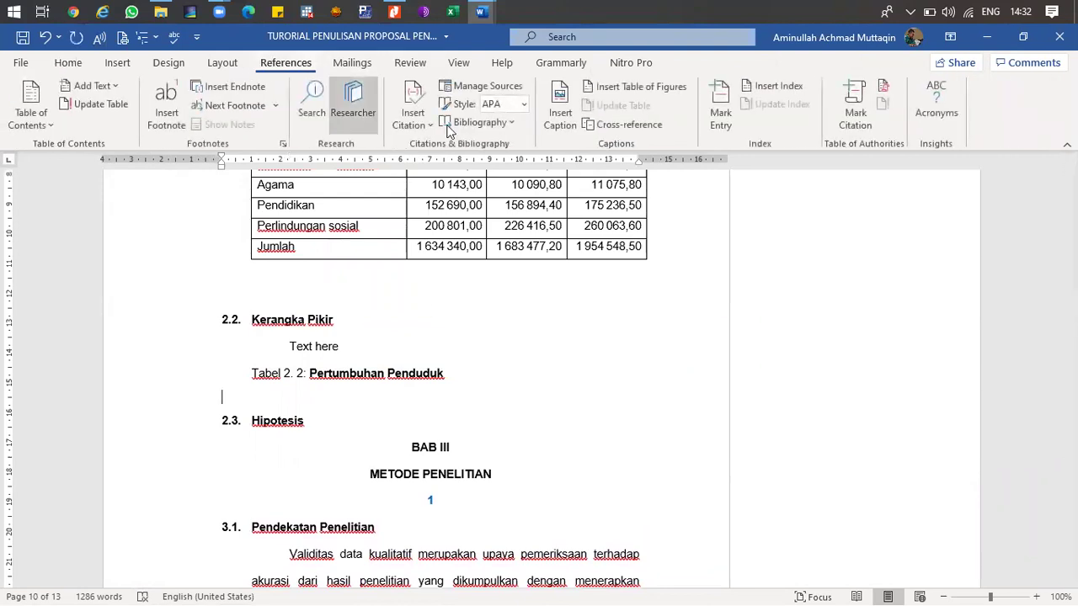
{"action": "left_click", "coordinate": [560, 122]}
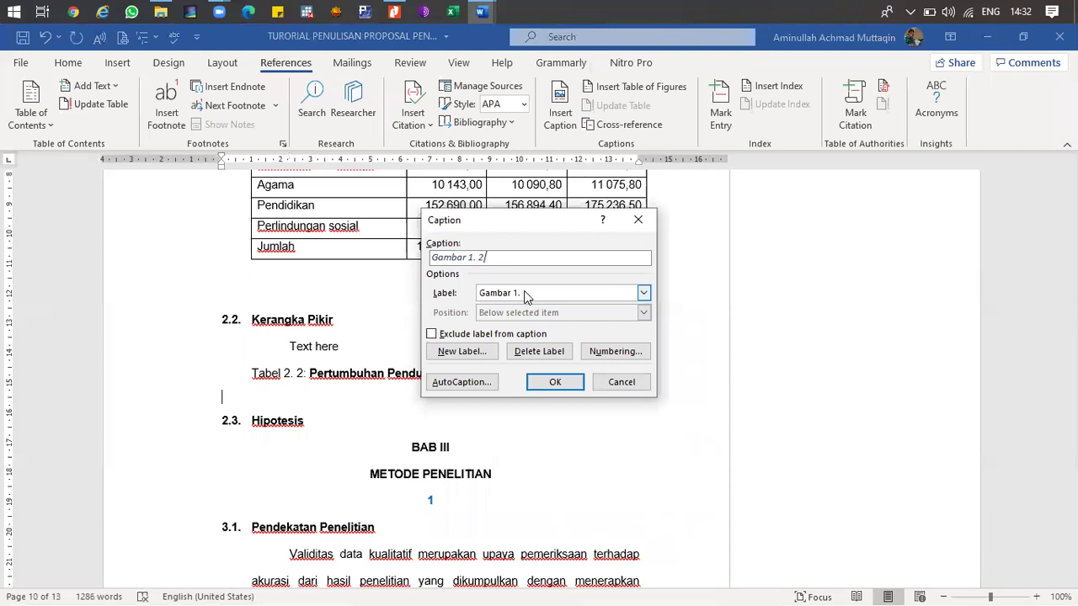
{"action": "left_click", "coordinate": [476, 354]}
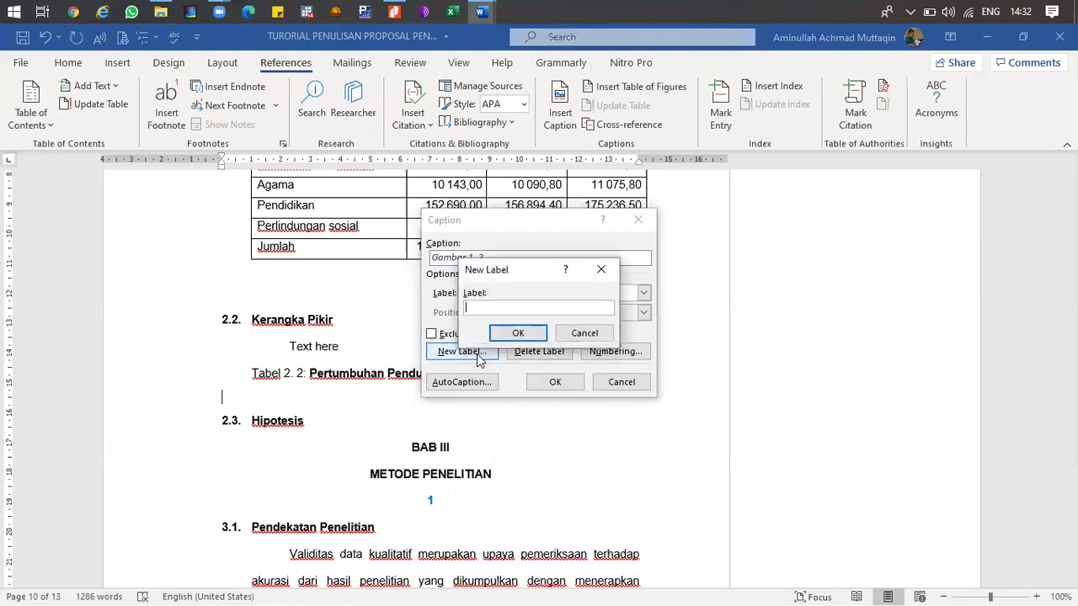
{"action": "type", "text": "Gambar 2."}
{"action": "left_click", "coordinate": [518, 333]}
{"action": "left_click", "coordinate": [543, 259]}
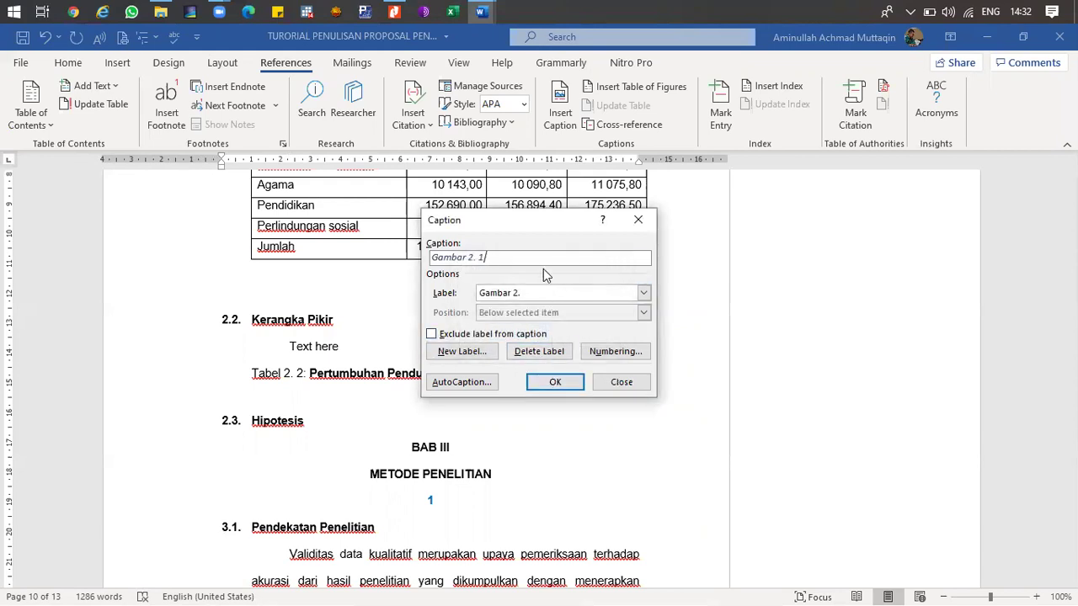
{"action": "type", "text": ": Grafik"}
{"action": "left_click", "coordinate": [566, 379]}
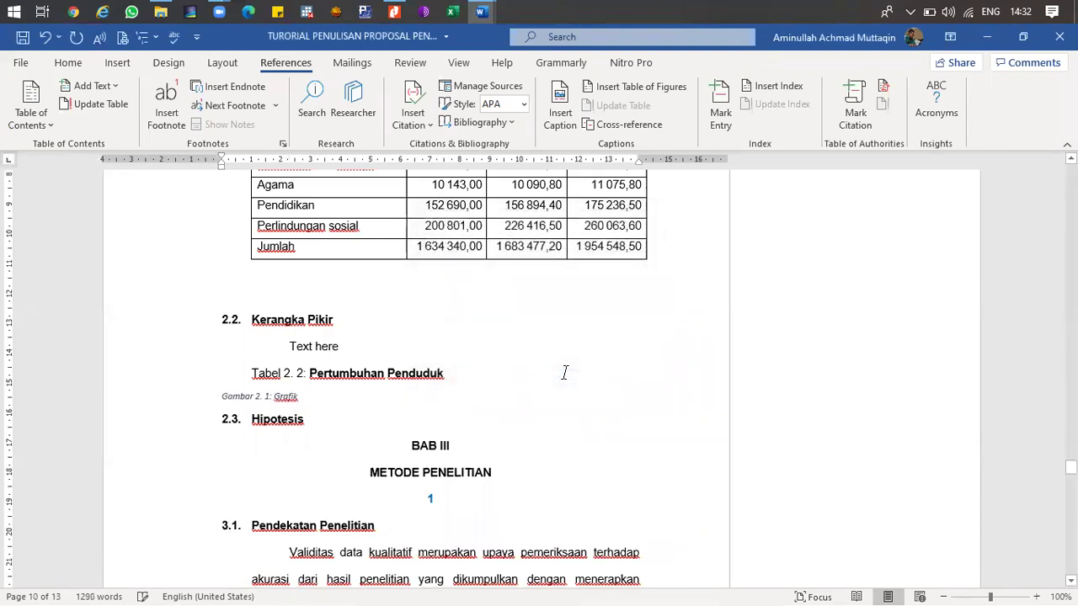
- Insert a second caption "Gambar 2. 2: Kuva" below the Grafik caption and add an empty line between the two
{"action": "key", "text": "Return"}
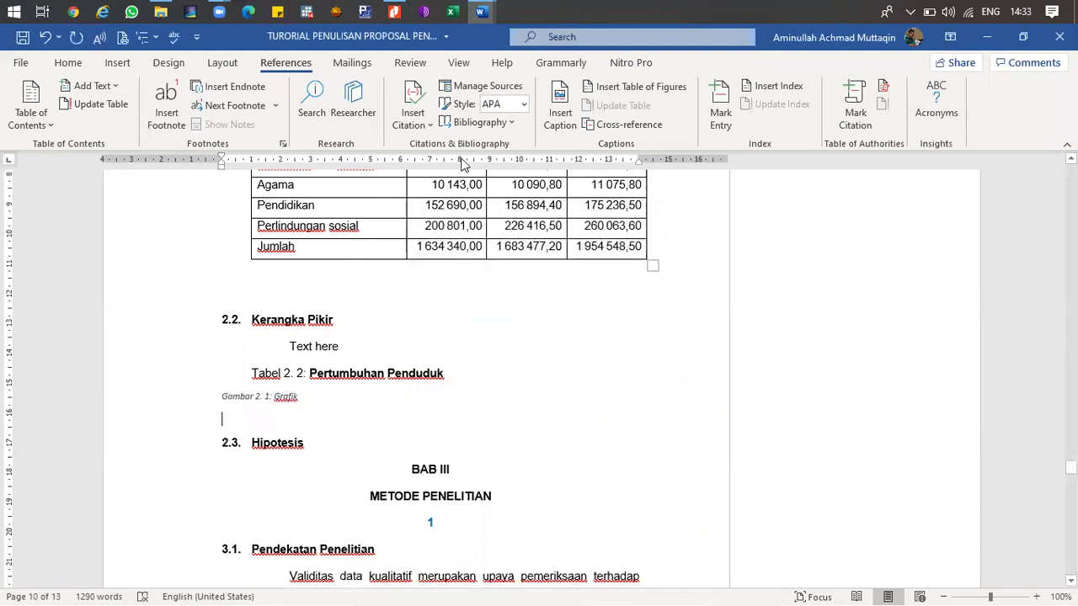
{"action": "left_click", "coordinate": [559, 118]}
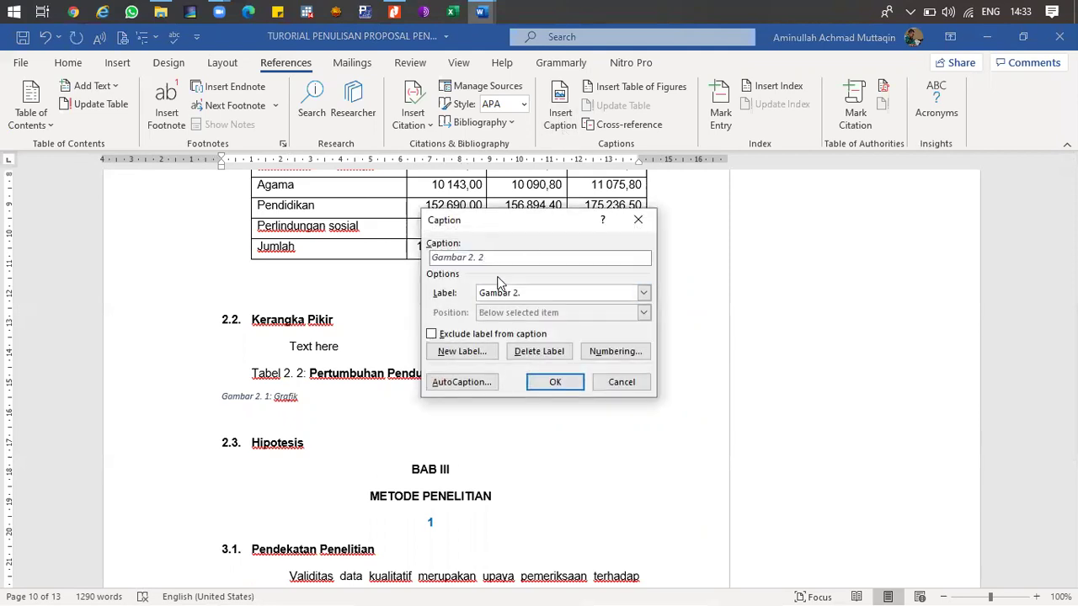
{"action": "left_click", "coordinate": [555, 382]}
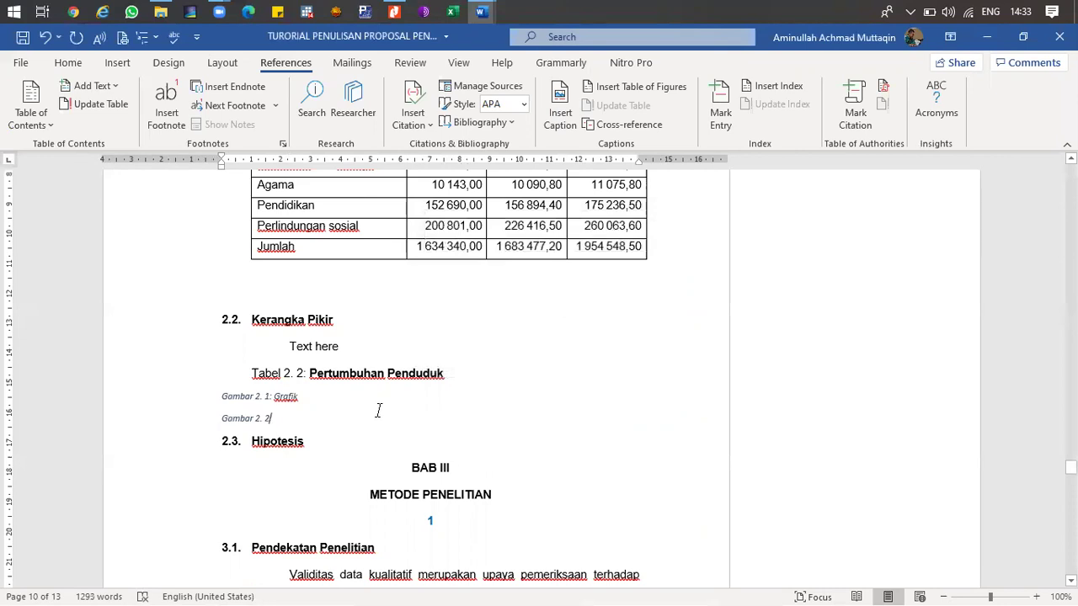
{"action": "type", "text": ": Kuva"}
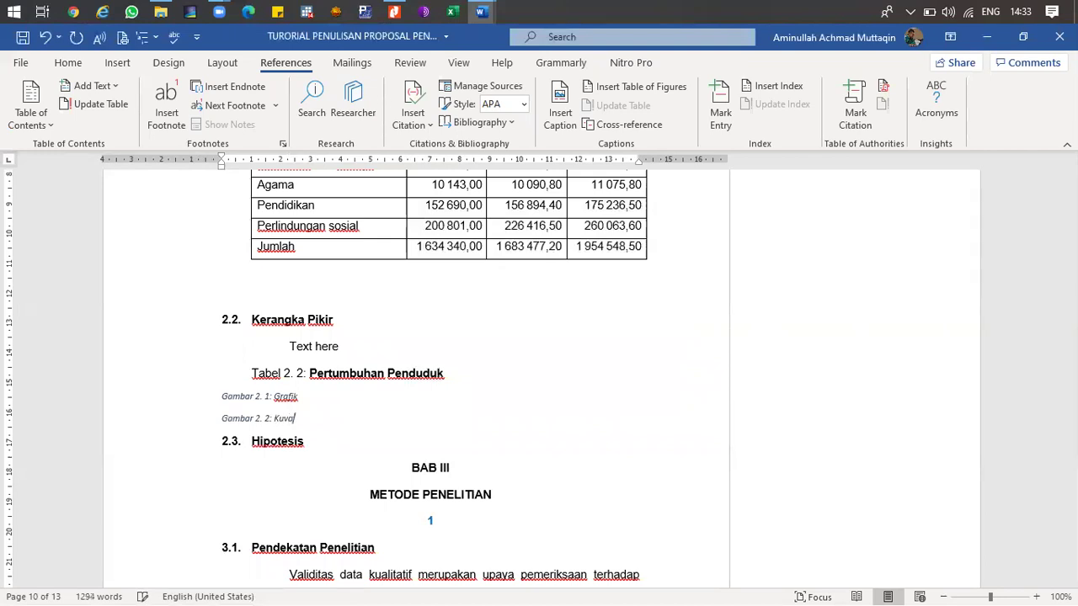
{"action": "key", "text": "Return"}
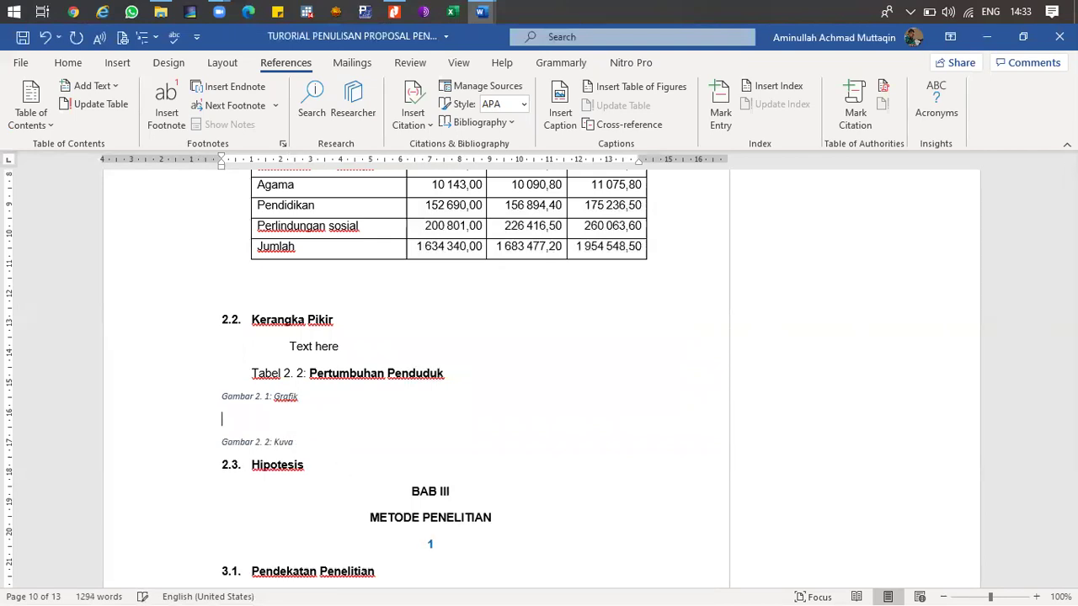
- Switch to the format guidelines document and copy the "Jumlah Asset Takaful Malaysia Tahun 2011-2016" chart from the GRAFIK section
{"action": "left_click", "coordinate": [403, 62]}
{"action": "left_click", "coordinate": [340, 38]}
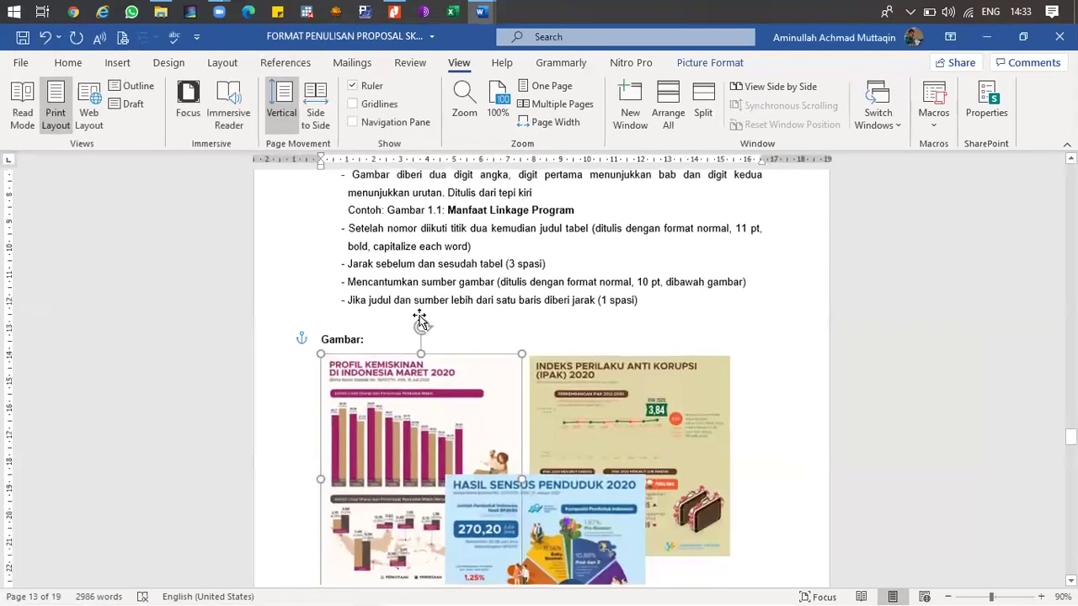
{"action": "scroll", "coordinate": [419, 319], "scroll_direction": "down", "scroll_amount": 15}
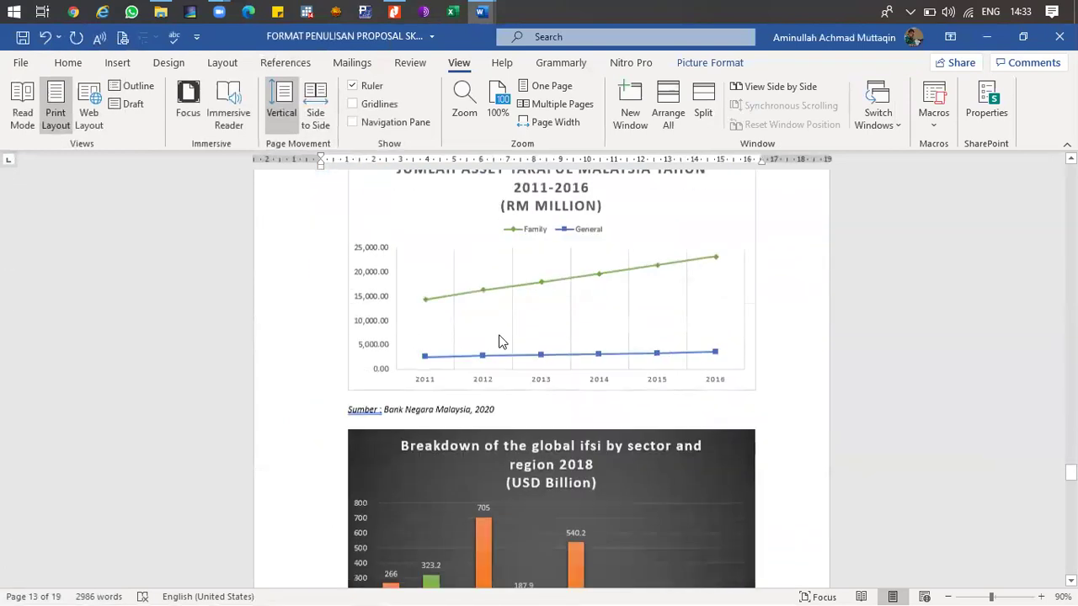
{"action": "scroll", "coordinate": [503, 312], "scroll_direction": "up", "scroll_amount": 3}
{"action": "left_click", "coordinate": [488, 285]}
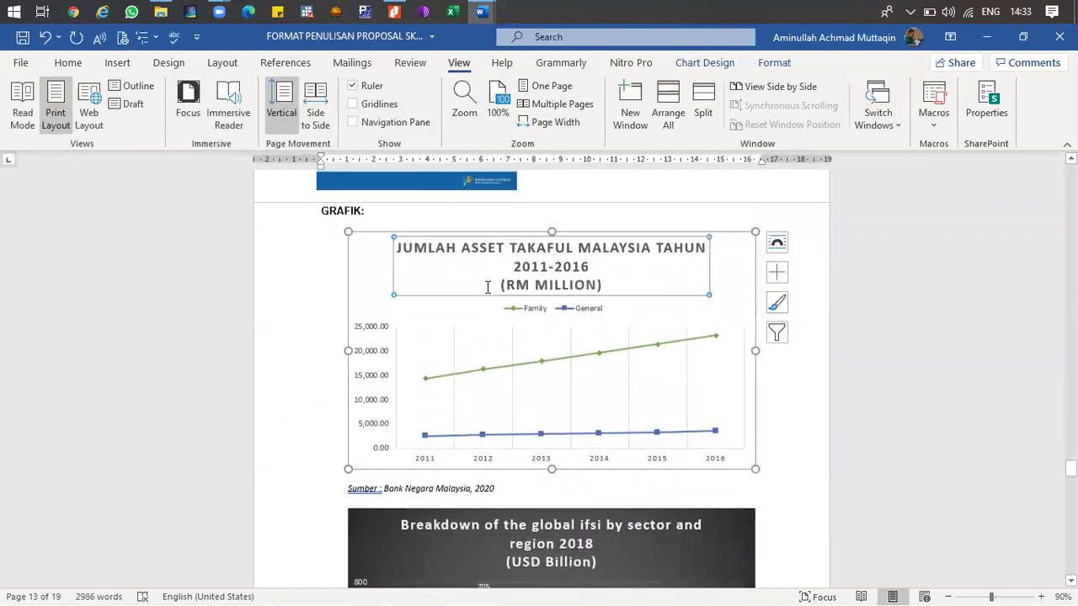
{"action": "left_click", "coordinate": [370, 250]}
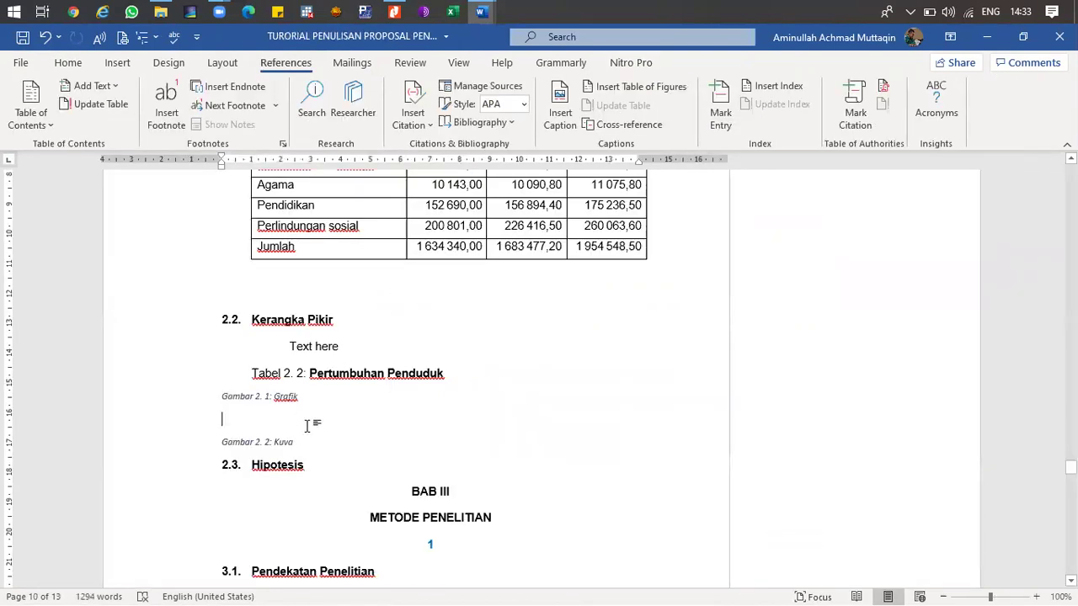
- Paste the copied Takaful asset chart on a new line below the "Gambar 2. 2: Kuva" caption and select it
{"action": "key", "text": "Return"}
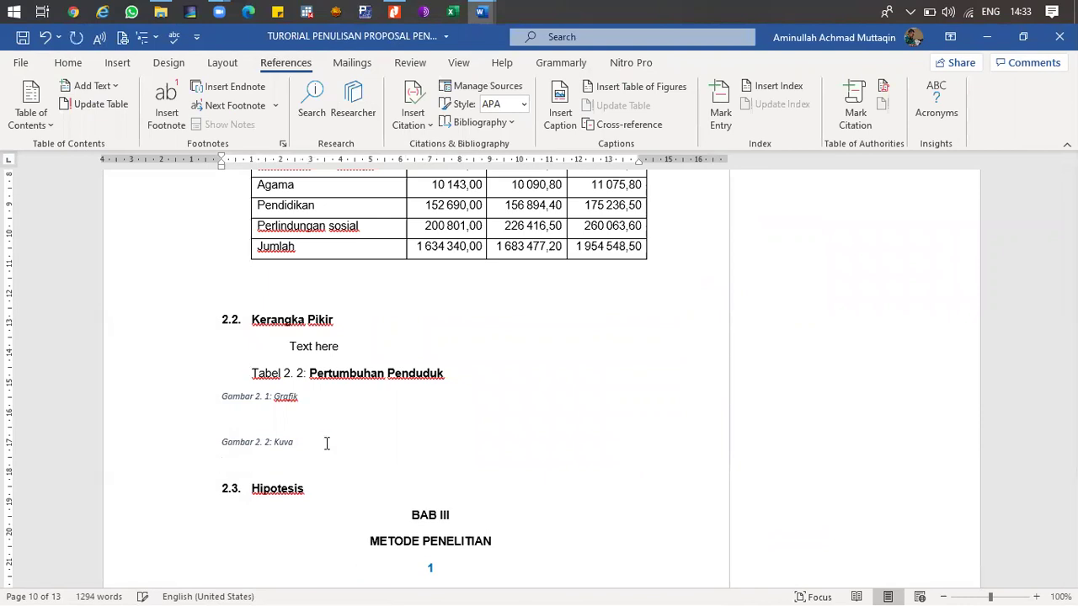
{"action": "key", "text": "ctrl+v"}
{"action": "key", "text": "ctrl+z"}
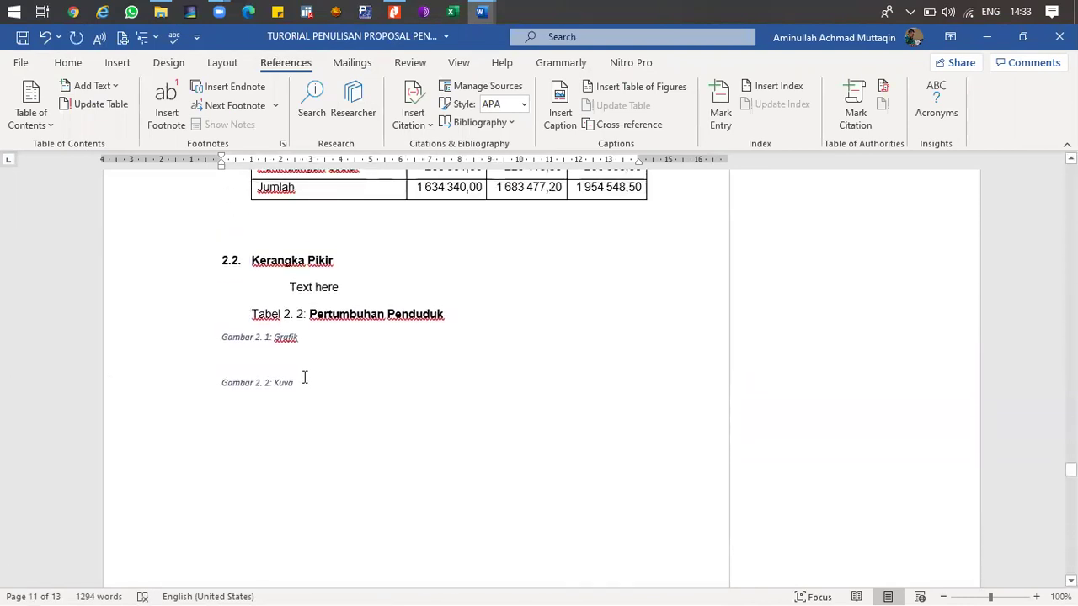
{"action": "scroll", "coordinate": [286, 400], "scroll_direction": "down", "scroll_amount": 8}
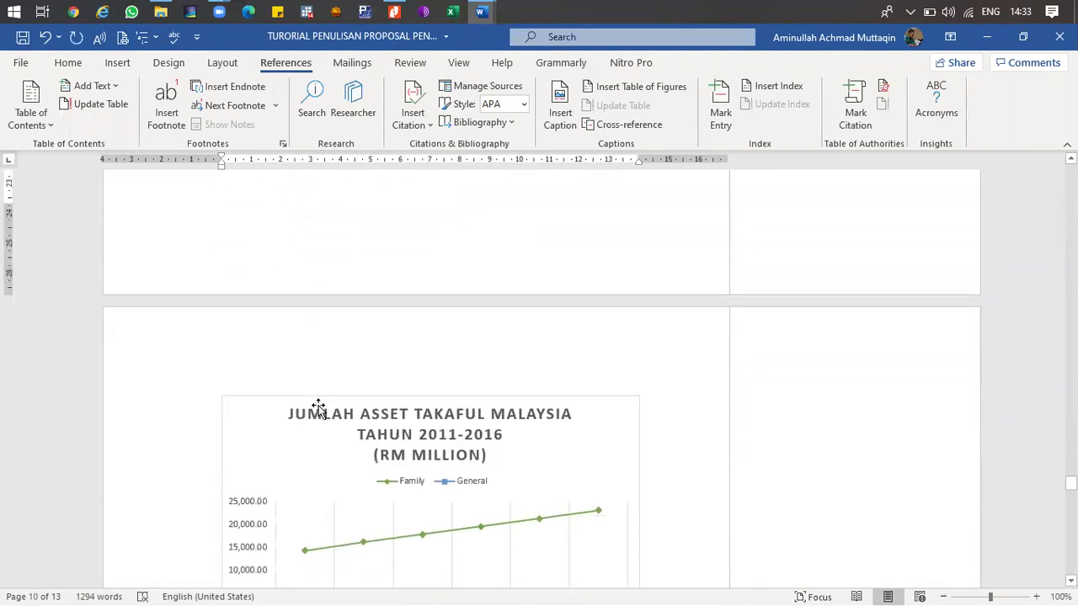
{"action": "left_click", "coordinate": [426, 396]}
{"action": "scroll", "coordinate": [505, 396], "scroll_direction": "down", "scroll_amount": 3}
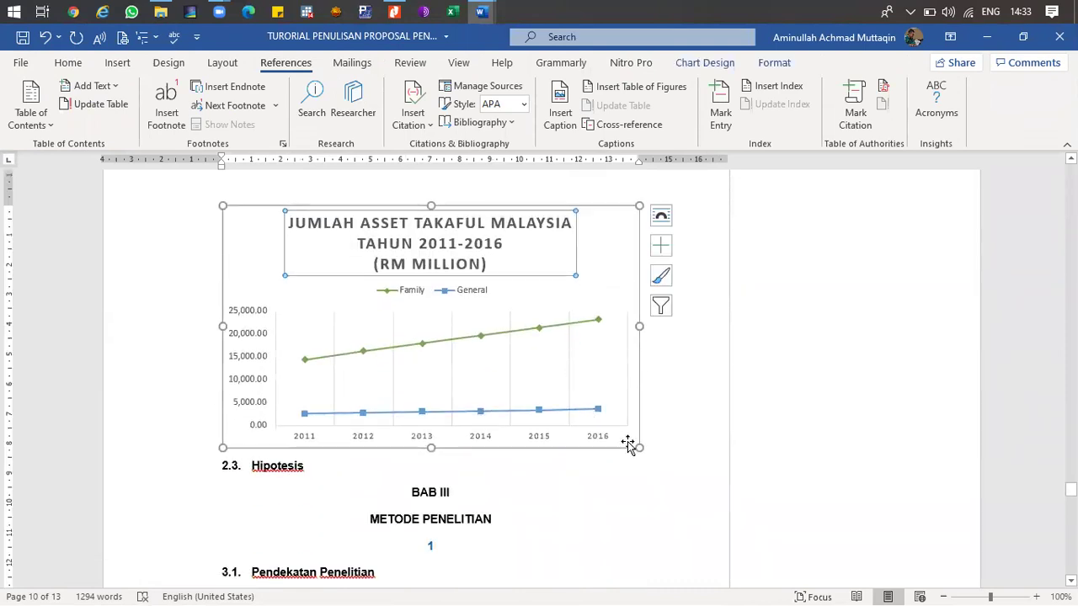
- Reduce the height of the pasted Takaful asset chart so that it fits directly below the "Gambar 2. 2: Kuva" caption
{"action": "left_click_drag", "start_coordinate": [639, 447], "coordinate": [639, 365]}
{"action": "scroll", "coordinate": [589, 364], "scroll_direction": "up", "scroll_amount": 3}
{"action": "left_click", "coordinate": [350, 304]}
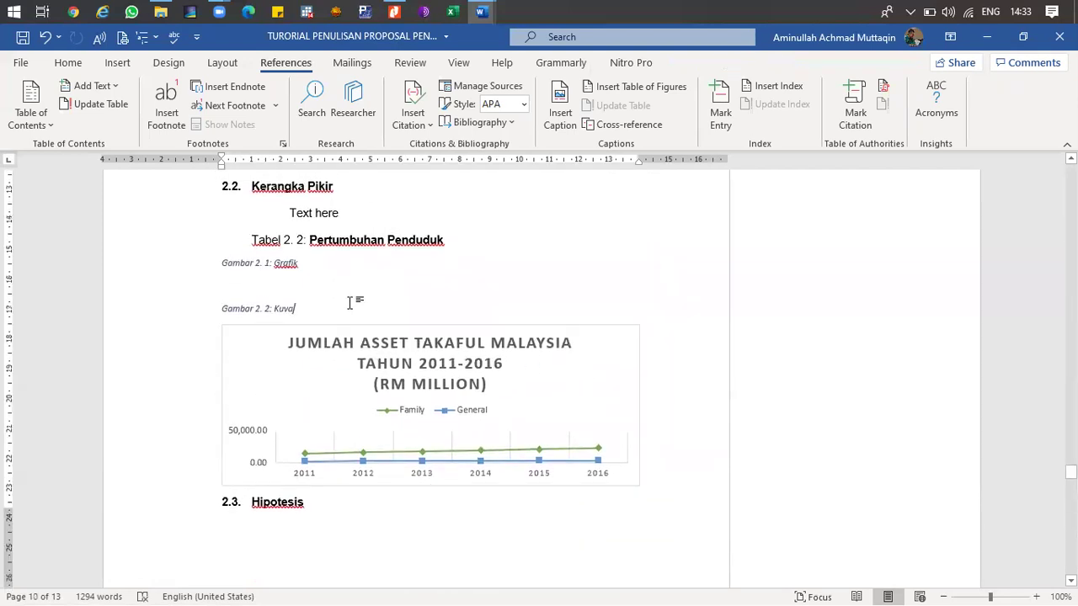
{"action": "left_click", "coordinate": [290, 485]}
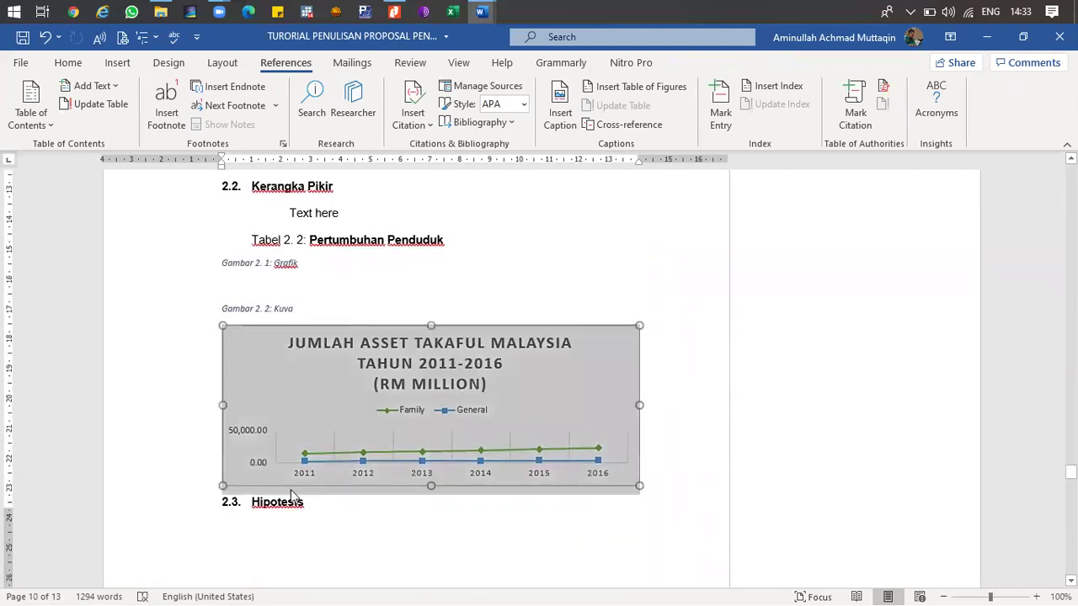
- Format the "Gambar 2. 2: Kuva" caption in Arial (Body CS), 11 pt, without italics
{"action": "left_click", "coordinate": [203, 312]}
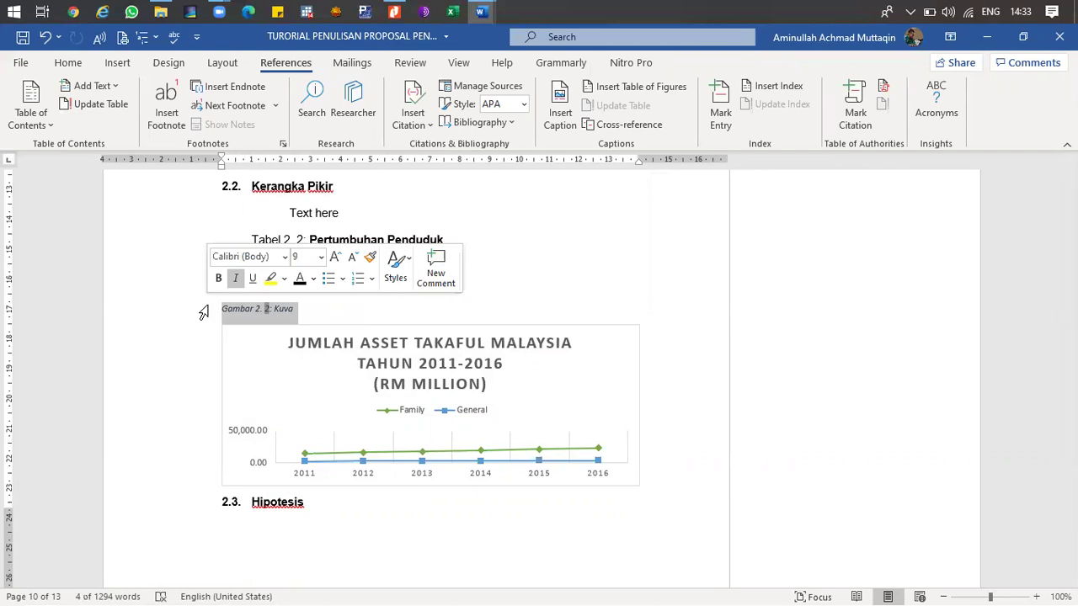
{"action": "left_click", "coordinate": [217, 278]}
{"action": "left_click", "coordinate": [235, 278]}
{"action": "left_click", "coordinate": [334, 259]}
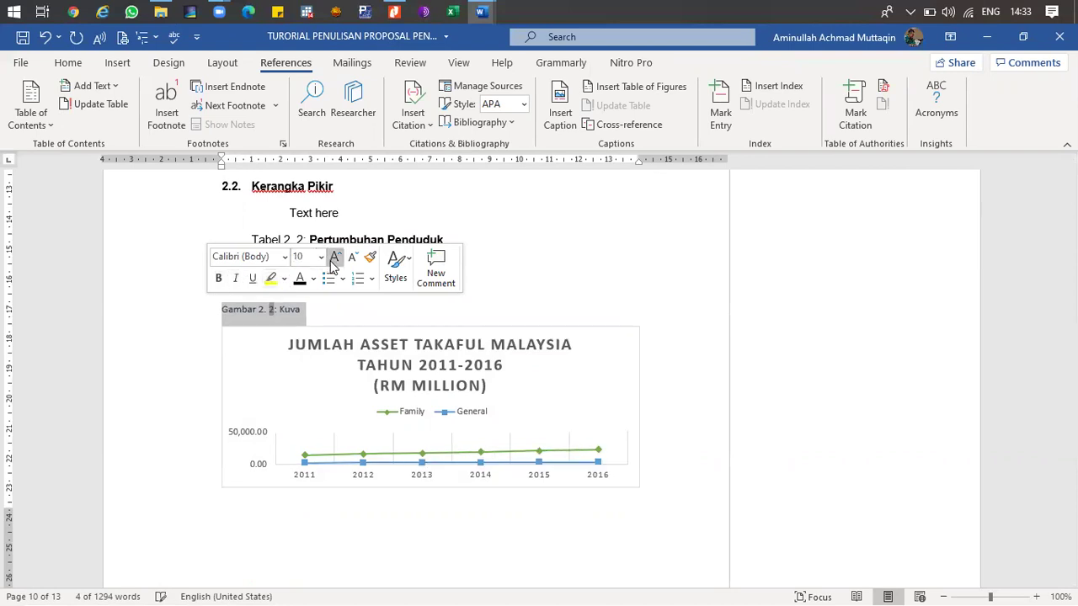
{"action": "left_click", "coordinate": [334, 261]}
{"action": "left_click", "coordinate": [255, 257]}
{"action": "type", "text": "Arial"}
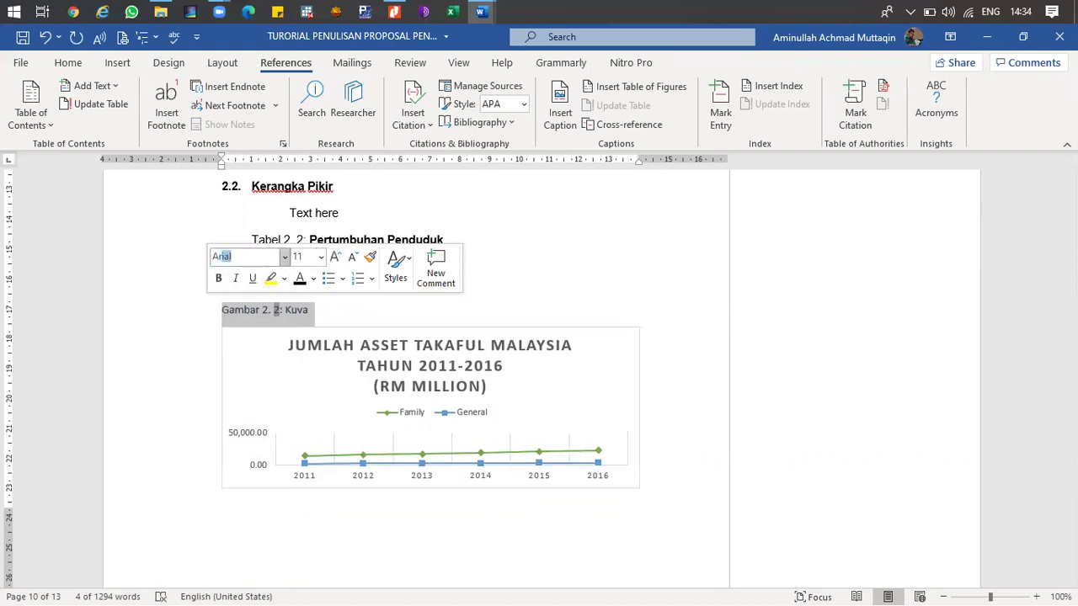
{"action": "key", "text": "Return"}
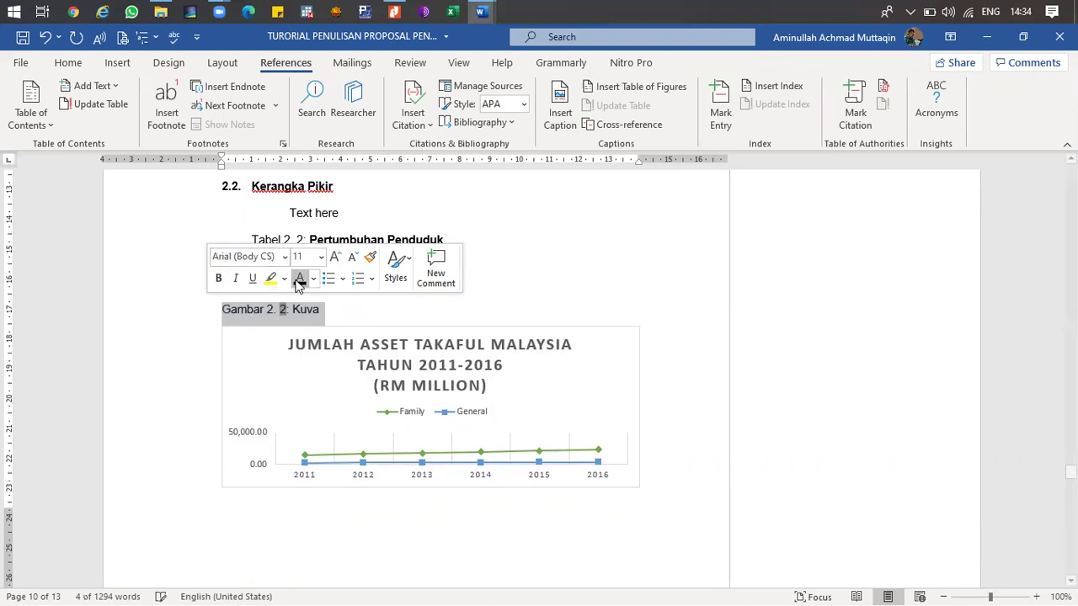
- Correct the word "Kuva" to "Kurva" in the Gambar 2. 2 caption
{"action": "left_click", "coordinate": [294, 309]}
{"action": "type", "text": "r"}
{"action": "left_click", "coordinate": [340, 308]}
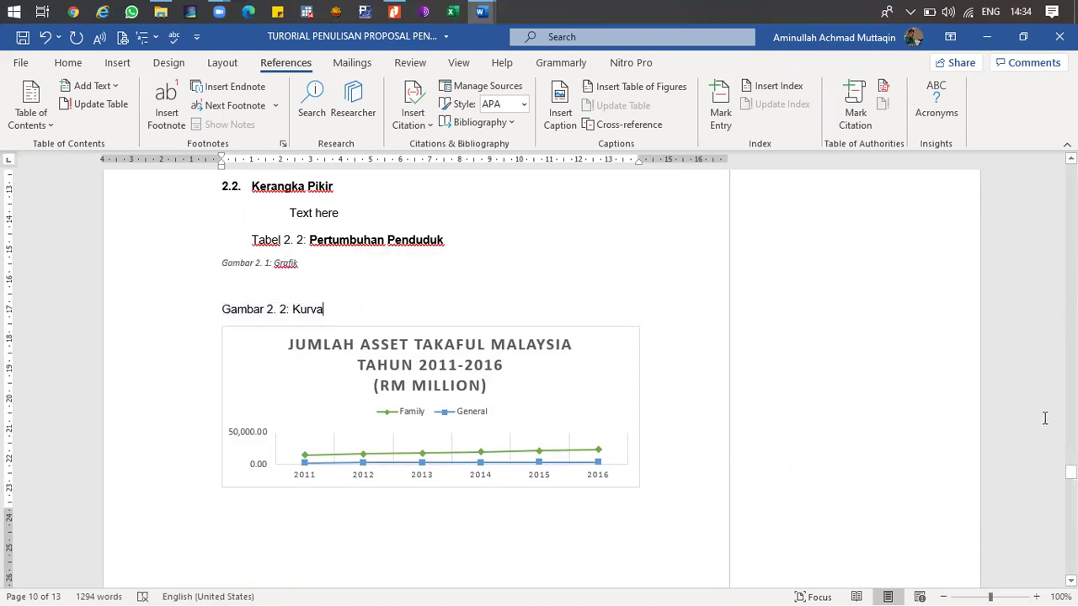
- Insert a table of figures for the caption label "Gambar 1." on the DAFTAR GAMBAR page
{"action": "left_click_drag", "start_coordinate": [1070, 472], "coordinate": [1070, 266]}
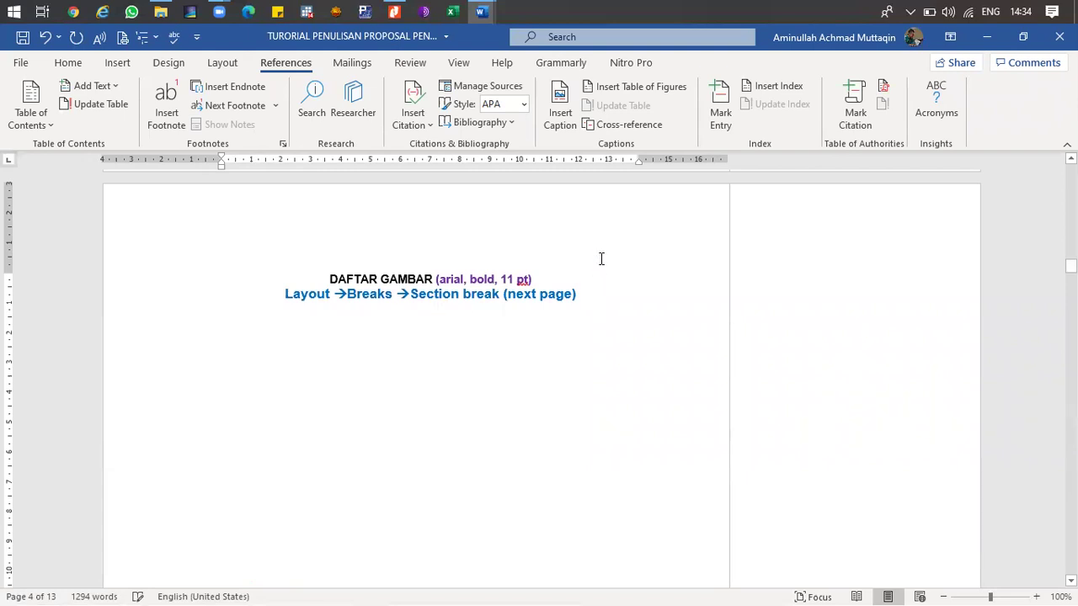
{"action": "left_click", "coordinate": [560, 112]}
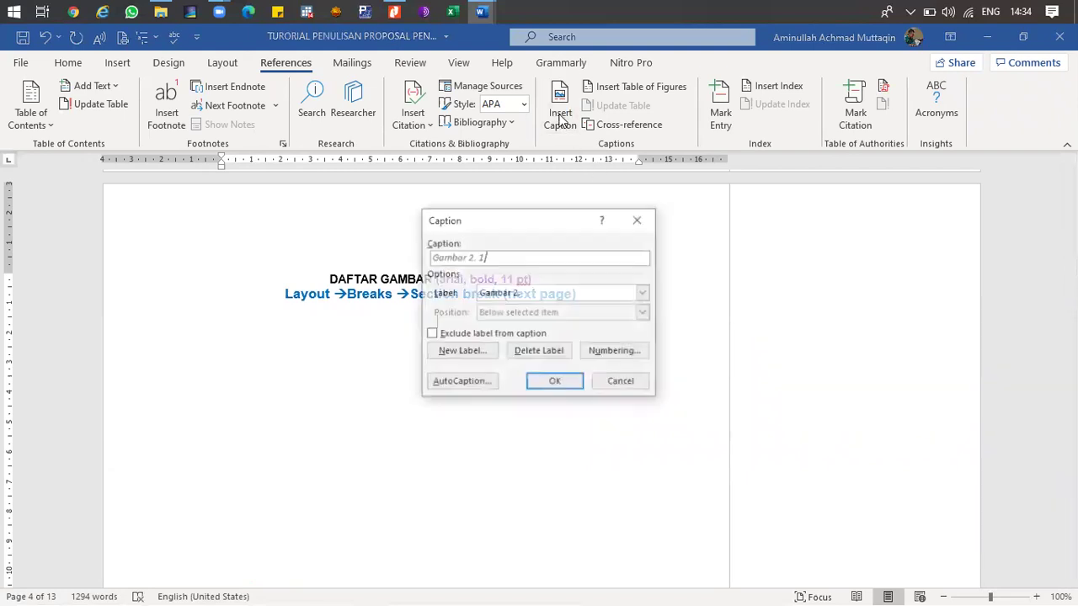
{"action": "left_click", "coordinate": [620, 382]}
{"action": "left_click", "coordinate": [636, 87]}
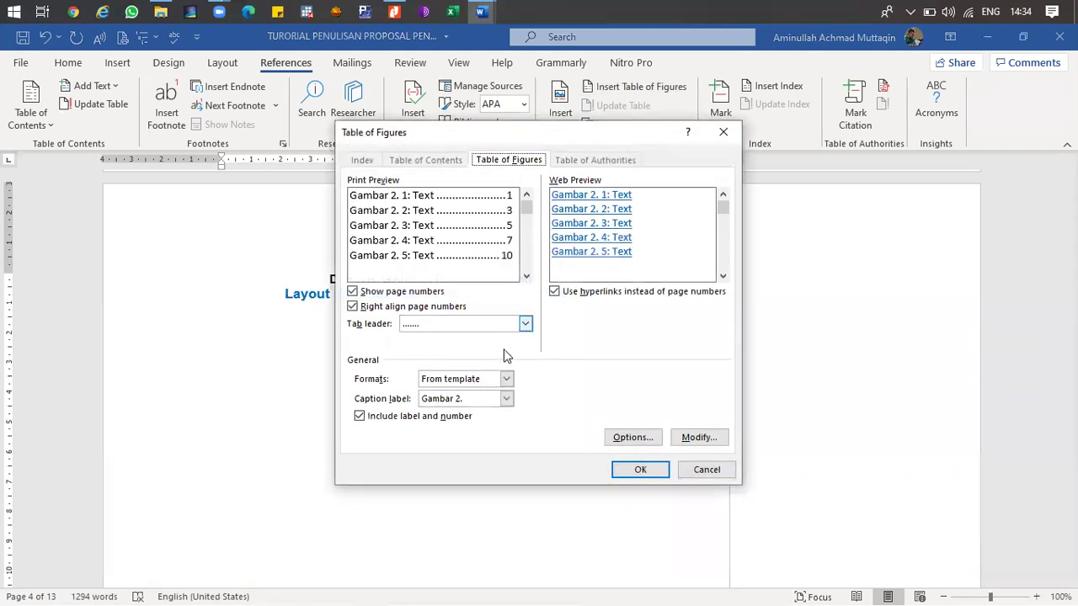
{"action": "left_click", "coordinate": [506, 398]}
{"action": "left_click", "coordinate": [455, 423]}
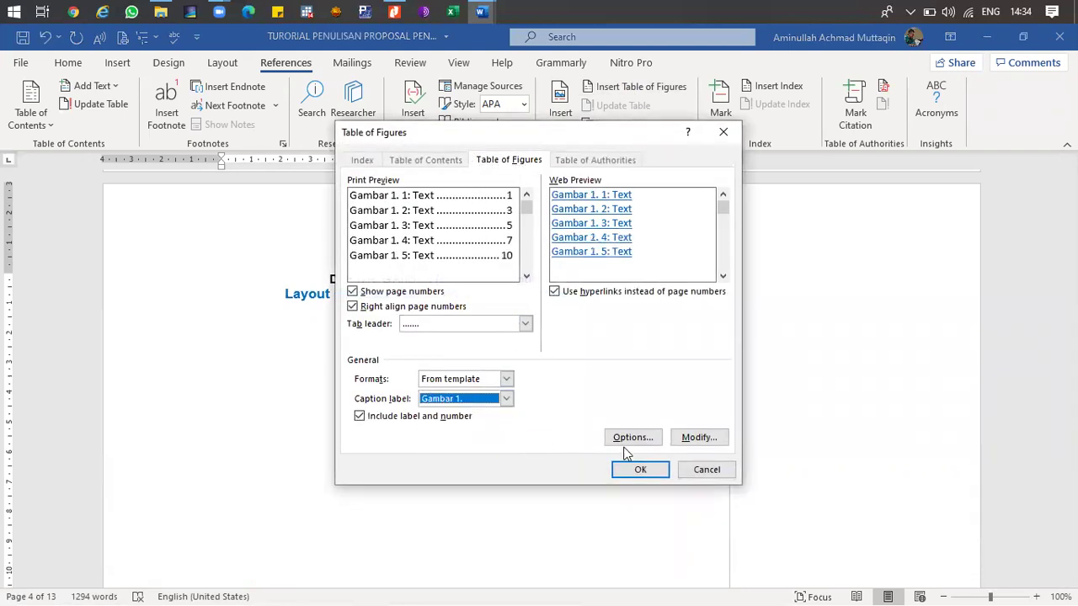
{"action": "left_click", "coordinate": [639, 469]}
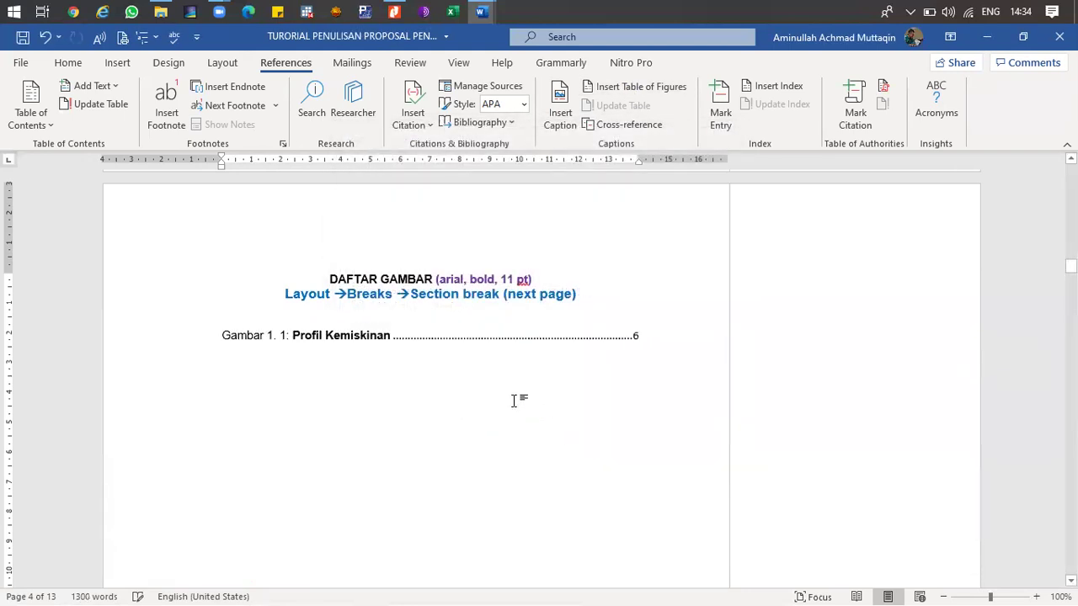
- Add a separator line "batas" below the Gambar 1. list and insert a table of figures for the label "Gambar 2." beneath it
{"action": "left_click", "coordinate": [652, 342]}
{"action": "key", "text": "Down"}
{"action": "type", "text": "batas"}
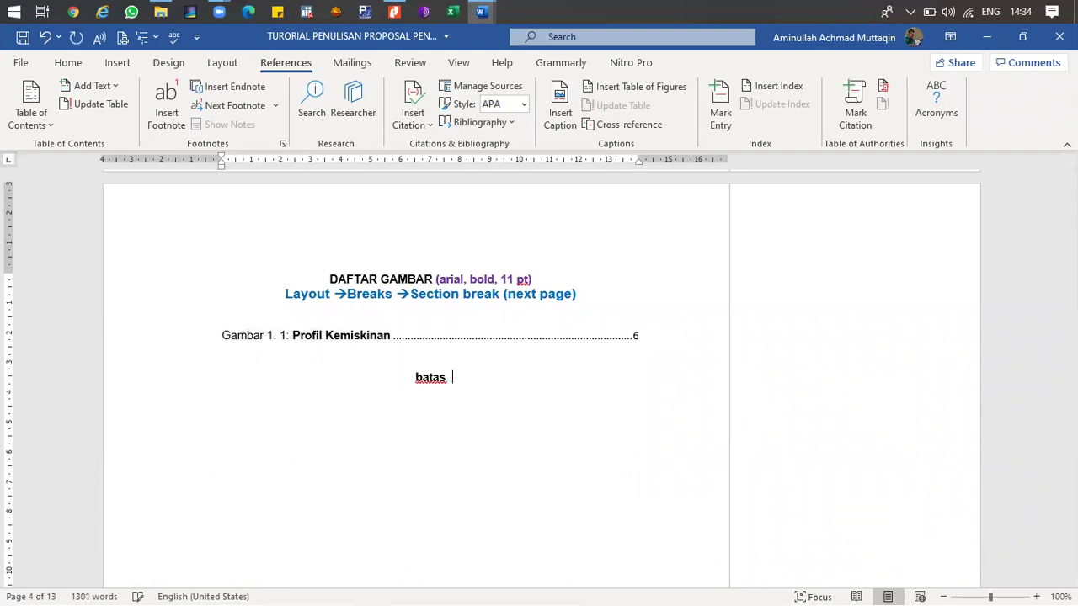
{"action": "key", "text": "Return"}
{"action": "left_click", "coordinate": [623, 87]}
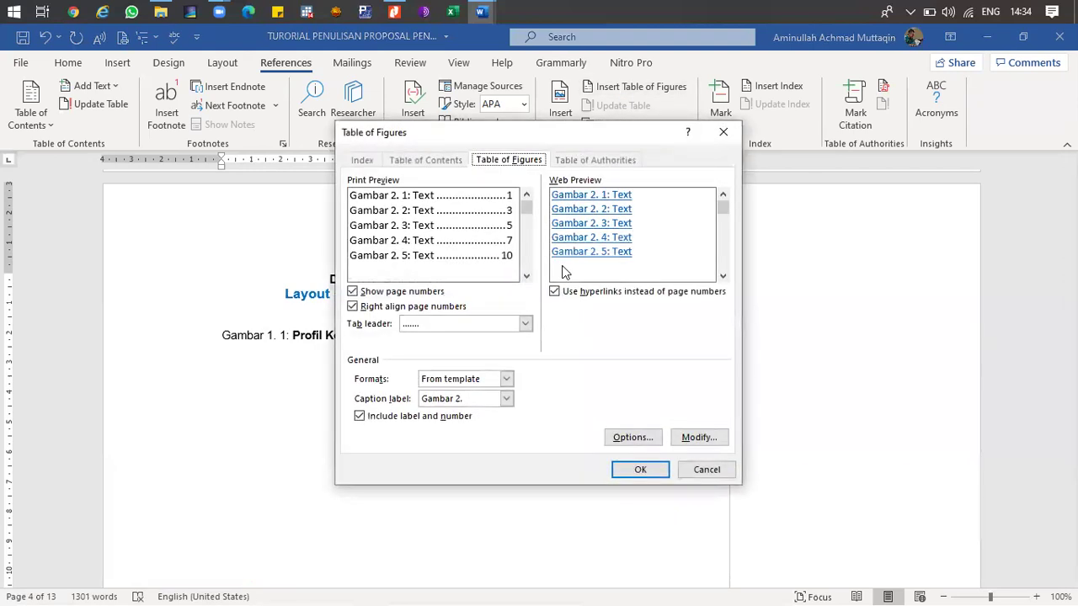
{"action": "left_click", "coordinate": [640, 469]}
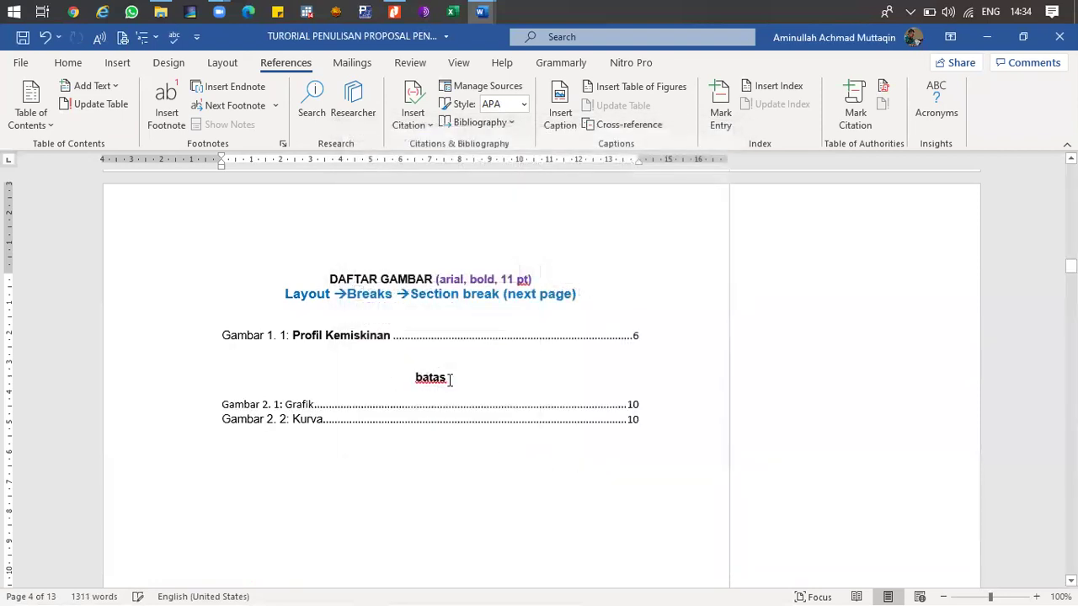
- Delete the "batas" separator and the empty lines between the Gambar 1. and Gambar 2. lists
{"action": "left_click_drag", "start_coordinate": [451, 379], "coordinate": [411, 379]}
{"action": "key", "text": "BackSpace"}
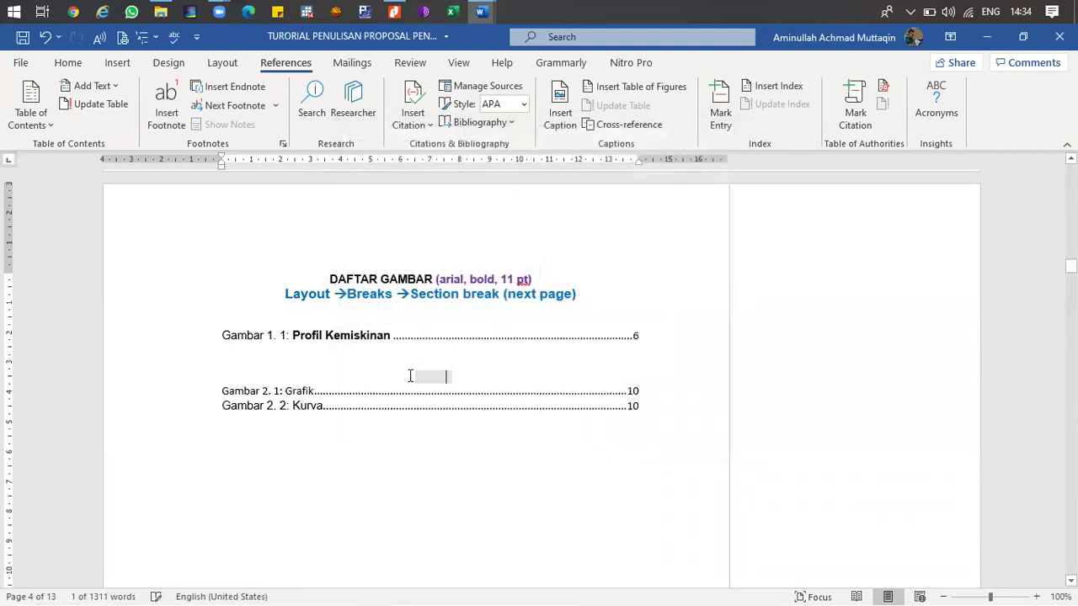
{"action": "key", "text": "BackSpace"}
{"action": "key", "text": "BackSpace"}
{"action": "key", "text": "BackSpace"}
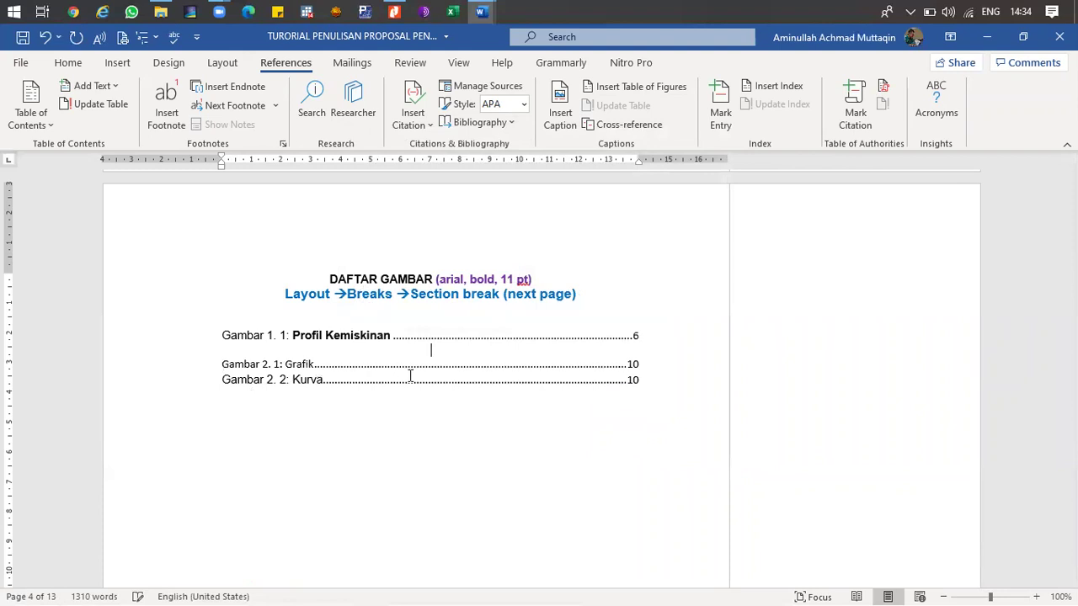
{"action": "key", "text": "Left"}
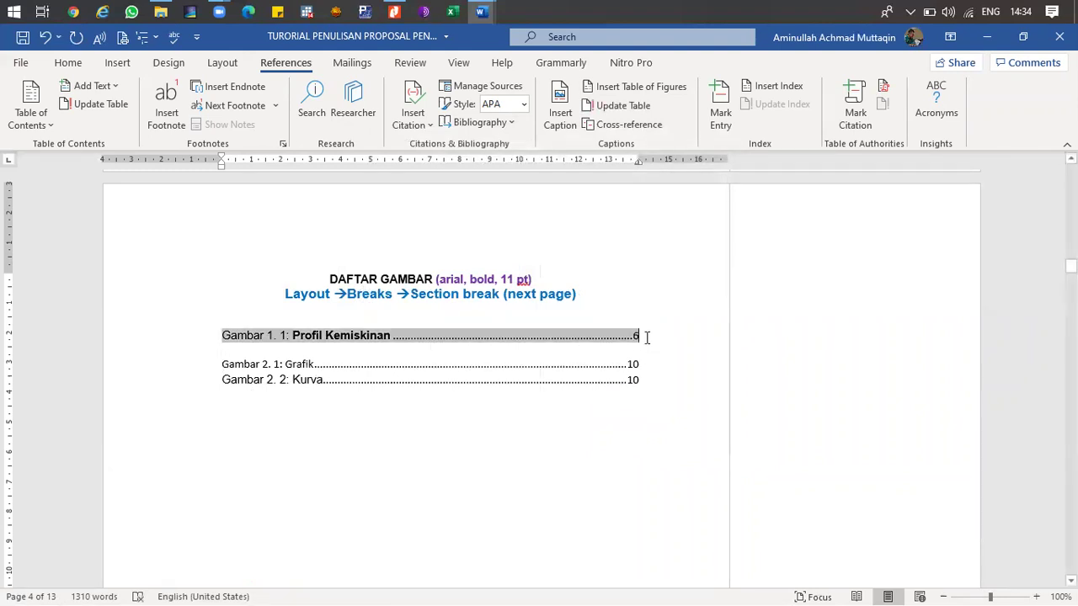
{"action": "key", "text": "Delete"}
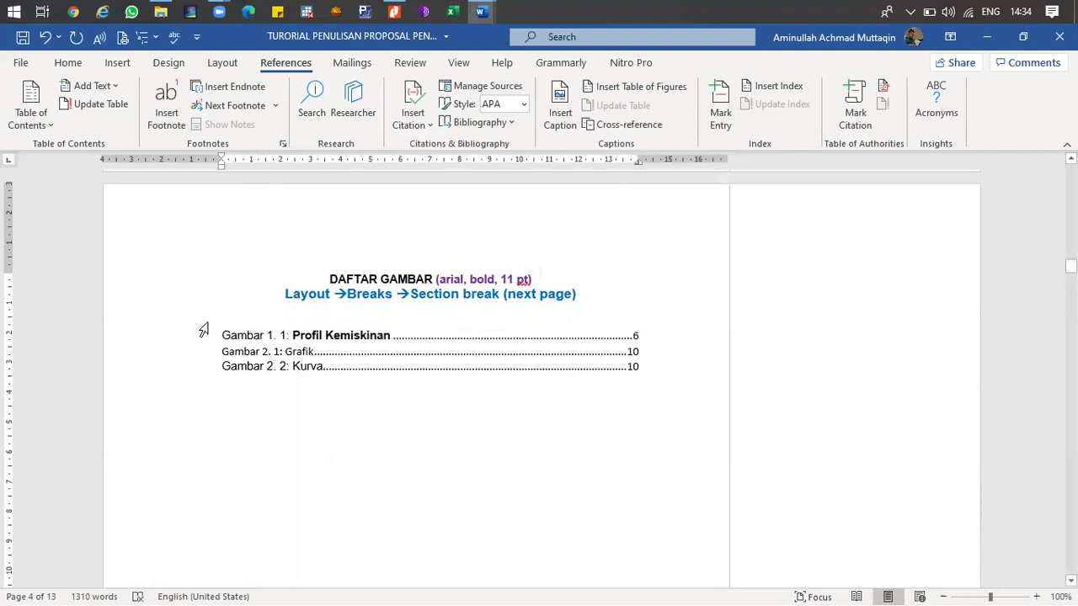
- Set all DAFTAR GAMBAR entries to Arial (Body CS) and increase their line spacing
{"action": "left_click", "coordinate": [212, 347]}
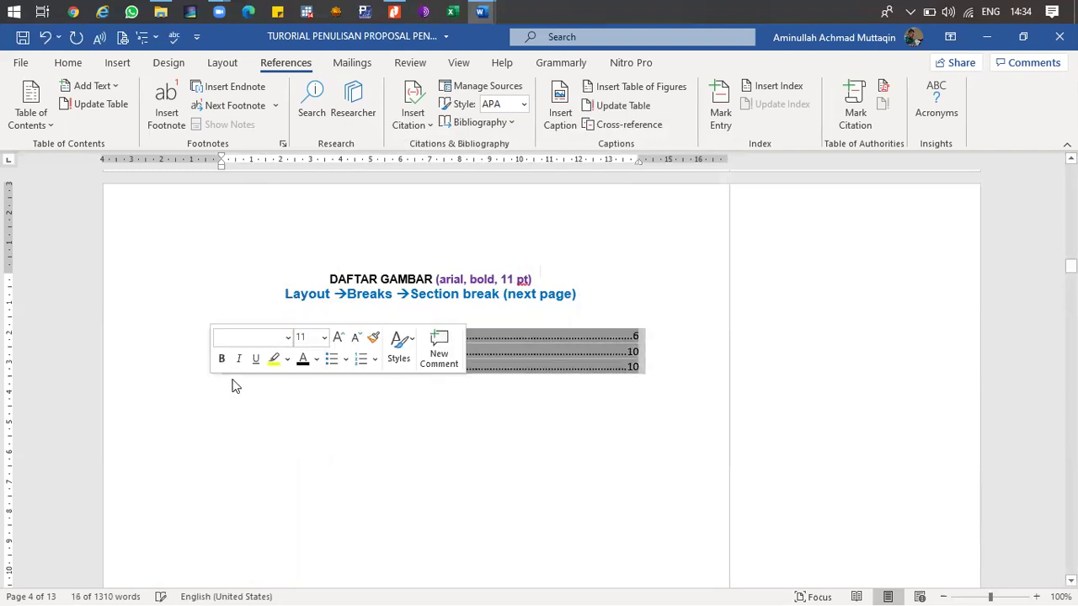
{"action": "type", "text": "Arial"}
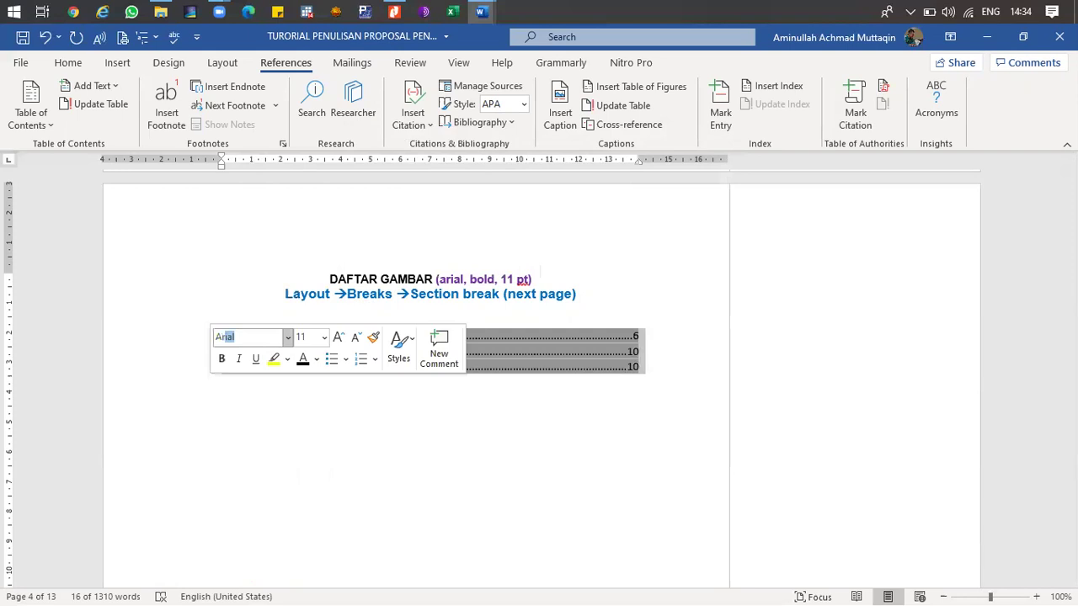
{"action": "key", "text": "Return"}
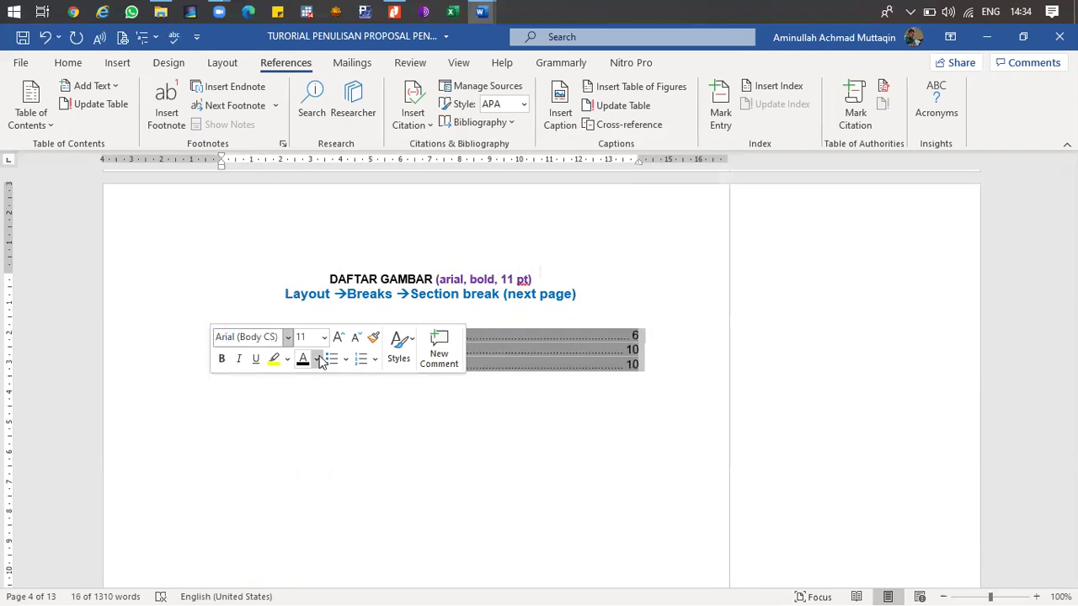
{"action": "left_click", "coordinate": [67, 64]}
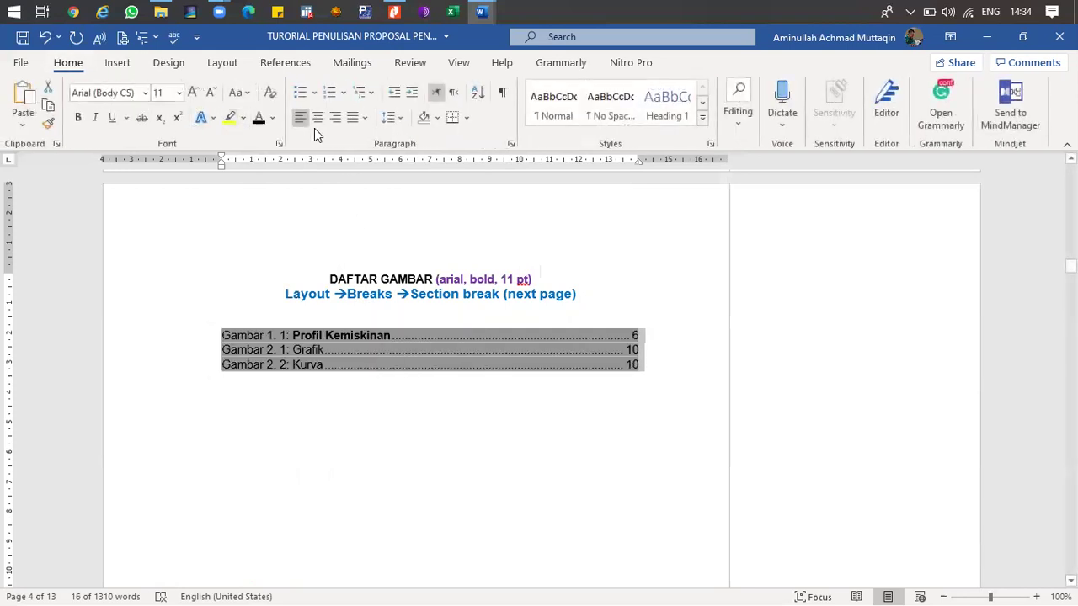
{"action": "left_click", "coordinate": [390, 123]}
{"action": "left_click", "coordinate": [410, 185]}
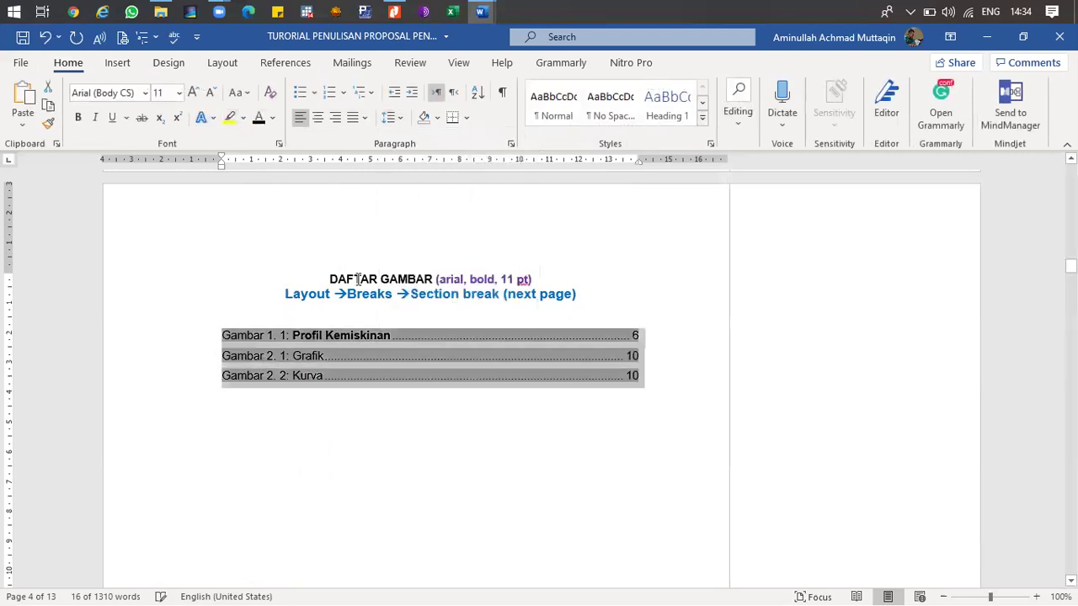
- Follow the Gambar 2. 1 list entry to its caption and make the caption titles "Grafik" and "Kurva" bold
{"action": "left_click", "coordinate": [216, 338]}
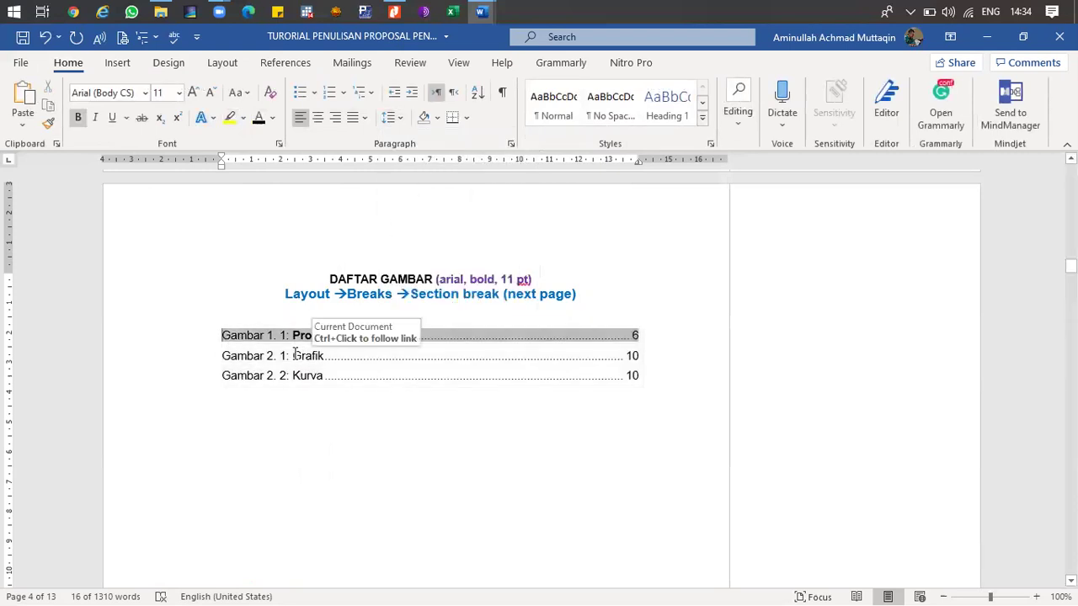
{"action": "left_click_drag", "start_coordinate": [293, 355], "coordinate": [320, 357]}
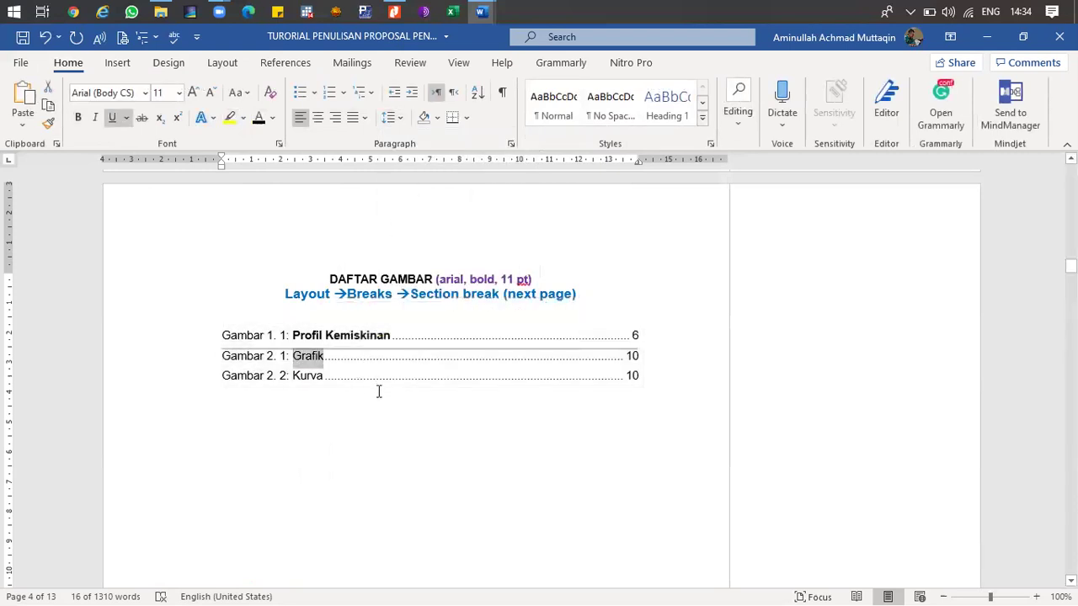
{"action": "left_click", "coordinate": [375, 359]}
{"action": "left_click", "coordinate": [376, 359], "text": "ctrl"}
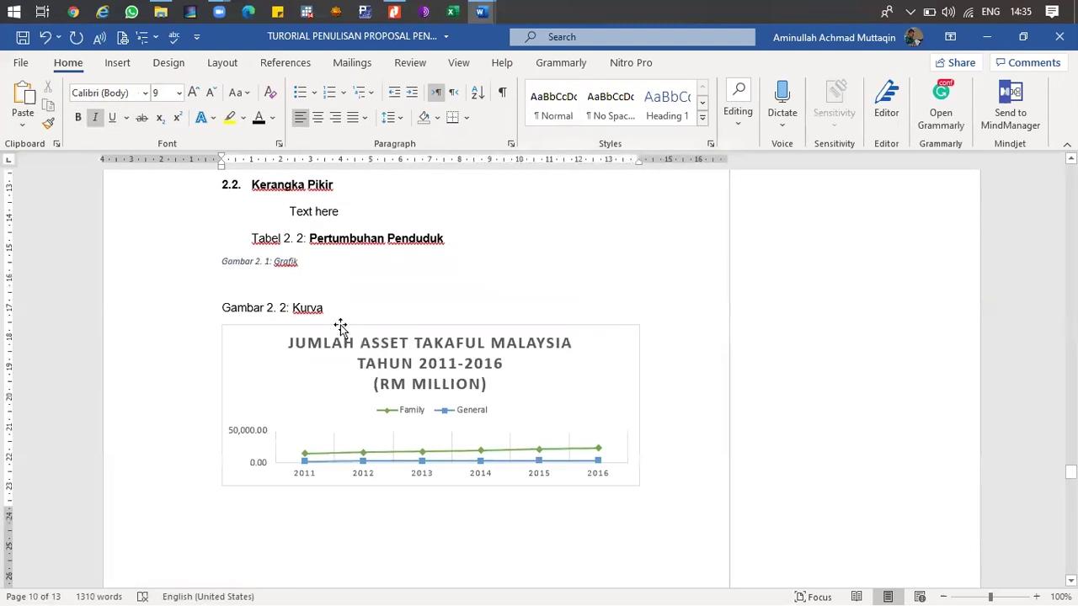
{"action": "left_click_drag", "start_coordinate": [302, 264], "coordinate": [274, 263]}
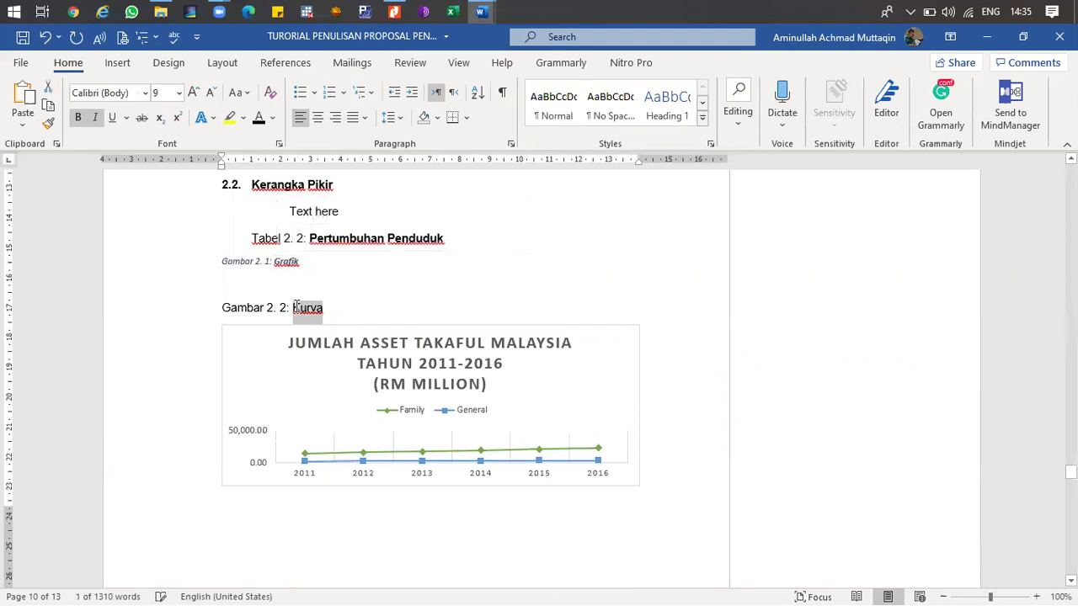
{"action": "left_click", "coordinate": [306, 281]}
{"action": "left_click", "coordinate": [371, 317]}
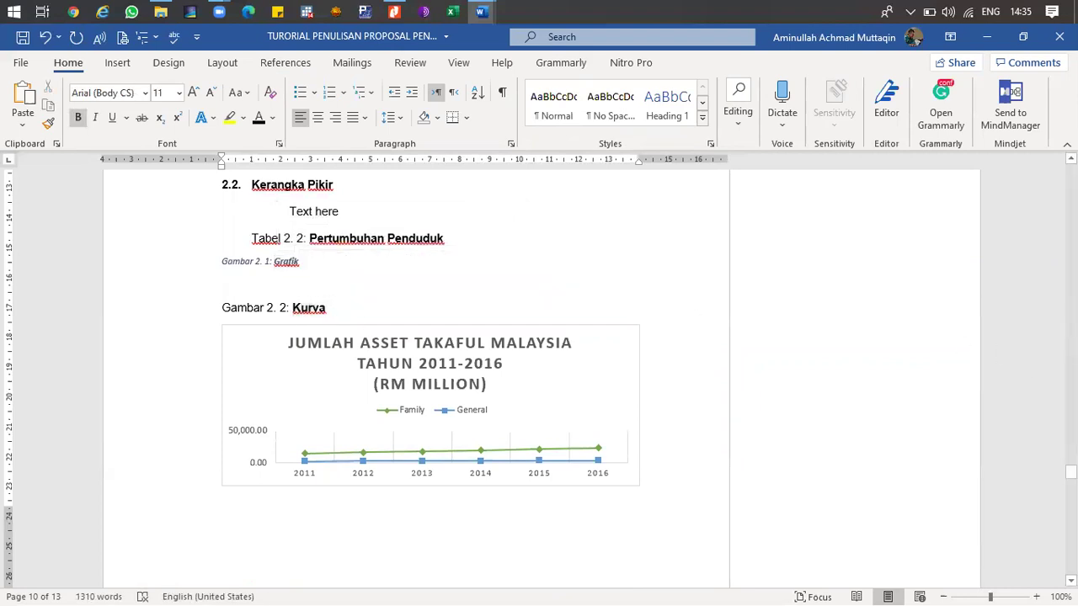
- Return to the DAFTAR GAMBAR page and update the Gambar 1. list with page numbers only
{"action": "left_click_drag", "start_coordinate": [1070, 473], "coordinate": [1070, 271]}
{"action": "triple_click", "coordinate": [365, 237]}
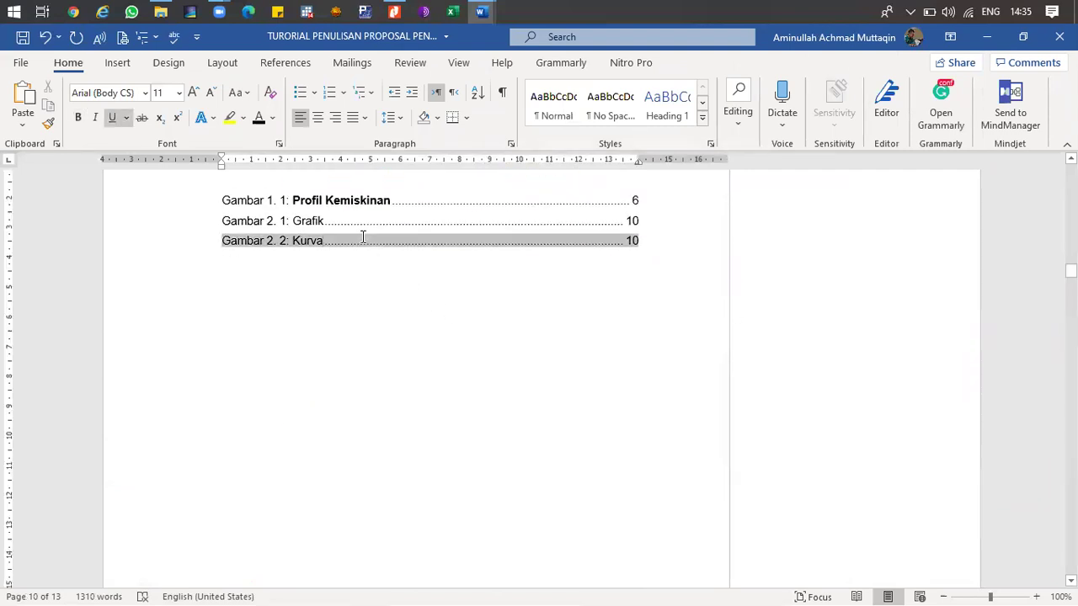
{"action": "scroll", "coordinate": [371, 291], "scroll_direction": "up", "scroll_amount": 1}
{"action": "left_click", "coordinate": [377, 303], "text": "shift"}
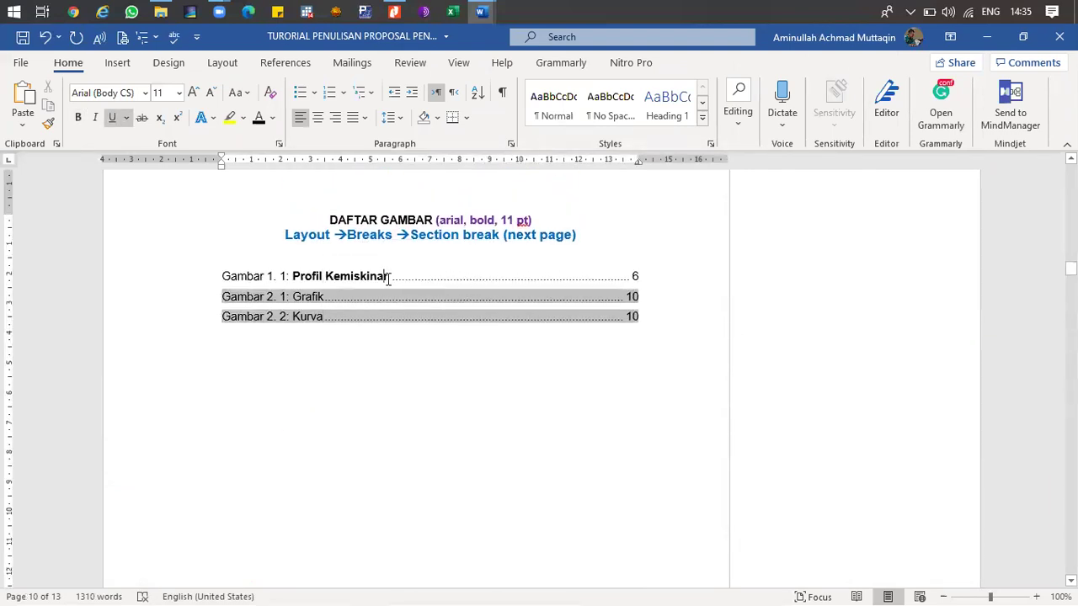
{"action": "left_click", "coordinate": [388, 278]}
{"action": "left_click", "coordinate": [395, 296]}
{"action": "left_click", "coordinate": [392, 277]}
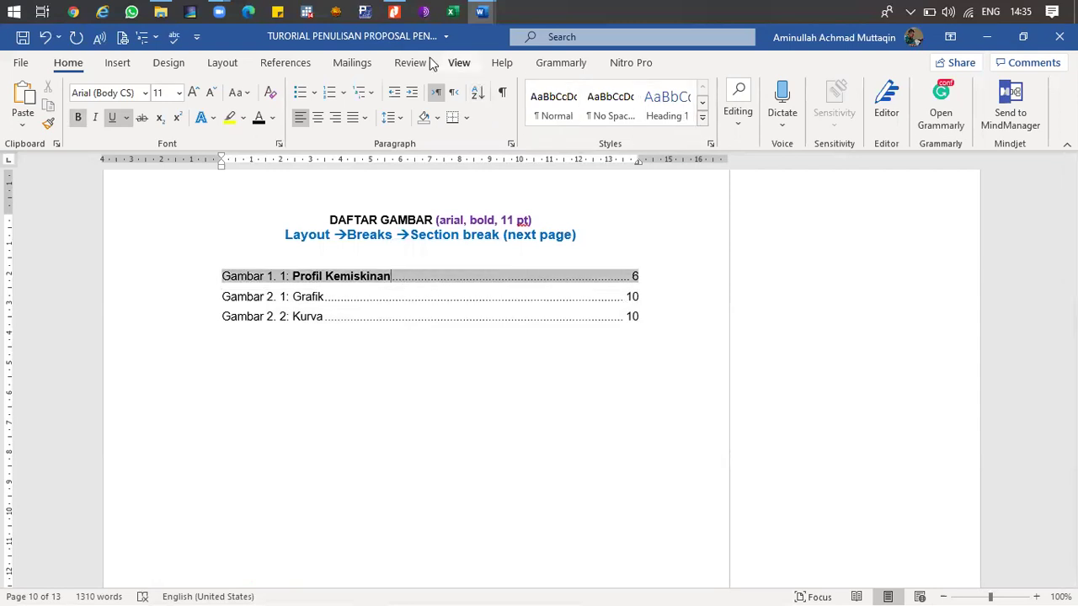
{"action": "left_click", "coordinate": [309, 71]}
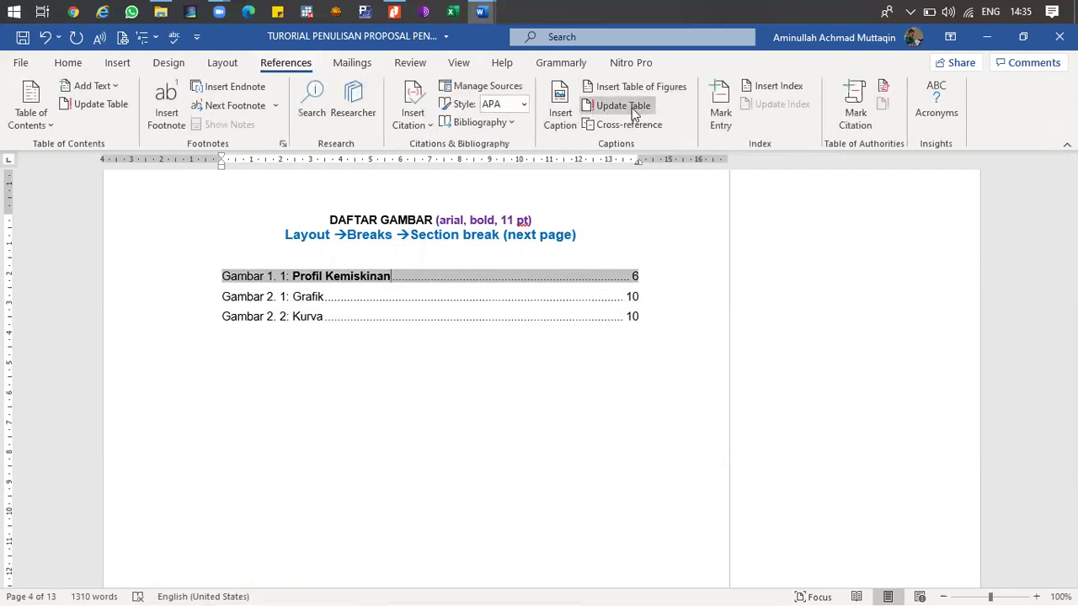
{"action": "left_click", "coordinate": [631, 109]}
{"action": "left_click", "coordinate": [548, 344]}
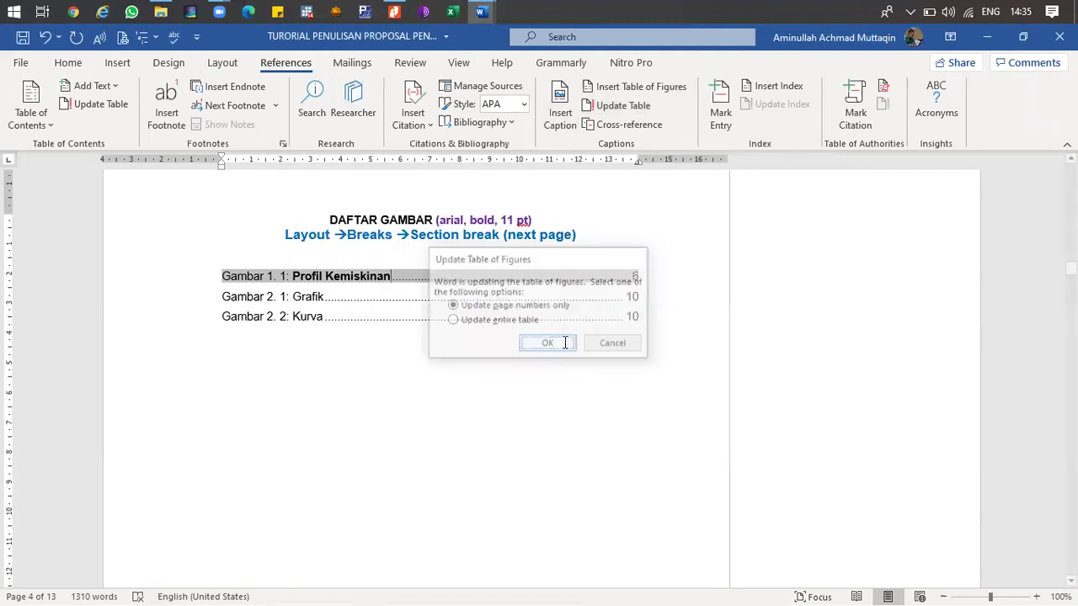
- Update the Gambar 2. list in DAFTAR GAMBAR, first with page numbers only and finally as an entire table
{"action": "left_click", "coordinate": [417, 297]}
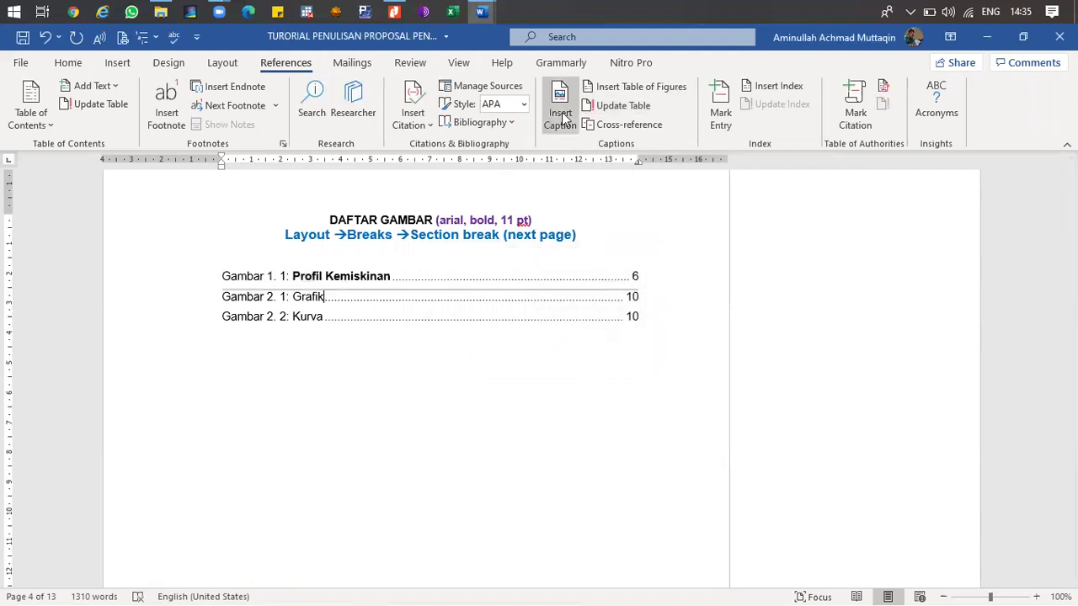
{"action": "left_click", "coordinate": [608, 105]}
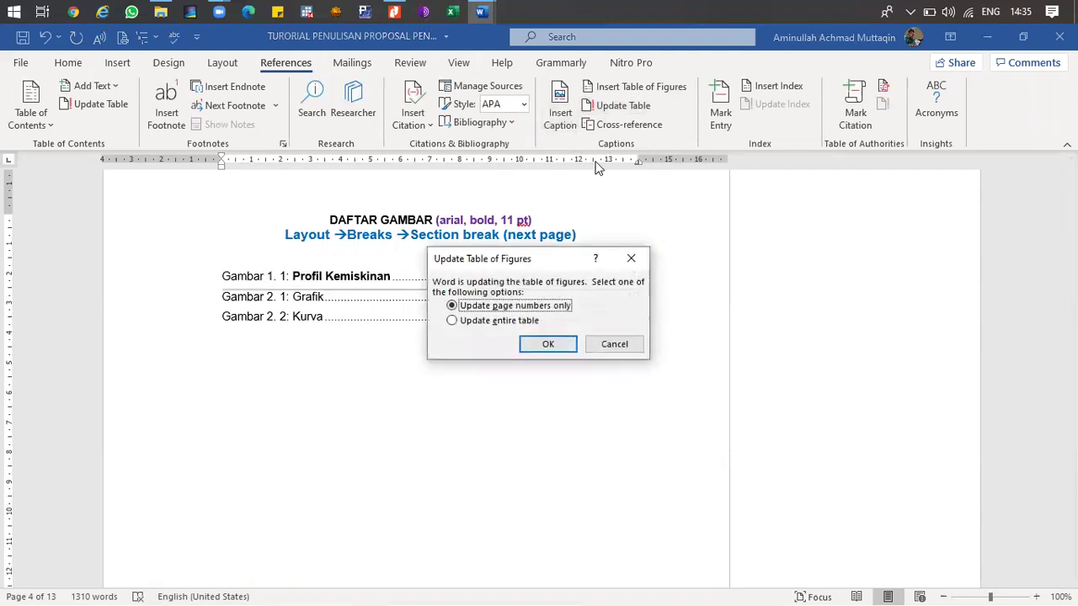
{"action": "left_click", "coordinate": [548, 343]}
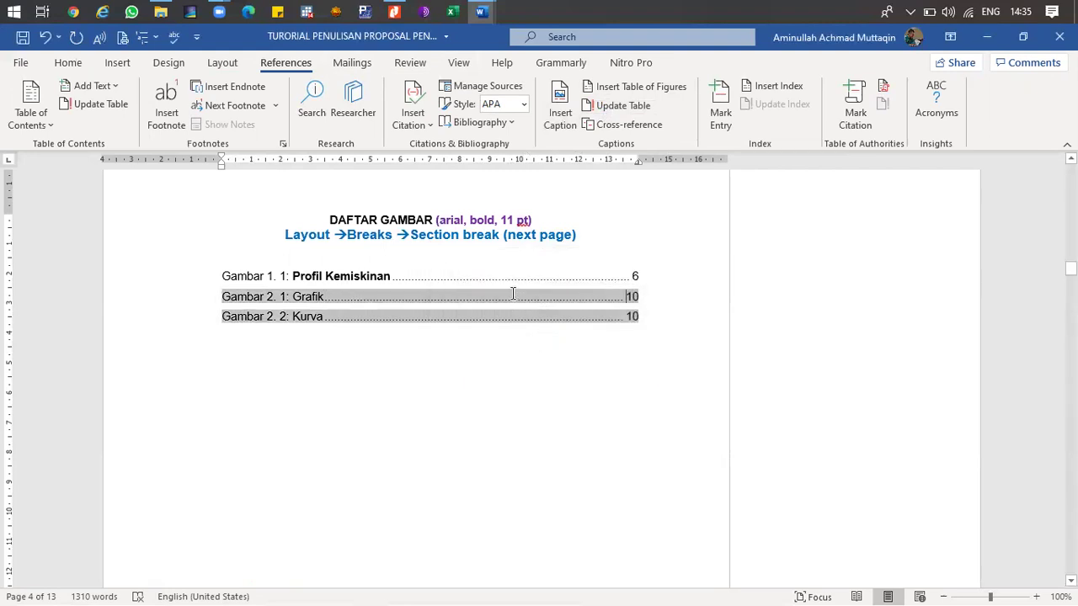
{"action": "left_click", "coordinate": [604, 105]}
{"action": "left_click", "coordinate": [513, 319]}
{"action": "left_click", "coordinate": [546, 342]}
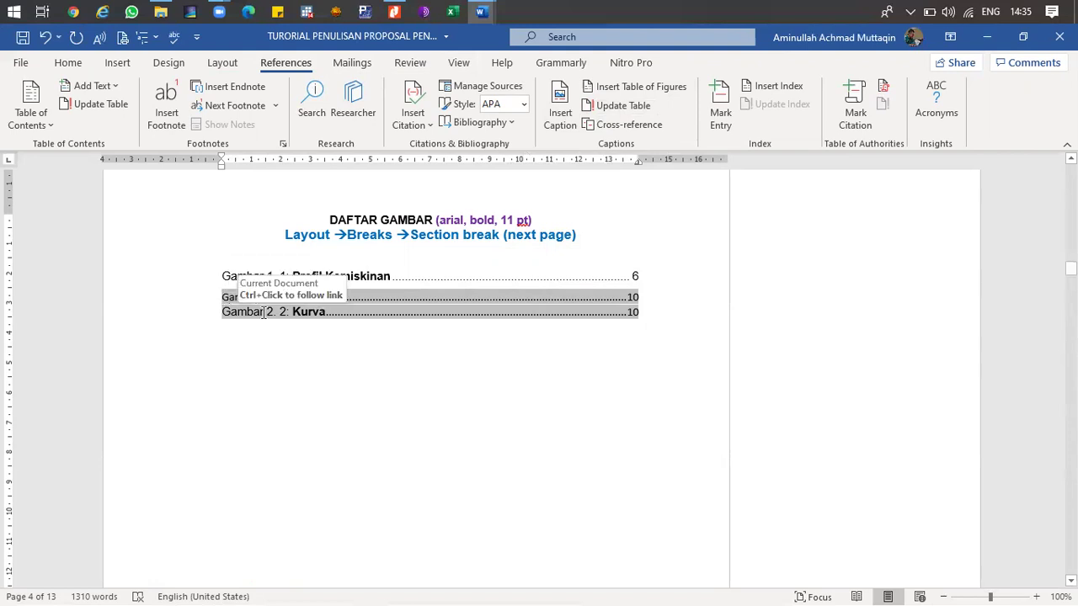
- Follow the Gambar 2. 1 list entry to its caption and format the caption as Arial (Body CS), size 11, black and non-italic
{"action": "left_click", "coordinate": [356, 296], "text": "ctrl"}
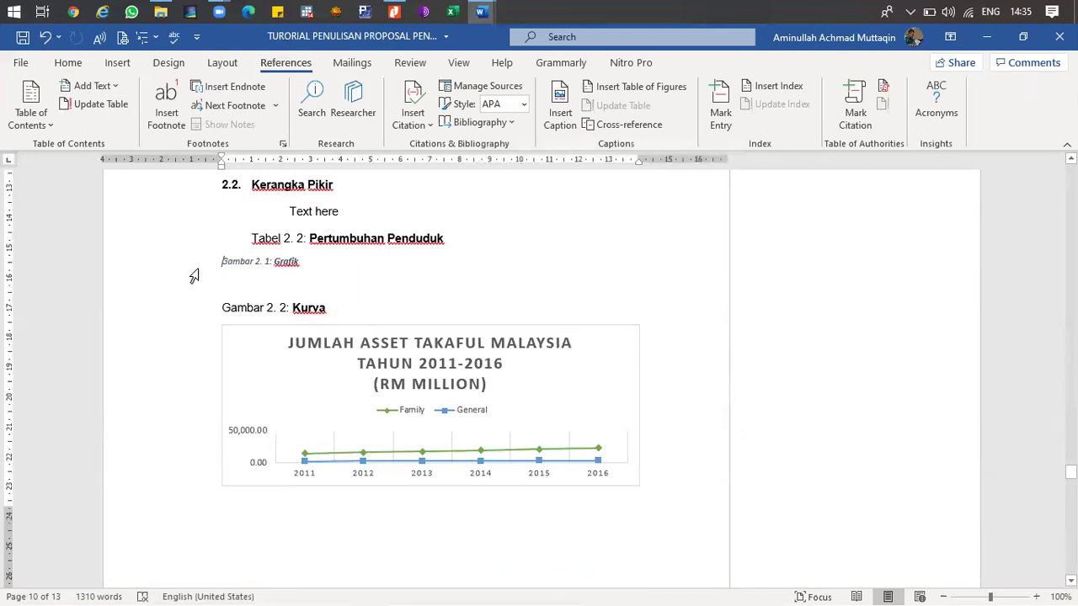
{"action": "left_click", "coordinate": [194, 277]}
{"action": "left_click", "coordinate": [231, 221]}
{"action": "type", "text": "Arial"}
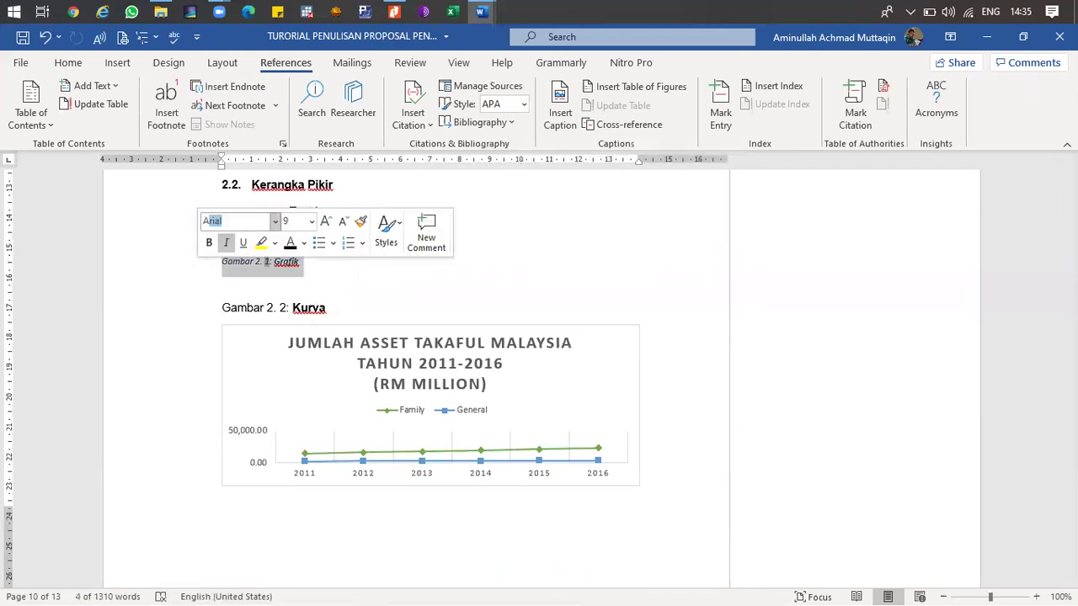
{"action": "left_click", "coordinate": [303, 222]}
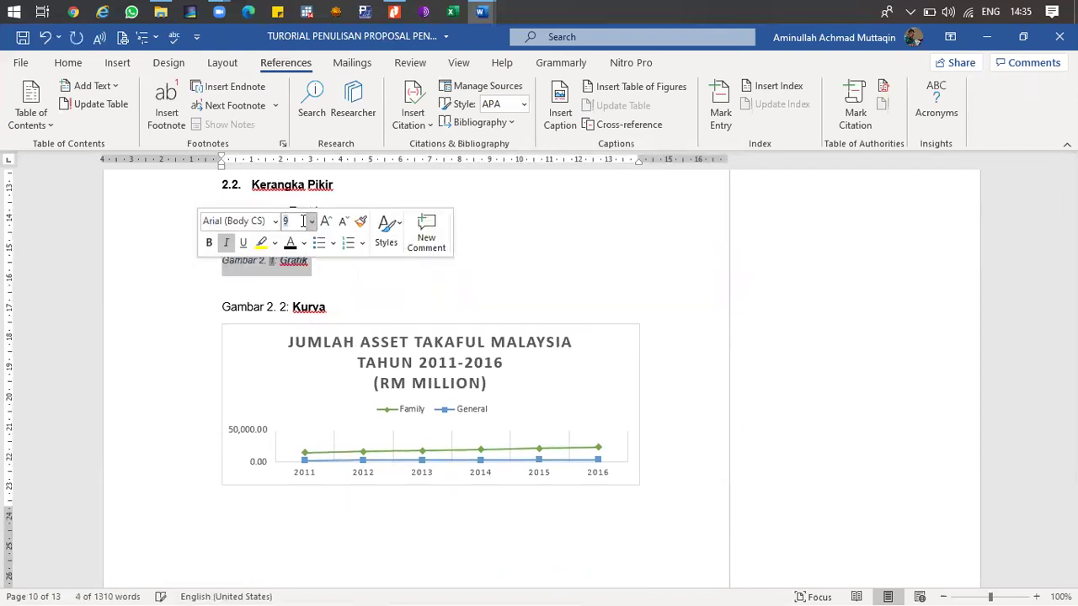
{"action": "key", "text": "Return"}
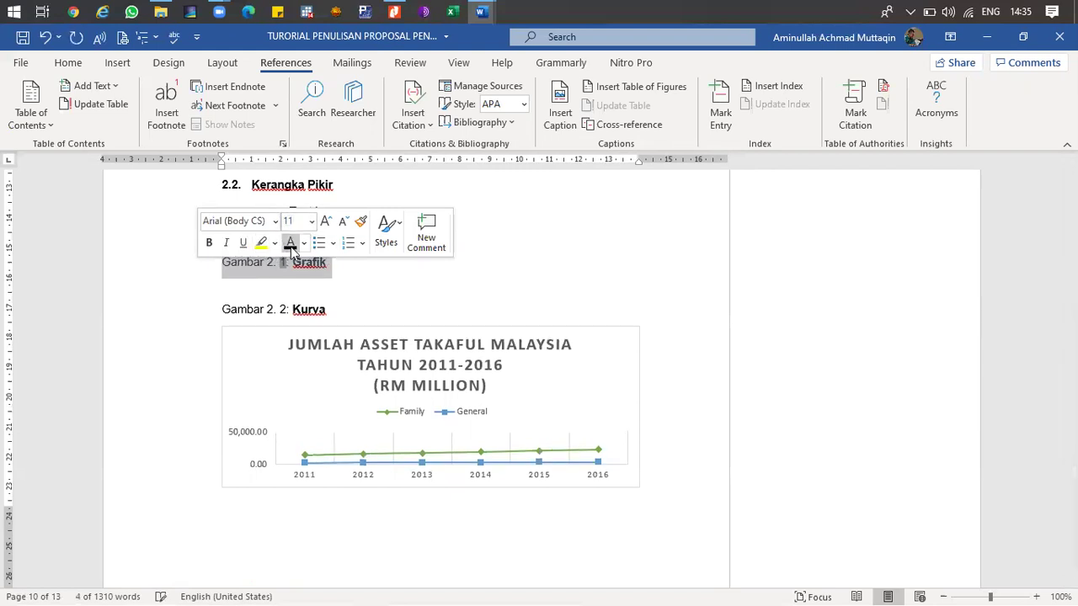
{"action": "left_click", "coordinate": [328, 272]}
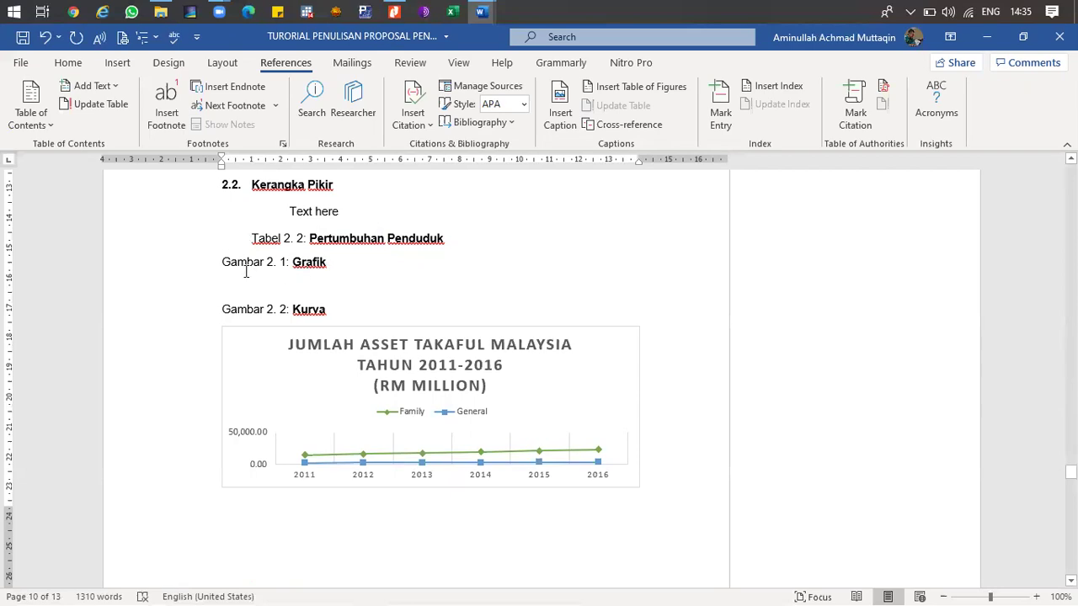
- Return to the DAFTAR GAMBAR page and update the entire Gambar 2. list to pick up the reformatted caption
{"action": "left_click_drag", "start_coordinate": [1070, 469], "coordinate": [1070, 268]}
{"action": "left_click", "coordinate": [350, 312]}
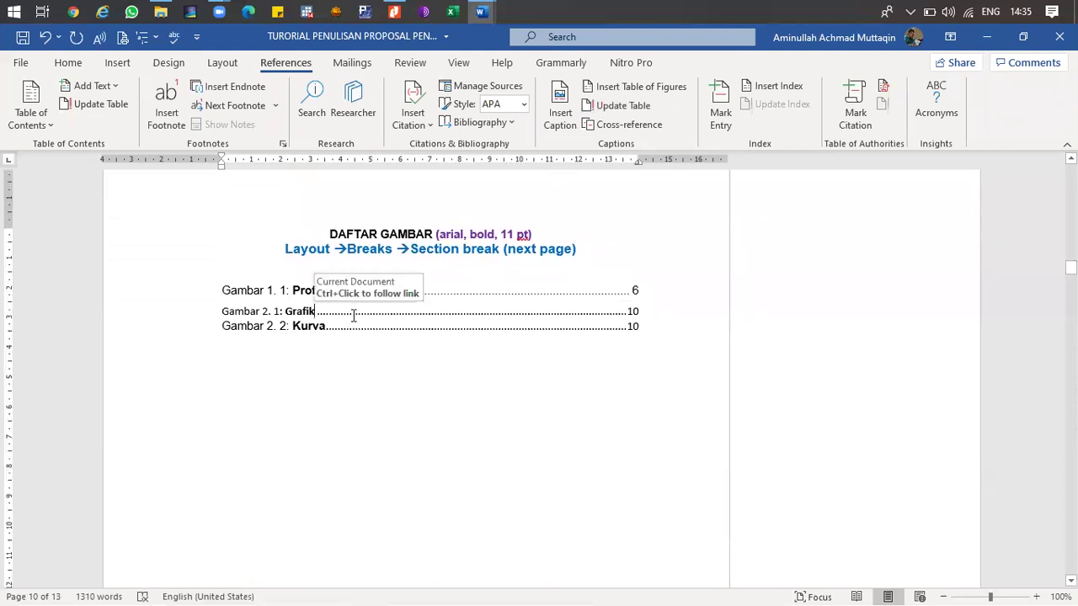
{"action": "left_click", "coordinate": [616, 105]}
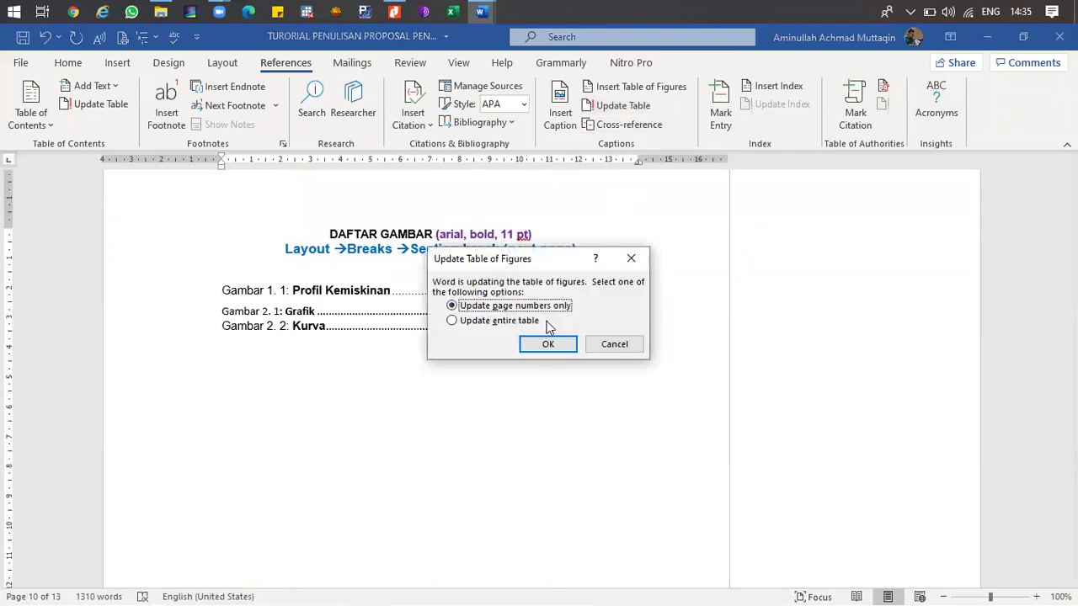
{"action": "left_click", "coordinate": [529, 321]}
{"action": "left_click", "coordinate": [548, 344]}
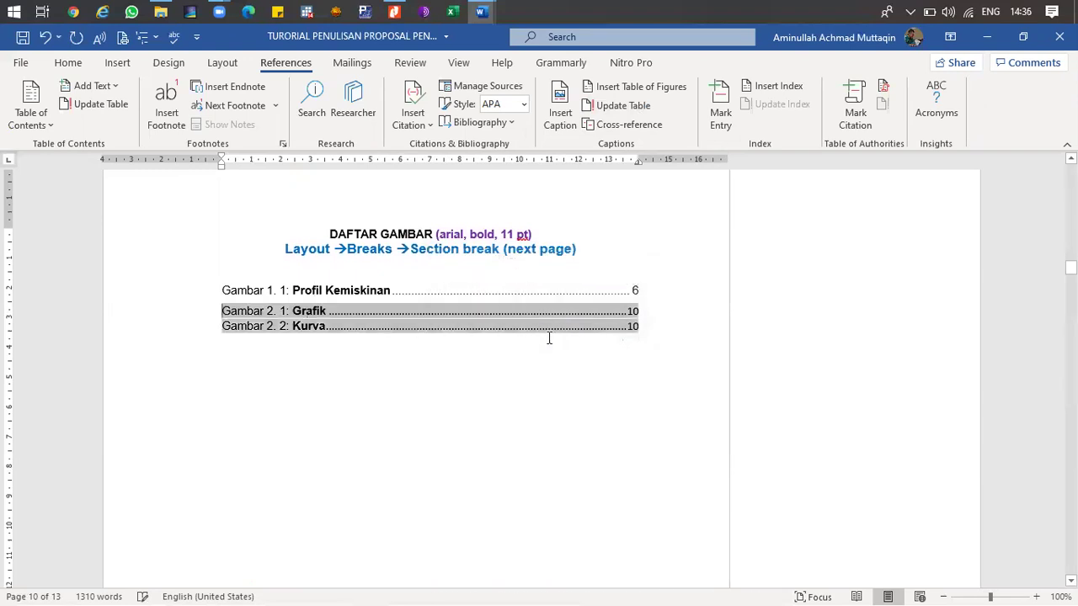
- Set the line spacing of all three DAFTAR GAMBAR entries to 1.5 and save the document
{"action": "left_click_drag", "start_coordinate": [199, 303], "coordinate": [197, 336]}
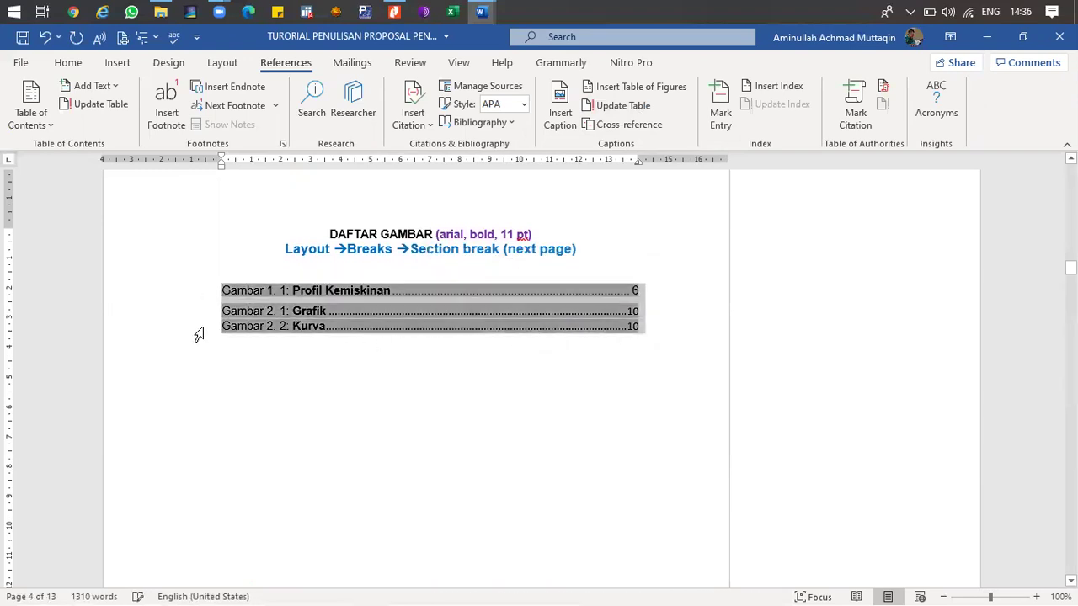
{"action": "left_click", "coordinate": [69, 63]}
{"action": "left_click", "coordinate": [392, 122]}
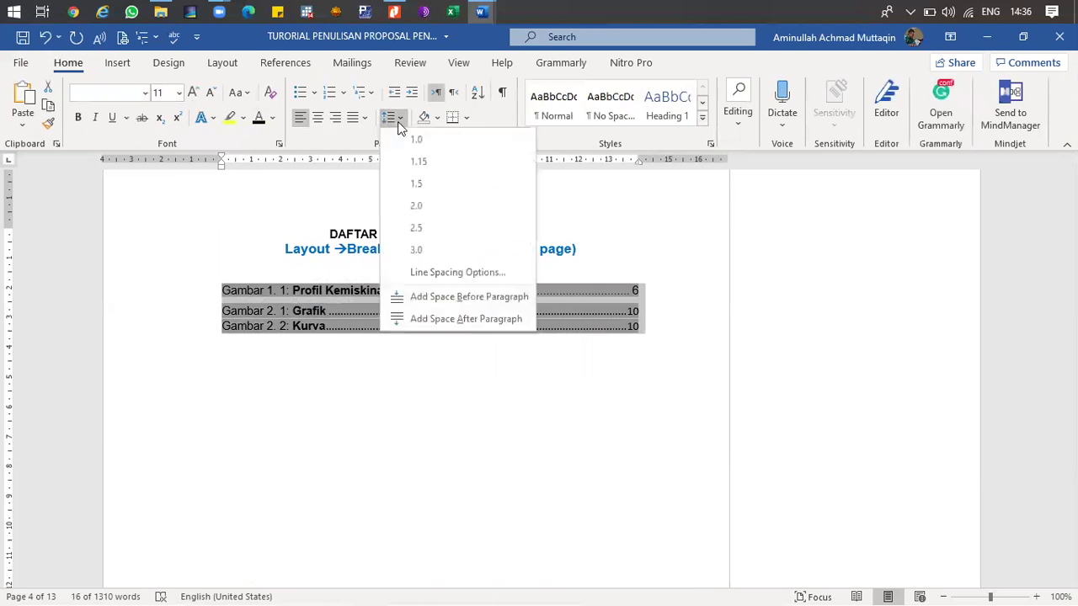
{"action": "left_click", "coordinate": [424, 186]}
{"action": "left_click", "coordinate": [453, 397]}
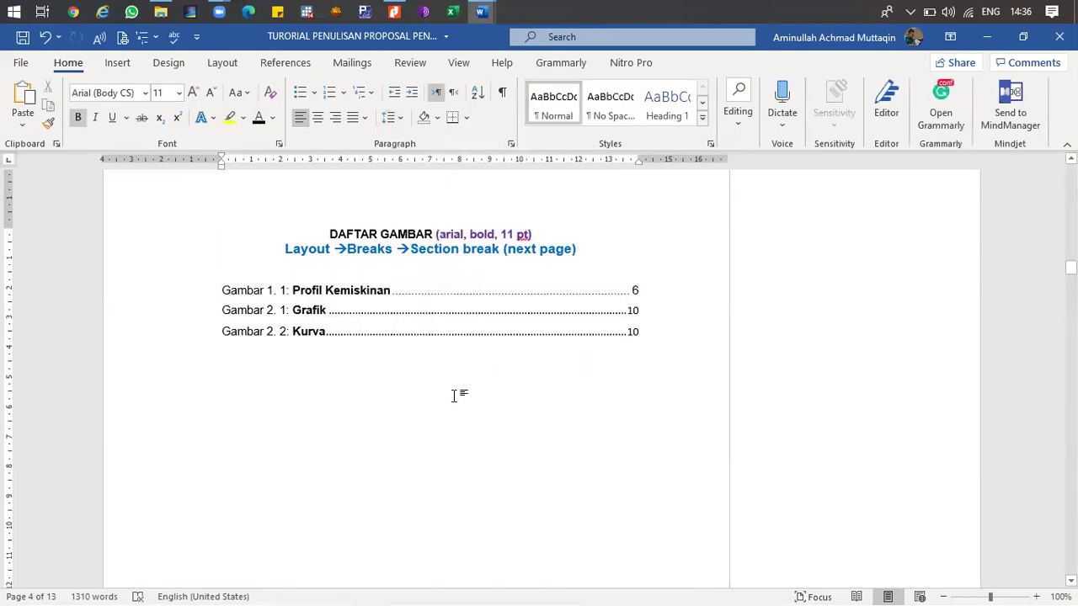
{"action": "key", "text": "ctrl+s"}
- Switch to the FORMAT PENULISAN PROPOSAL guideline document and consult the page-numbering rules in Part III, item 14 Halaman
{"action": "scroll", "coordinate": [416, 379], "scroll_direction": "down", "scroll_amount": 10}
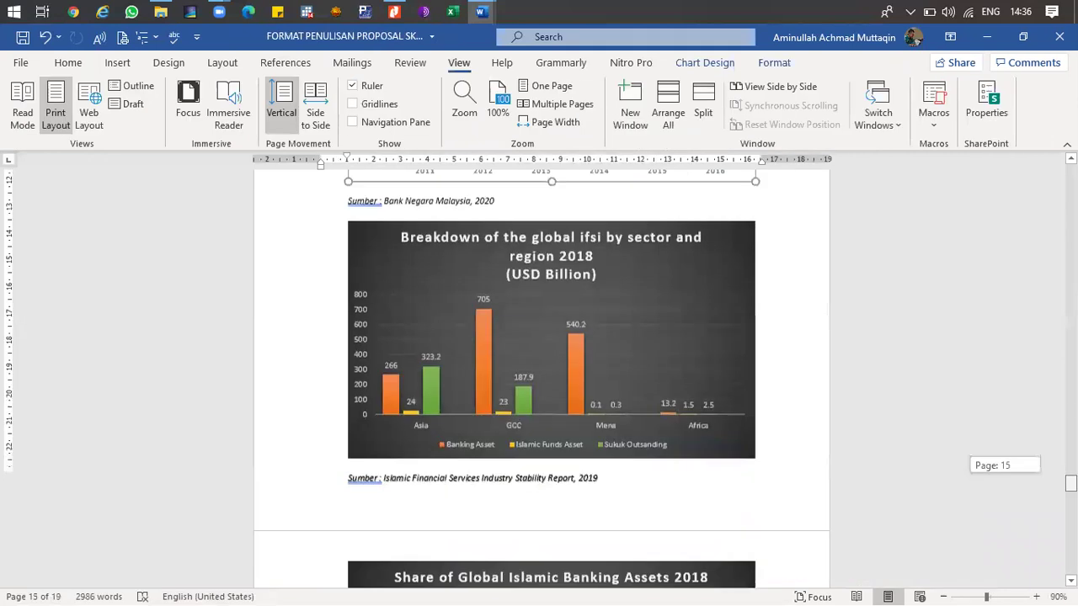
{"action": "scroll", "coordinate": [541, 379], "scroll_direction": "down", "scroll_amount": 10}
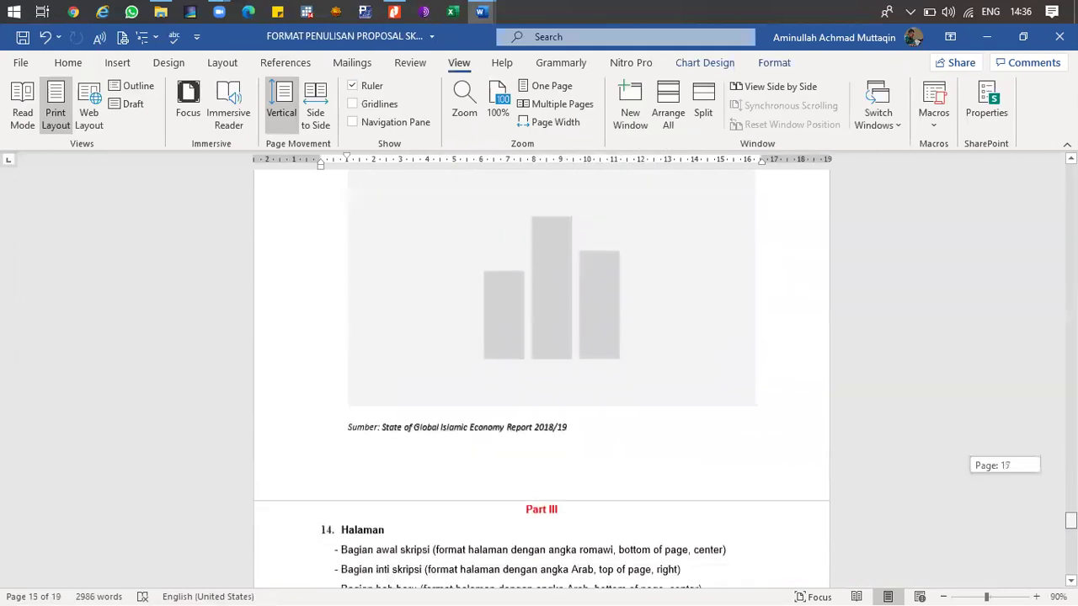
{"action": "scroll", "coordinate": [532, 381], "scroll_direction": "down", "scroll_amount": 1}
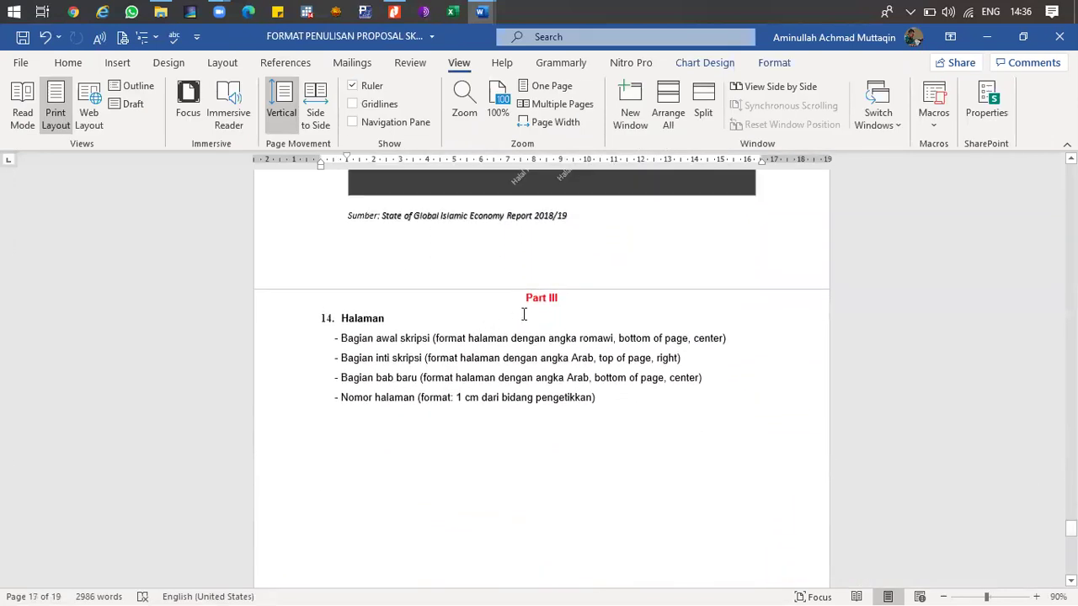
{"action": "left_click", "coordinate": [581, 299]}
{"action": "mouse_move", "coordinate": [1070, 527]}
{"action": "left_mouse_down"}
{"action": "mouse_move", "coordinate": [1069, 548]}
{"action": "mouse_move", "coordinate": [1070, 529]}
{"action": "left_mouse_up"}
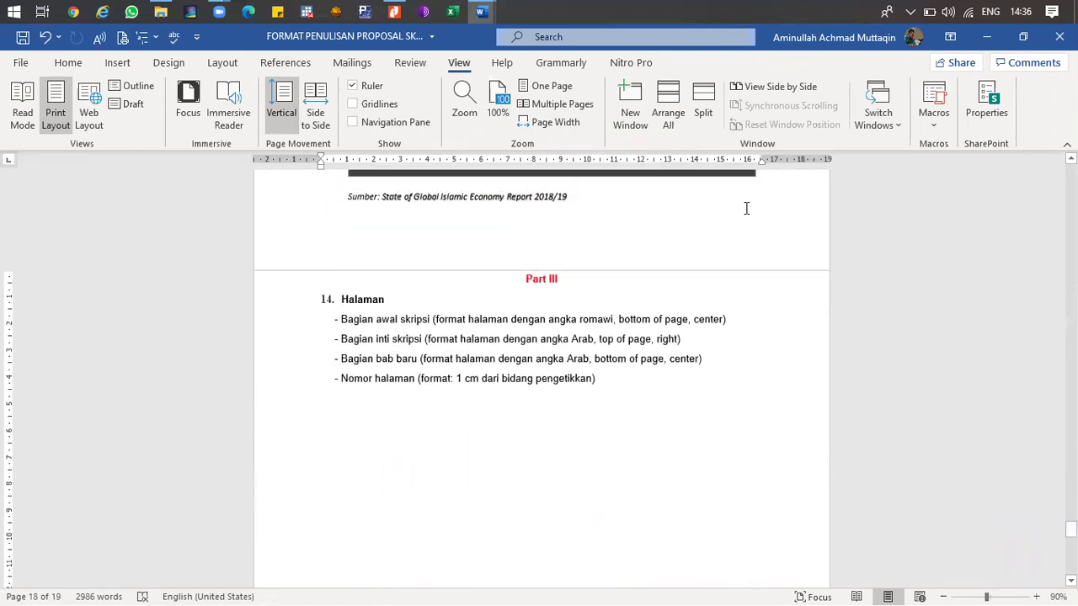